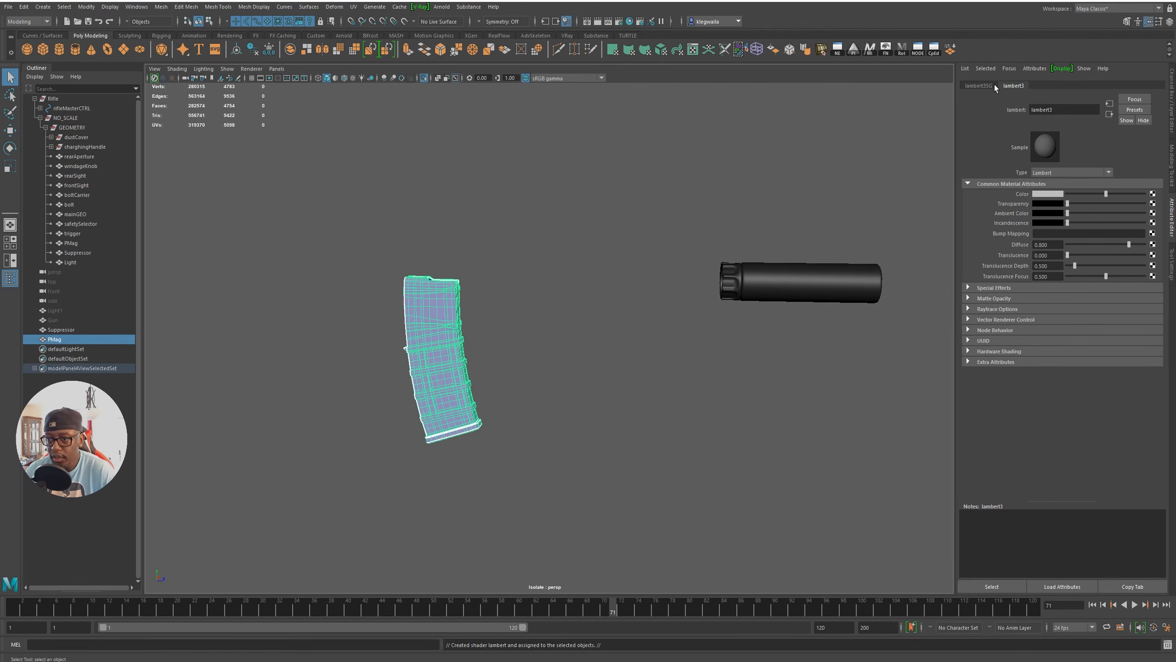
Rename the magazine material's shading group to Mag.
left_click(1109, 116)
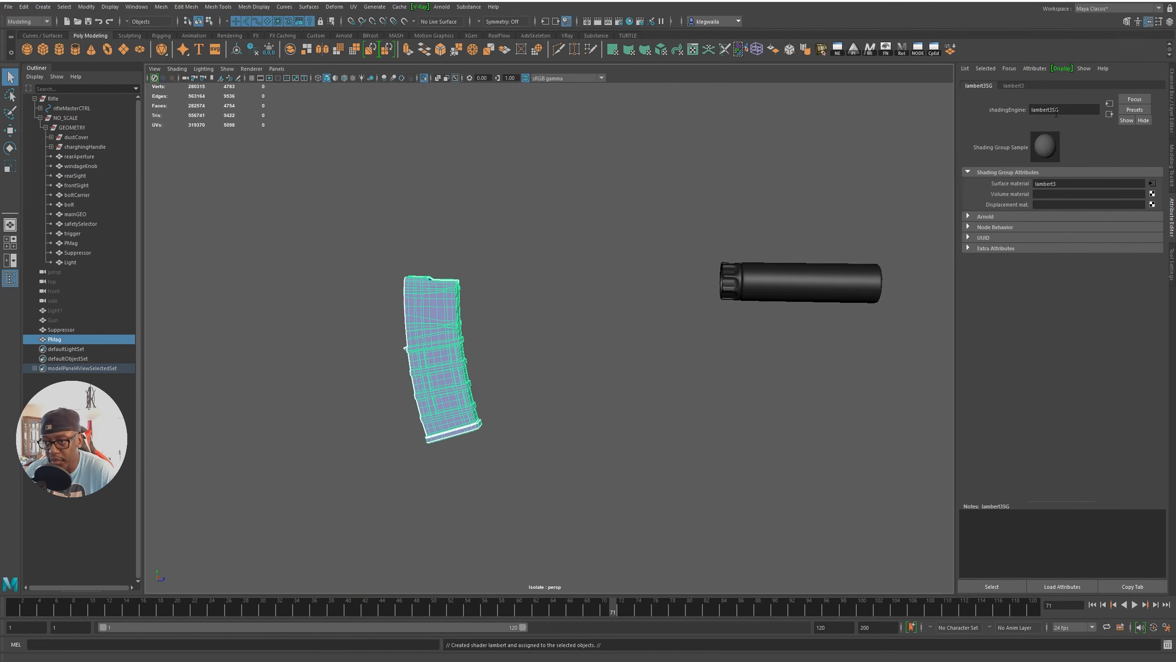
double_click(1067, 109)
type("Mag")
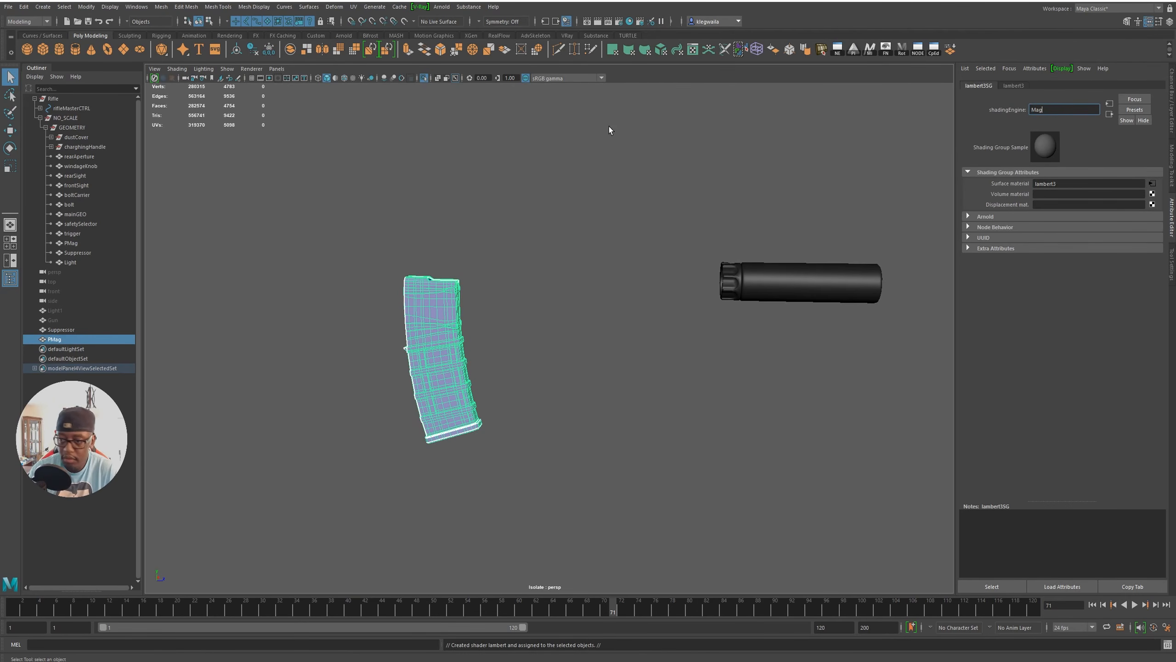
key("Return")
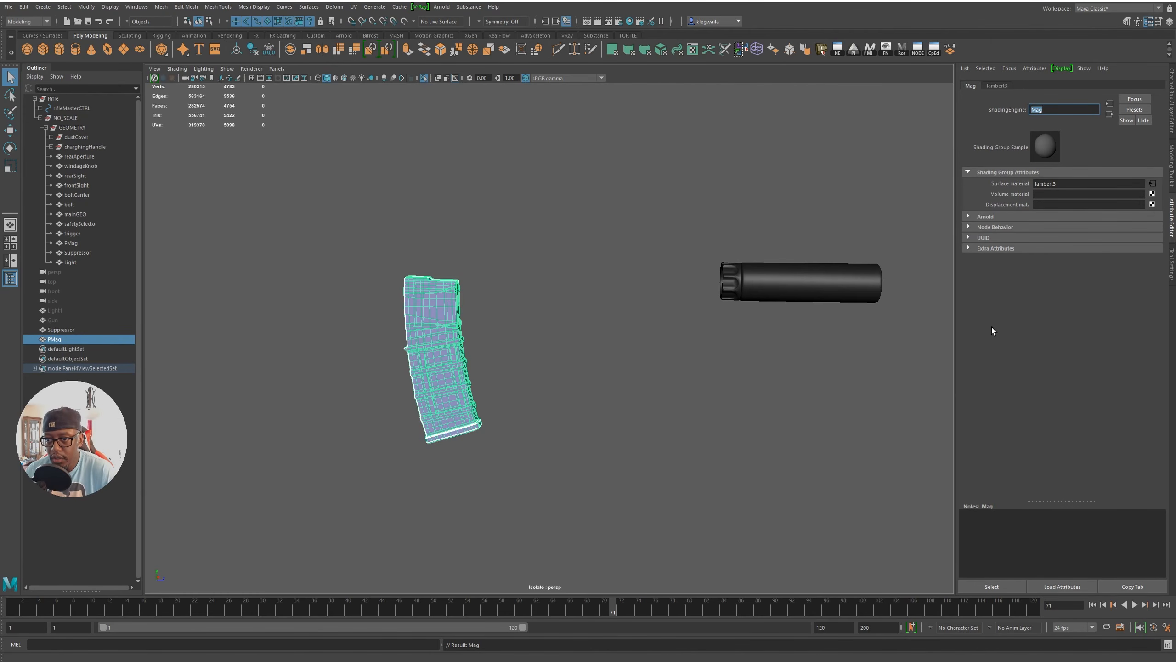
Set the color of the magazine's Lambert material to red.
left_click(996, 86)
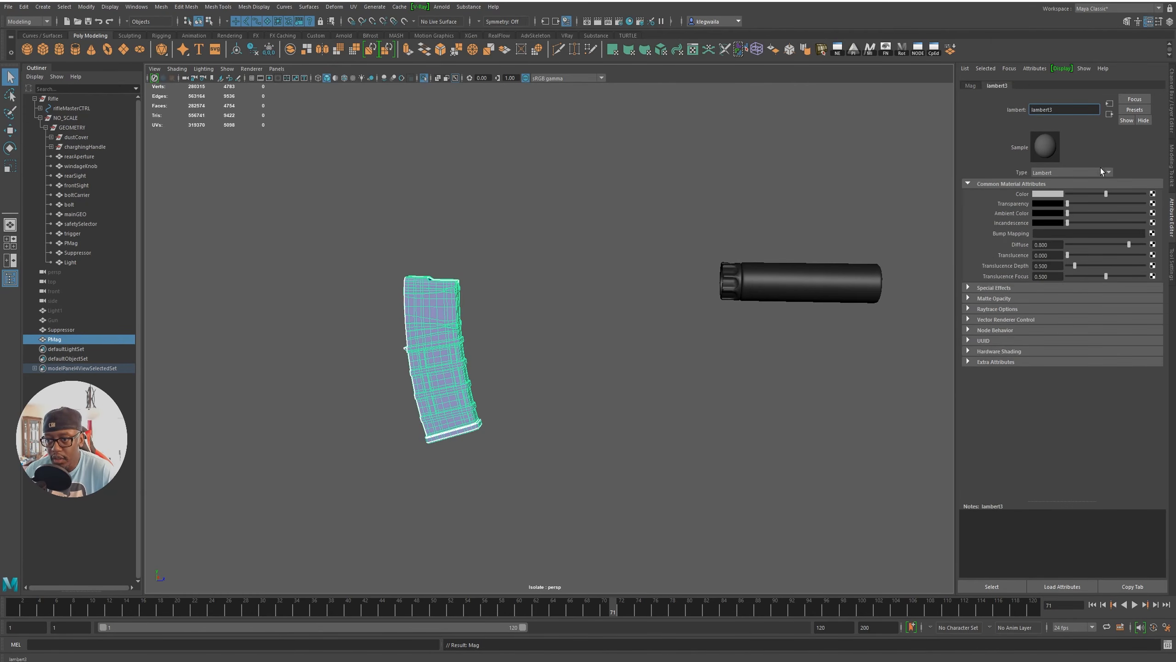
left_click(1053, 194)
left_click(1024, 176)
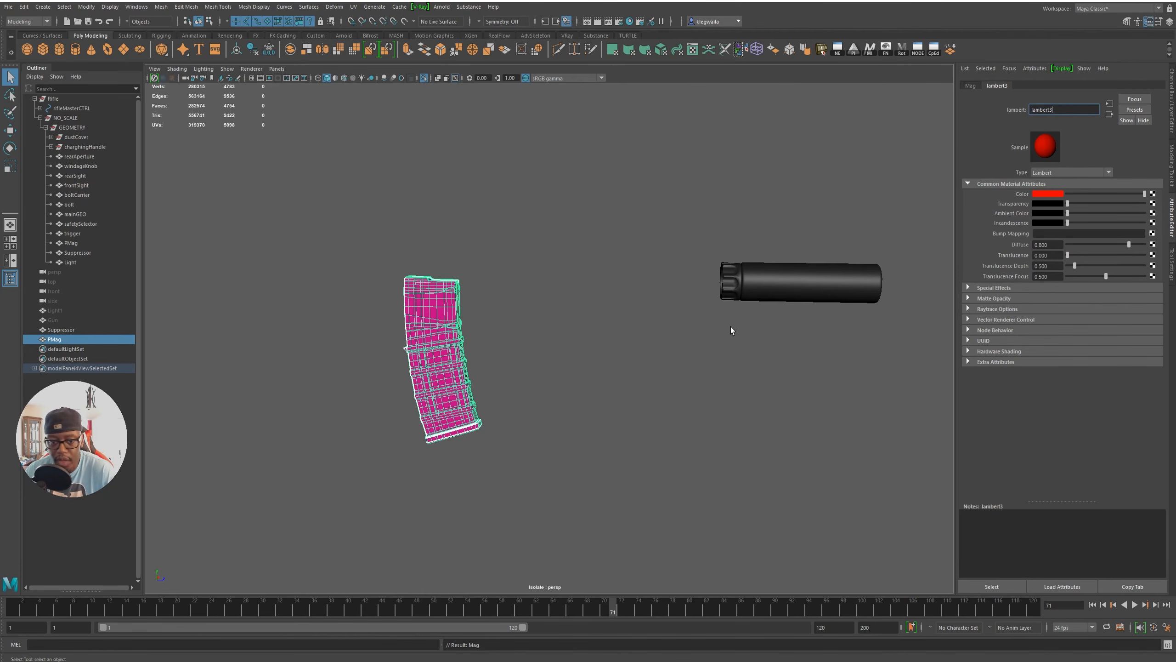
Assign a new Lambert material to the suppressor and set its color to green.
left_click(60, 329)
right_click(808, 286)
mouse_move(823, 543)
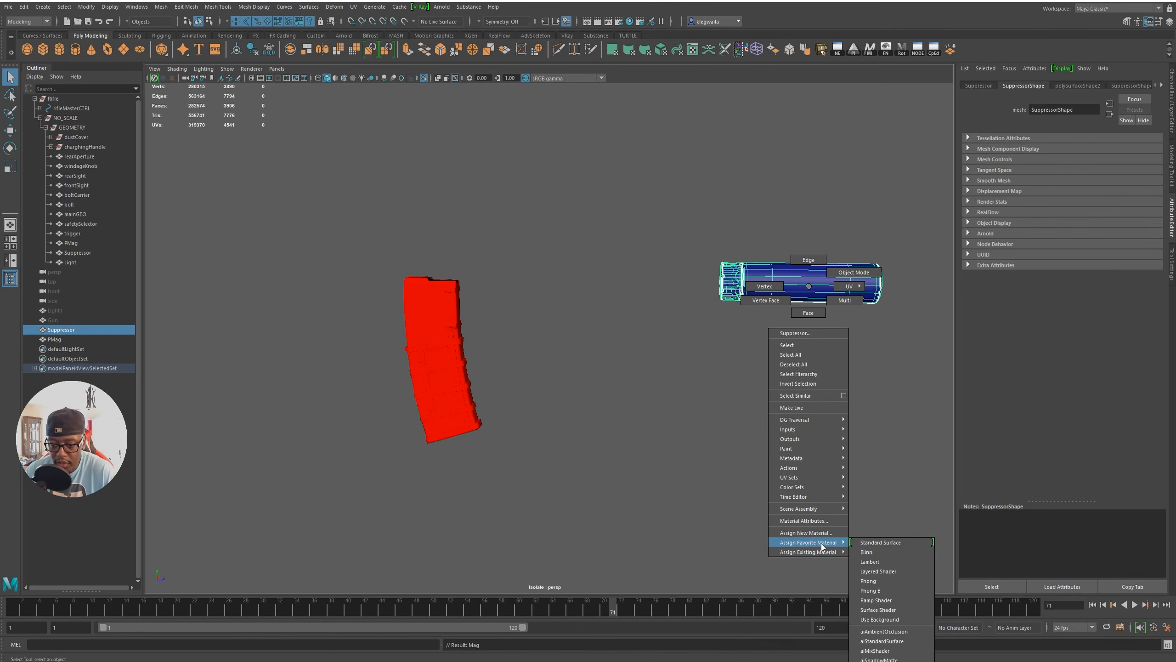
left_click(869, 562)
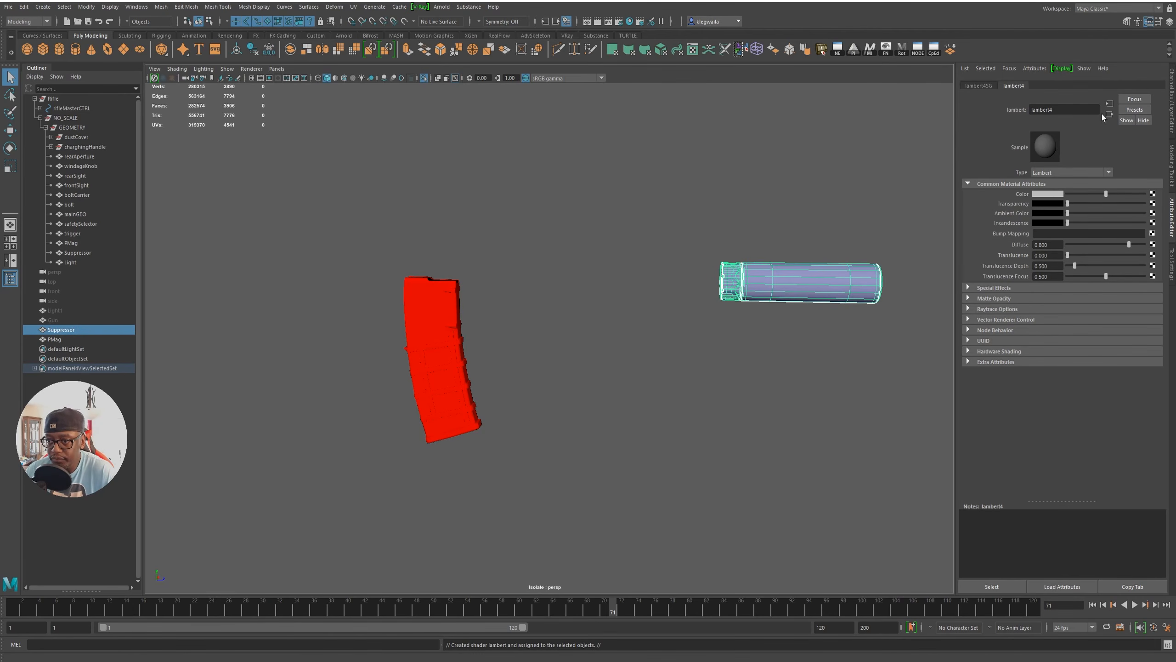
left_click(1049, 194)
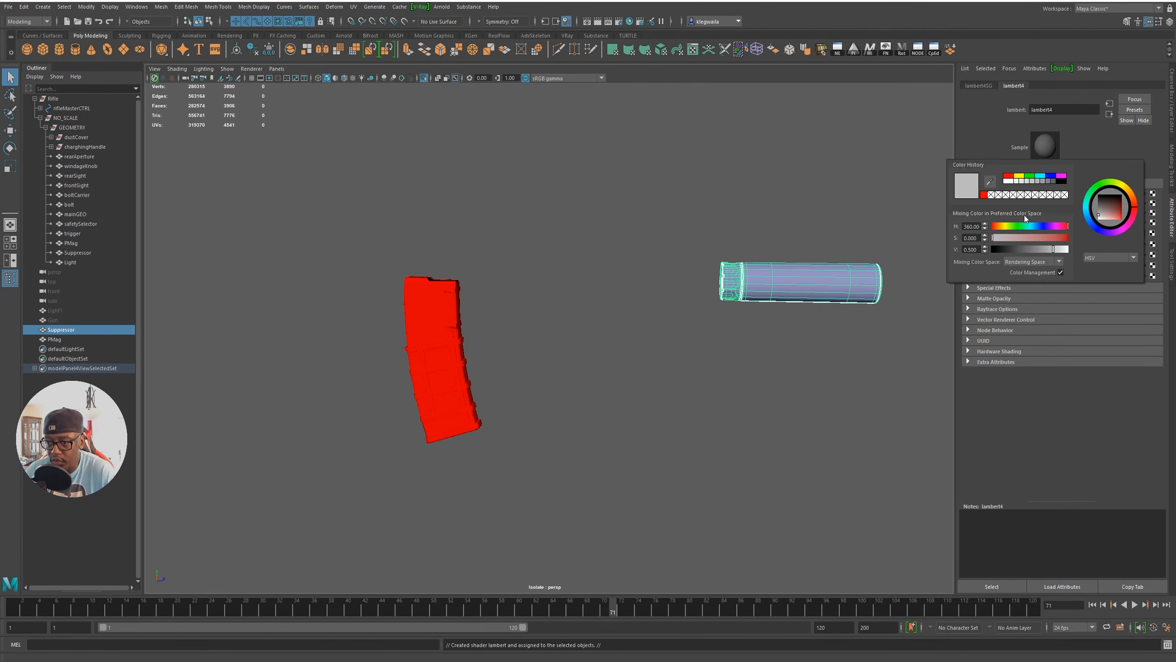
left_click(1029, 176)
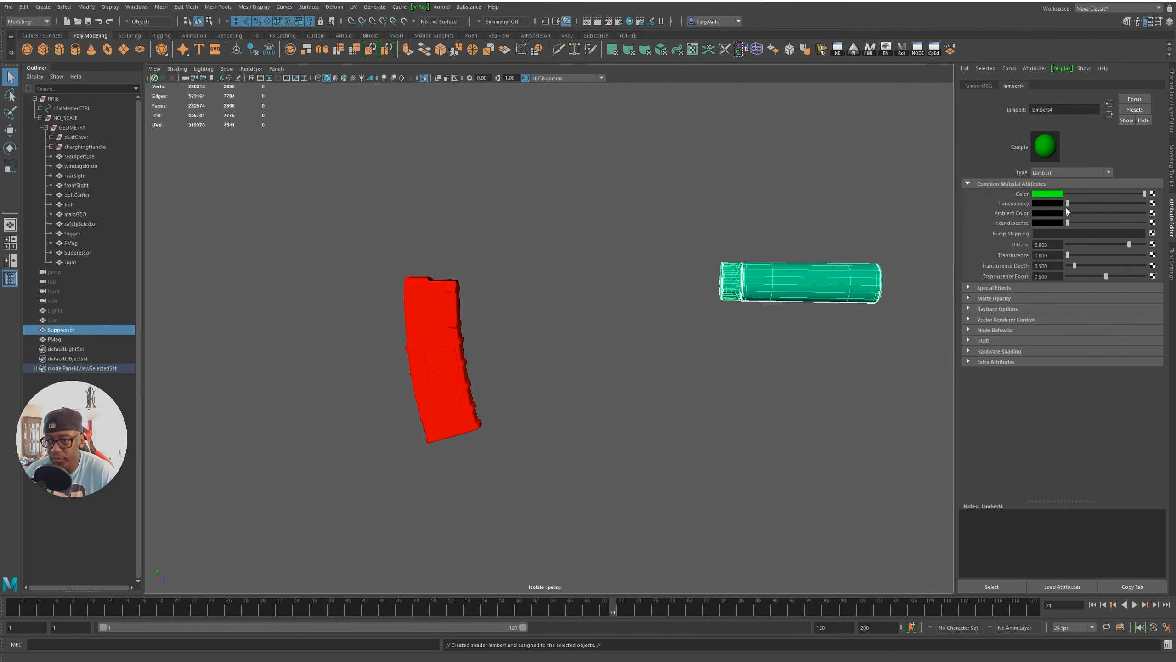
Rename the suppressor material's shading group to Silencer.
left_click(1109, 114)
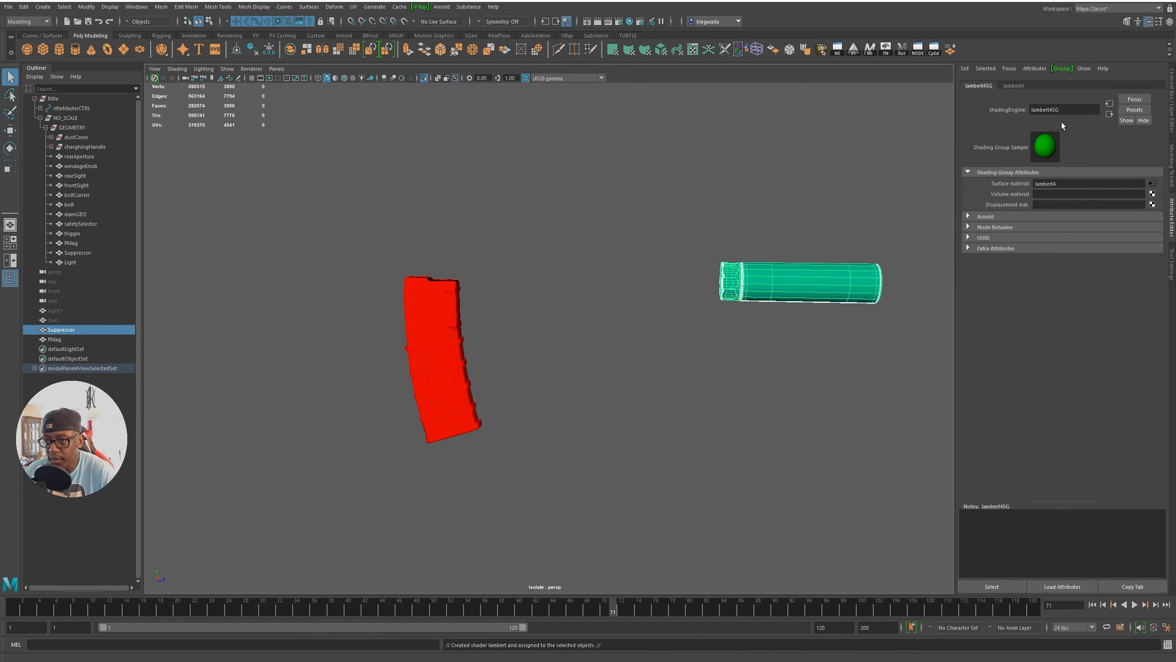
double_click(1068, 110)
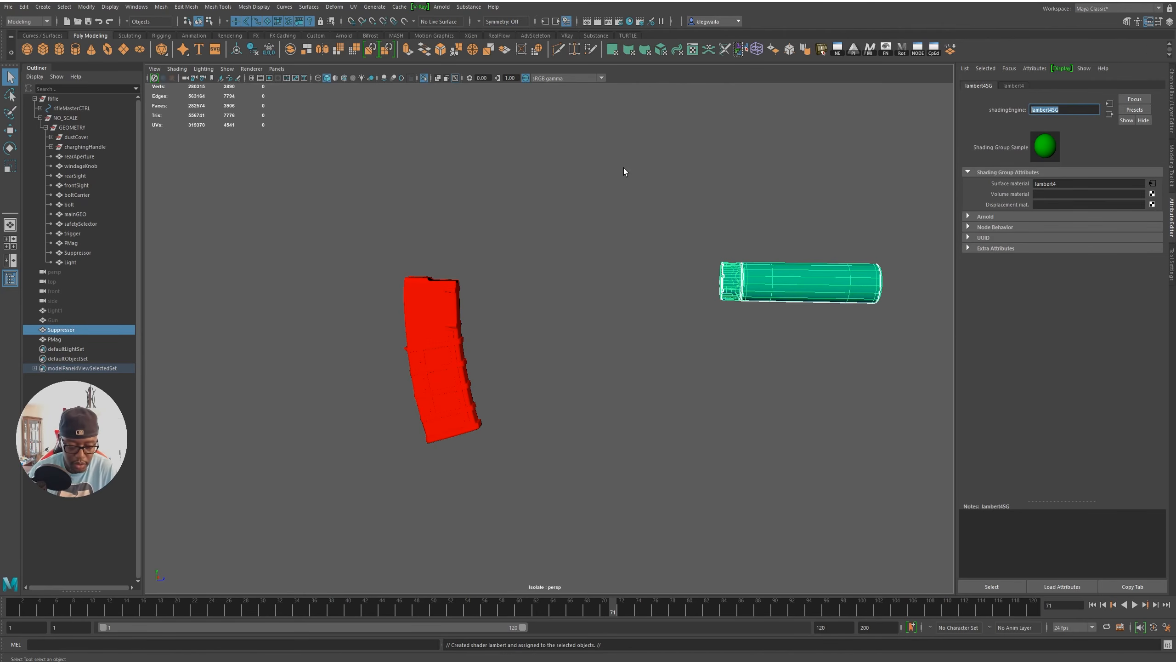
type("Silencer")
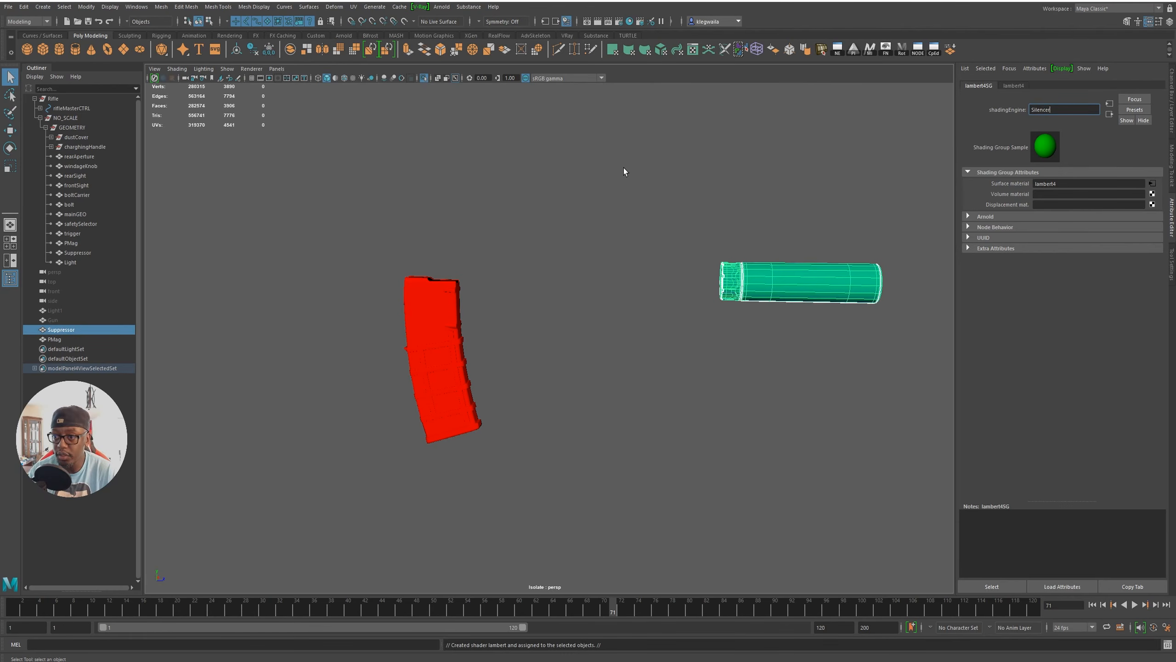
key("Return")
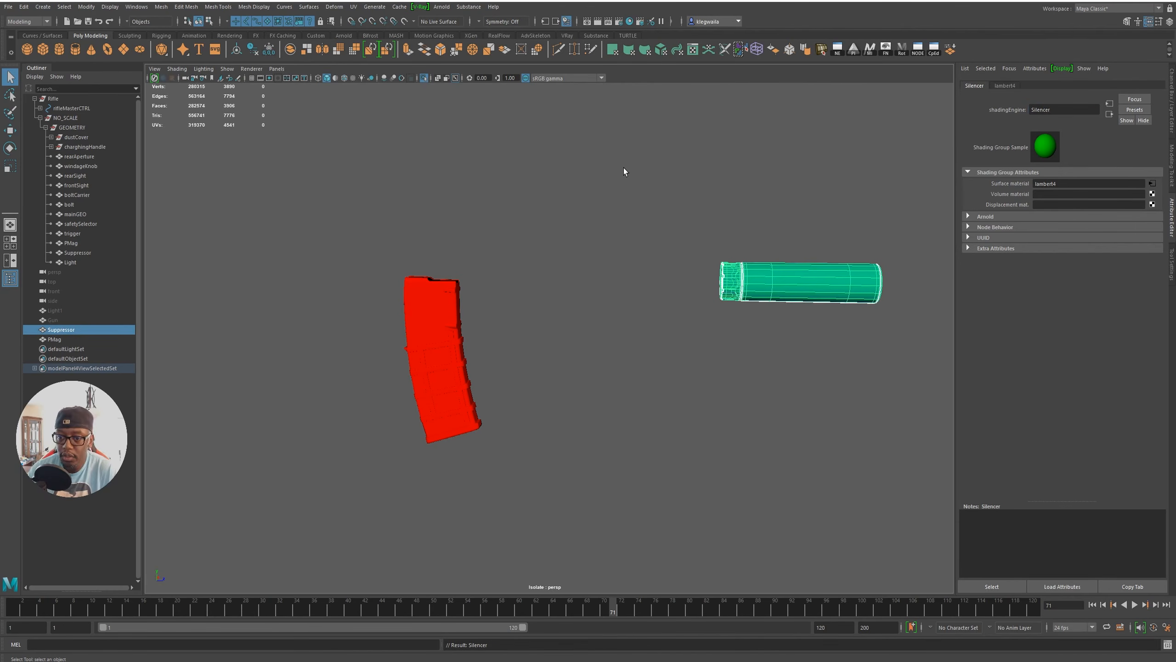
Export the selected magazine and suppressor together as an OBJ file named Mag in the scenes/Guns folder.
left_click_drag(691, 356, 928, 457)
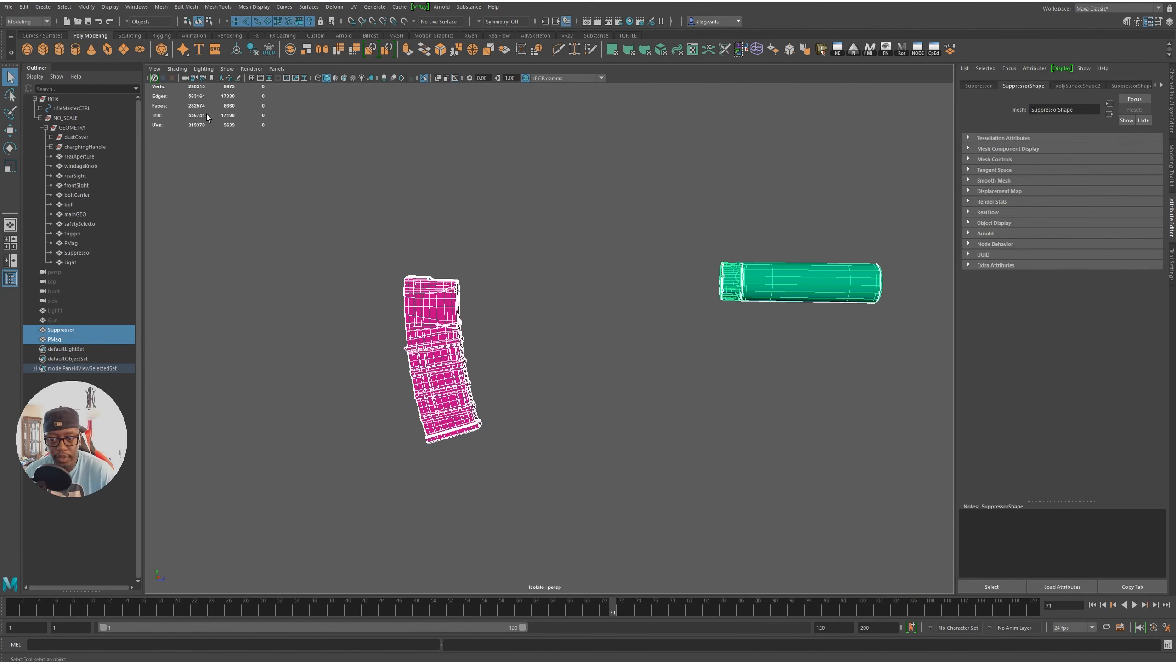
left_click(9, 6)
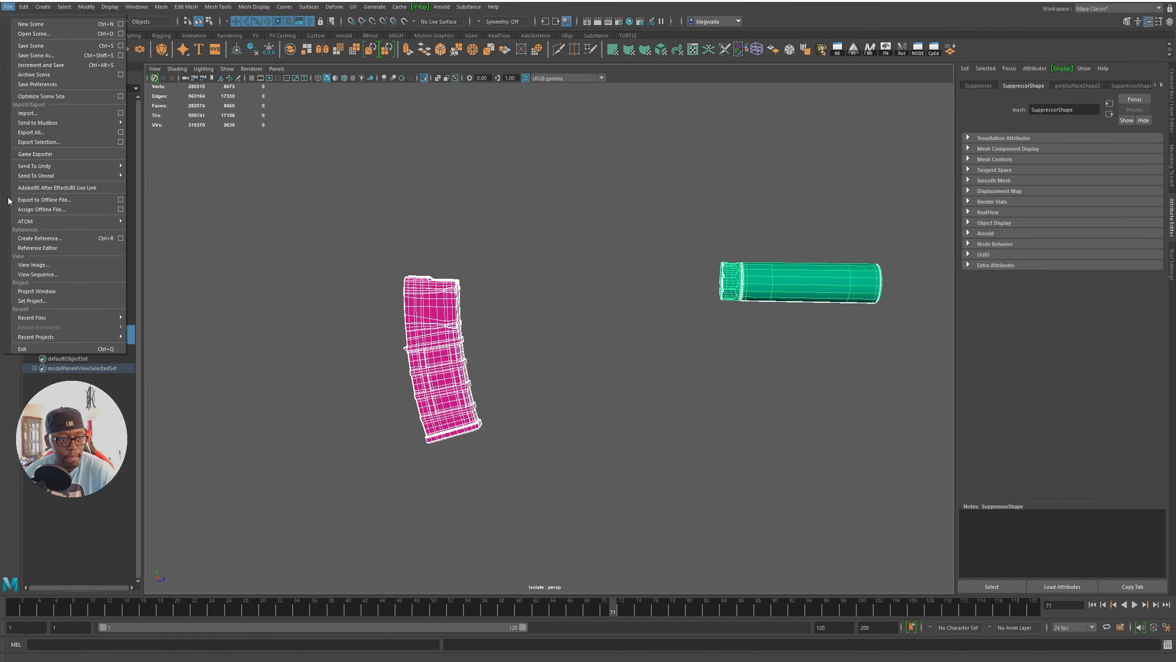
left_click(51, 143)
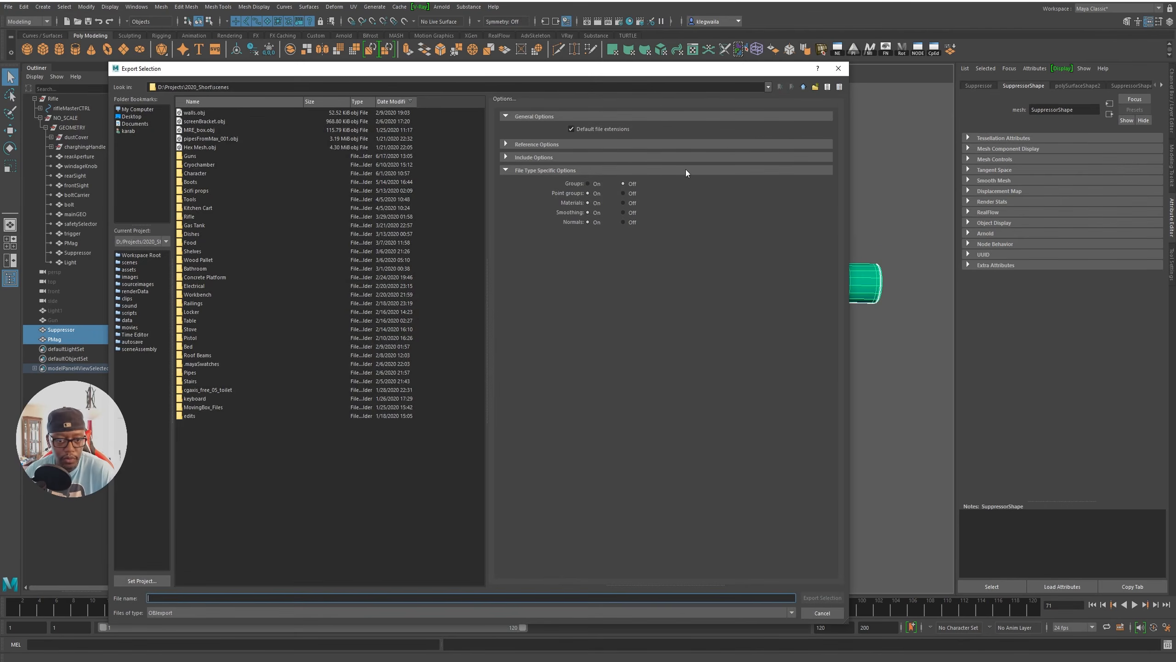
left_click_drag(660, 76, 0, 209)
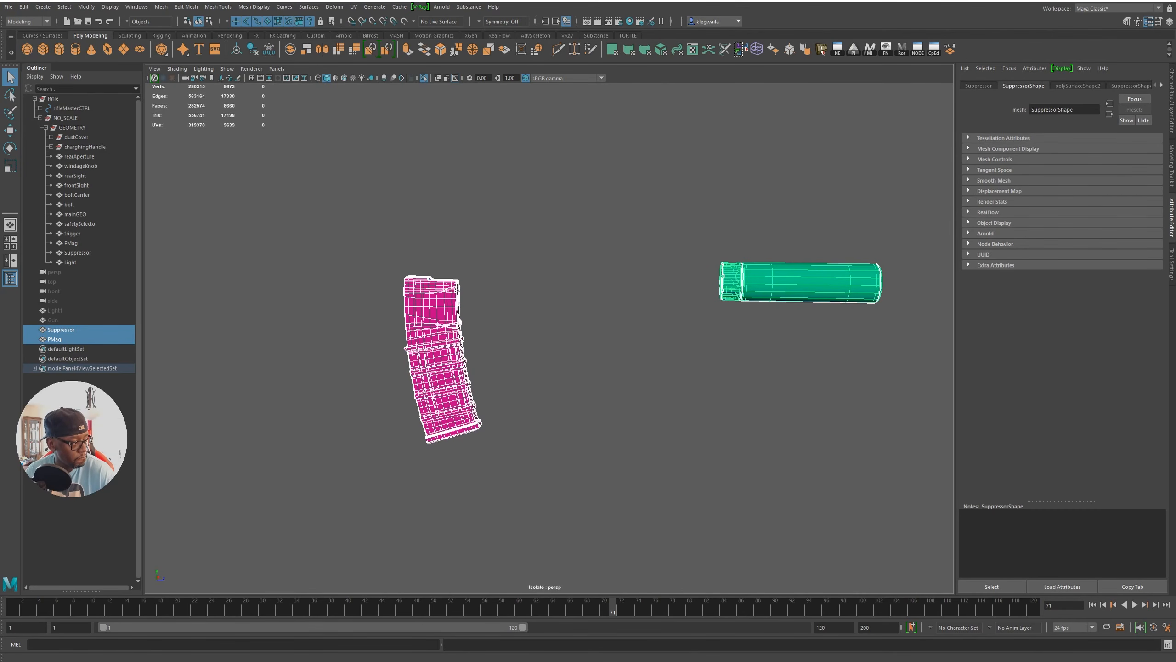
left_click_drag(0, 200, 204, 79)
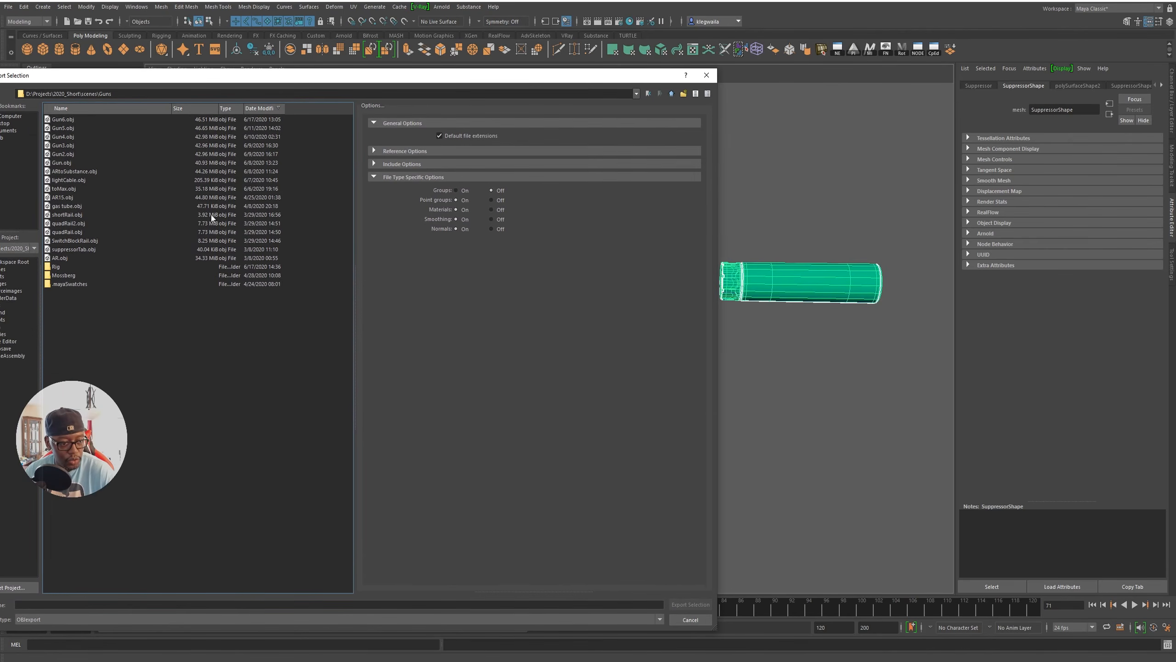
left_click(89, 604)
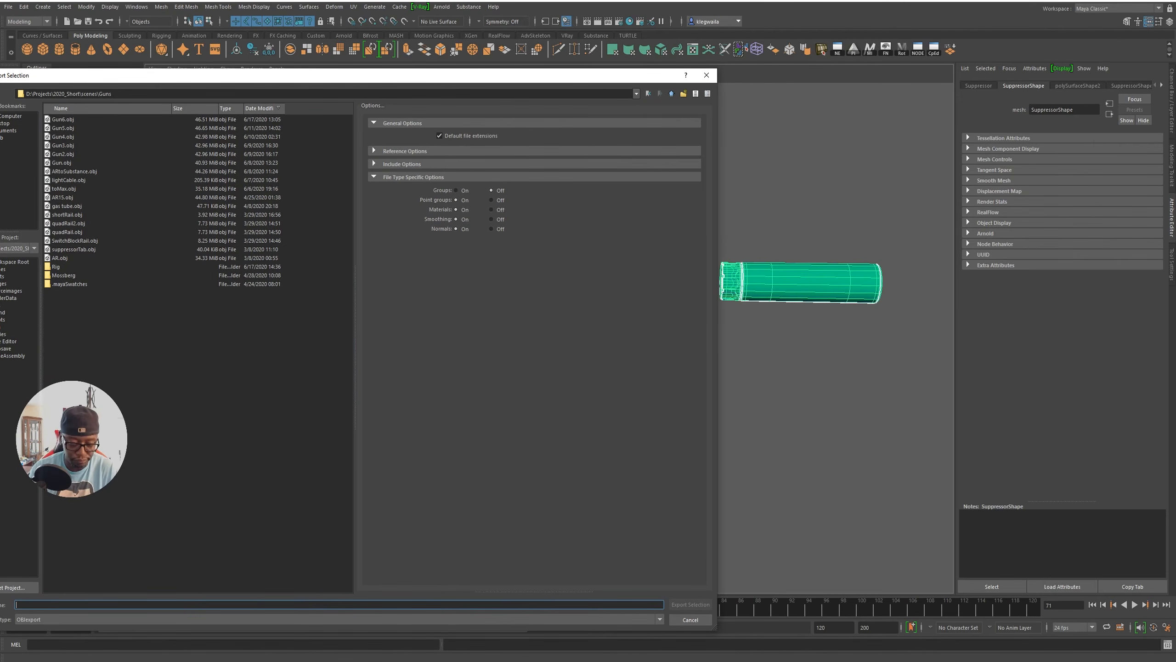
type("M")
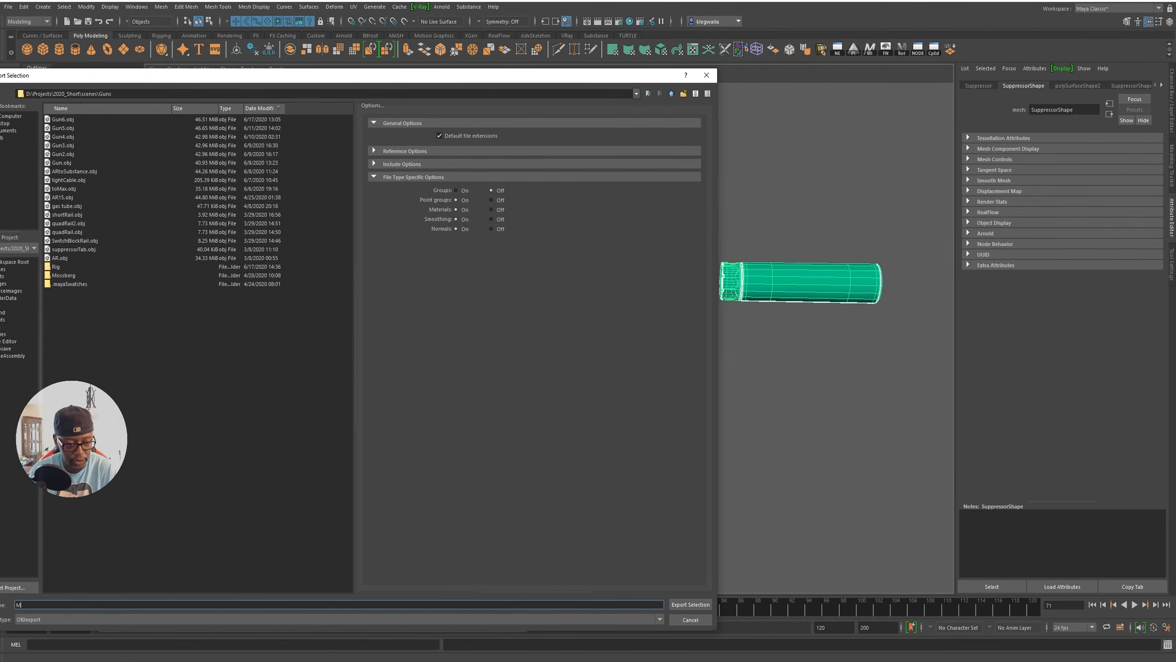
left_click(700, 606)
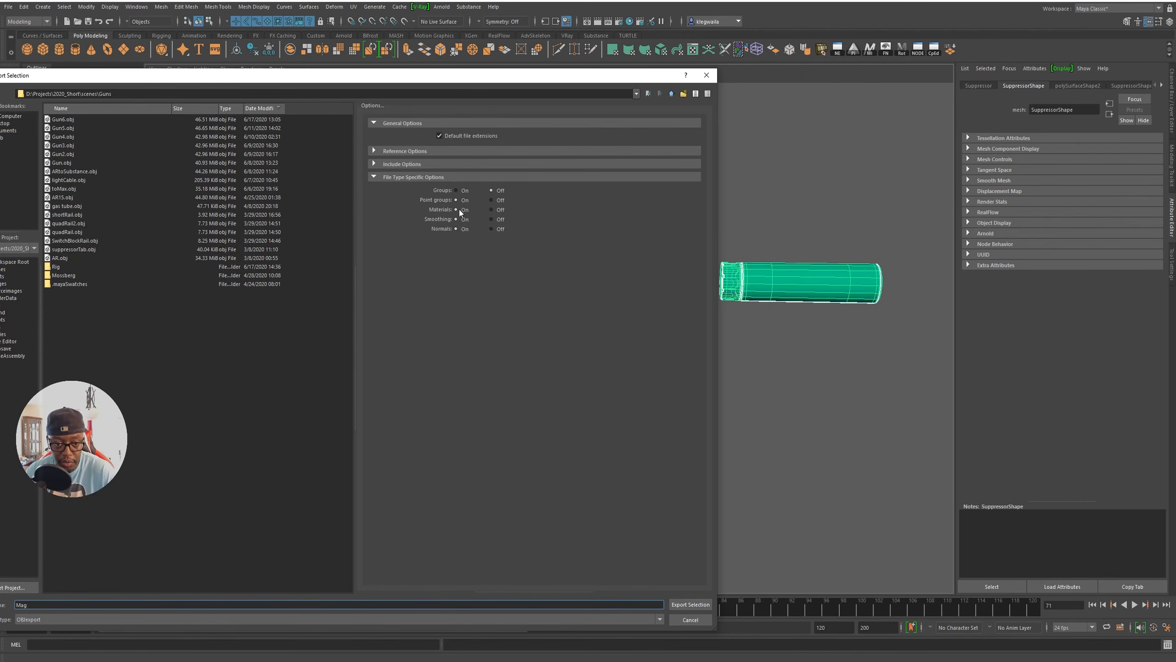
left_click(689, 605)
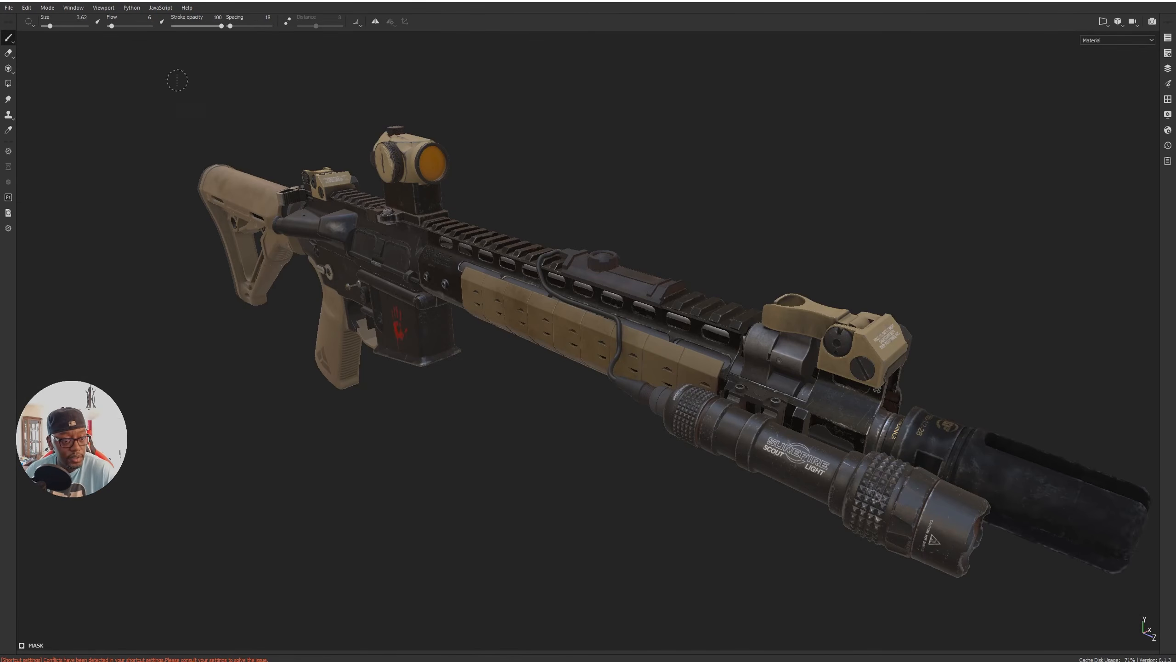
Switch to Substance Painter and start a new project with Mag.obj from the Guns folder as its mesh.
left_click(8, 8)
key("Escape")
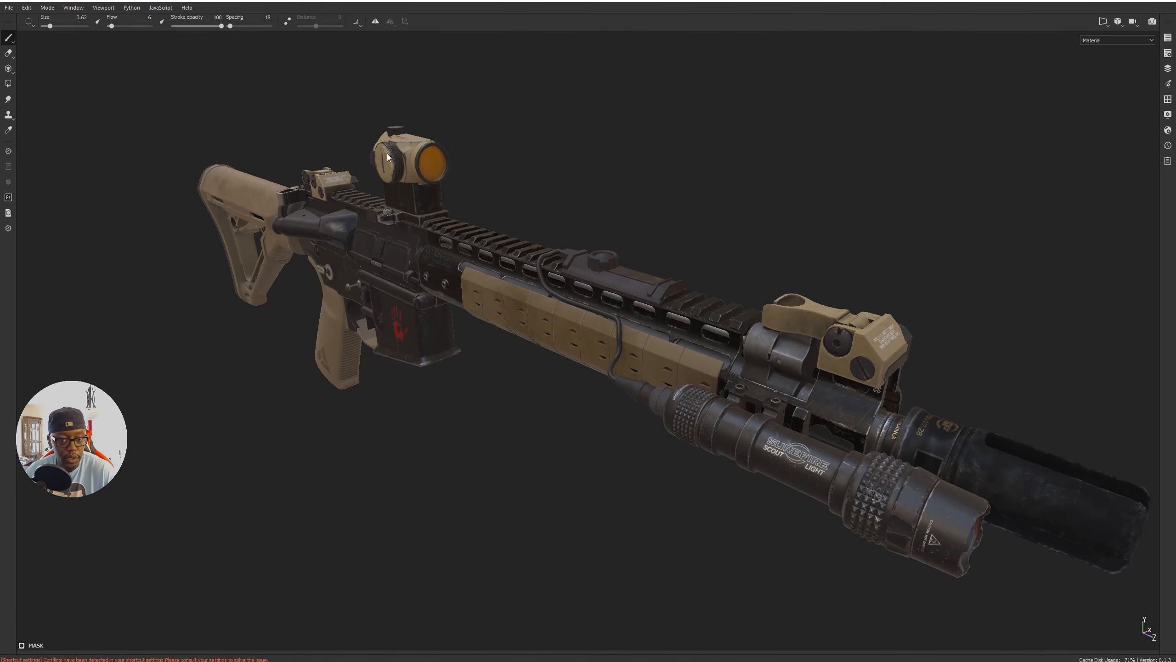
key("ctrl+n")
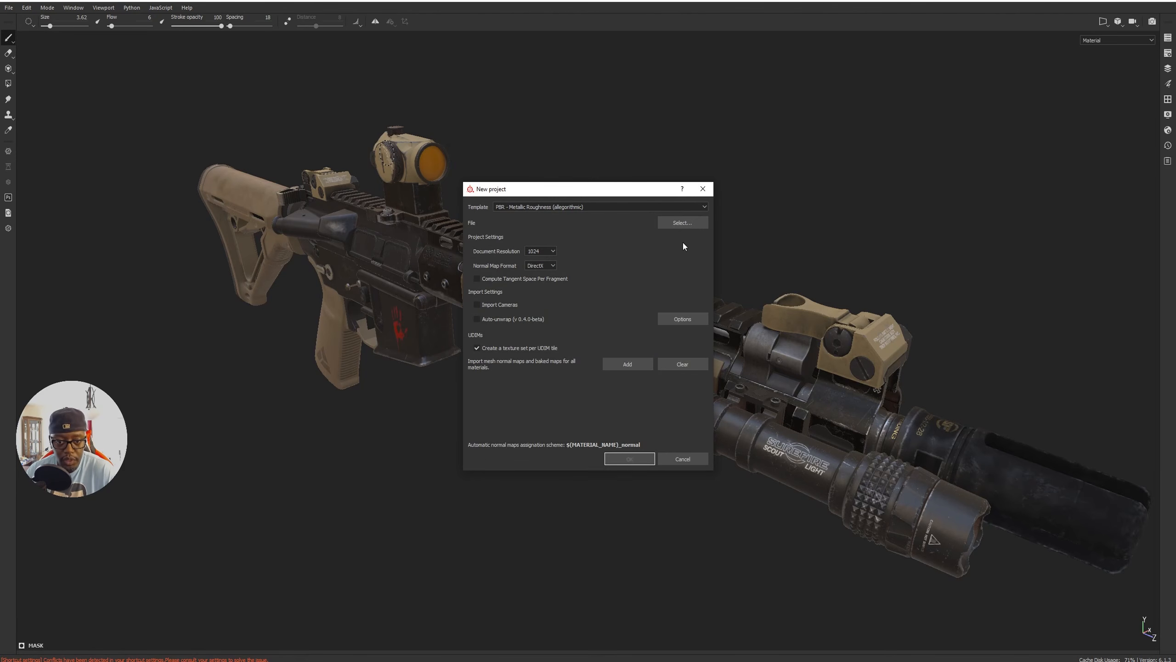
left_click(690, 222)
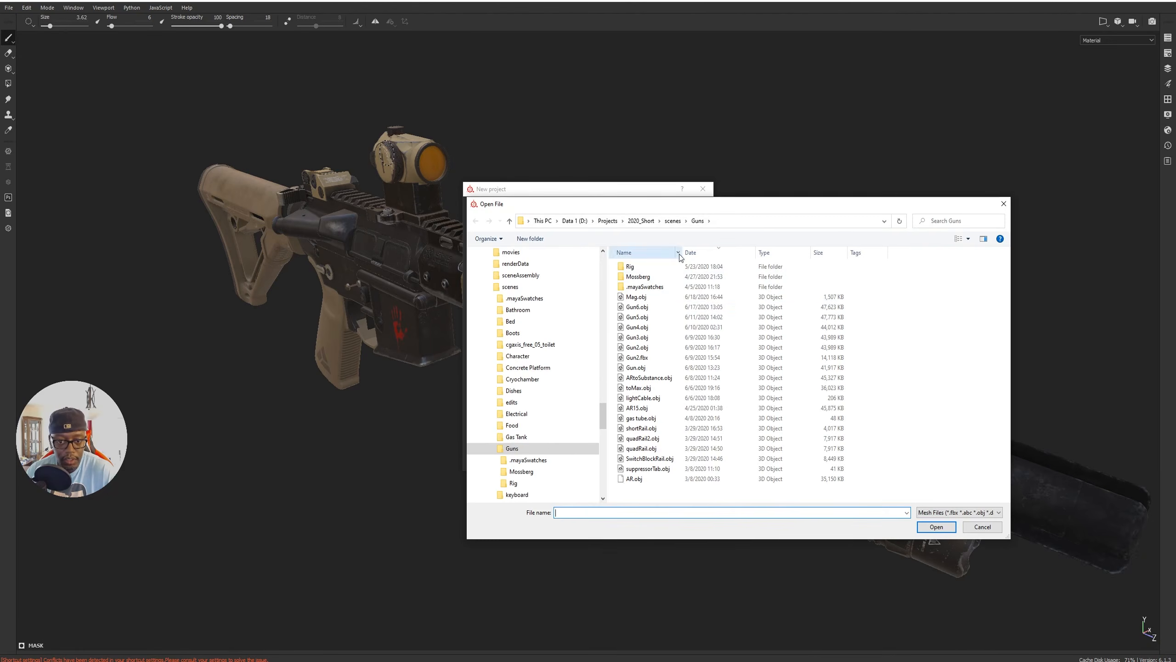
double_click(645, 296)
Create the project with 2048 document resolution, OpenGL normal map format and texture sets per UDIM tile turned off.
left_click(553, 252)
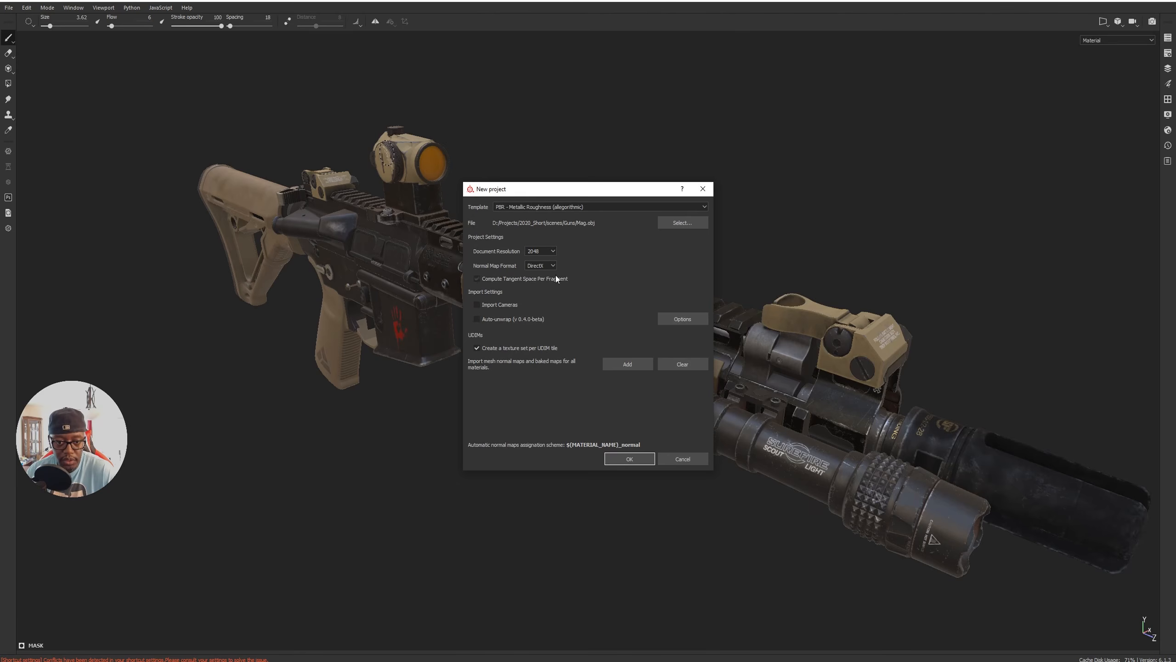
left_click(554, 265)
left_click(546, 280)
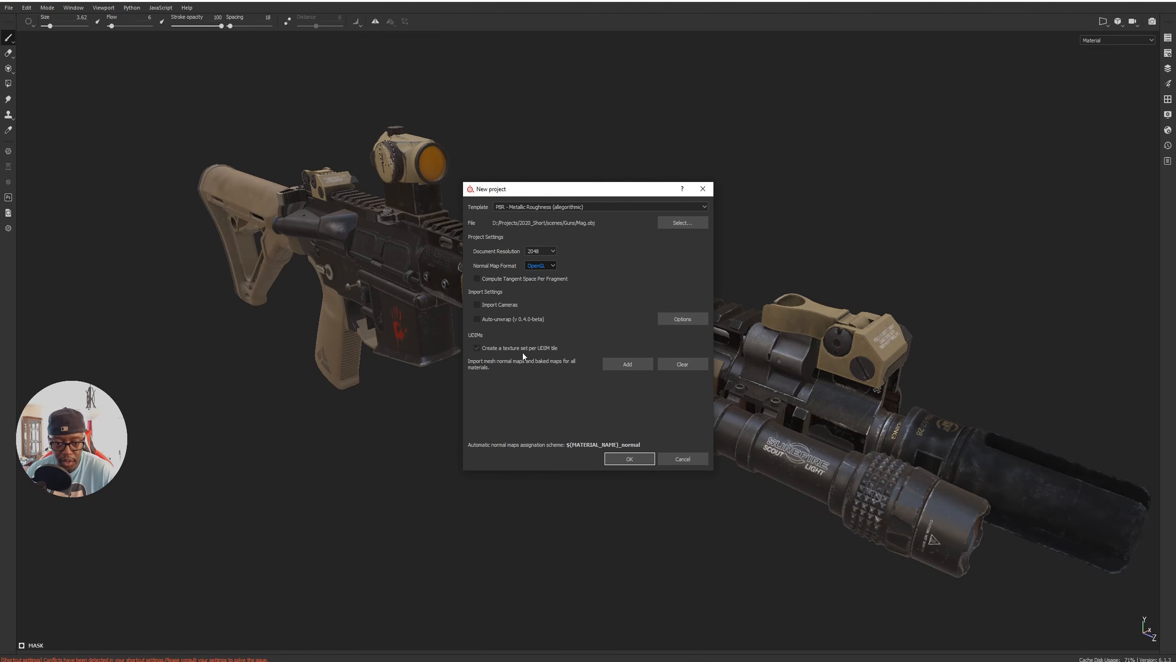
left_click(548, 351)
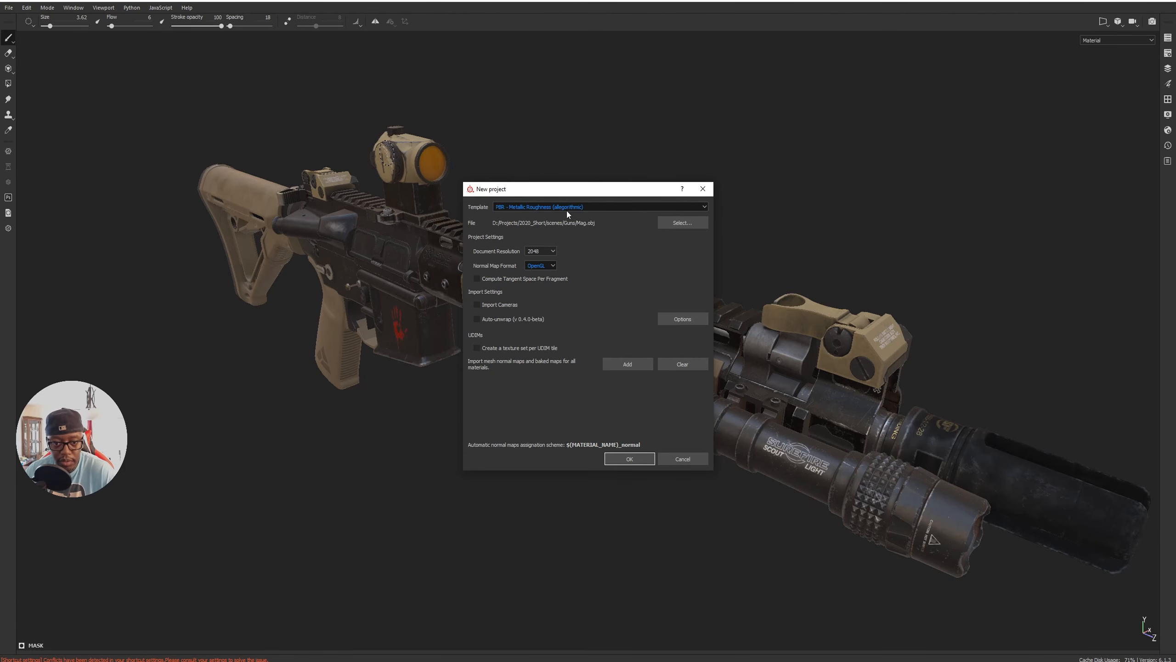
left_click(630, 459)
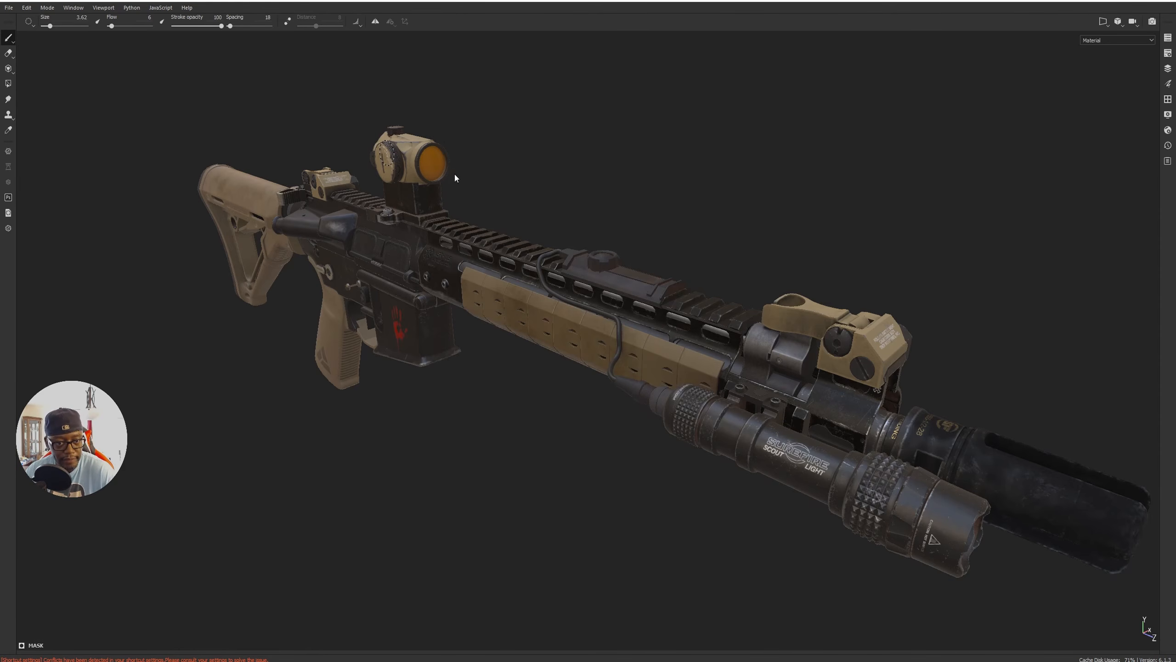
Show the interface panels and check the Mag and Silencer texture sets by hiding and showing each one.
mouse_move(442, 349)
left_mouse_down("alt")
mouse_move(998, 275)
mouse_move(827, 310)
left_mouse_up("alt")
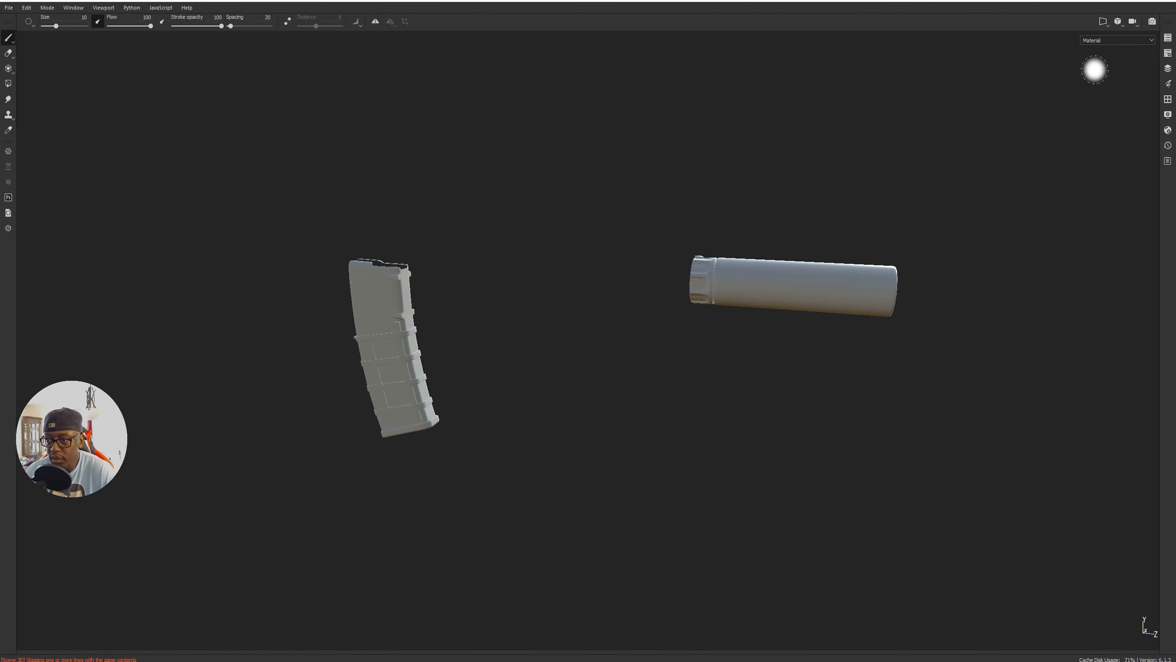
key("Tab")
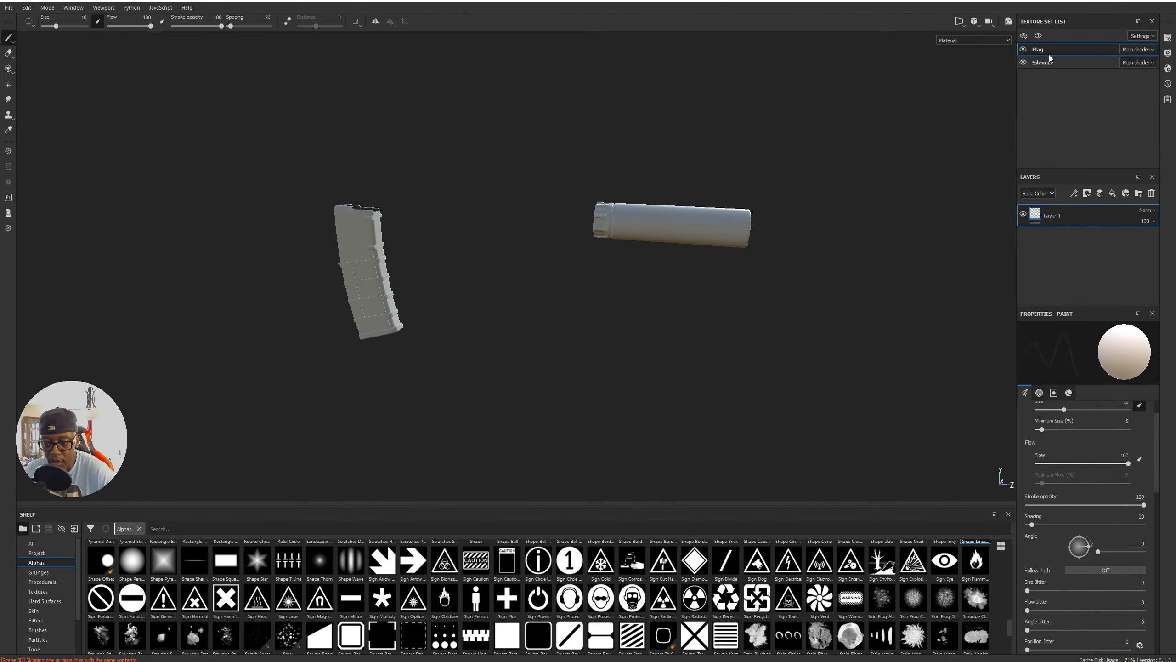
left_click(1023, 49)
left_click(1023, 49)
left_click(1023, 63)
left_click(1023, 64)
Examine the suppressor mesh up close from several angles, including its open end and collar.
right_click_drag(450, 253, 780, 287, "alt")
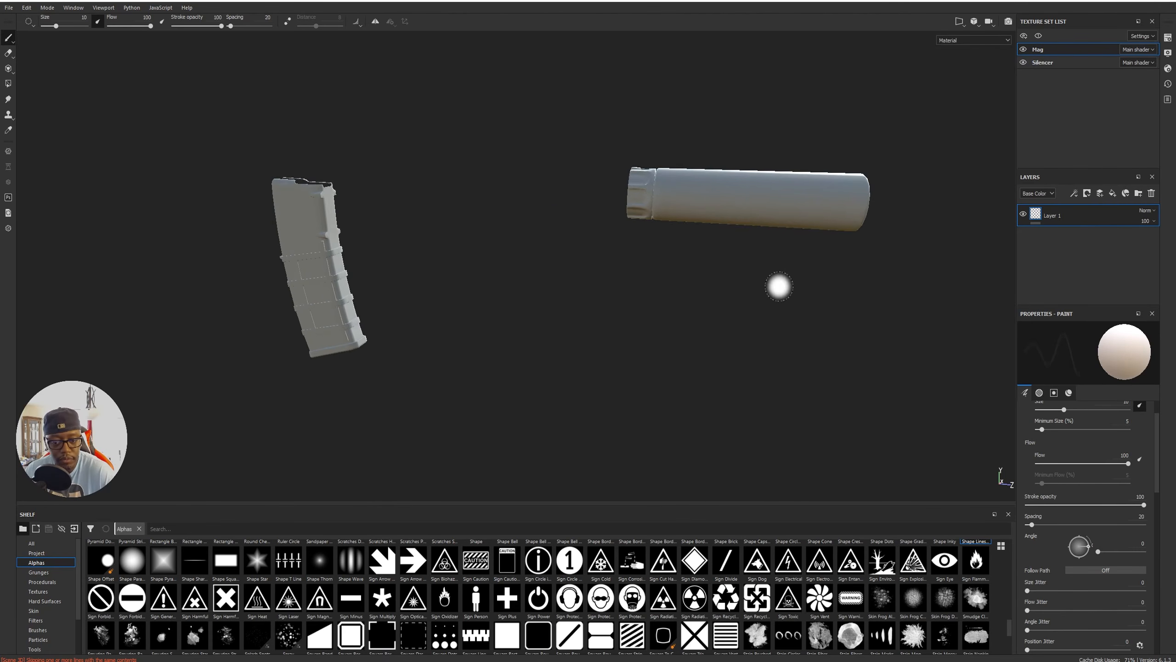
middle_click_drag(807, 251, 653, 295, "alt")
left_click_drag(650, 294, 677, 299, "alt")
middle_click_drag(677, 299, 588, 320, "alt")
mouse_move(718, 304)
right_mouse_down("alt")
mouse_move(755, 305)
mouse_move(730, 301)
right_mouse_up("alt")
mouse_move(729, 302)
left_mouse_down("alt")
mouse_move(727, 362)
mouse_move(895, 304)
mouse_move(1074, 298)
mouse_move(712, 315)
left_mouse_up("alt")
middle_click_drag(509, 317, 553, 331, "alt")
right_click_drag(554, 331, 786, 347, "alt")
left_click_drag(786, 348, 679, 350, "alt")
mouse_move(812, 321)
left_mouse_down("alt")
mouse_move(254, 315)
mouse_move(573, 308)
mouse_move(761, 329)
mouse_move(903, 309)
mouse_move(733, 310)
mouse_move(604, 266)
mouse_move(544, 313)
mouse_move(482, 390)
mouse_move(541, 318)
mouse_move(736, 291)
mouse_move(297, 289)
mouse_move(277, 267)
mouse_move(648, 301)
left_mouse_up("alt")
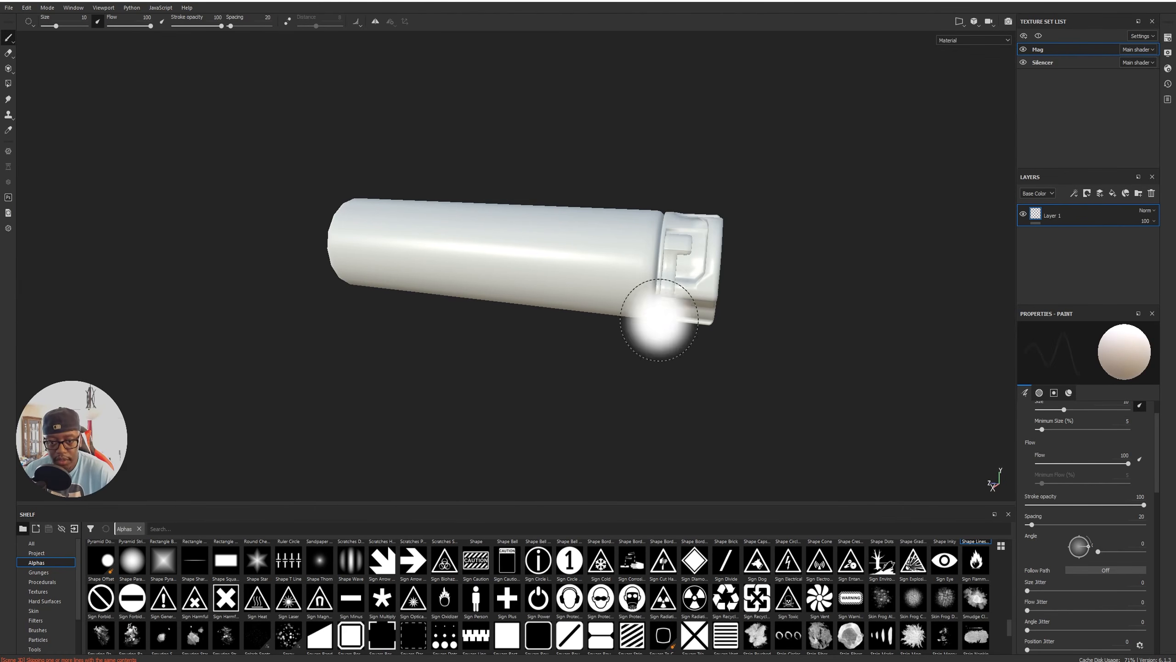
left_click_drag(625, 376, 500, 367, "alt")
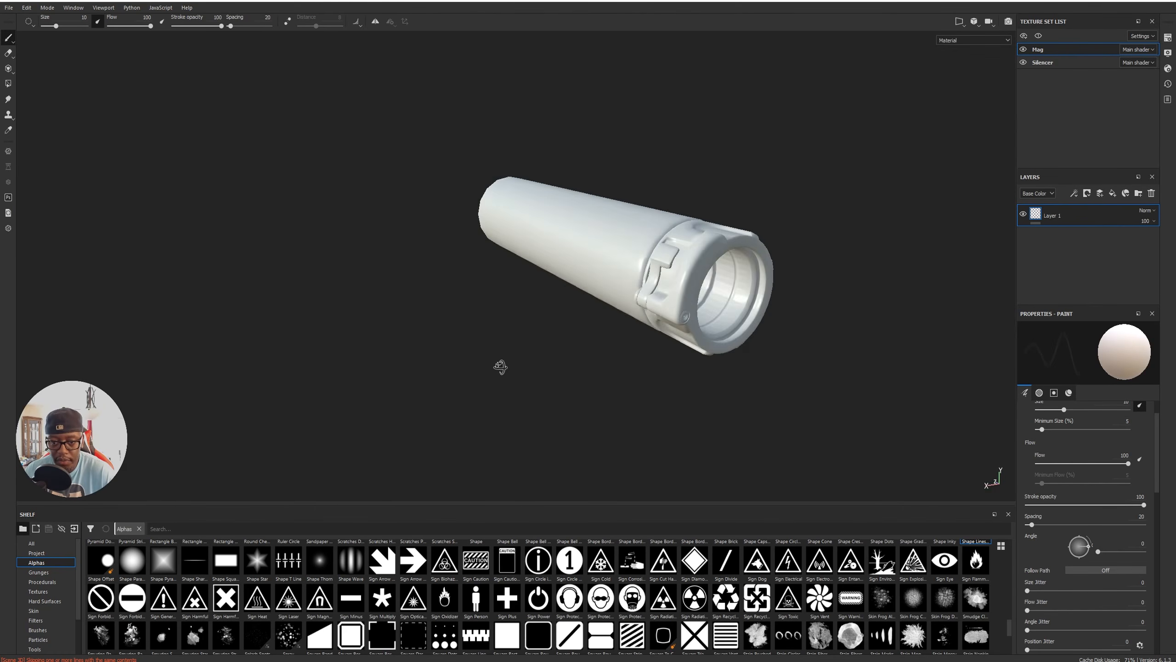
mouse_move(780, 171)
left_mouse_down("alt")
mouse_move(776, 308)
mouse_move(797, 317)
left_mouse_up("alt")
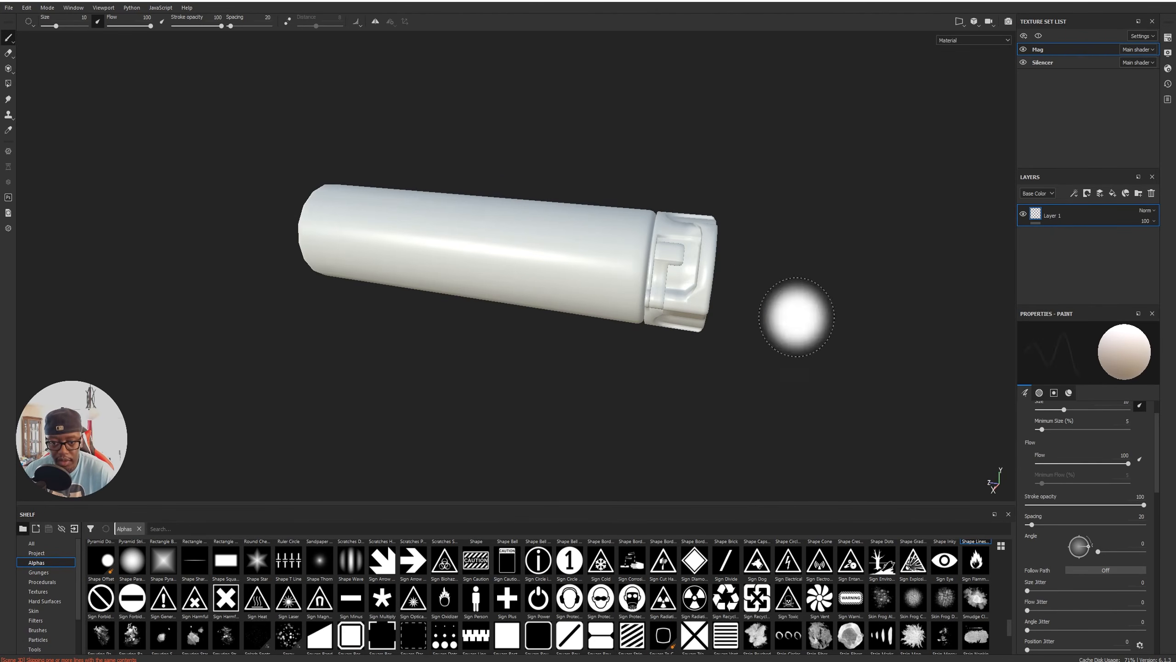
Switch to the Chrome window with the flash hider results and search Google Images for "surefire suppressor".
left_click_drag(475, 389, 428, 481, "alt")
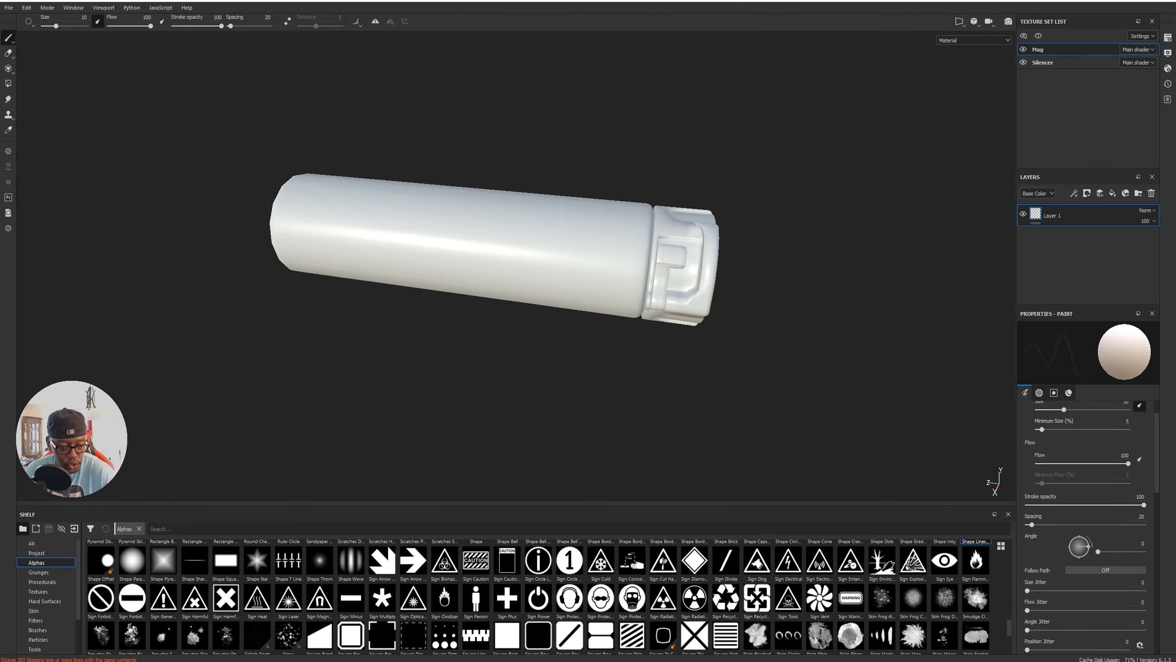
mouse_move(259, 661)
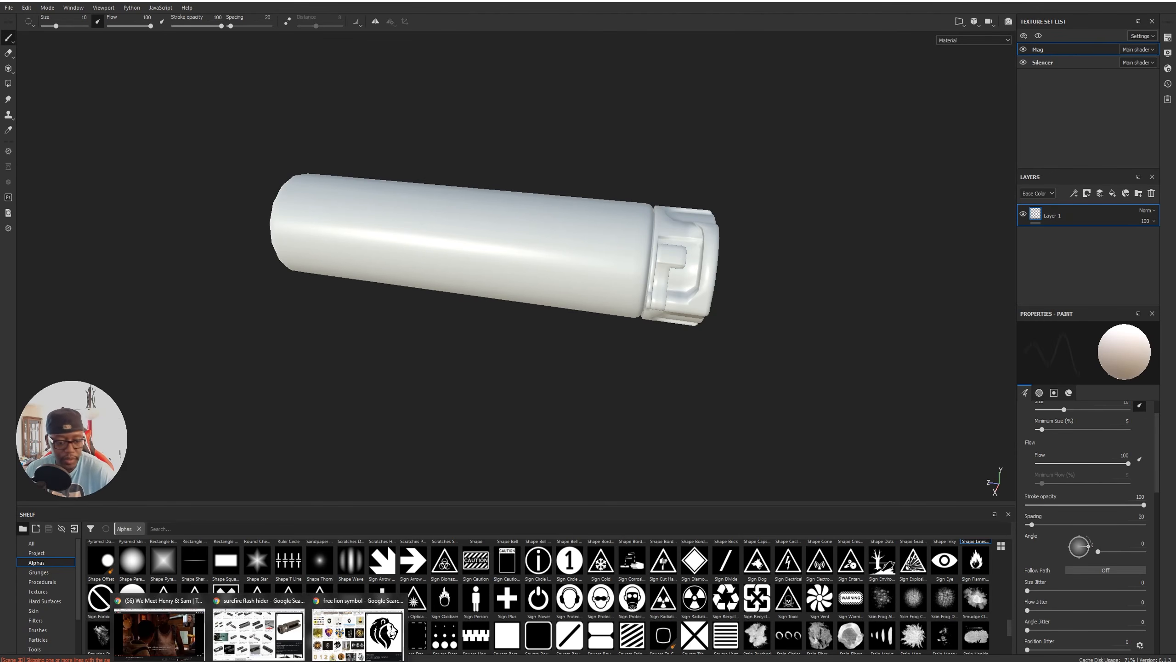
left_click(262, 633)
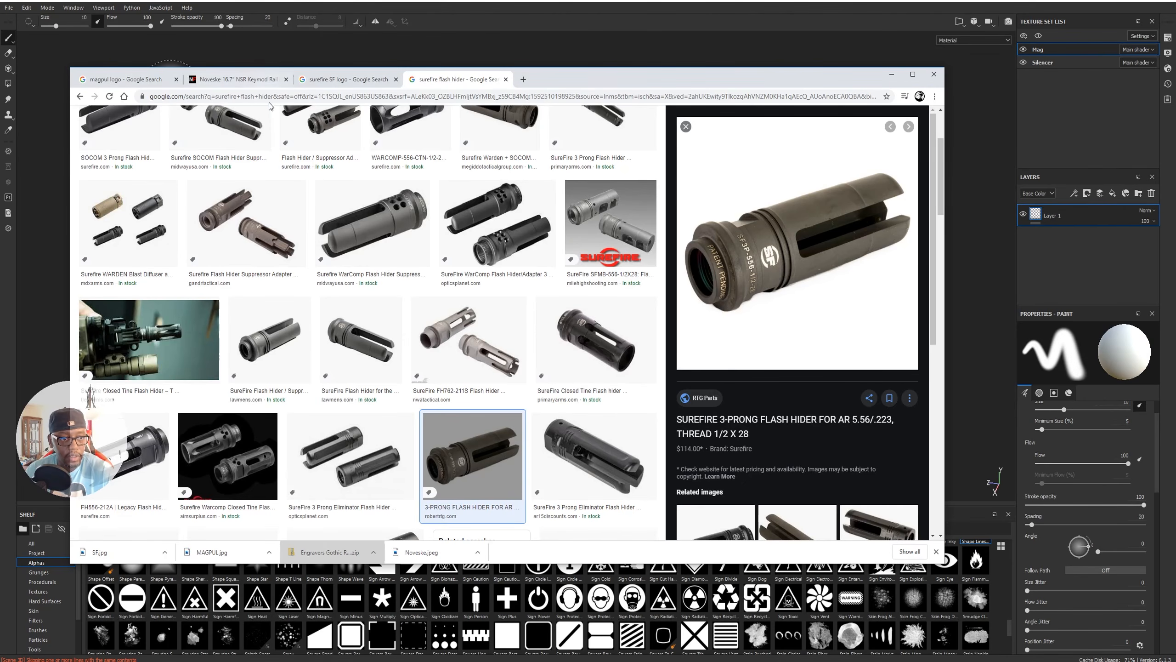
scroll(272, 107, "up", 3)
left_click_drag(174, 125, 306, 135)
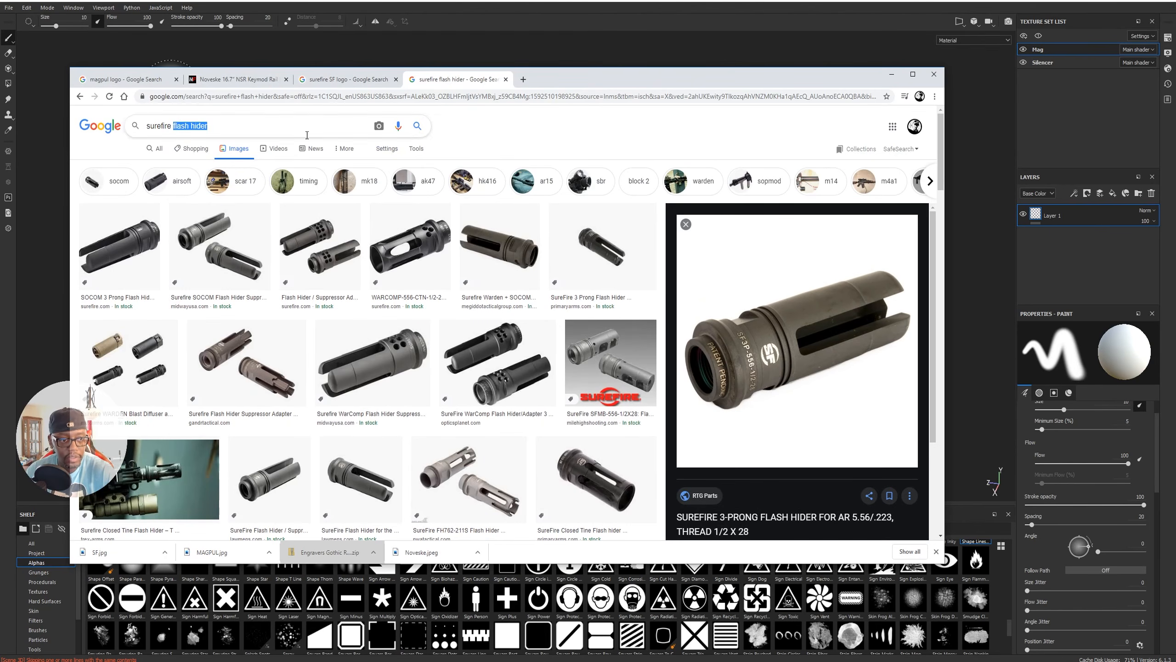
type("suppressor")
key("Return")
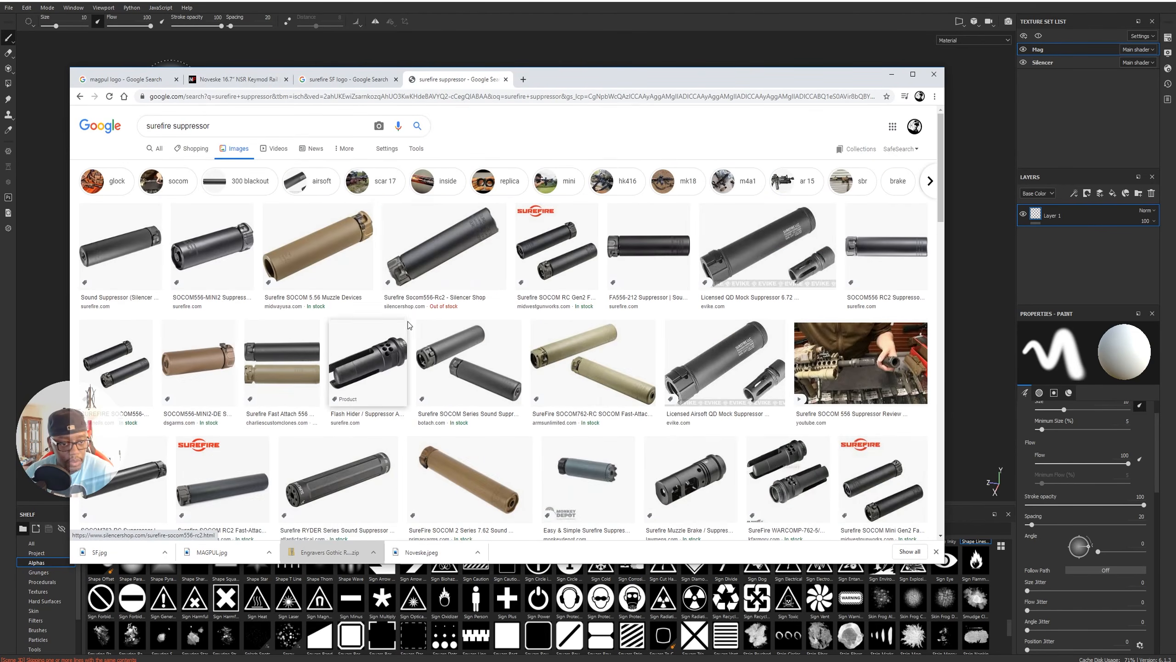
Compare the photo previews of the Surefire SOCOM556-RC2, SOCOM762-RC and tan SOCOM556-RC suppressors in the image results.
left_click(444, 244)
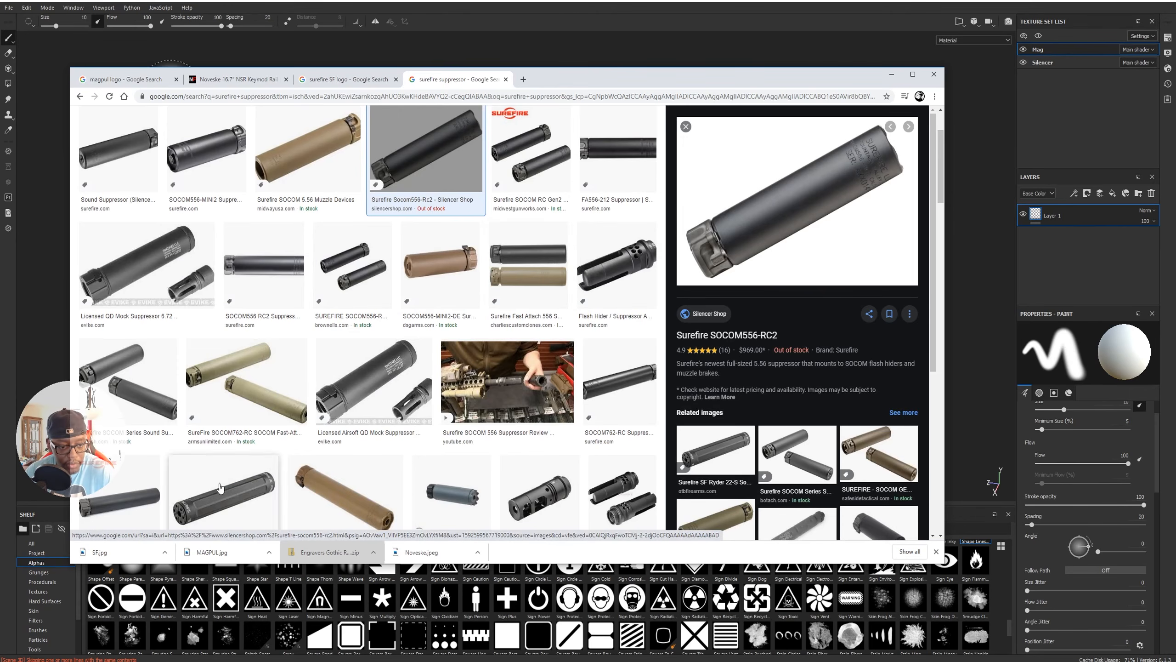
left_click(280, 404)
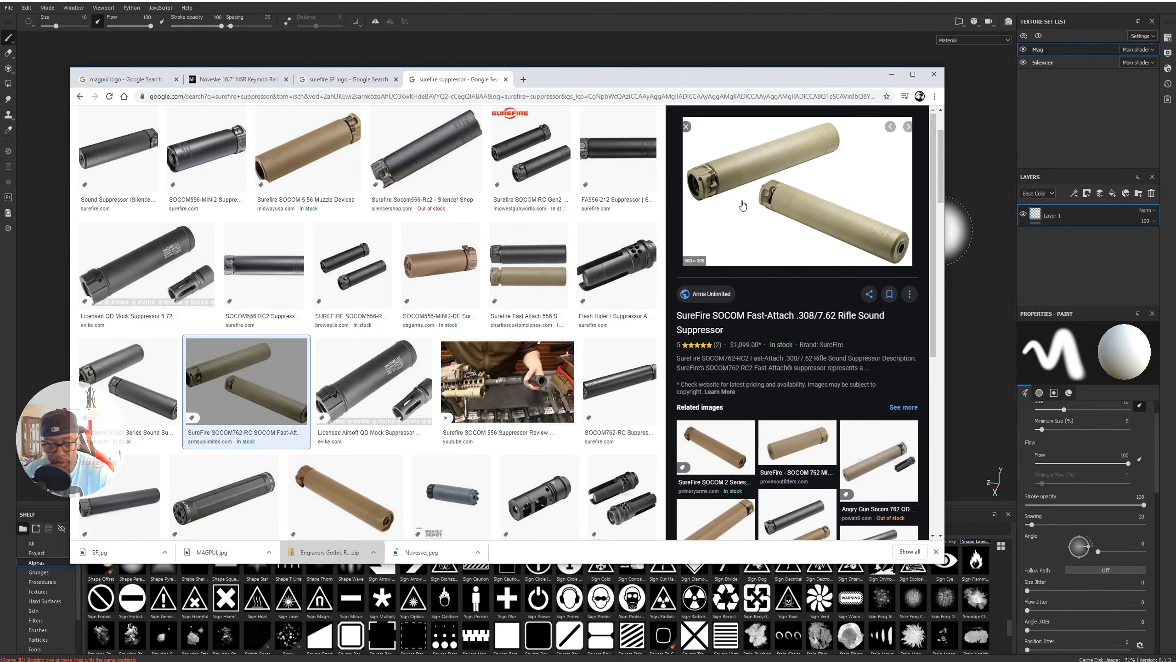
scroll(537, 371, "down", 1)
scroll(542, 361, "down", 5)
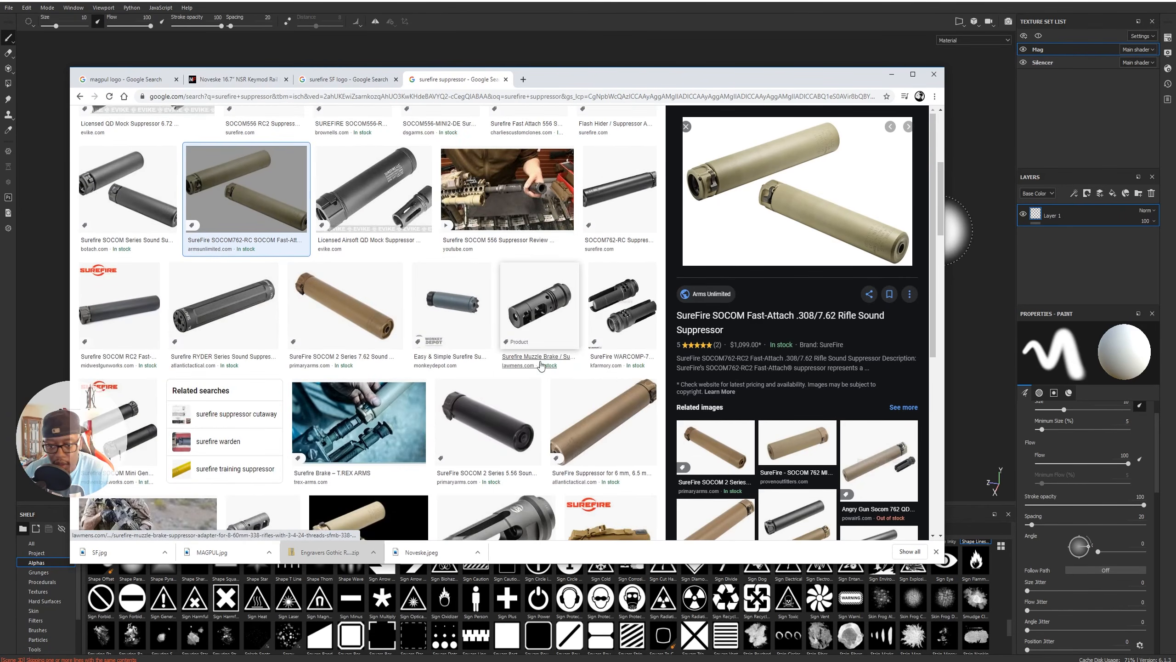
left_click(379, 412)
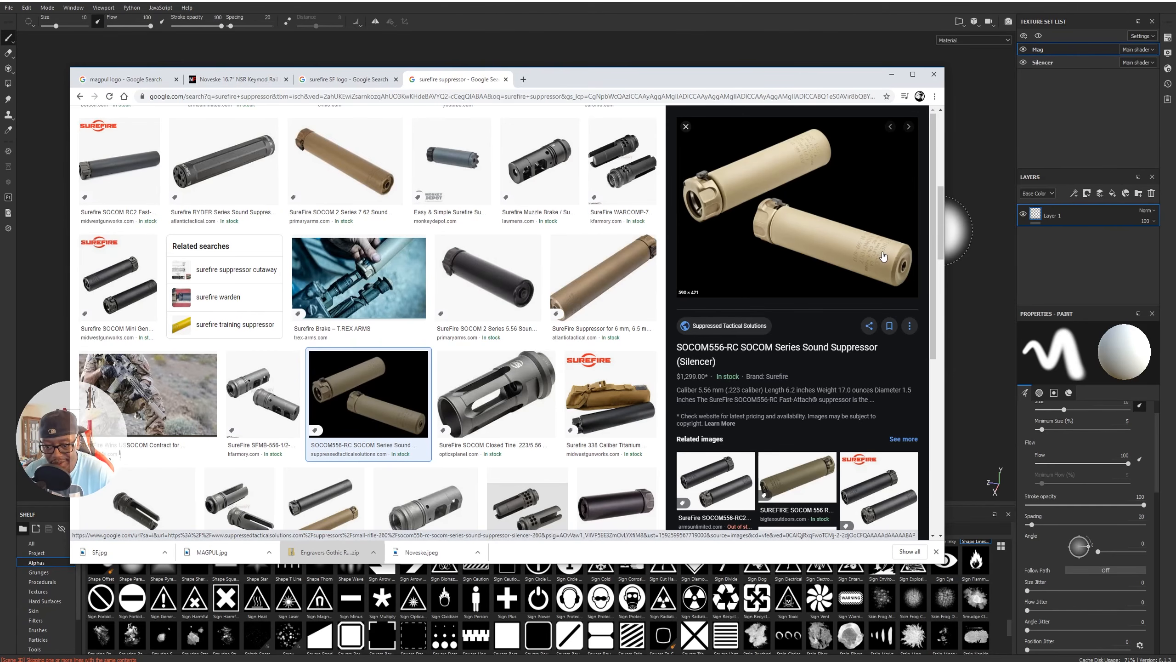
Look further through the image results for suppressor reference photos, previewing the SureFire WARCOMP-556 flash hider photo on the way.
scroll(825, 306, "down", 5)
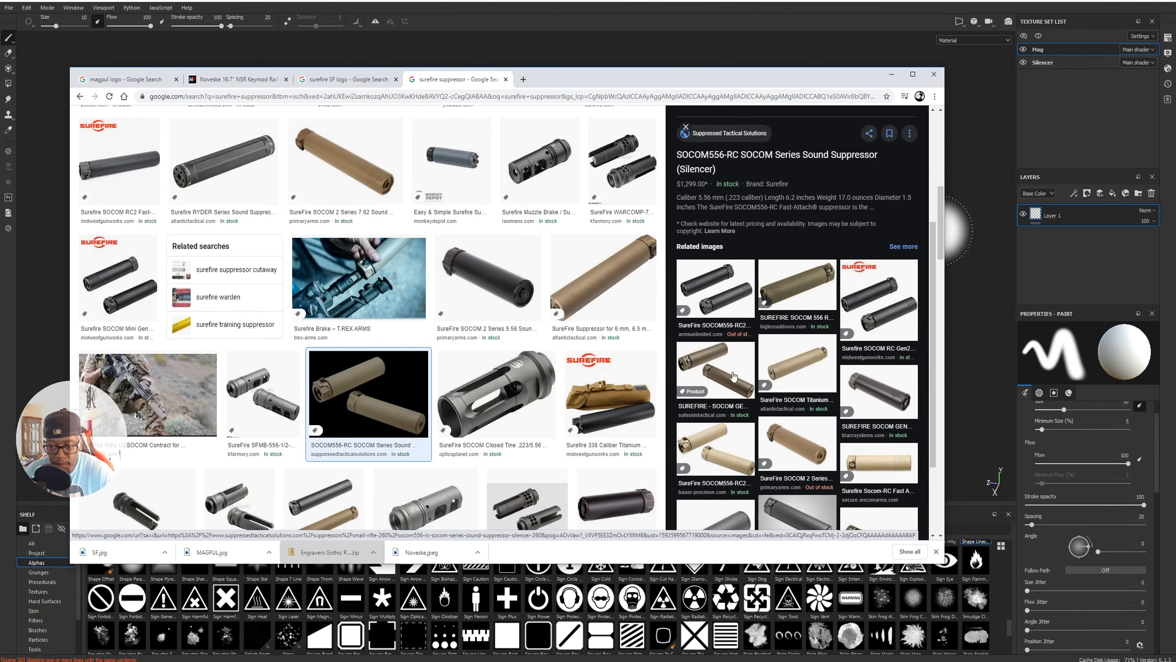
scroll(525, 387, "down", 5)
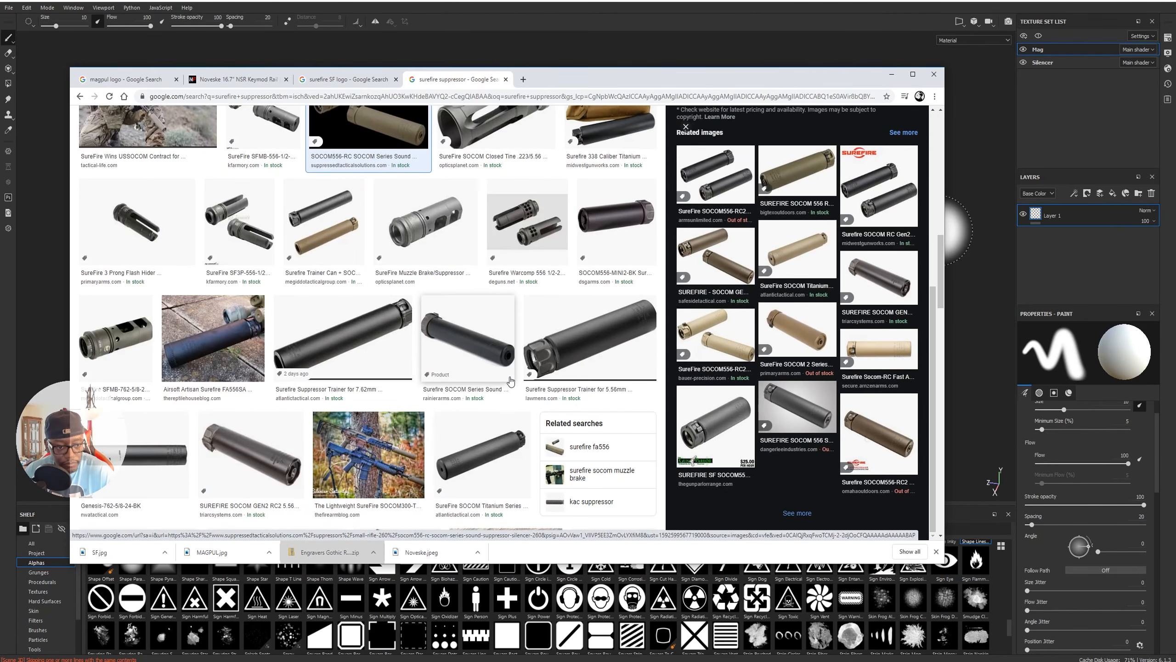
scroll(510, 381, "down", 5)
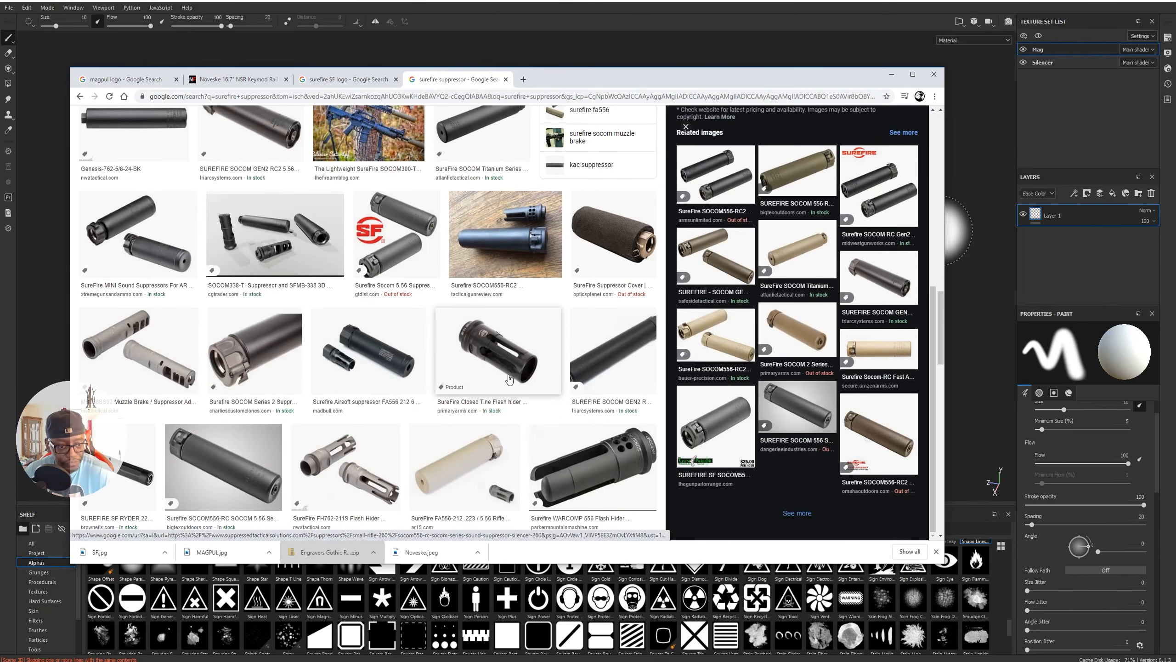
scroll(508, 377, "down", 2)
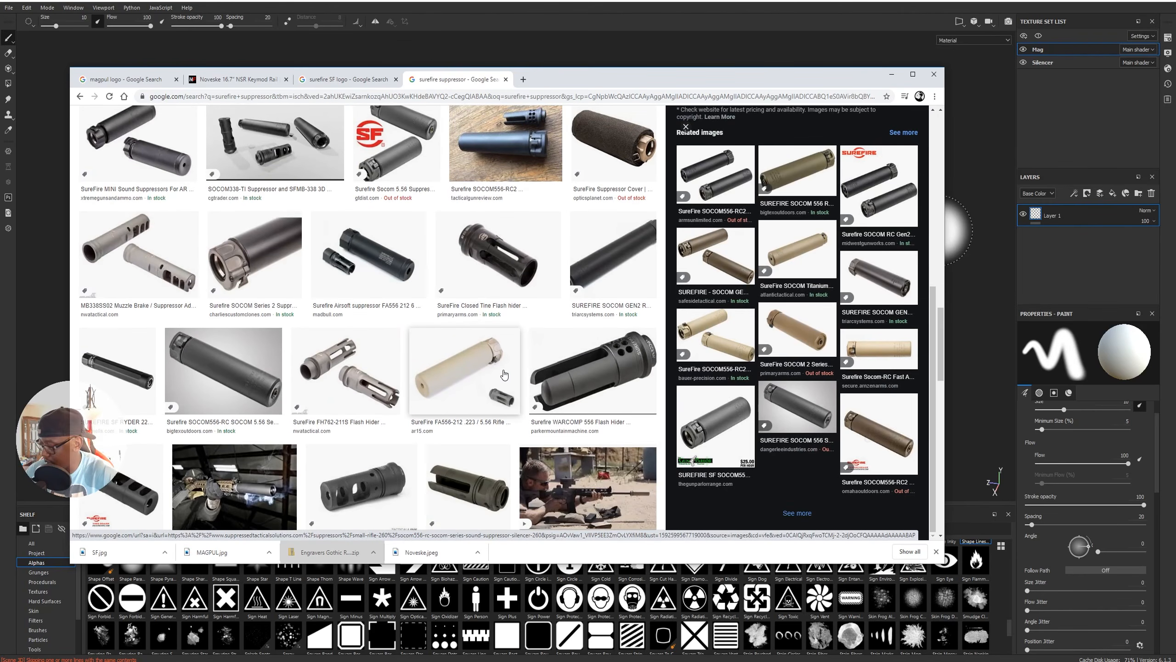
scroll(505, 374, "down", 4)
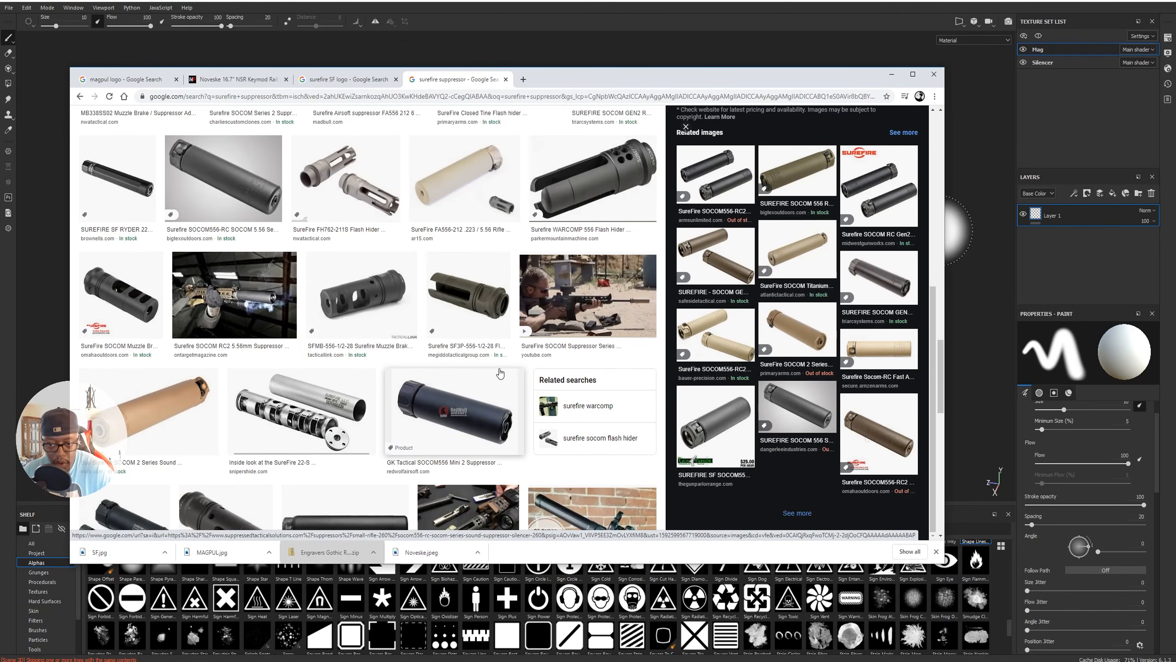
scroll(525, 370, "down", 5)
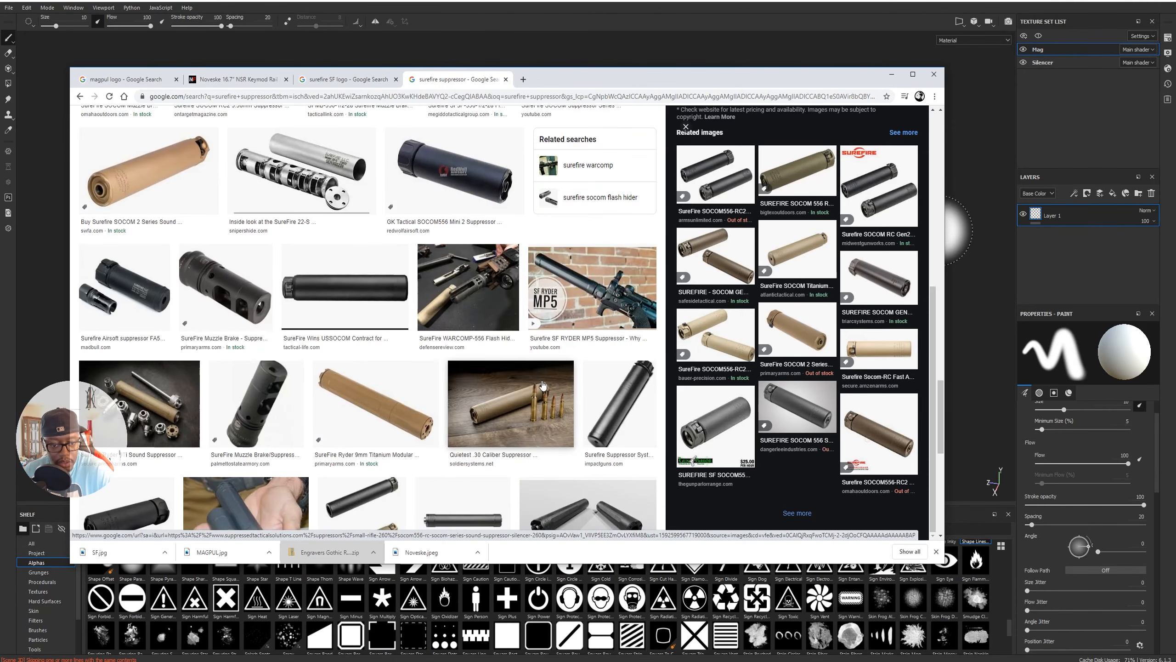
left_click(468, 285)
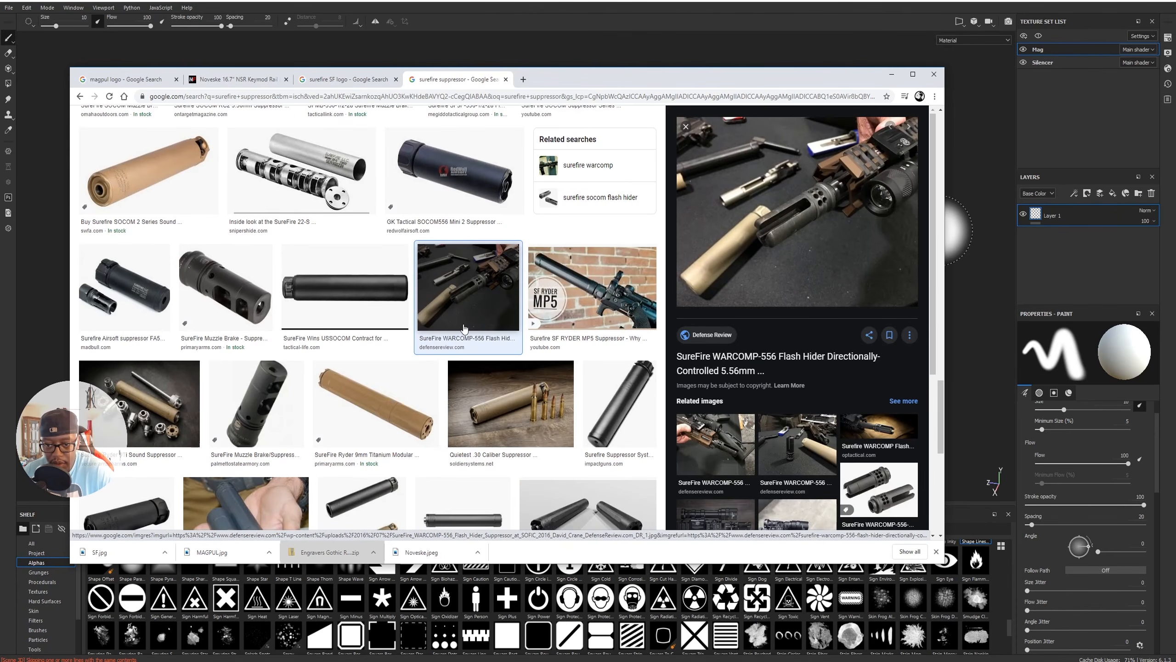
scroll(419, 384, "down", 2)
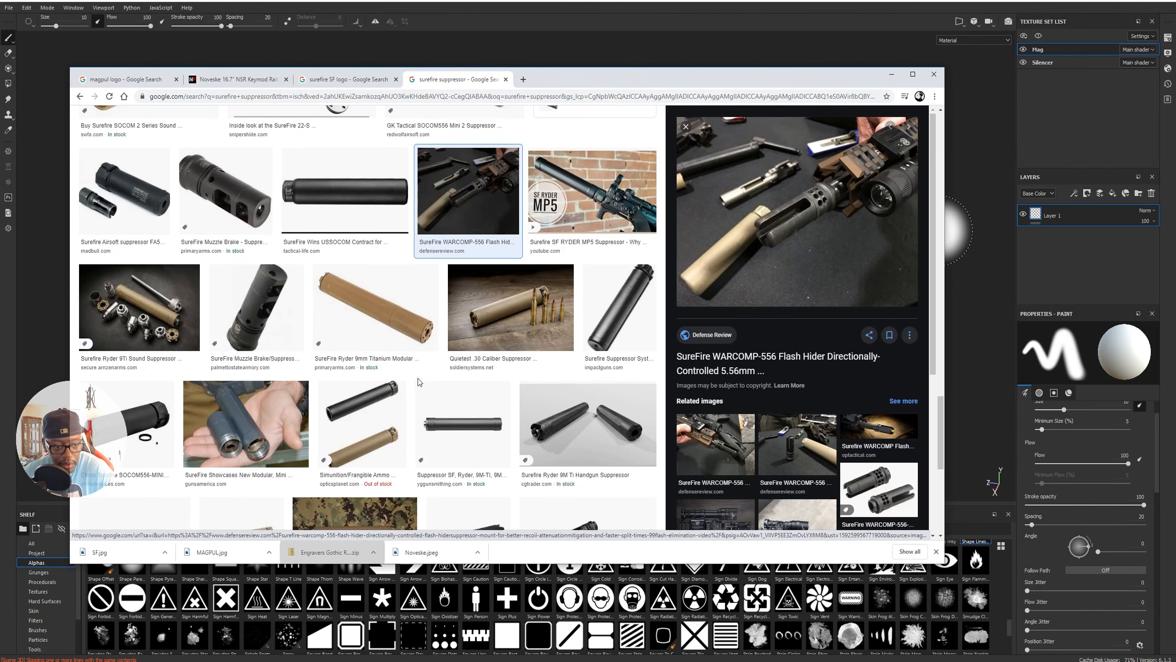
scroll(419, 381, "down", 6)
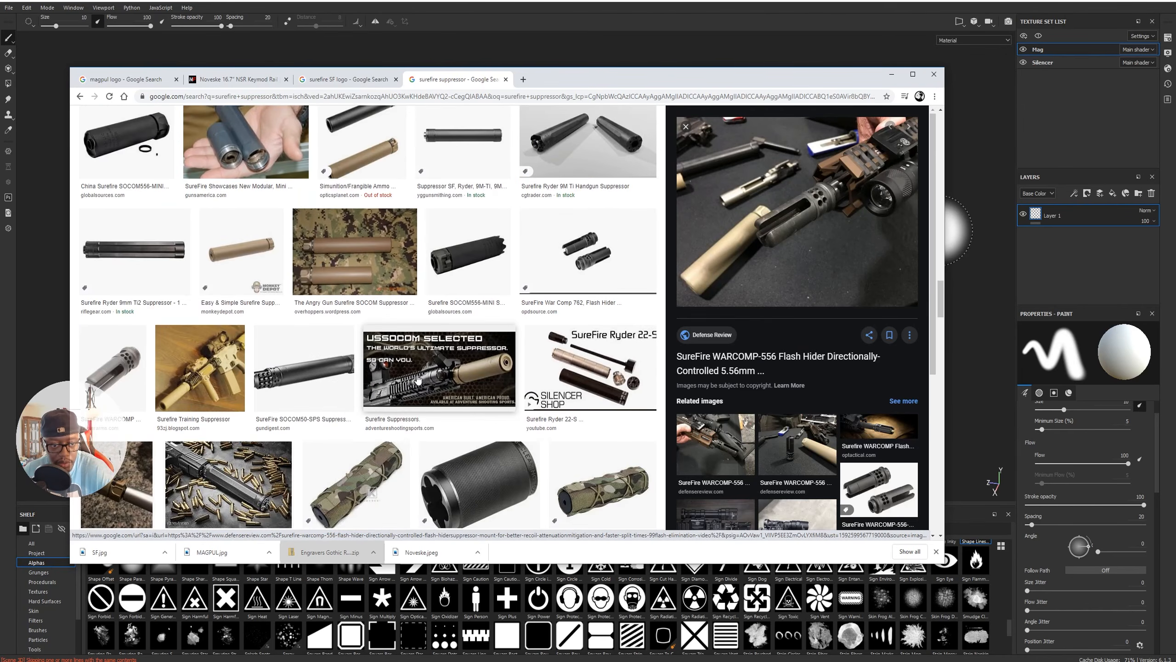
scroll(418, 379, "down", 3)
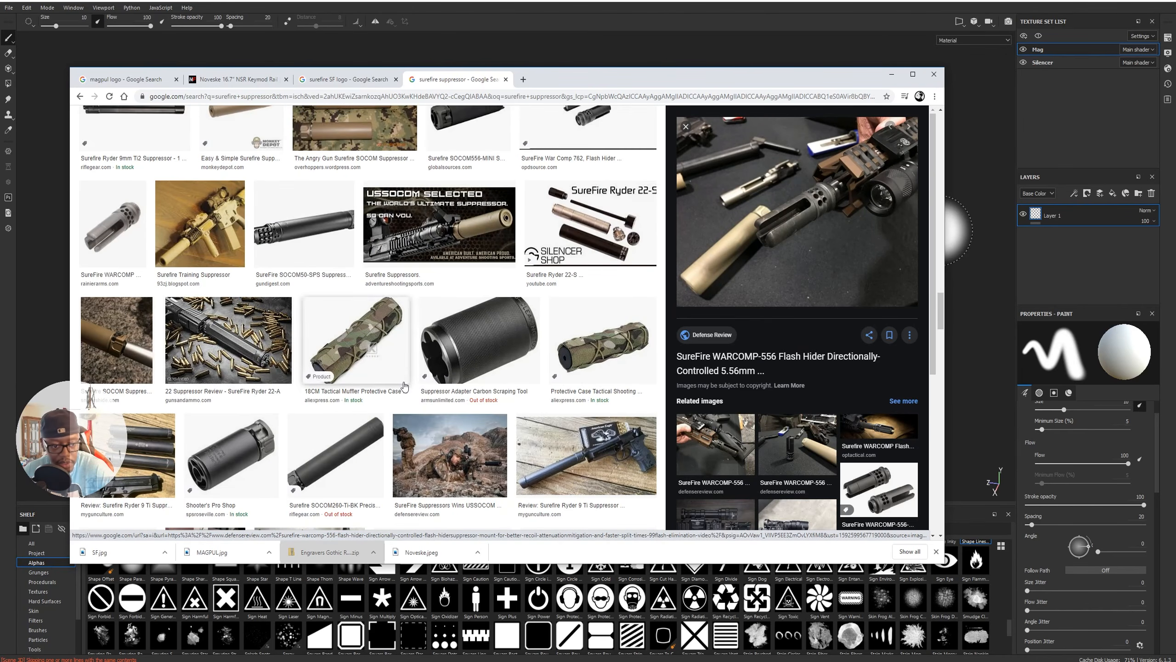
scroll(409, 385, "down", 4)
scroll(403, 378, "down", 5)
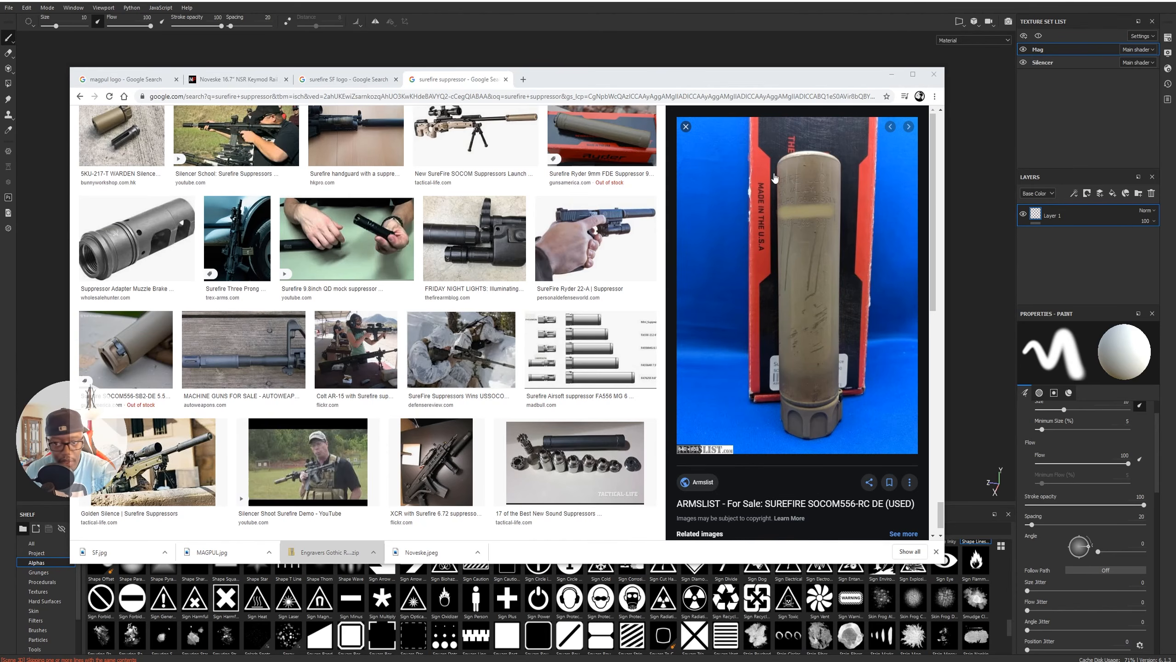
Study the surface finish in the used SOCOM556-RC DE suppressor photo and browse the results surrounding it.
scroll(490, 421, "down", 2)
scroll(489, 420, "up", 5)
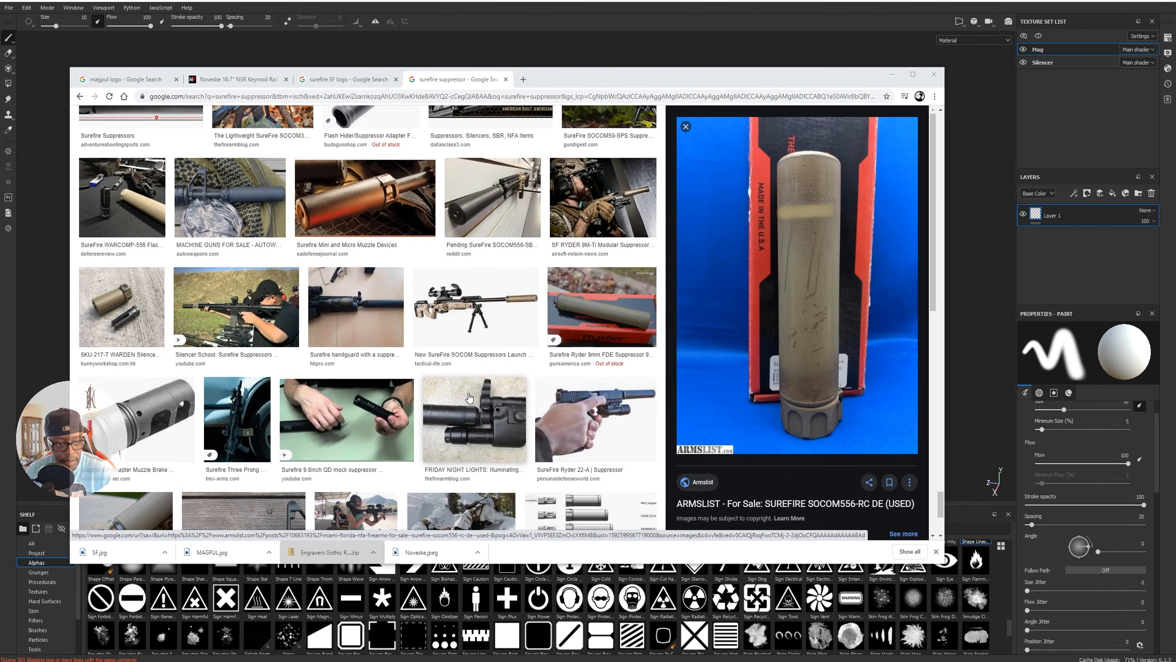
scroll(330, 218, "up", 3)
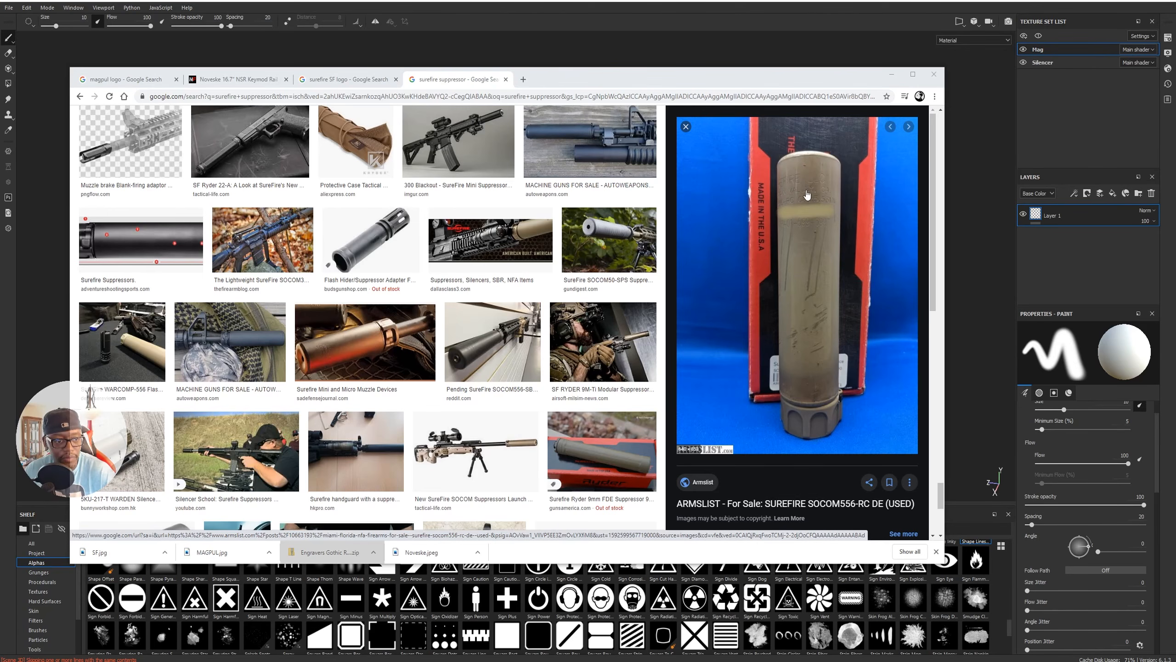
scroll(563, 285, "up", 3)
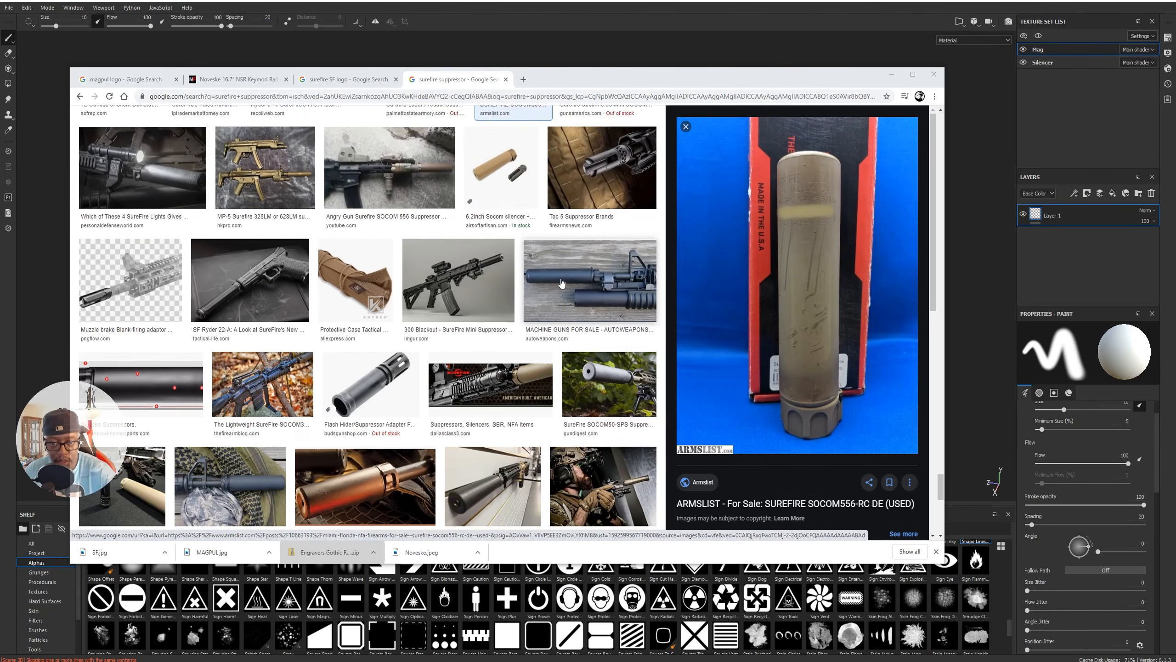
scroll(562, 284, "up", 2)
scroll(524, 304, "up", 3)
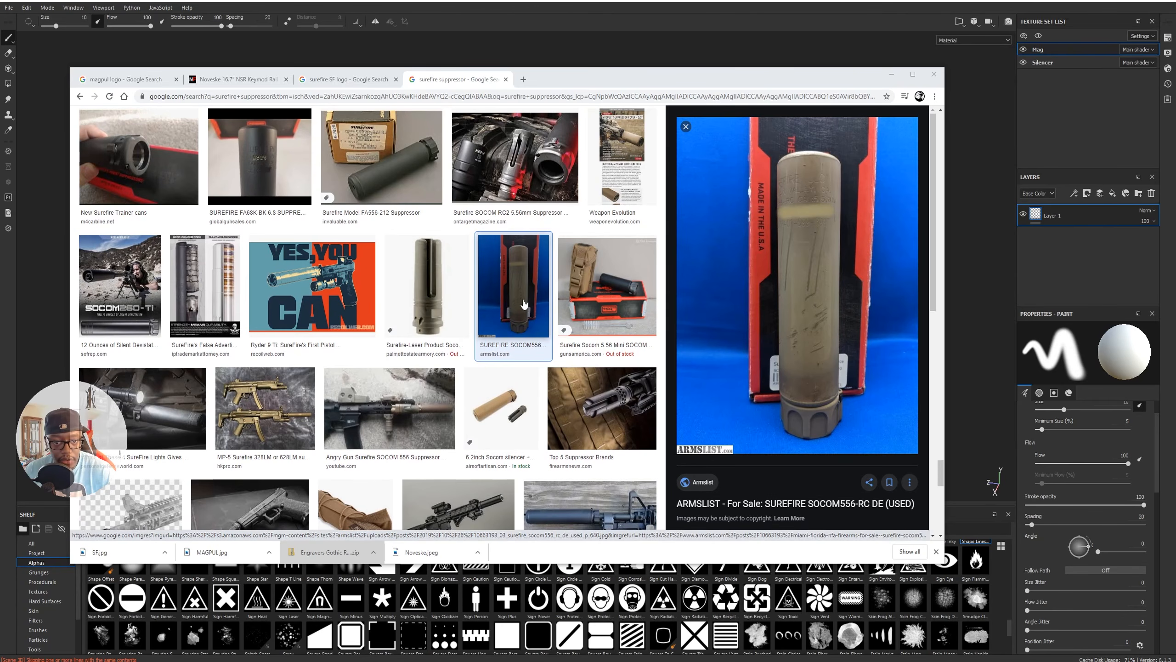
scroll(414, 347, "up", 2)
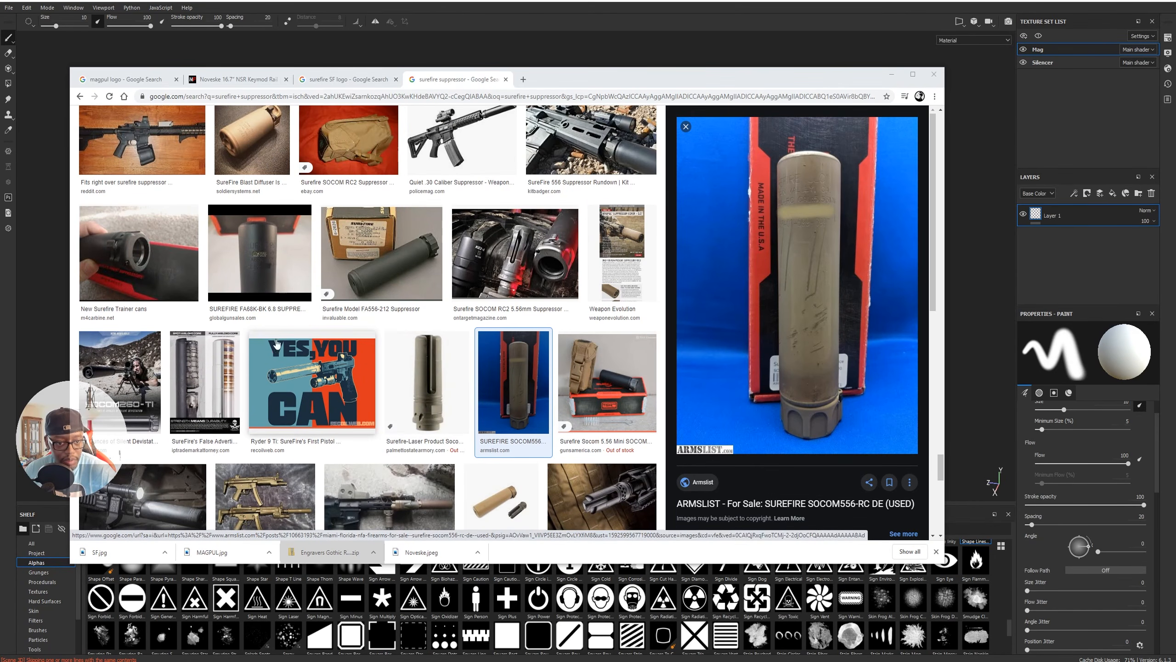
Preview the Magpul suppressor cover image, browse the results above it, and return to the used SOCOM556-RC DE photo.
left_click(622, 253)
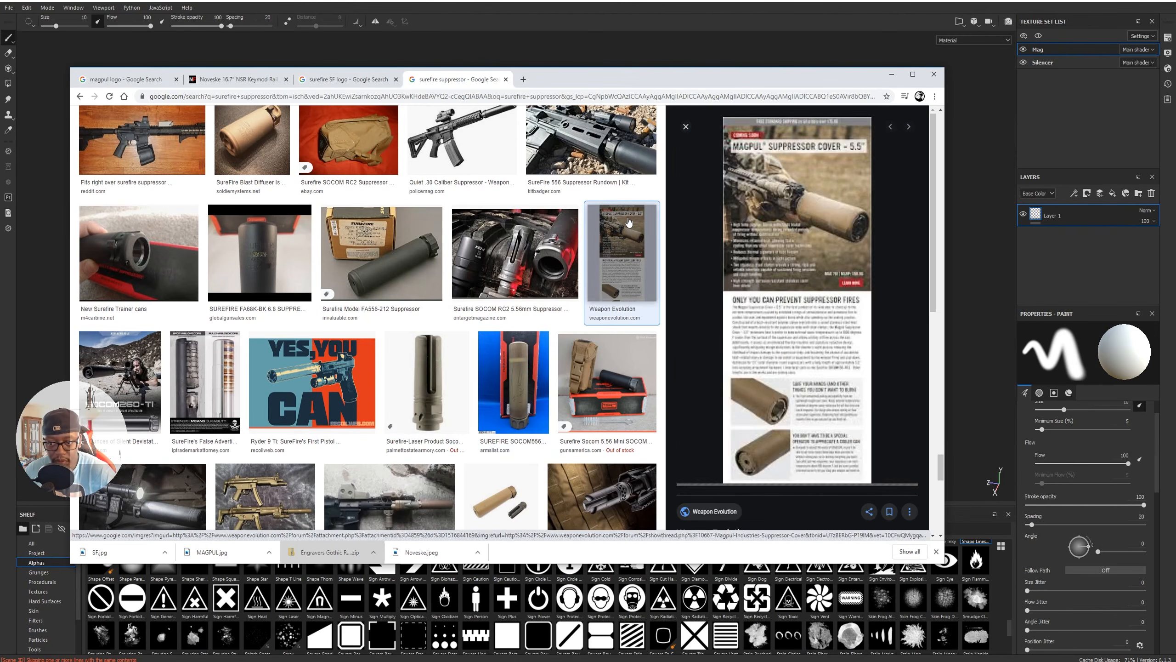
scroll(459, 342, "up", 2)
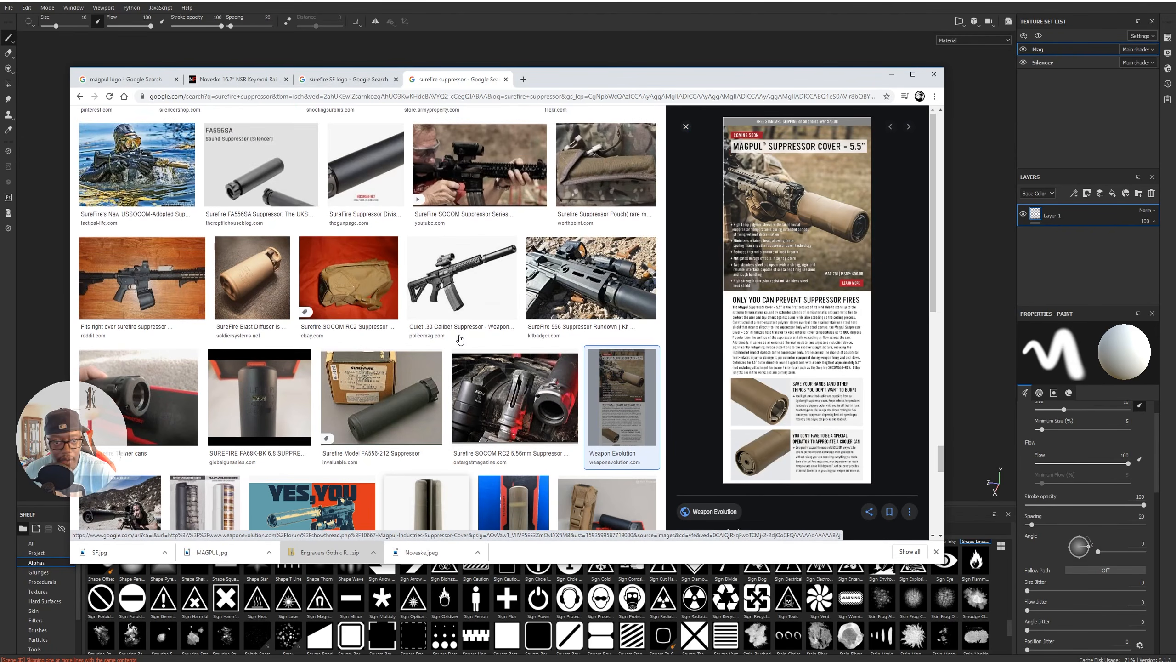
scroll(287, 313, "up", 2)
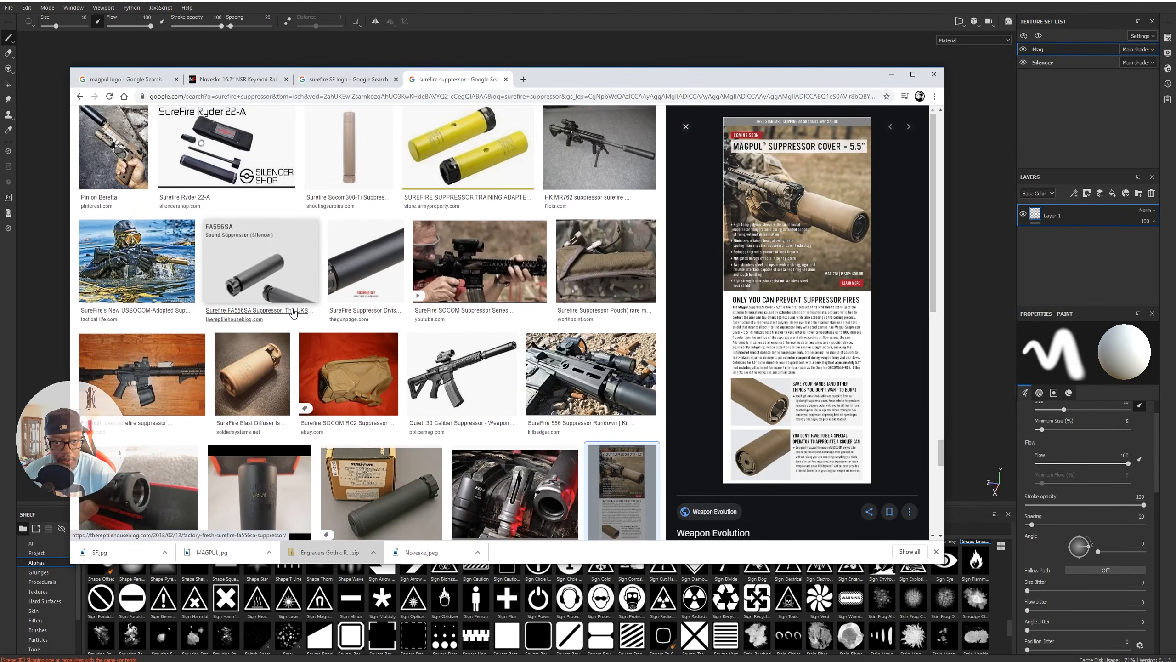
scroll(293, 313, "up", 3)
scroll(416, 343, "up", 4)
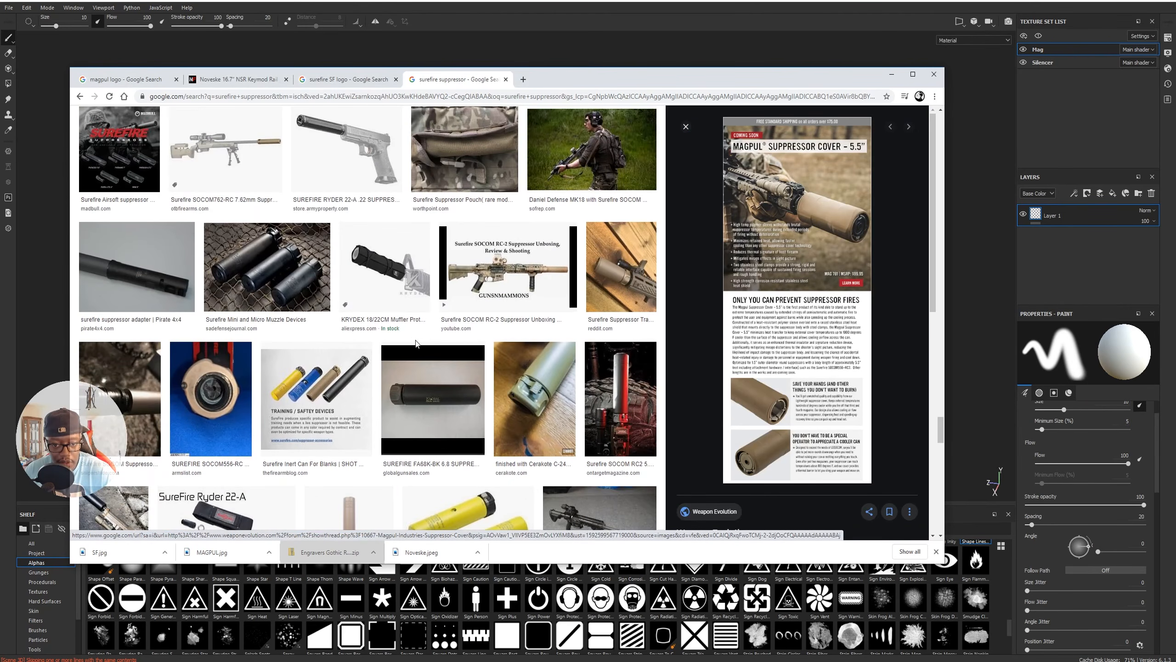
key("alt+Left")
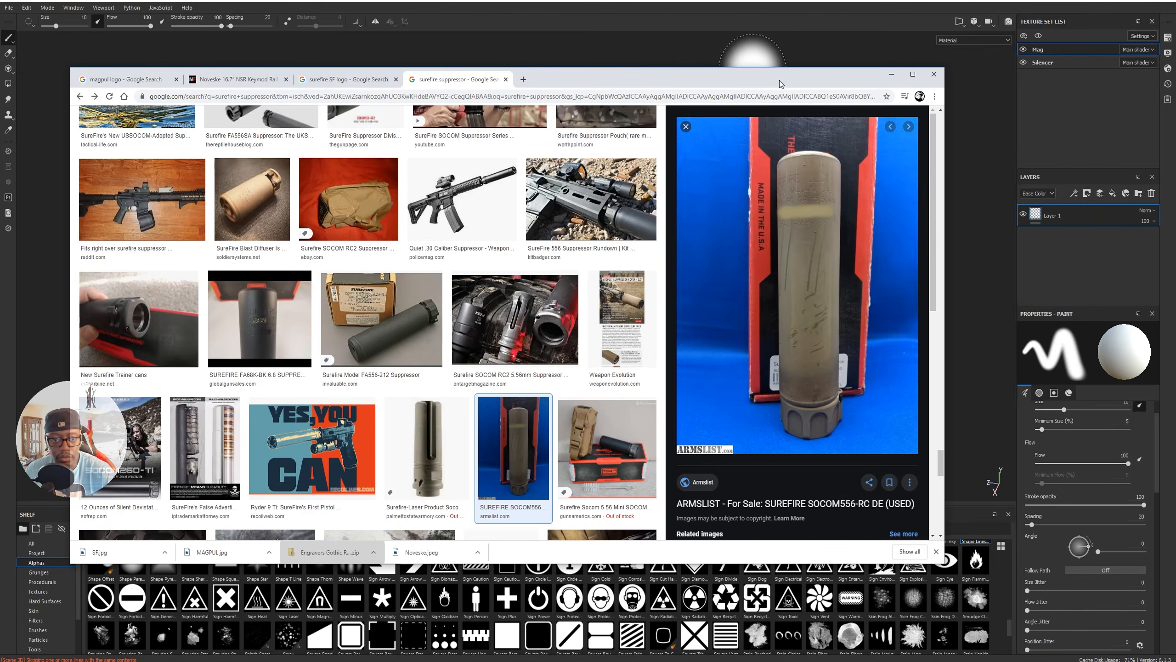
Return to Substance Painter, make Silencer the active texture set and delete its Layer 1.
left_click(892, 74)
mouse_move(524, 292)
left_mouse_down("alt")
mouse_move(845, 305)
mouse_move(375, 273)
mouse_move(714, 281)
mouse_move(561, 315)
mouse_move(440, 292)
left_mouse_up("alt")
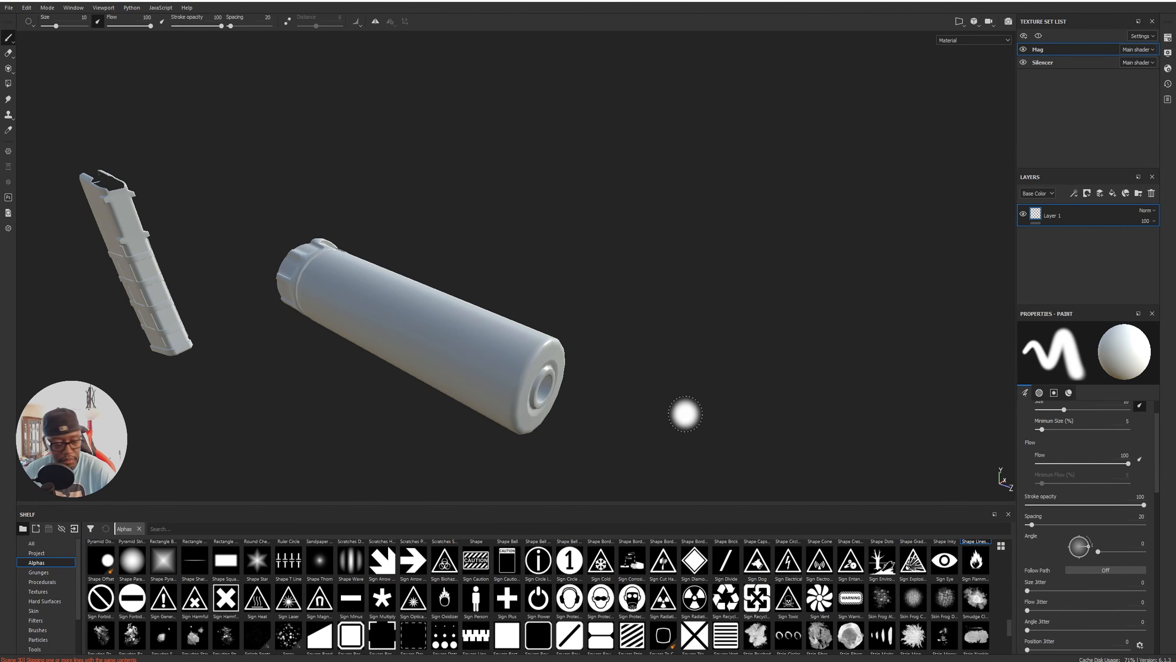
left_click_drag(601, 367, 688, 373, "alt")
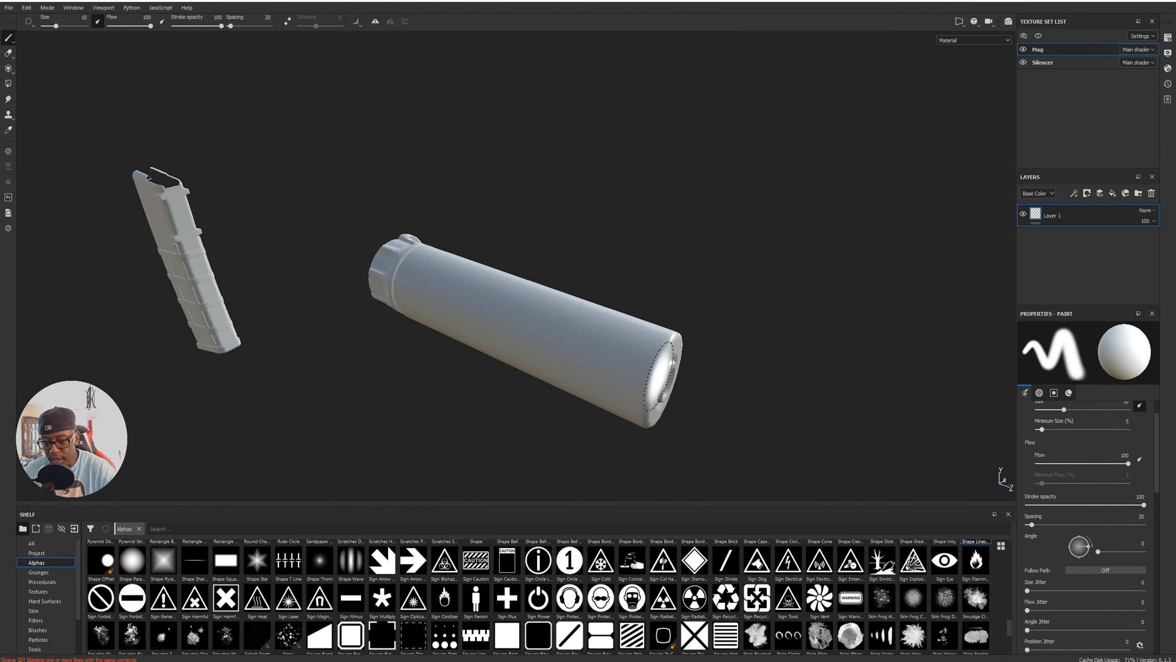
left_click_drag(662, 384, 744, 336, "alt")
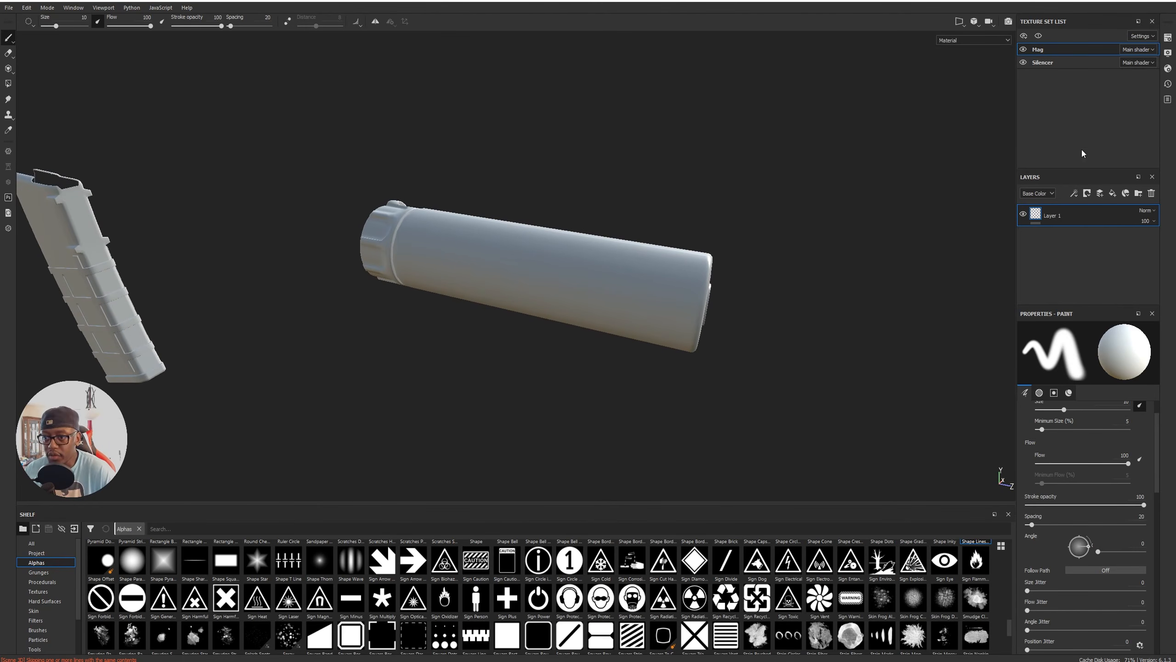
left_click(1043, 65)
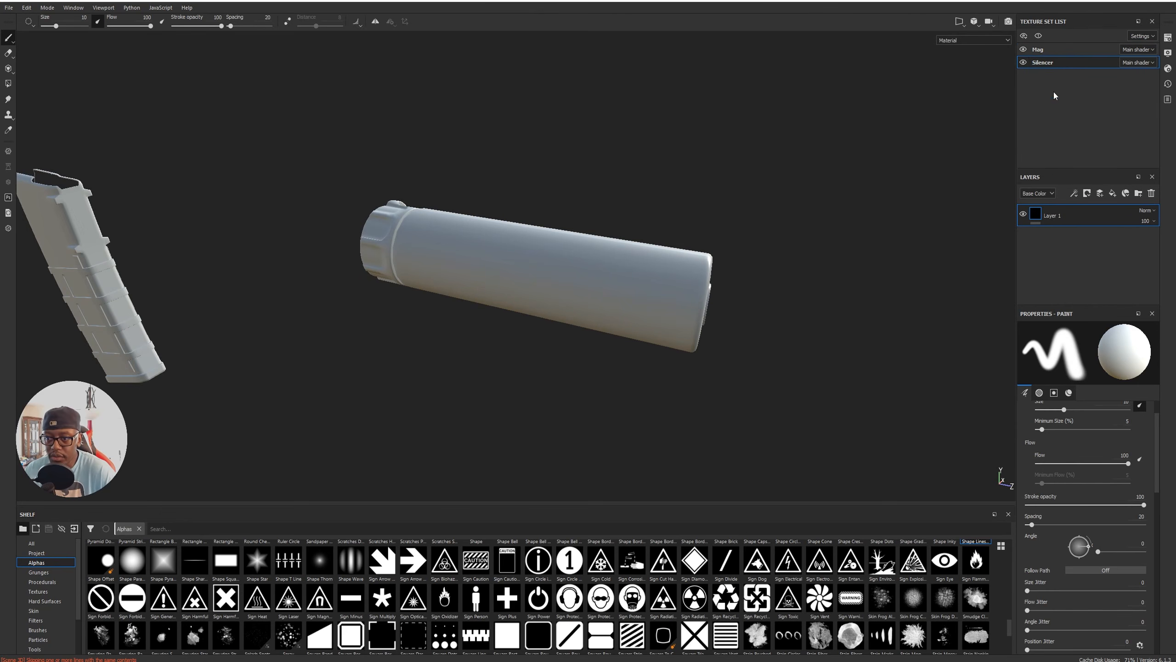
left_click(1152, 192)
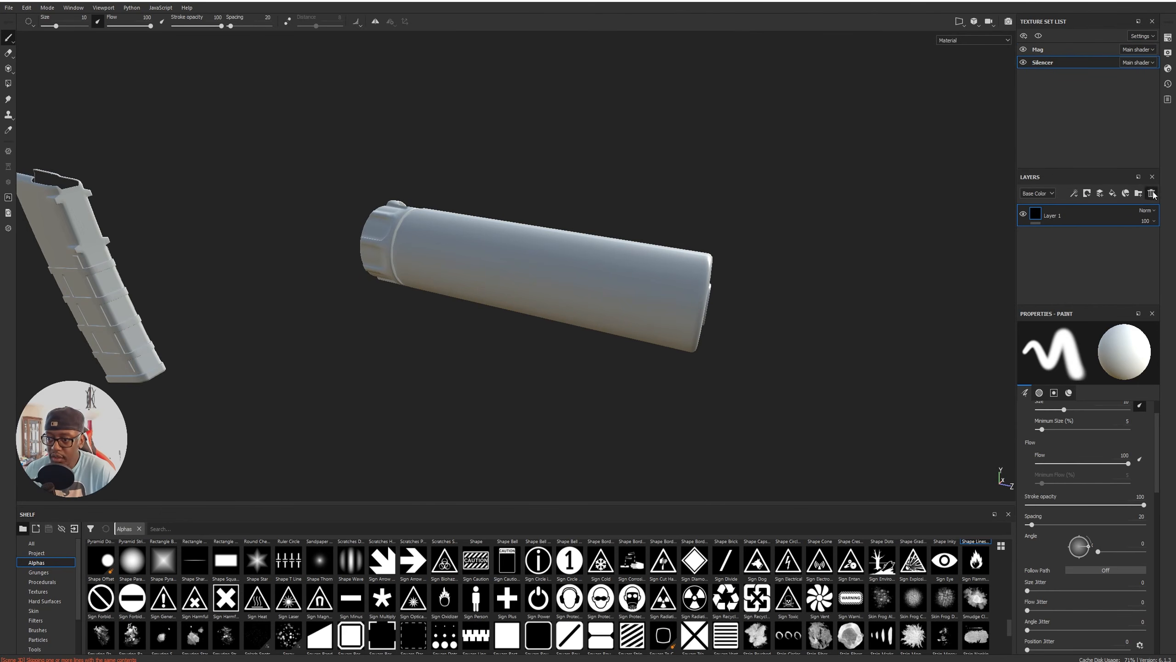
Add a fill layer to the Silencer set and bake mesh maps for all texture sets at 4096, excluding the ID map.
left_click(1113, 193)
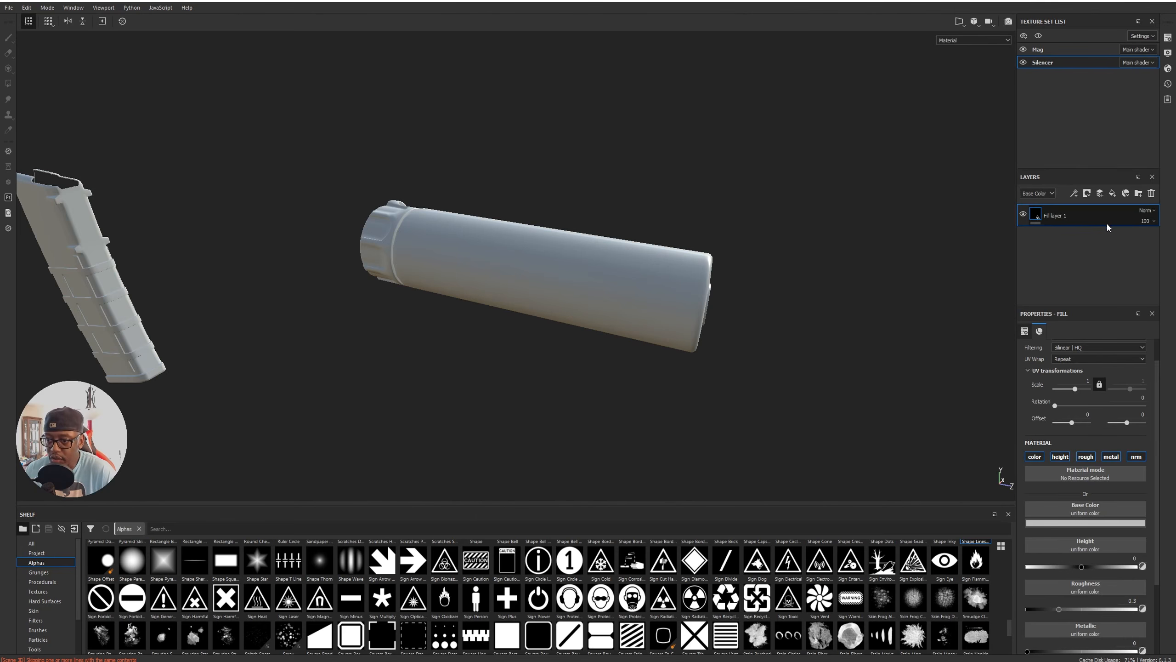
left_click(44, 8)
mouse_move(30, 9)
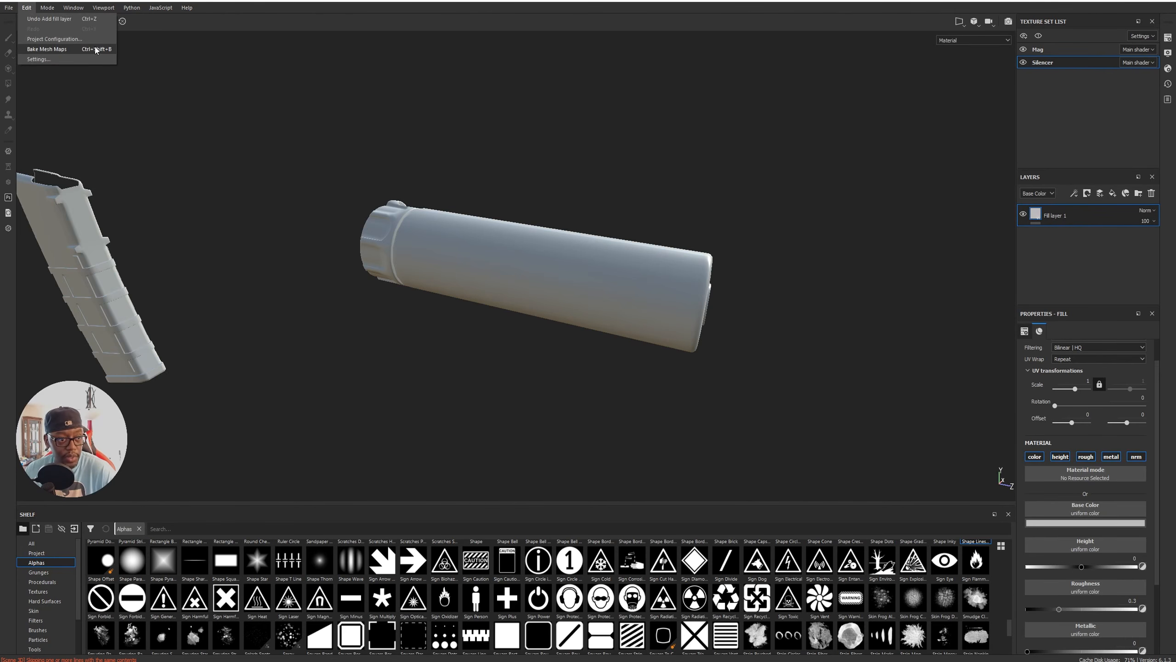
left_click(46, 49)
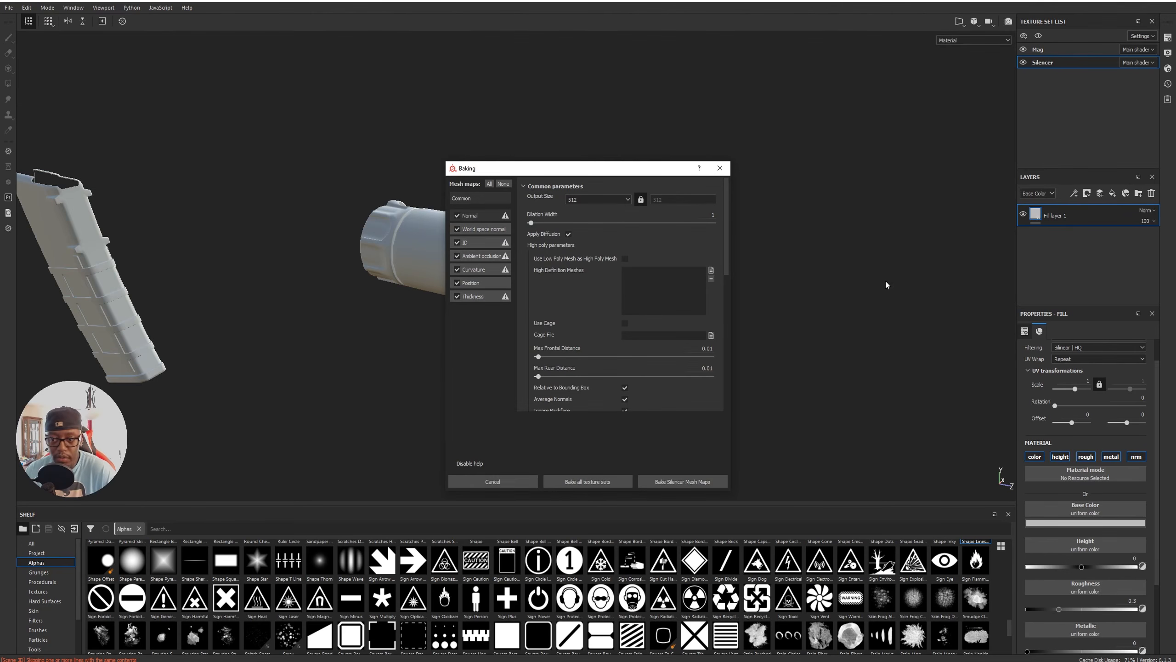
left_click(599, 201)
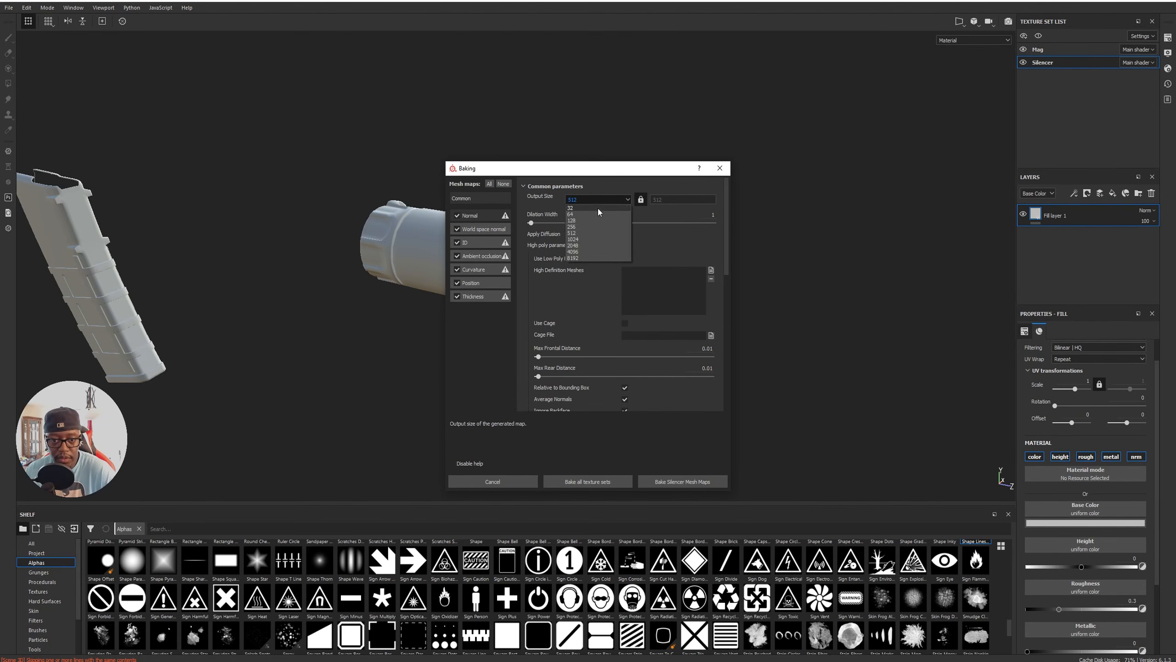
left_click(601, 253)
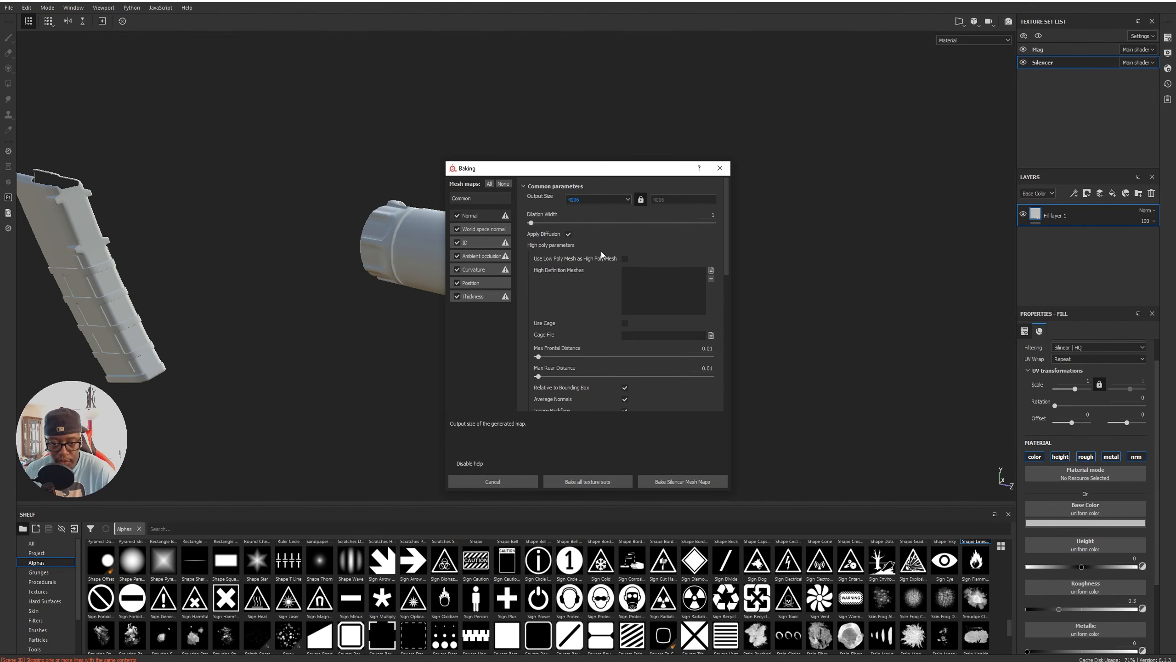
left_click(458, 245)
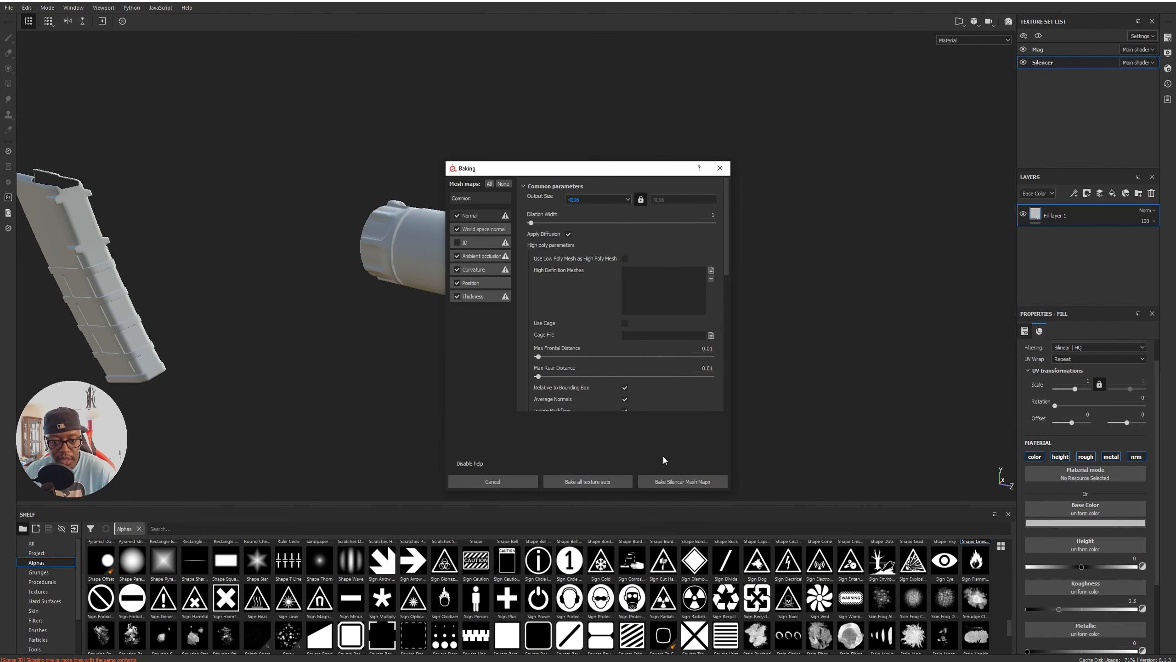
left_click(598, 482)
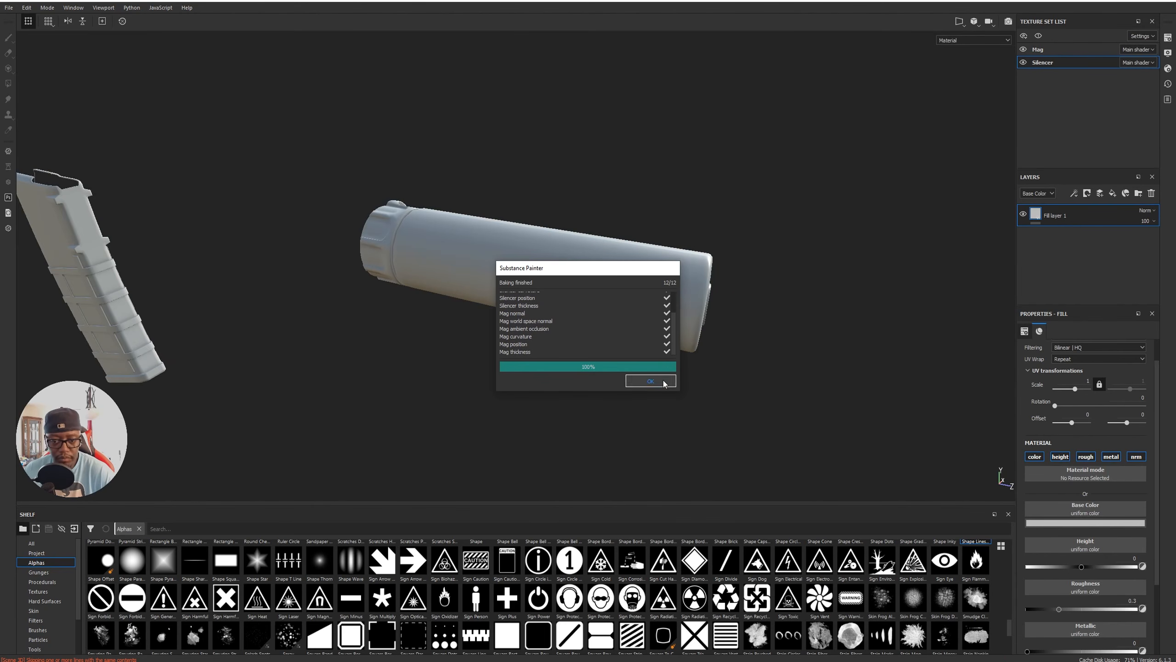
left_click(651, 380)
Darken the fill layer's base color to a near-black of 0.010 RGB and view the suppressor from another side.
left_click_drag(694, 368, 767, 242, "alt")
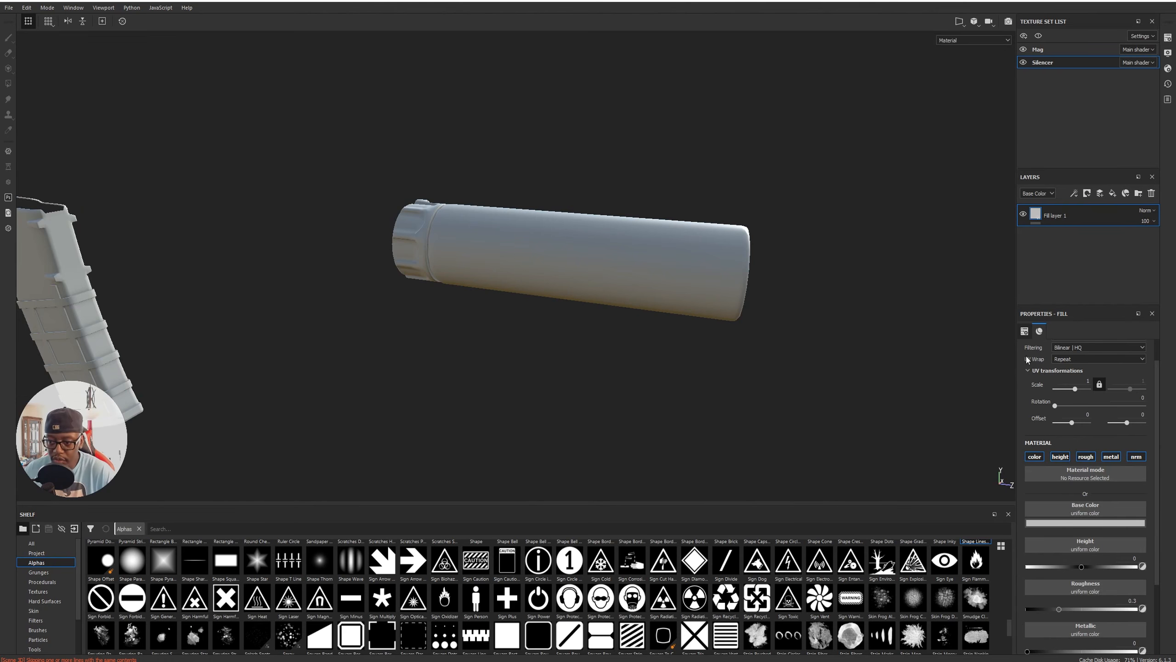
left_click(1070, 523)
left_click_drag(1061, 596, 1039, 618)
left_click_drag(368, 266, 597, 352, "alt")
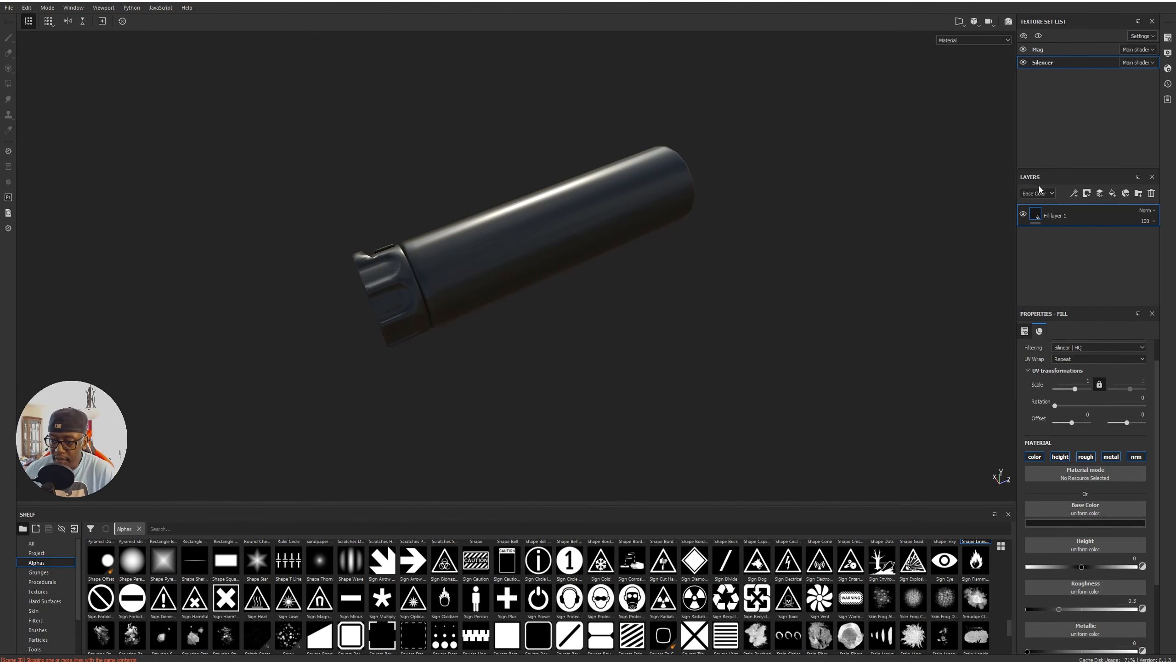
Rename the fill layer as Base Metal.
double_click(1055, 216)
type("BAse")
key("BackSpace")
key("BackSpace")
key("BackSpace")
key("BackSpace")
type("ase Meta")
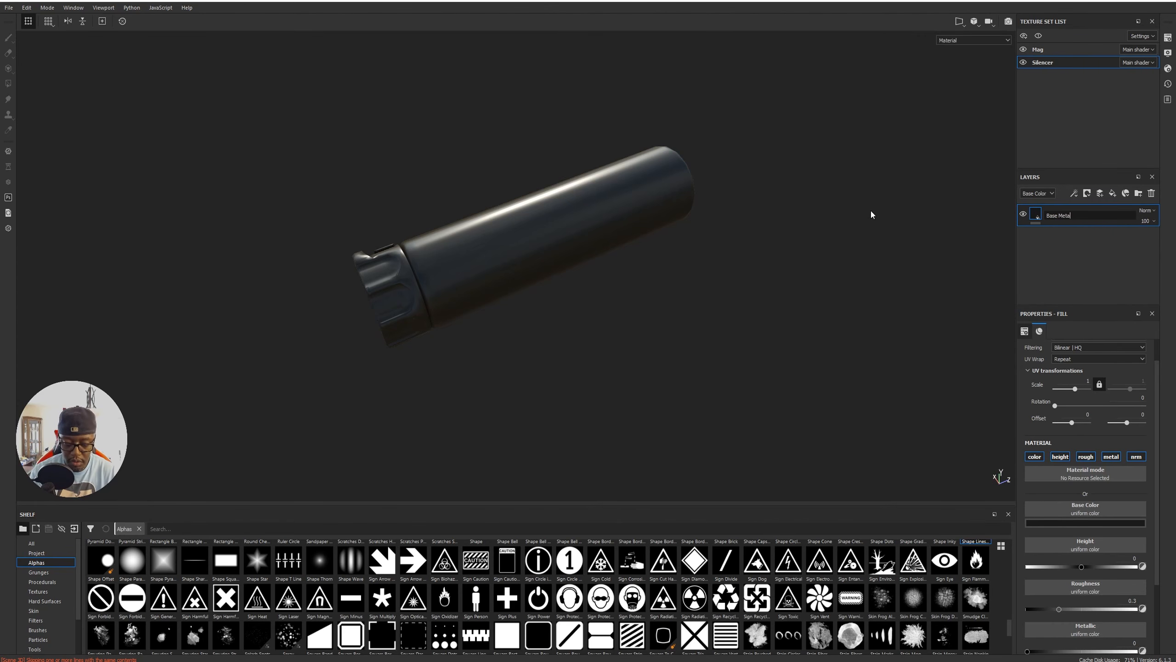
key("Return")
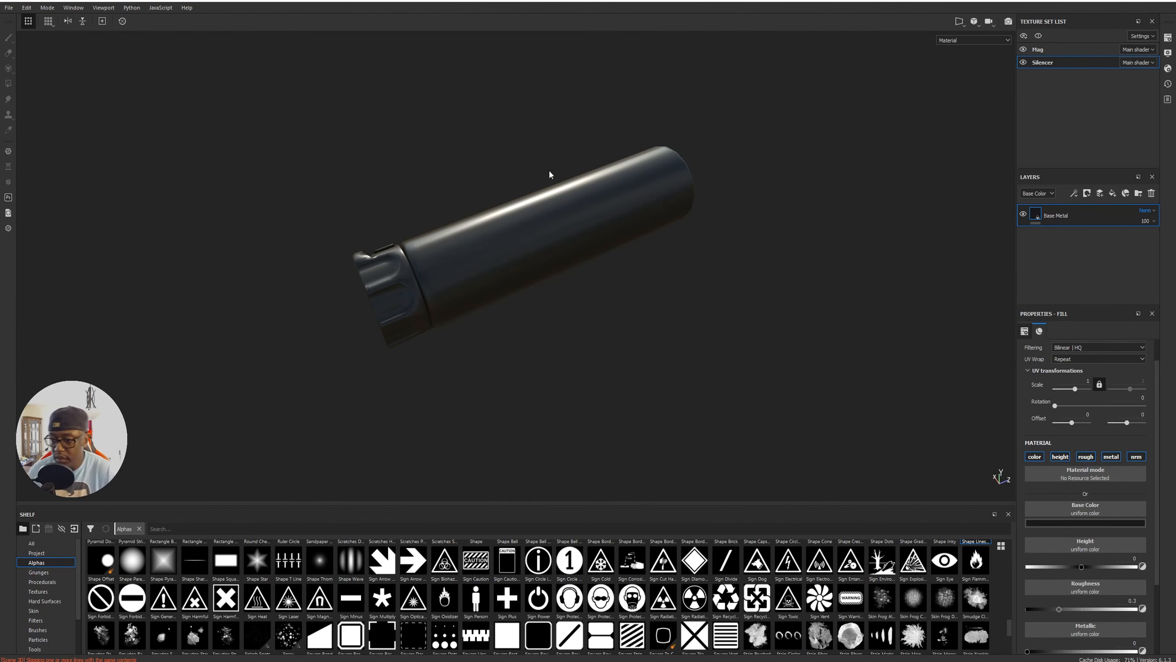
Set the fill layer's metallic to 1 and its base color to a dark neutral of 0.018 RGB.
scroll(1095, 612, "down", 1)
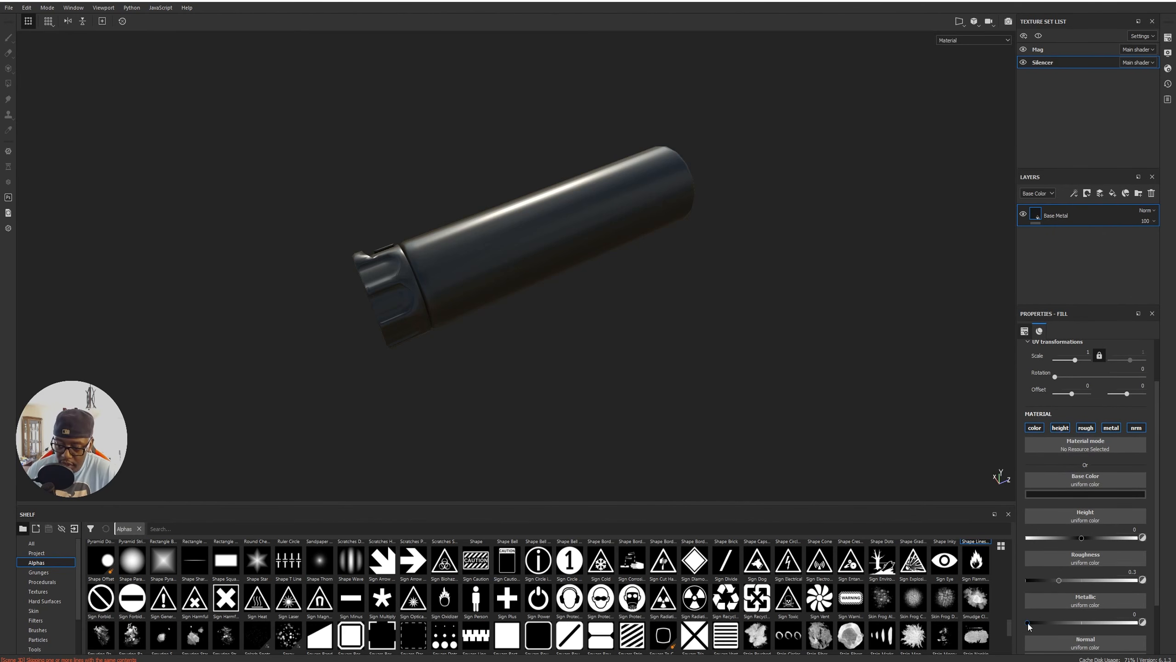
left_click_drag(1028, 621, 1137, 622)
left_click_drag(609, 341, 309, 290, "alt")
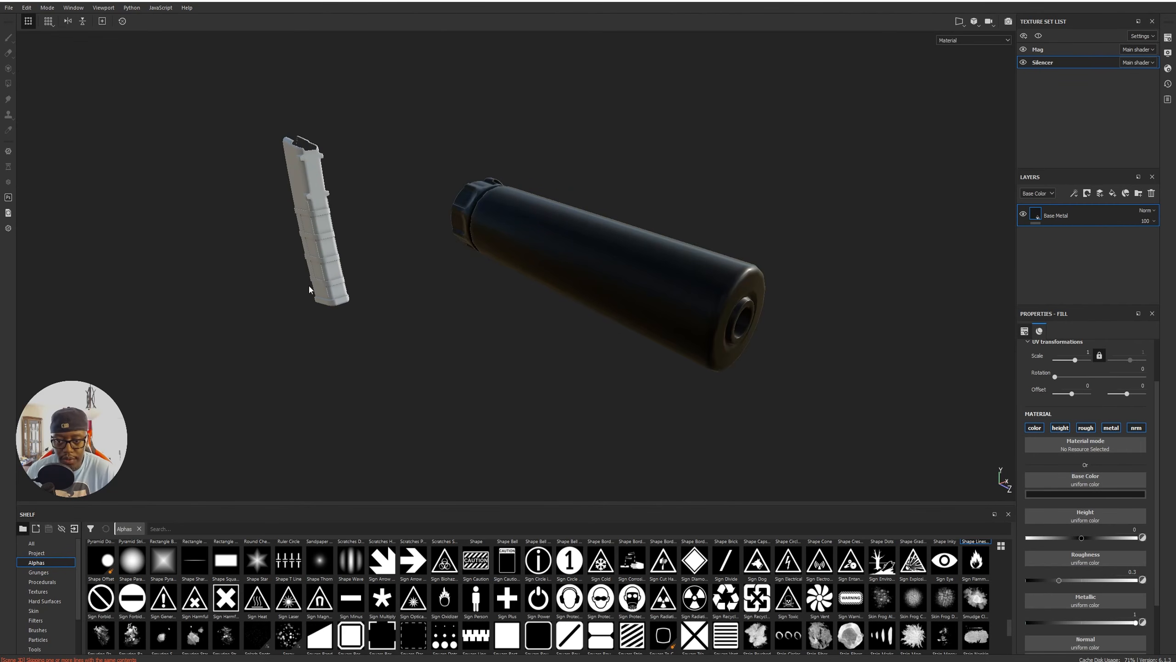
left_click(1075, 493)
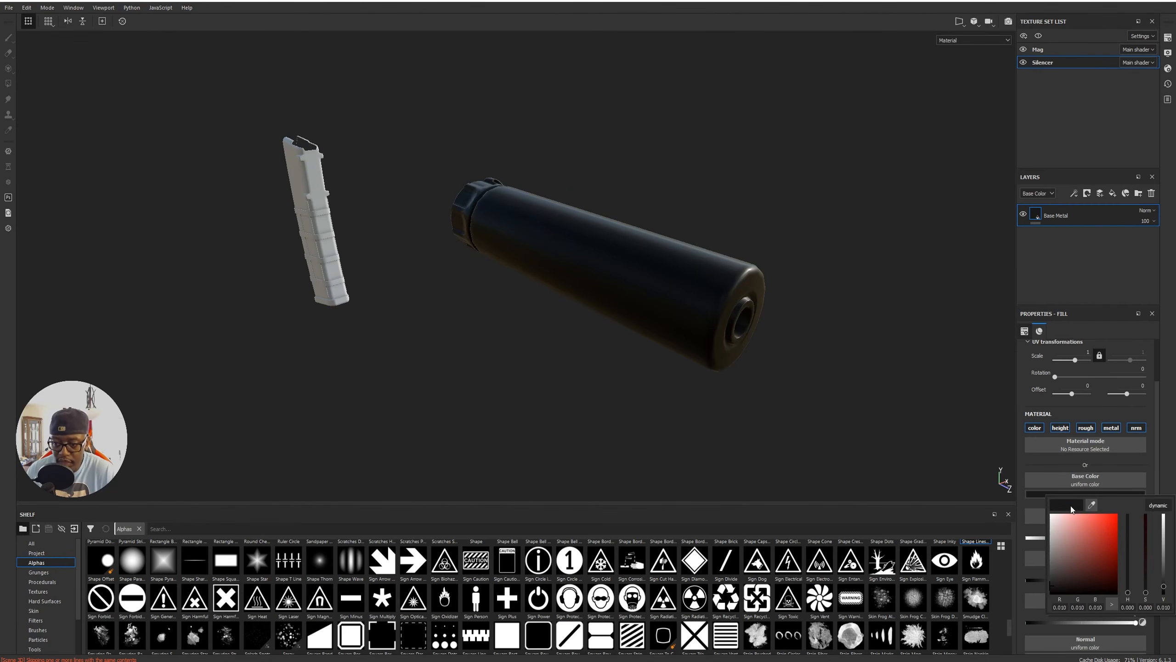
left_click_drag(1051, 589, 1049, 583)
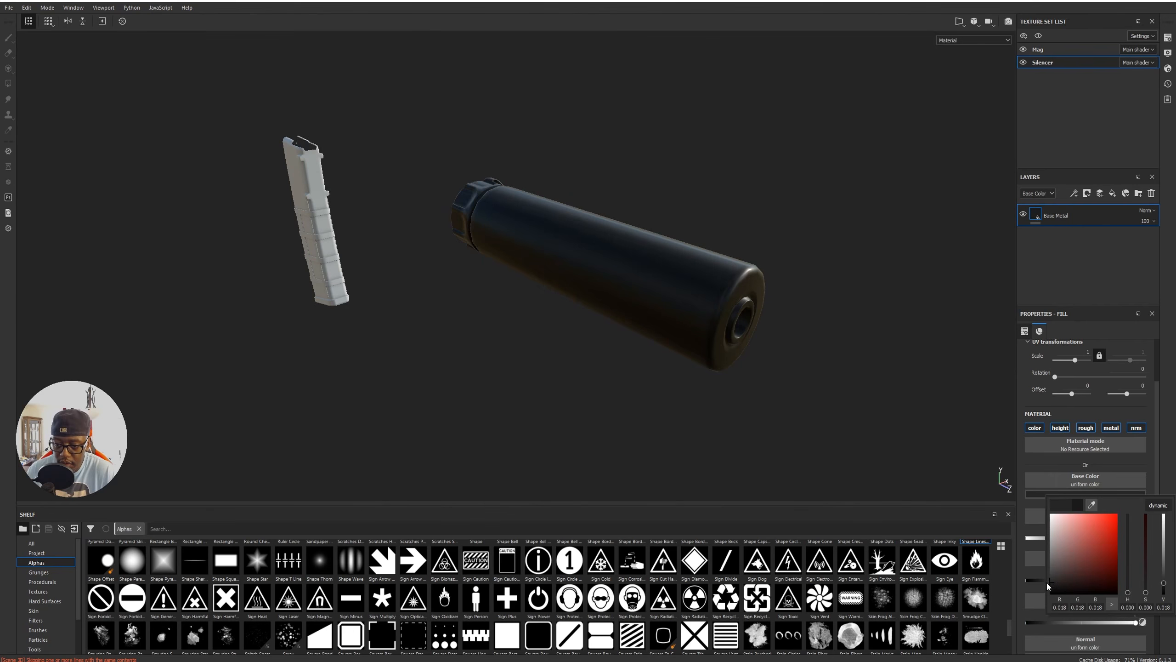
left_click_drag(336, 192, 631, 229, "alt")
right_click_drag(631, 229, 825, 284, "alt")
middle_click_drag(824, 284, 787, 260, "alt")
left_click_drag(787, 260, 750, 298, "alt")
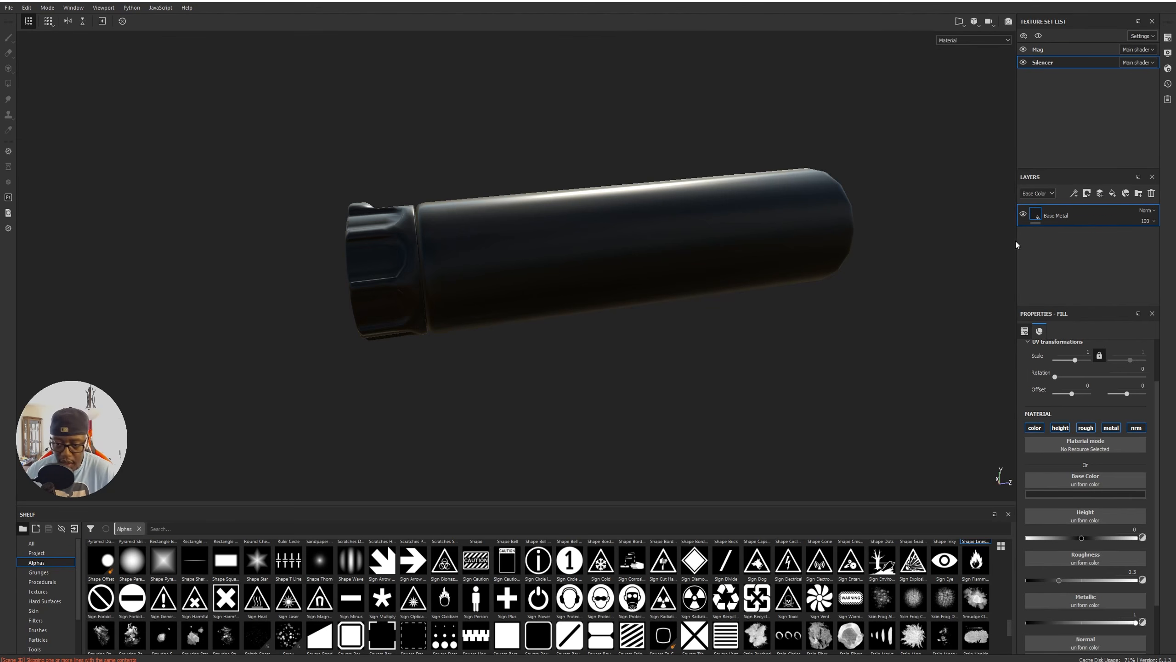
Rename the Base Metal layer as Base Color.
double_click(1054, 218)
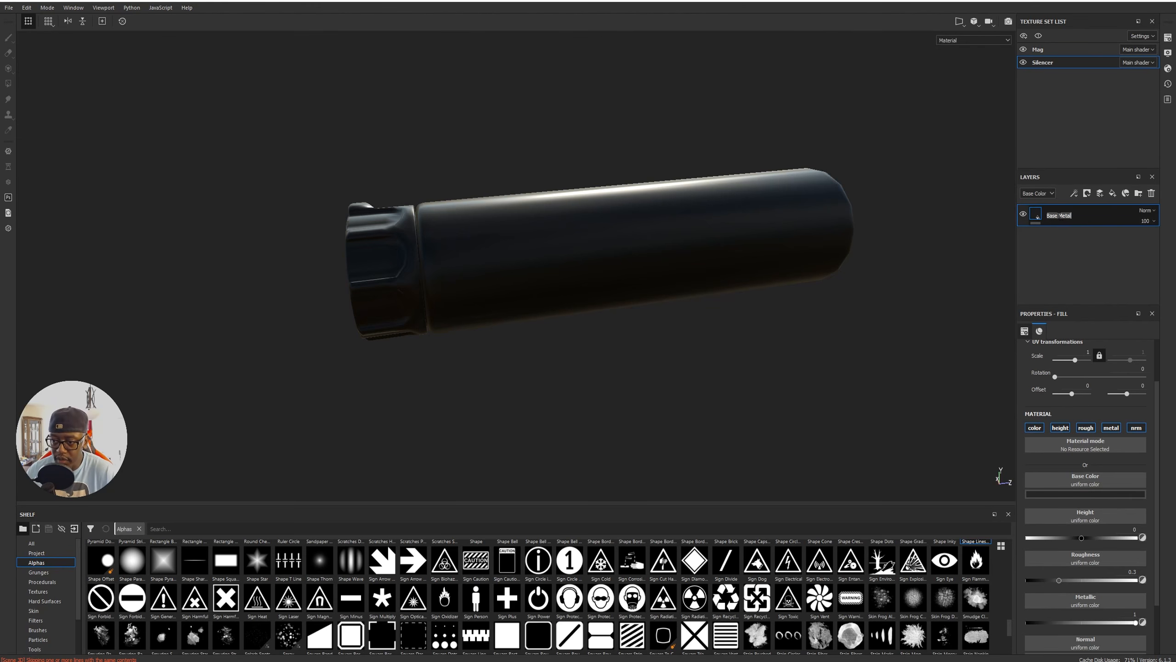
left_click(1059, 216)
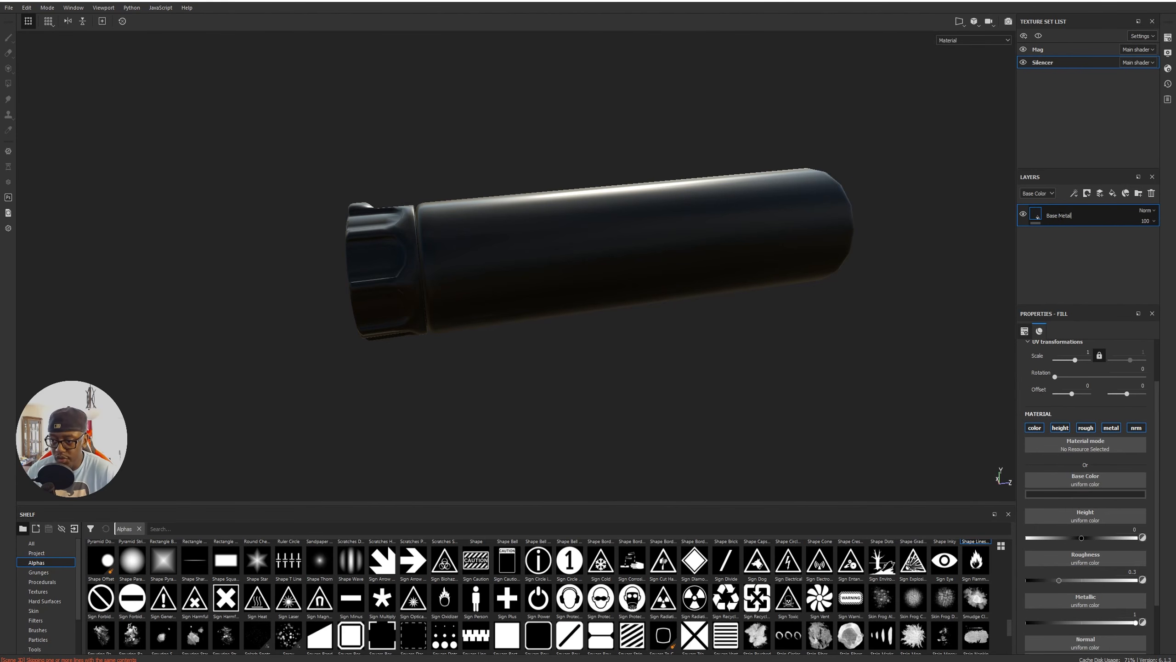
double_click(1061, 216)
type("Color")
key("Return")
Try the Titanium Pure material as a layer beneath Base Color, hiding Base Color to inspect the bare metal.
scroll(49, 637, "down", 3)
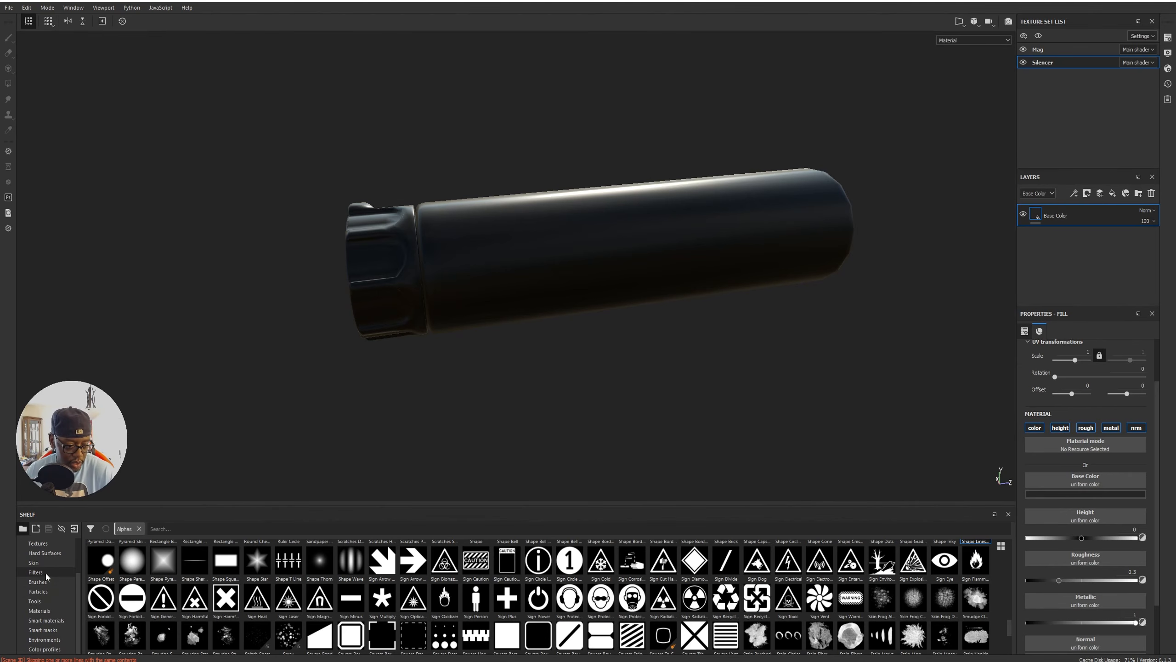
left_click(39, 610)
scroll(399, 649, "down", 1)
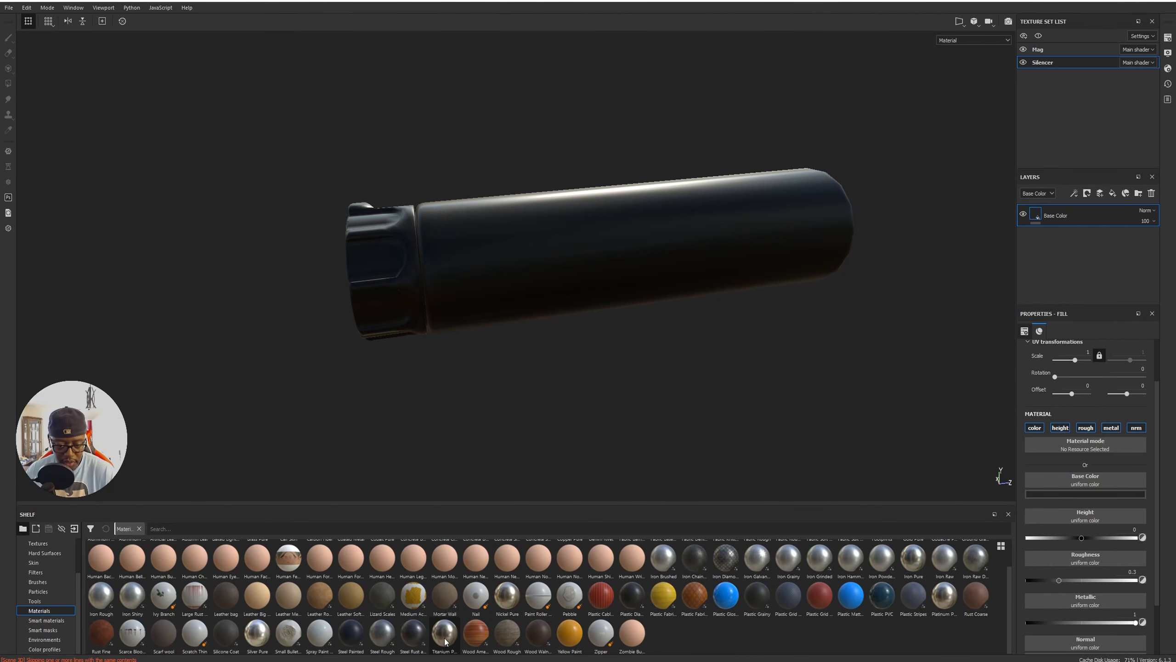
left_click_drag(443, 641, 1060, 236)
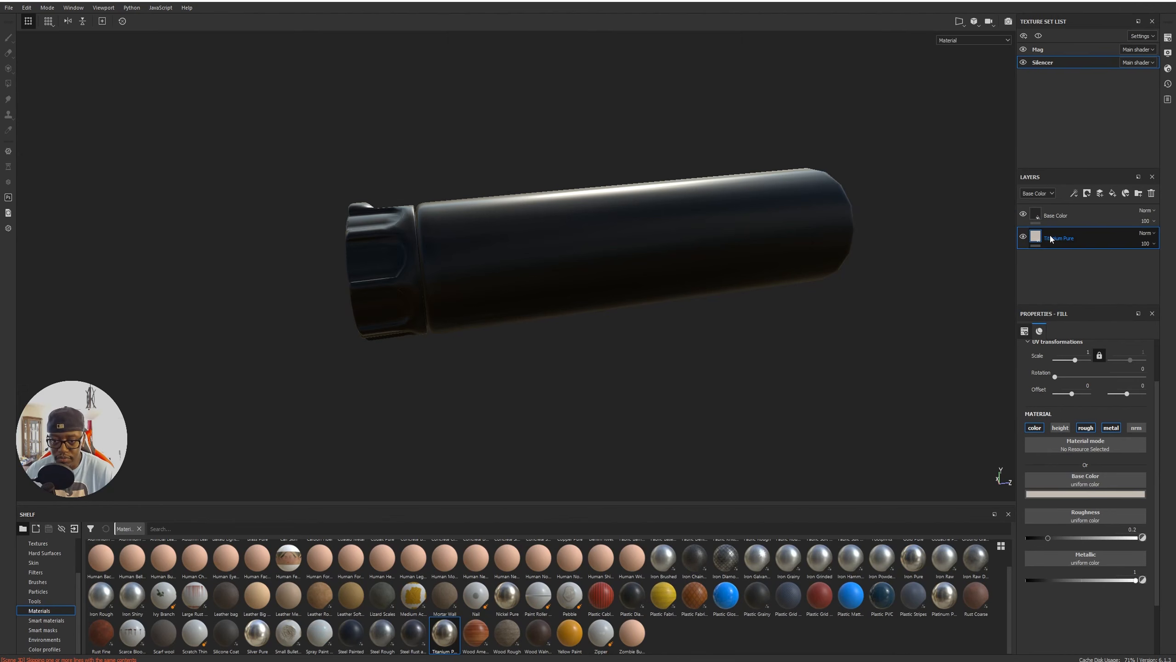
left_click_drag(520, 323, 856, 244, "alt")
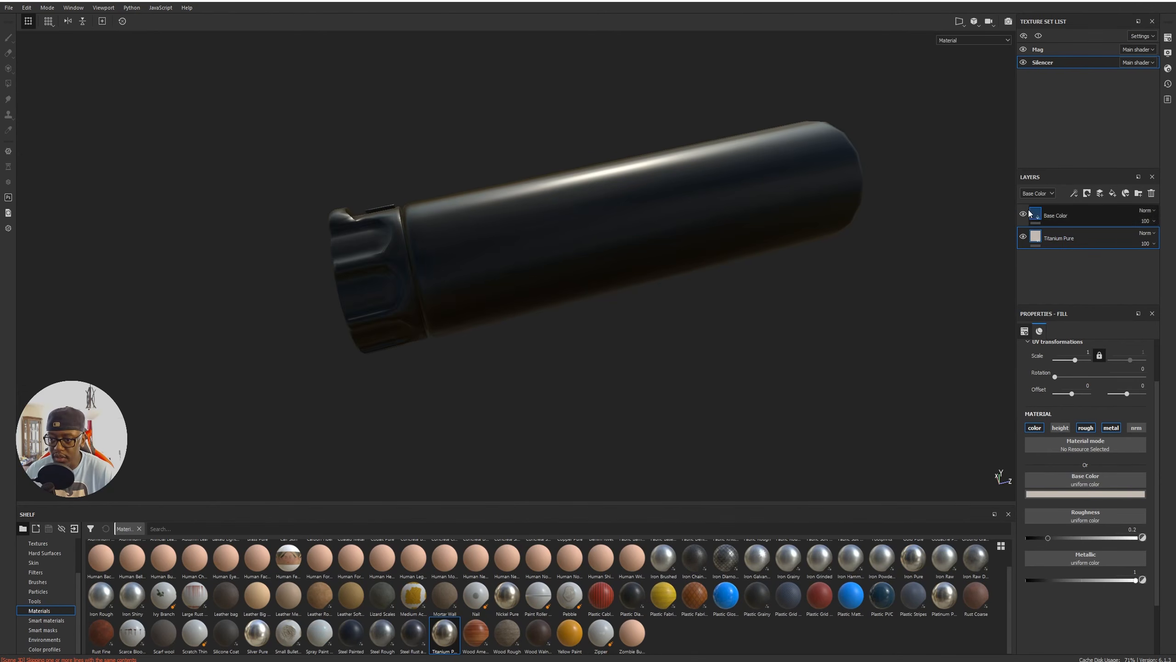
left_click_drag(586, 260, 625, 257, "alt")
left_click_drag(860, 298, 594, 258, "alt")
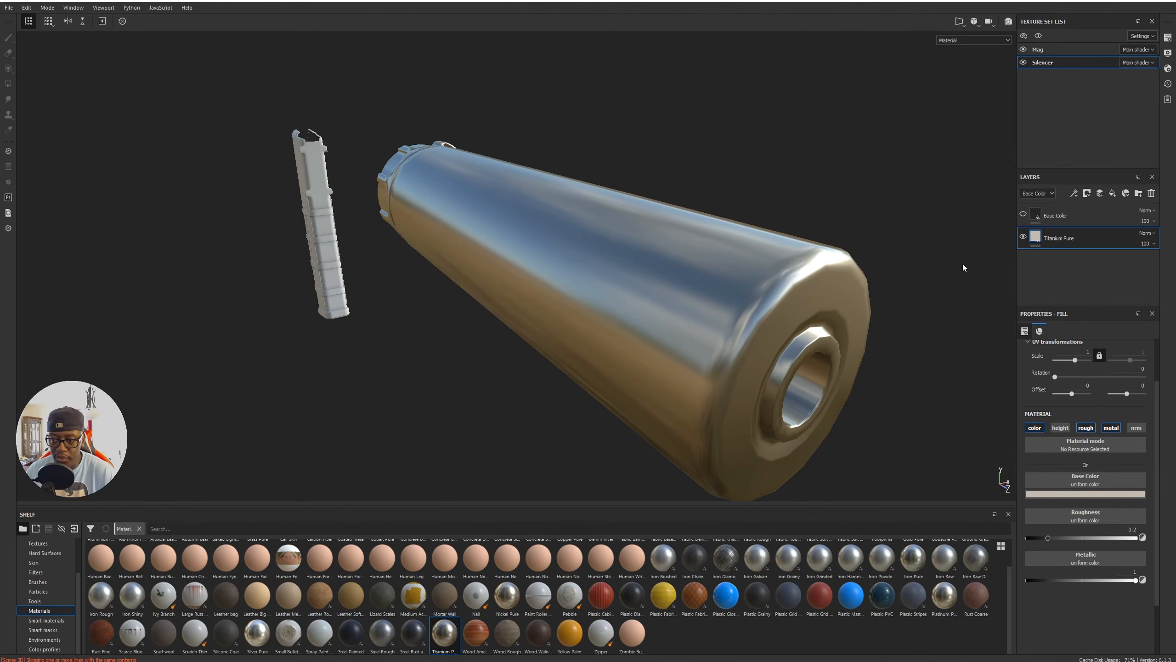
Delete the Titanium Pure layer, then try Nickel Pure beneath Base Color and discard it.
key("Delete")
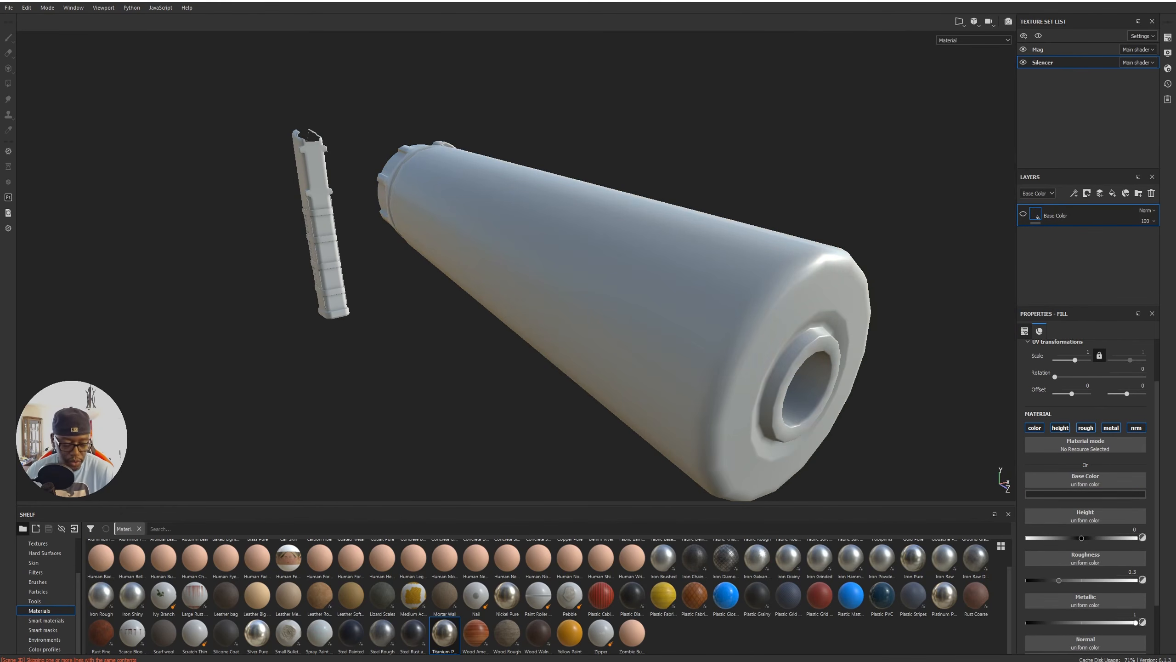
left_click_drag(507, 596, 1022, 229)
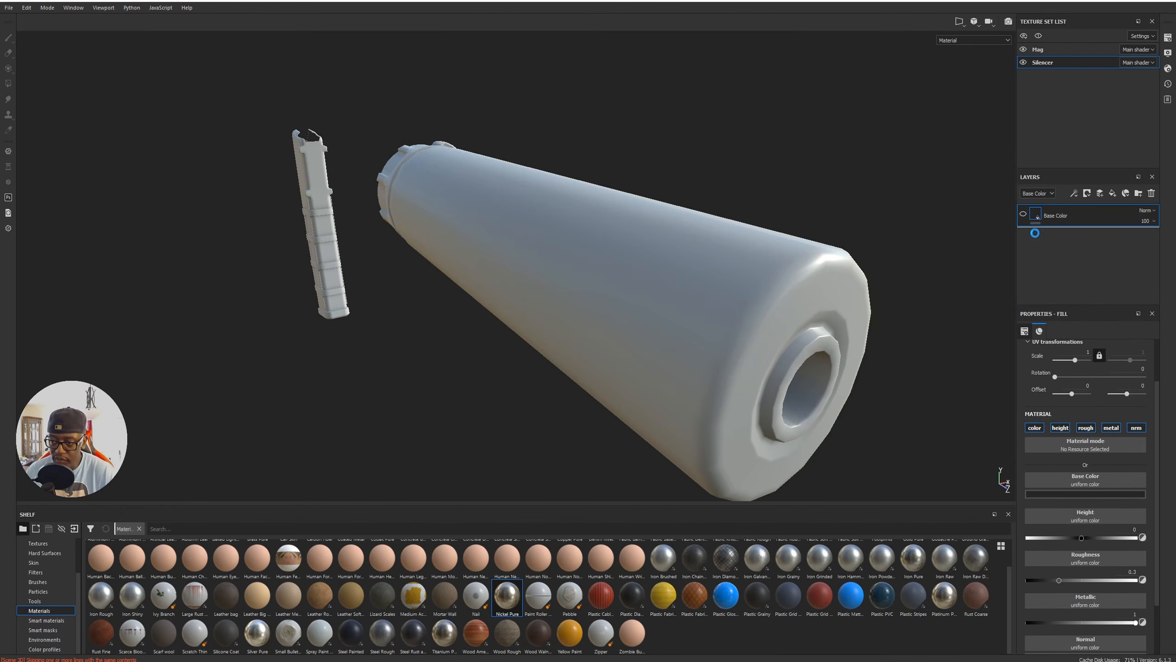
key("Delete")
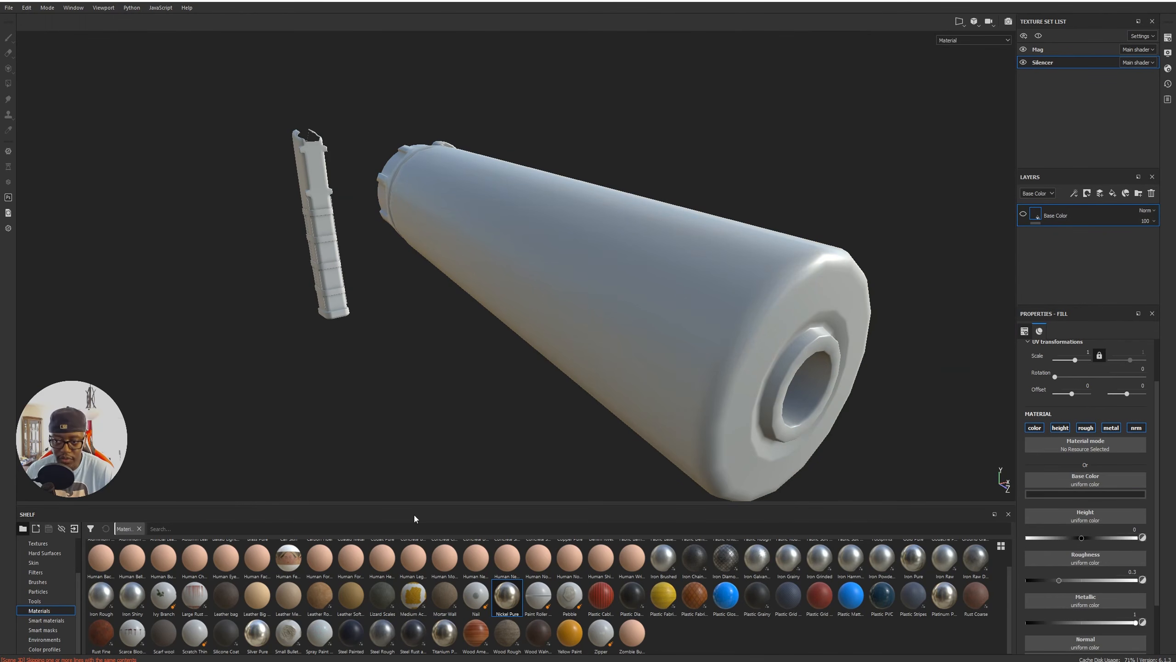
Add the Steel Rough material as a layer beneath Base Color and inspect it around the suppressor.
left_click_drag(383, 634, 1085, 241)
left_click_drag(819, 331, 759, 315, "alt")
left_click_drag(595, 263, 488, 281, "alt")
middle_click_drag(488, 281, 826, 353, "alt")
left_click_drag(826, 353, 589, 335, "alt")
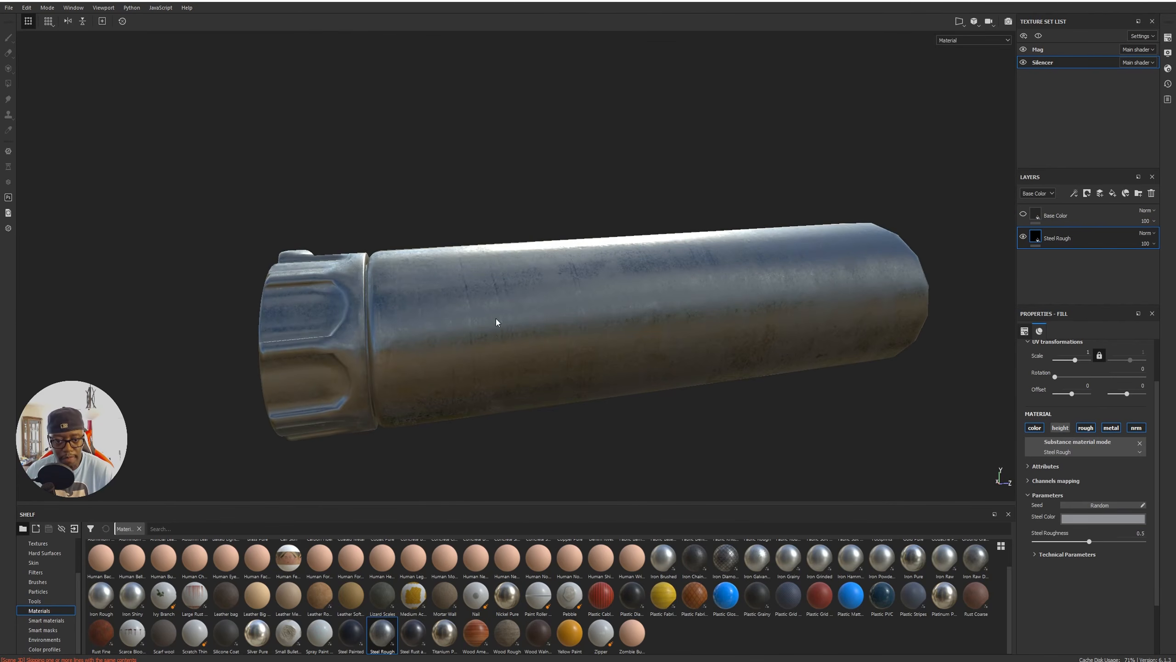
left_click_drag(864, 321, 922, 263, "alt")
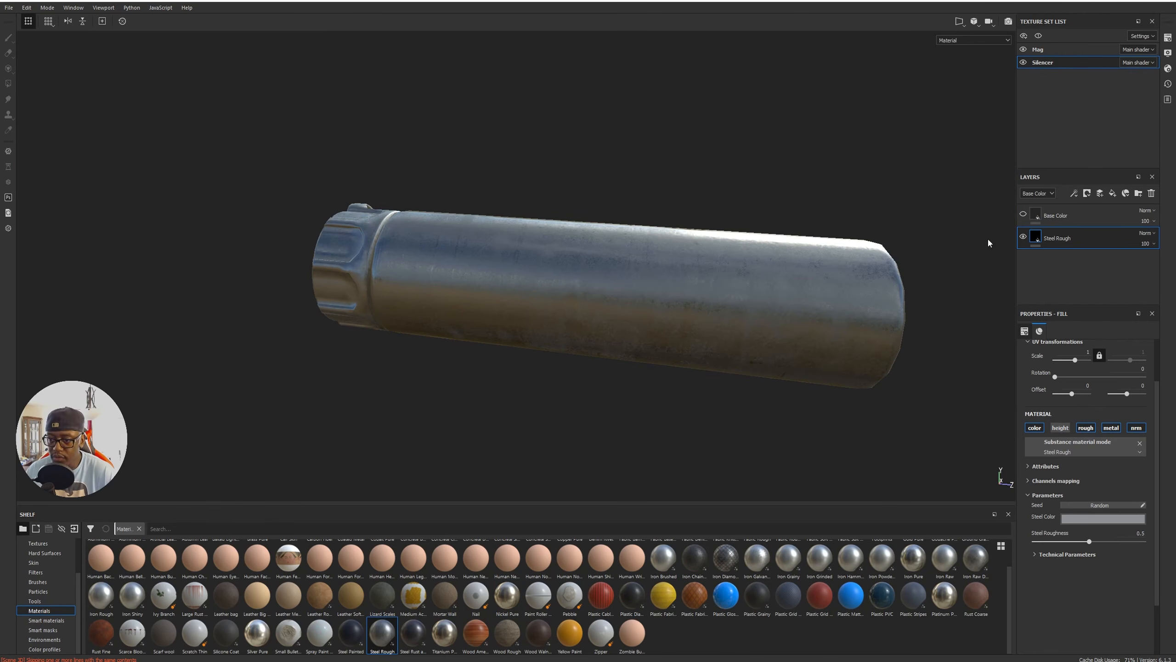
Make the Base Color layer visible again over Steel Rough and check the suppressor's dark finish from several angles.
left_click(1023, 214)
left_click_drag(612, 368, 725, 241, "alt")
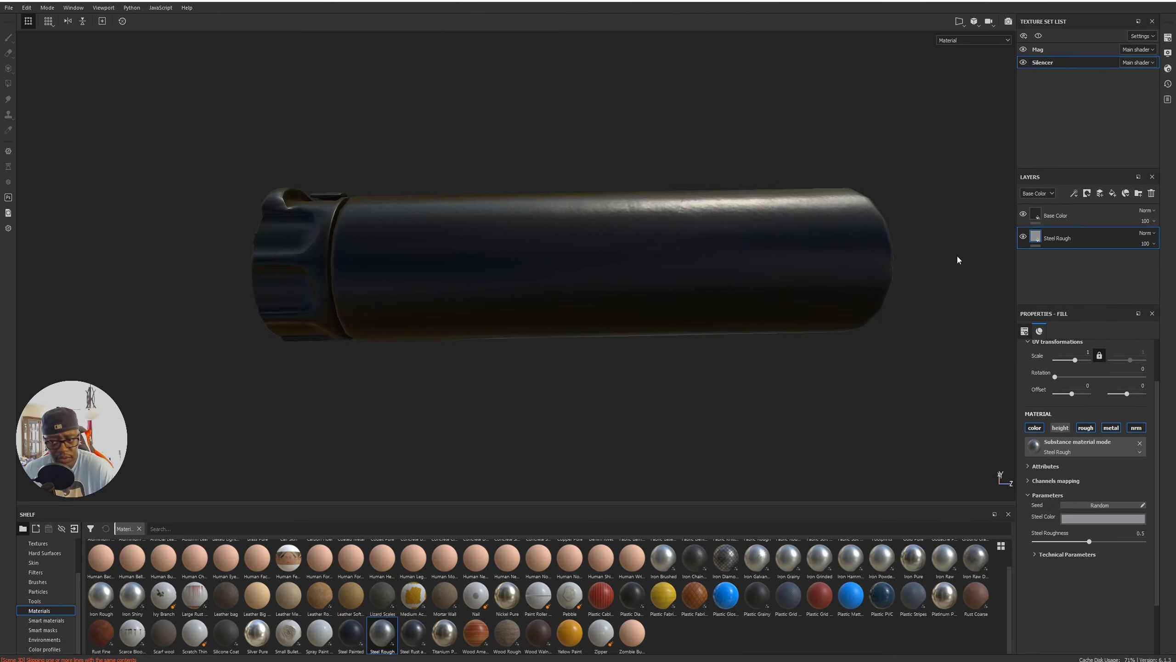
left_click_drag(781, 296, 893, 341, "alt")
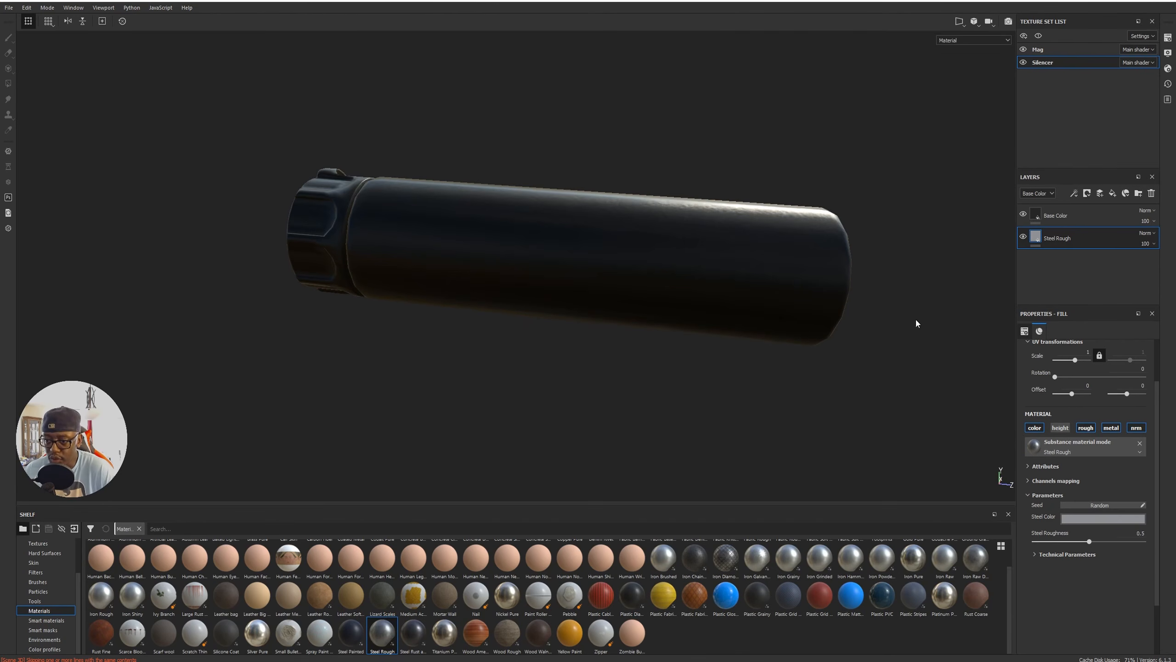
Add a black mask to the Base Color layer and give it a Metal Edge Wear generator.
left_click(1054, 217)
left_click(1087, 193)
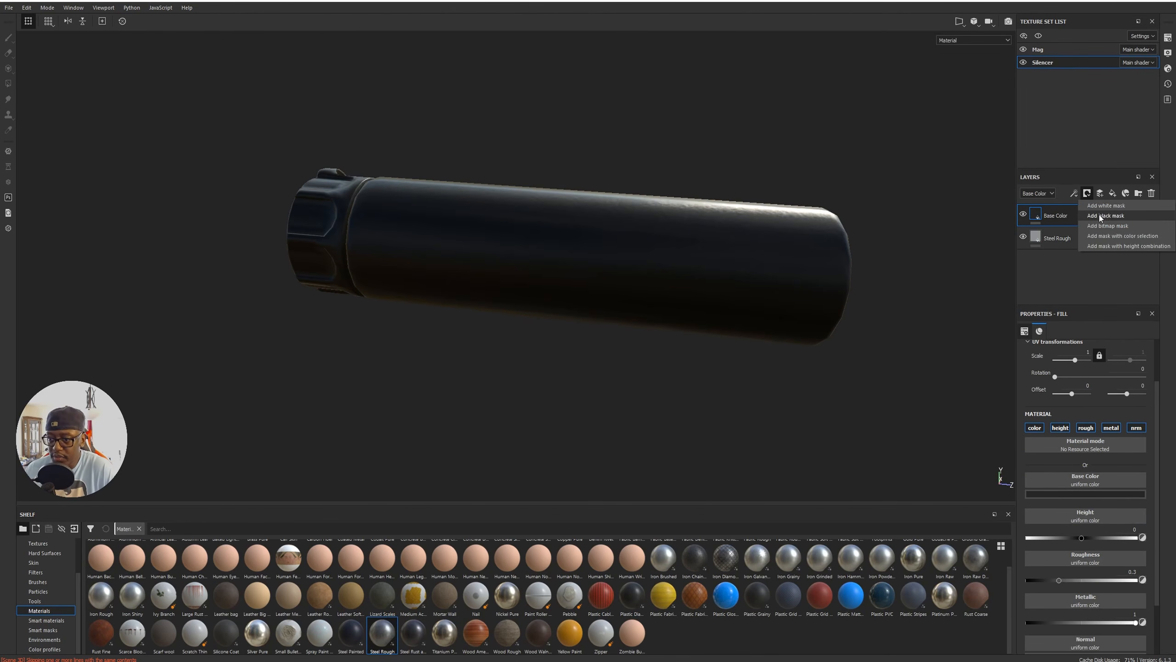
left_click(1105, 216)
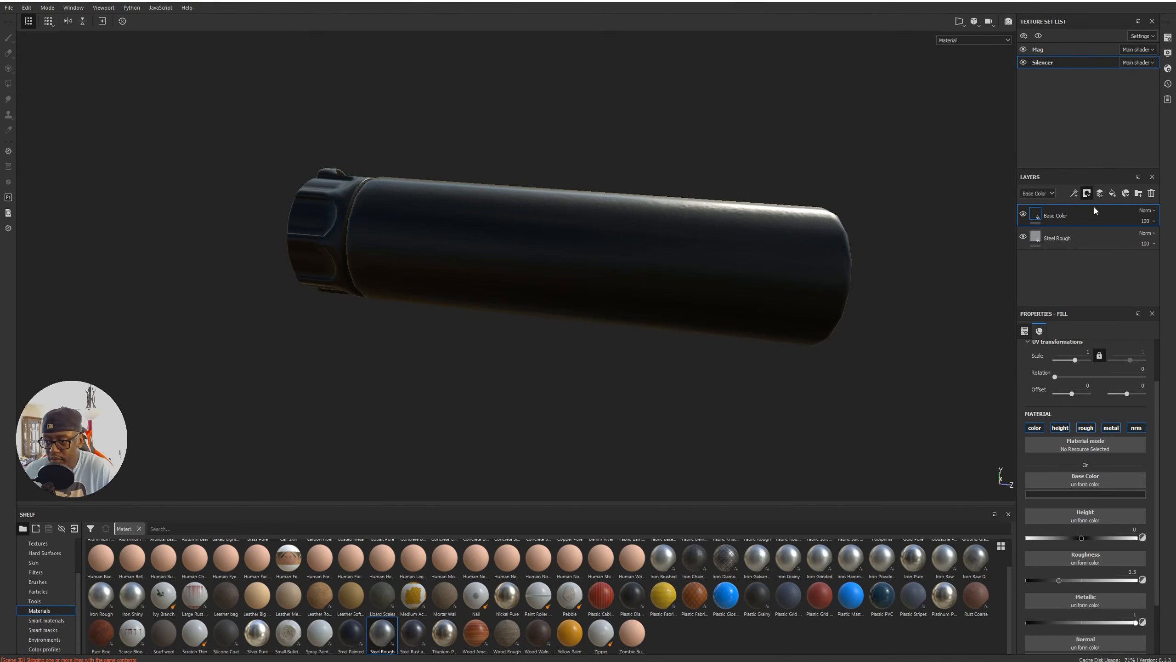
left_click(1074, 193)
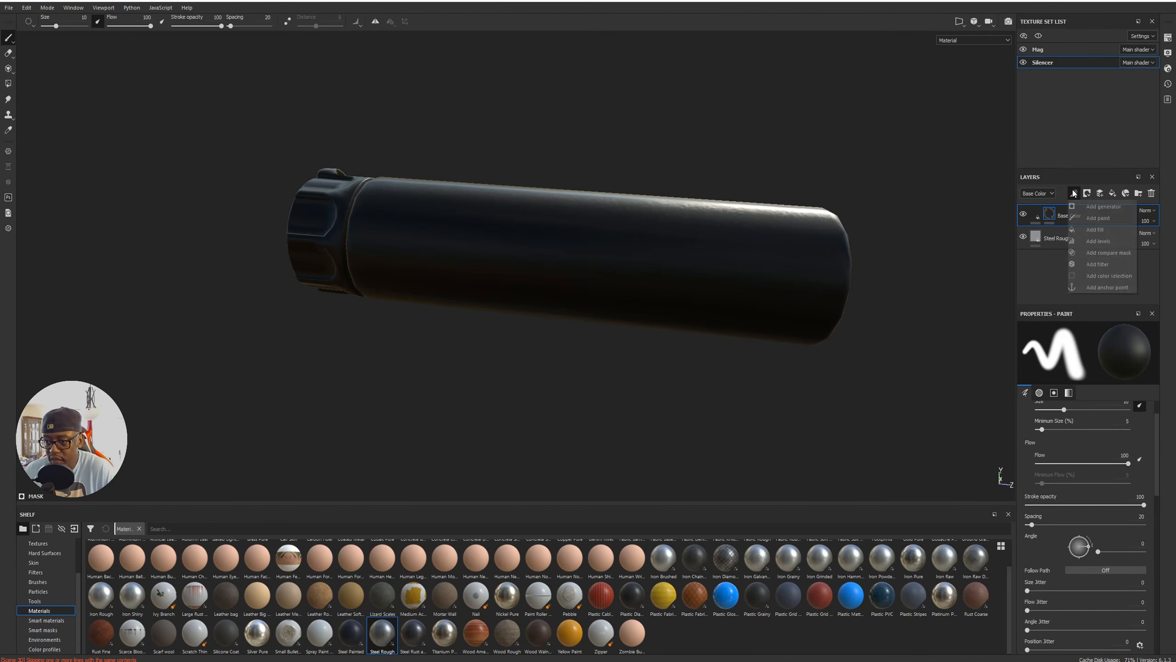
left_click(1097, 207)
left_click(1108, 349)
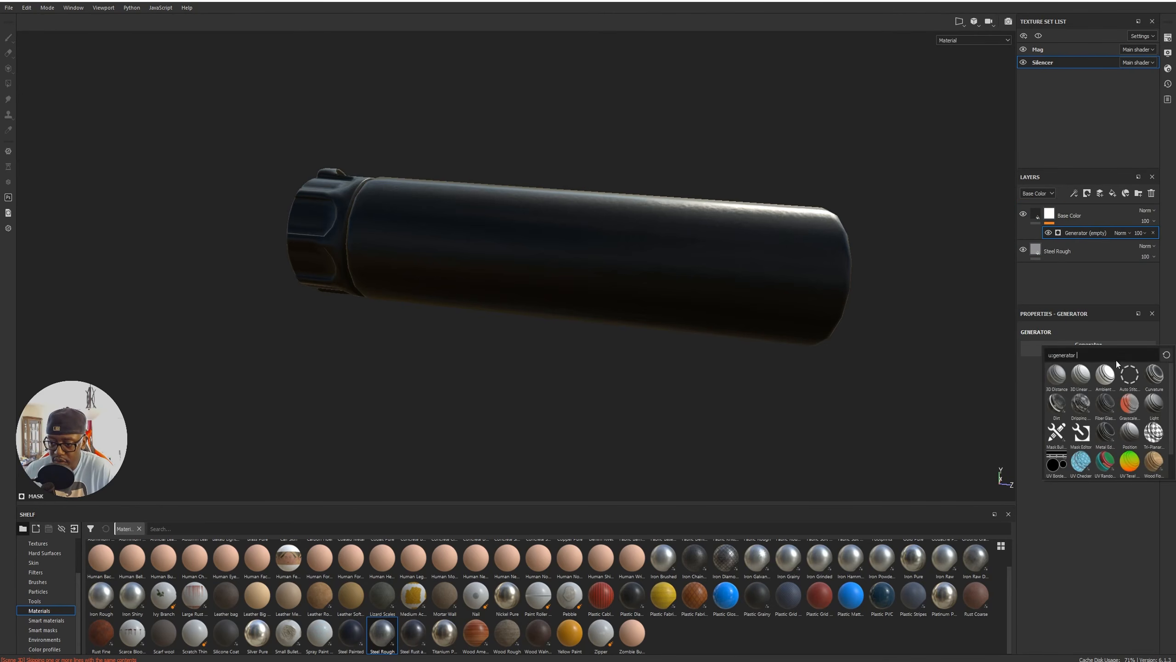
left_click_drag(832, 344, 722, 337, "alt")
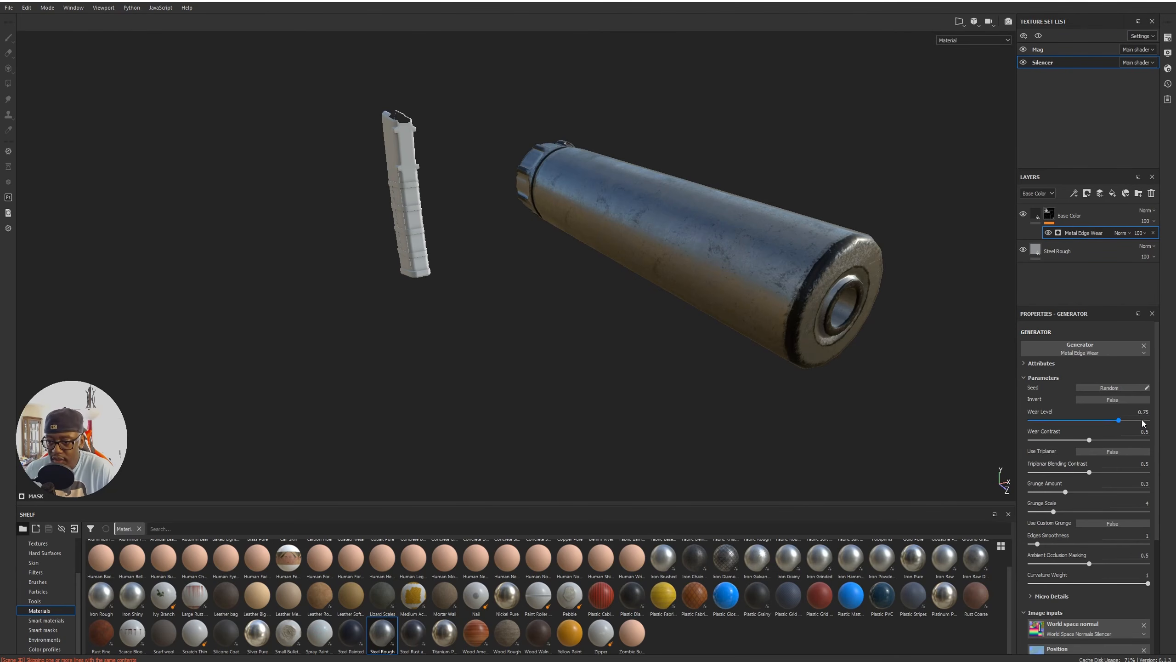
Turn on Invert for the Metal Edge Wear generator and check the wear around the suppressor.
left_click(1112, 400)
left_click_drag(829, 373, 727, 323, "alt")
middle_click_drag(903, 371, 746, 313, "alt")
left_click_drag(746, 313, 771, 346, "alt")
middle_click_drag(771, 345, 551, 302, "alt")
left_click_drag(552, 302, 579, 296, "alt")
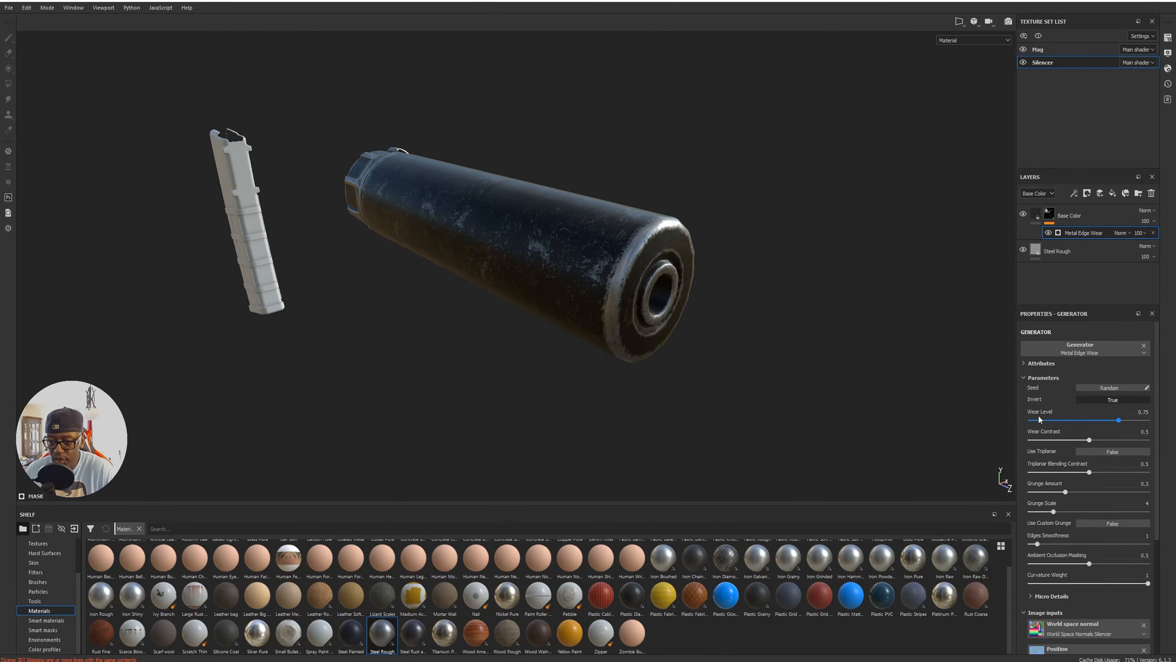
Set the Metal Edge Wear generator's Curvature Weight to 0.71 and its Wear Level to 0.62.
left_click_drag(1148, 584, 1115, 584)
left_click_drag(241, 268, 324, 259, "alt")
middle_click_drag(325, 260, 582, 314, "alt")
left_click_drag(582, 314, 815, 320, "alt")
left_click_drag(1118, 421, 1105, 427)
left_click_drag(670, 413, 579, 324, "alt")
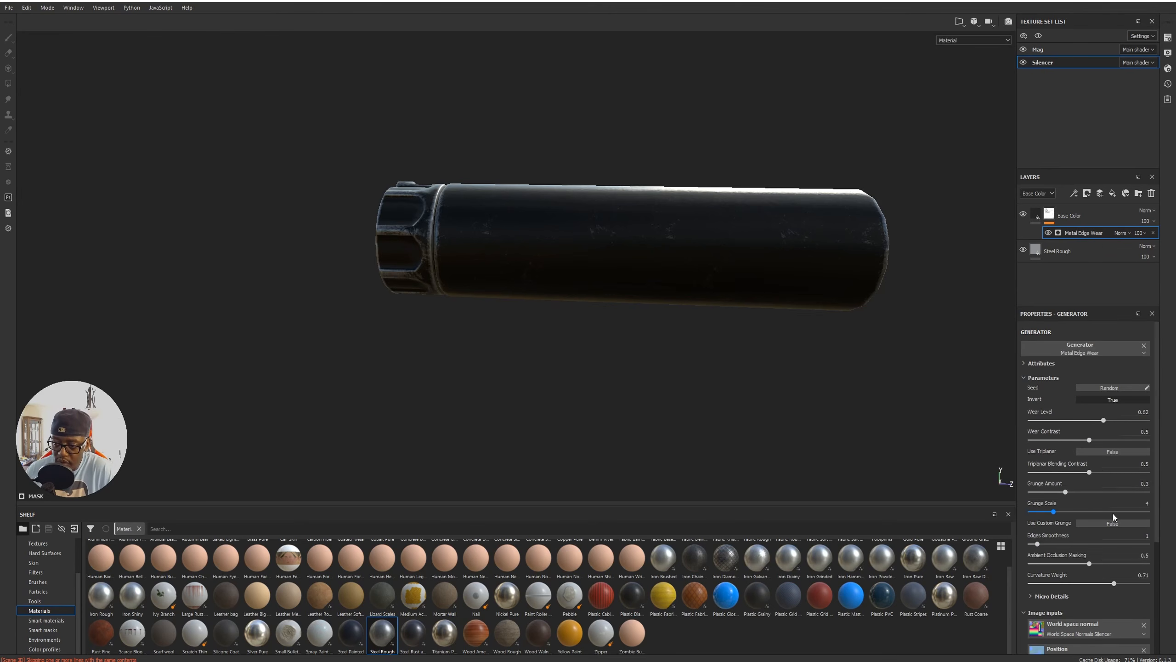
Randomize the wear generator's seed and set its Grunge Scale to 9.
left_click(1099, 386)
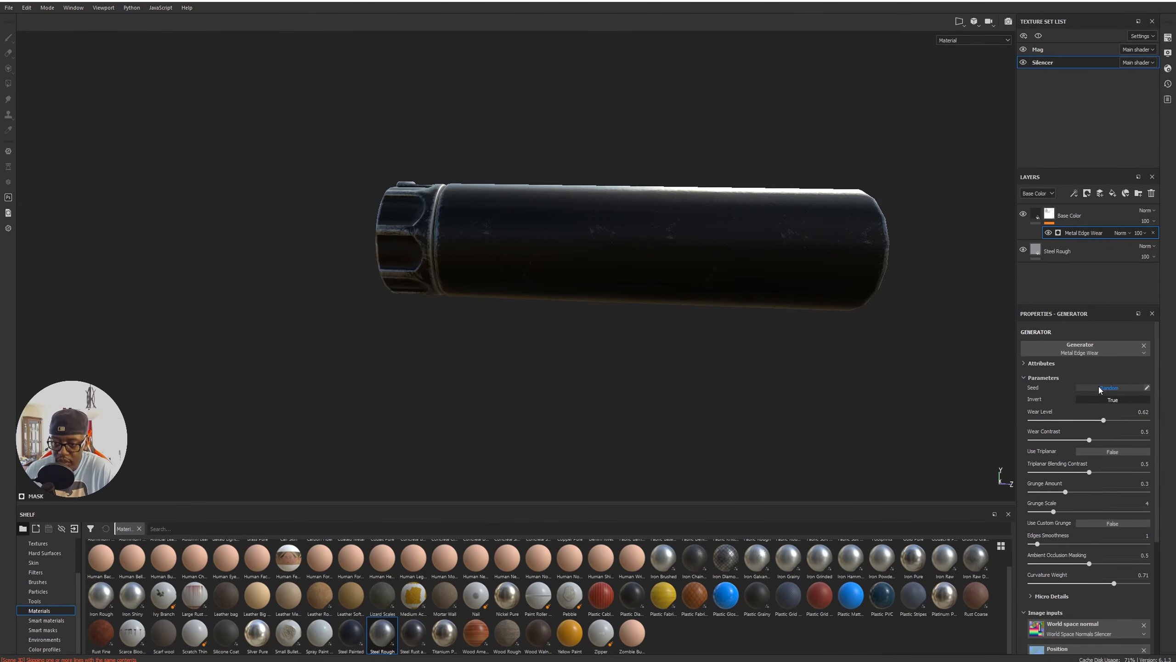
left_click_drag(871, 356, 699, 366, "alt")
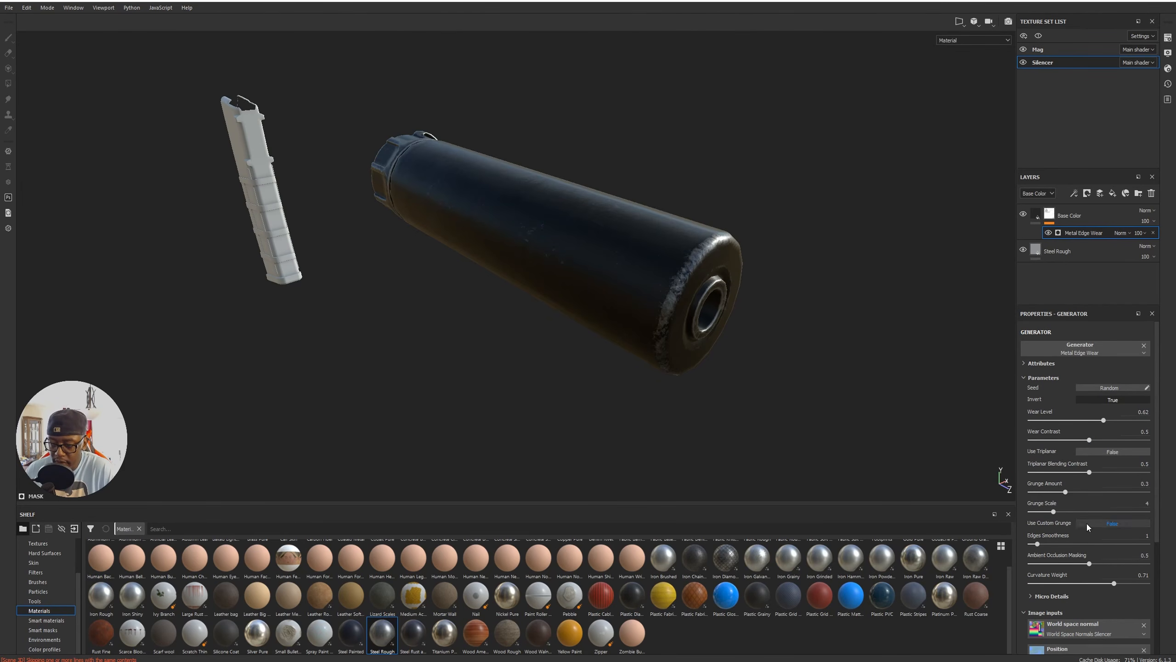
left_click_drag(1052, 513, 1094, 513)
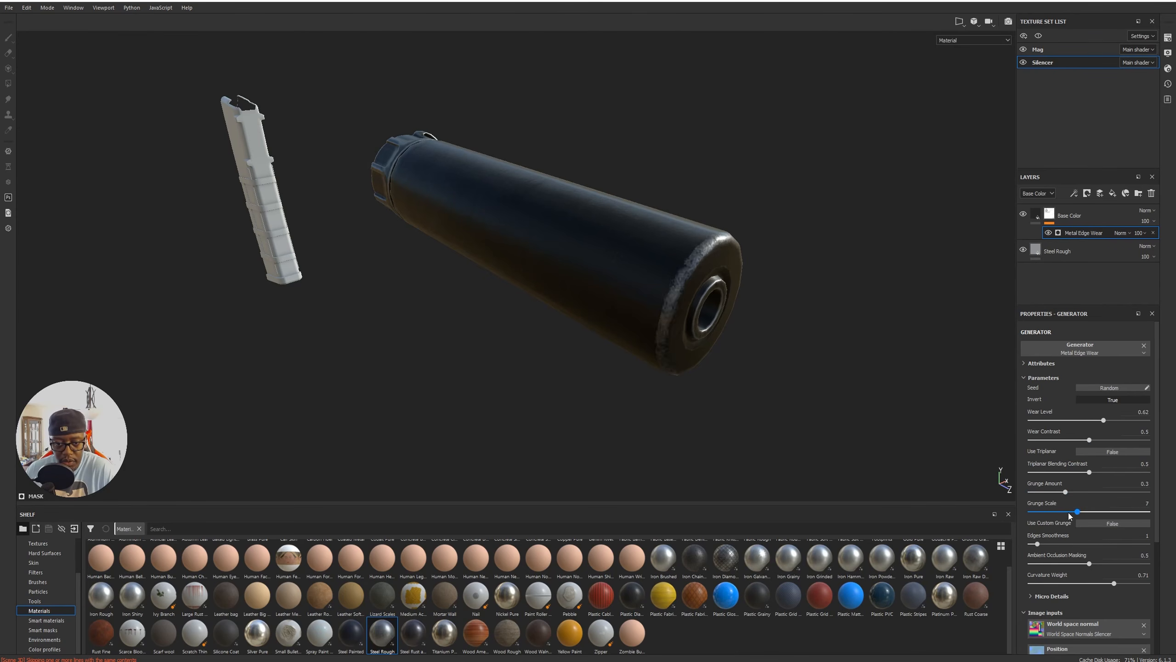
left_click_drag(665, 289, 837, 337, "alt")
Lower the generator's Curvature Weight to 0.49 and check the edge wear at both ends of the suppressor.
left_click_drag(1114, 583, 1085, 592)
left_click_drag(722, 320, 825, 345, "alt")
left_click_drag(1092, 582, 1087, 586)
left_click_drag(550, 371, 743, 307, "alt")
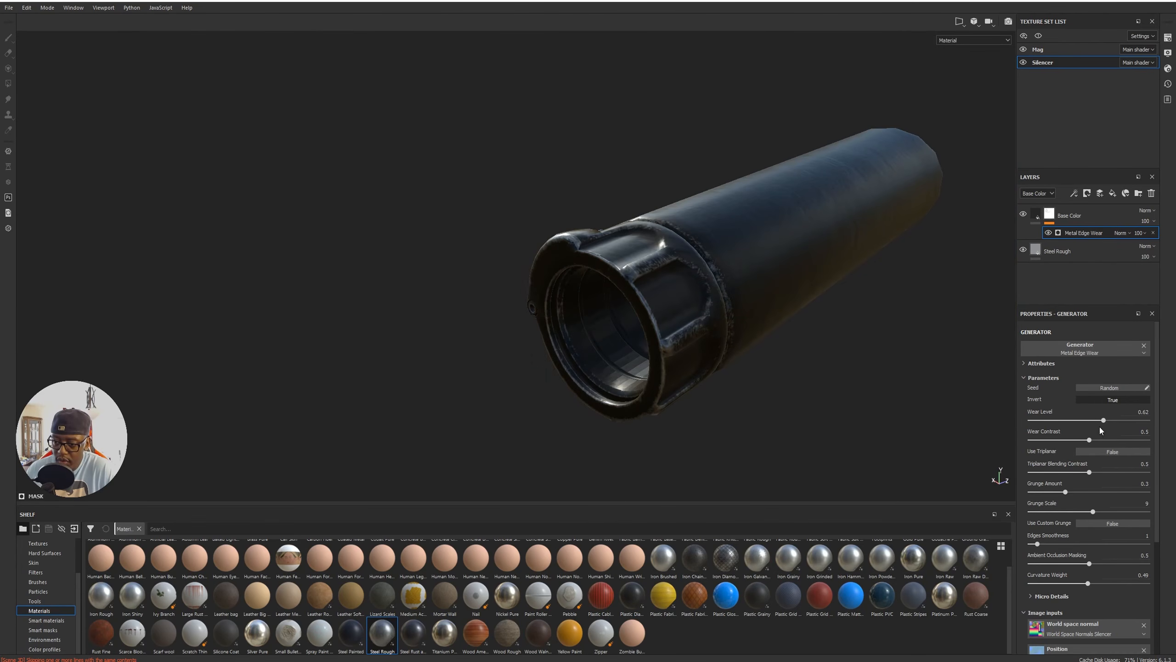
Set the generator's Grunge Amount to 0.43 and its Grunge Scale to 1.
left_click_drag(1064, 492, 1081, 492)
left_click_drag(741, 282, 547, 305, "alt")
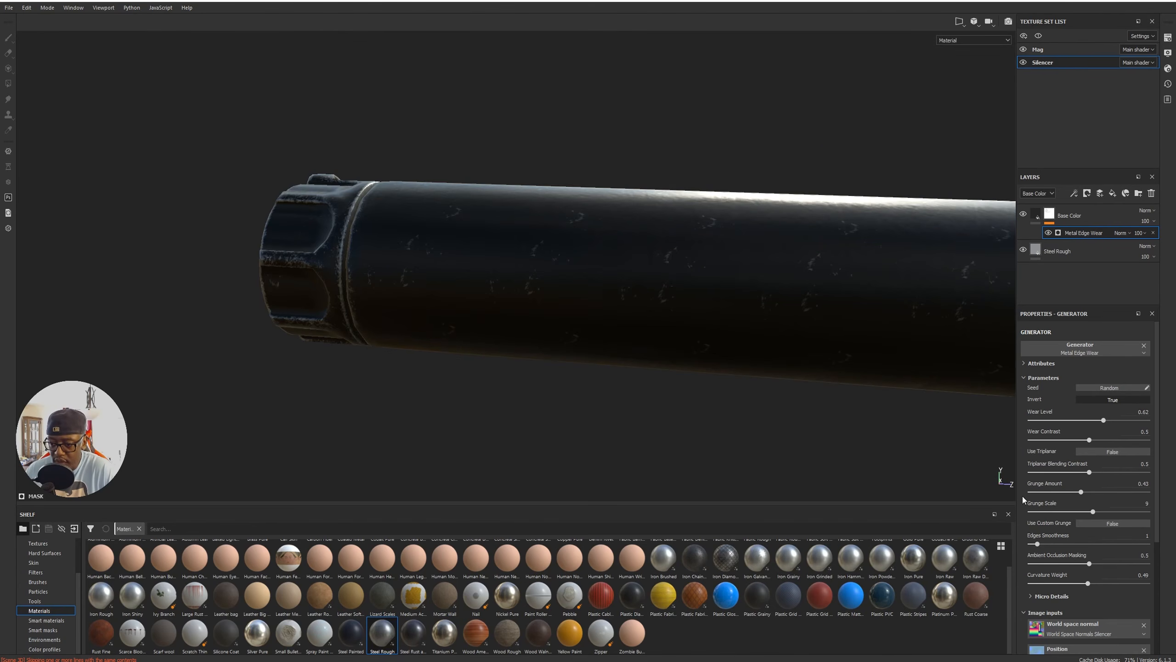
left_click_drag(1093, 511, 1041, 524)
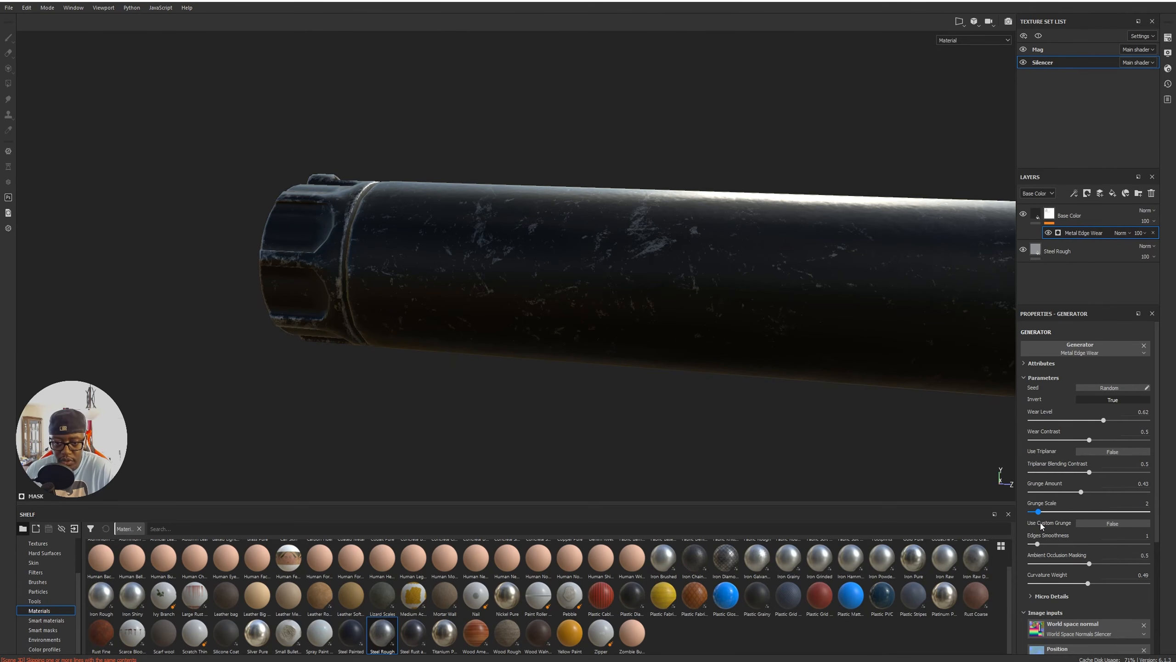
left_click_drag(1036, 524, 1033, 524)
right_click_drag(709, 350, 745, 310, "alt")
left_click_drag(745, 311, 829, 417, "alt")
Reduce the generator's Grunge Amount to 0.3 and check the scratches along the suppressor body.
left_click_drag(1078, 494, 1063, 495)
left_click_drag(857, 348, 964, 389, "alt")
left_click_drag(795, 393, 477, 284, "alt")
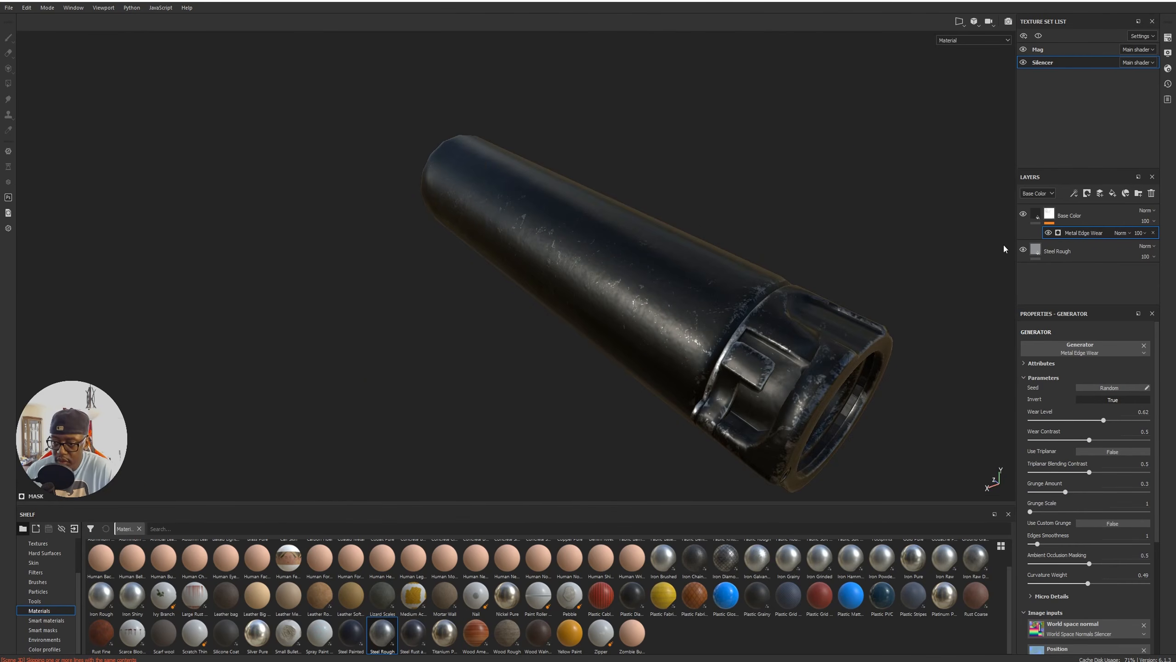
Set the Base Color layer's roughness to about 0.428 and inspect the suppressor's finish from all around.
left_click(1036, 214)
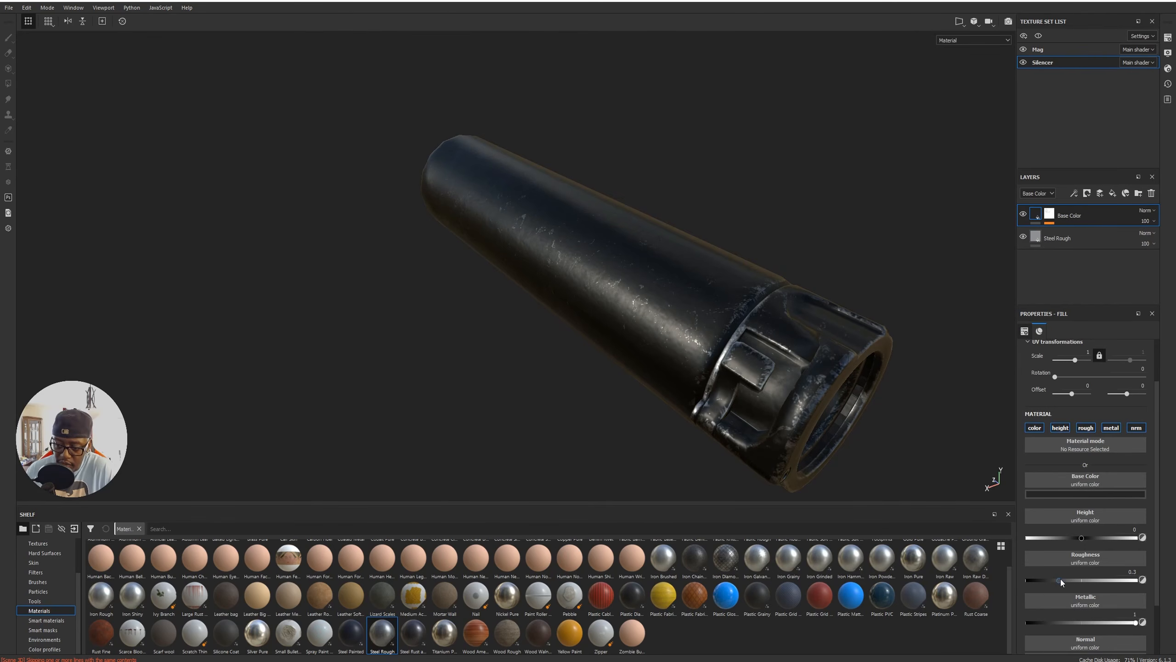
left_click_drag(1062, 583, 1067, 583)
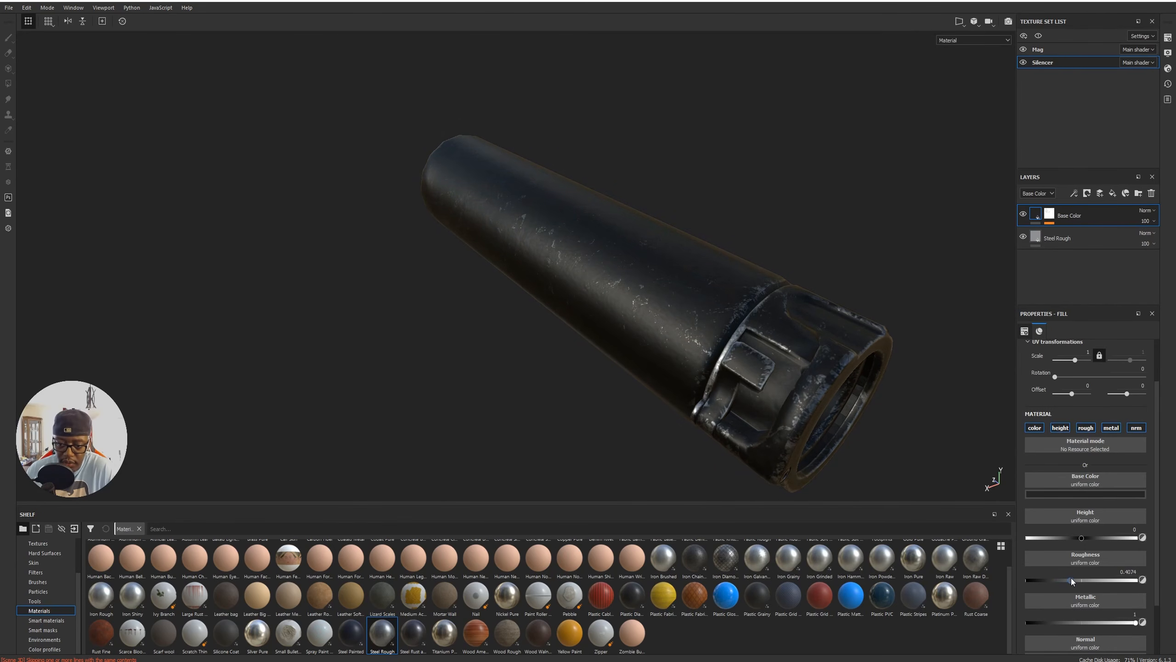
left_click_drag(1075, 582, 1070, 583)
left_click_drag(539, 243, 777, 308, "alt")
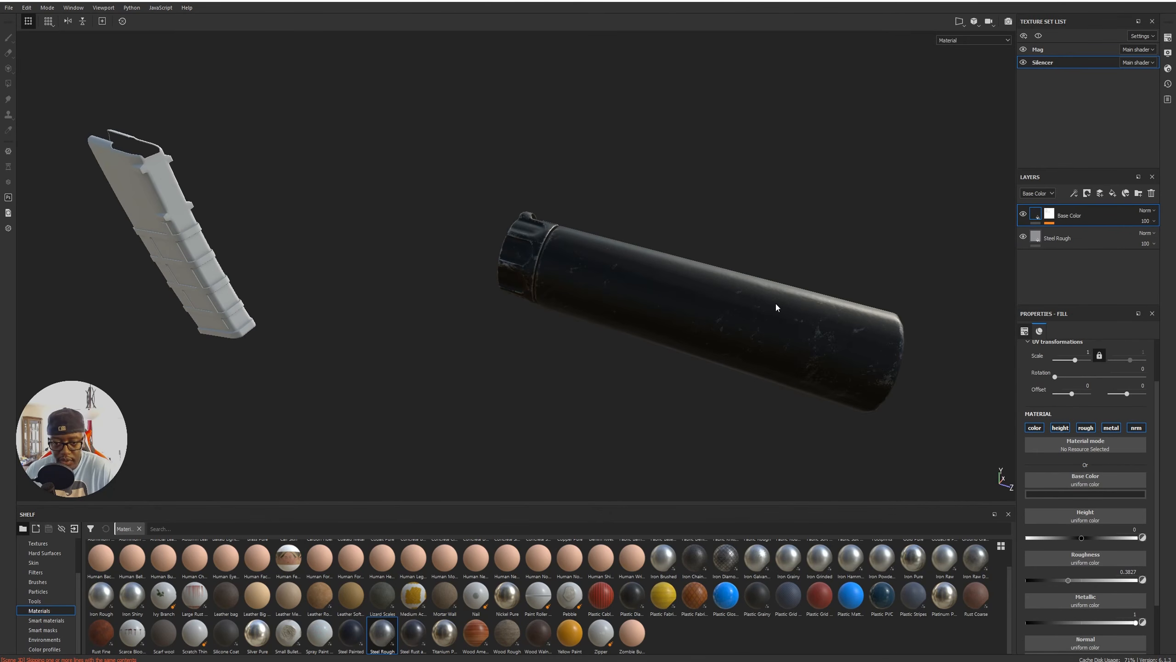
mouse_move(561, 334)
left_mouse_down("alt")
mouse_move(604, 331)
mouse_move(386, 297)
mouse_move(11, 278)
mouse_move(550, 331)
left_mouse_up("alt")
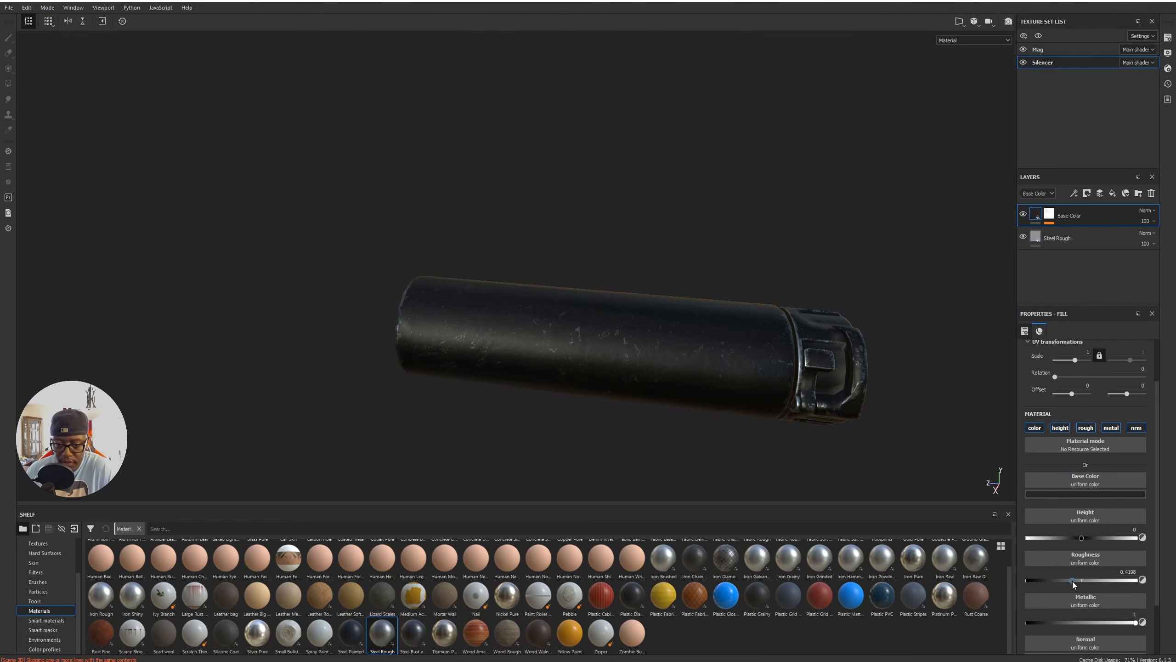
left_click_drag(797, 368, 599, 336, "alt")
middle_click_drag(435, 323, 543, 323, "alt")
left_click_drag(544, 323, 668, 273, "alt")
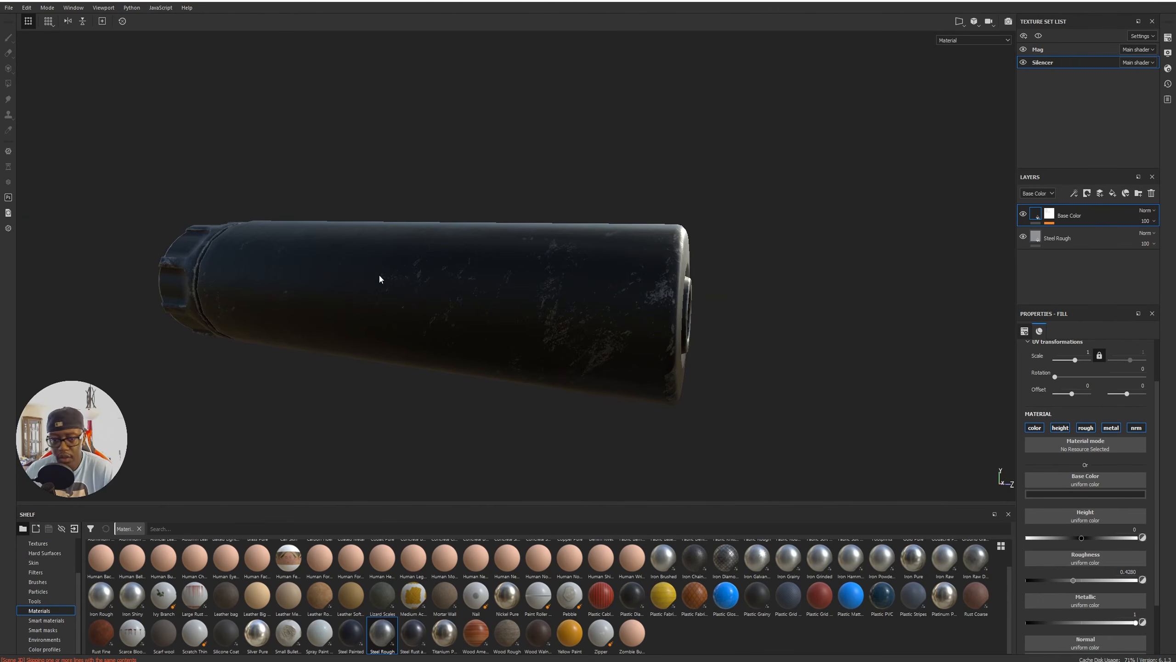
left_click_drag(381, 279, 896, 310, "alt")
right_click_drag(260, 280, 189, 269, "alt")
left_click_drag(188, 268, 609, 305, "alt")
mouse_move(590, 348)
left_mouse_down("alt")
mouse_move(488, 299)
mouse_move(393, 276)
mouse_move(630, 366)
mouse_move(587, 392)
mouse_move(603, 341)
left_mouse_up("alt")
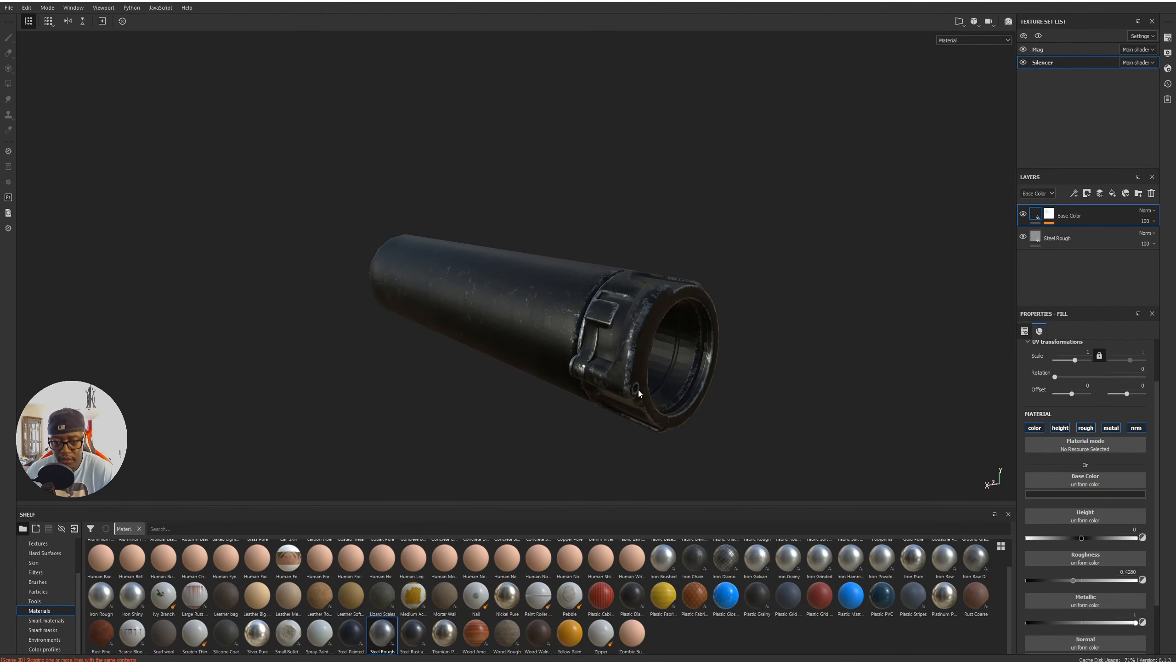
Group the Base Color and Steel Rough layers into a folder named Black Metal.
left_click(1088, 239, "ctrl")
key("ctrl+g")
double_click(1063, 215)
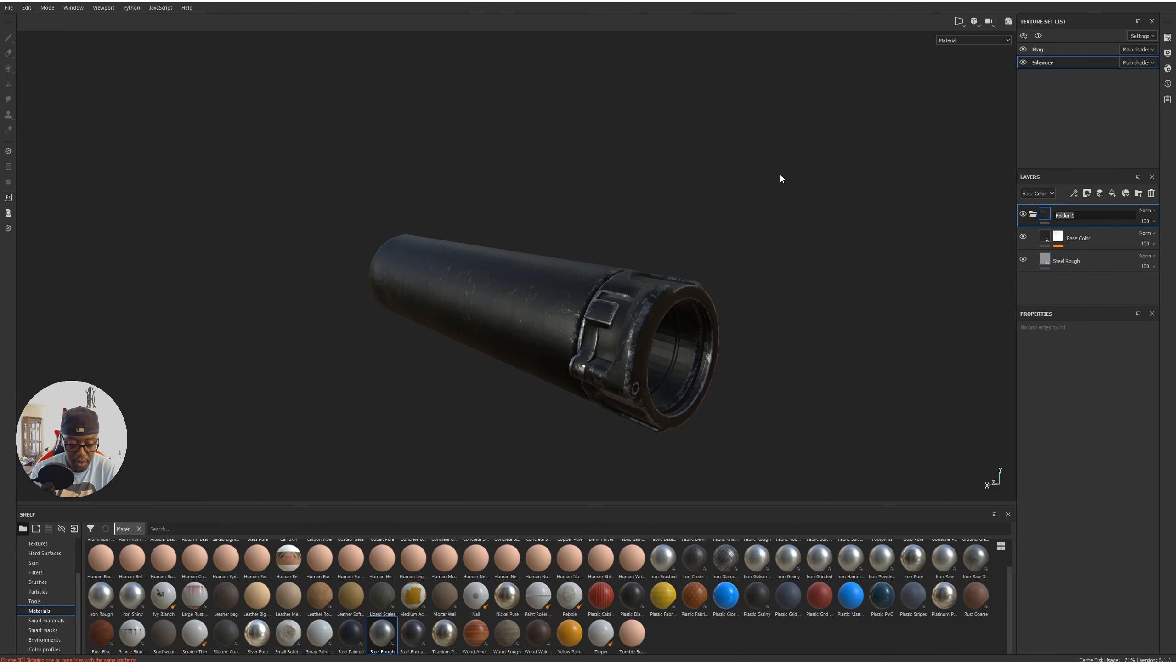
type("Black Metal")
key("Return")
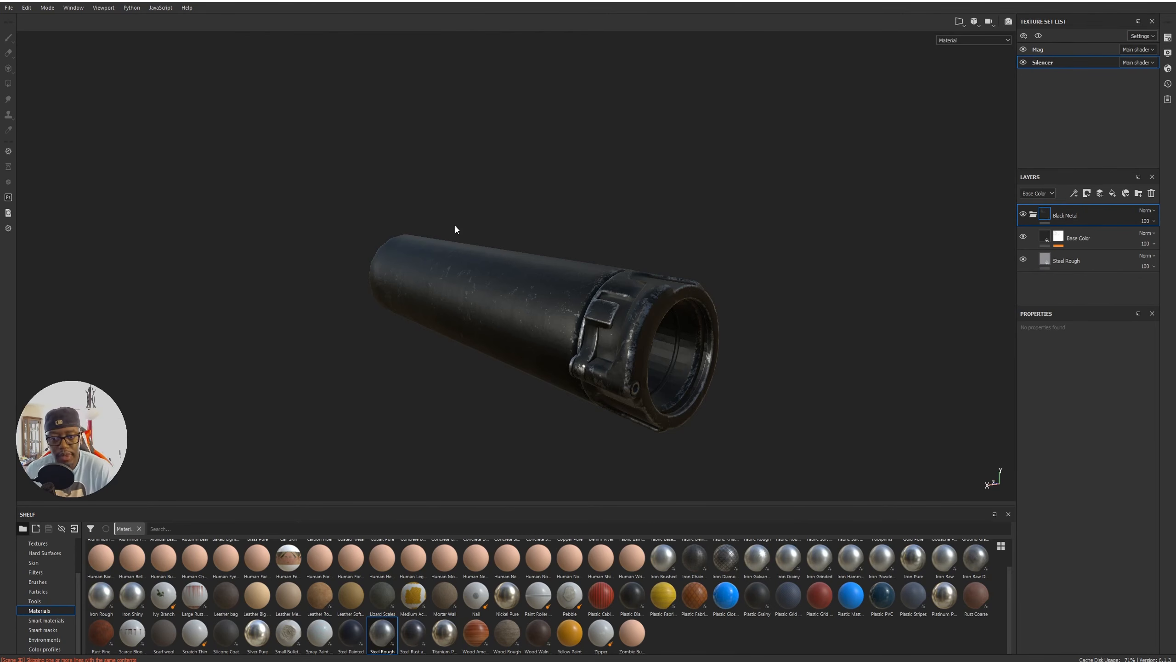
Try a black mask on the Black Metal folder, then replace it with a white mask.
left_click(1074, 193)
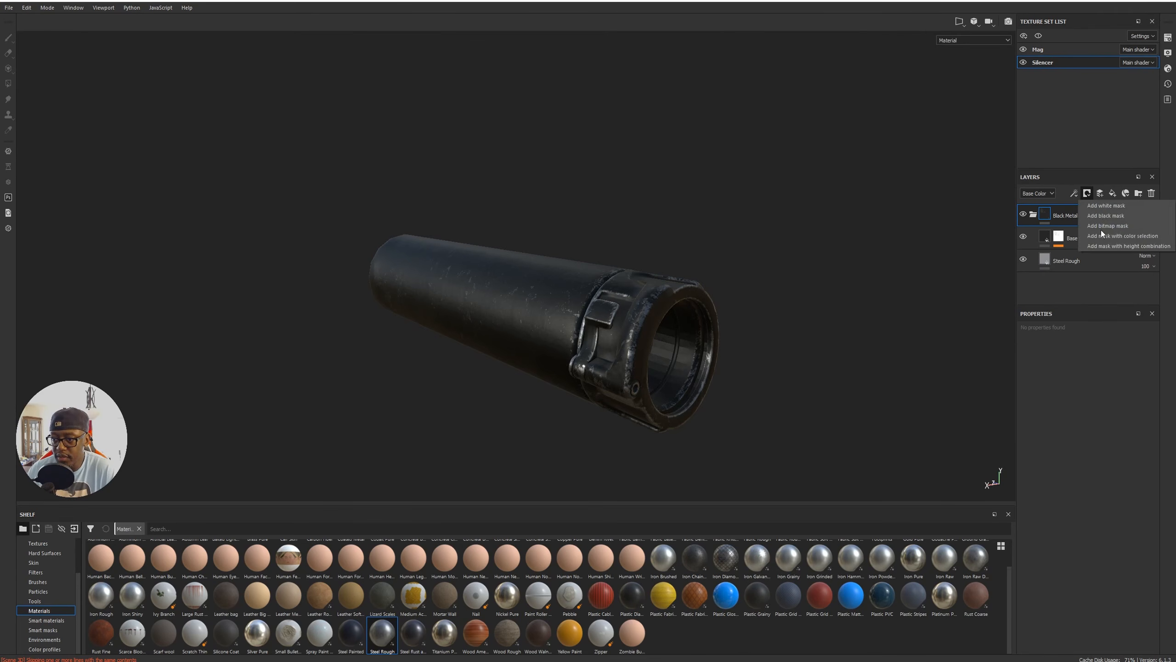
left_click(1113, 217)
middle_click_drag(703, 247, 703, 230, "alt")
scroll(806, 343, "up", 3)
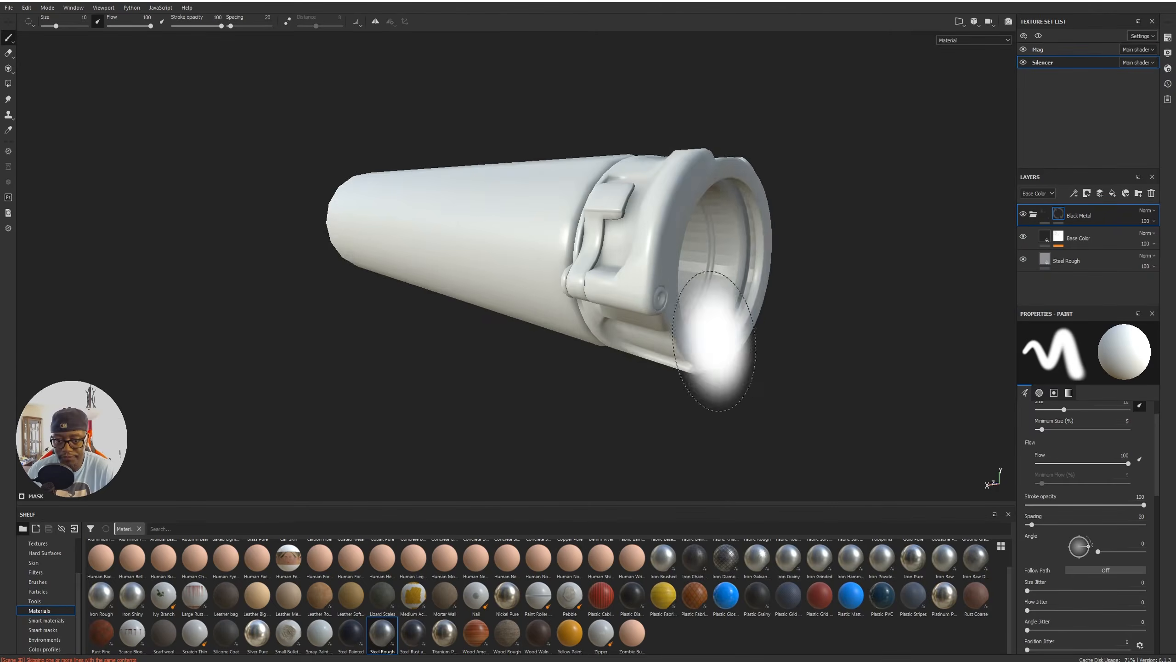
left_click_drag(741, 344, 787, 349, "alt")
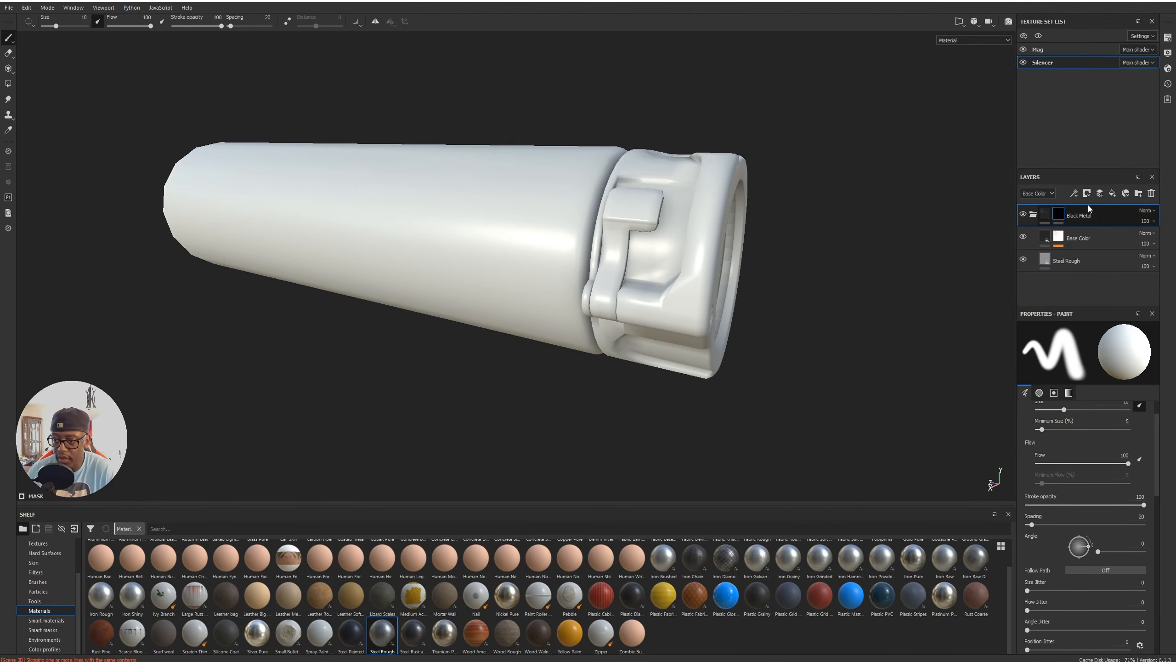
right_click(1058, 214)
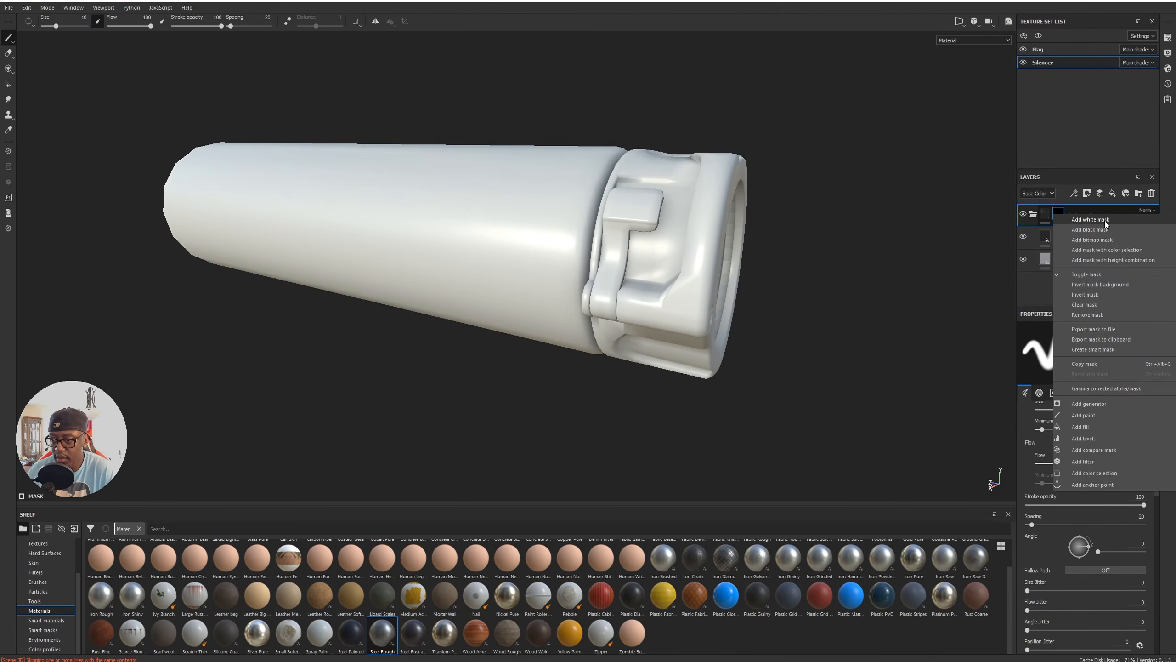
left_click(1104, 220)
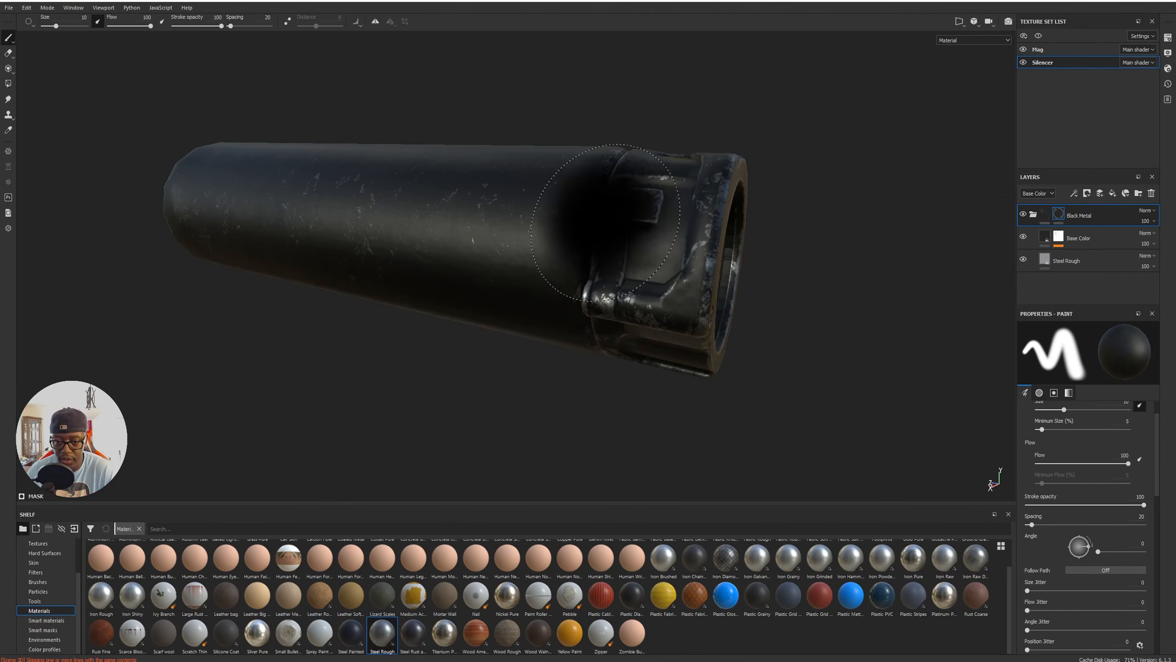
Mask the latch lever out of the Black Metal folder using Polygon Fill in mesh mode with color 0.
key("4")
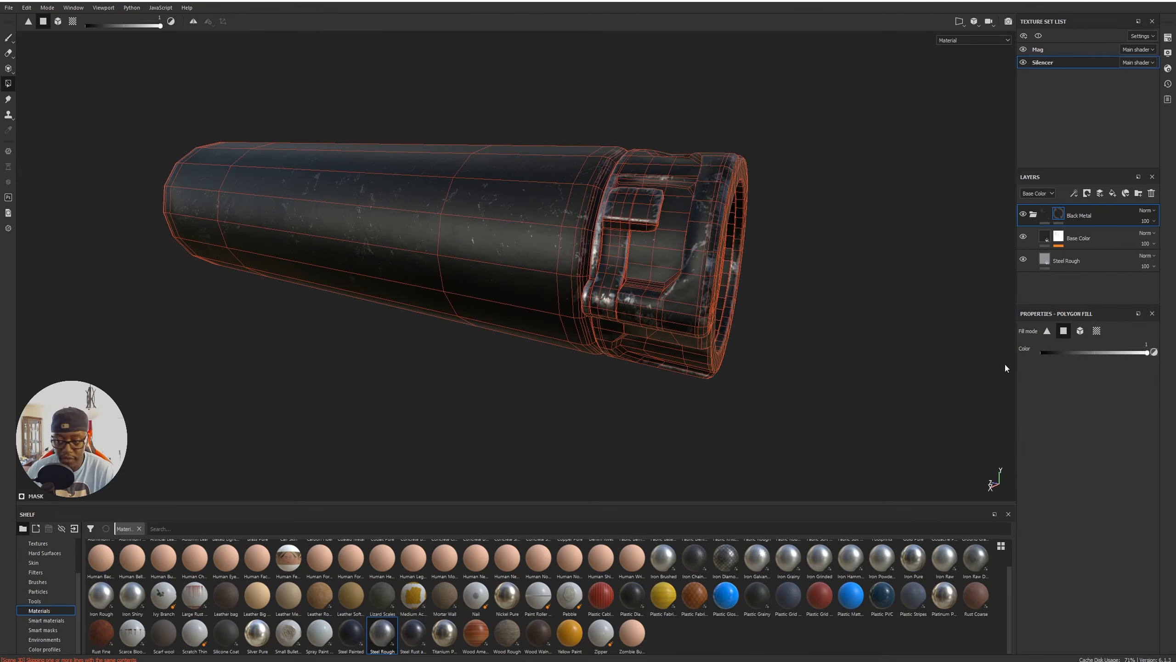
left_click(1080, 331)
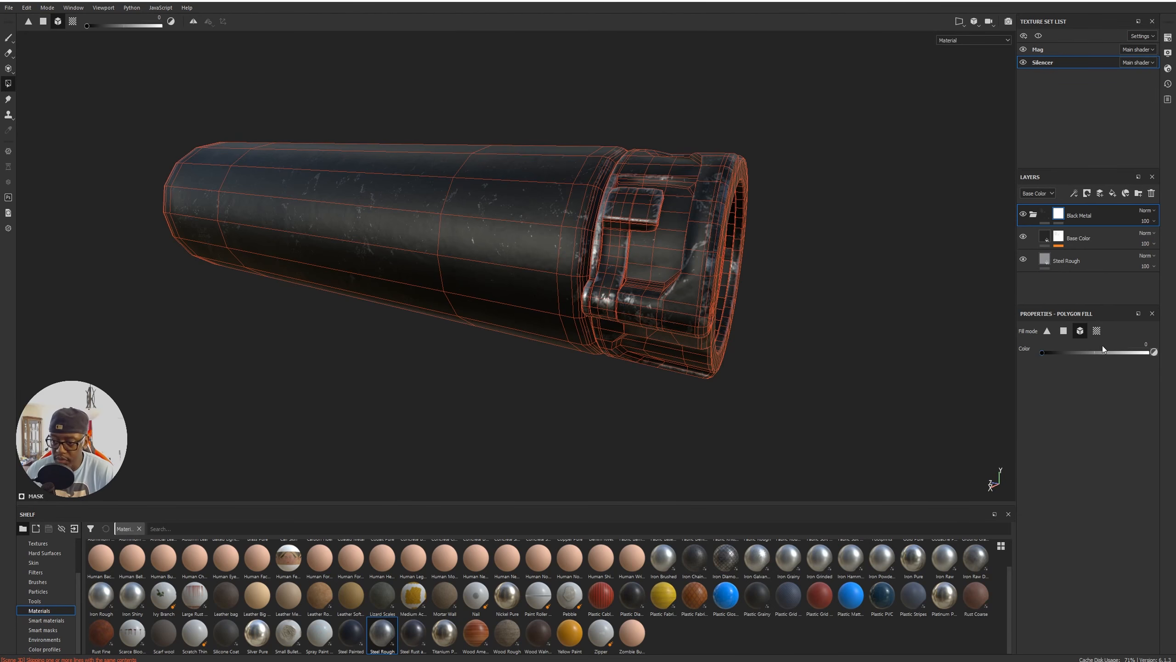
left_click_drag(633, 223, 708, 64, "alt")
left_click_drag(632, 223, 480, 289, "alt")
Try to mask out the latch's round pin with mesh fill, undoing each attempt.
left_click(669, 238)
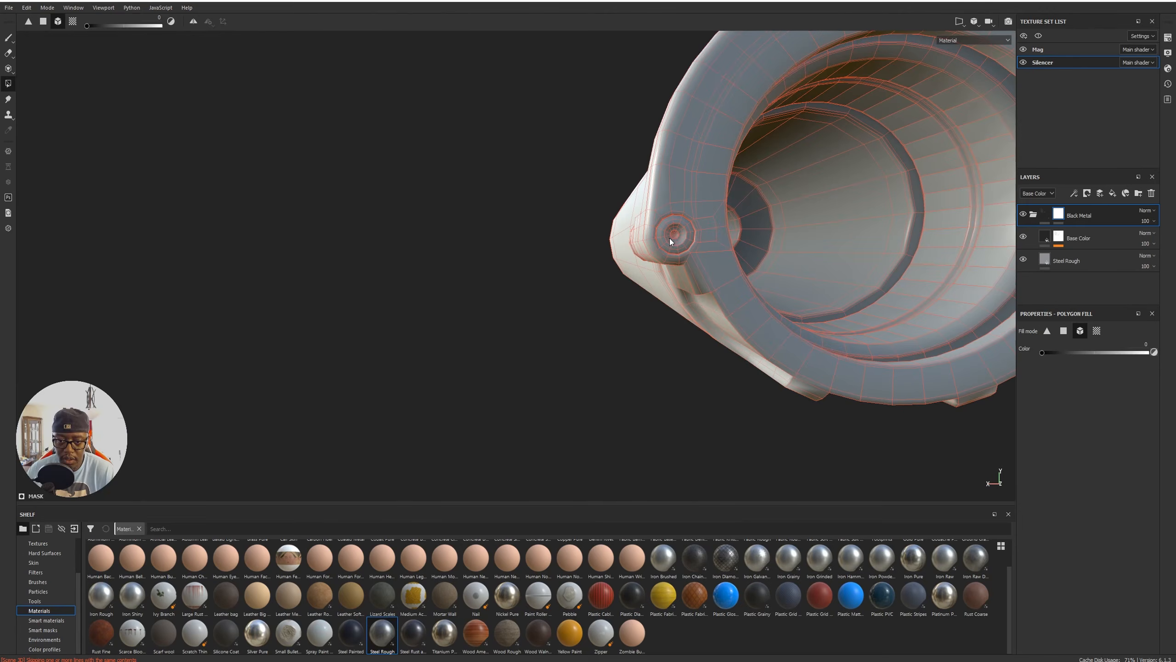
key("ctrl+z")
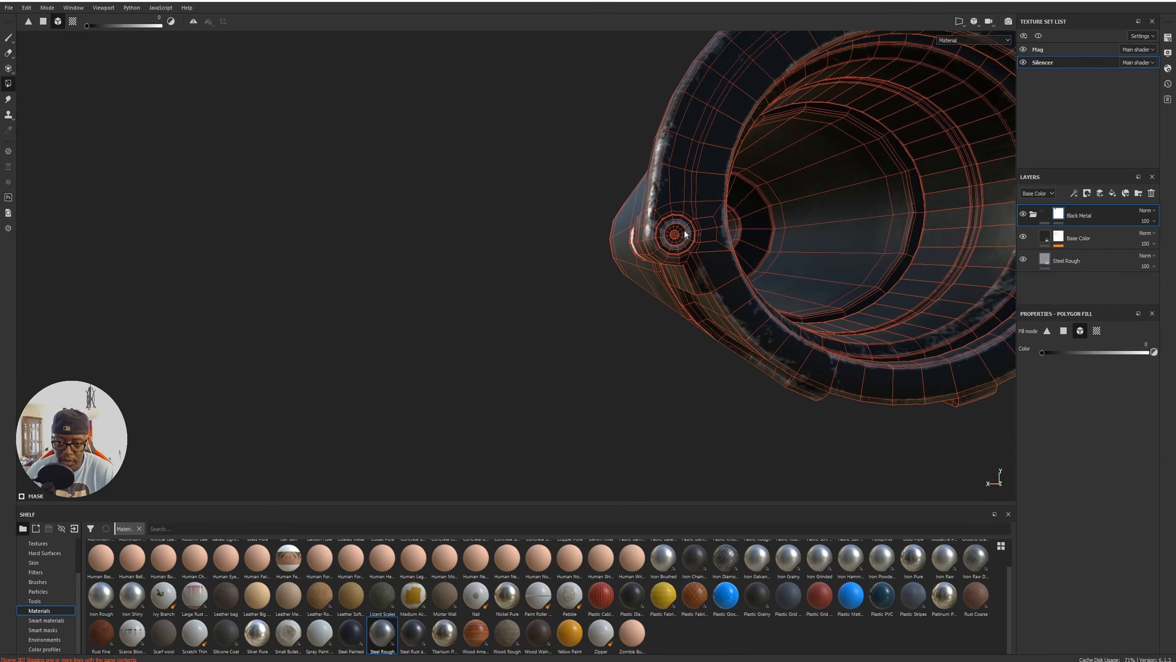
left_click_drag(686, 233, 701, 331, "alt")
left_click(686, 240)
key("ctrl+z")
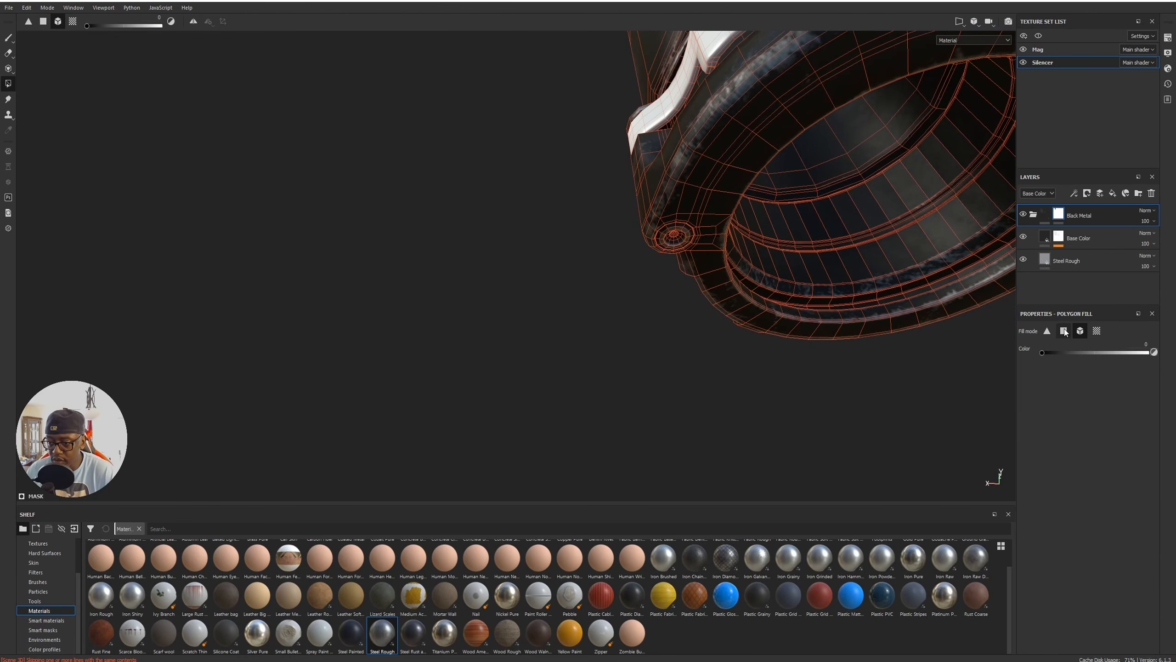
Switch Polygon Fill to UV island mode and try it on the round pin at the suppressor's rear ring.
left_click(1097, 330)
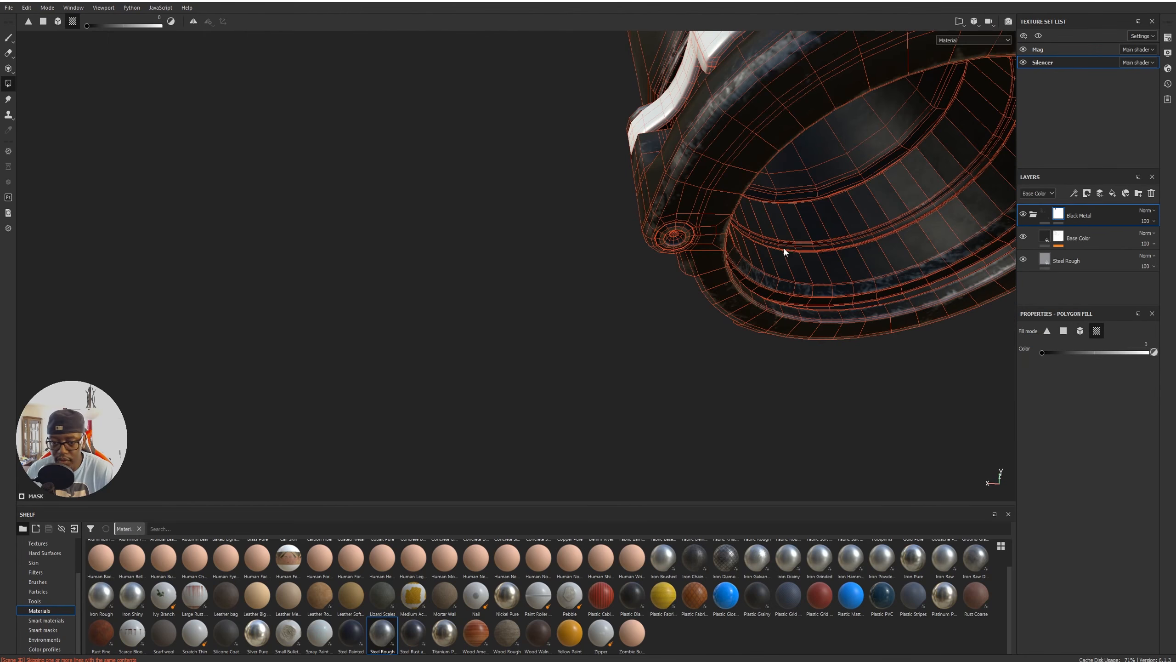
left_click(686, 239)
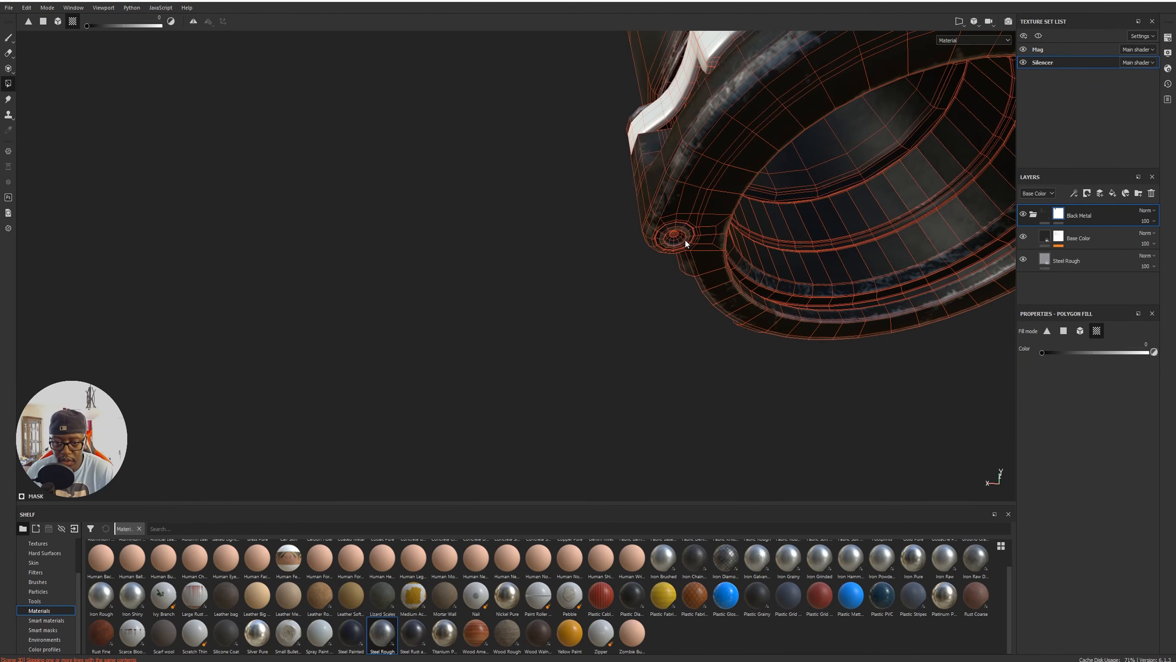
left_click_drag(584, 258, 744, 308, "alt")
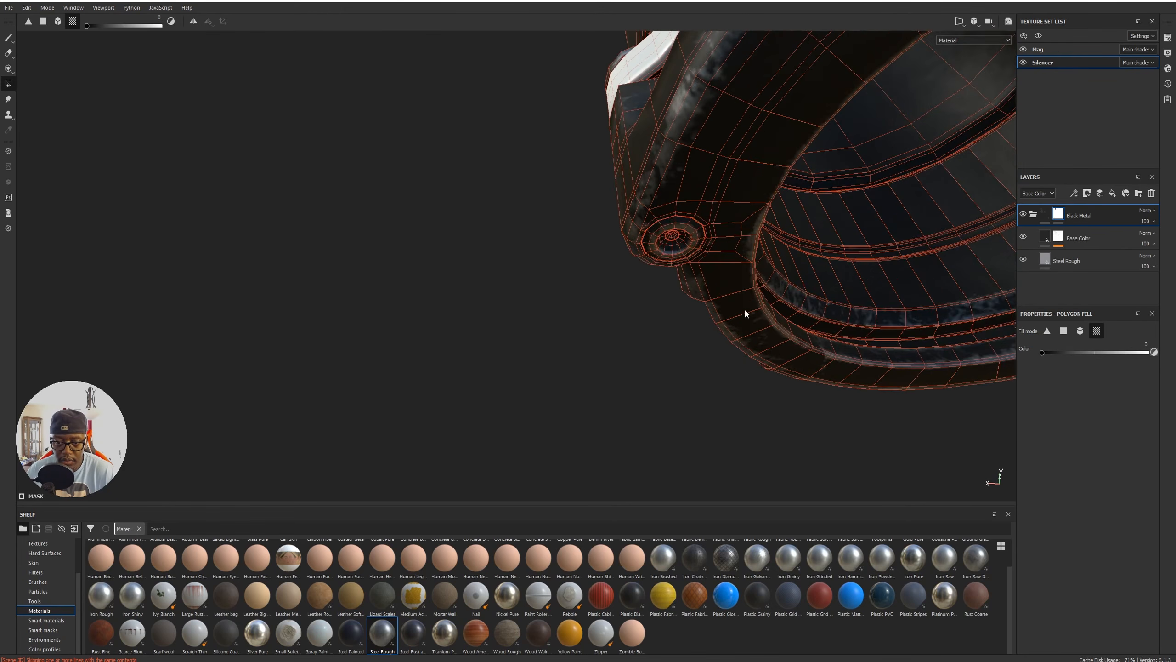
Show the UV layout beside the 3D view and look through the islands for the latch pin's pieces.
key("F1")
middle_click_drag(970, 165, 839, 275, "alt")
right_click_drag(829, 279, 747, 242, "alt")
middle_click_drag(879, 220, 780, 253, "alt")
right_click_drag(780, 254, 996, 301, "alt")
middle_click_drag(676, 289, 737, 390, "alt")
right_click_drag(737, 391, 765, 285, "alt")
middle_click_drag(847, 269, 778, 325, "alt")
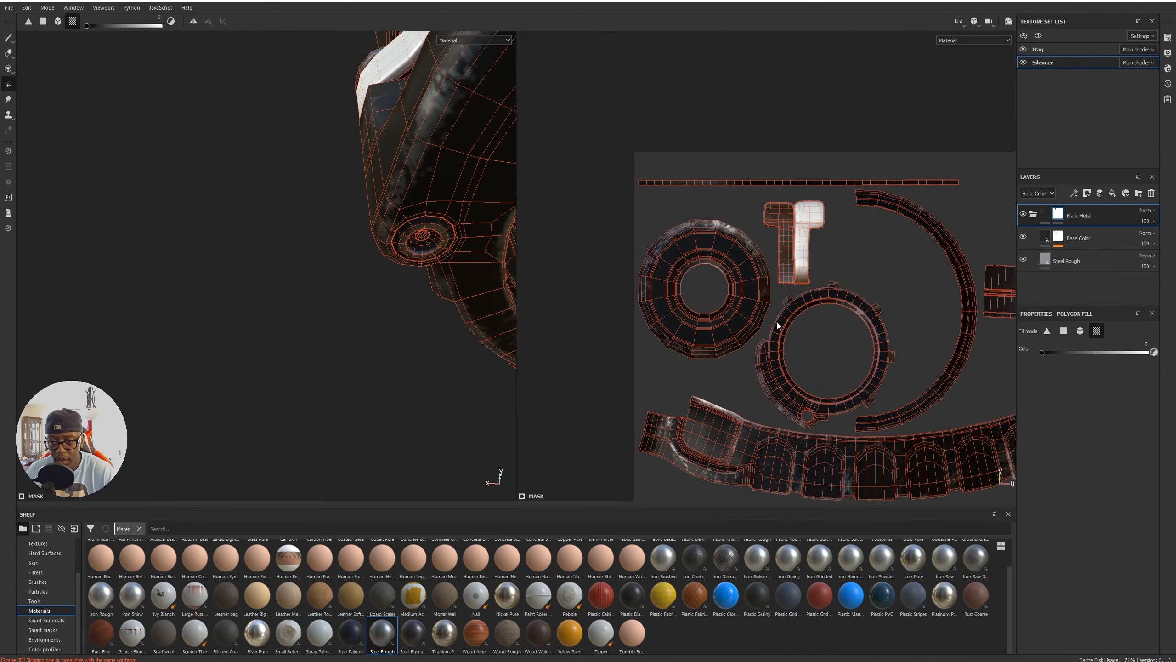
middle_click_drag(870, 277, 787, 192, "alt")
middle_click_drag(808, 326, 747, 269, "alt")
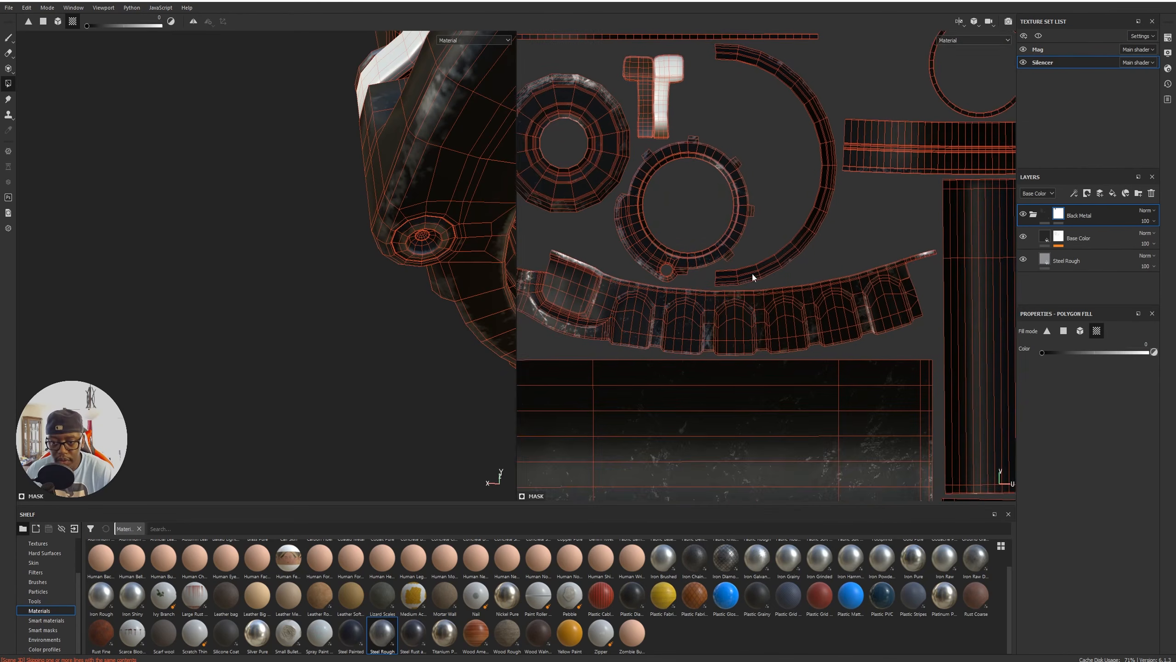
middle_click_drag(846, 266, 724, 399, "alt")
middle_click_drag(915, 444, 729, 251, "alt")
middle_click_drag(841, 430, 835, 289, "alt")
middle_click_drag(684, 463, 752, 268, "alt")
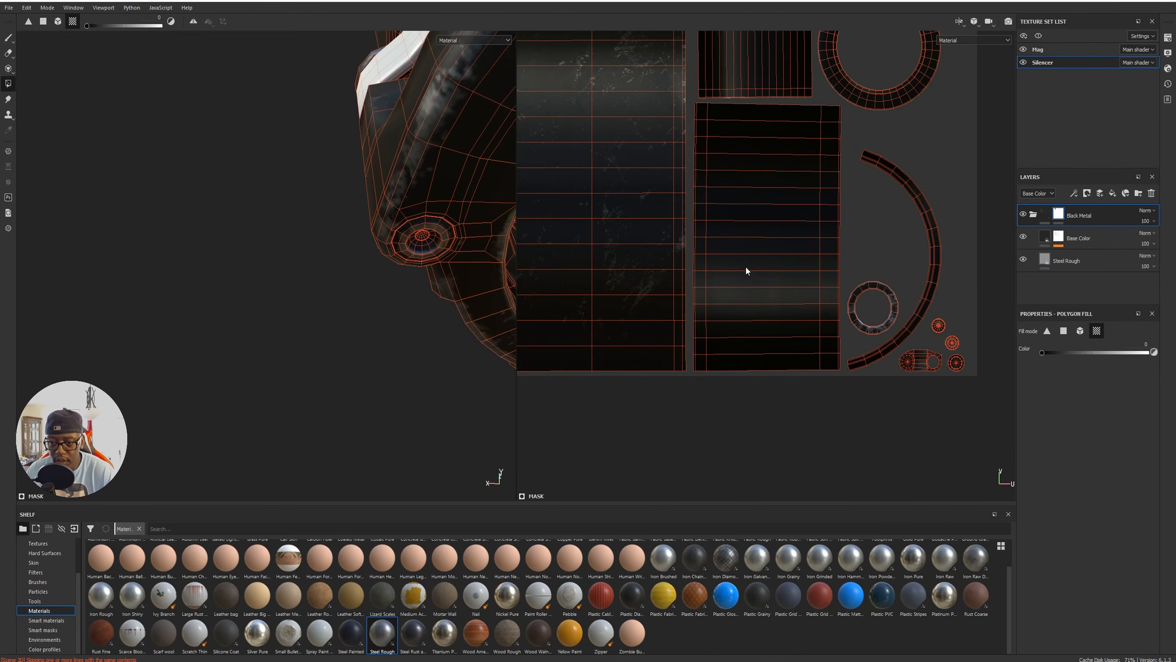
Fill the pin cap's circular UV island with color 0 in the Black Metal mask and check the pin's other end.
middle_click_drag(909, 346, 793, 270, "alt")
right_click_drag(792, 274, 1069, 351, "alt")
right_click_drag(764, 297, 796, 224, "alt")
middle_click_drag(798, 224, 717, 273, "alt")
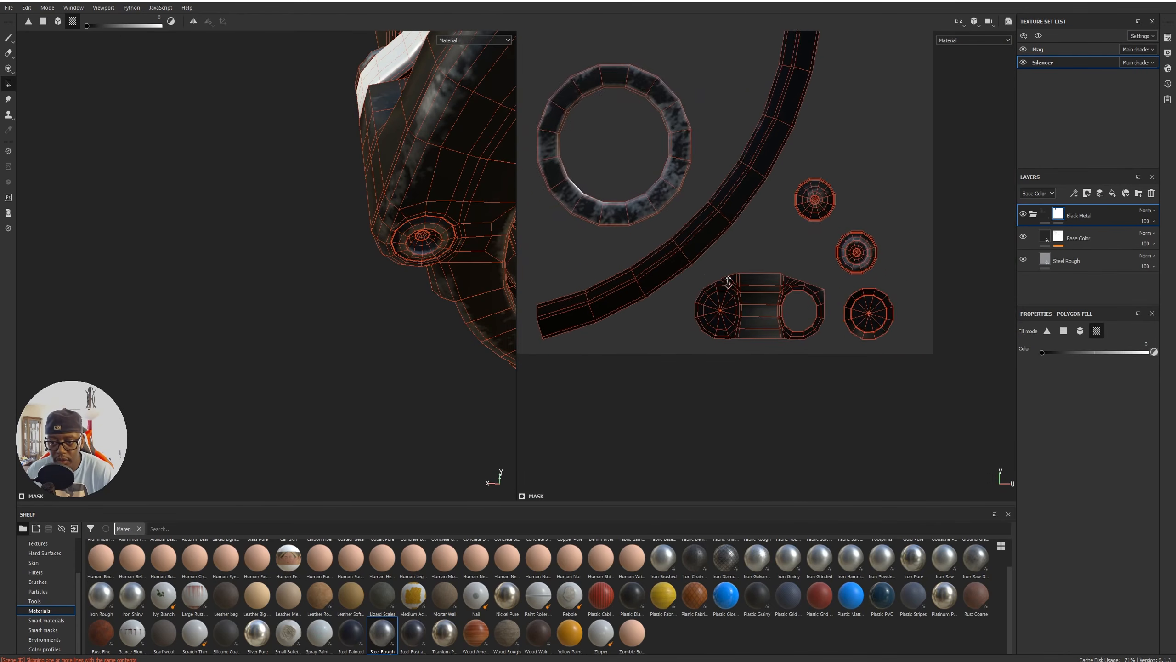
right_click_drag(720, 275, 782, 262, "alt")
left_click(905, 255)
left_click_drag(421, 340, 338, 237, "alt")
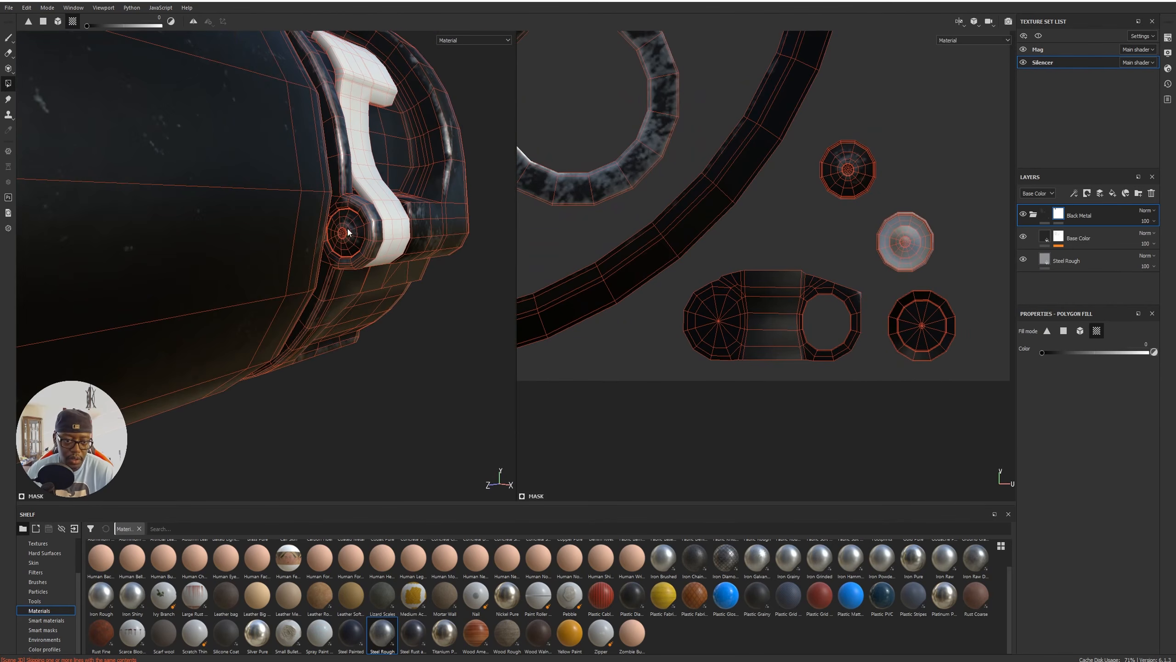
Fill the pin's other cap island with color 0 in the Black Metal mask and check the latch on the model.
left_click(841, 158)
left_click_drag(842, 158, 901, 236, "alt")
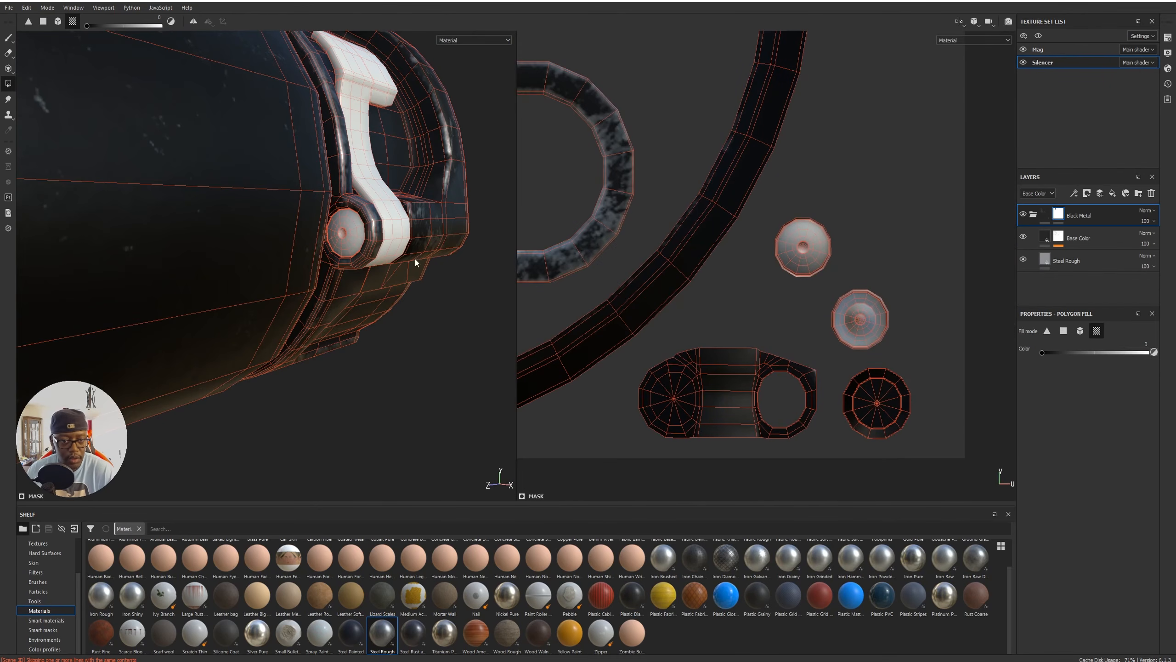
scroll(414, 264, "down", 6)
left_click_drag(375, 294, 88, 172, "alt")
left_click_drag(432, 241, 458, 332, "alt")
left_click_drag(206, 267, 249, 277, "alt")
middle_click_drag(249, 277, 294, 278, "alt")
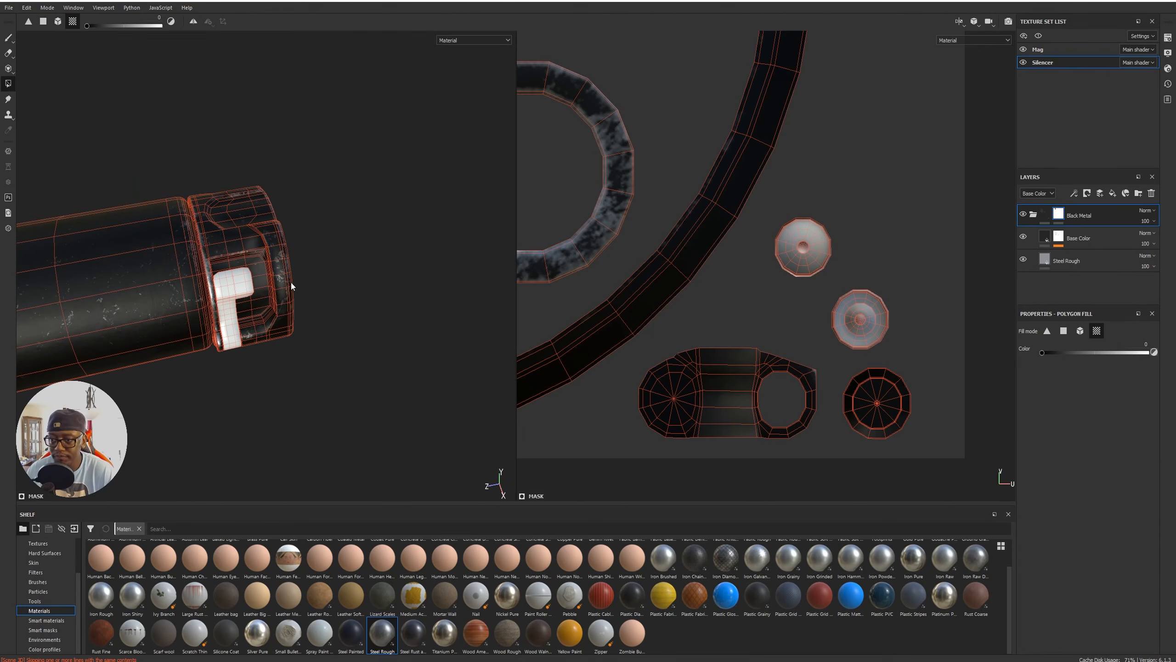
Collapse the Black Metal folder and add a new folder above it in the Silencer layer stack.
left_click(1034, 219)
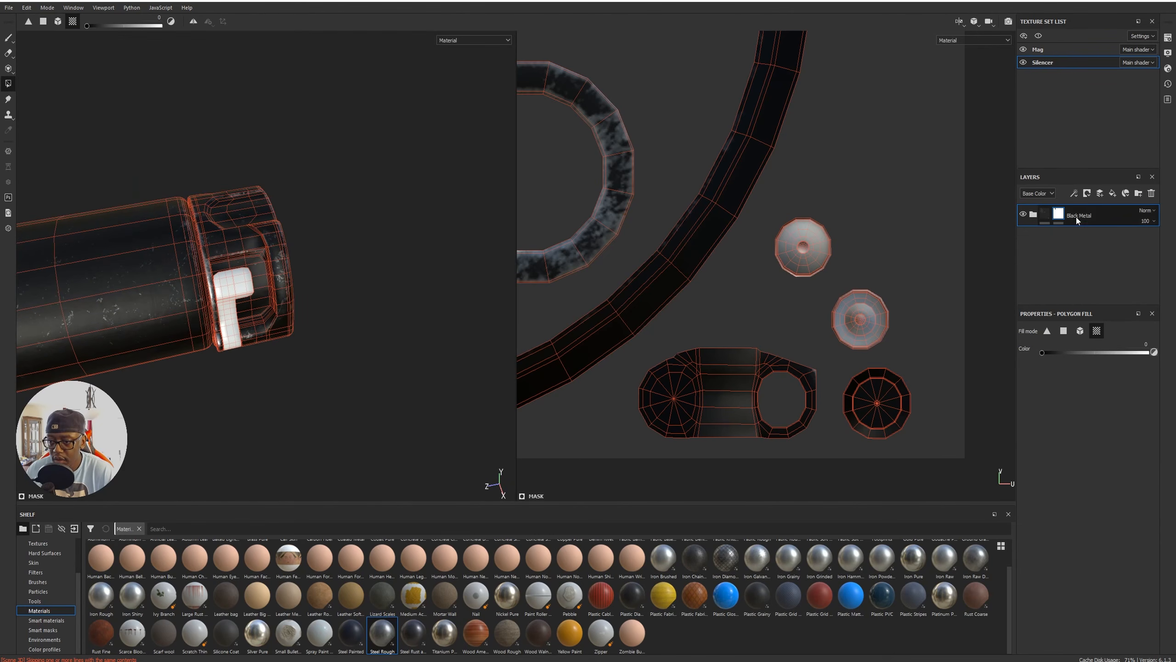
left_click_drag(289, 272, 207, 268, "alt")
middle_click_drag(207, 269, 376, 301, "alt")
left_click(1061, 224)
left_click_drag(357, 267, 412, 315, "alt")
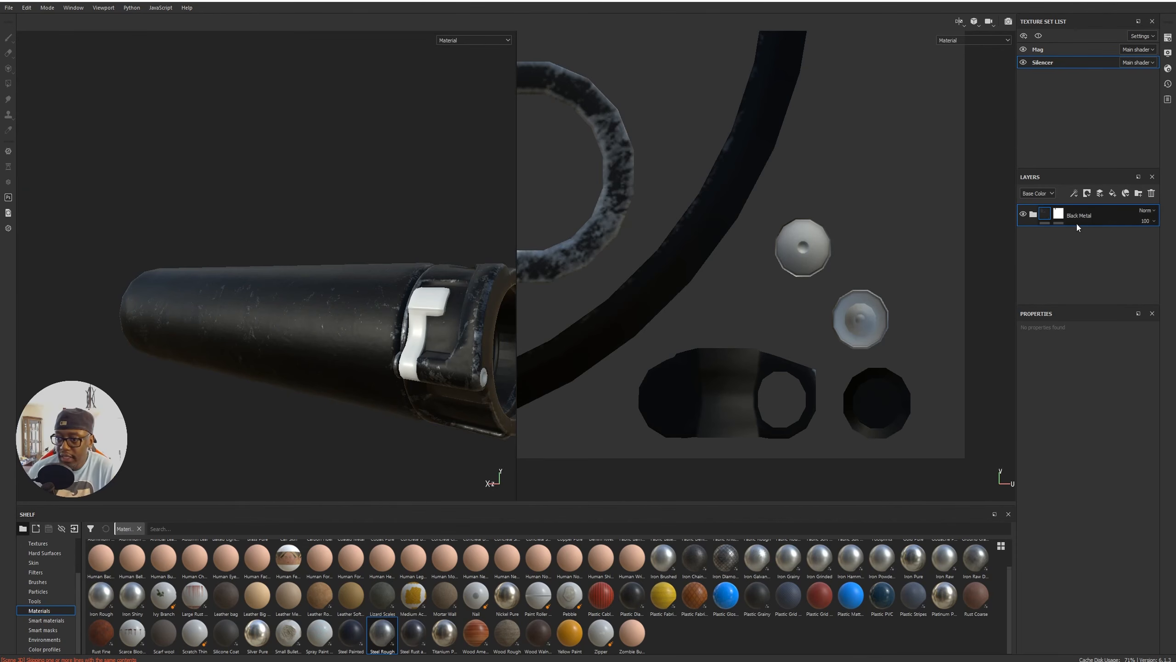
left_click(1137, 194)
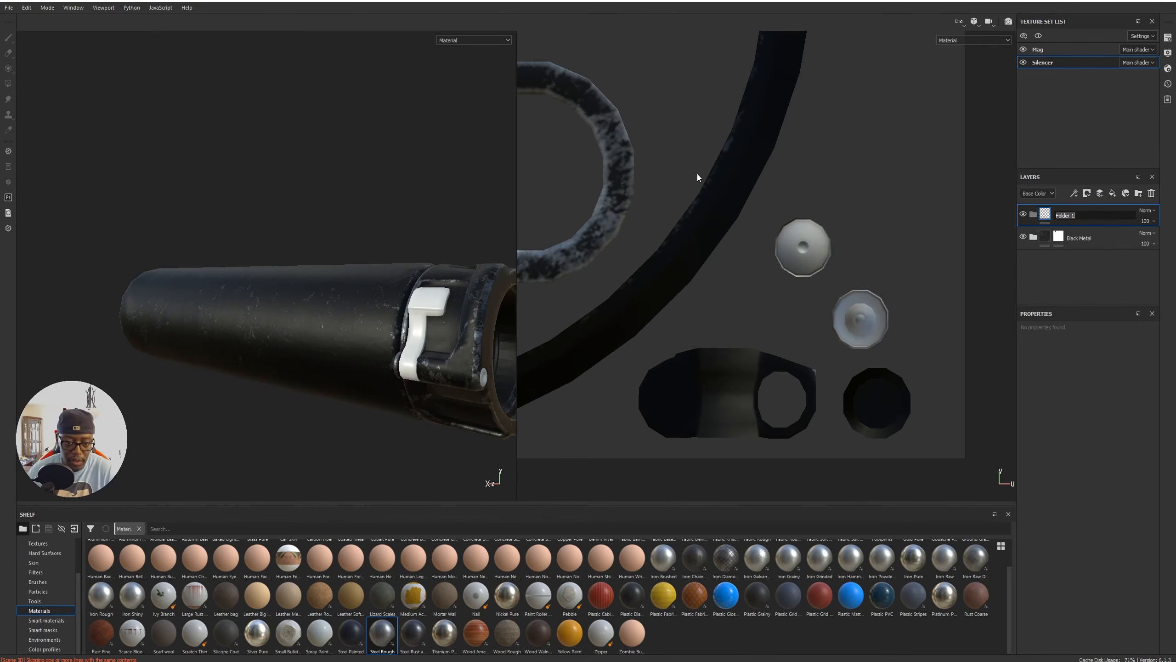
Switch to the browser's SureFire suppressor image results and examine trainer and SOCOM 556 photos for the latch's material.
key("alt+Tab")
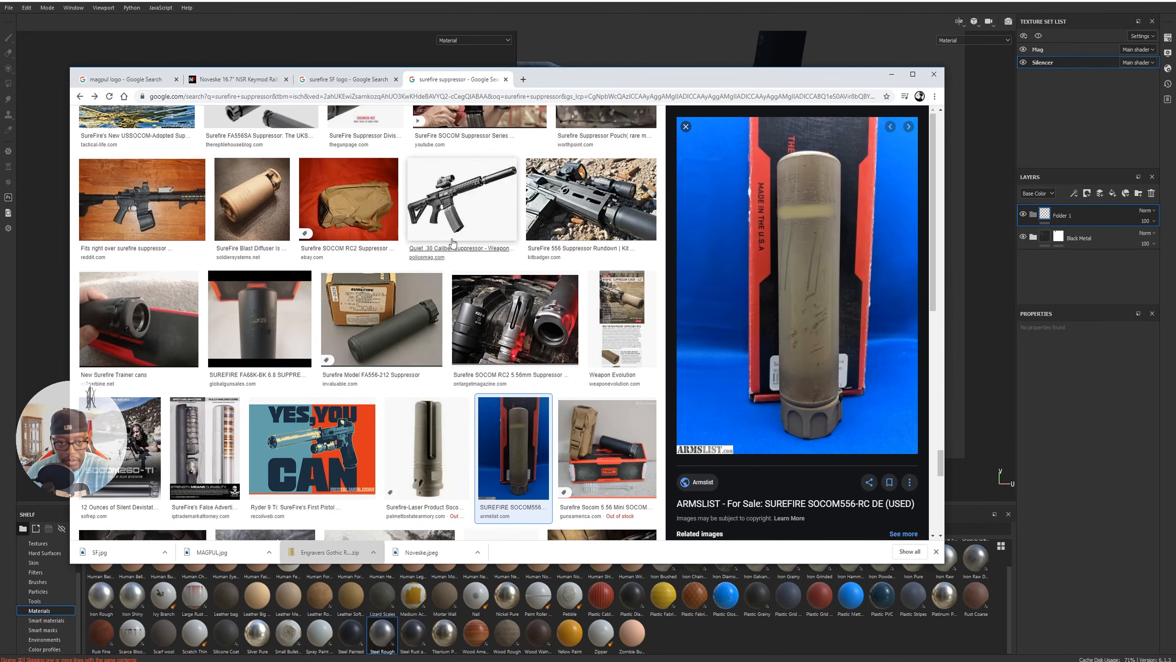
left_click(135, 323)
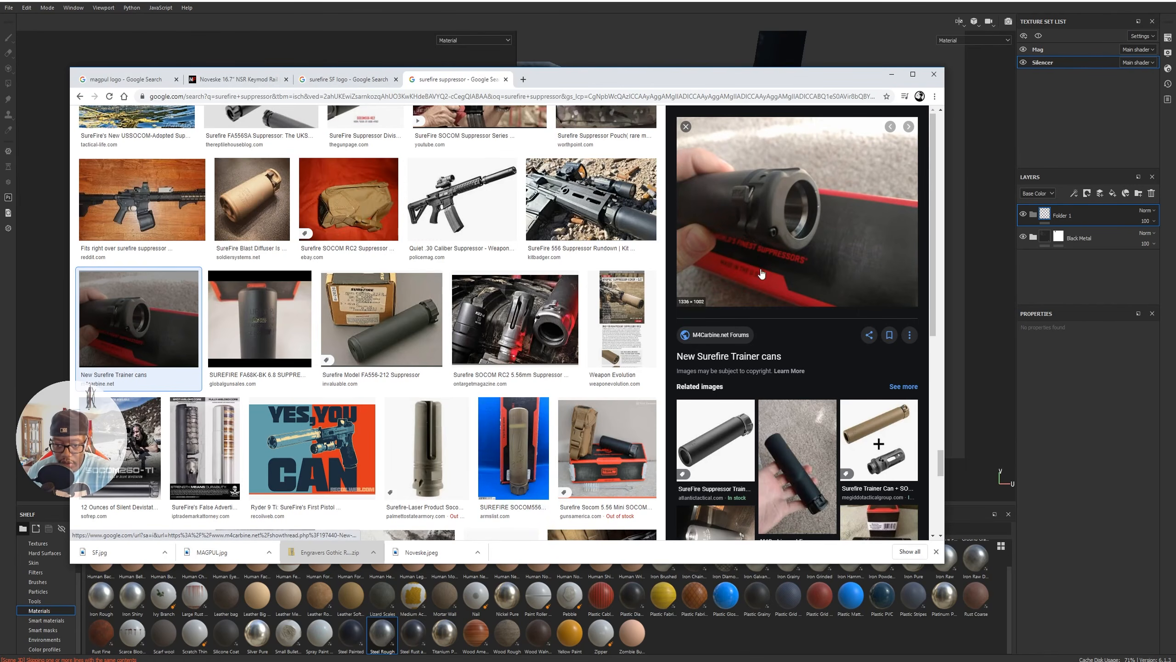
left_click(716, 442)
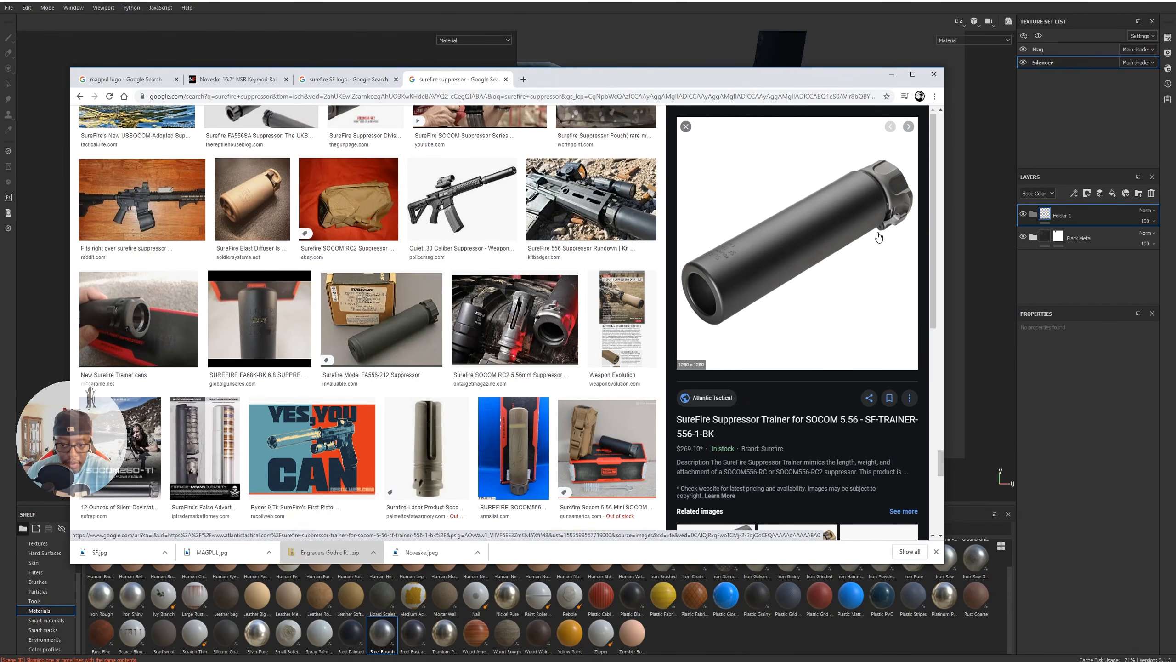
scroll(789, 330, "down", 4)
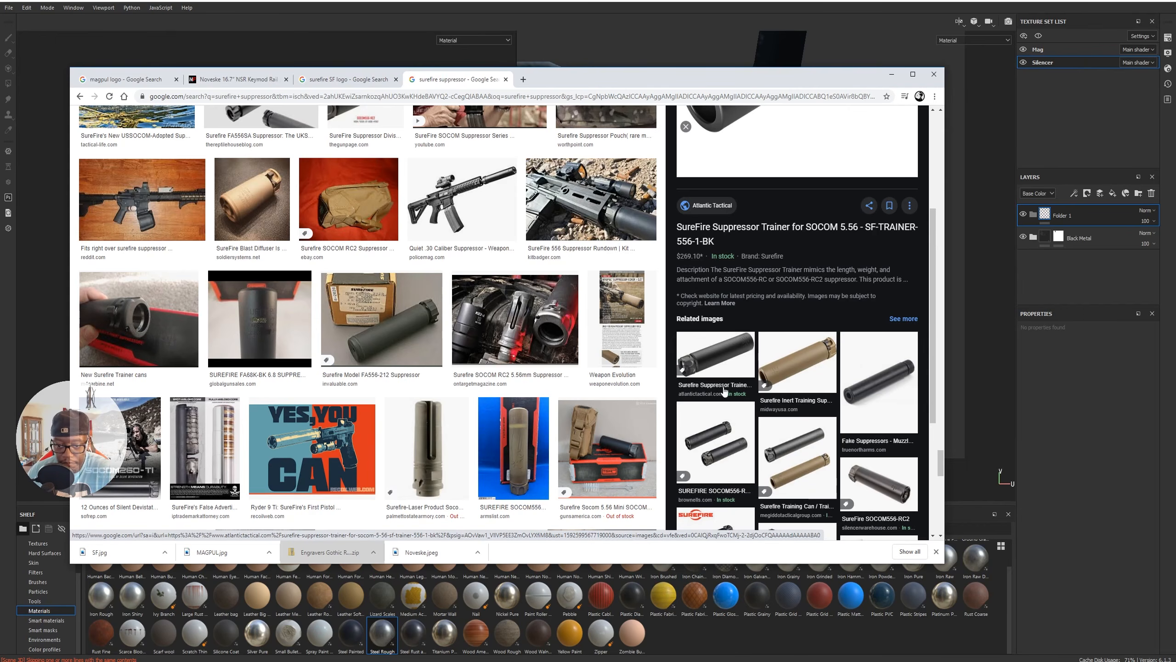
left_click(722, 472)
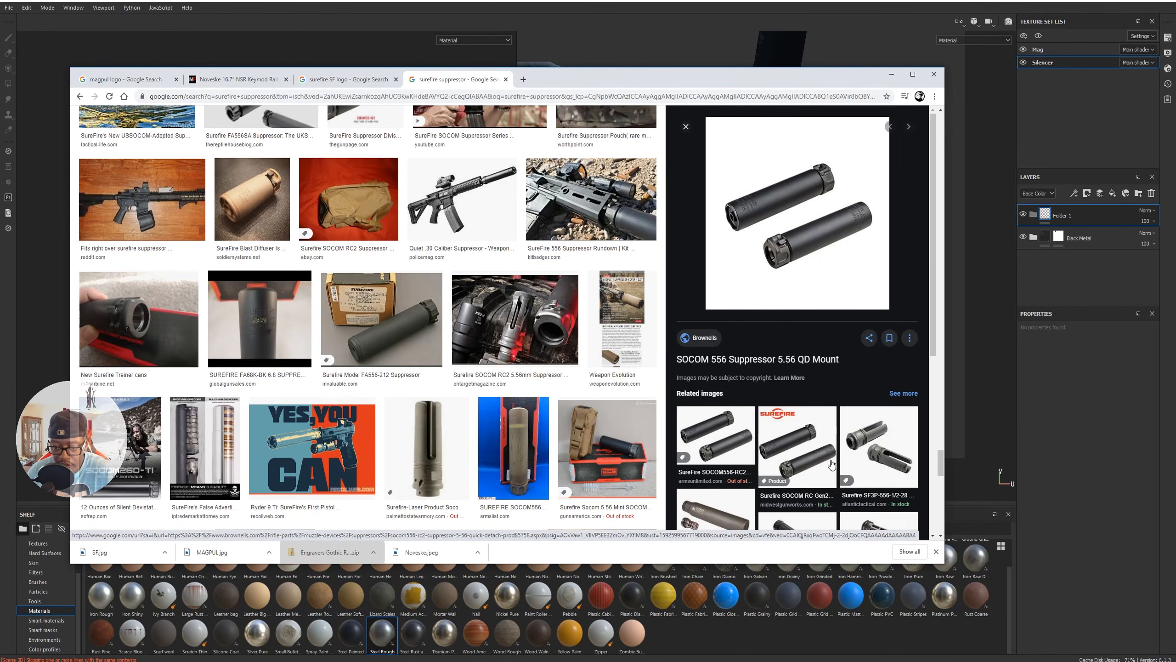
scroll(831, 464, "down", 3)
scroll(834, 463, "down", 3)
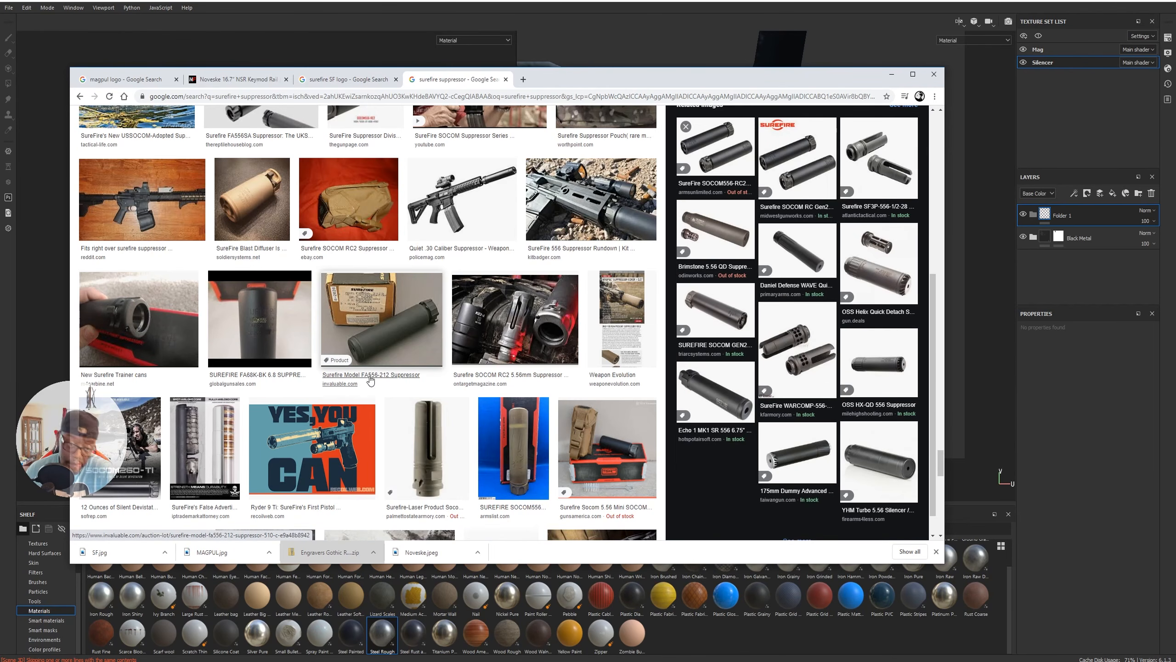
Look through more SureFire suppressor photos for close-ups of the locking ring and latch, and return to Substance Painter.
scroll(366, 383, "down", 10)
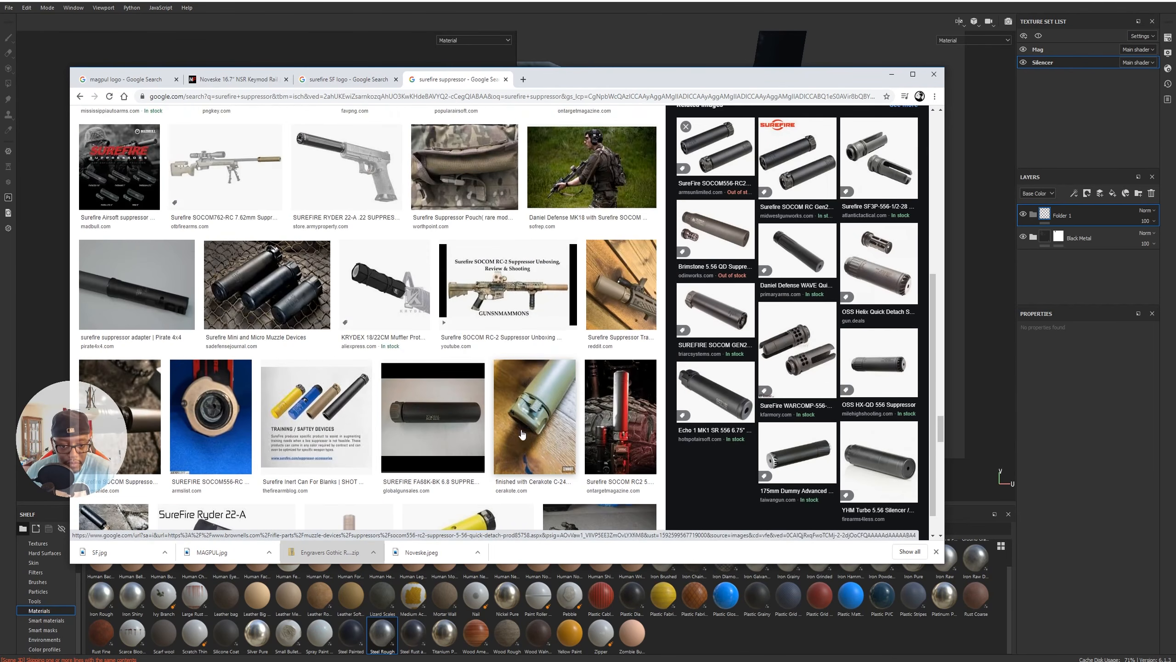
left_click(514, 436)
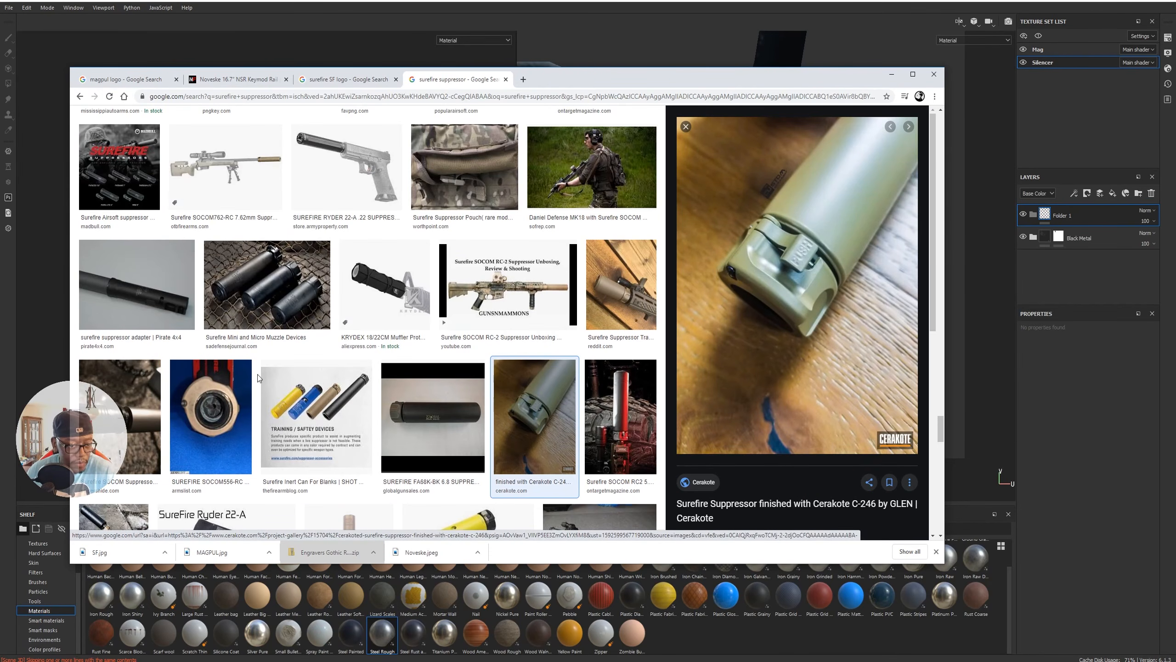
scroll(258, 375, "up", 8)
left_click(295, 429)
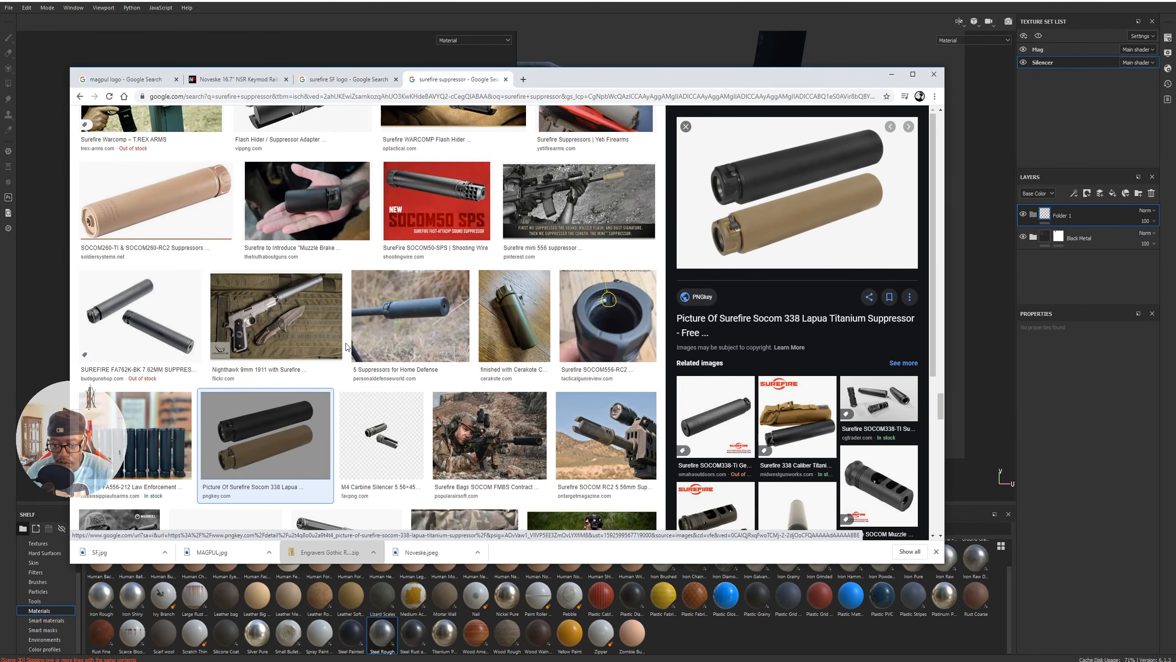
scroll(407, 320, "up", 3)
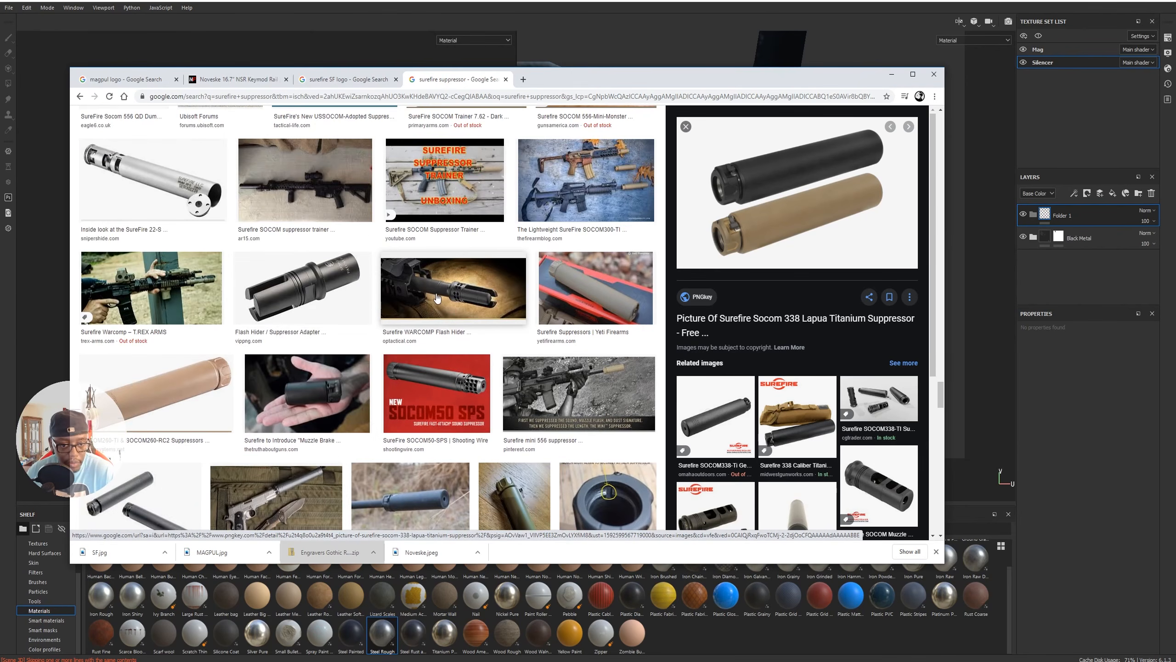
scroll(437, 298, "up", 3)
left_click(635, 267)
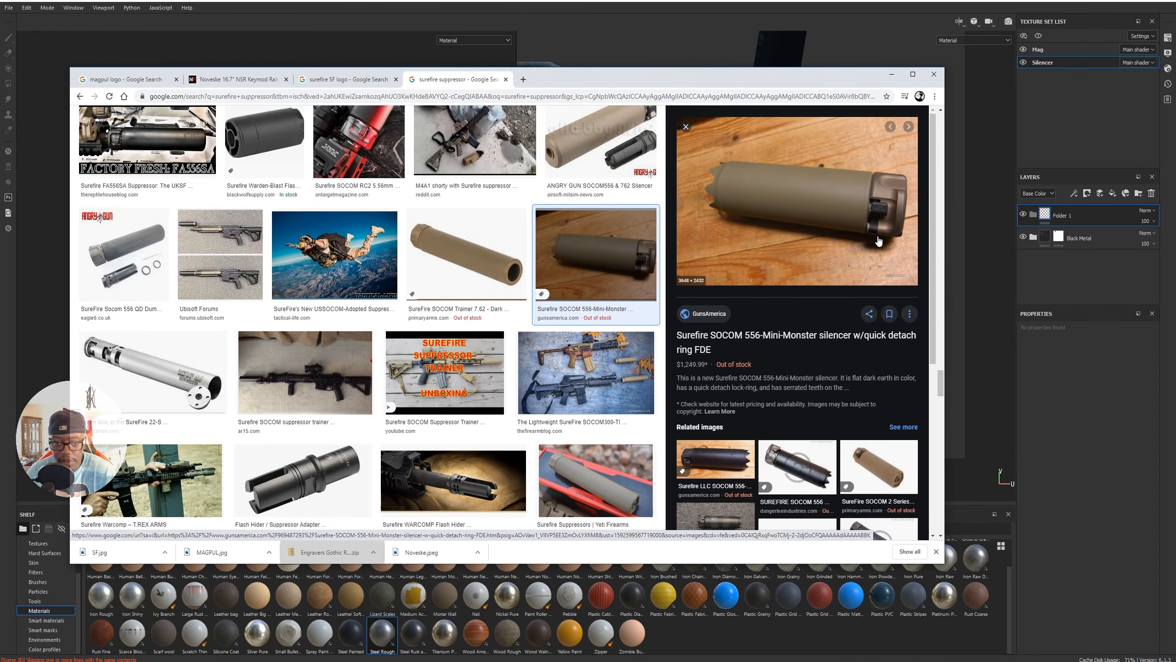
scroll(391, 268, "up", 2)
scroll(390, 268, "up", 2)
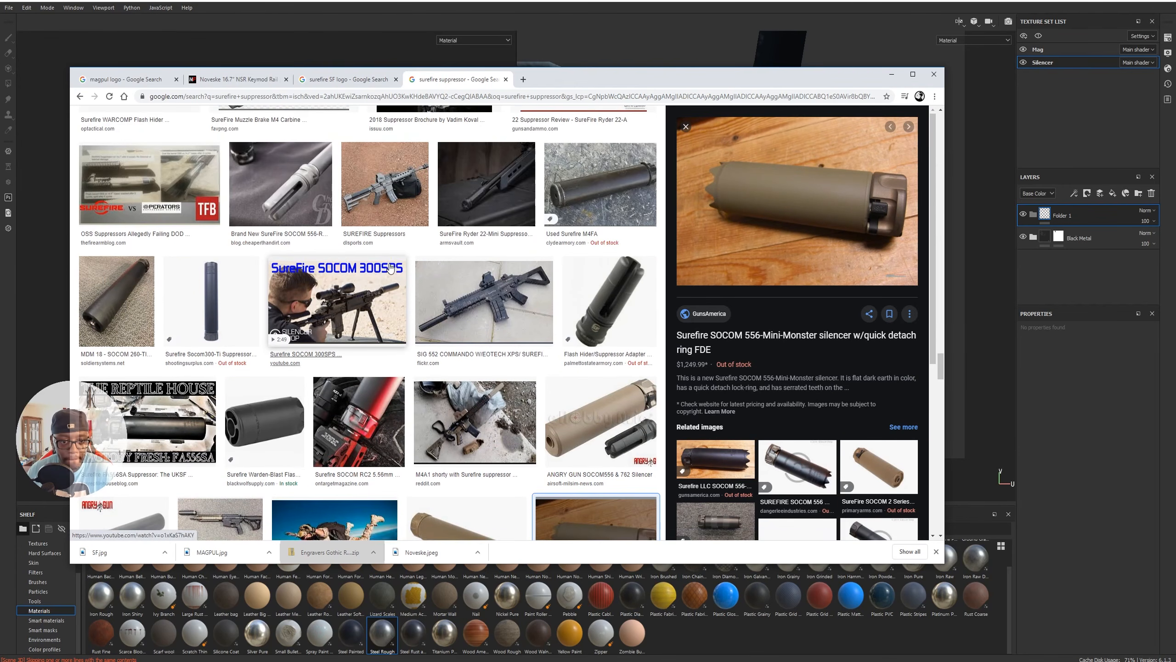
scroll(389, 271, "up", 3)
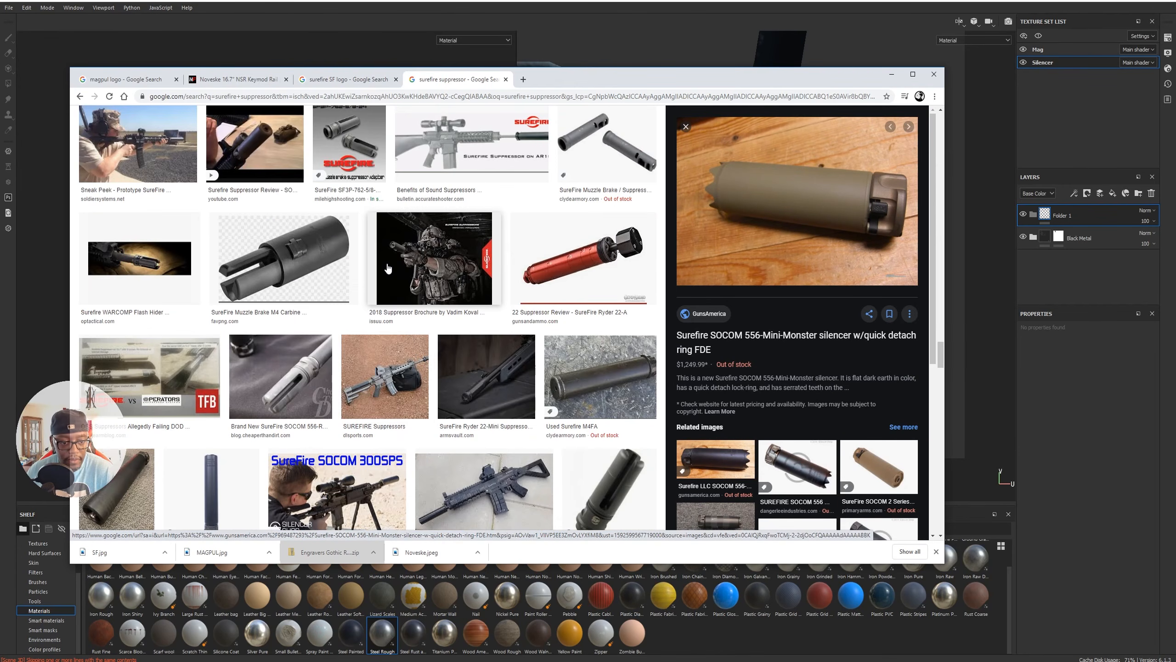
left_click(891, 74)
mouse_move(297, 340)
left_mouse_down("alt")
mouse_move(397, 367)
mouse_move(410, 388)
mouse_move(403, 375)
left_mouse_up("alt")
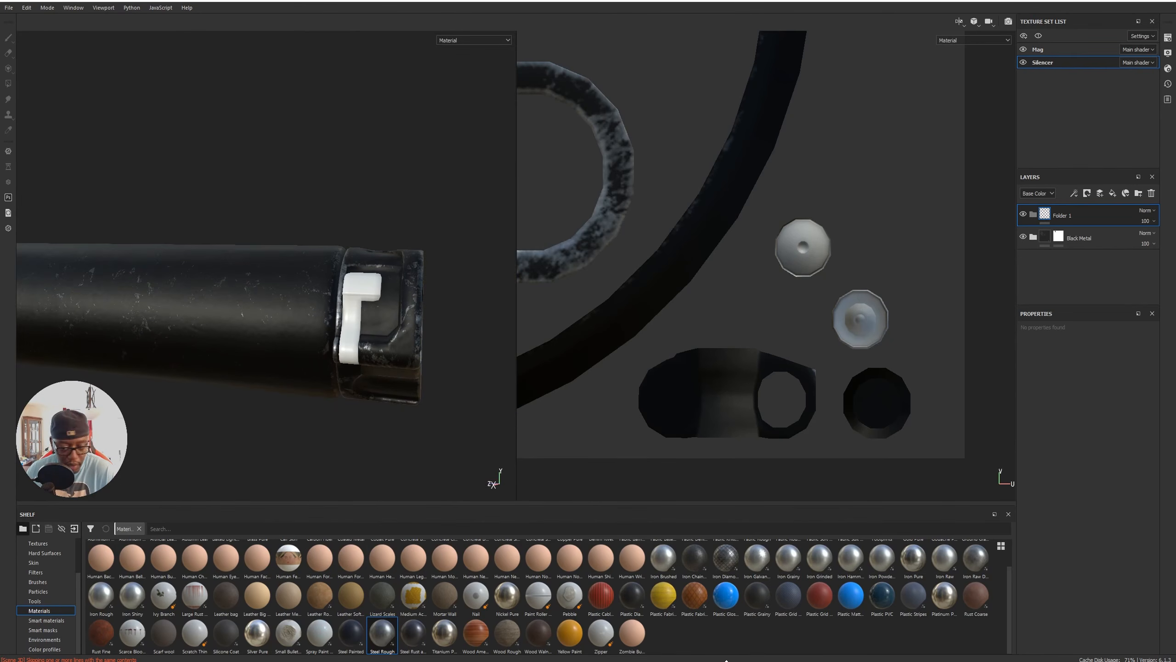
Add the Aluminium Pure material as a fill layer inside Folder 1.
scroll(727, 628, "up", 1)
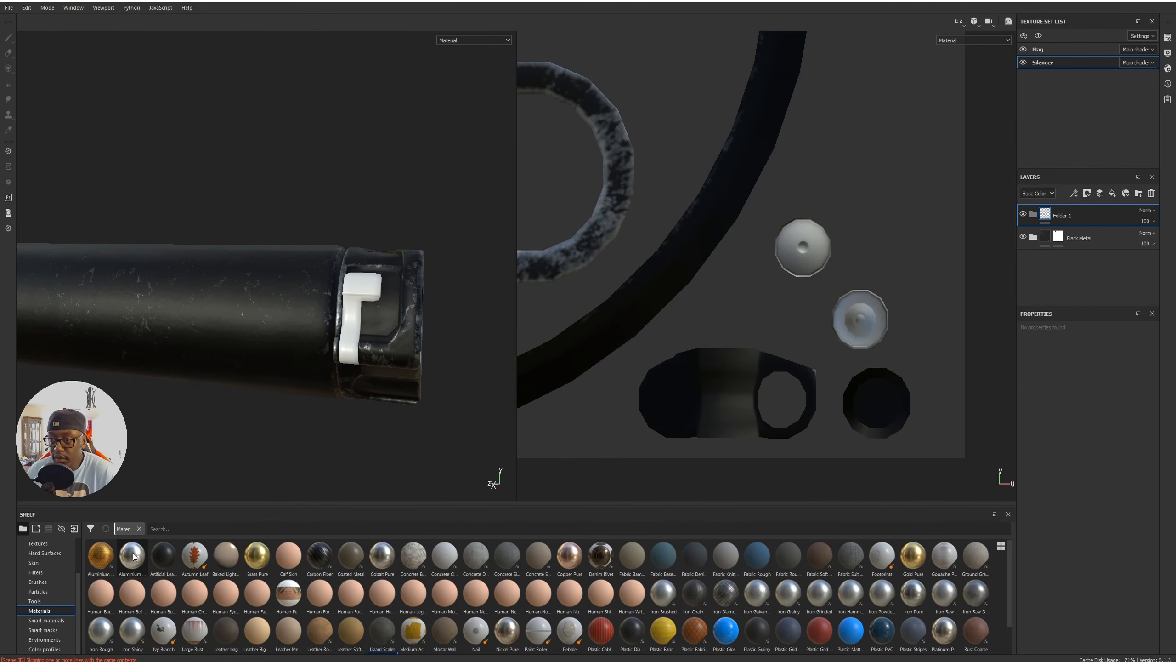
left_click_drag(133, 556, 727, 529)
left_click_drag(1032, 237, 1049, 217)
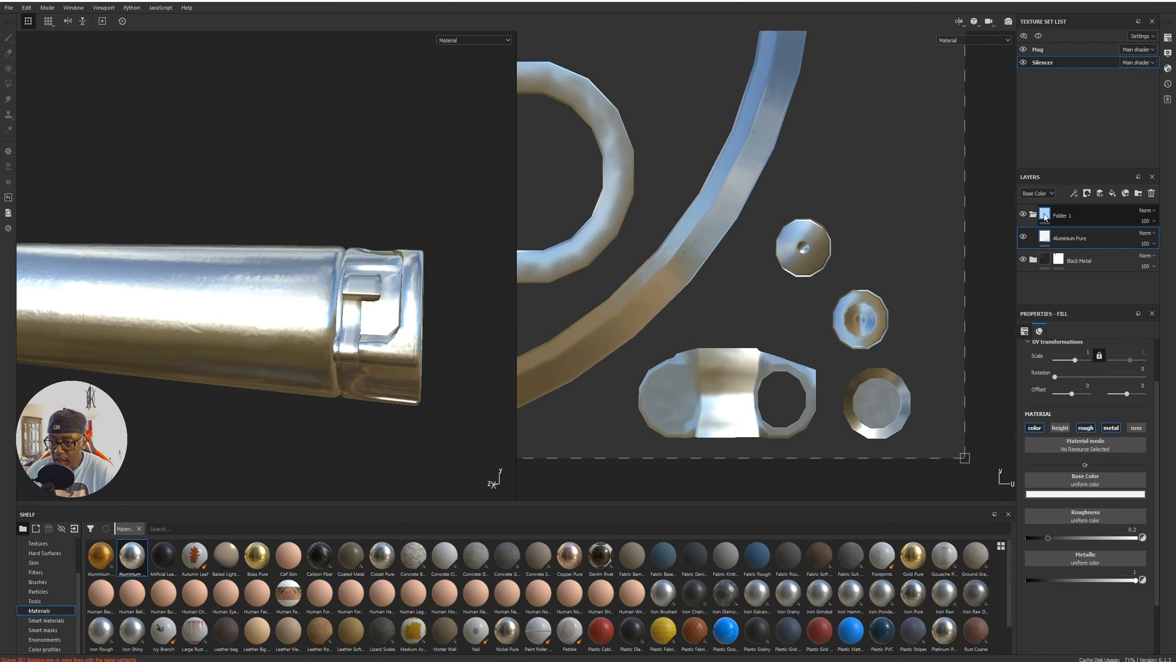
Give Folder 1 a black mask and fill the two circular pin cap islands with color 1.
left_click(1065, 215)
left_click(1088, 193)
left_click(1106, 215)
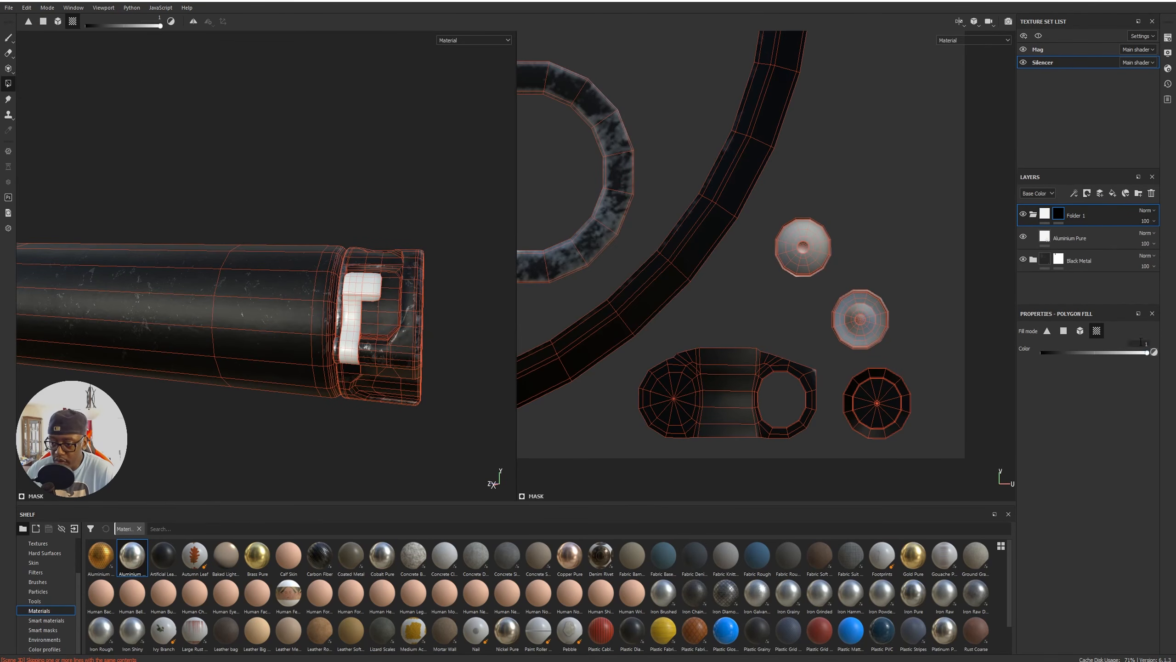
left_click_drag(795, 213, 892, 320)
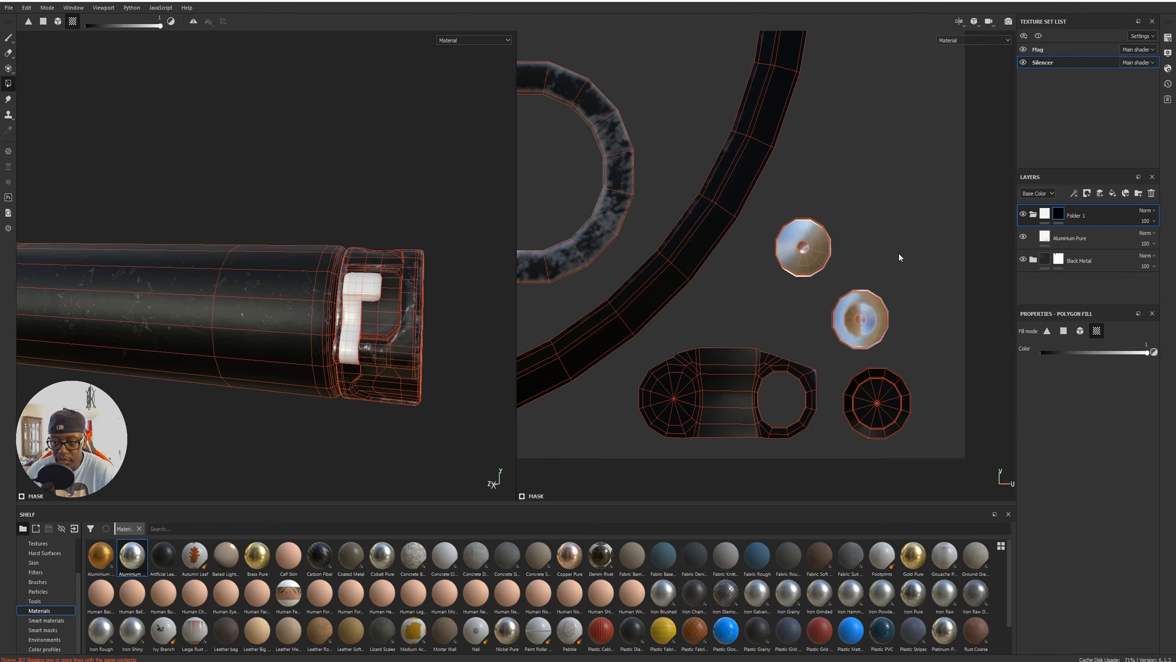
Locate the latch lever's islands in the UV layout and fill them with color 1 in Folder 1's mask.
right_click_drag(916, 292, 517, 194, "alt")
right_click_drag(851, 236, 702, 173, "alt")
middle_click_drag(702, 173, 770, 415, "alt")
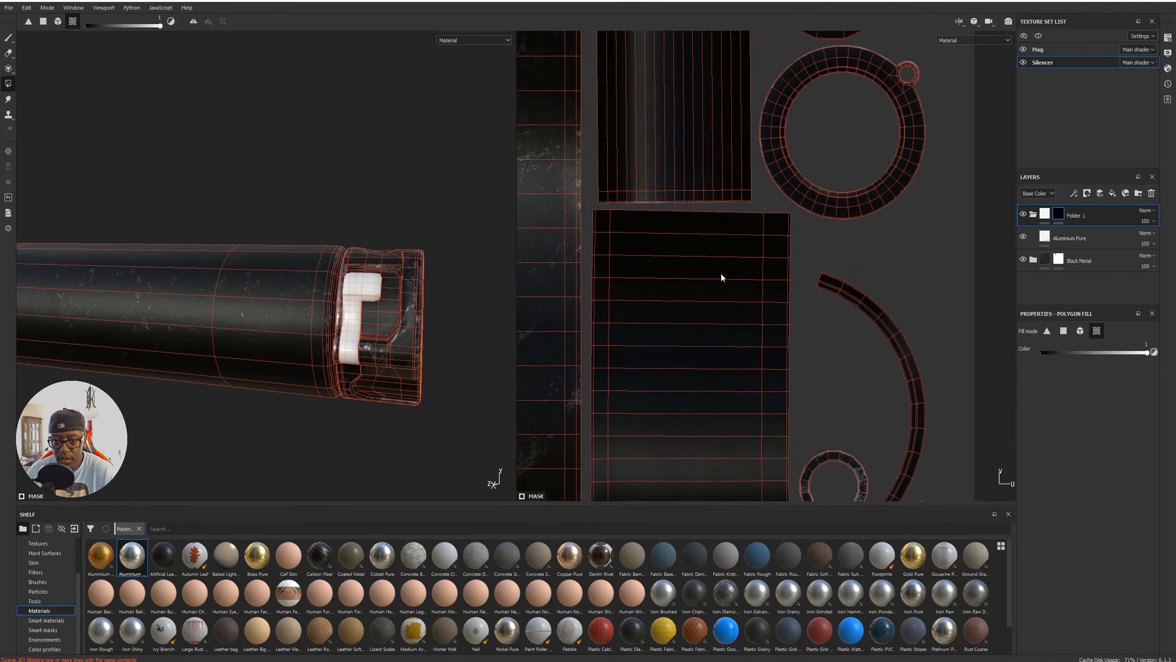
middle_click_drag(784, 169, 826, 497, "alt")
left_click_drag(826, 496, 787, 494, "alt")
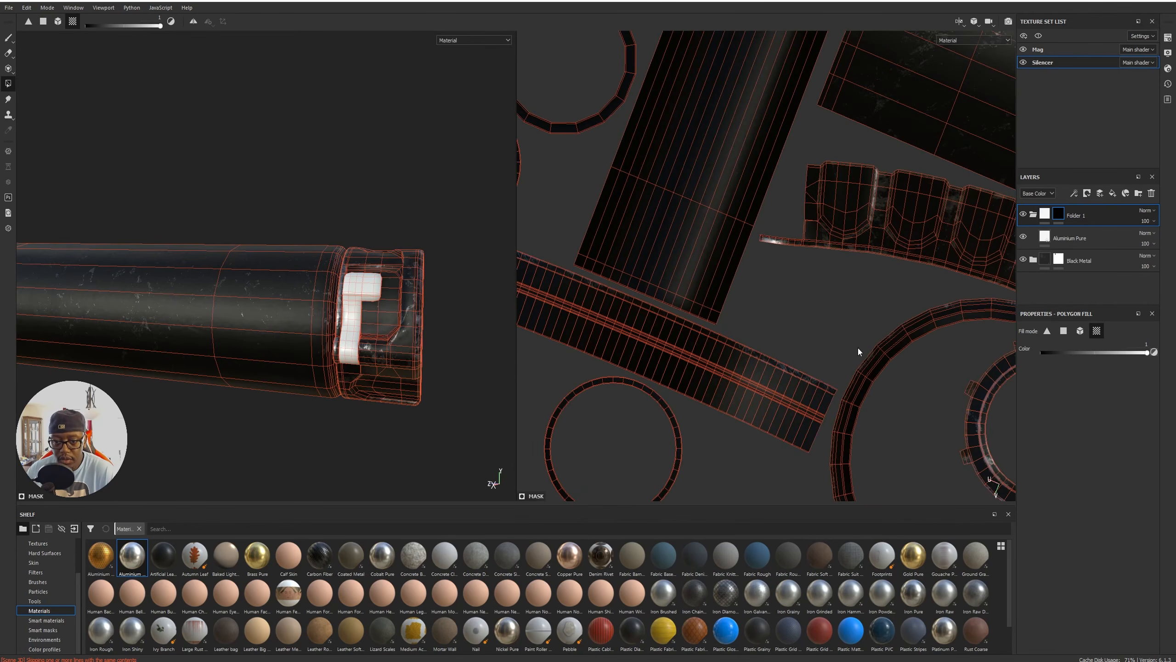
left_click_drag(864, 368, 838, 390, "alt")
right_click_drag(915, 380, 557, 257, "alt")
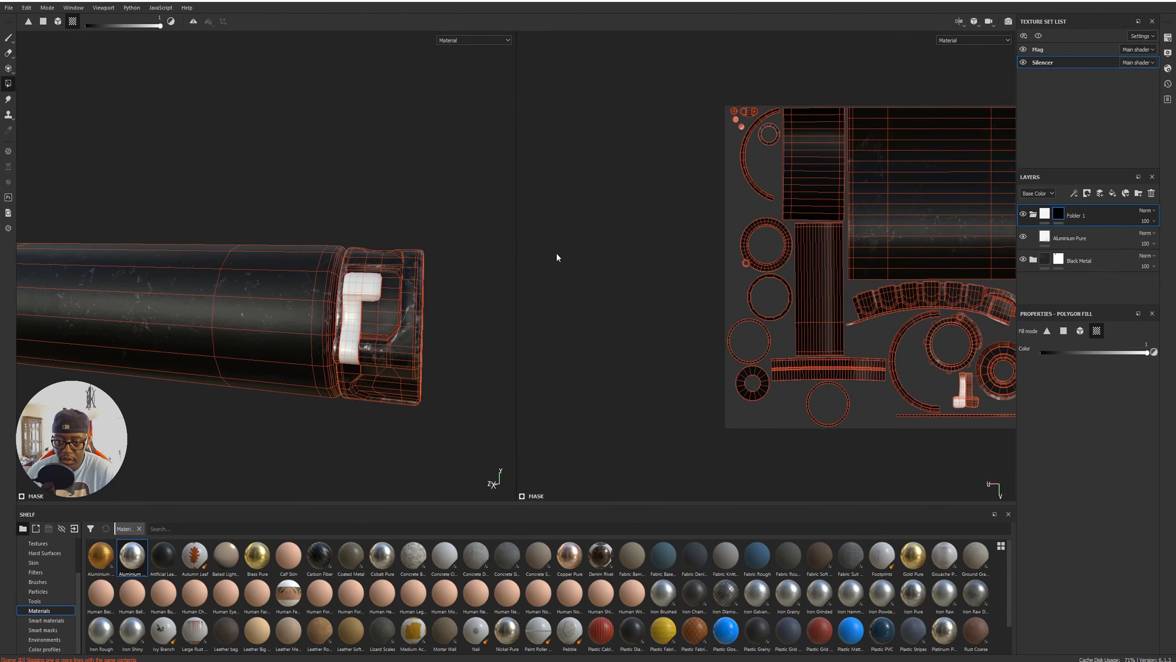
middle_click_drag(736, 305, 618, 262, "alt")
left_click_drag(676, 243, 675, 227, "alt")
middle_click_drag(674, 227, 776, 324, "alt")
right_click_drag(776, 324, 880, 323, "alt")
middle_click_drag(879, 323, 867, 323, "alt")
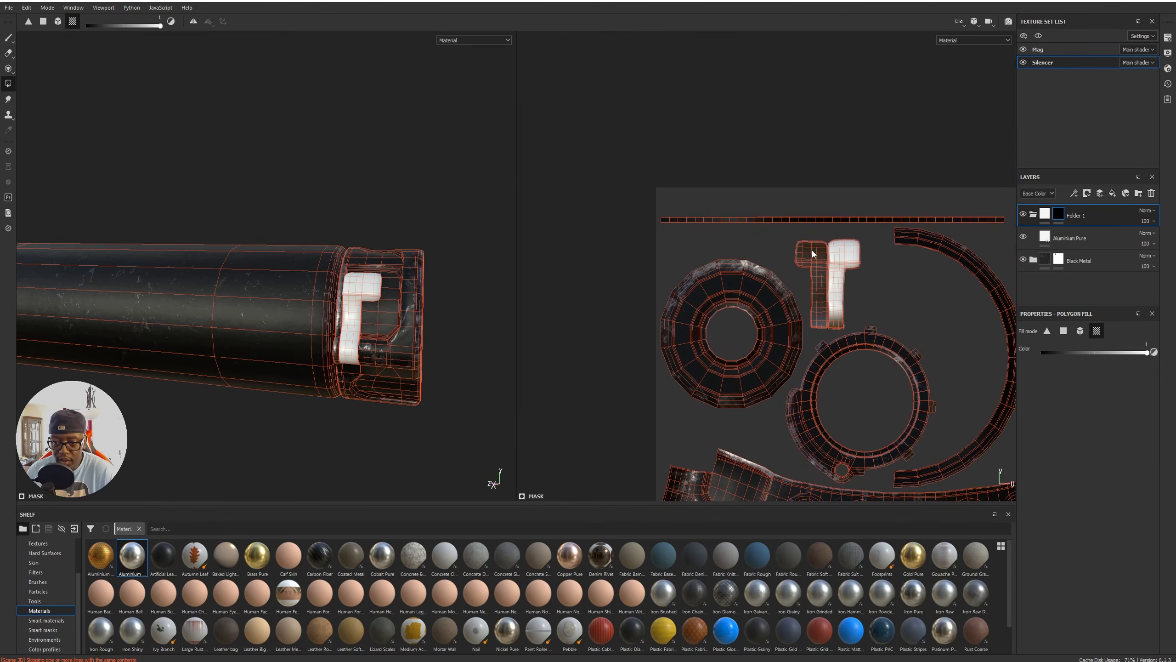
left_click(812, 252)
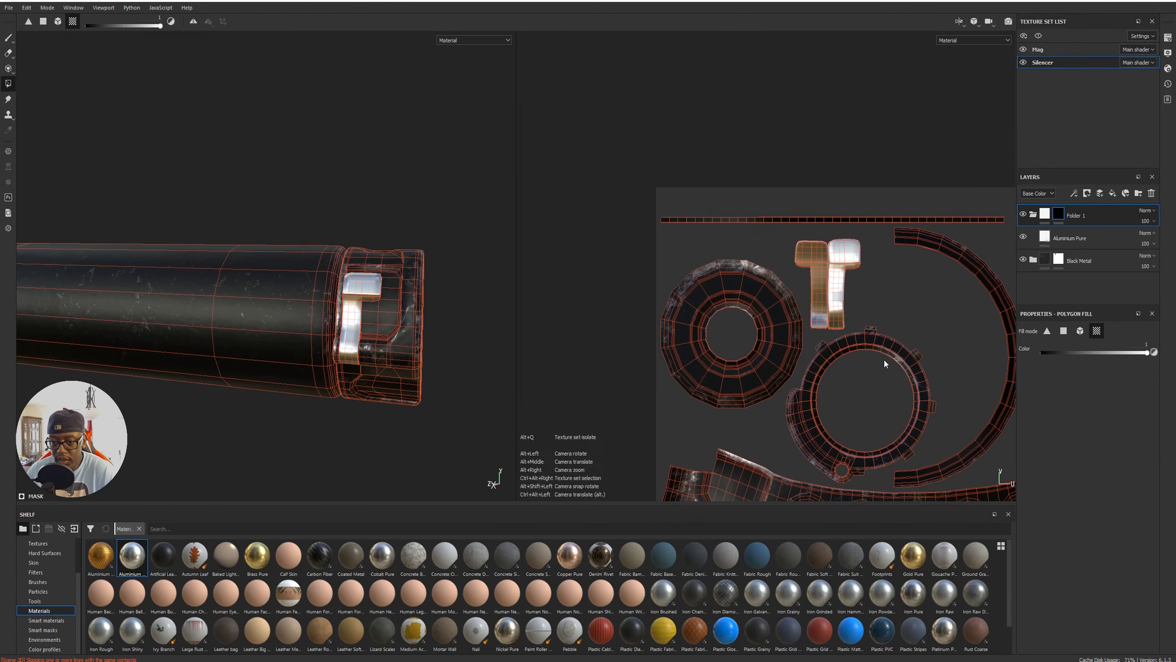
Show only the 3D view, leave mask editing and inspect the aluminium latch and pin on the suppressor's rear ring.
middle_click_drag(884, 361, 832, 201, "alt")
key("F2")
middle_click_drag(798, 316, 756, 252, "alt")
right_click_drag(755, 253, 606, 200, "alt")
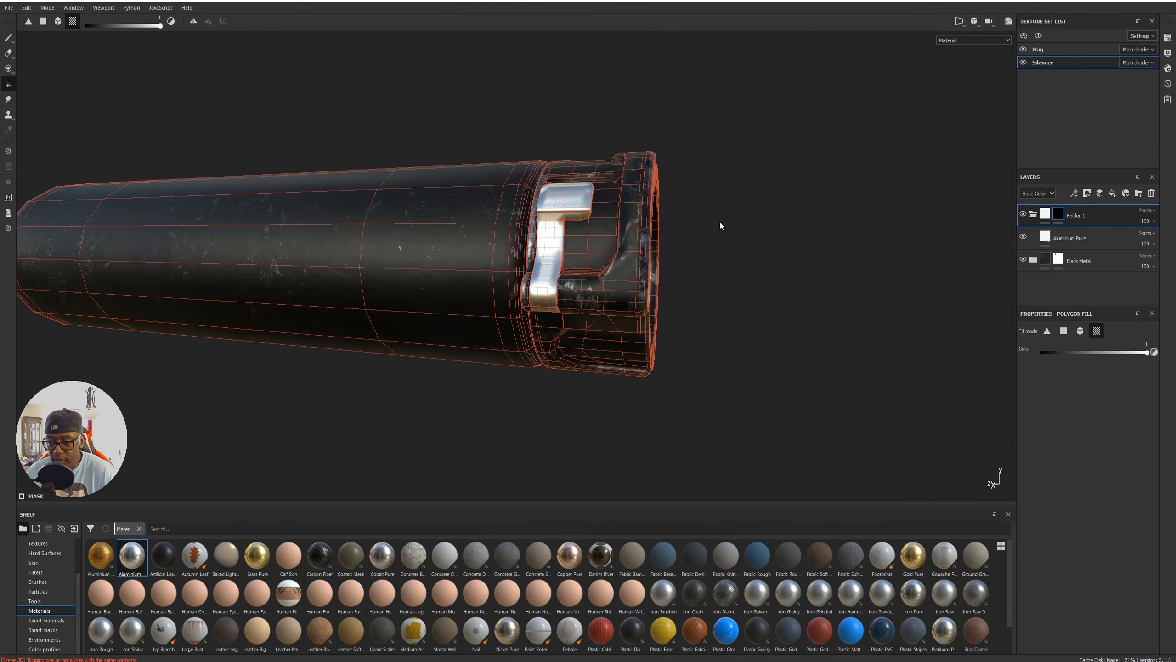
middle_click_drag(720, 223, 839, 290, "alt")
left_click(1043, 216)
right_click_drag(919, 292, 911, 339, "alt")
left_click_drag(726, 374, 862, 365, "alt")
middle_click_drag(862, 365, 782, 334, "alt")
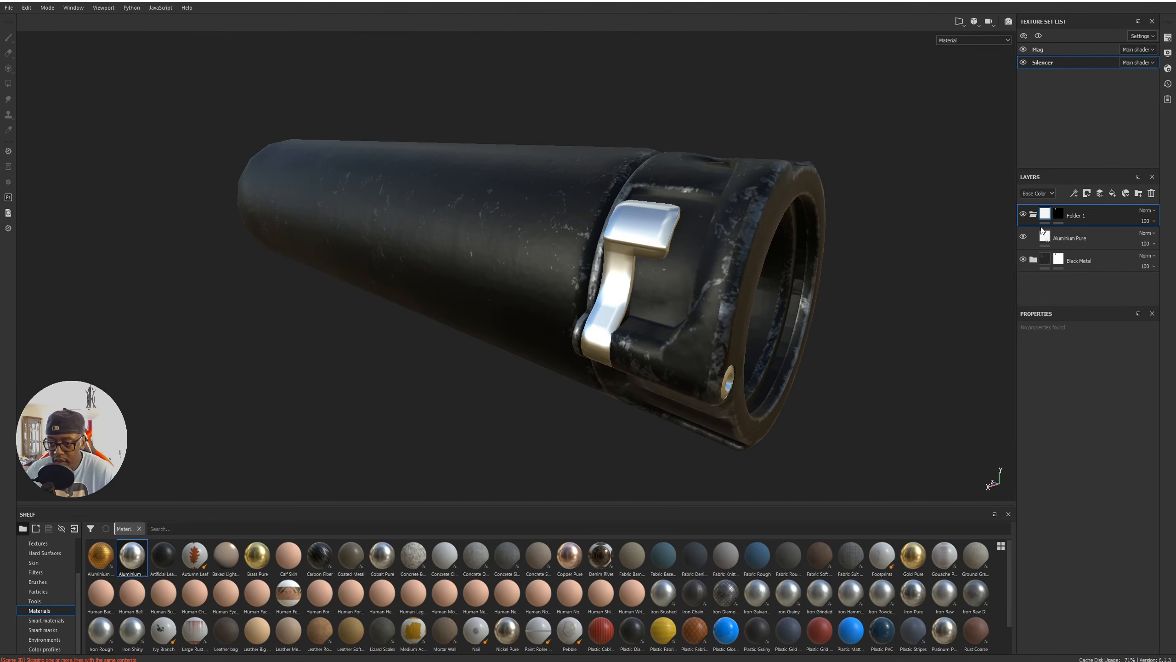
Enable the height and normal channels on the Aluminium Pure fill layer.
left_click(1054, 240)
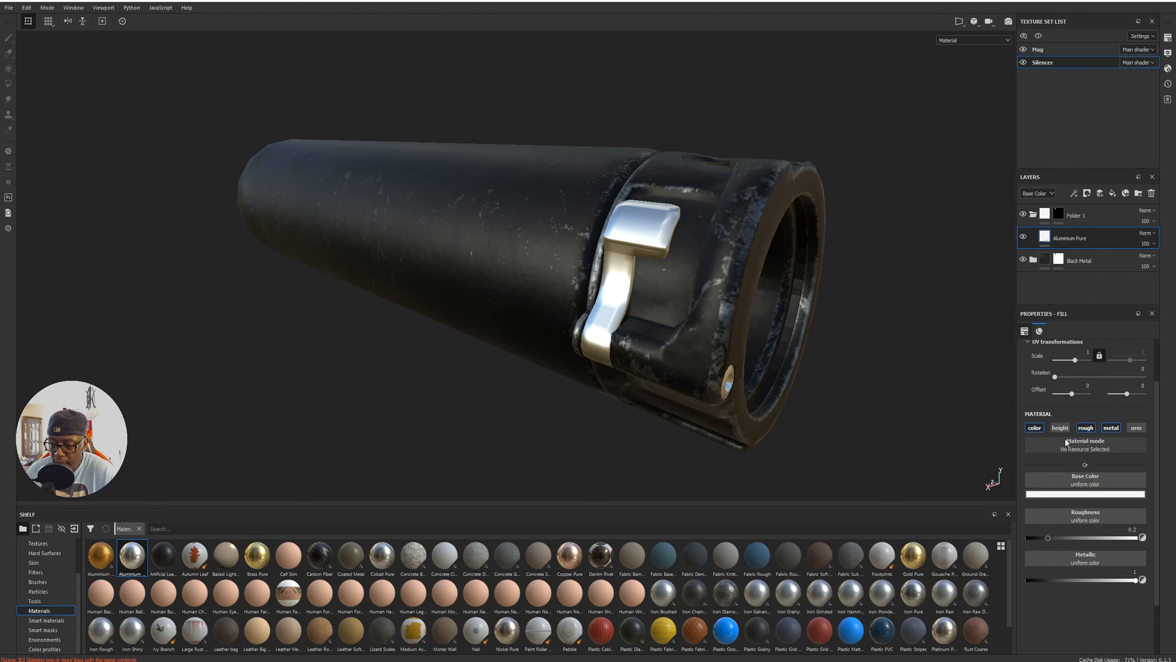
left_click(1062, 428)
left_click(1136, 427)
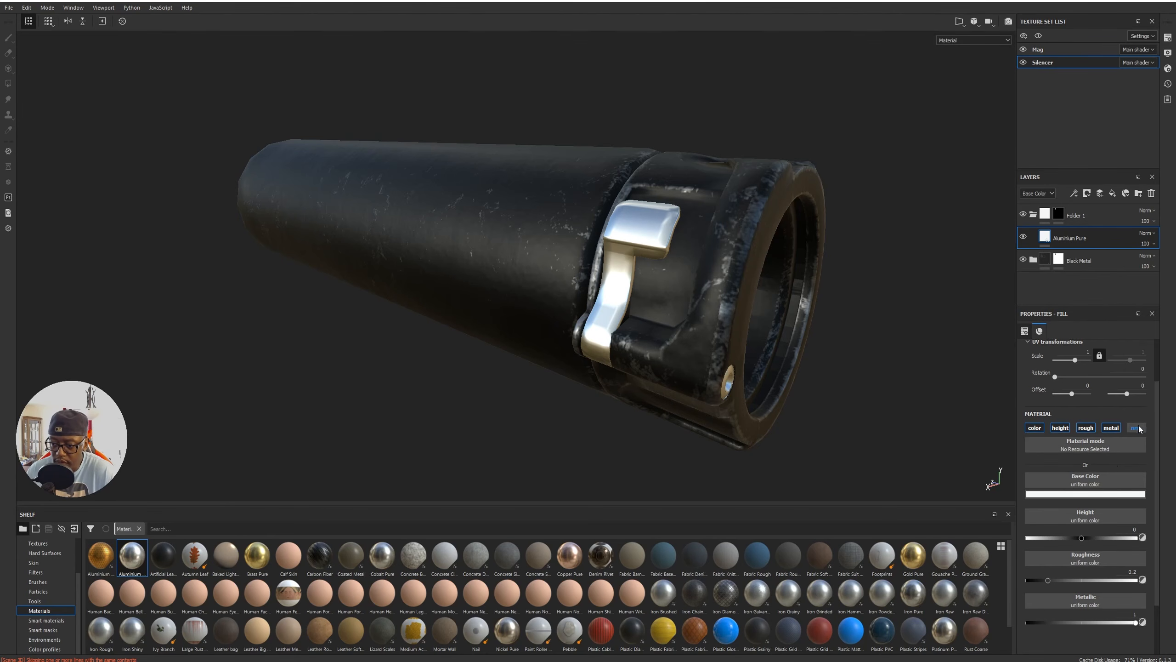
Expand the Black Metal folder and raise the Aluminium Pure fill's roughness to 0.428.
left_click(1033, 261)
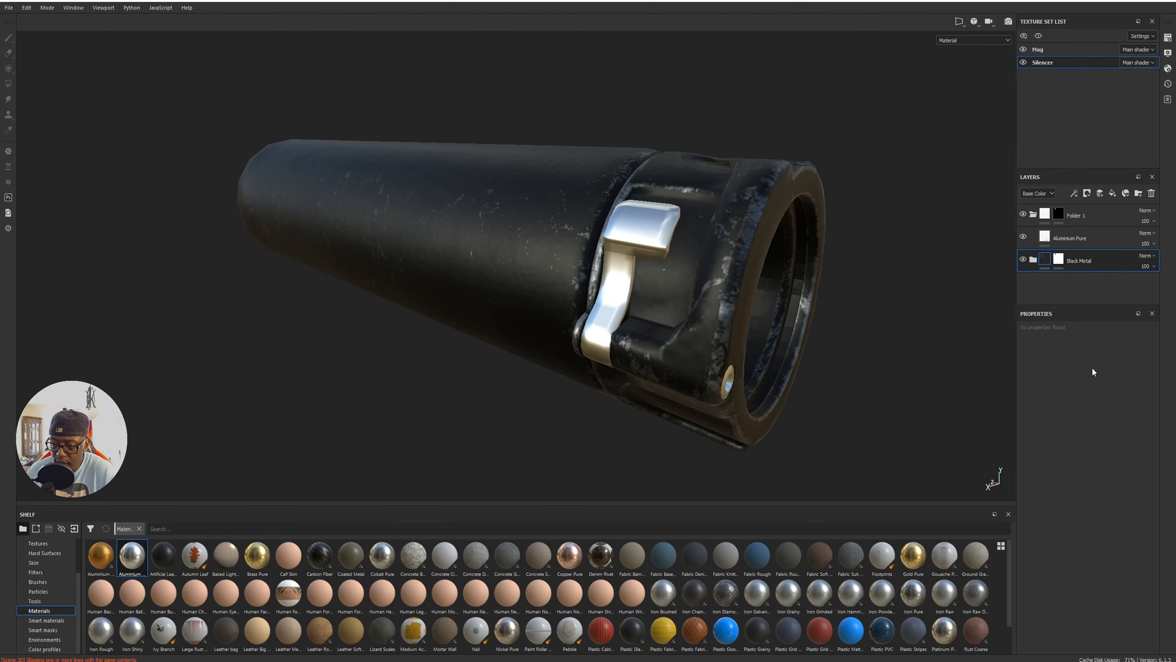
left_click(1033, 261)
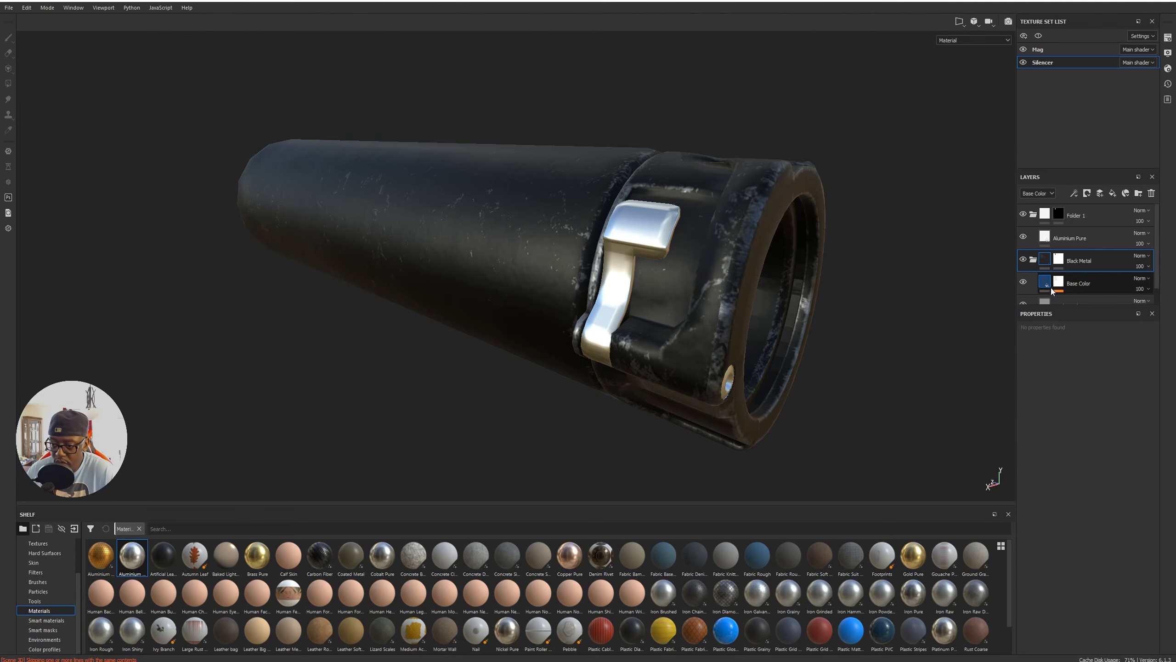
left_click(1049, 288)
left_click(1067, 238)
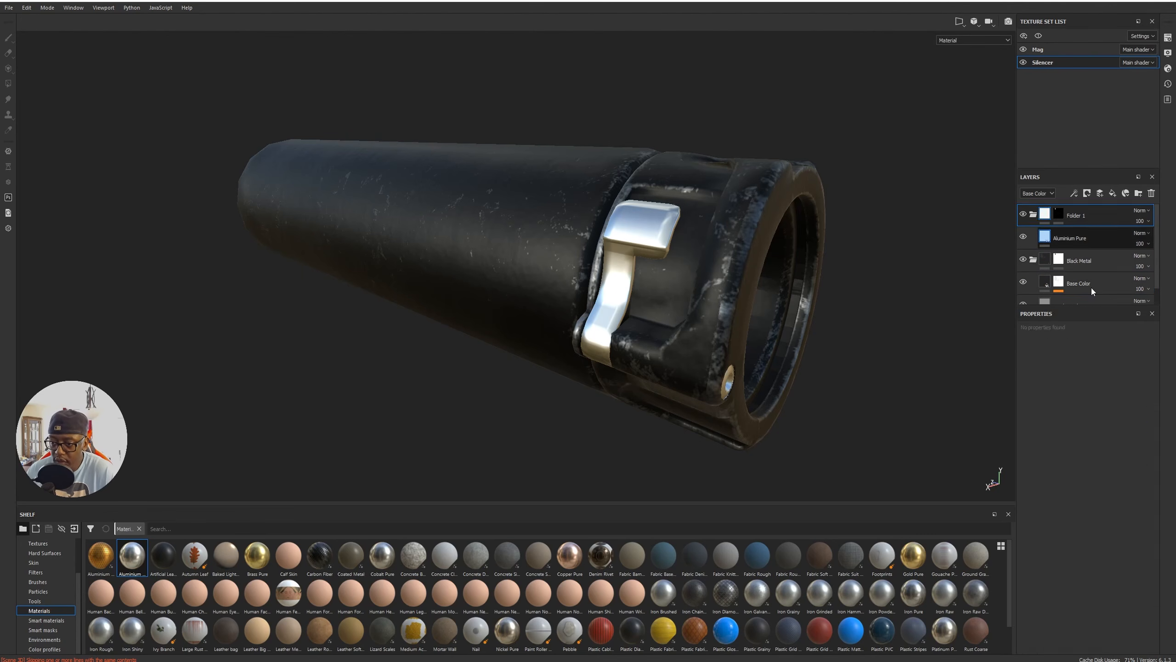
key("alt")
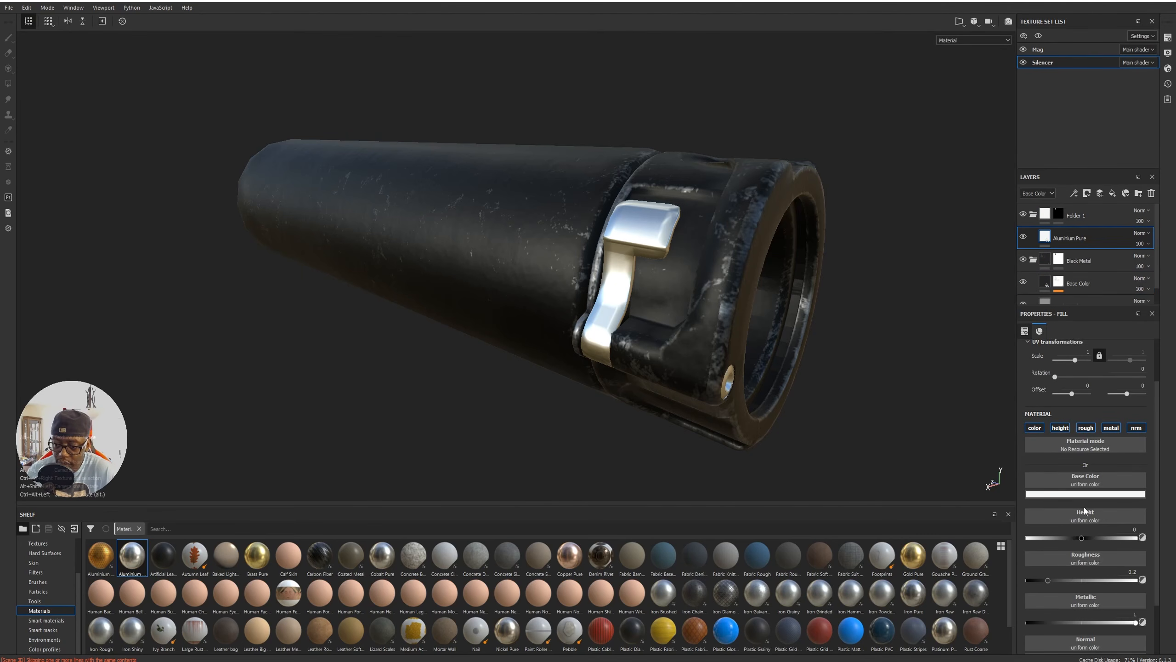
left_click(1069, 581)
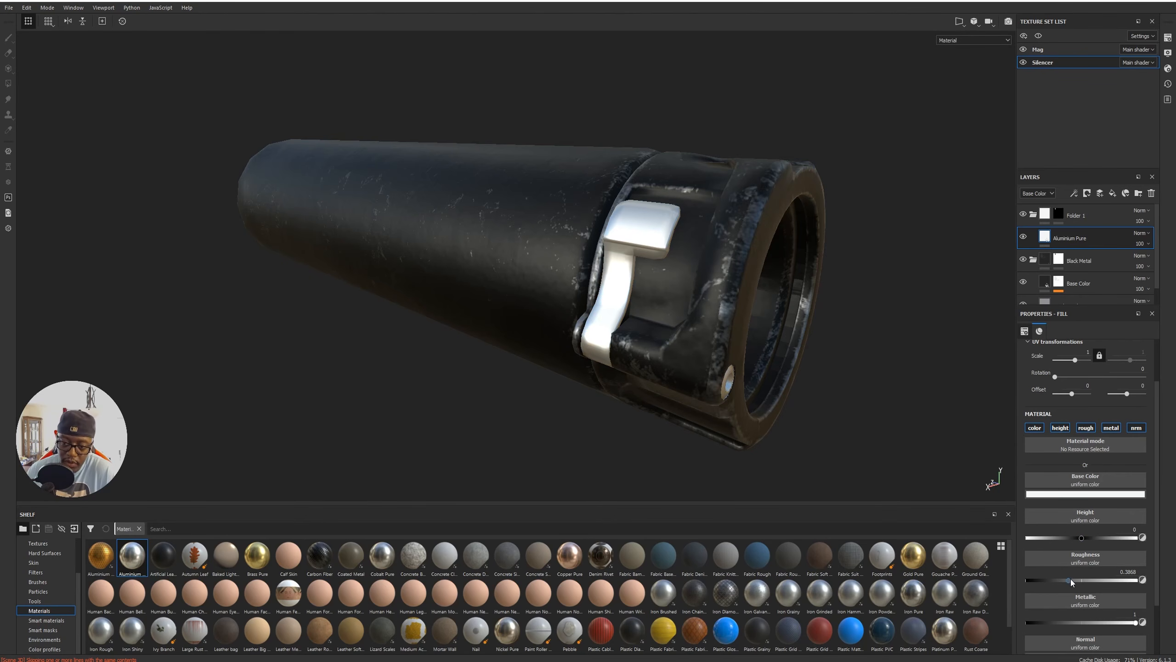
Darken Aluminium Pure's base color to a grey of about 0.138 and set its roughness to 0.463.
left_click(1084, 494)
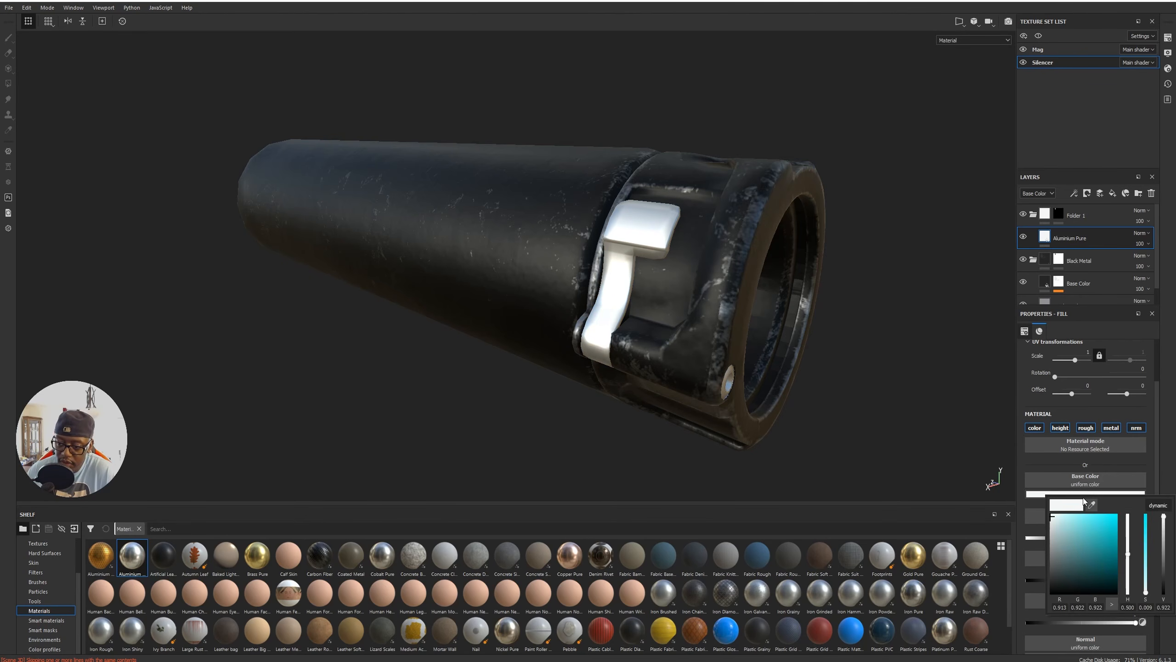
left_click_drag(1164, 523, 1166, 564)
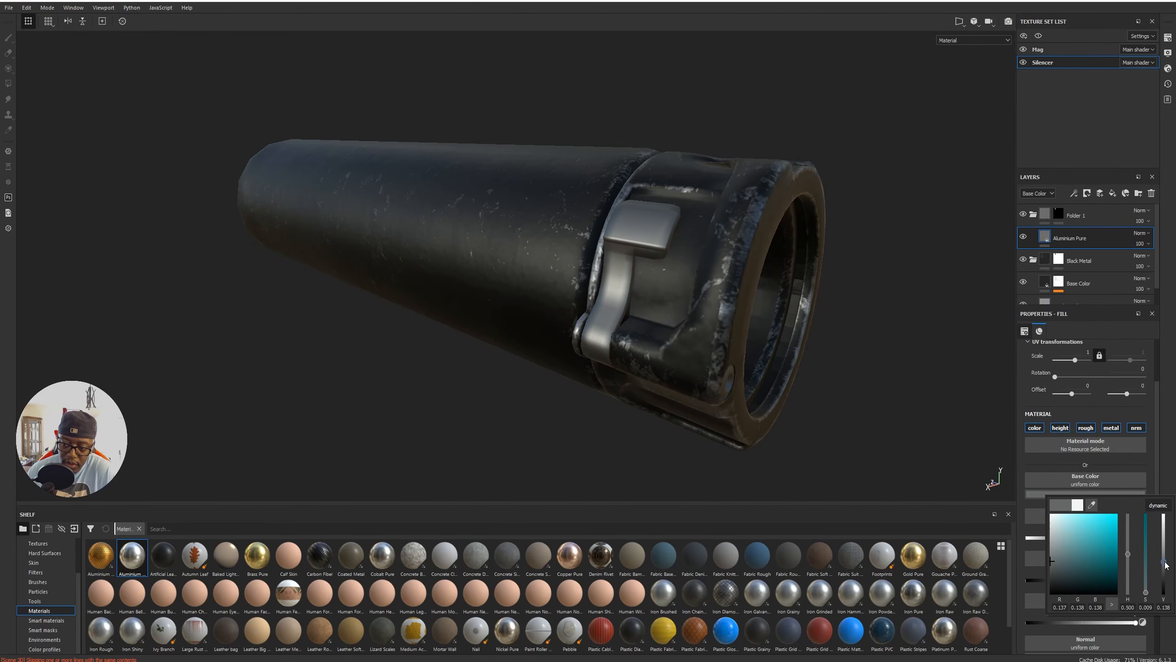
left_click_drag(593, 260, 722, 273, "alt")
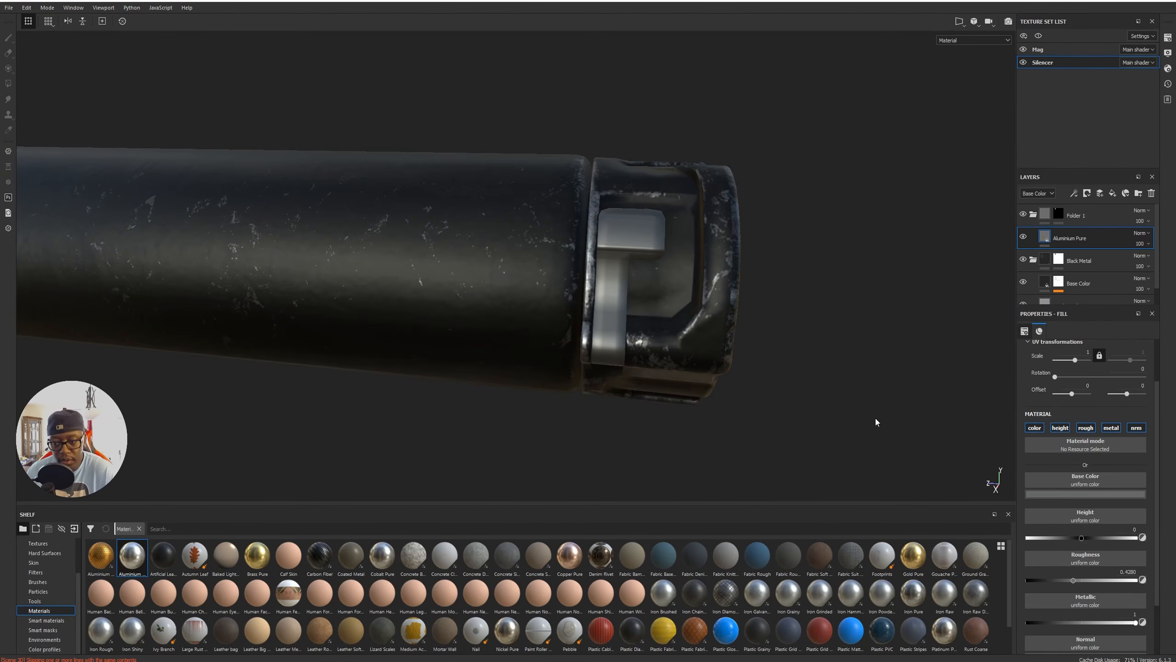
left_click_drag(1073, 585, 1077, 582)
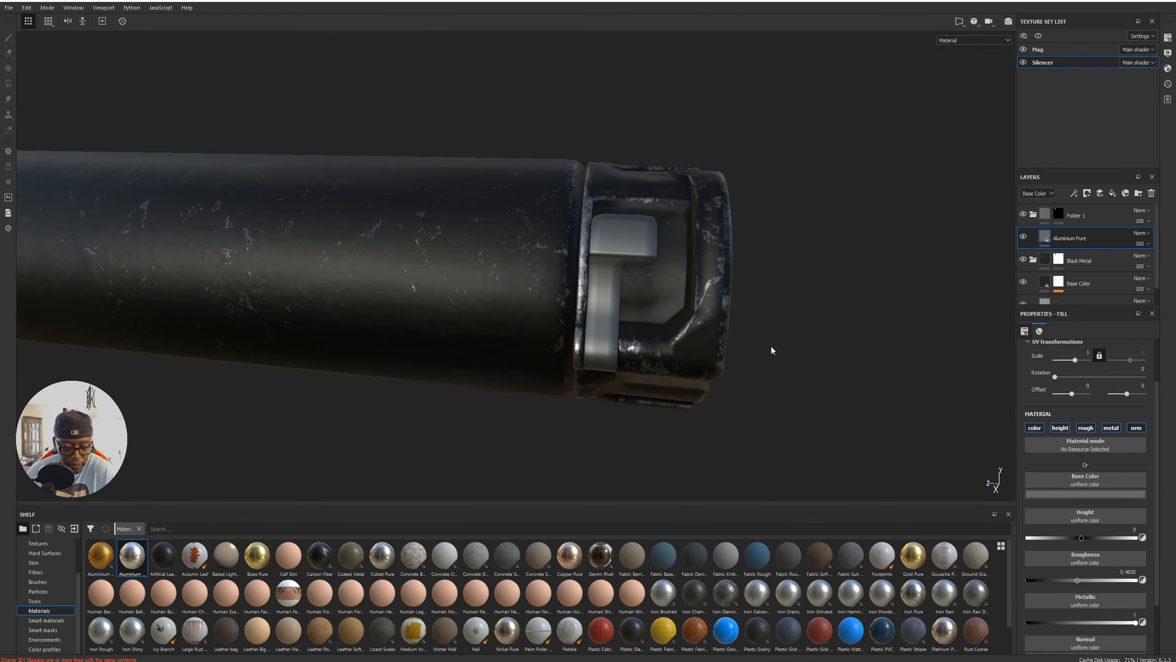
Switch to the browser to compare the latch lever with the SureFire suppressor reference photo, and return to Substance Painter.
key("alt+Tab")
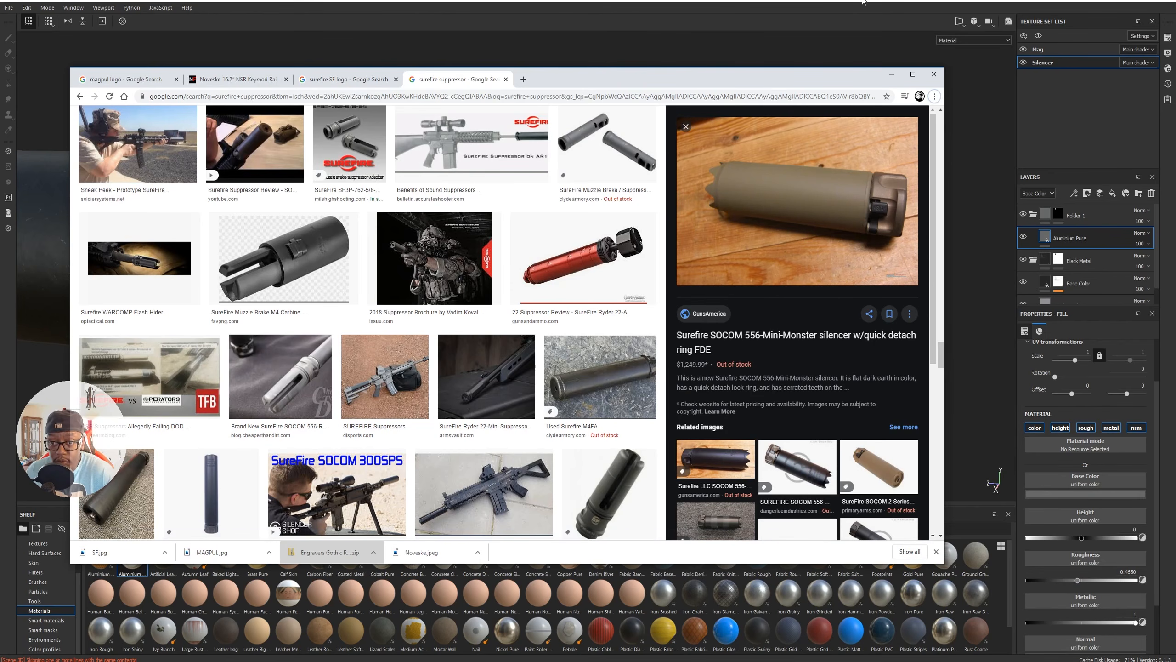
key("alt+Tab")
mouse_move(666, 317)
left_mouse_down("alt")
mouse_move(760, 338)
mouse_move(829, 312)
left_mouse_up("alt")
key("alt+Tab")
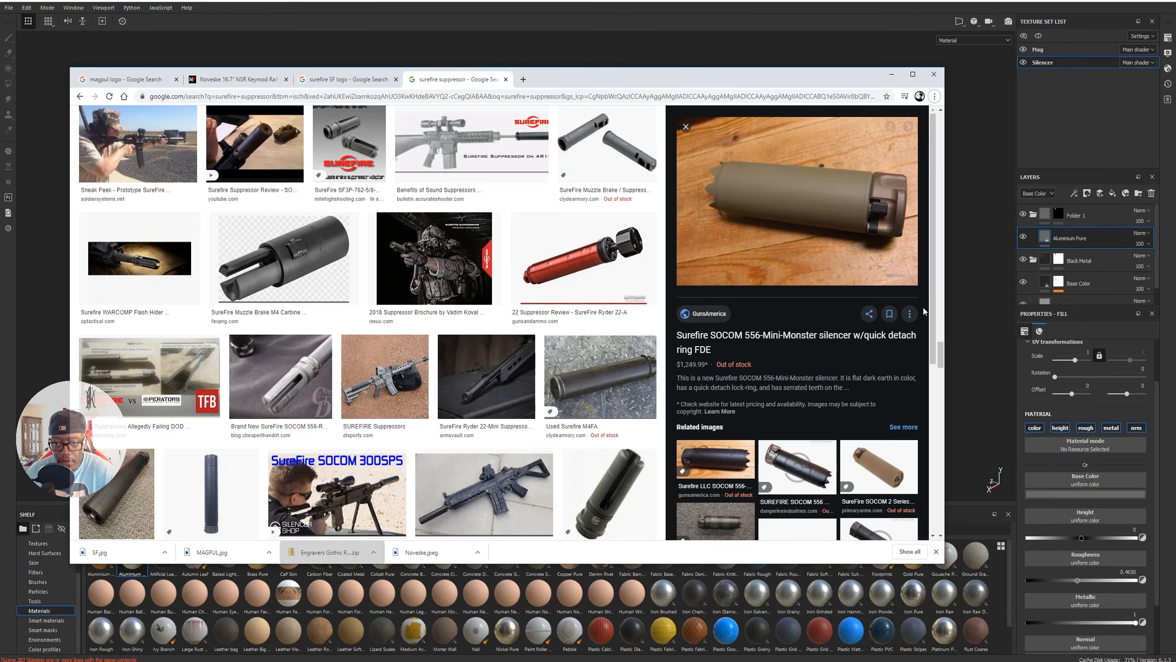
key("alt+Tab")
Examine the suppressor's whole UV layout beside the model and return to a 3D-only view of the latch.
key("F1")
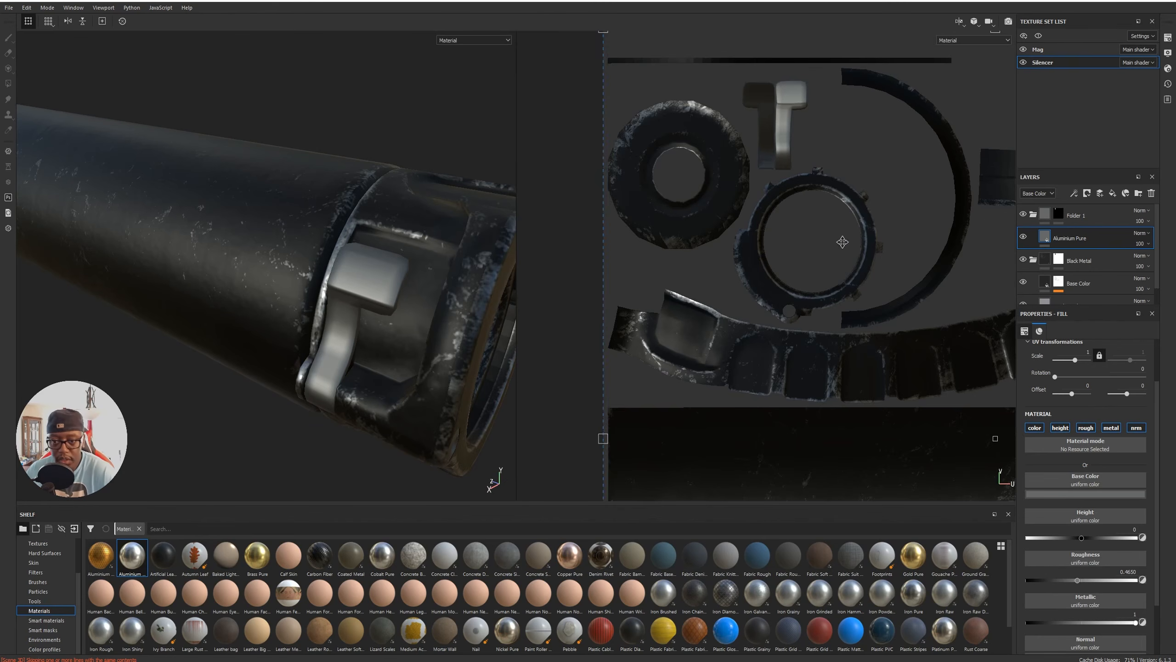
scroll(741, 193, "up", 4)
key("f")
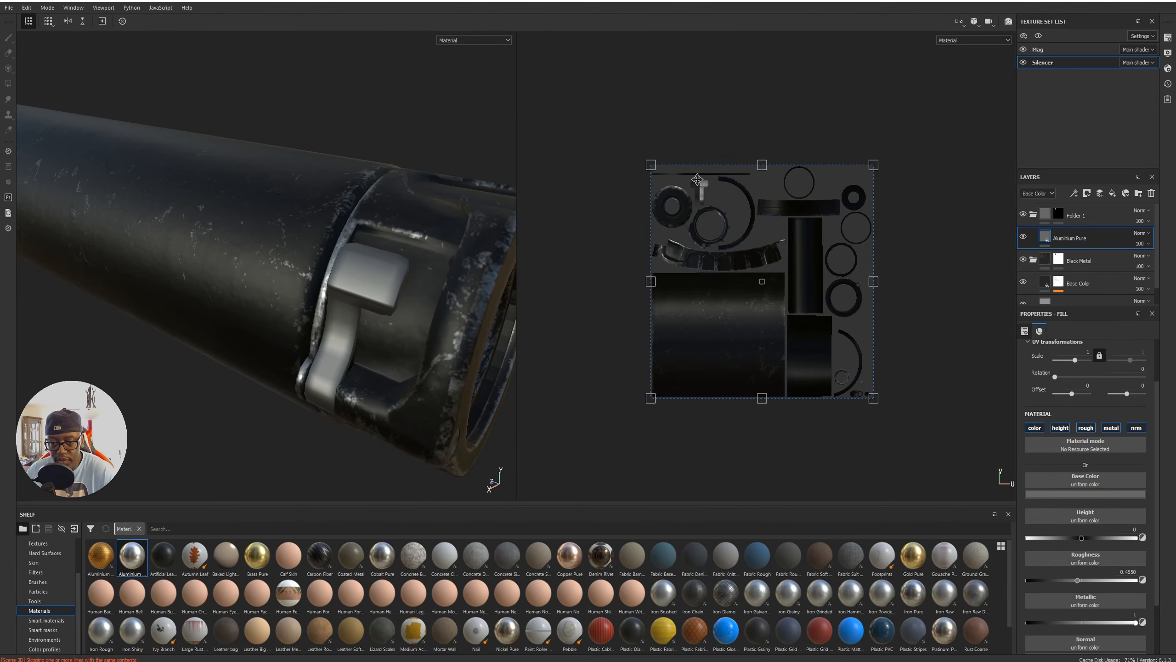
key("alt+Tab")
key("alt+Tab")
double_click(867, 0)
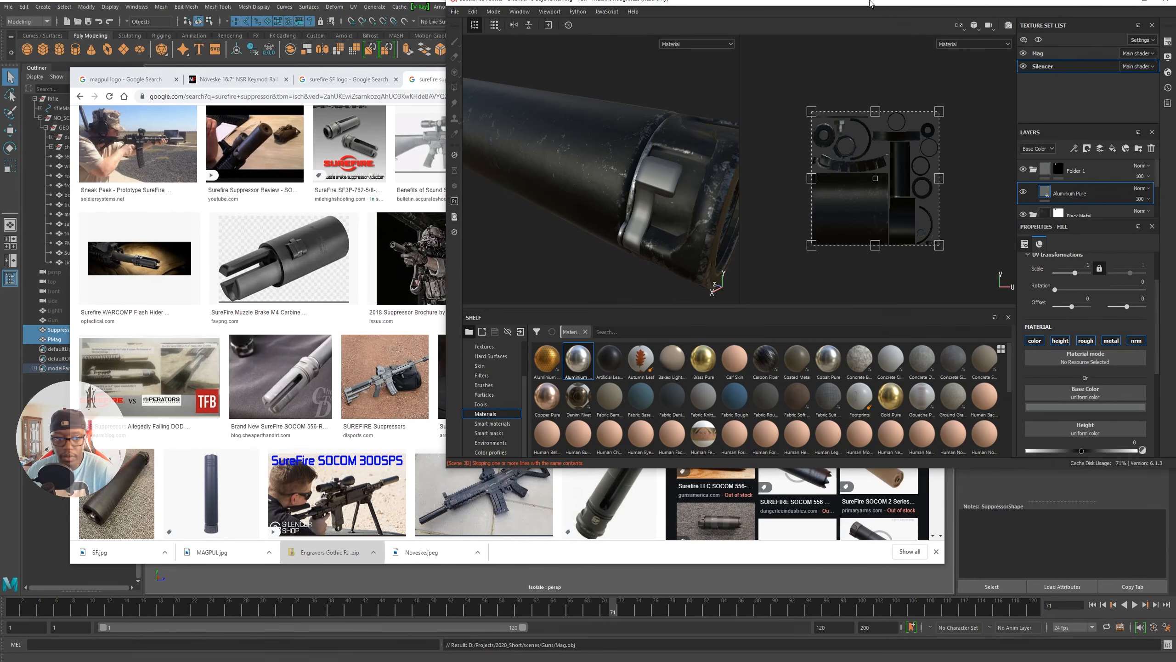
left_click(1144, 5)
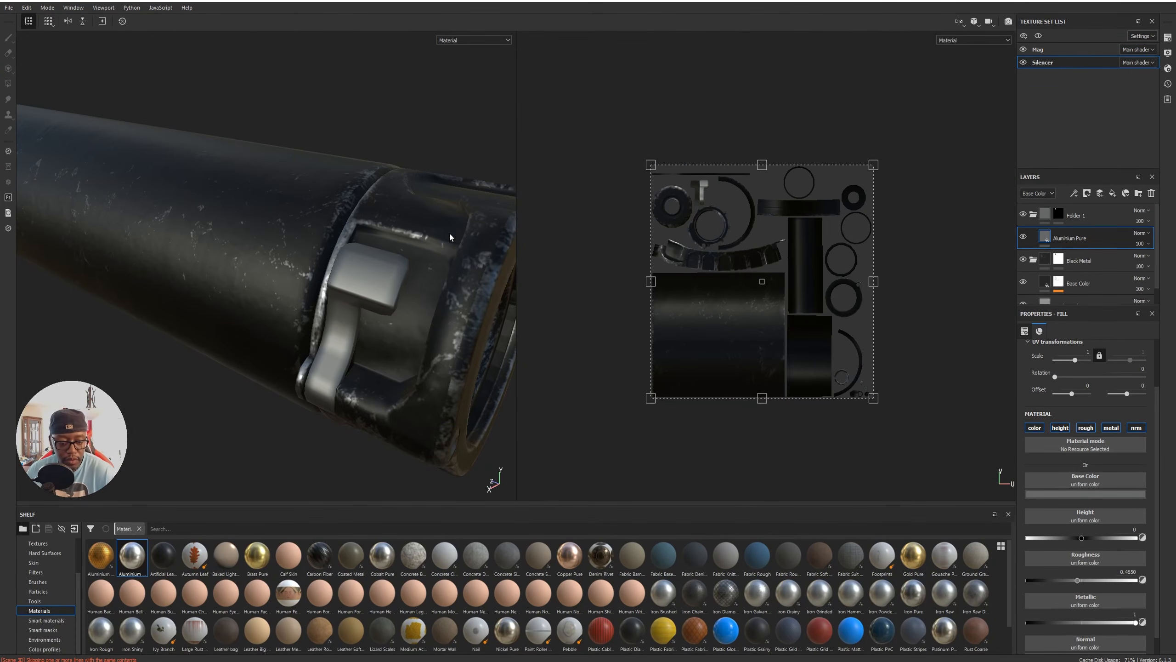
key("F2")
left_click_drag(760, 273, 798, 249, "alt")
left_click_drag(770, 302, 753, 304, "alt")
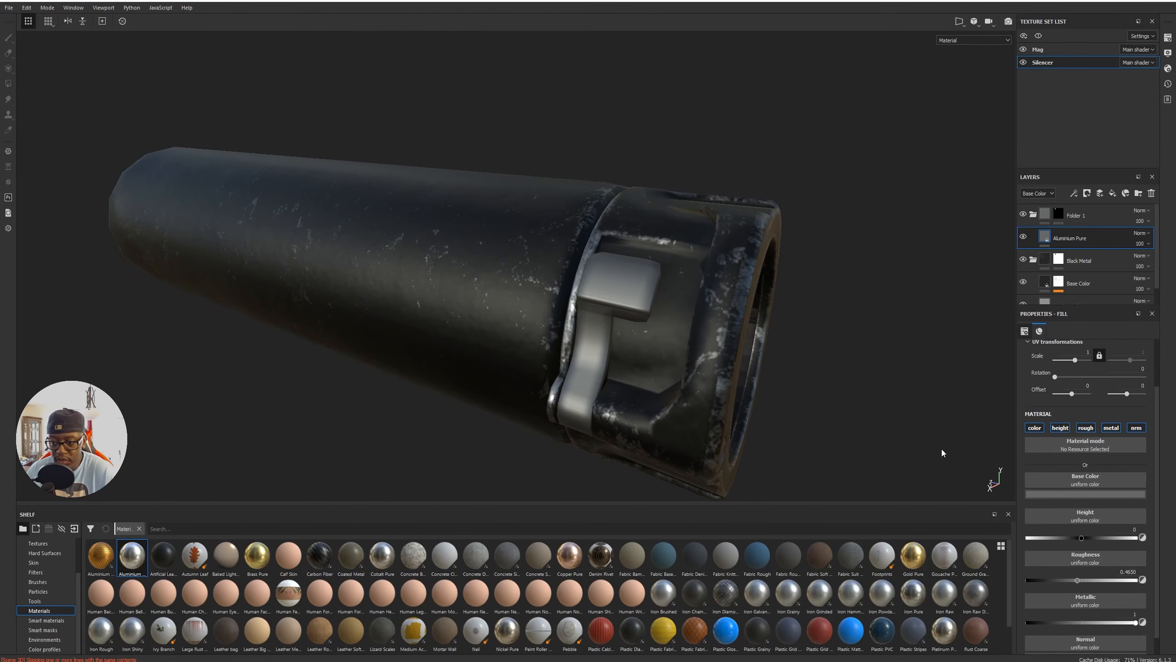
Try tri-planar projection on Black Metal's Base Color fill and switch it back to UV projection.
left_click(1065, 288)
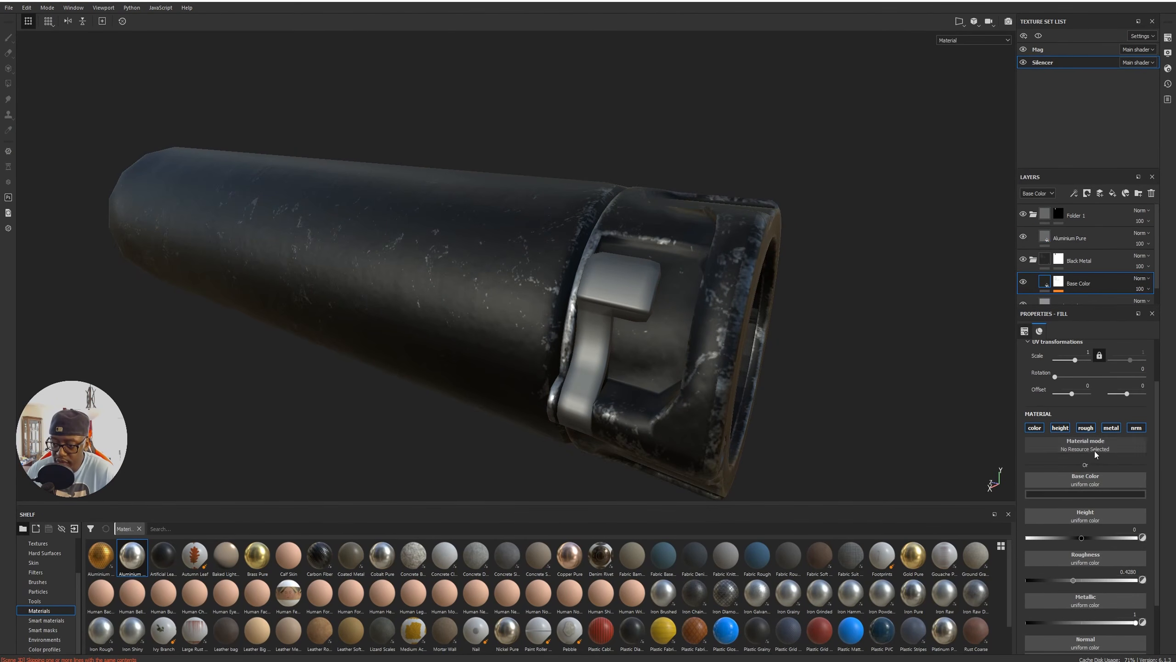
scroll(1093, 429, "up", 2)
left_click(1069, 362)
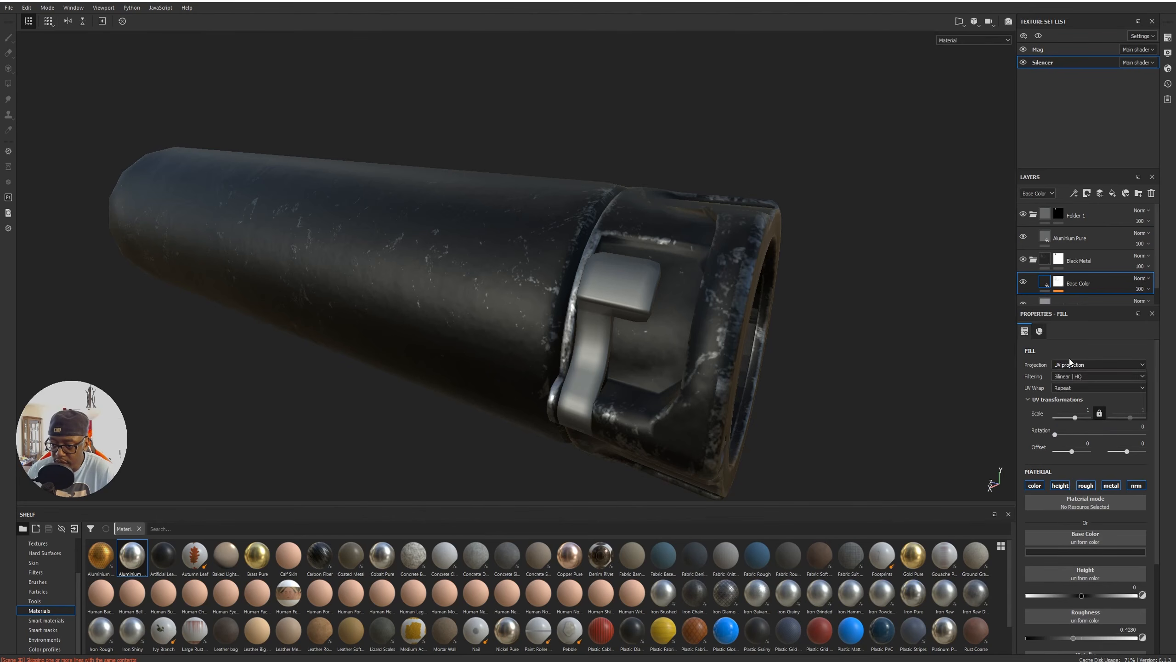
left_click(1072, 374)
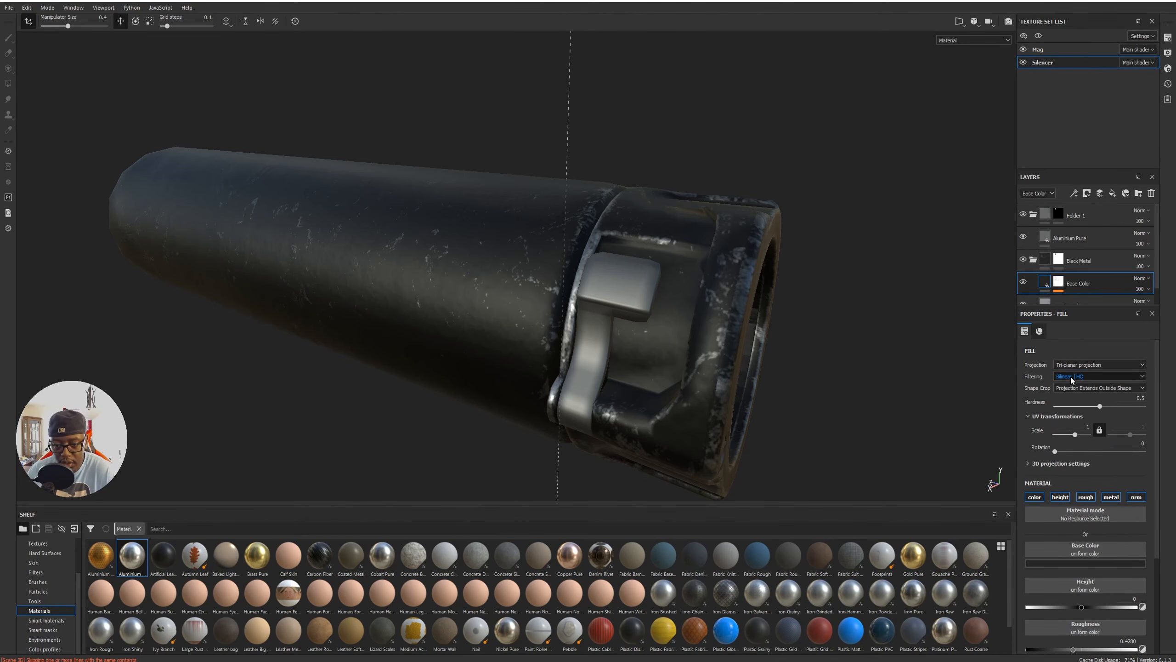
left_click(1094, 365)
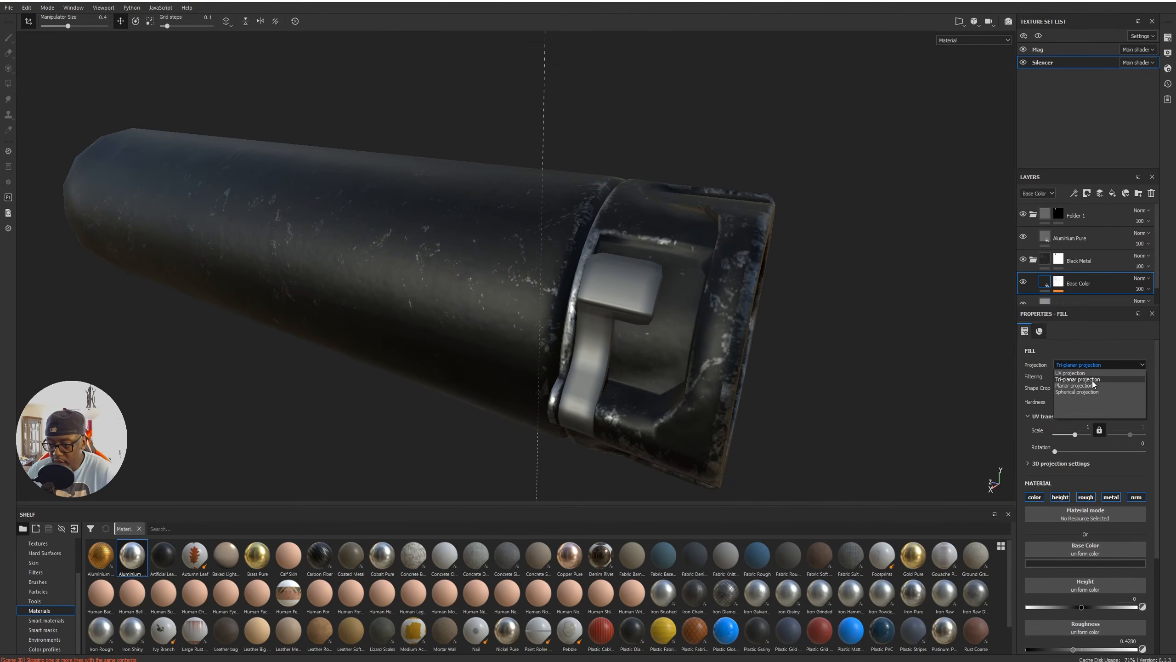
left_click(1085, 373)
Darken the Aluminium Pure base color further to a dark grey and check the latch against the black suppressor body.
left_click_drag(780, 298, 835, 307, "alt")
right_click_drag(783, 304, 440, 282, "alt")
left_click_drag(440, 282, 470, 276, "alt")
left_click(1047, 238)
left_click(1070, 551)
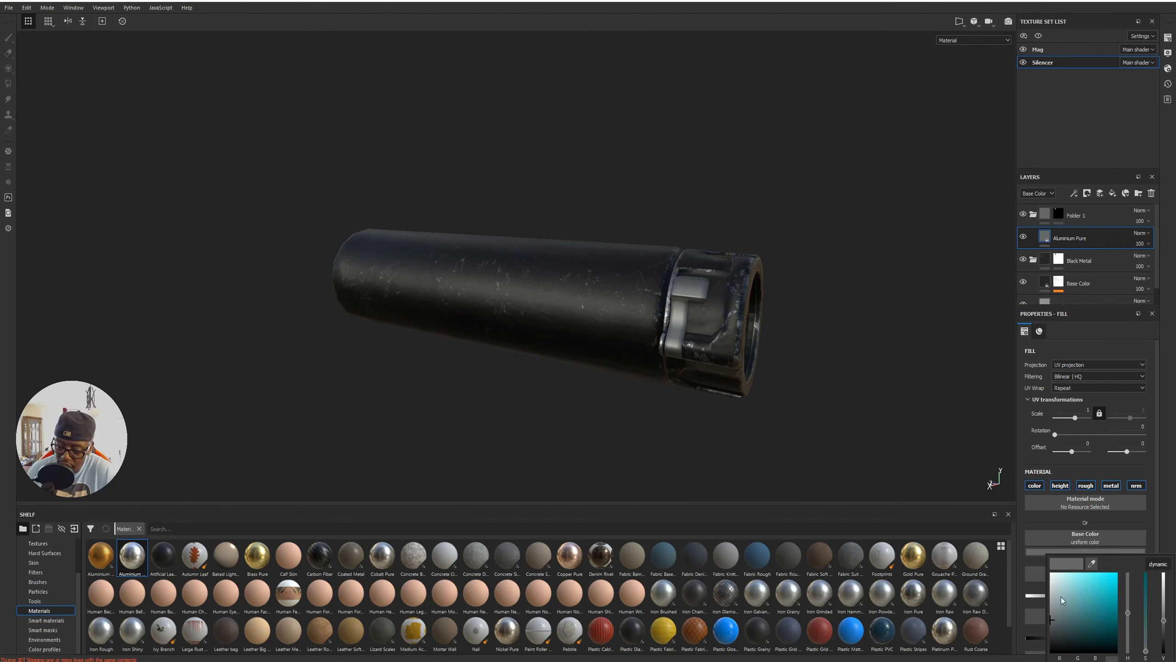
left_click_drag(1166, 624, 1165, 636)
left_click_drag(713, 308, 653, 336, "alt")
left_click_drag(793, 330, 775, 241, "alt")
scroll(1081, 577, "down", 2)
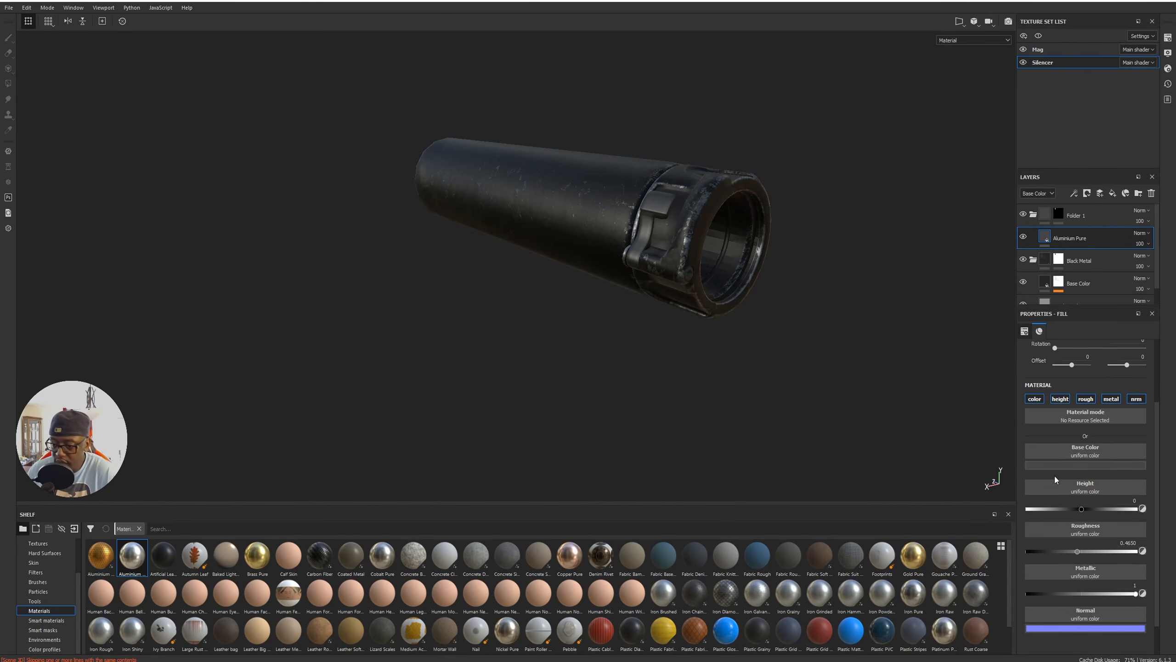
left_click_drag(705, 229, 609, 325, "alt")
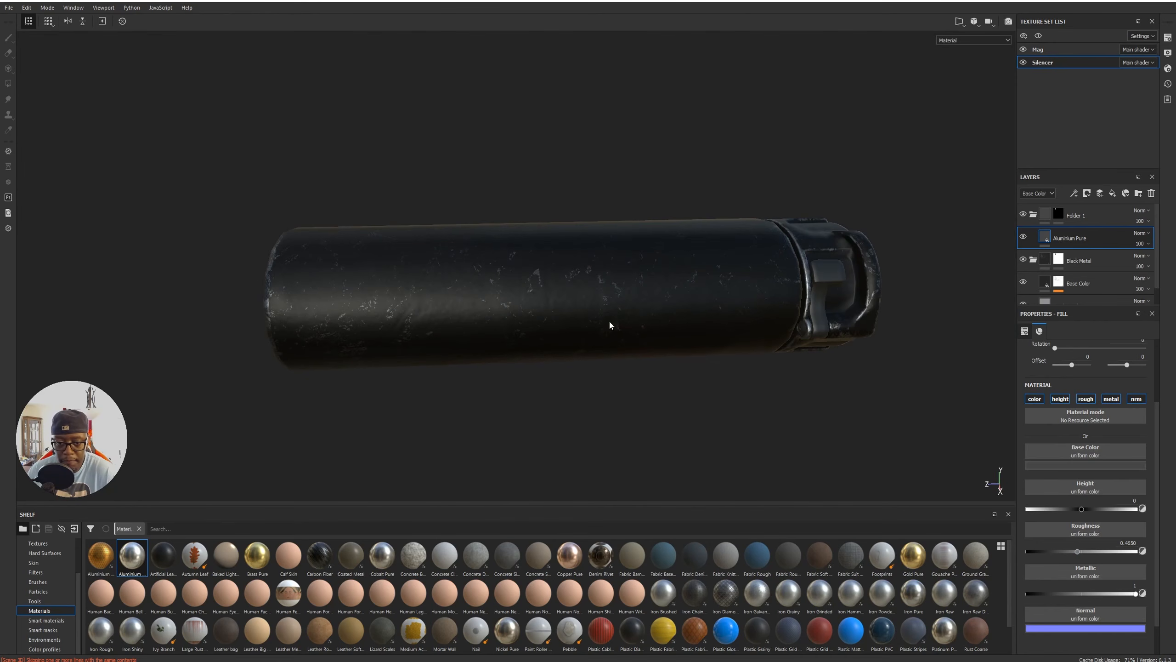
Apply the Stains Scratched smart mask to Black Metal's Base Color layer and set its Mask Editor's Global Invert to True.
left_click(43, 629)
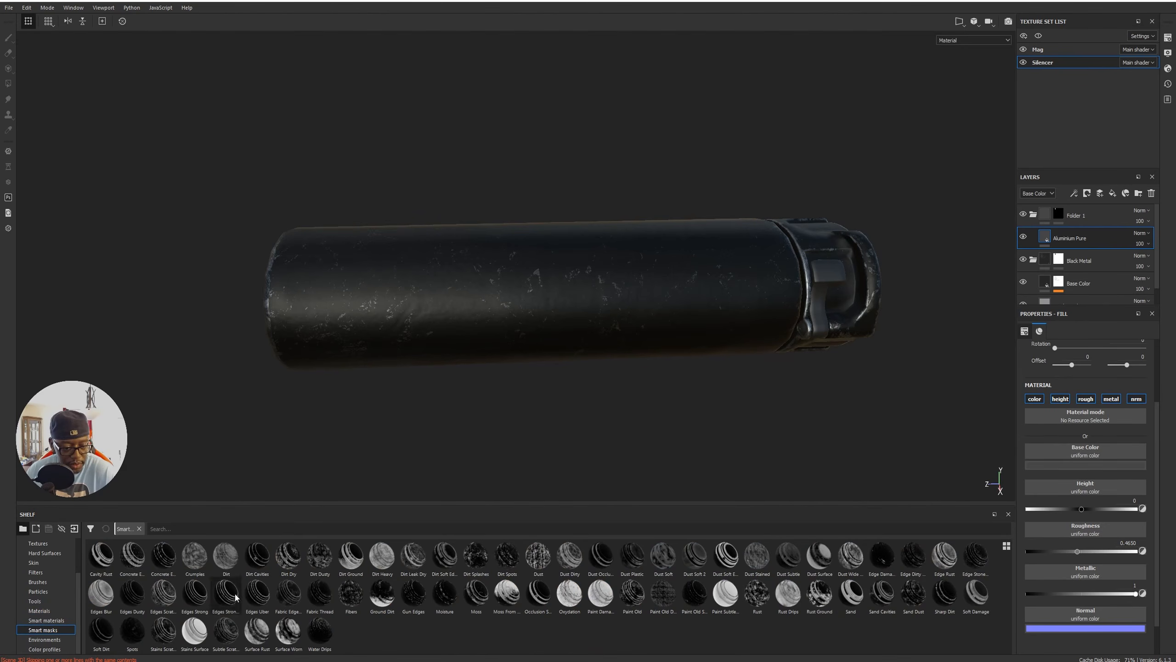
left_click_drag(175, 637, 1062, 286)
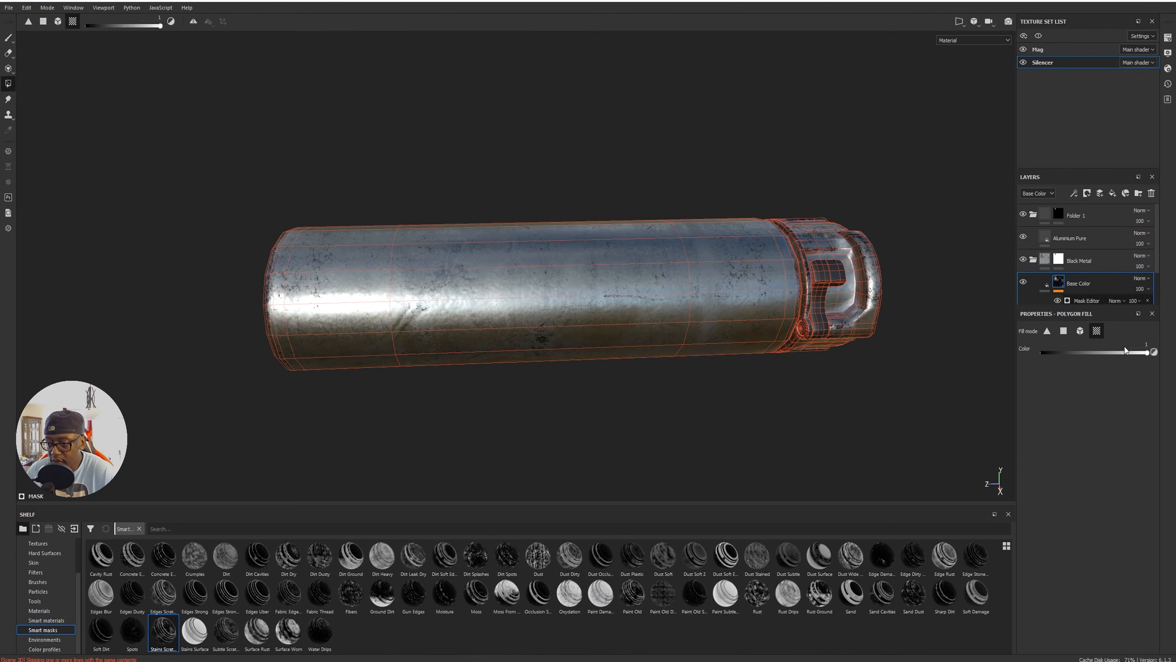
left_click(1090, 301)
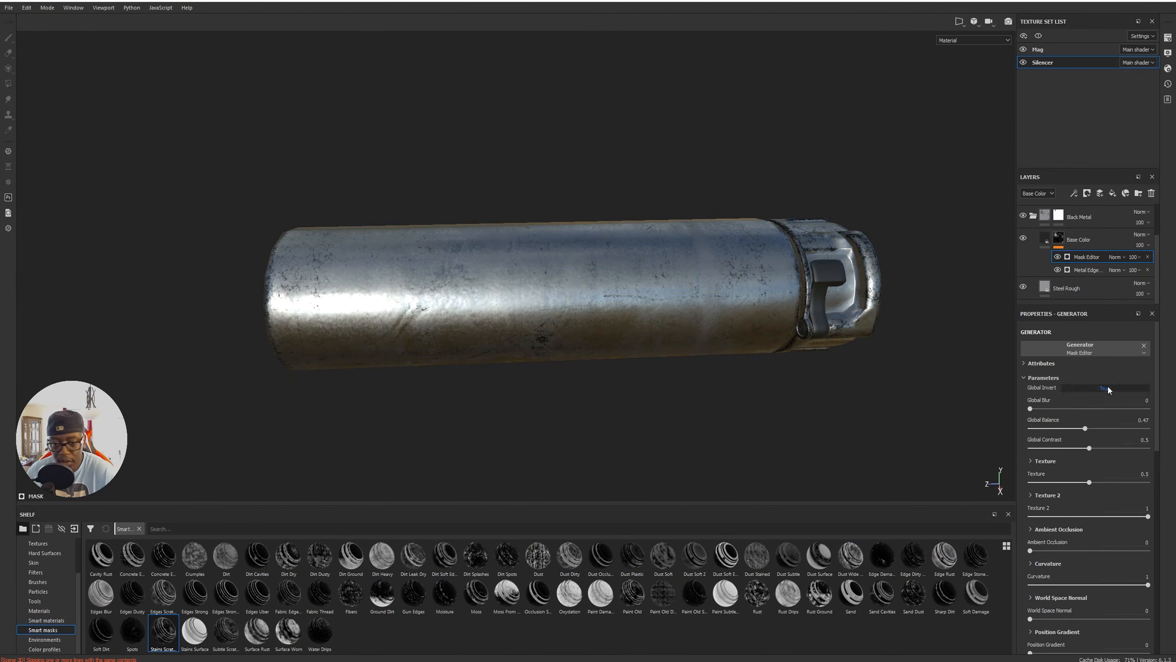
left_click_drag(486, 303, 691, 305, "alt")
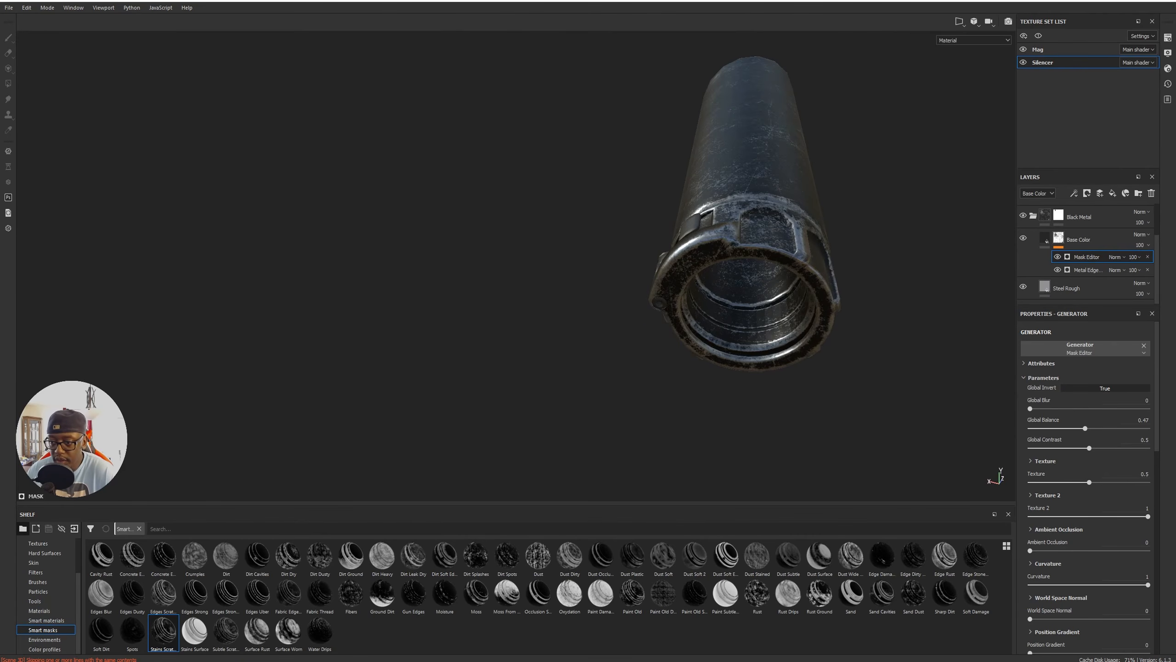
Set the Mask Editor's blending mode to Multiply over the metal edge generator in the Base Color mask.
left_click(1116, 257)
left_click(1125, 303)
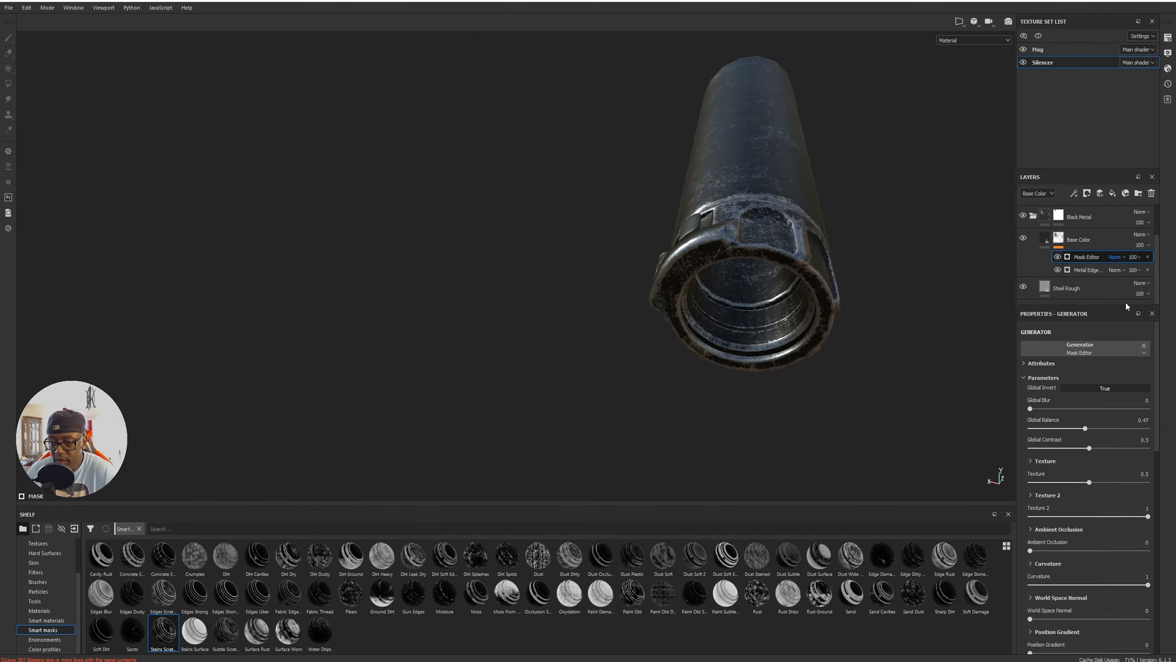
mouse_move(903, 288)
left_mouse_down("alt")
mouse_move(814, 255)
mouse_move(736, 330)
mouse_move(909, 301)
left_mouse_up("alt")
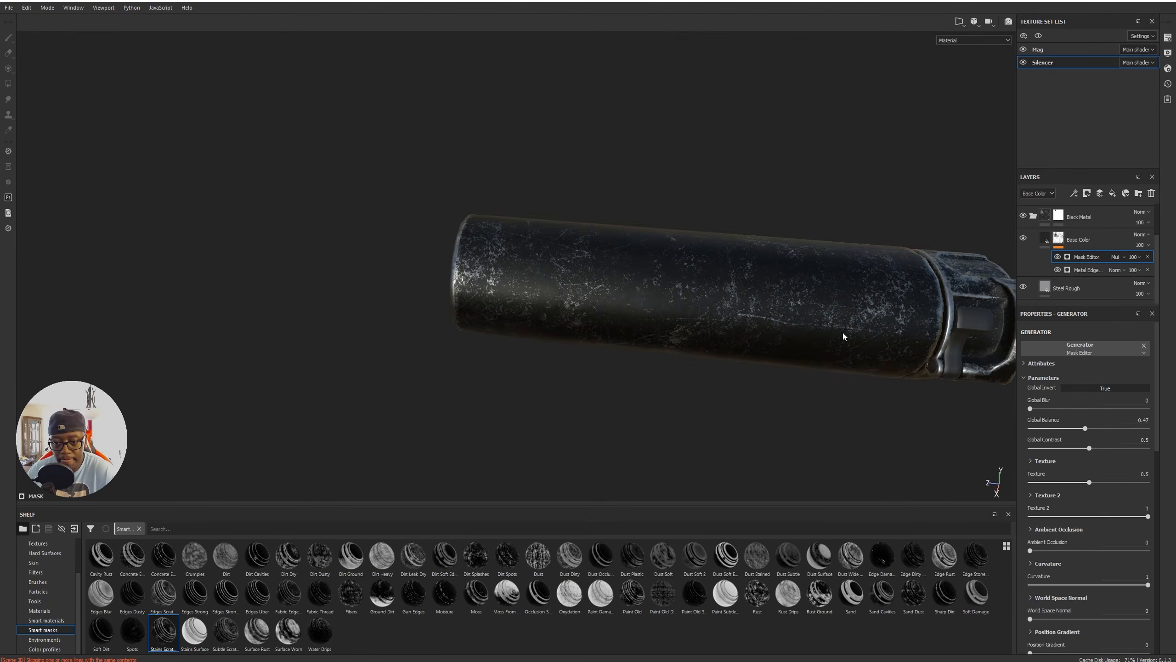
middle_click_drag(842, 334, 790, 271, "alt")
Set the Mask Editor's Curvature to 0.09, Texture to 0.56 and Texture 2 to 0.77.
left_click_drag(1148, 585, 1064, 585)
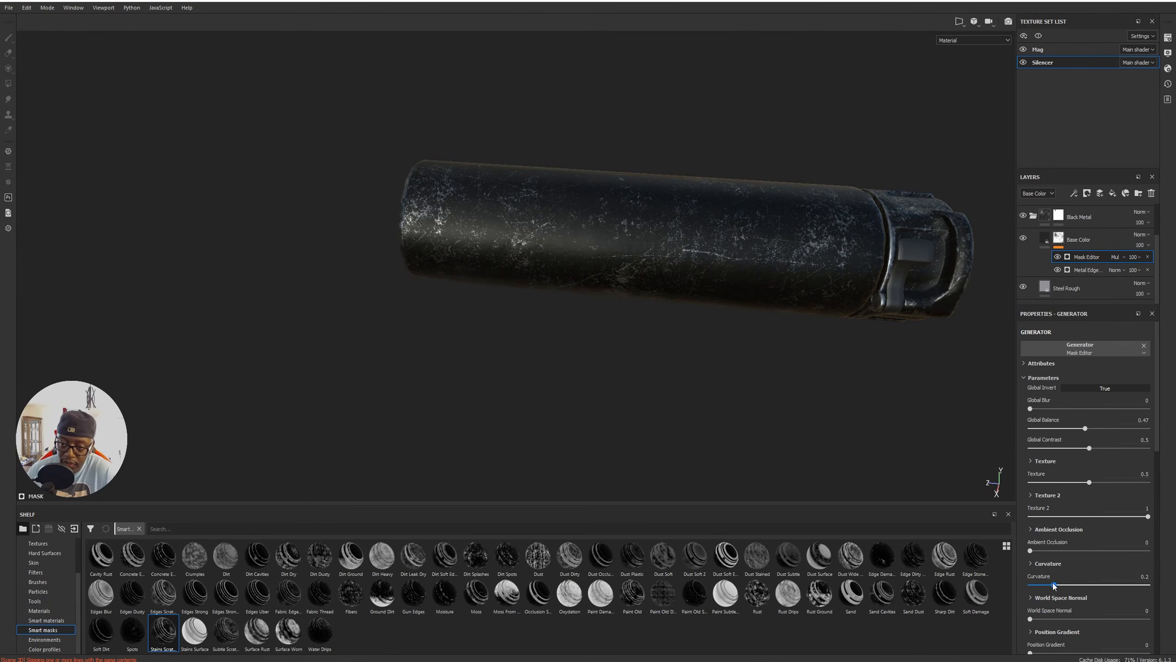
left_click_drag(1058, 584, 1041, 585)
key("f")
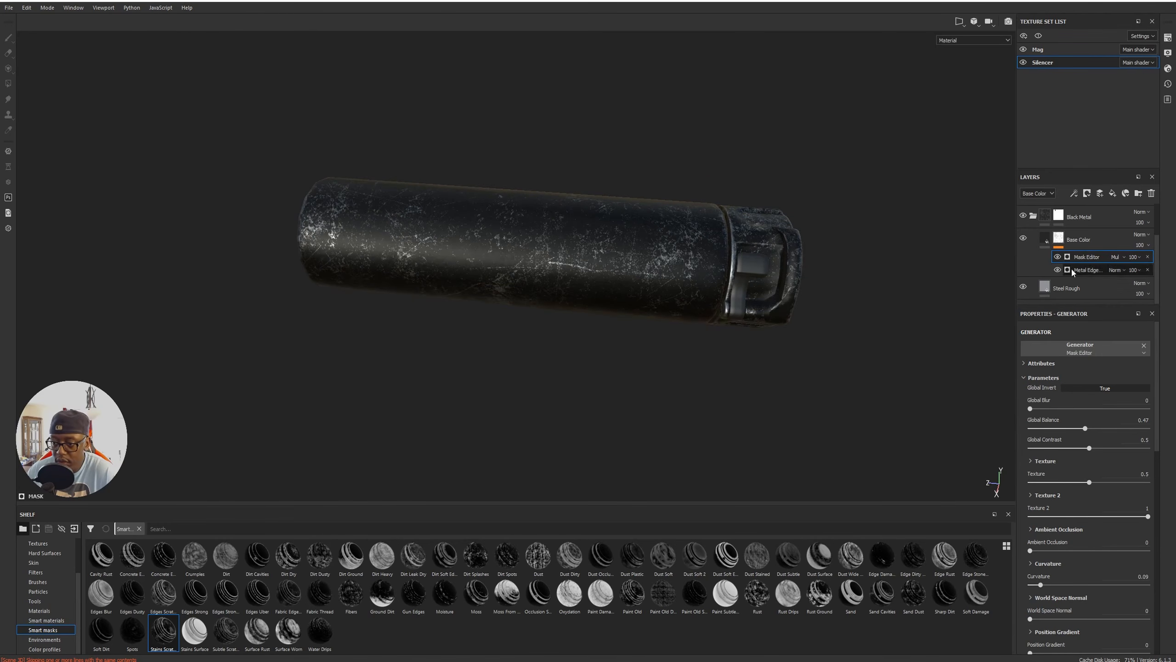
left_click_drag(1090, 483, 1096, 484)
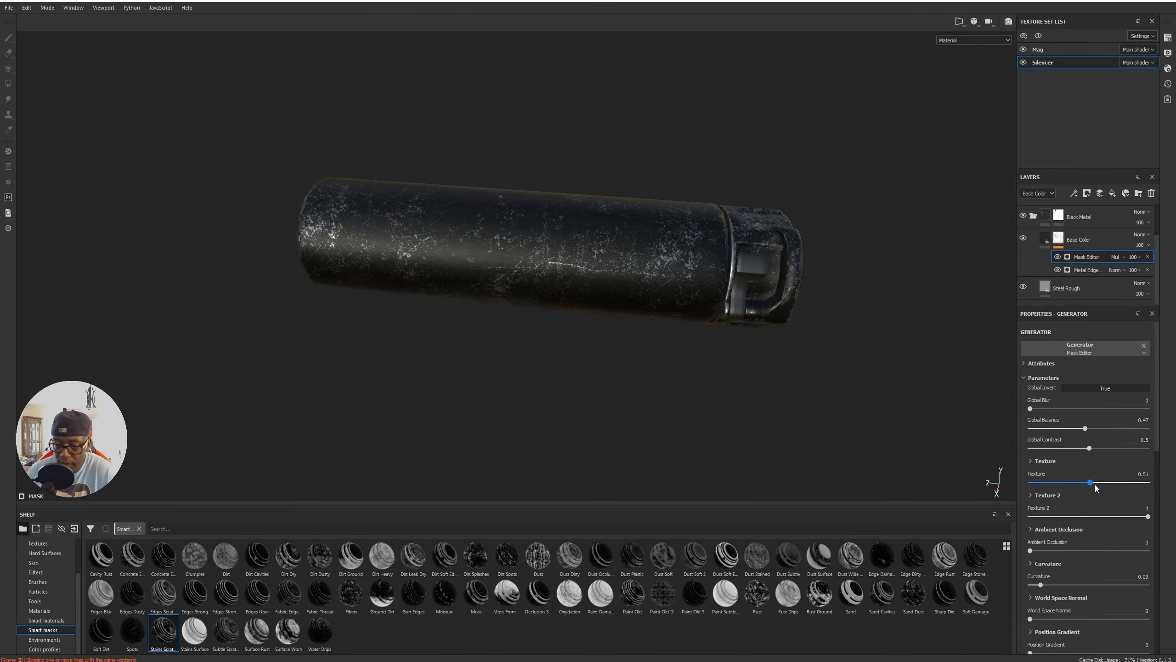
left_click_drag(1148, 516, 1118, 524)
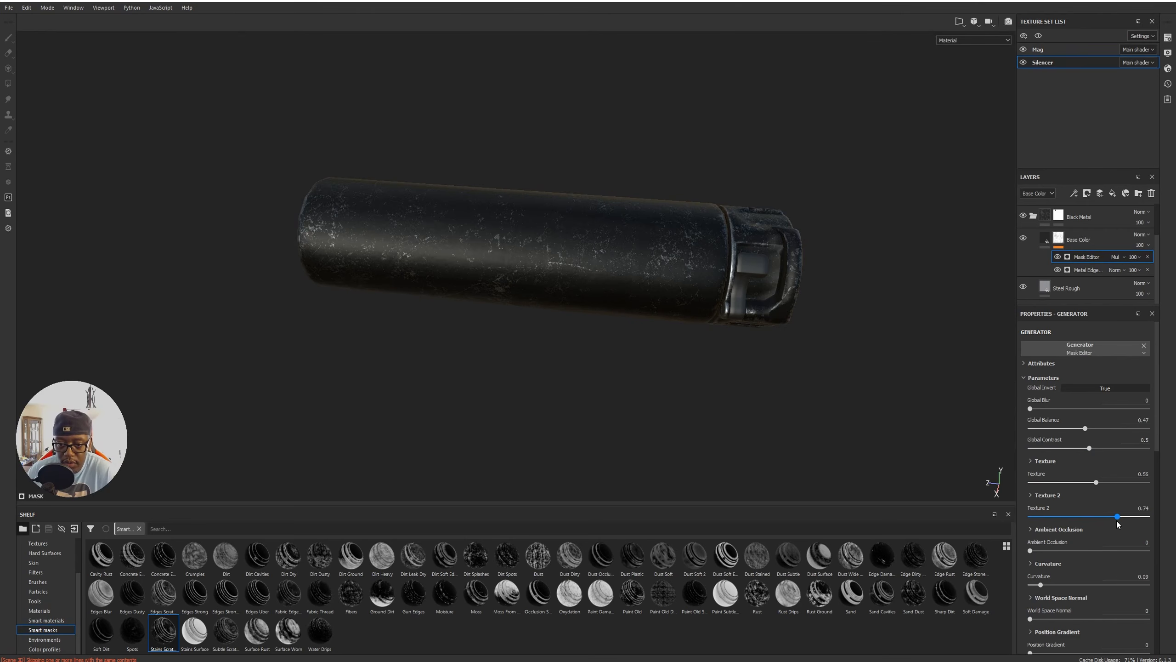
left_click_drag(1121, 523, 1120, 522)
Randomize the seed of the Mask Editor's secondary texture, Grunge Scratches Dirty, and check the scratches on both sides of the suppressor.
left_click_drag(722, 264, 417, 297, "alt")
left_click_drag(855, 278, 602, 287, "alt")
left_click_drag(898, 275, 626, 287, "alt")
middle_click_drag(625, 288, 457, 275, "alt")
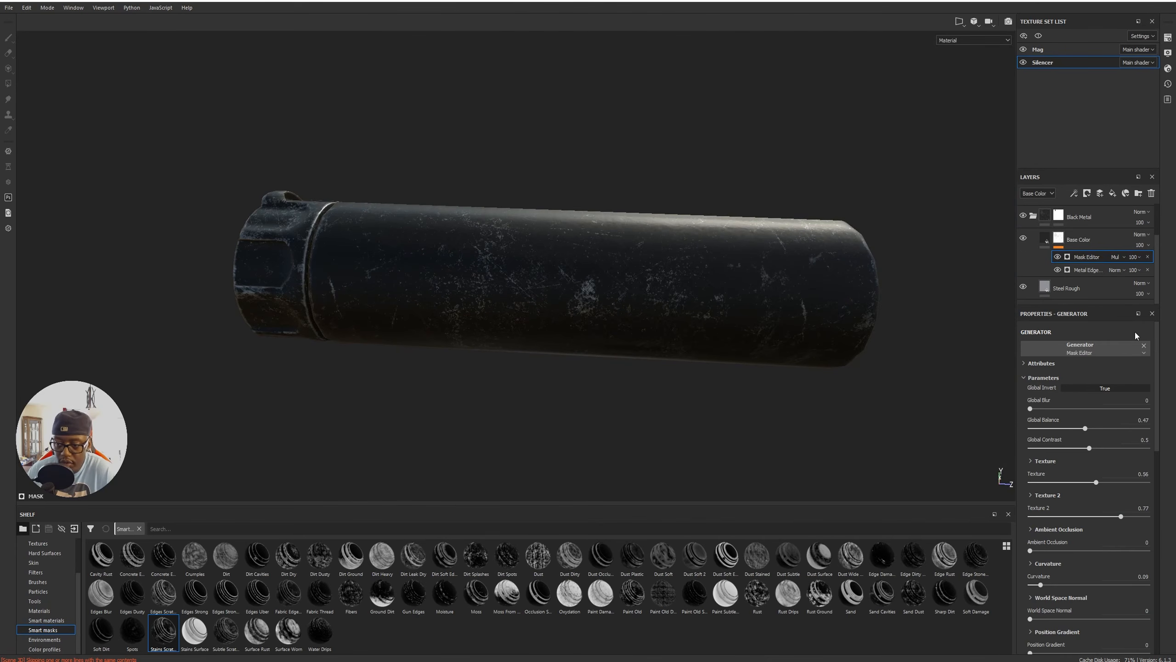
scroll(1079, 513, "down", 10)
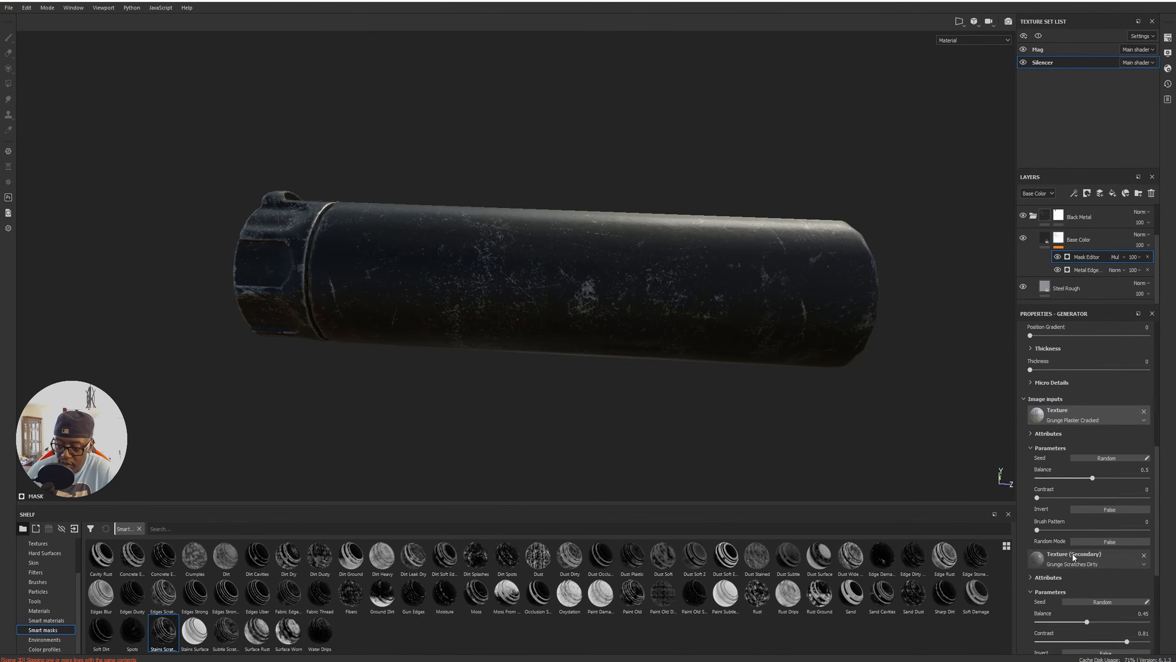
left_click(1104, 486)
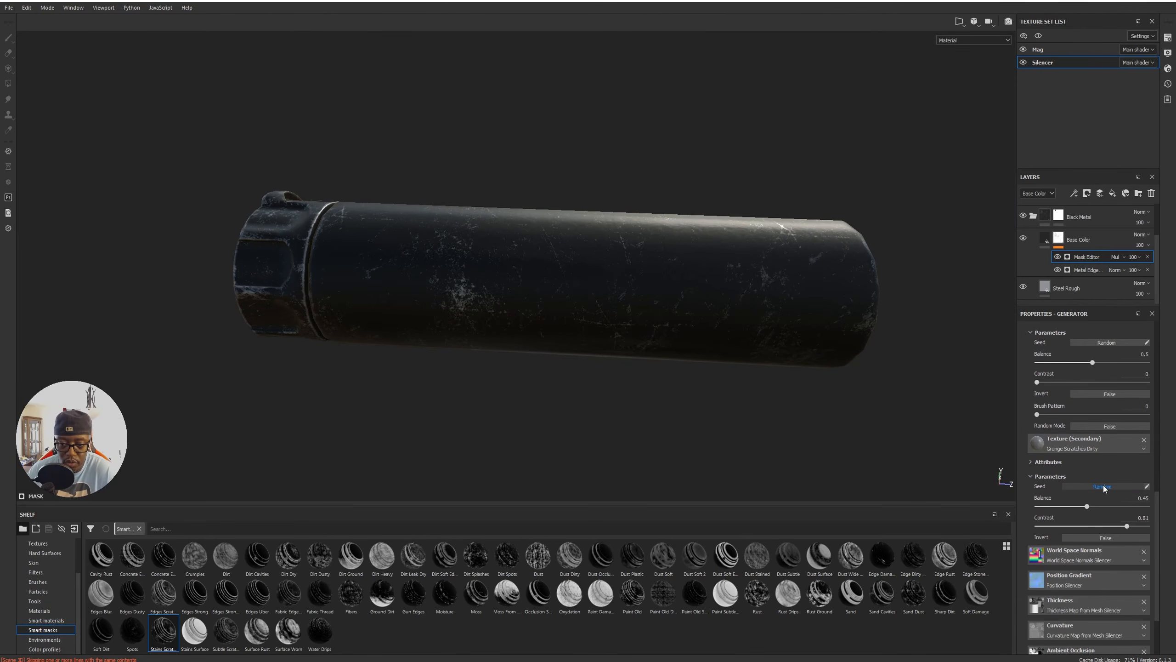
left_click_drag(694, 360, 373, 277, "alt")
middle_click_drag(374, 276, 624, 326, "alt")
left_click_drag(625, 326, 696, 303, "alt")
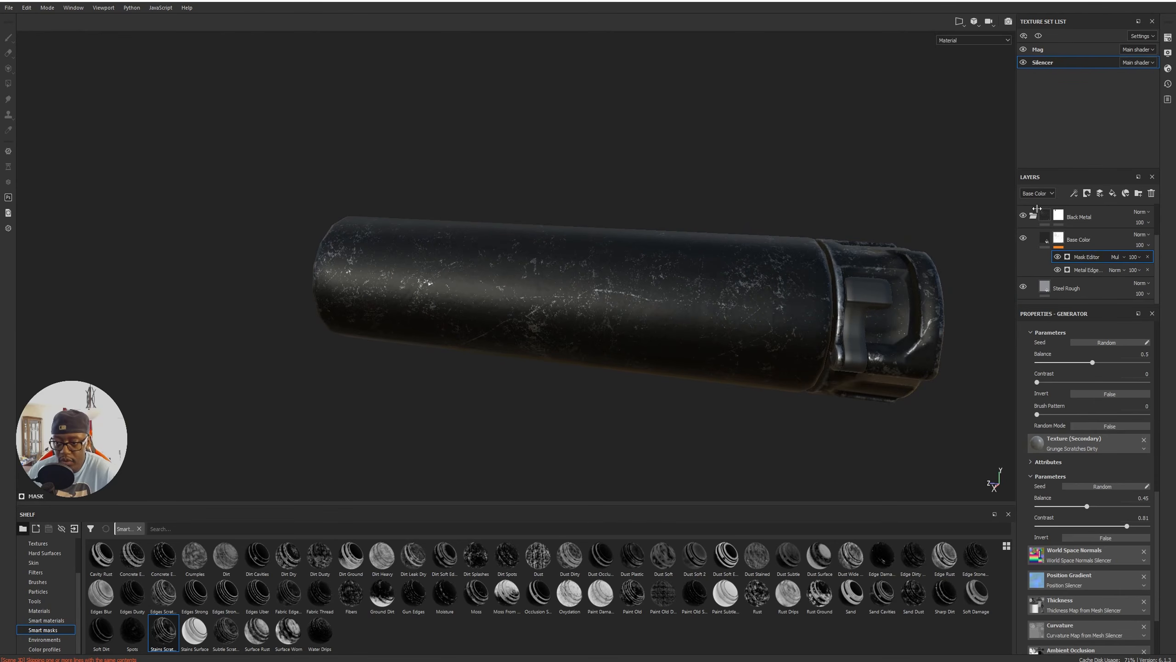
Add the Rust Fine material as a layer directly above Base Color in the Black Metal folder.
left_click(1058, 238)
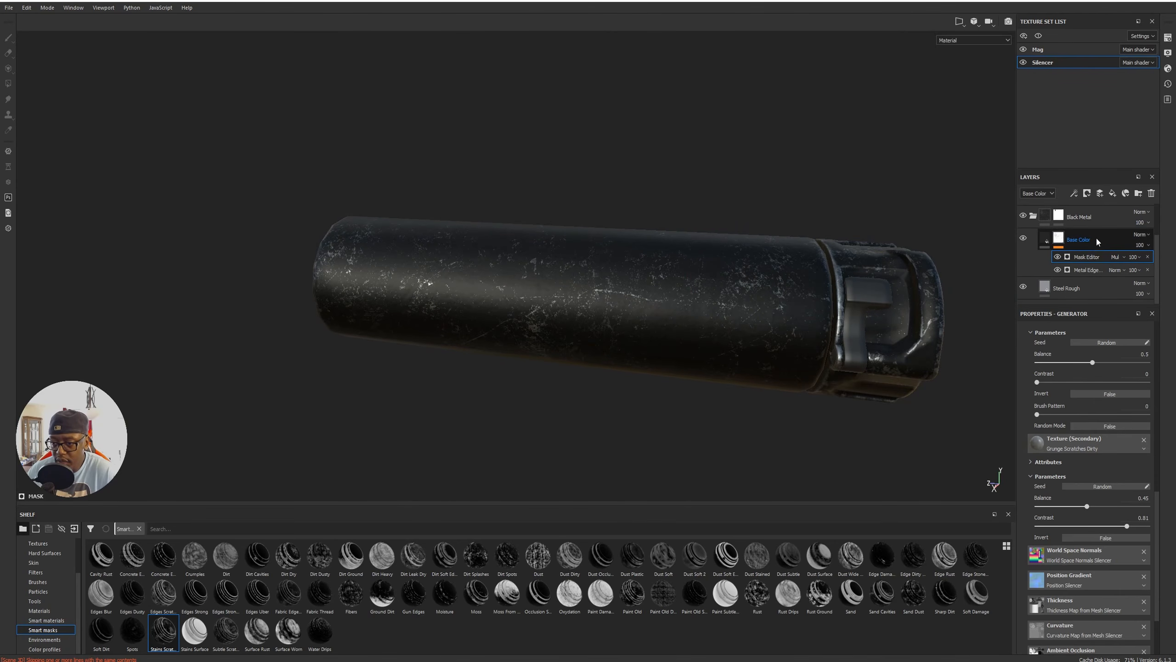
key("4")
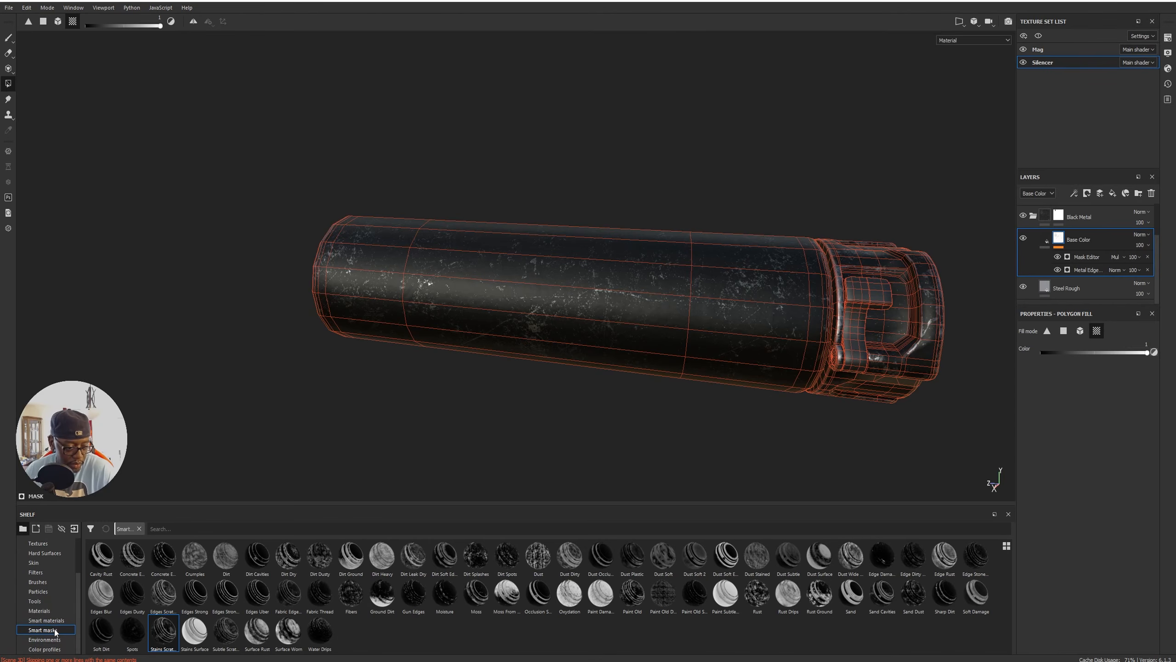
left_click(41, 610)
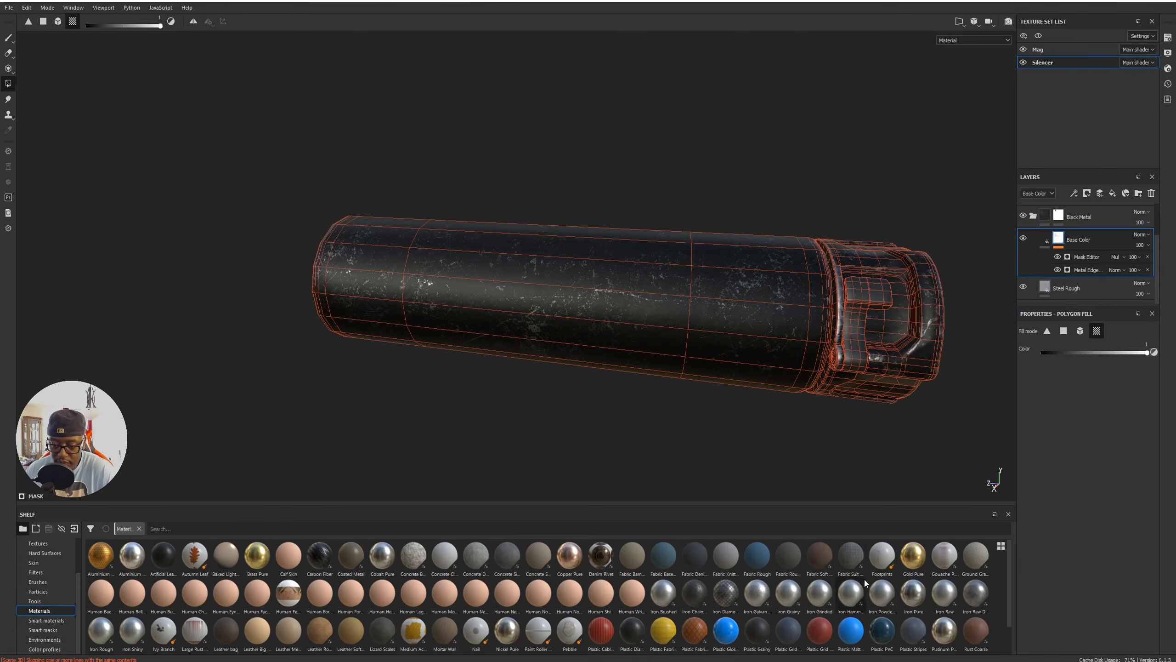
scroll(975, 642, "down", 1)
left_click_drag(101, 632, 1082, 230)
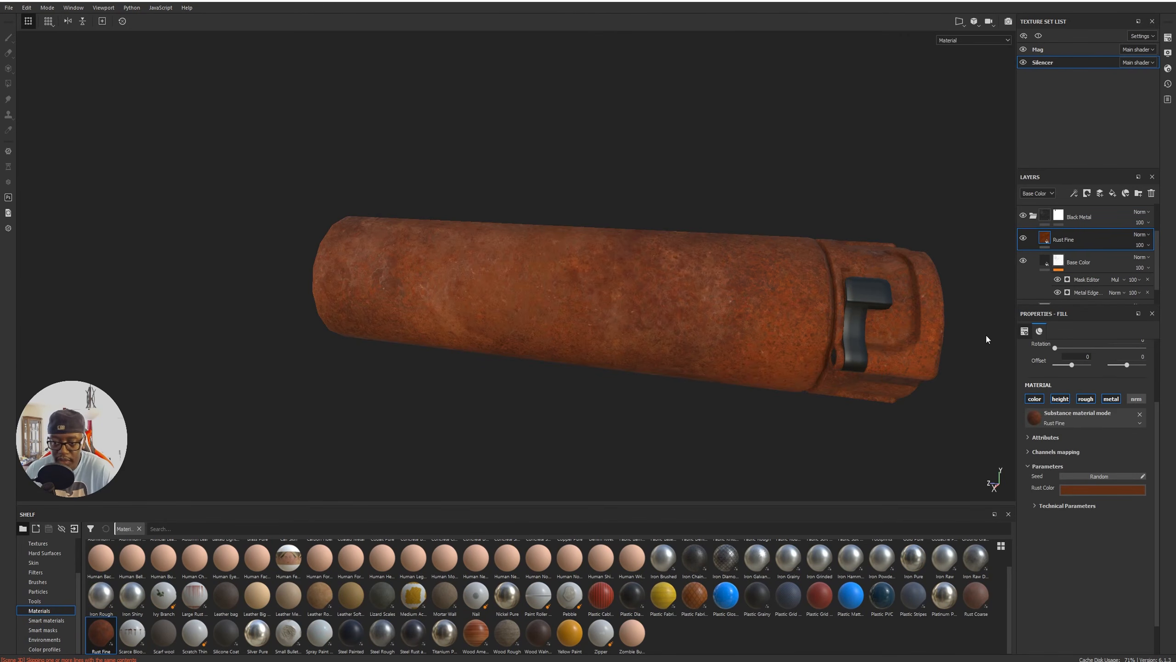
Mask the Rust Fine layer with black and add a Dripping Rust generator to the mask.
left_click(1071, 194)
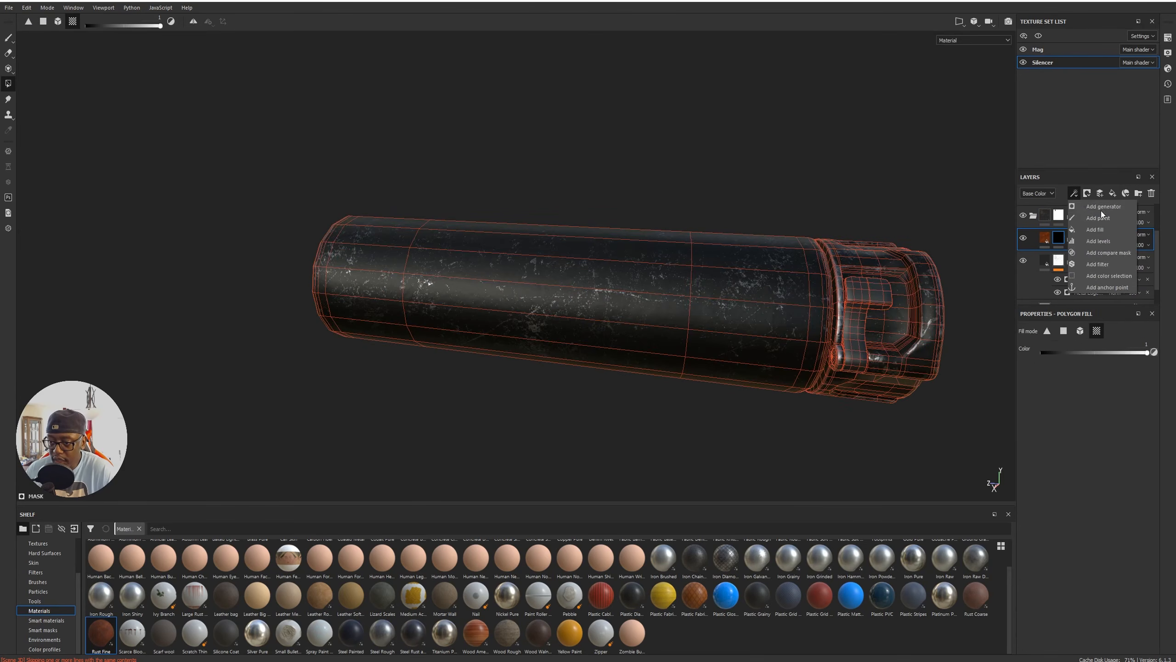
left_click(1102, 208)
left_click(1122, 352)
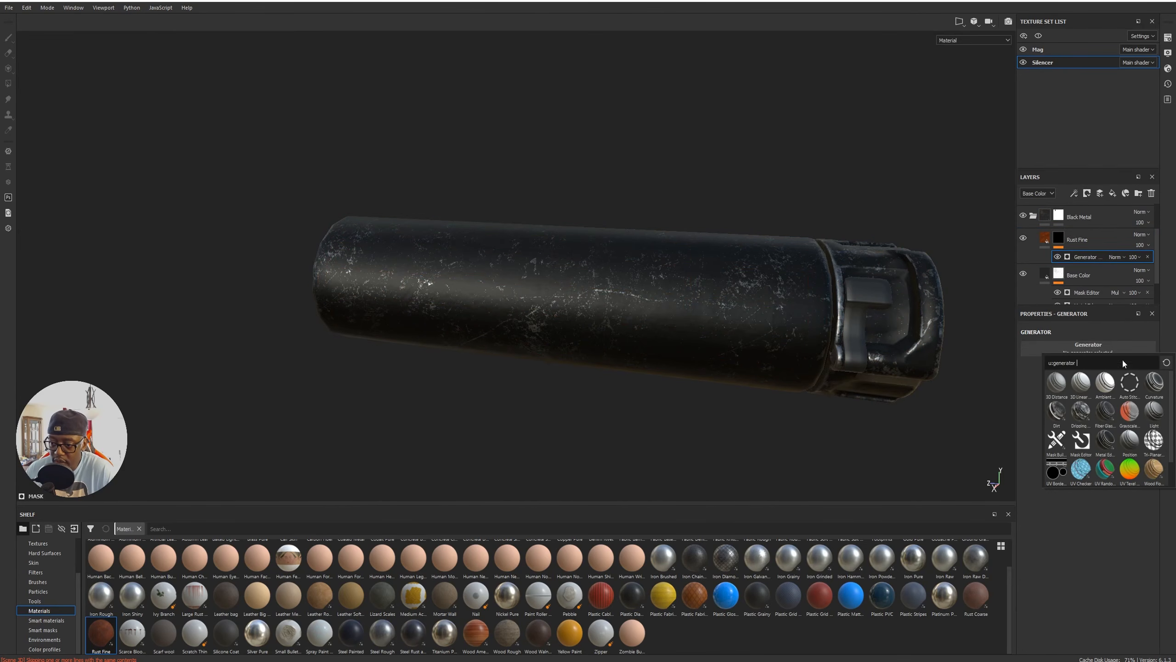
left_click(1082, 418)
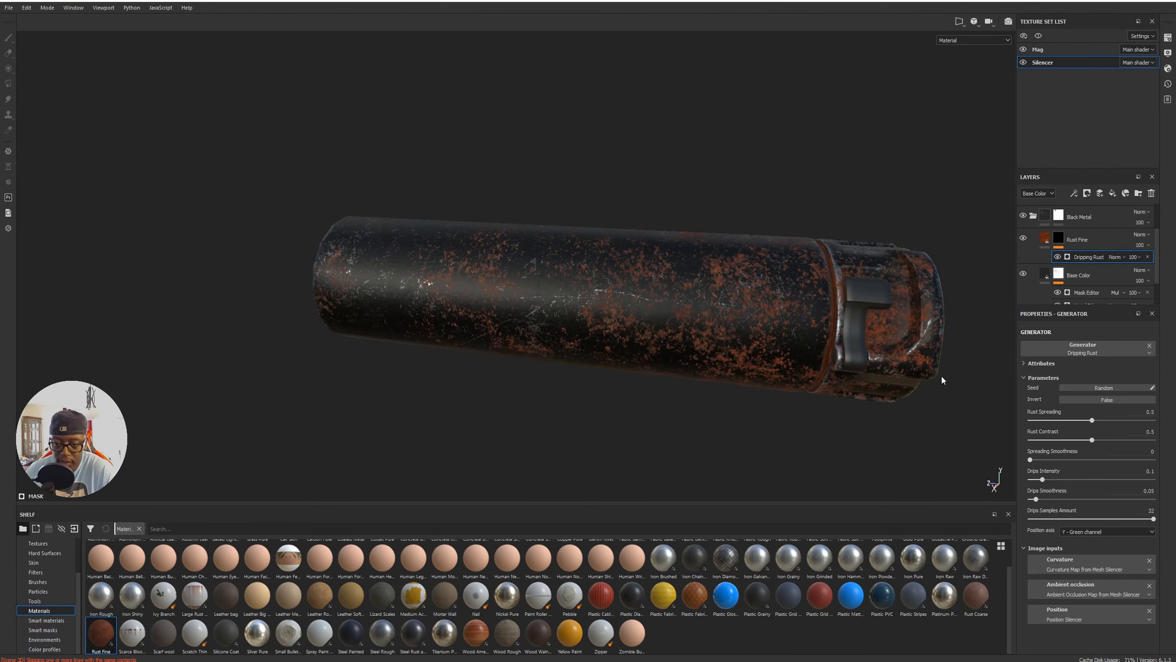
left_click_drag(657, 284, 686, 330, "alt")
middle_click_drag(532, 321, 676, 292, "alt")
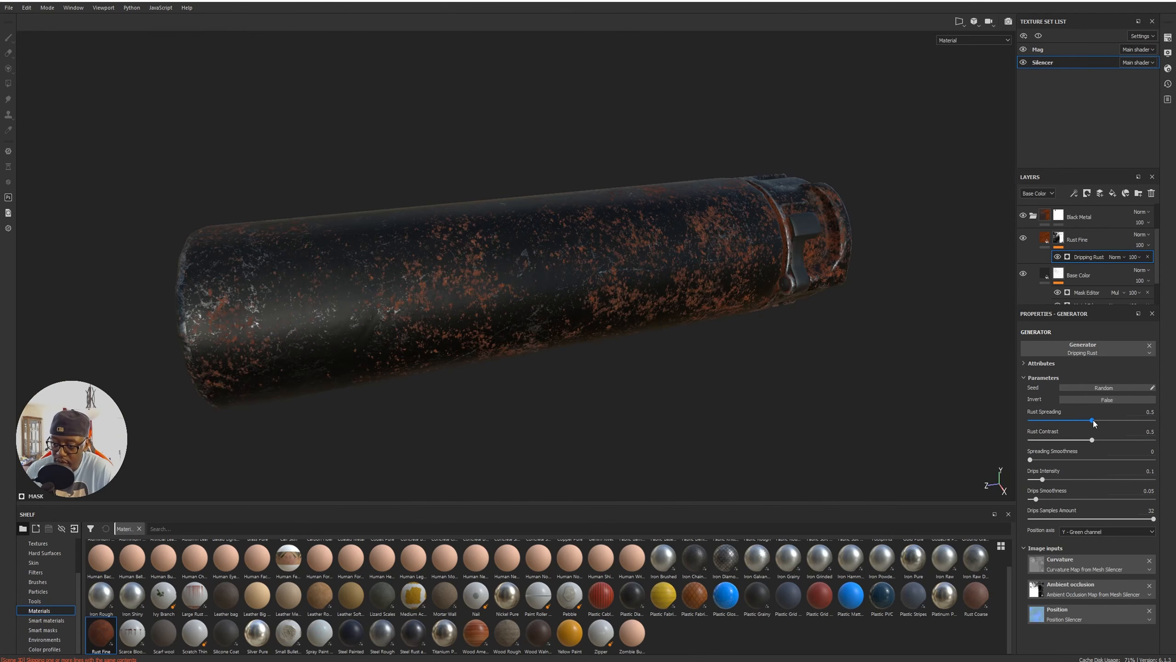
Set the Dripping Rust generator's Rust Spreading to 0.03 and both Rust Contrast and Drips Intensity to 0.
left_click_drag(1092, 420, 1032, 430)
left_click(1034, 421)
left_click_drag(616, 319, 769, 389, "alt")
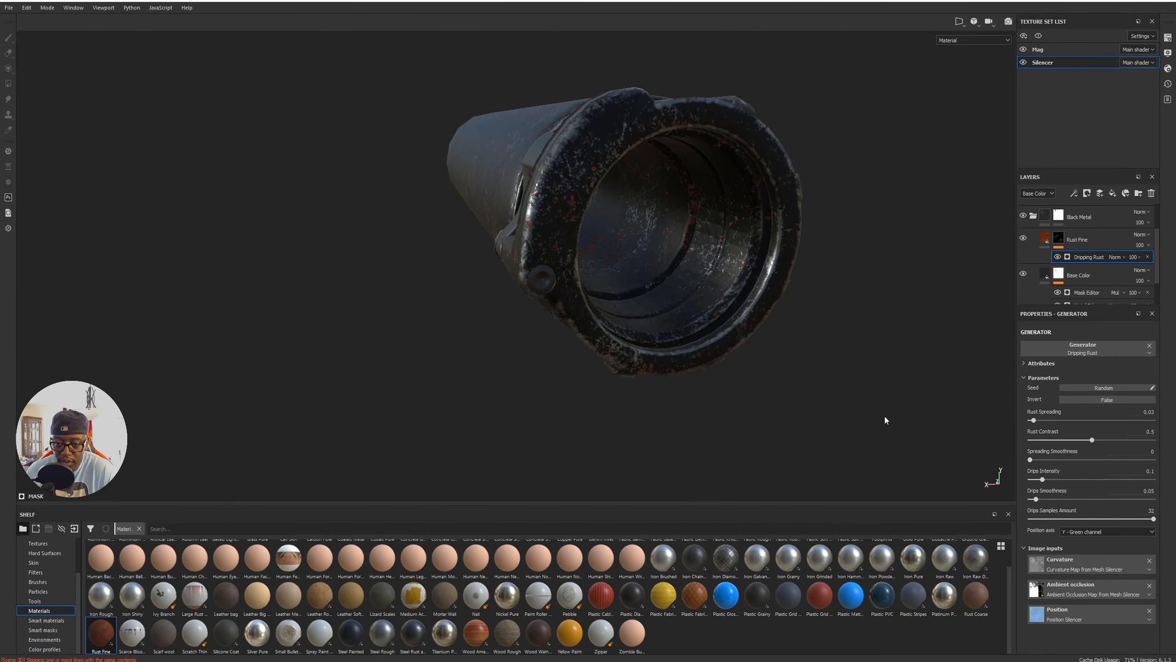
left_click(1034, 421)
left_click_drag(1034, 423, 1034, 423)
left_click_drag(1092, 439, 1025, 447)
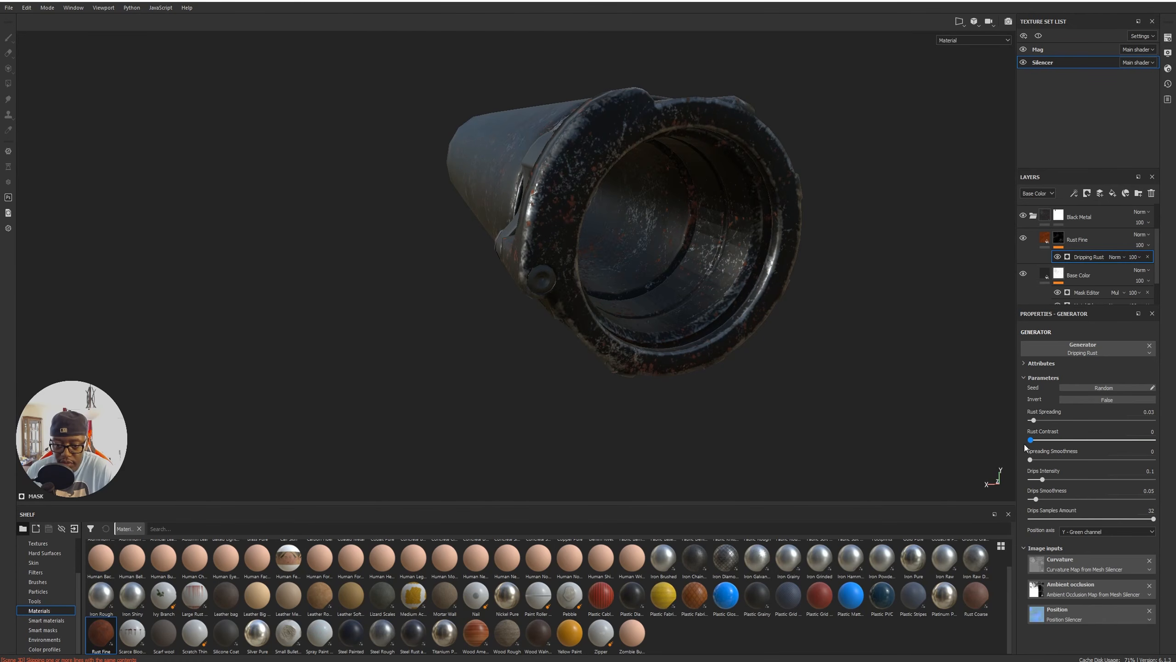
key("alt")
left_click_drag(1043, 480, 1028, 480)
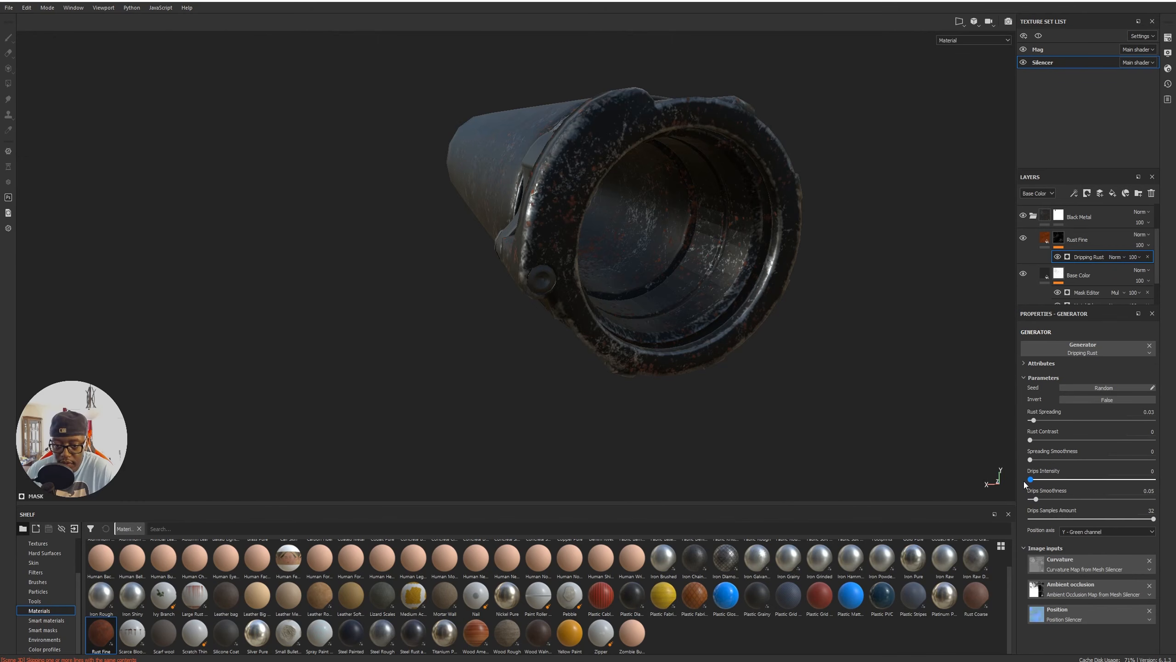
mouse_move(1153, 519)
left_mouse_down()
mouse_move(1121, 522)
mouse_move(1173, 526)
left_mouse_up()
left_click_drag(499, 277, 733, 324, "alt")
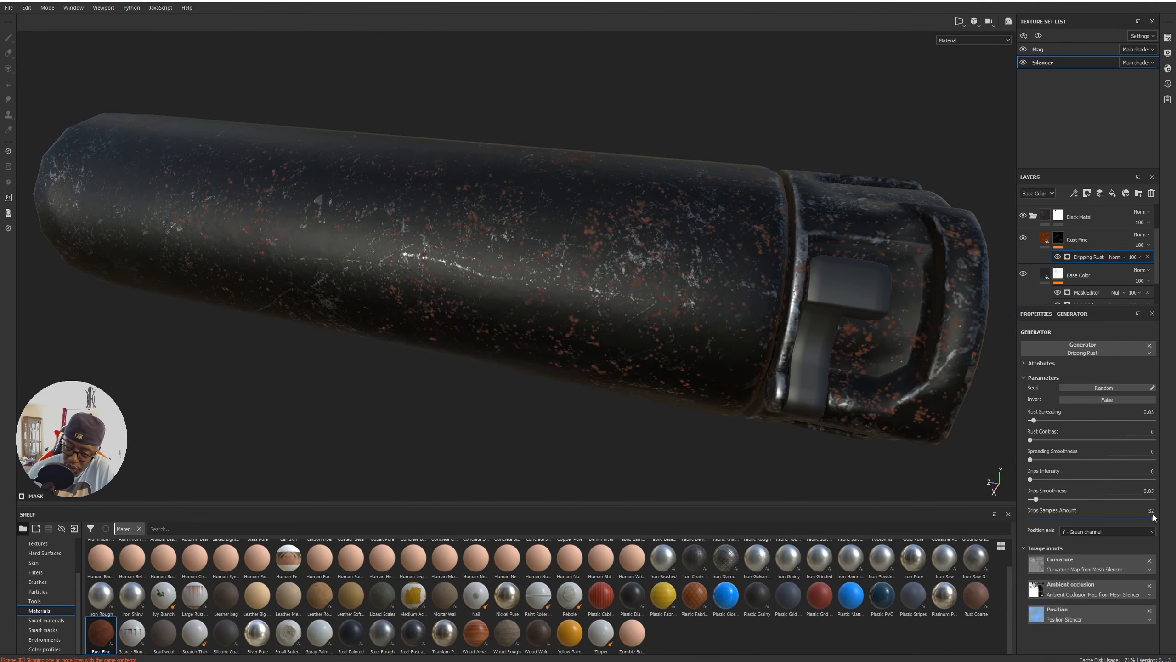
Try the Dripping Rust mask inverted and back, randomize its seed and set Rust Spreading to 0.02.
left_click(1108, 400)
left_click(1108, 400)
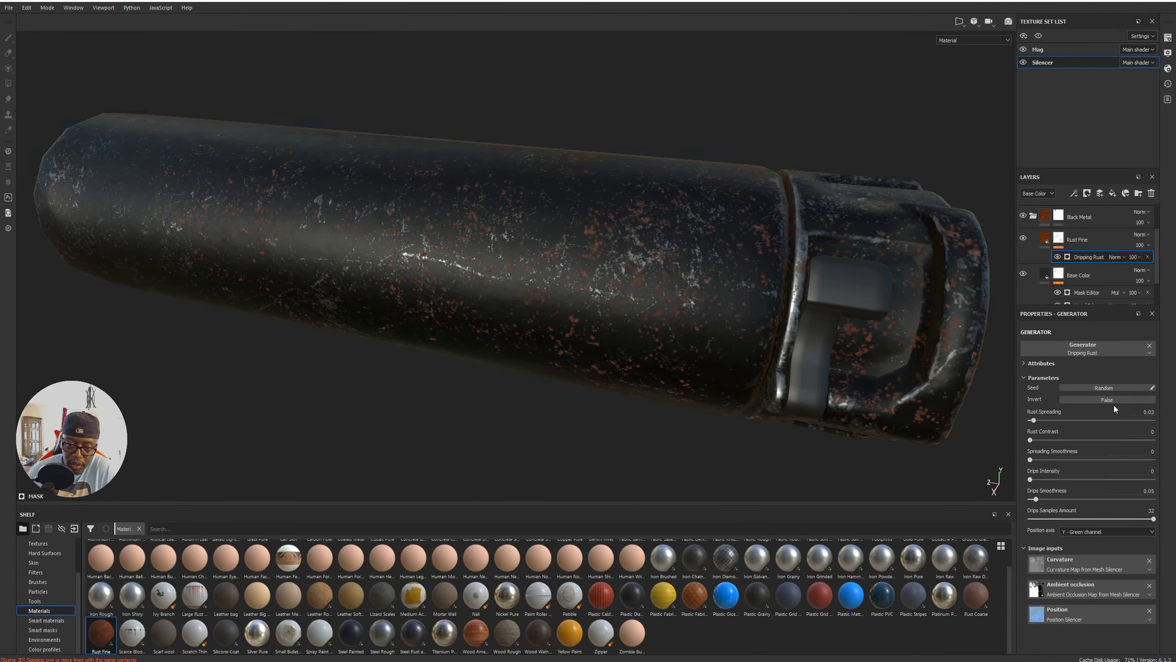
left_click(1096, 388)
left_click(1096, 388)
left_click_drag(1035, 421, 1031, 421)
left_click_drag(771, 393, 491, 278, "alt")
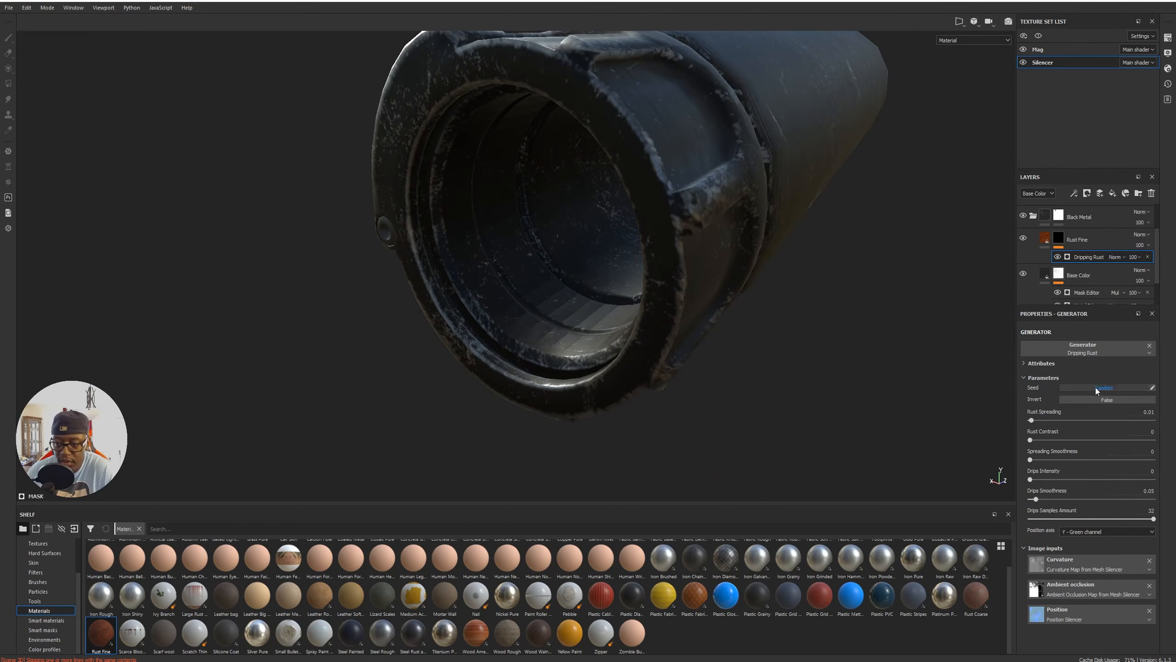
left_click_drag(1031, 422, 1033, 421)
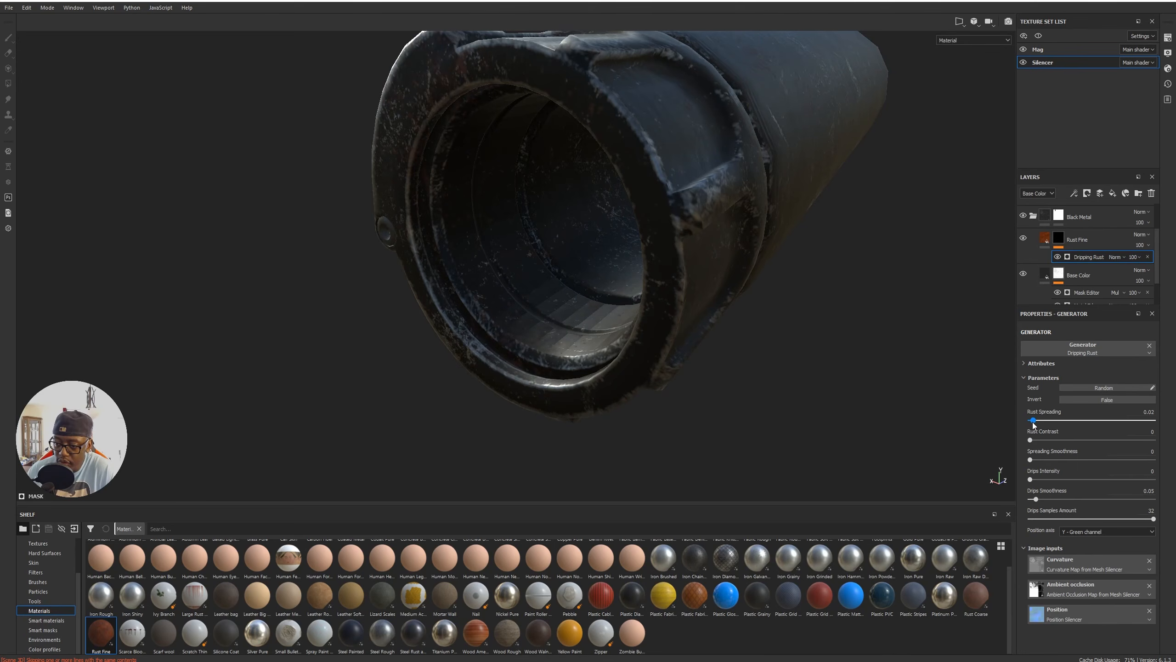
left_click_drag(758, 294, 650, 272, "alt")
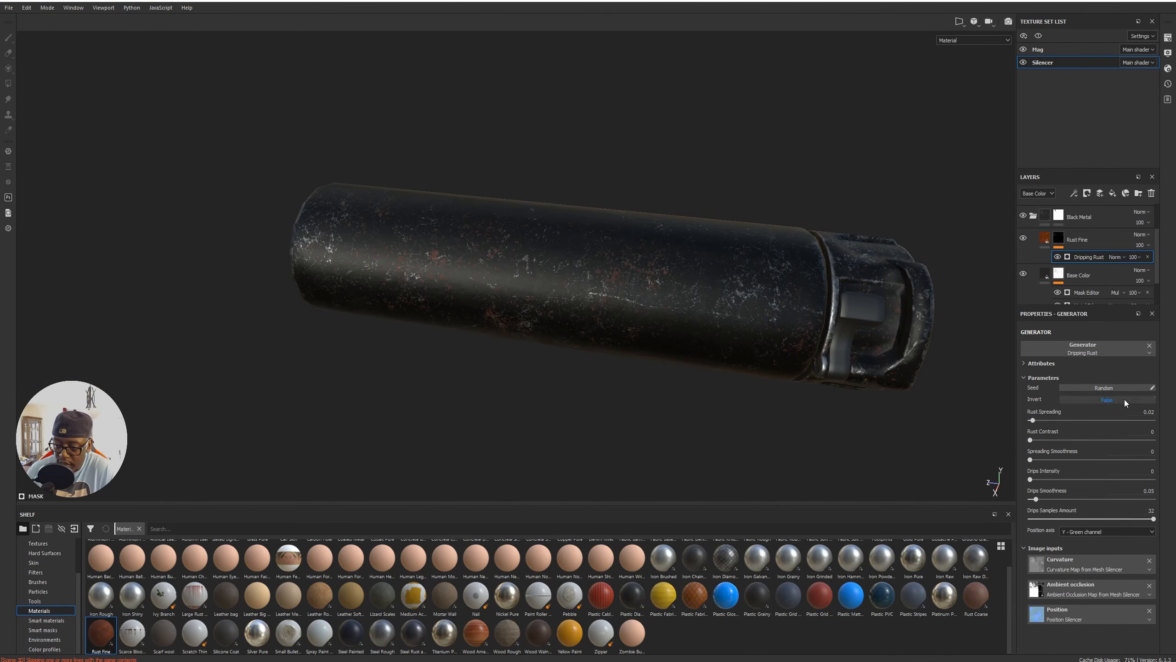
Remove the Dripping Rust generator and delete the Rust Fine layer.
left_click(1149, 345)
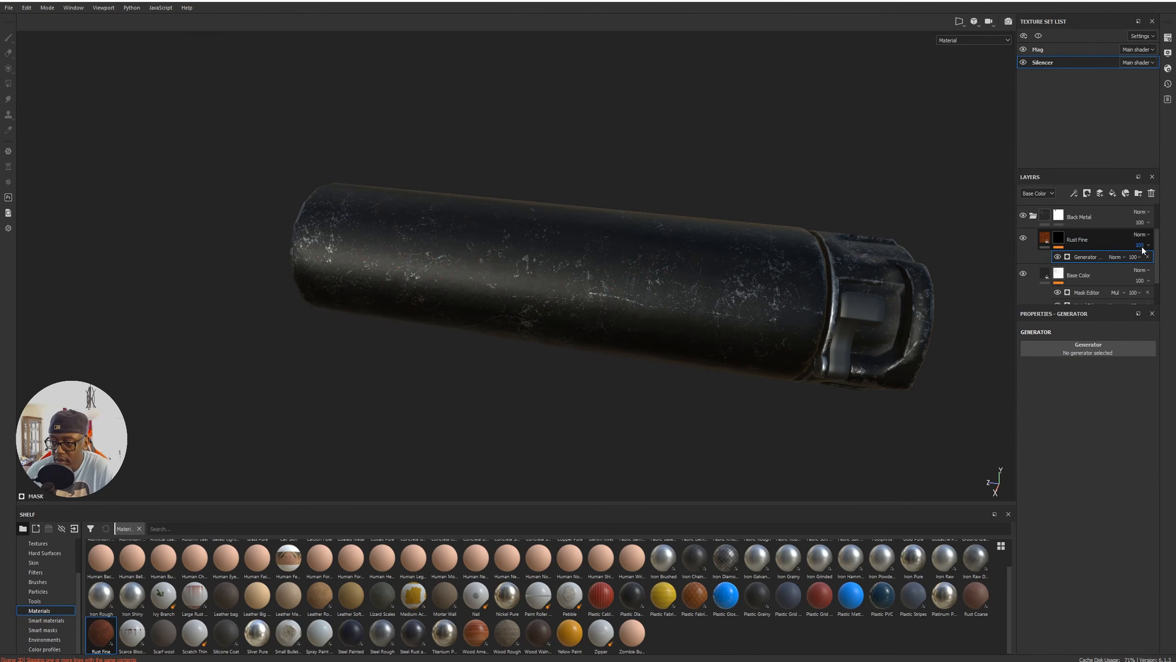
left_click(1094, 245)
left_click(1151, 194)
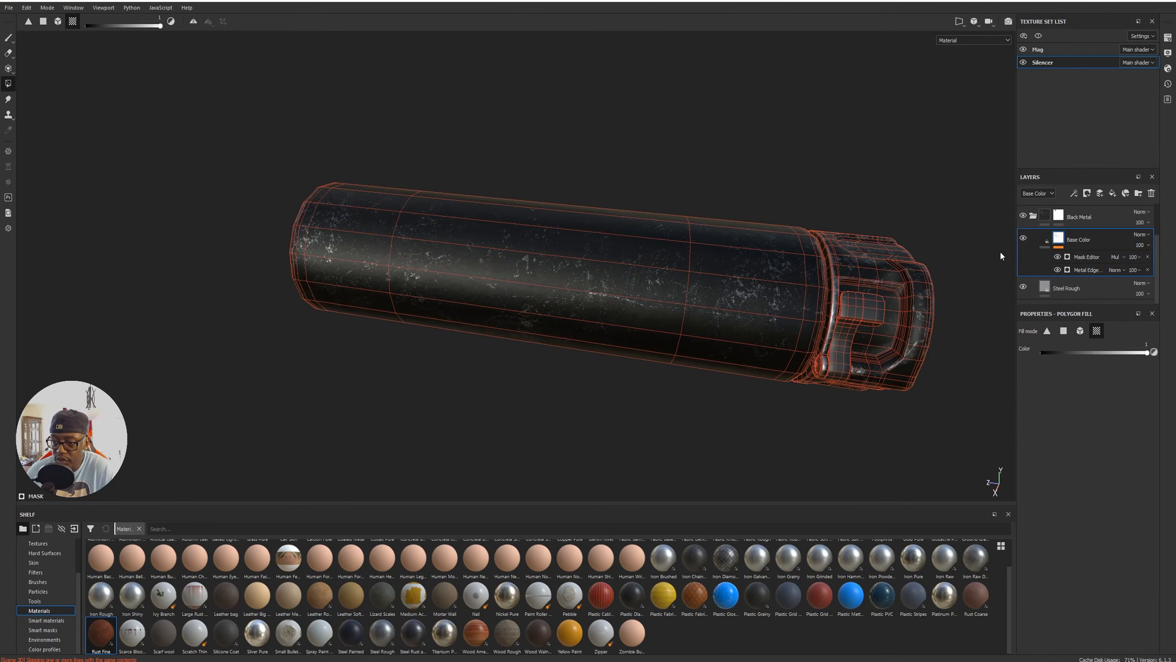
Inspect the scratch wear along the suppressor body from several angles with the Base Color mask's Mask Editor selected.
middle_click_drag(688, 338, 691, 384, "alt")
left_click_drag(691, 384, 638, 374, "alt")
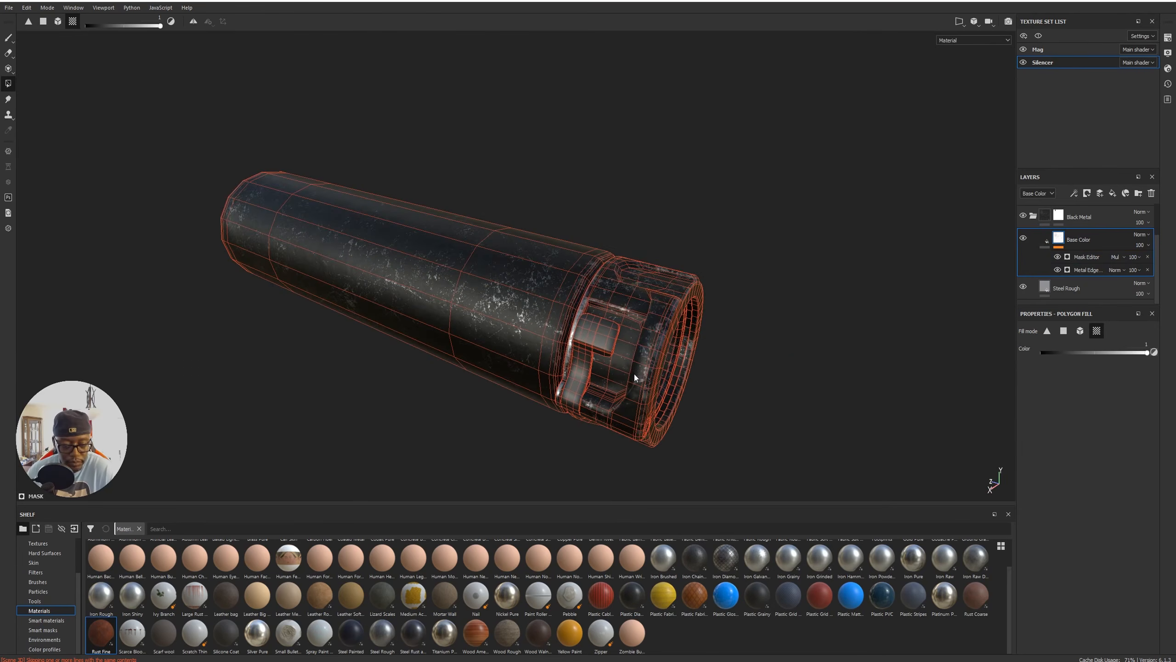
key("alt+Tab")
left_click(815, 21)
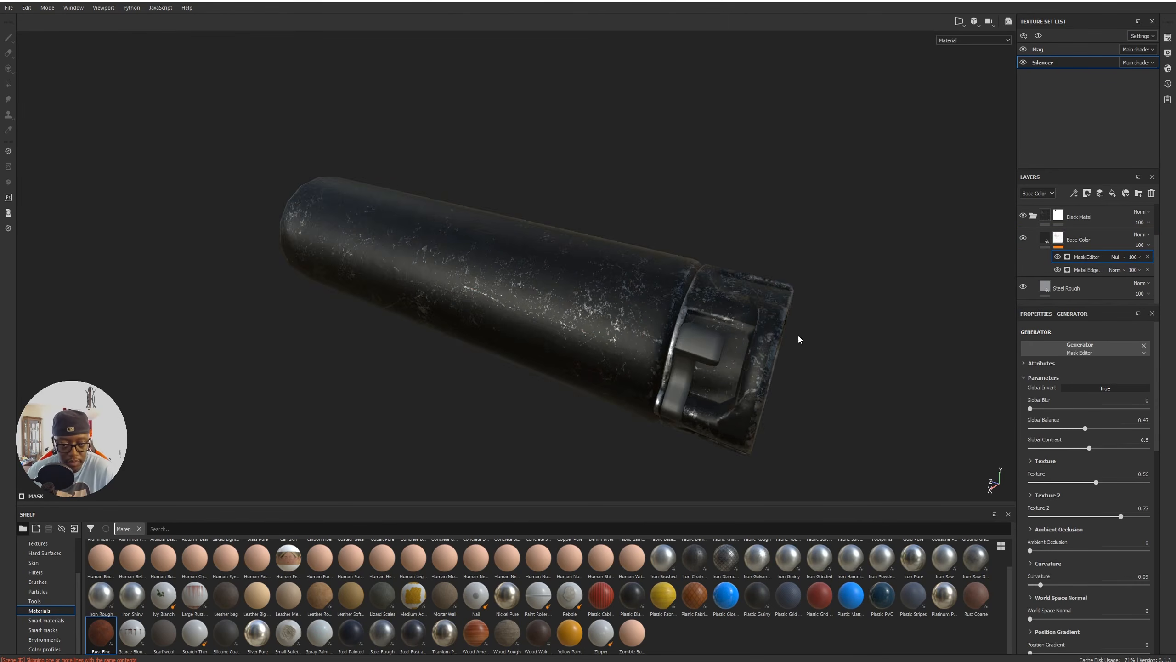
left_click_drag(800, 336, 352, 360, "alt")
scroll(652, 304, "up", 3)
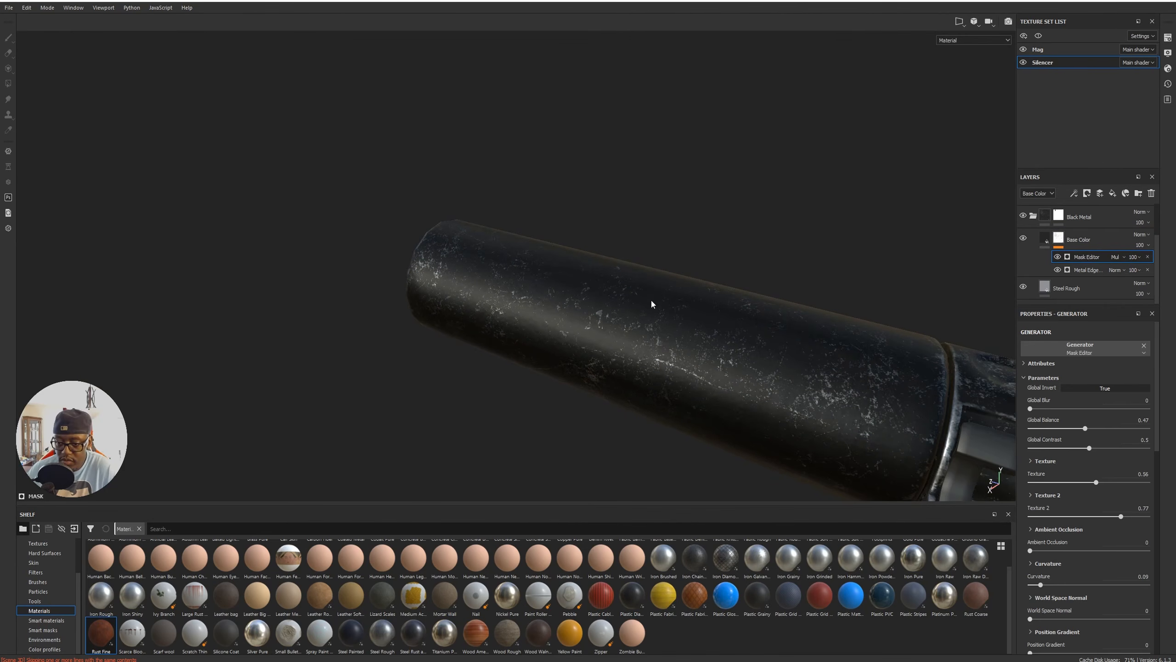
left_click_drag(694, 336, 654, 254, "alt")
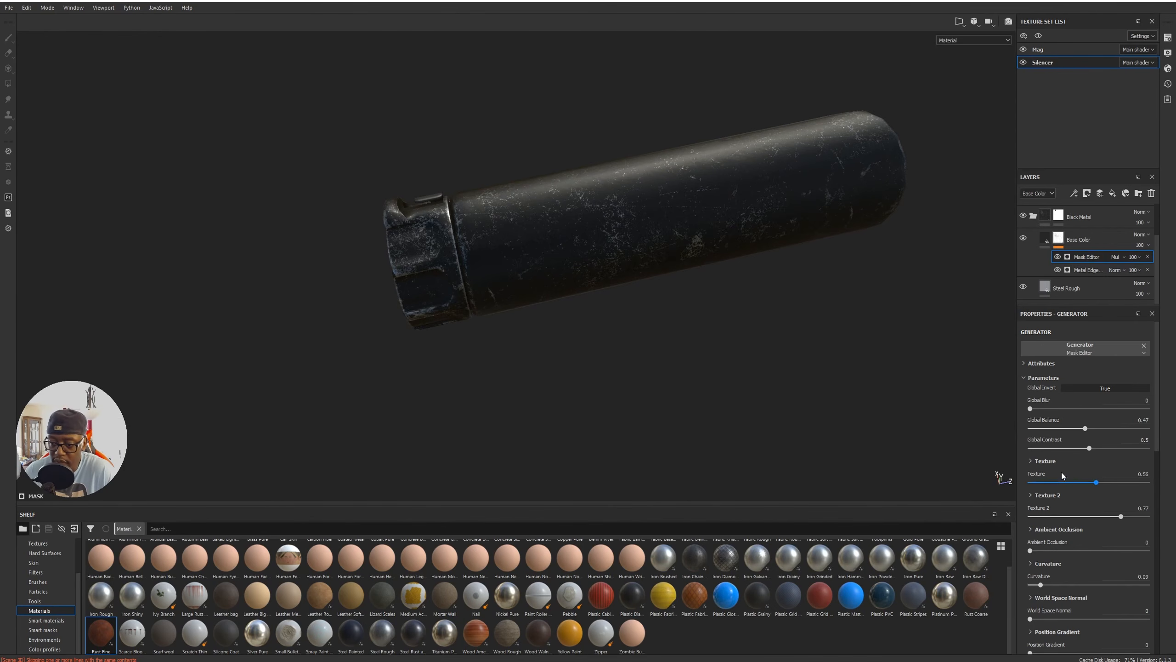
Set the Mask Editor's Global Balance to 0.41 and check the reduced scratches around the suppressor body.
left_click_drag(1085, 428, 1079, 428)
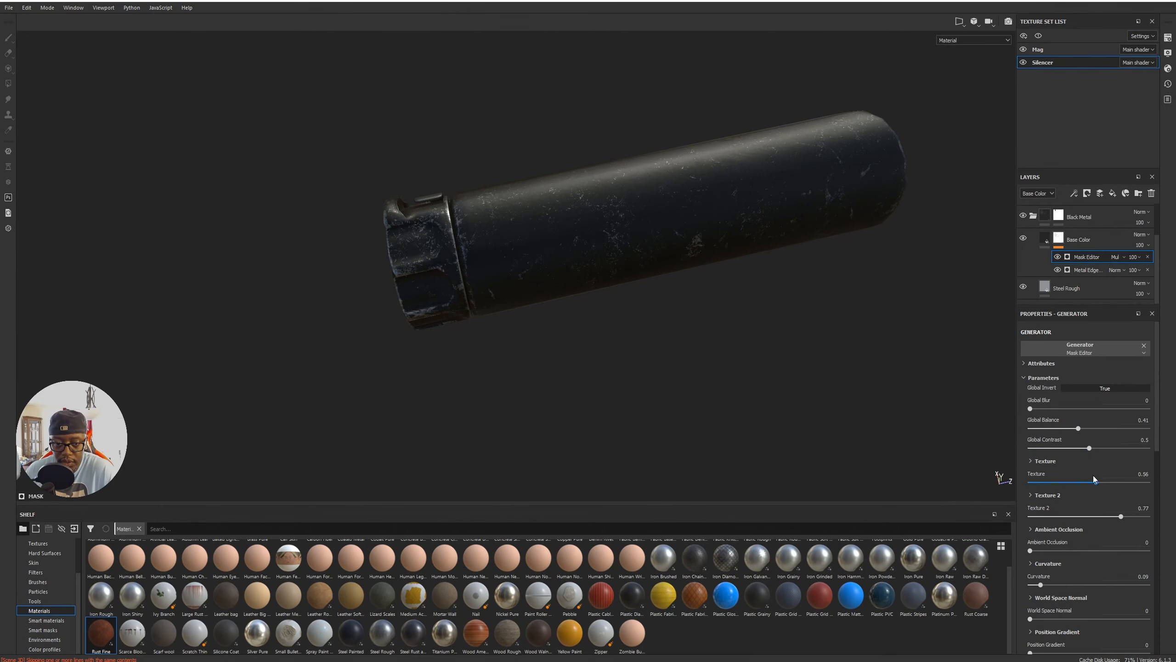
left_click_drag(1090, 448, 1087, 451)
right_click_drag(484, 344, 798, 333, "alt")
left_click_drag(798, 334, 628, 240, "alt")
left_click_drag(672, 278, 848, 384, "alt")
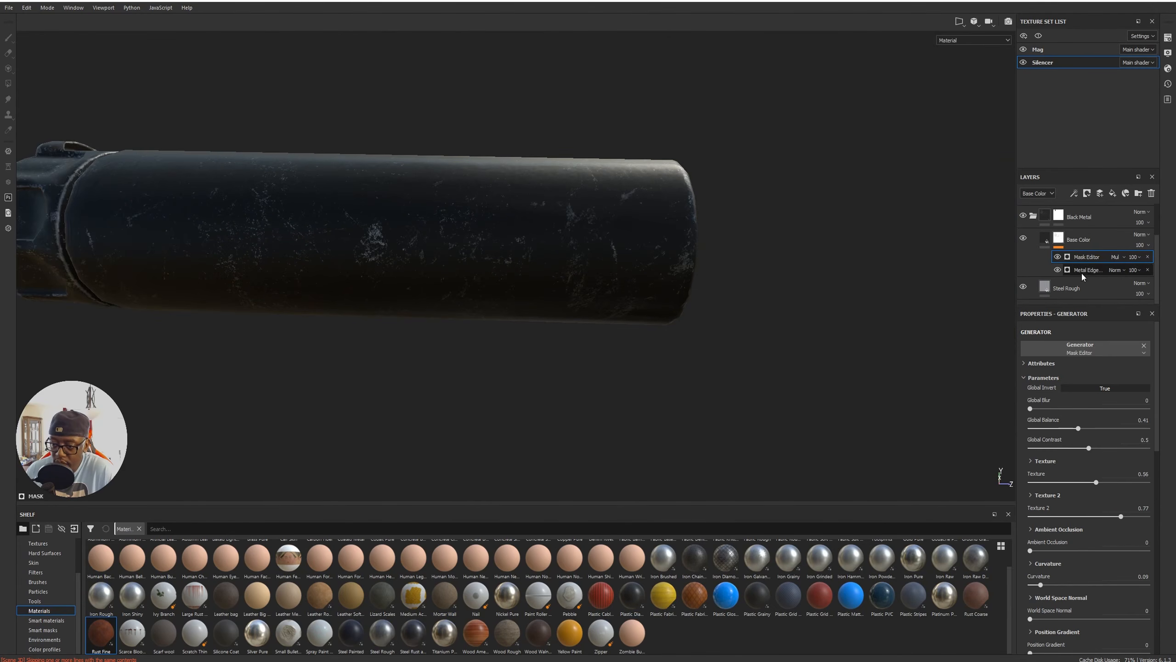
left_click_drag(787, 363, 466, 322, "alt")
middle_click_drag(465, 322, 822, 318, "alt")
left_click_drag(822, 318, 829, 306, "alt")
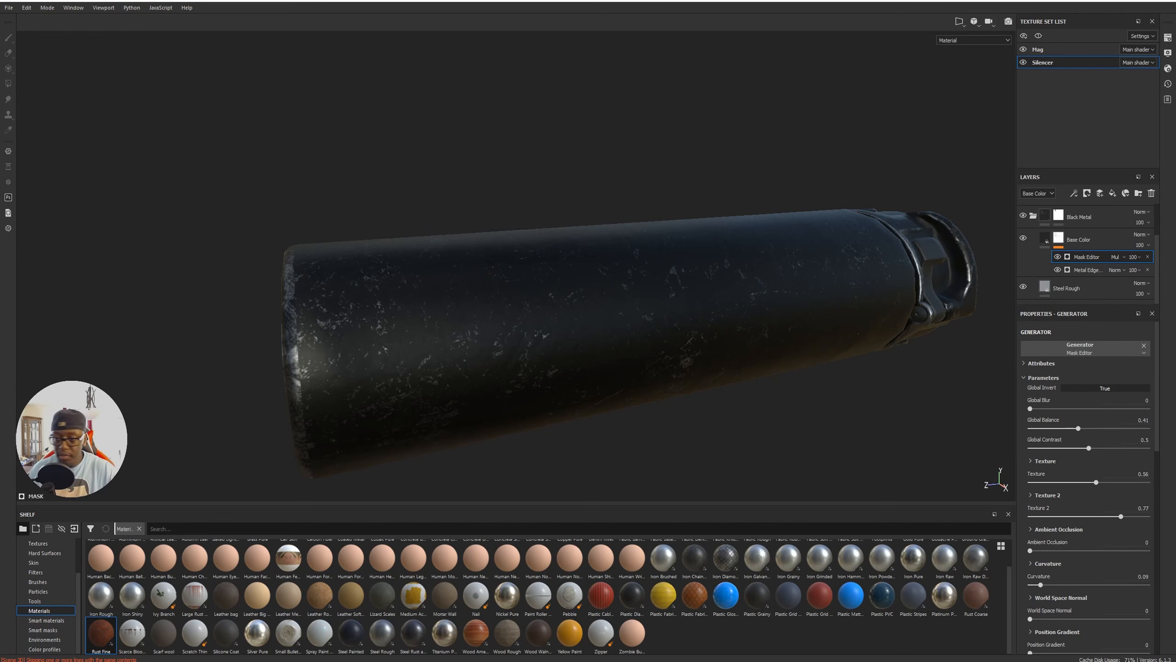
Add a Paint effect above the Mask Editor in the Base Color mask and activate the Paint brush.
left_click(1074, 194)
left_click(1102, 221)
key("4")
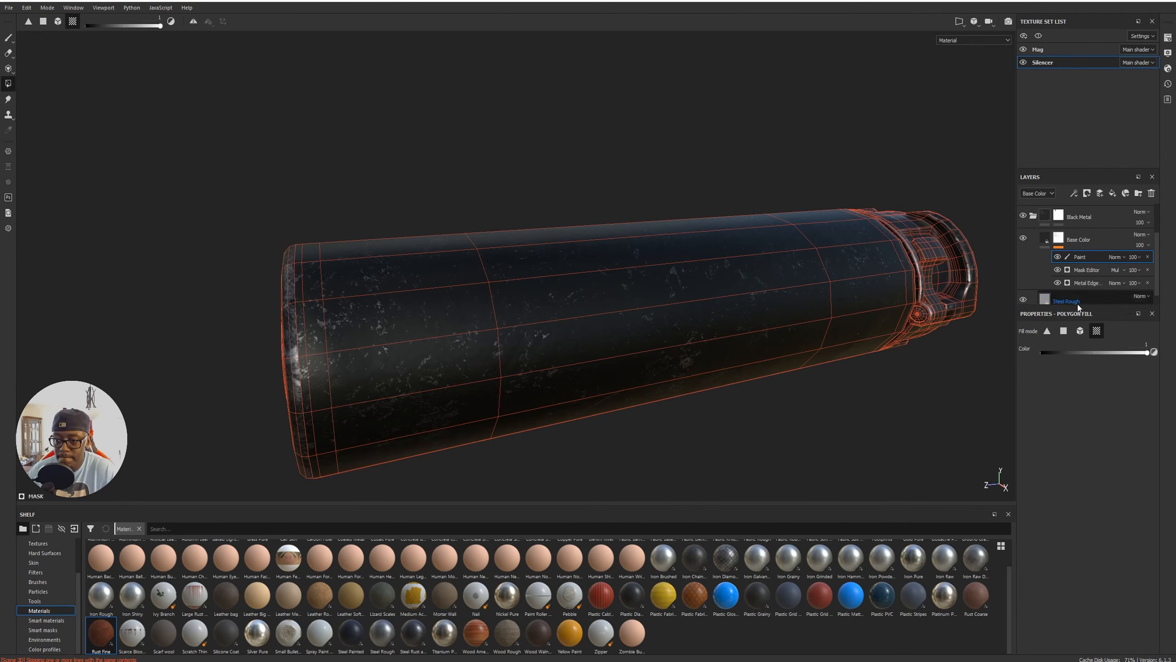
key("1")
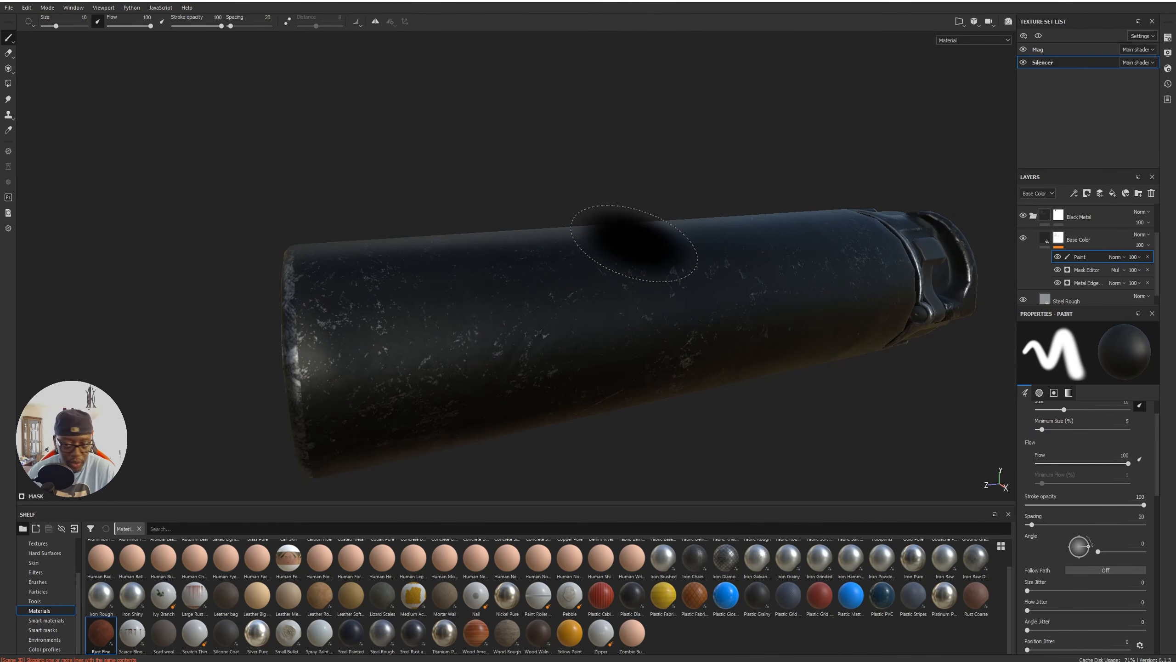
Set the brush's alpha hardness to 0.85, its size to 0.12 and its flow to 11.
scroll(1040, 564, "down", 5)
left_click_drag(1034, 558, 1144, 559)
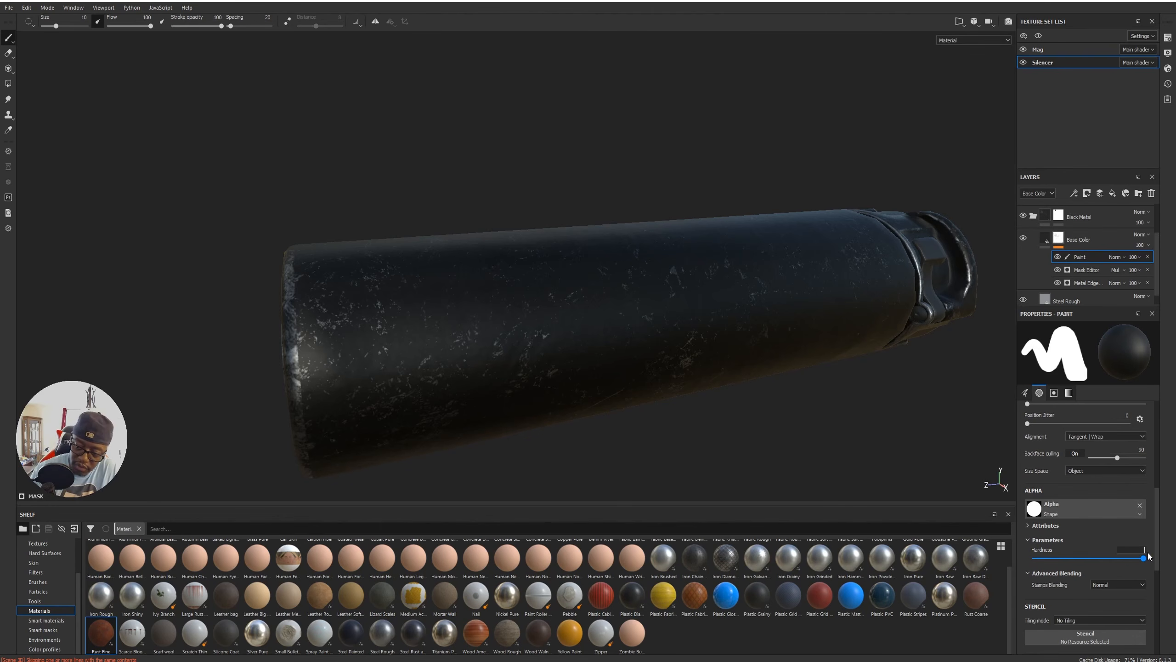
type("5")
key("Return")
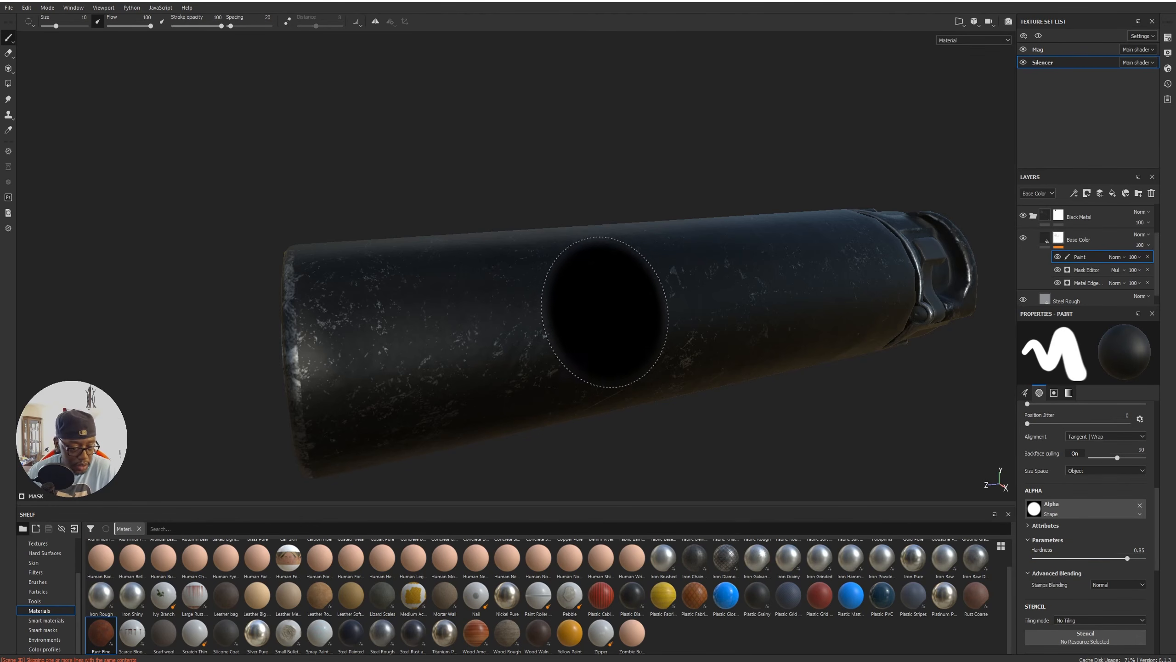
right_click_drag(618, 300, 565, 300, "ctrl")
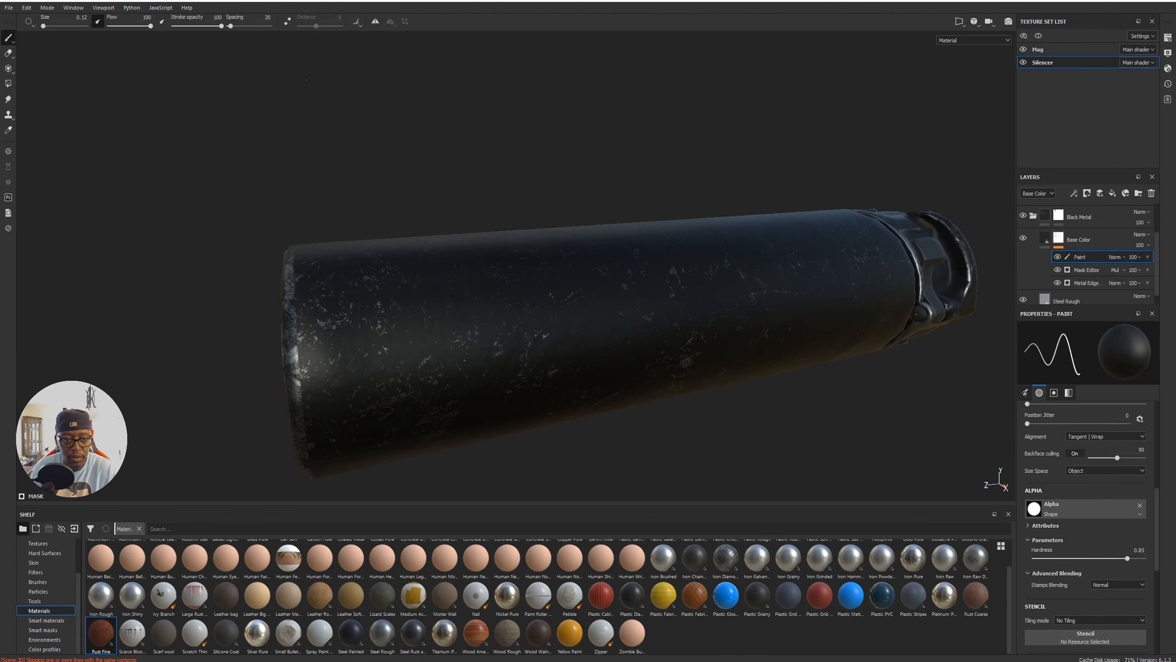
left_click_drag(150, 26, 113, 26)
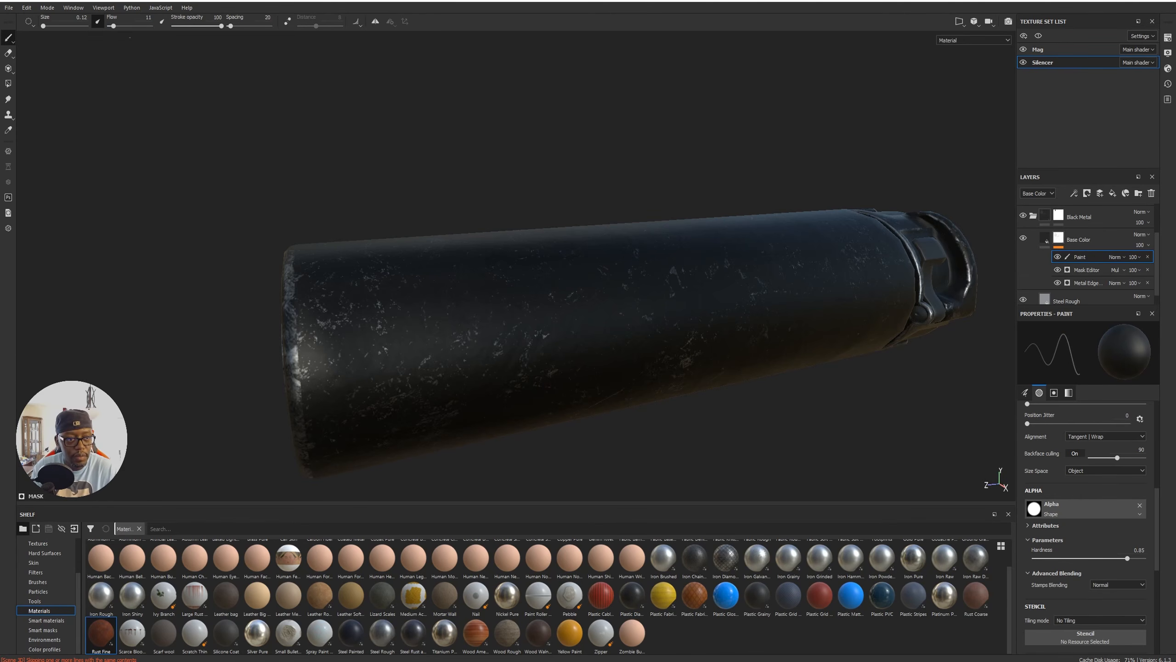
Undo a test stroke on the suppressor body and set the brush's stroke opacity to 9, flow to 76 and size to 0.03.
left_click_drag(629, 318, 592, 354)
key("ctrl+z")
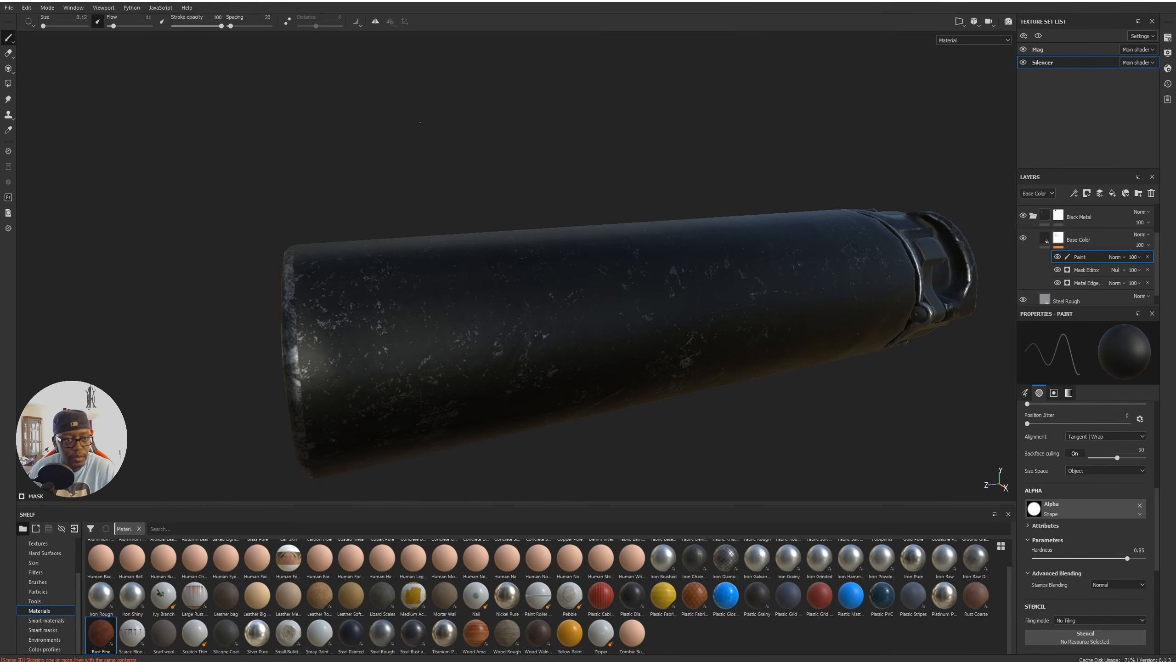
left_click_drag(221, 26, 177, 25)
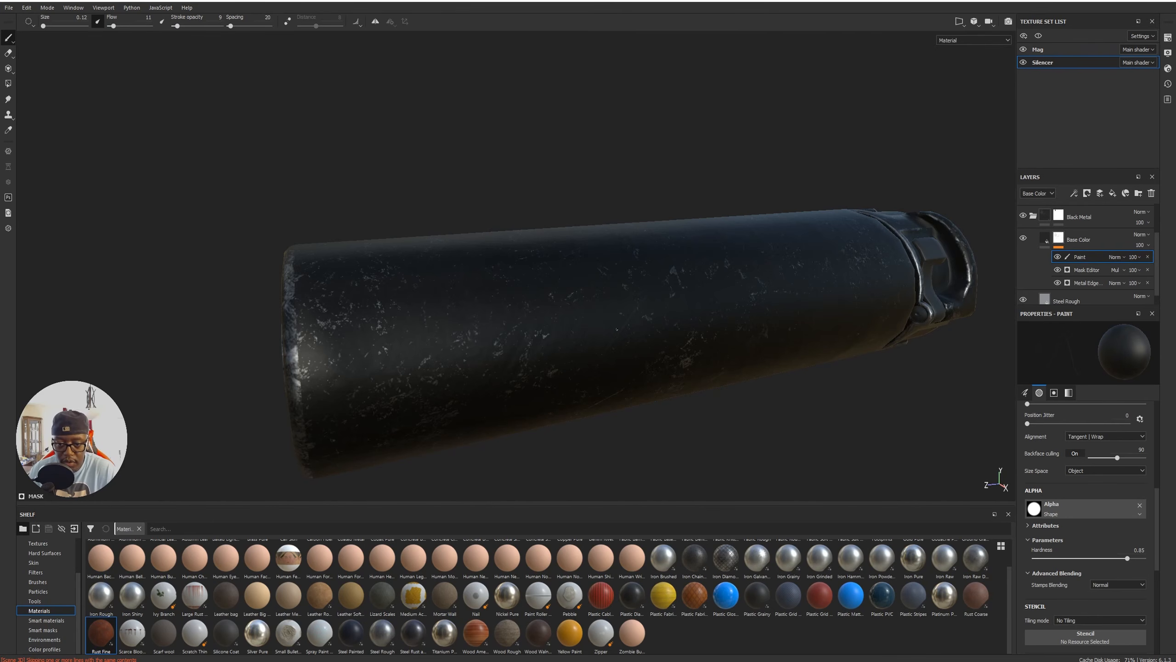
left_click_drag(113, 26, 141, 26)
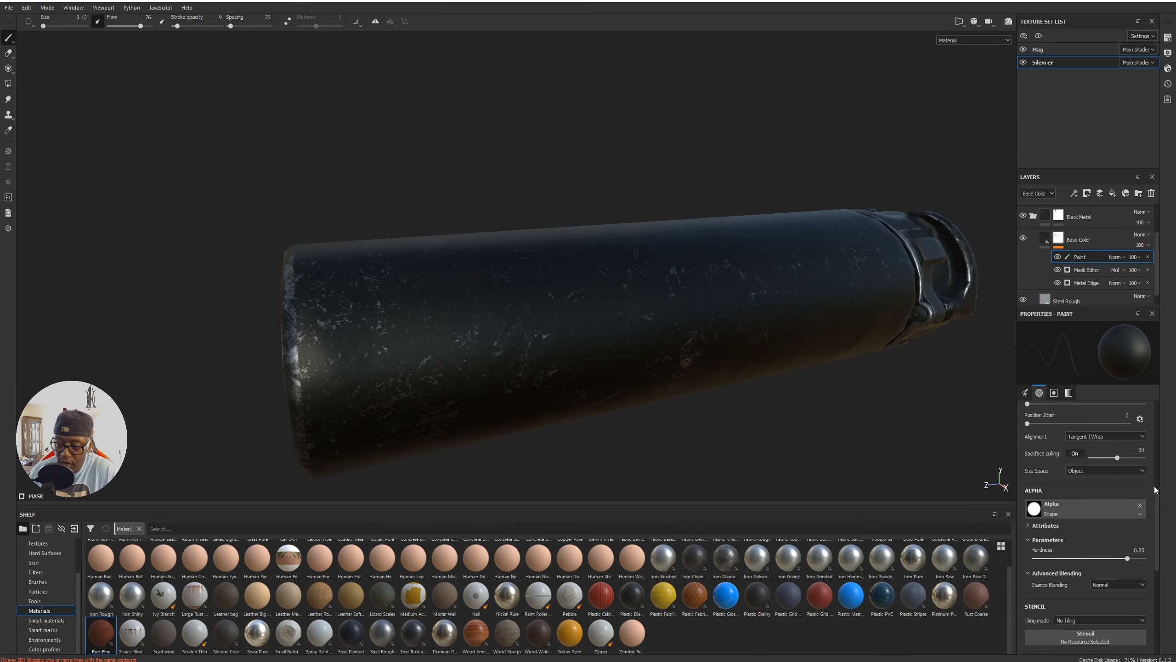
left_click_drag(1157, 509, 1174, 418)
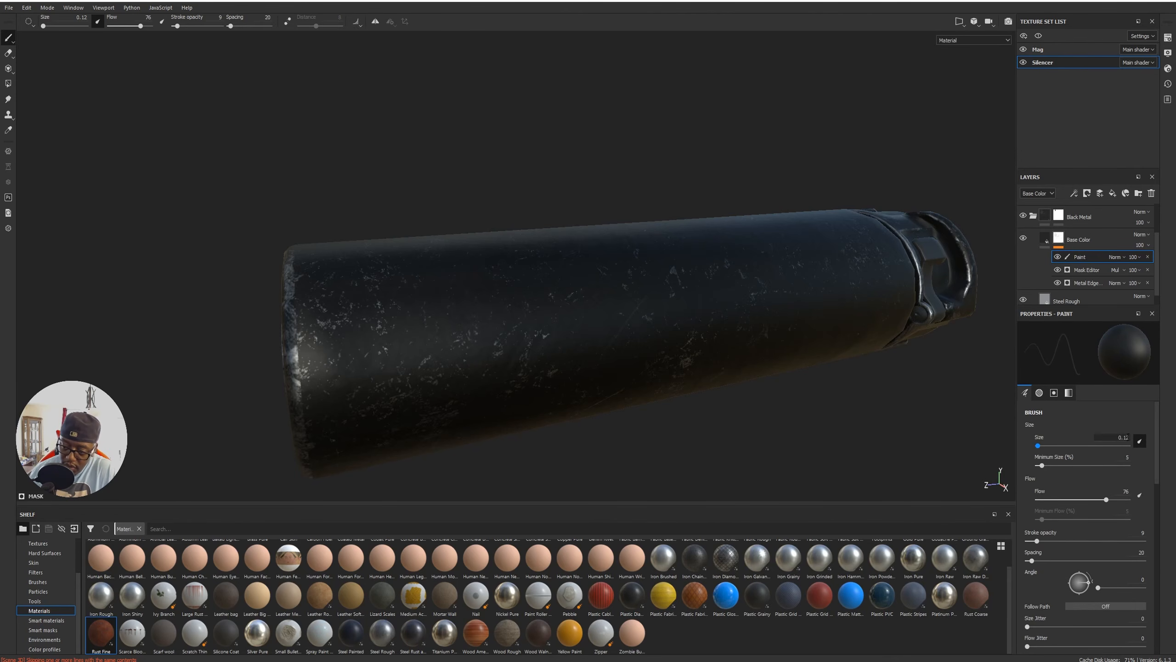
type("0.")
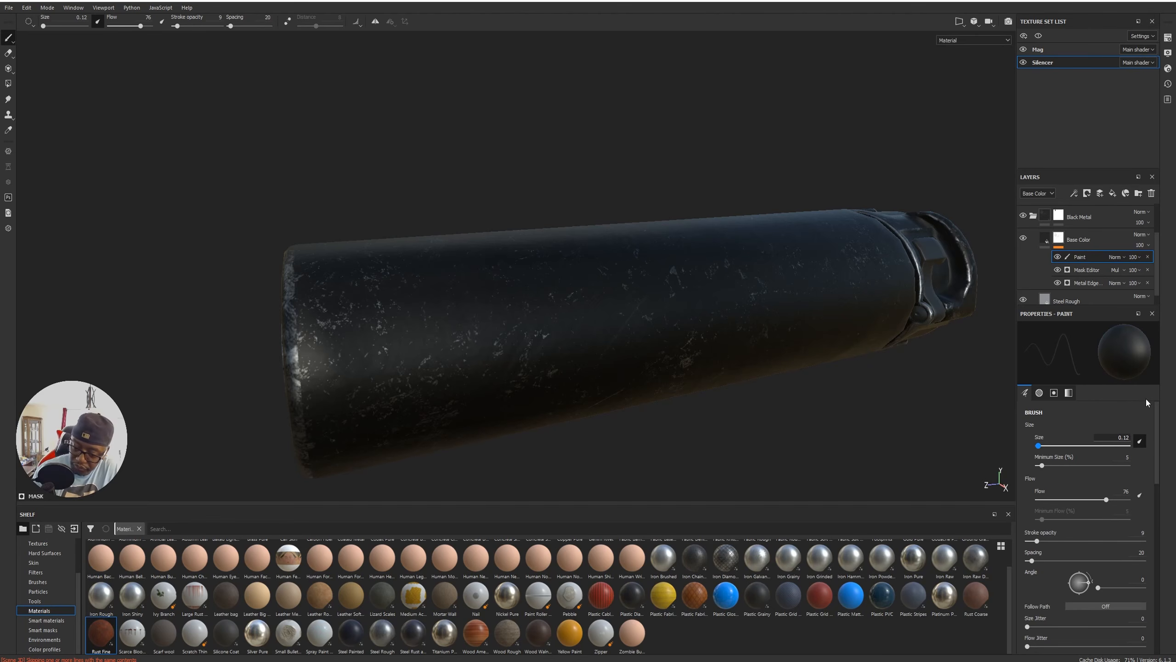
type("05")
key("Return")
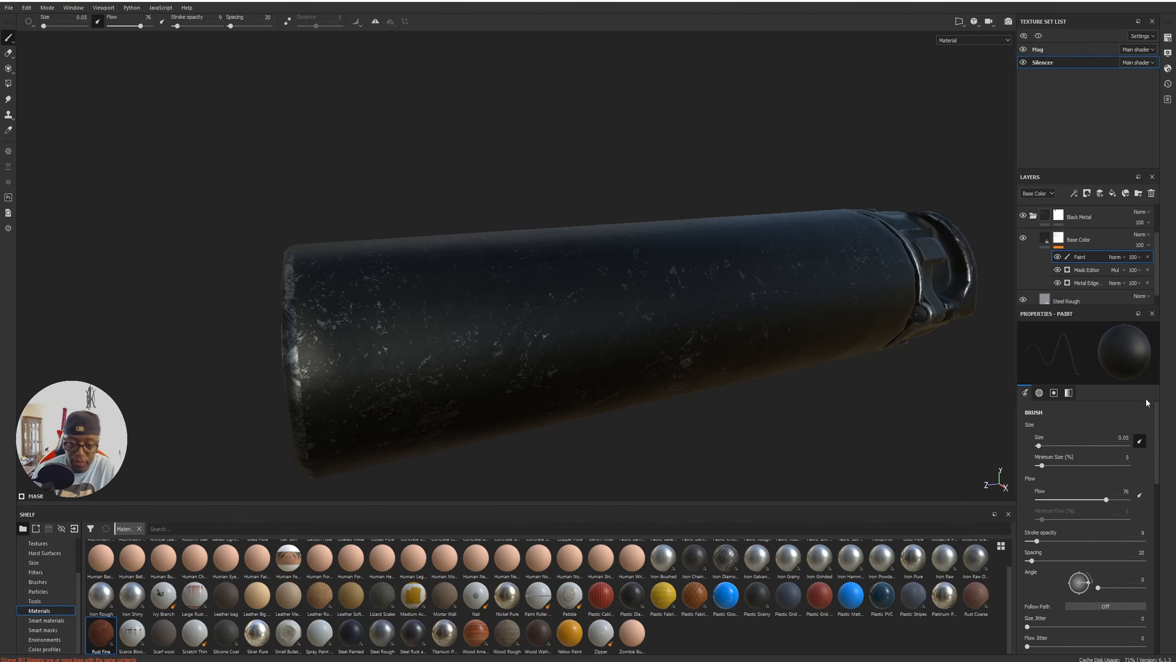
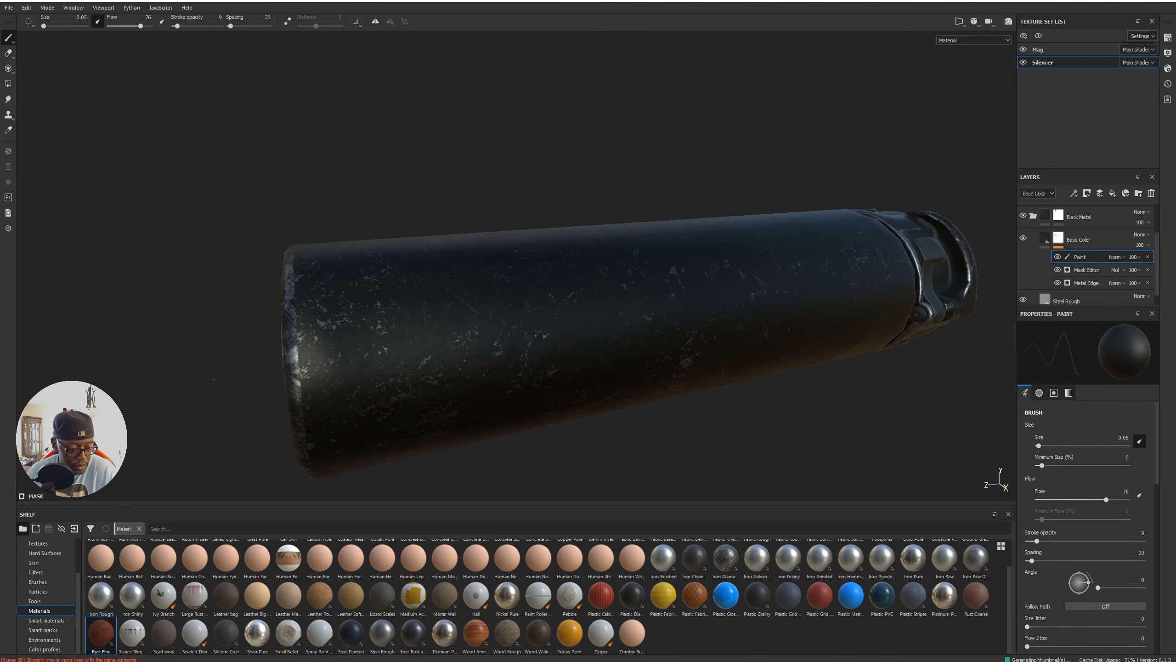
Apply the thin horizontal line alpha to the brush and set its stroke opacity to 70 and flow to 100.
scroll(51, 562, "up", 3)
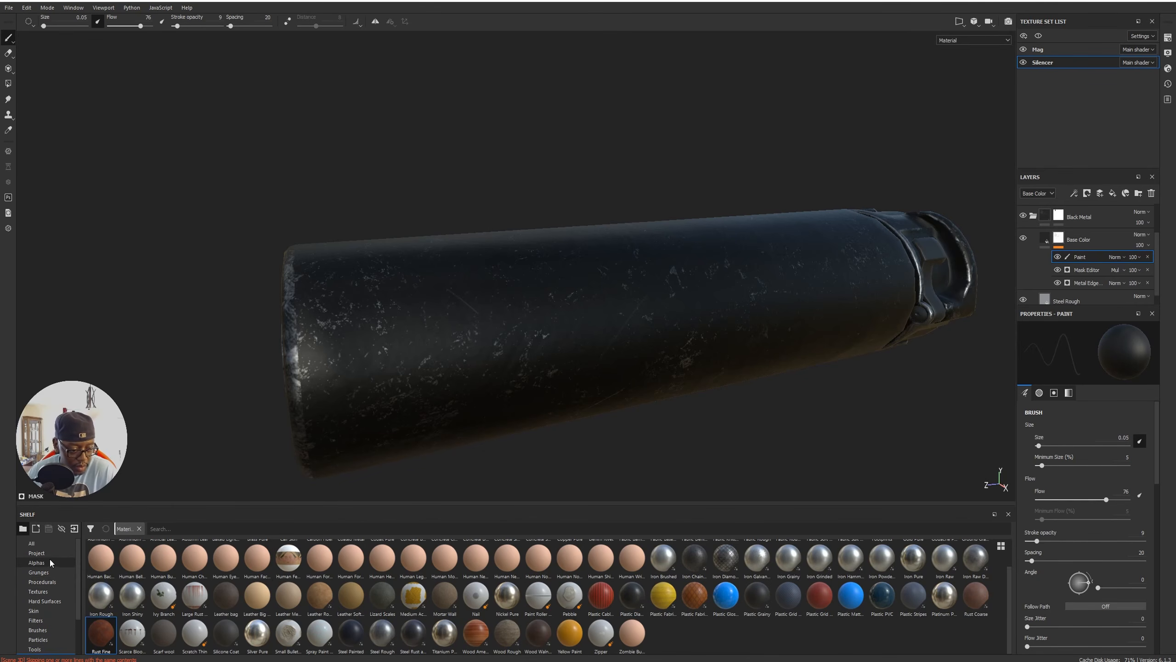
left_click(37, 563)
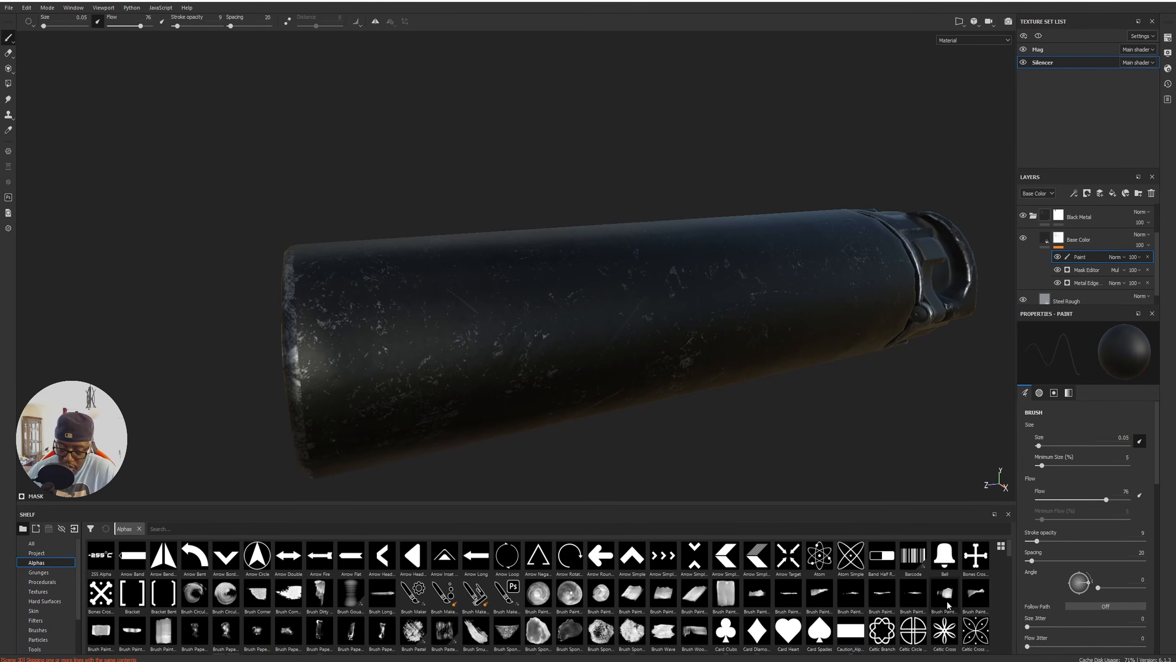
left_click_drag(1008, 549, 1015, 619)
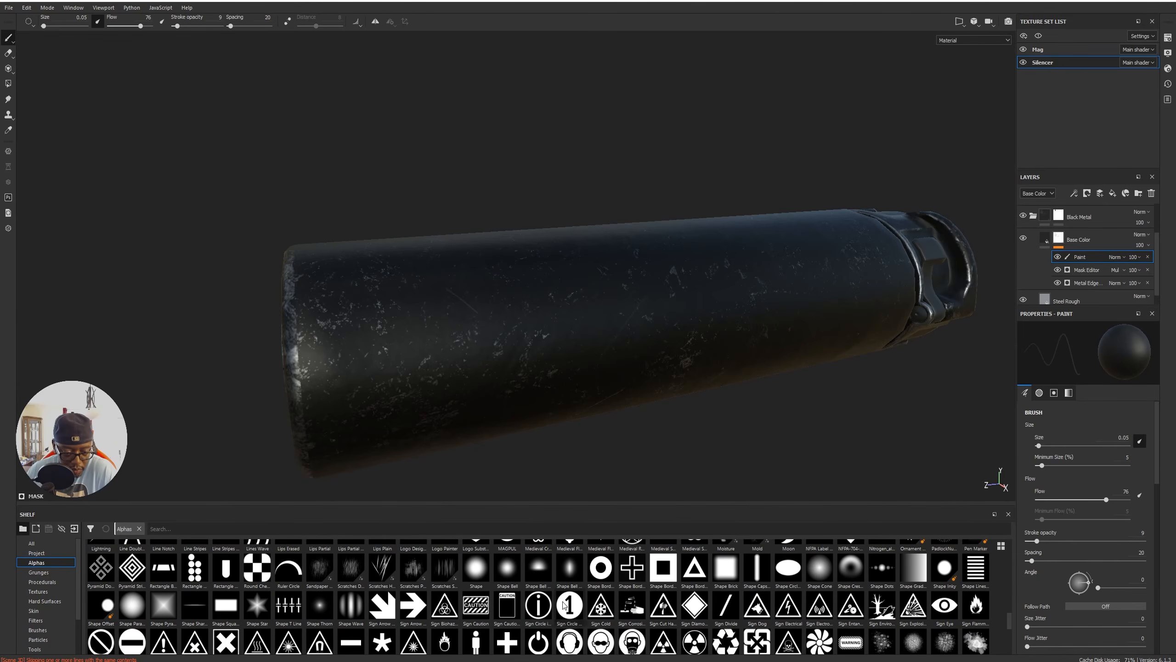
mouse_move(379, 577)
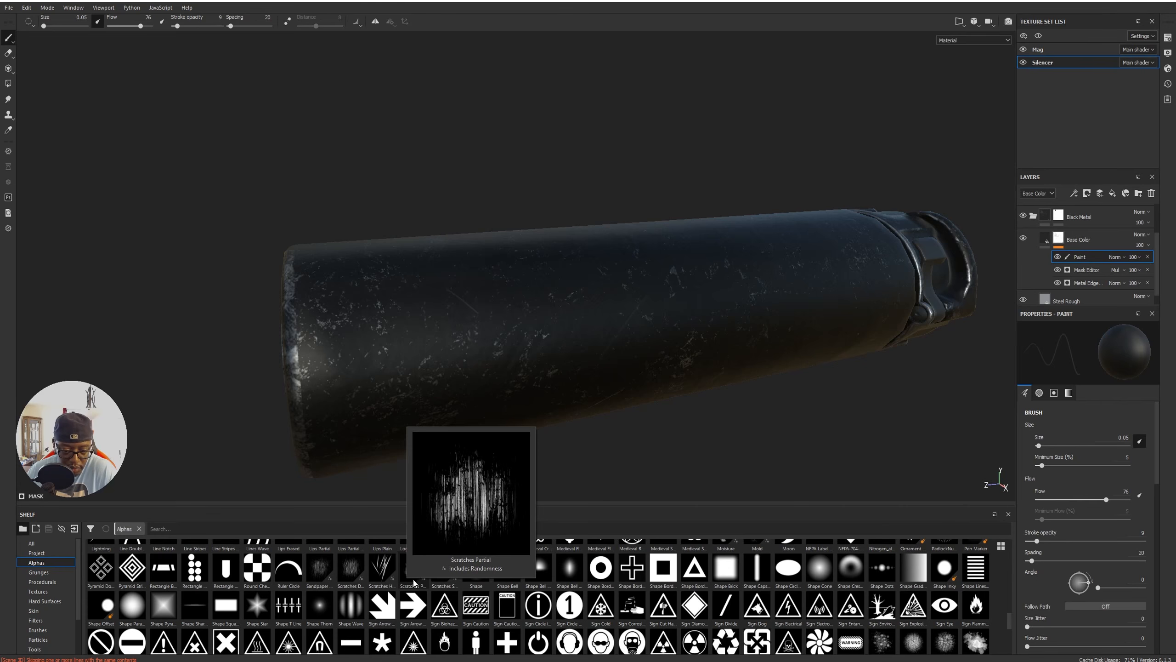
mouse_move(449, 579)
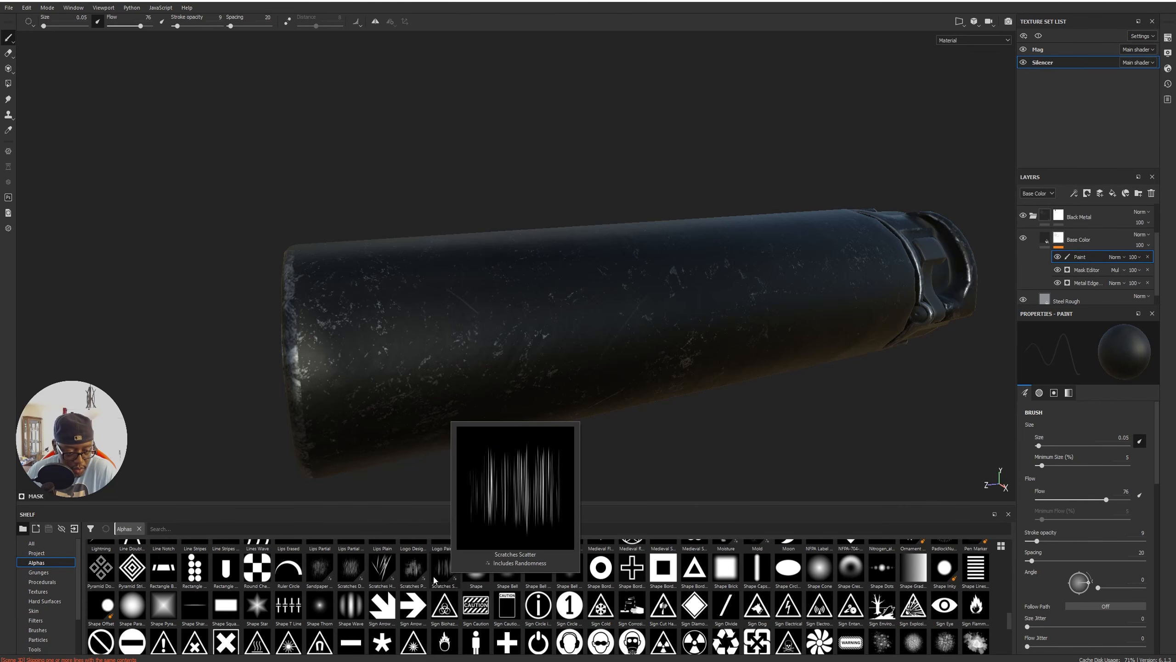
mouse_move(330, 579)
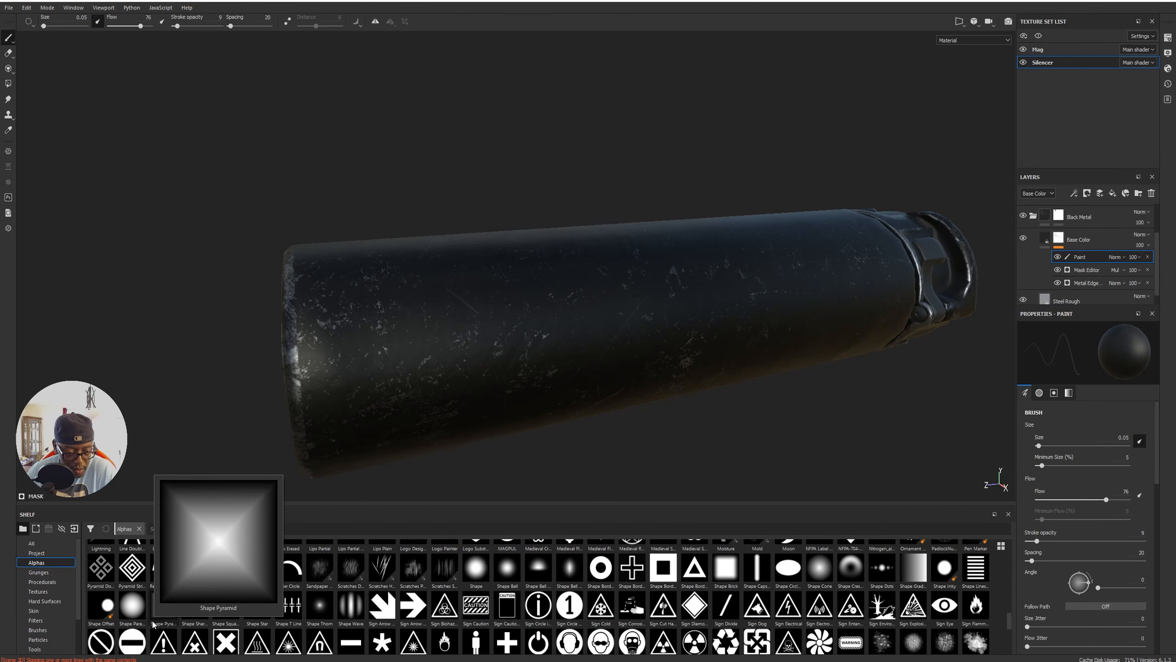
left_click(199, 616)
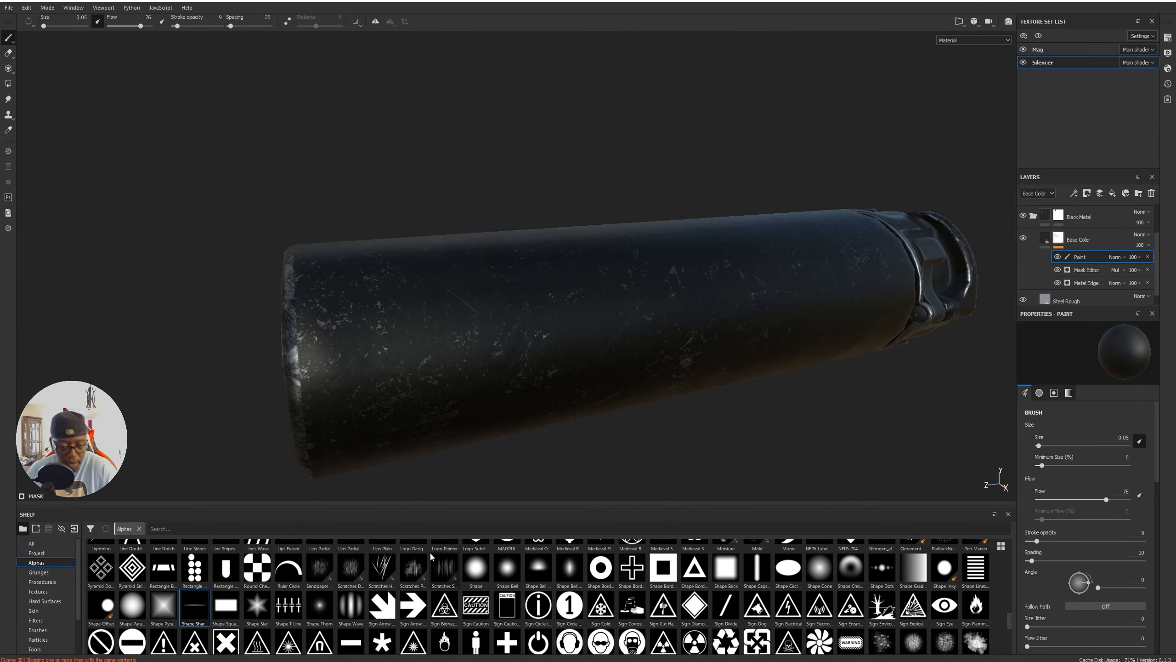
mouse_move(413, 571)
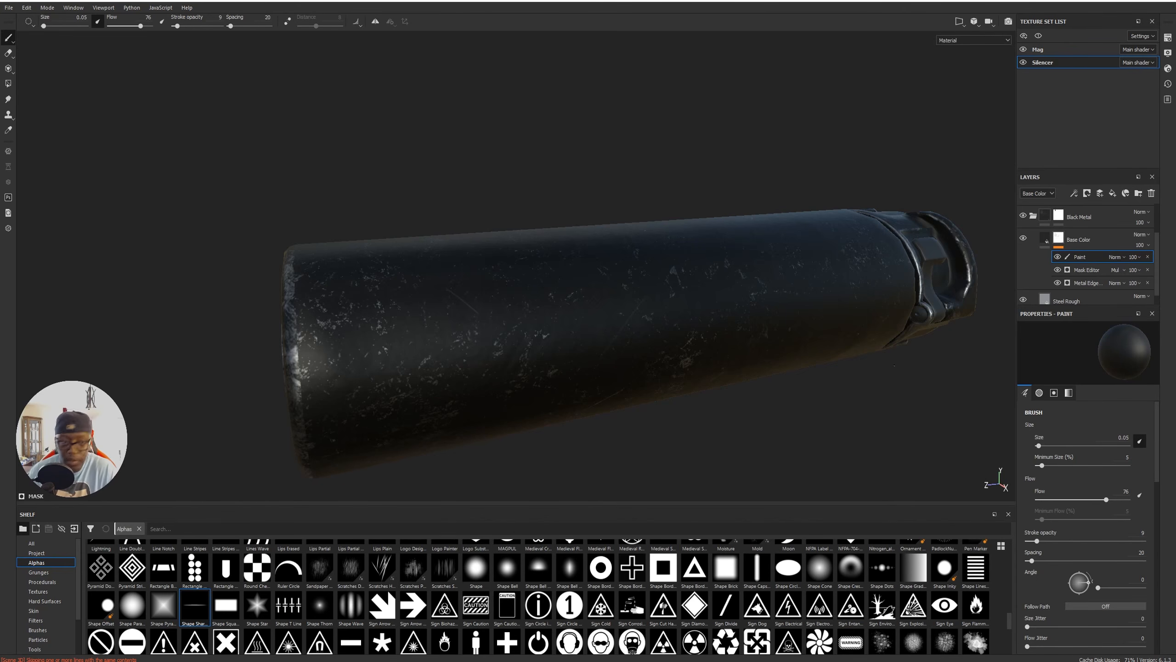
left_click_drag(177, 25, 207, 26)
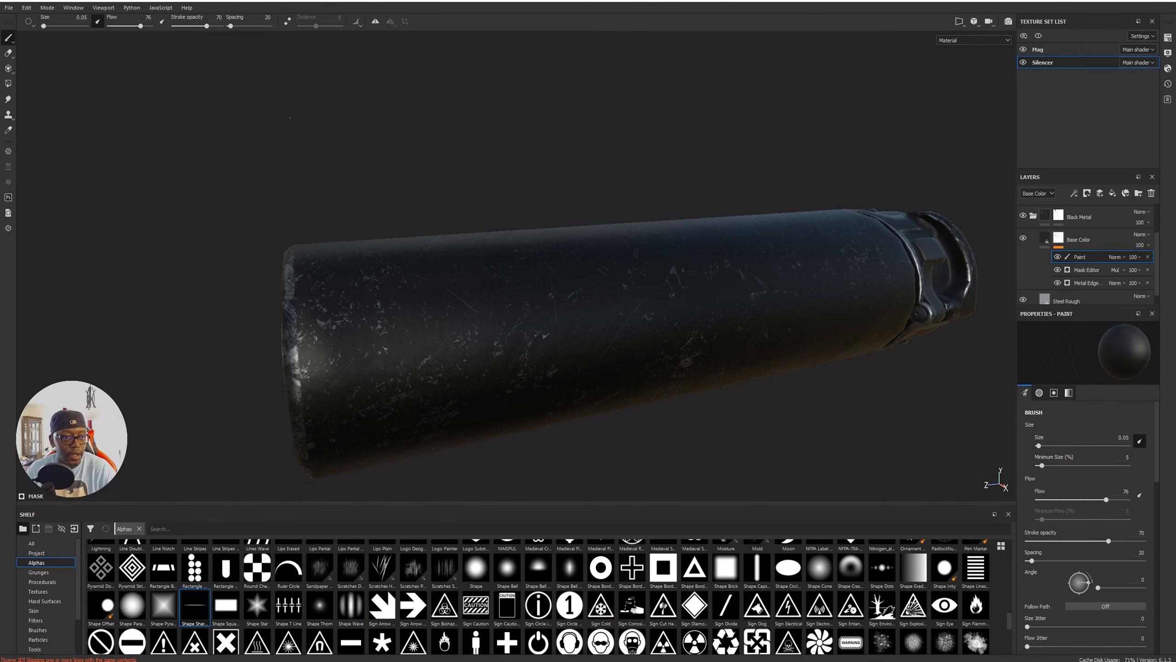
left_click(153, 25)
Examine the scratch wear on all sides of the suppressor body, from the ridged collar to the opposite end.
left_click_drag(577, 131, 876, 159, "alt")
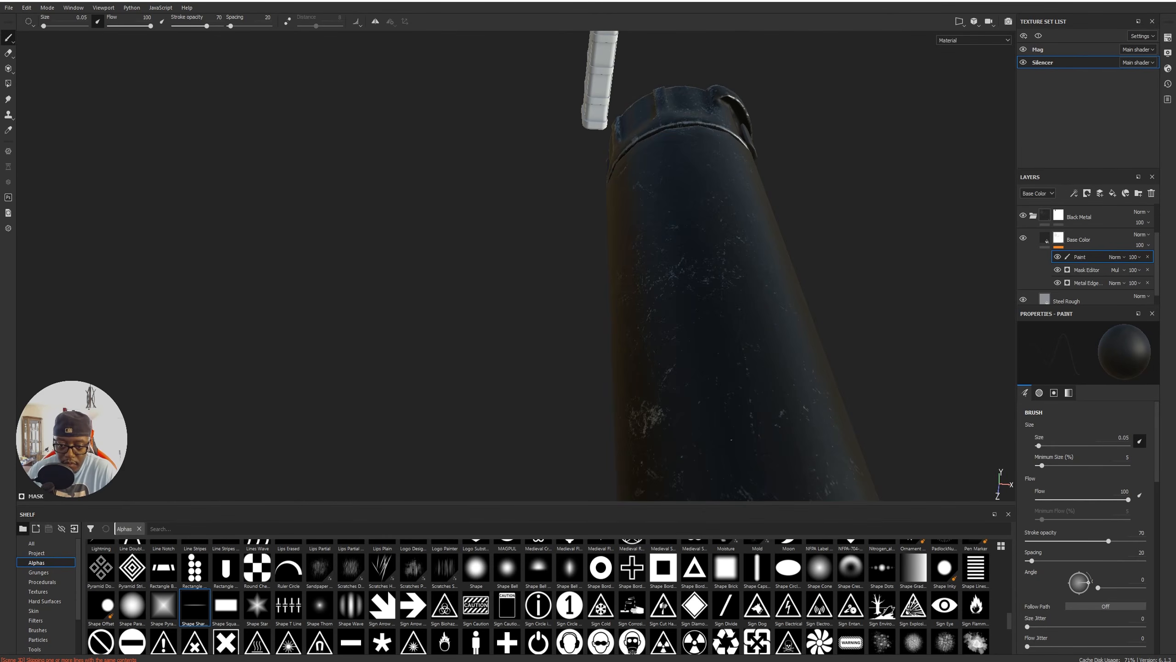
left_click_drag(732, 350, 895, 381, "alt")
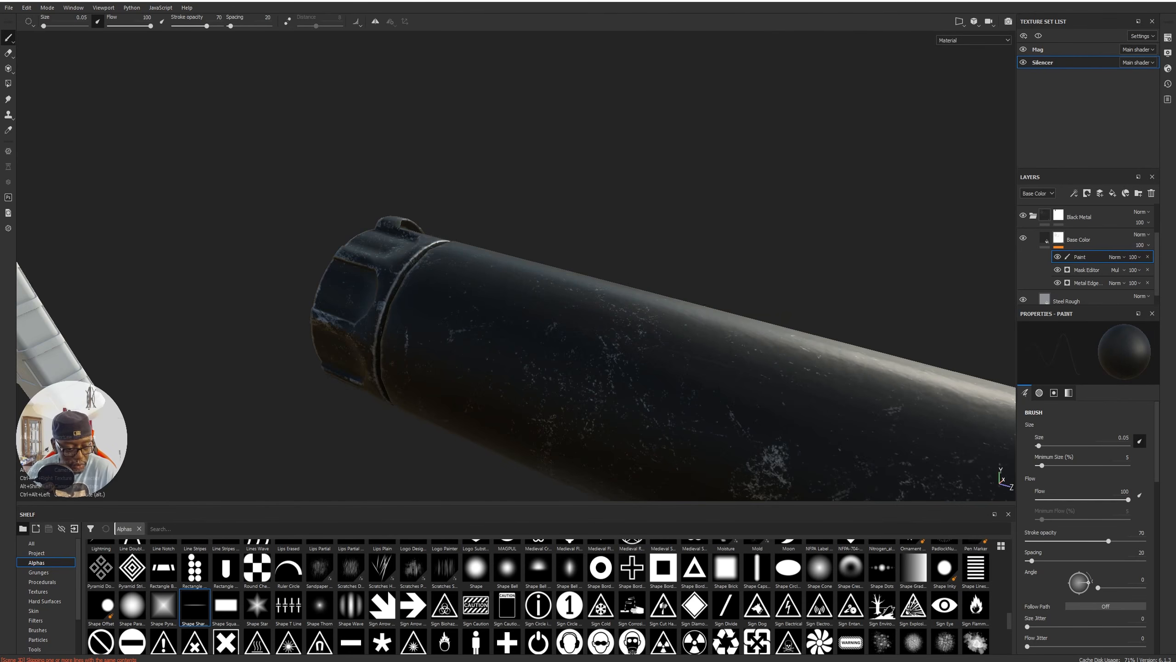
middle_click_drag(639, 339, 412, 238, "alt")
right_click_drag(412, 238, 324, 282, "alt")
left_click_drag(324, 283, 827, 283, "alt")
right_click_drag(827, 283, 313, 280, "alt")
left_click_drag(417, 279, 343, 272, "alt")
middle_click_drag(564, 312, 687, 301, "alt")
right_click_drag(686, 301, 892, 290, "alt")
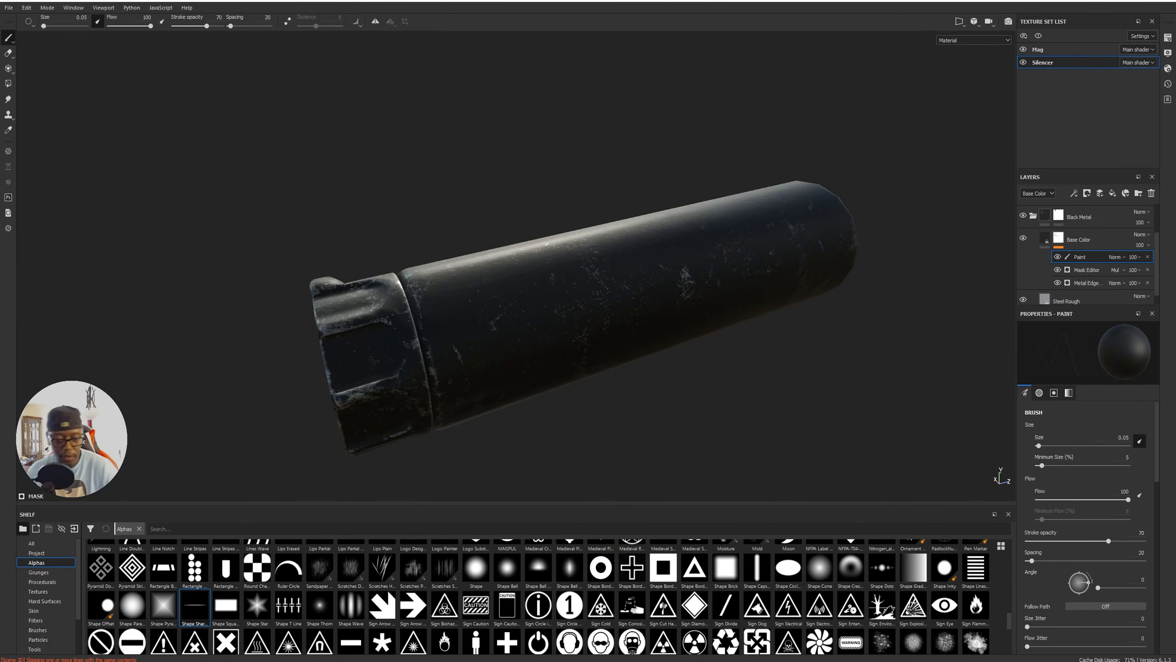
left_click_drag(781, 276, 441, 357, "alt")
left_click_drag(847, 287, 732, 319, "alt")
middle_click_drag(824, 296, 737, 282, "alt")
mouse_move(737, 282)
left_mouse_down("alt")
mouse_move(593, 260)
mouse_move(967, 248)
mouse_move(976, 236)
left_mouse_up("alt")
right_click_drag(778, 296, 702, 323, "alt")
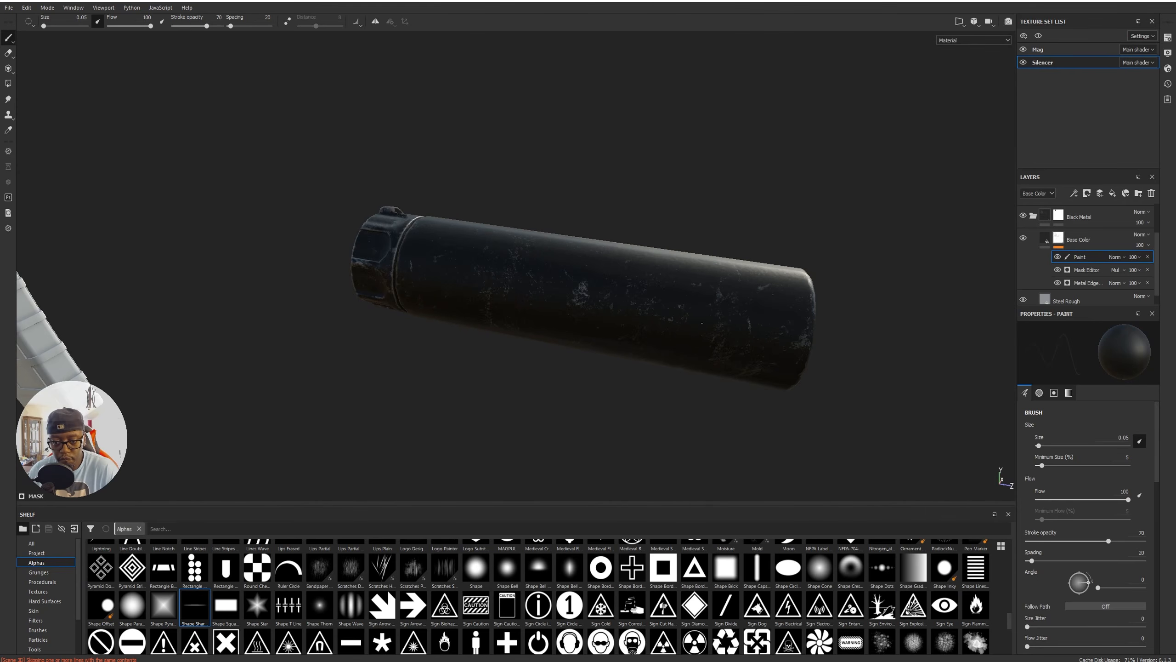
left_click_drag(776, 305, 722, 313, "alt")
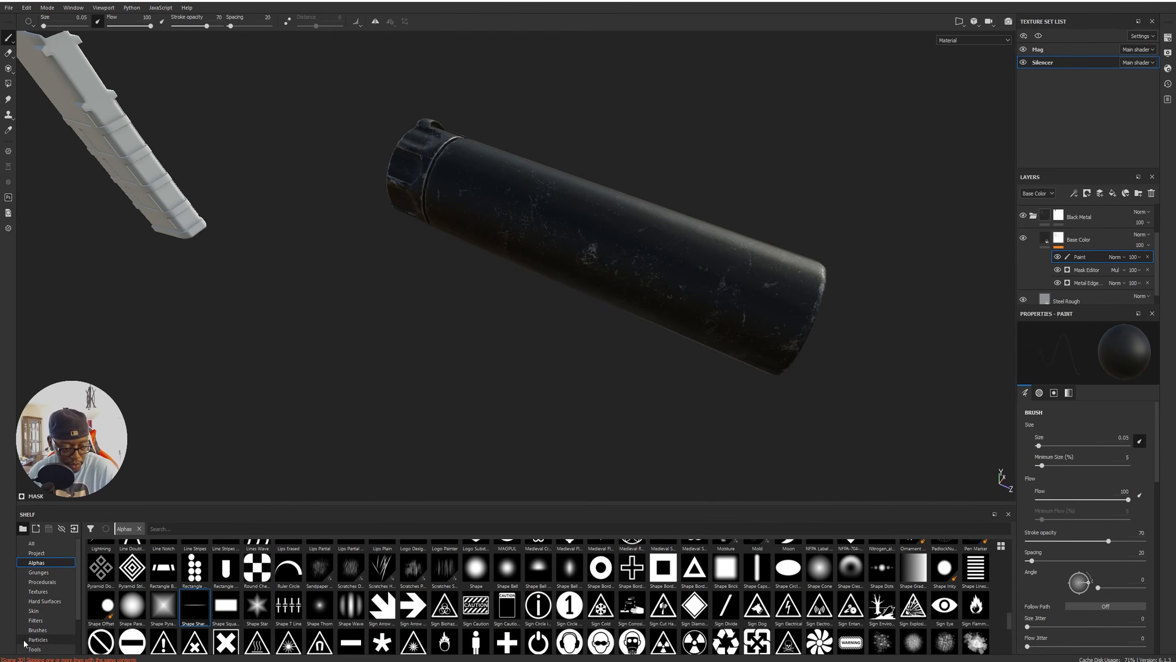
Load the Dirt 2 brush, reduce its size to 9.6 and switch its mask colour to white for the suppressor's end.
left_click(37, 629)
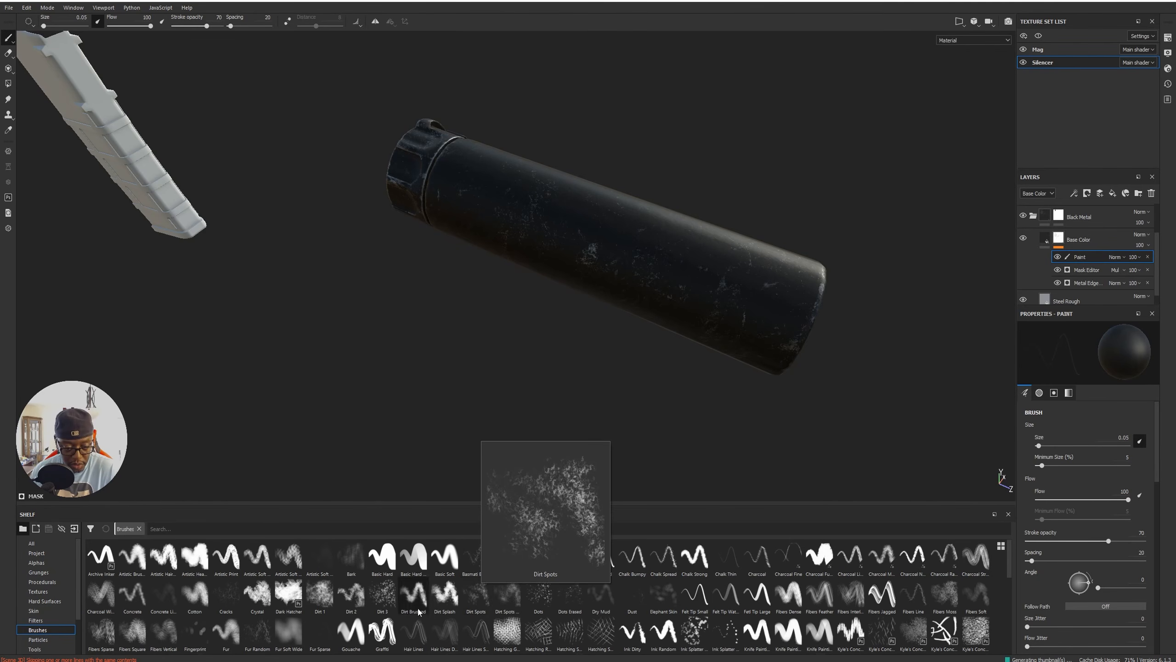
left_click(350, 598)
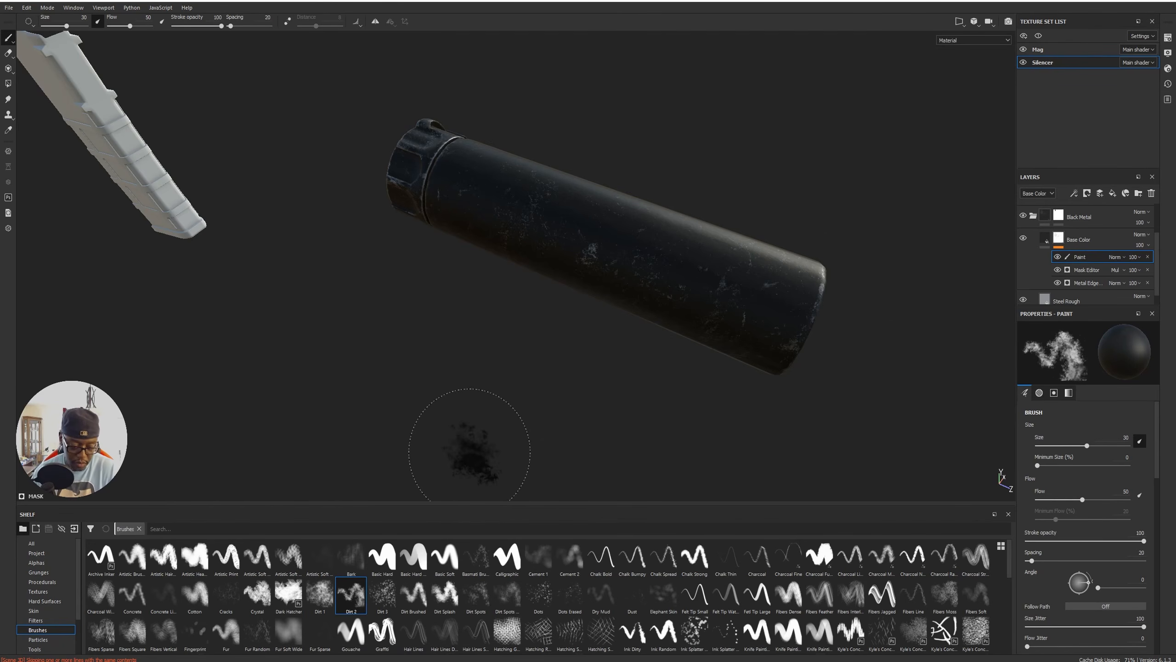
mouse_move(768, 288)
right_mouse_down("ctrl")
mouse_move(722, 287)
mouse_move(736, 283)
right_mouse_up("ctrl")
mouse_move(842, 213)
left_mouse_down("alt")
mouse_move(651, 184)
mouse_move(517, 252)
left_mouse_up("alt")
mouse_move(690, 272)
right_mouse_down("alt")
mouse_move(787, 283)
mouse_move(539, 320)
mouse_move(579, 331)
right_mouse_up("alt")
middle_click_drag(694, 372, 414, 310, "alt")
key("x")
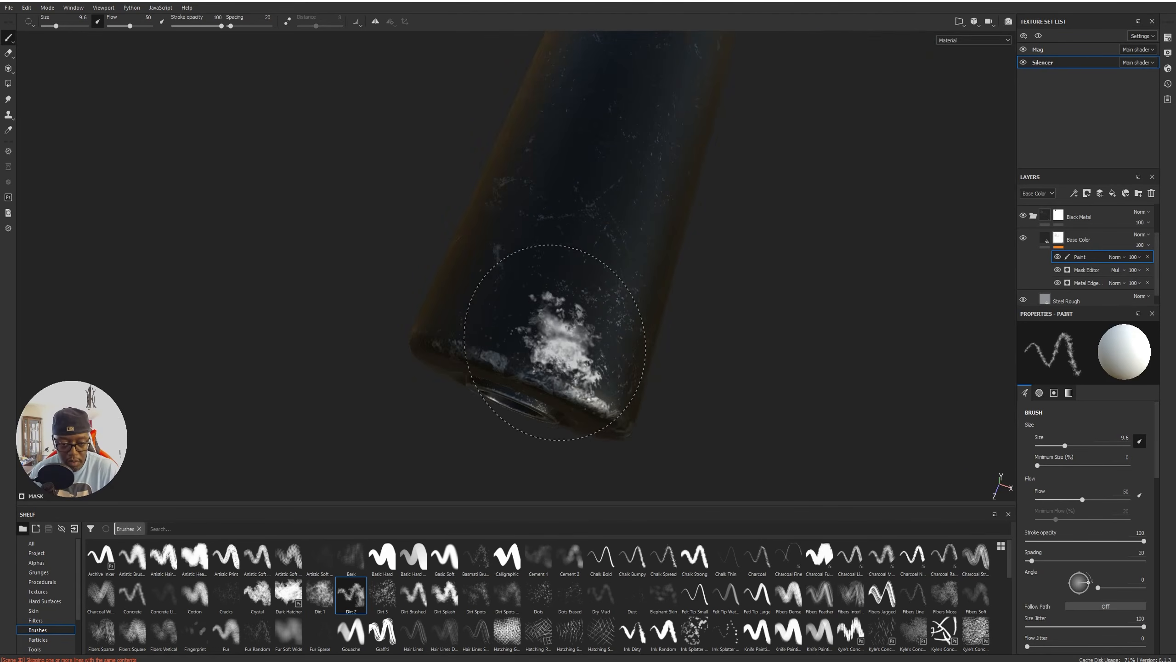
Try a Dirt 2 dab near the suppressor's end rim and set the brush's size to 2.37 and flow to 100.
key("x")
left_click(559, 348)
key("x")
key("x")
key("x")
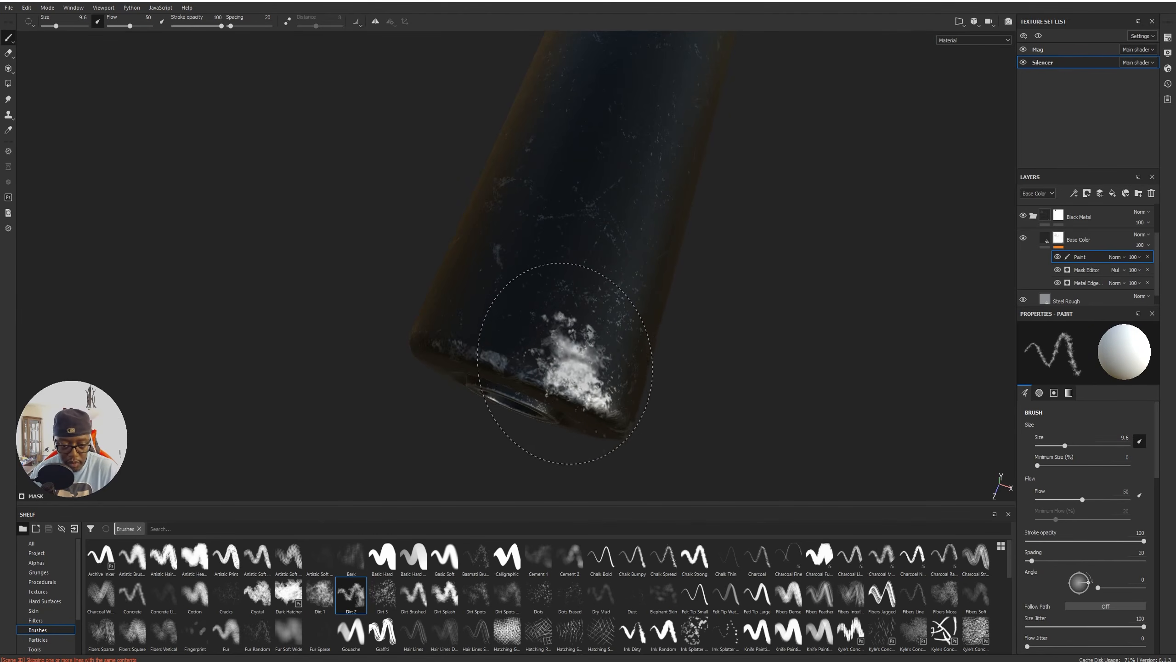
right_click_drag(582, 354, 532, 354, "ctrl")
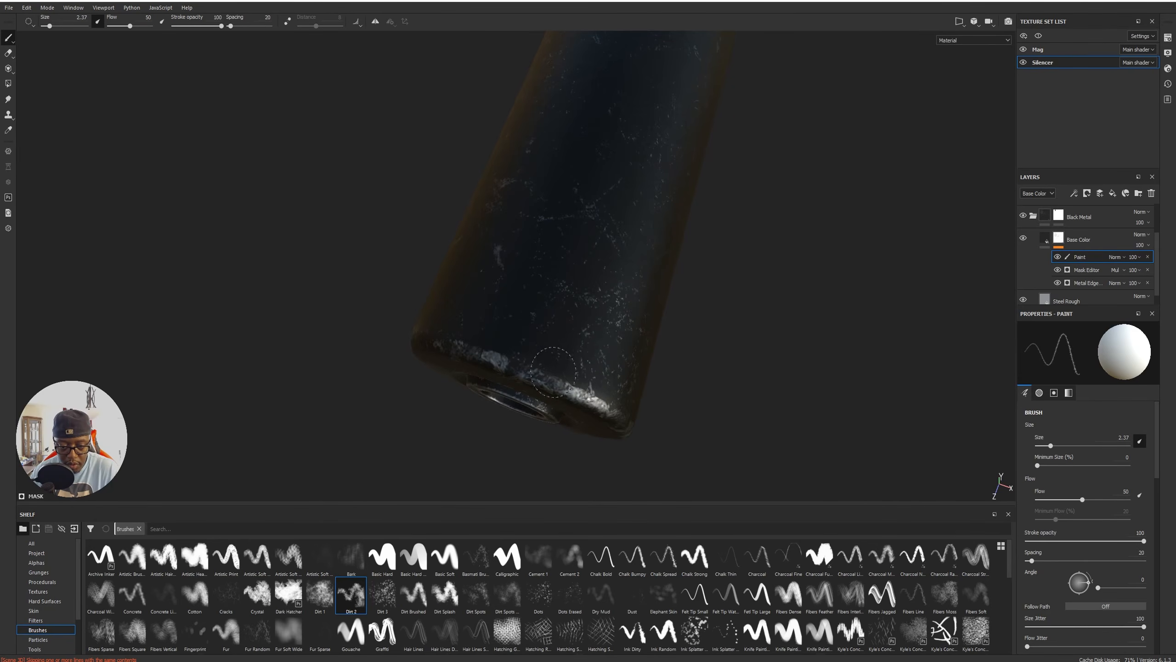
left_click_drag(128, 18, 153, 21)
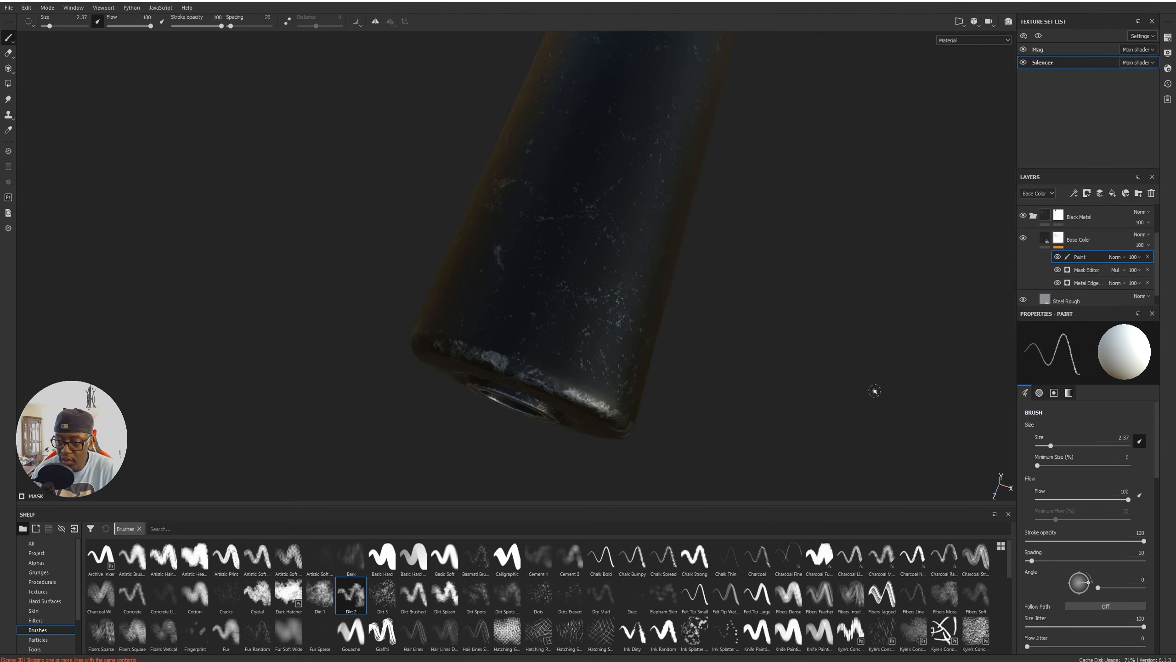
Try the Tangent | Planar brush alignment, restore Tangent | Wrap and check the wear around the suppressor's end rim.
left_click_drag(796, 356, 475, 265, "alt")
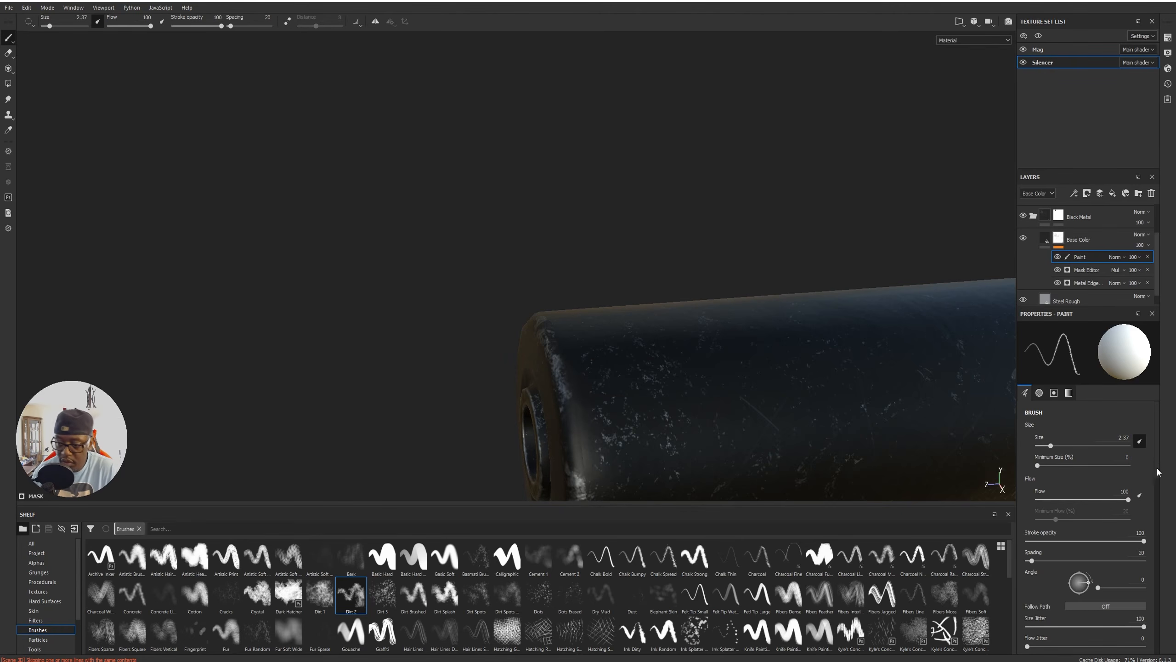
scroll(1158, 460, "down", 4)
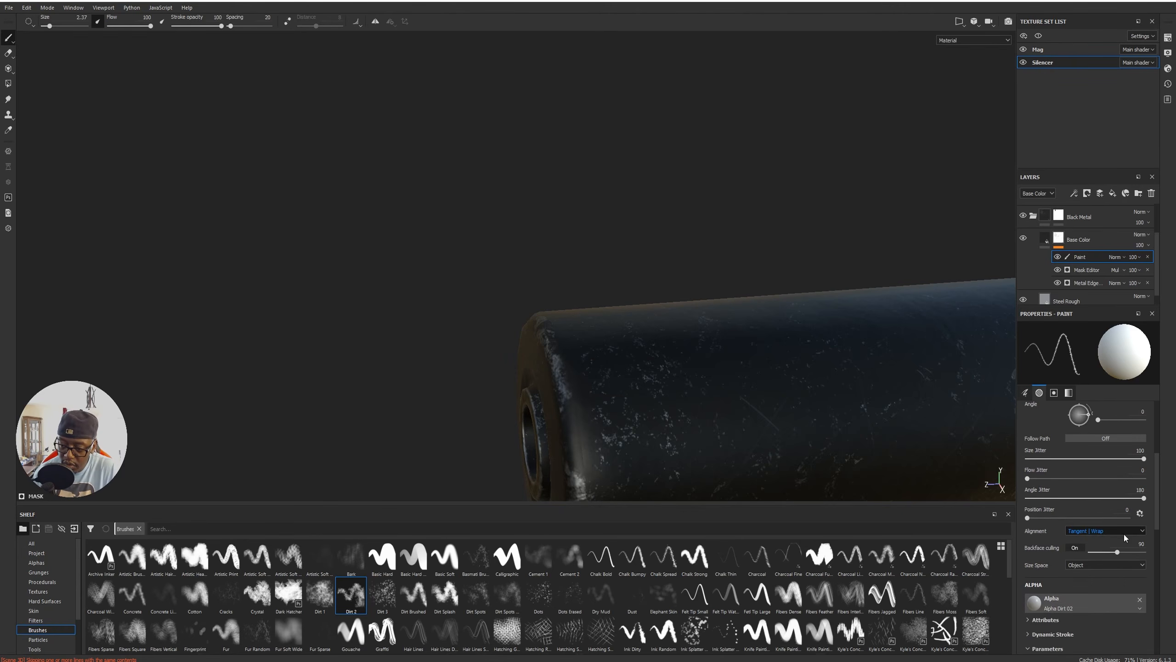
left_click(1126, 530)
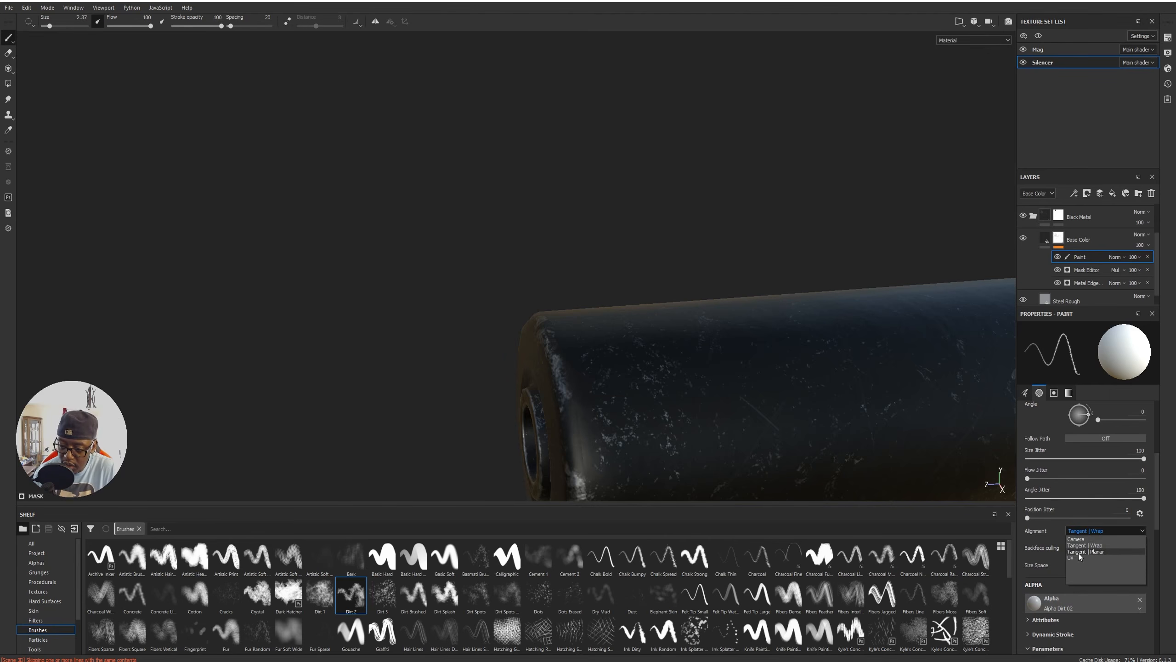
left_click(1080, 550)
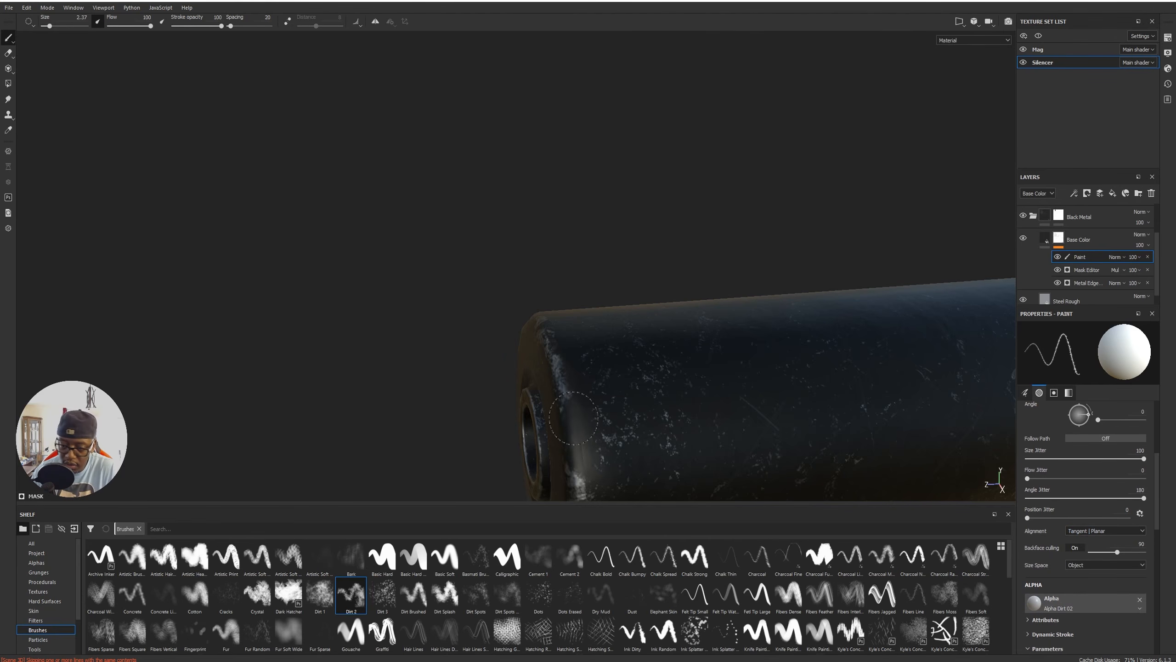
left_click(1095, 532)
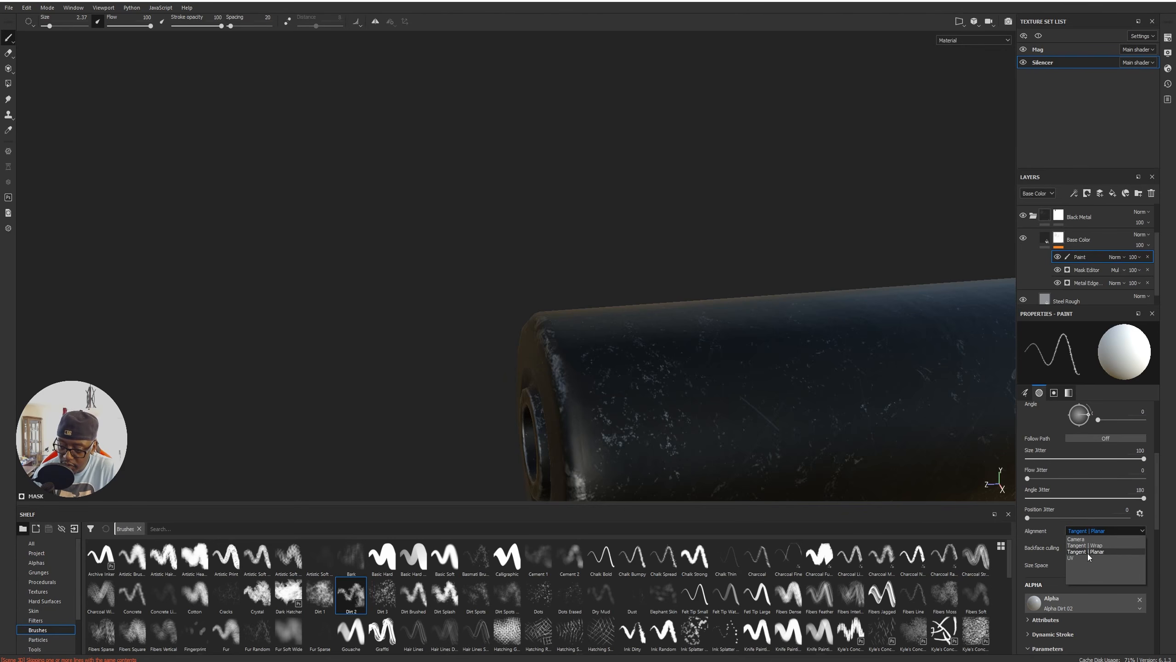
left_click(1088, 547)
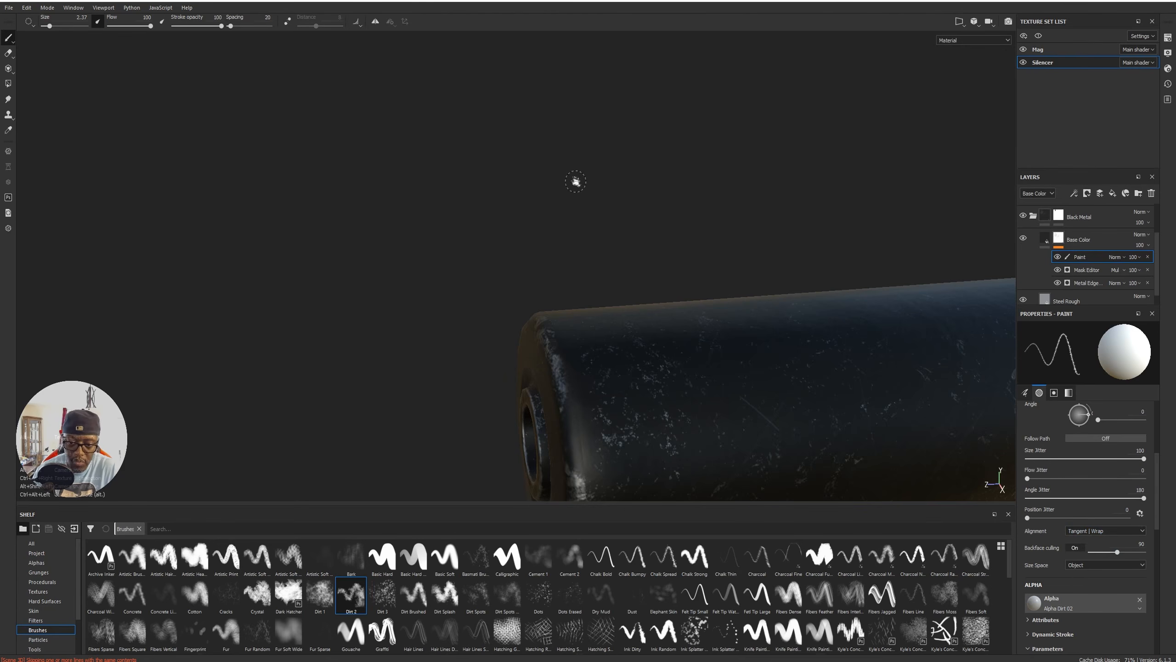
left_click_drag(656, 225, 660, 268, "alt")
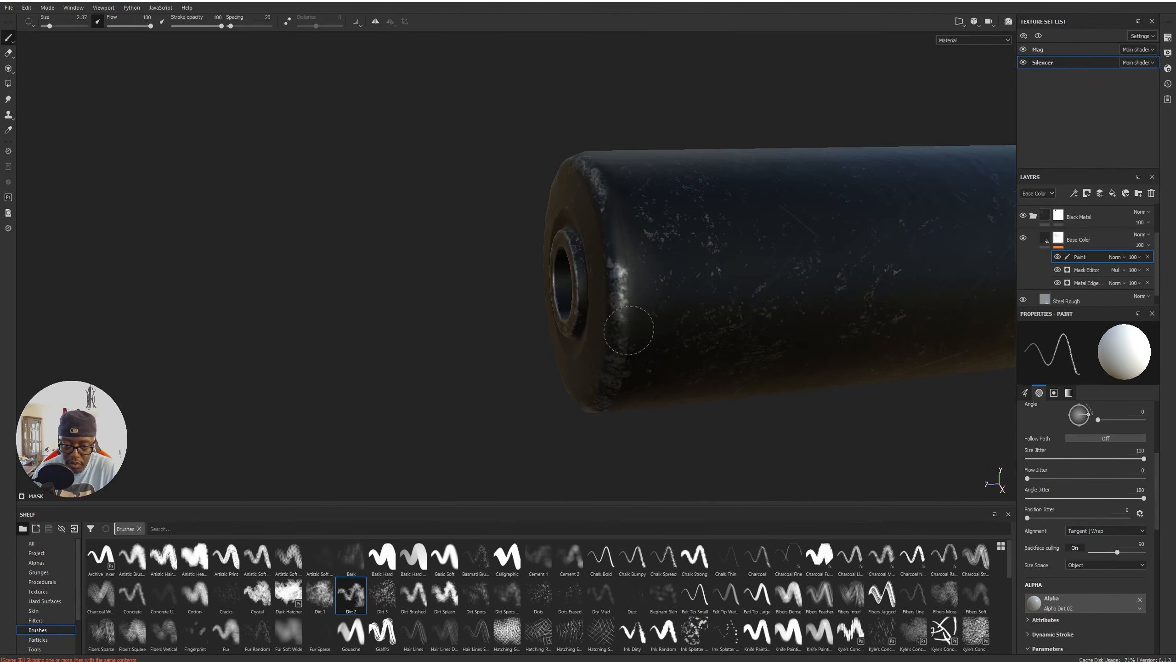
left_click_drag(639, 341, 678, 323, "alt")
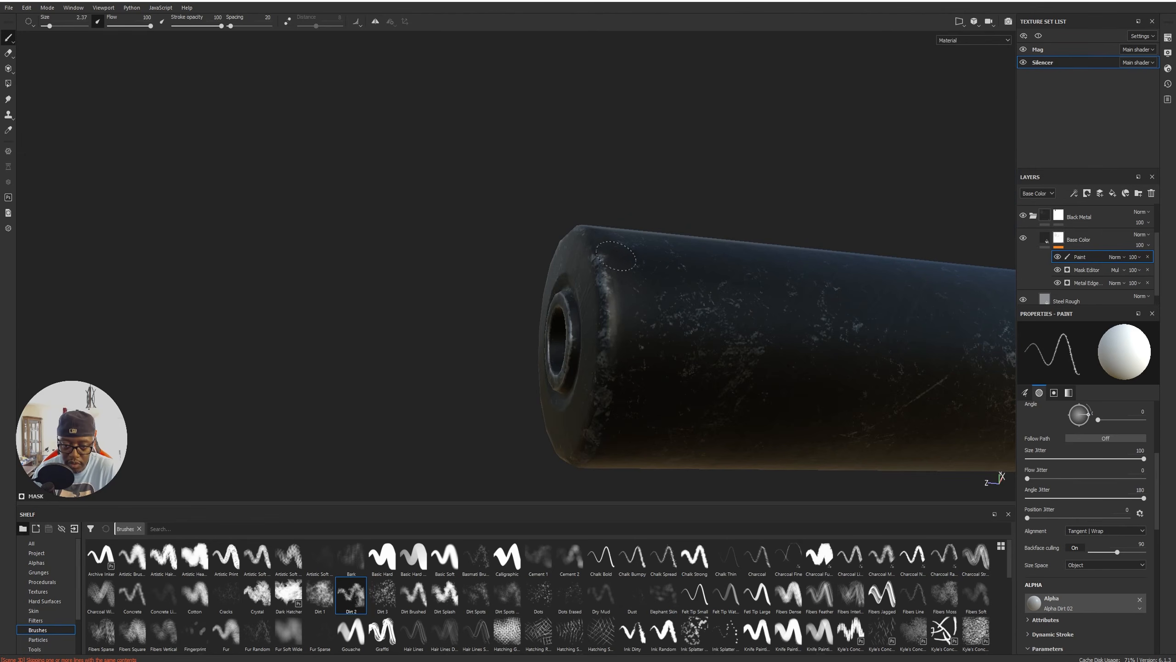
Examine the wear on the suppressor's end face, its outer rim and the body behind it from several sides.
mouse_move(590, 455)
left_mouse_down("alt")
mouse_move(599, 465)
mouse_move(769, 386)
mouse_move(717, 273)
mouse_move(829, 109)
left_mouse_up("alt")
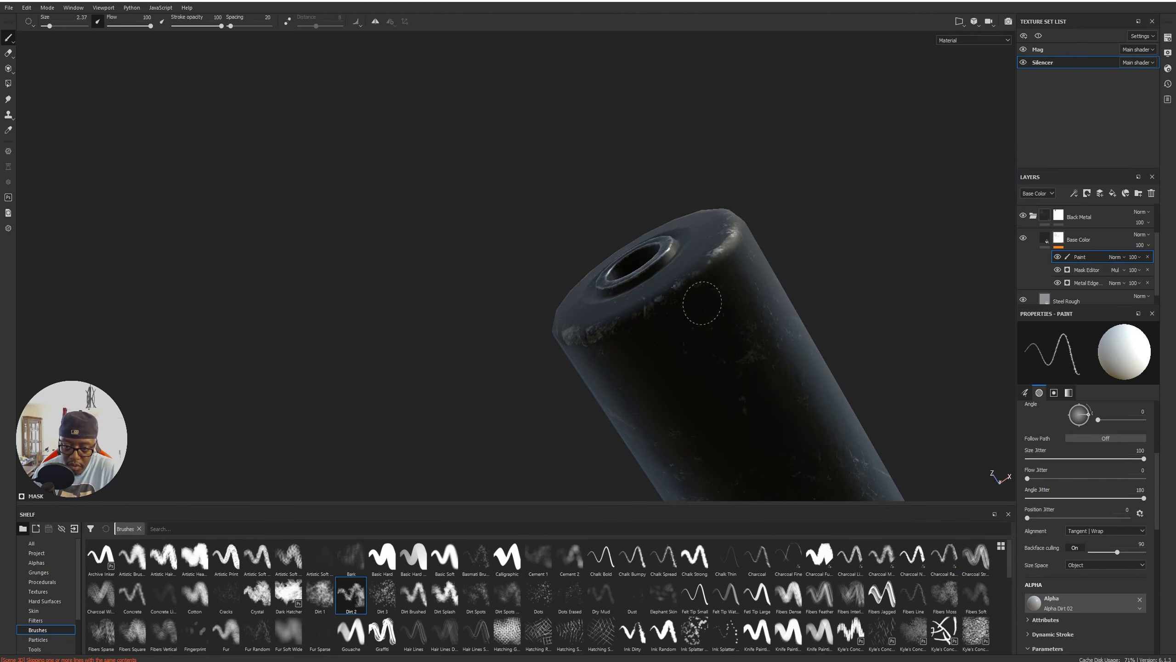
mouse_move(632, 333)
left_mouse_down("alt")
mouse_move(840, 386)
mouse_move(574, 325)
mouse_move(602, 296)
mouse_move(572, 244)
left_mouse_up("alt")
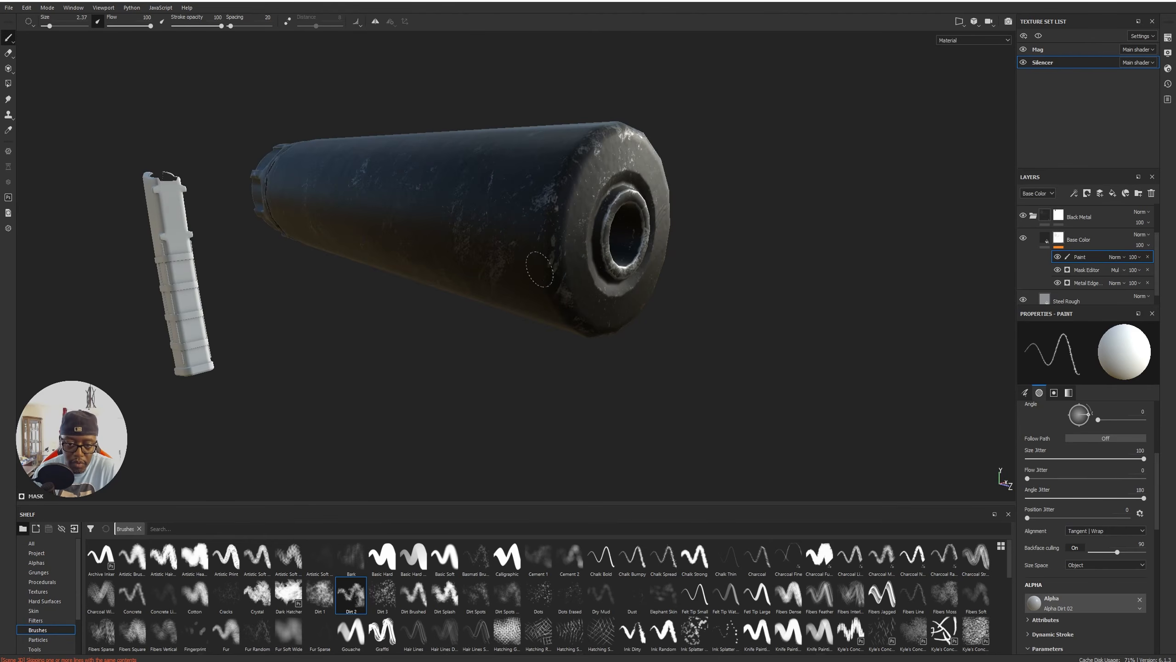
left_click_drag(607, 151, 593, 240, "alt")
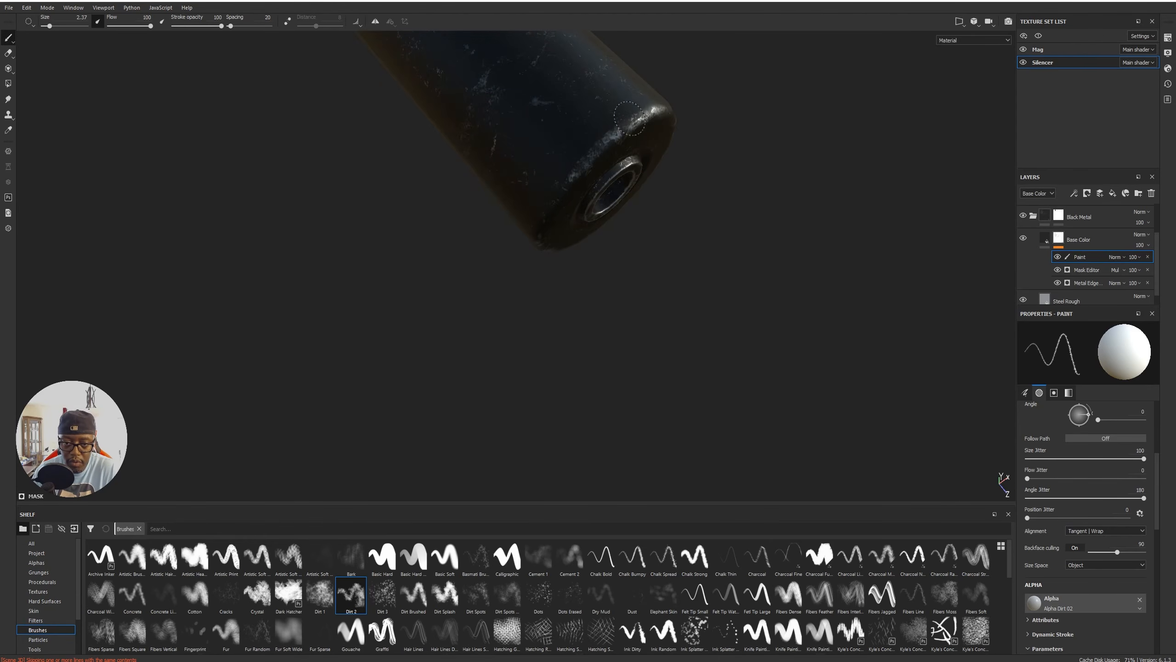
left_click_drag(587, 163, 574, 199, "alt")
left_click_drag(493, 250, 862, 490, "alt")
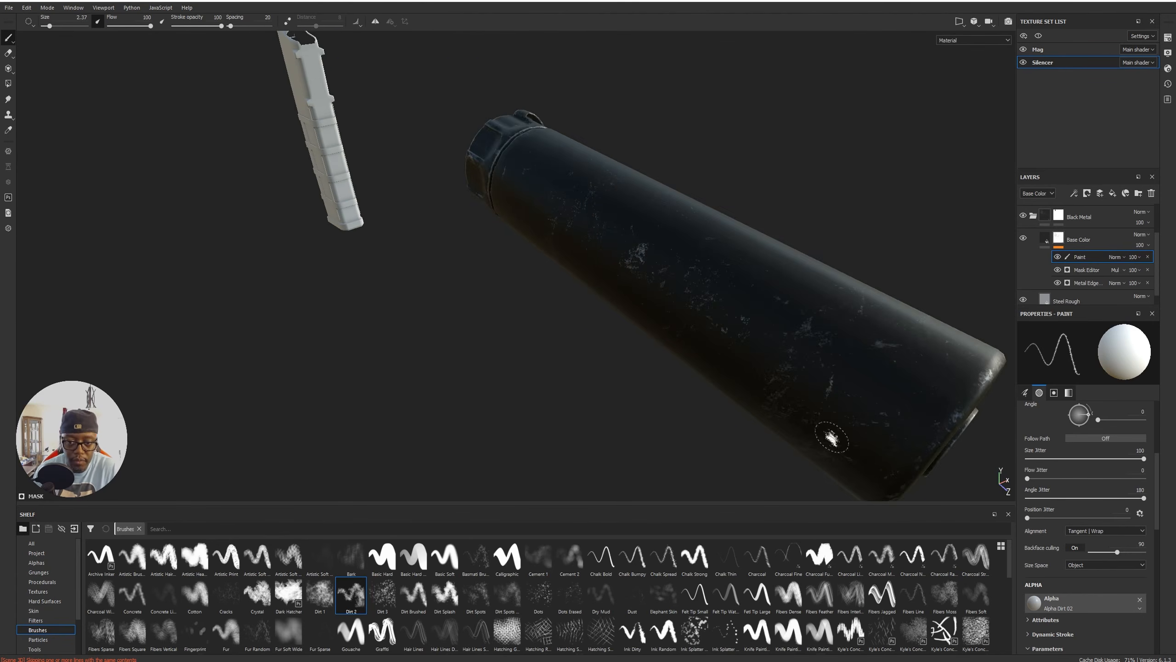
left_click_drag(508, 343, 468, 344, "alt")
middle_click_drag(688, 307, 394, 121, "alt")
right_click_drag(675, 313, 875, 525, "alt")
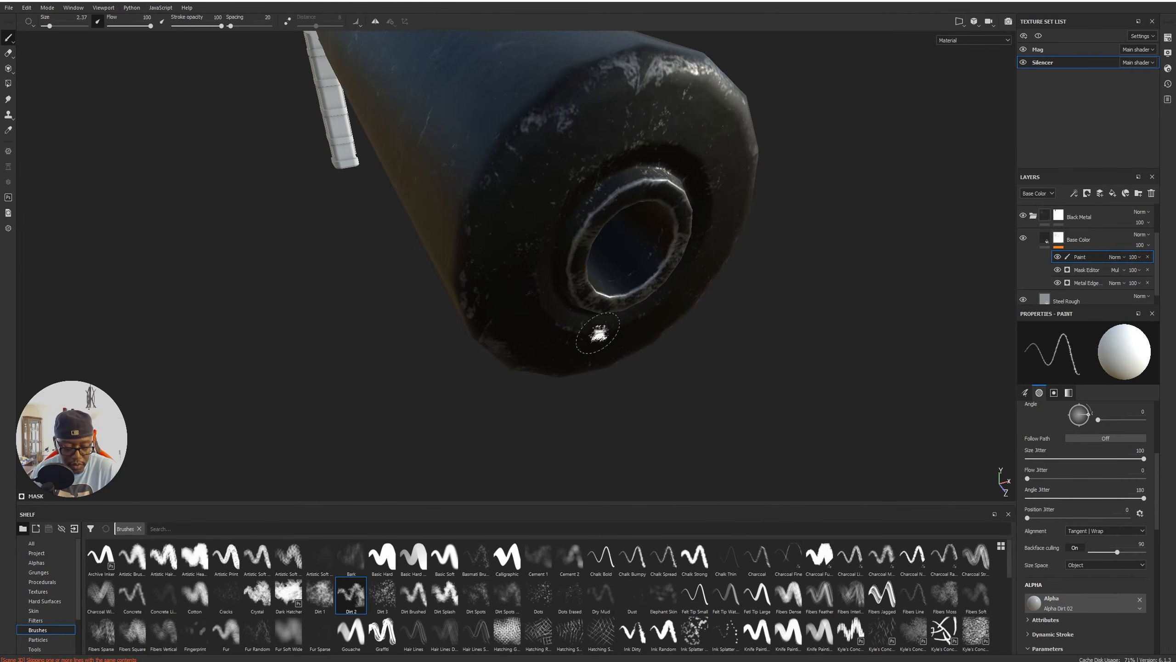
Rework the wear on the raised ring around the suppressor's end opening with Dirt 2, alternating black and white mask colours.
key("x")
mouse_move(592, 288)
left_mouse_down()
mouse_move(582, 273)
mouse_move(643, 212)
mouse_move(609, 278)
mouse_move(584, 274)
mouse_move(646, 273)
mouse_move(685, 232)
mouse_move(662, 185)
mouse_move(616, 169)
mouse_move(583, 192)
mouse_move(563, 239)
mouse_move(622, 226)
left_mouse_up()
key("x")
left_click(614, 213)
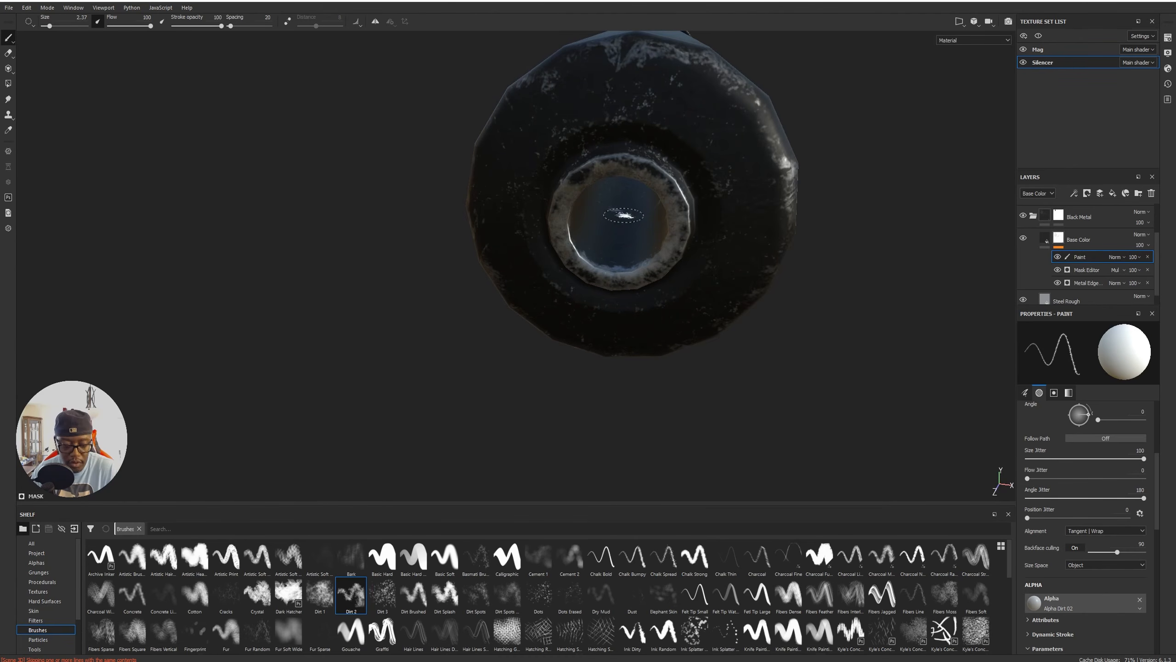
mouse_move(620, 243)
left_mouse_down("alt")
mouse_move(577, 280)
mouse_move(632, 185)
left_mouse_up("alt")
mouse_move(509, 389)
left_mouse_down("alt")
mouse_move(499, 407)
mouse_move(567, 399)
mouse_move(668, 197)
left_mouse_up("alt")
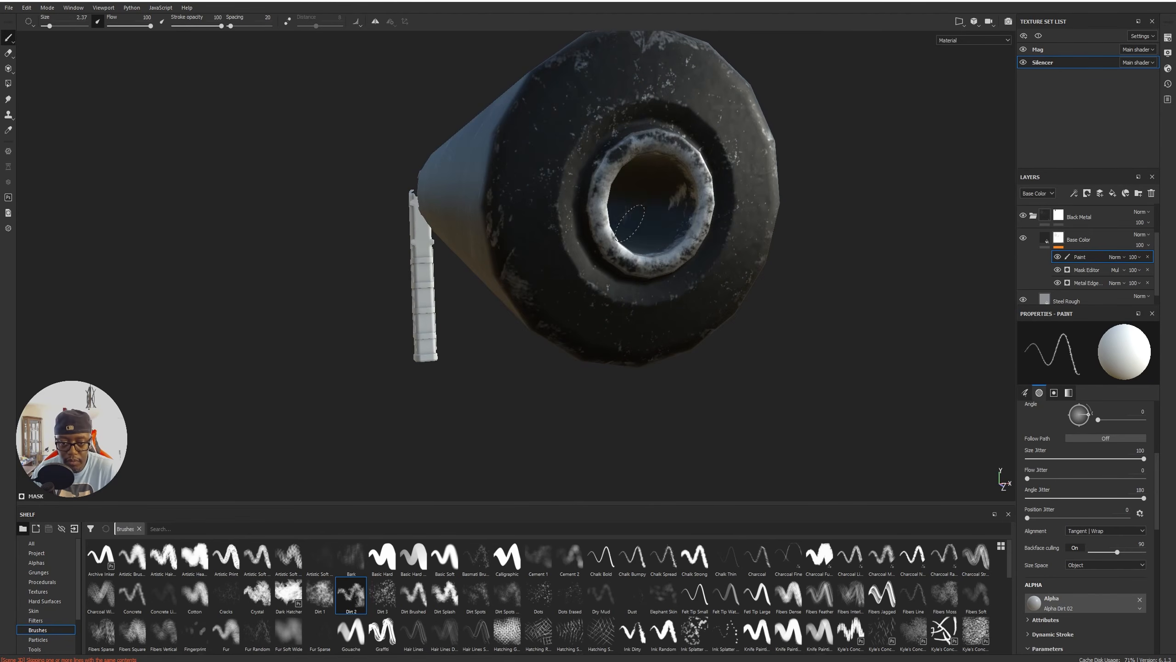
Paint out the bright wear patch on the body's edge beside the collar with a black Dirt 2 dab, and restore the white mask colour.
left_click_drag(473, 314, 659, 274, "alt")
mouse_move(745, 274)
middle_mouse_down("alt")
mouse_move(586, 294)
mouse_move(465, 263)
middle_mouse_up("alt")
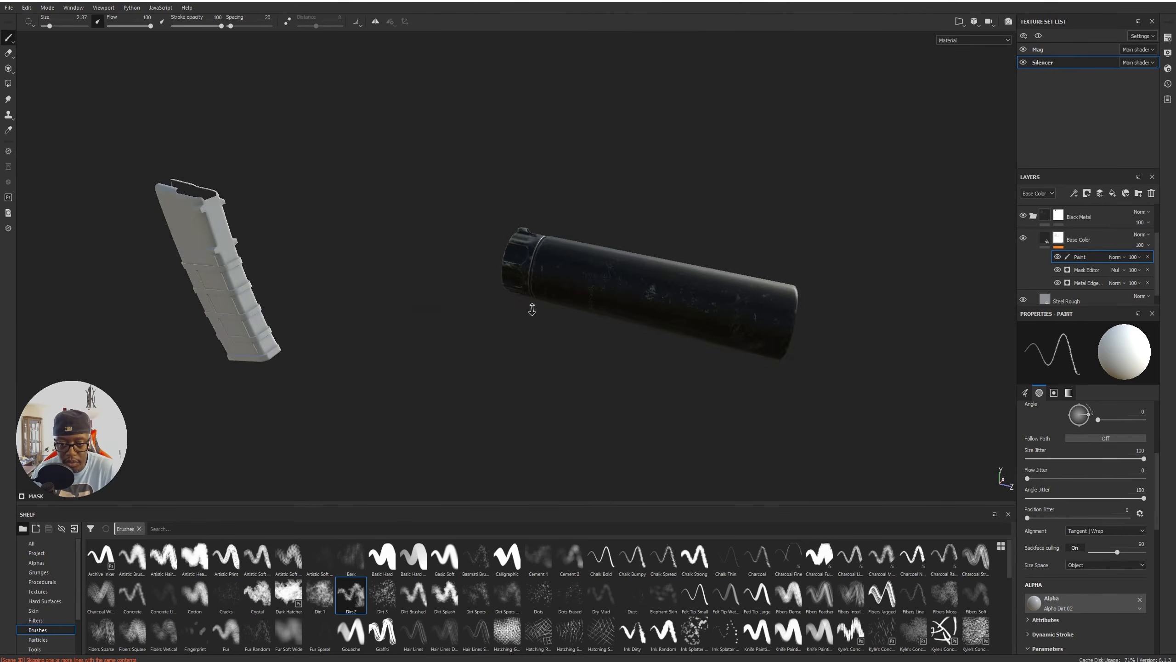
right_click_drag(531, 309, 657, 420, "alt")
right_click_drag(503, 264, 659, 332, "alt")
mouse_move(659, 332)
left_mouse_down("alt")
mouse_move(687, 313)
mouse_move(625, 308)
left_mouse_up("alt")
key("x")
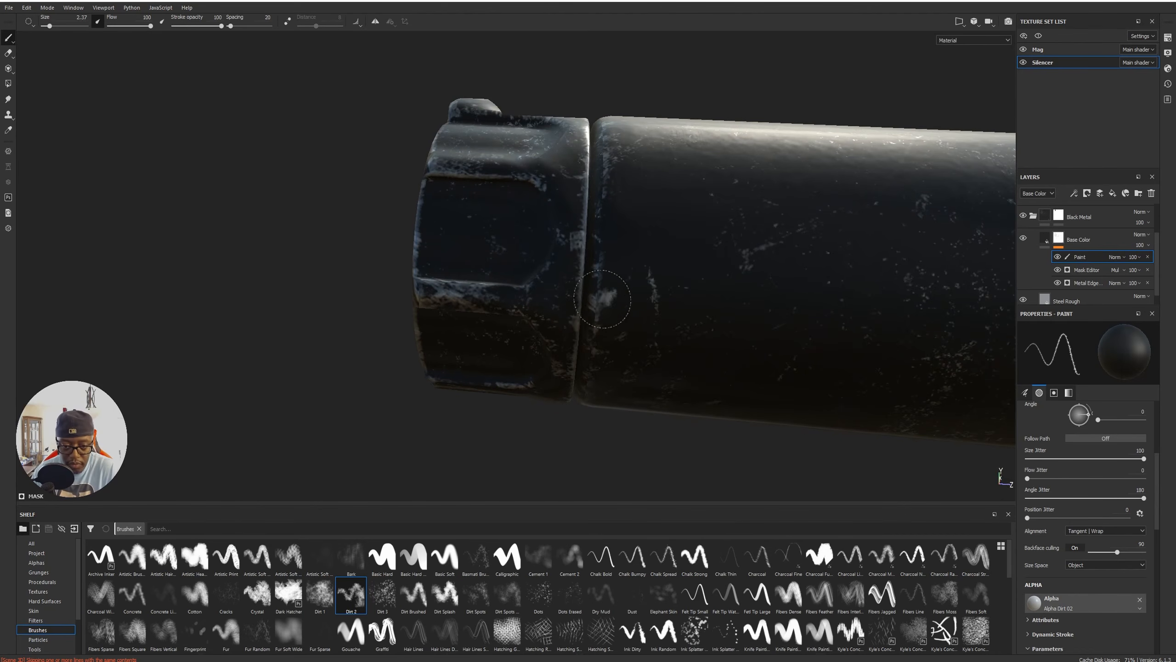
left_click_drag(607, 310, 607, 308)
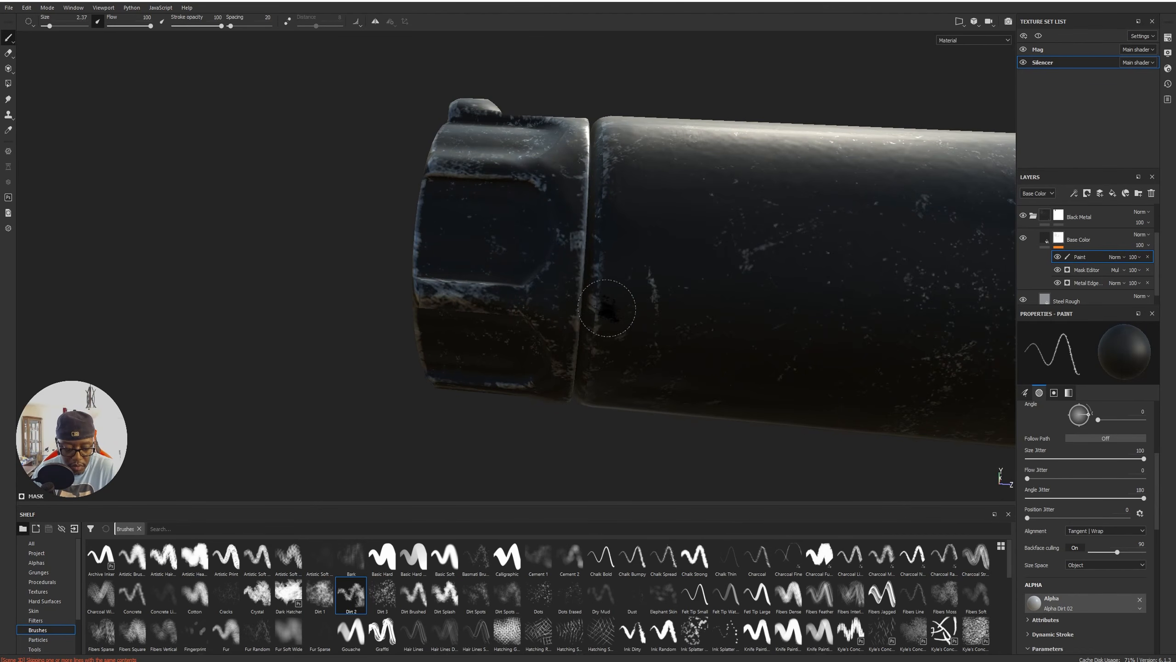
key("x")
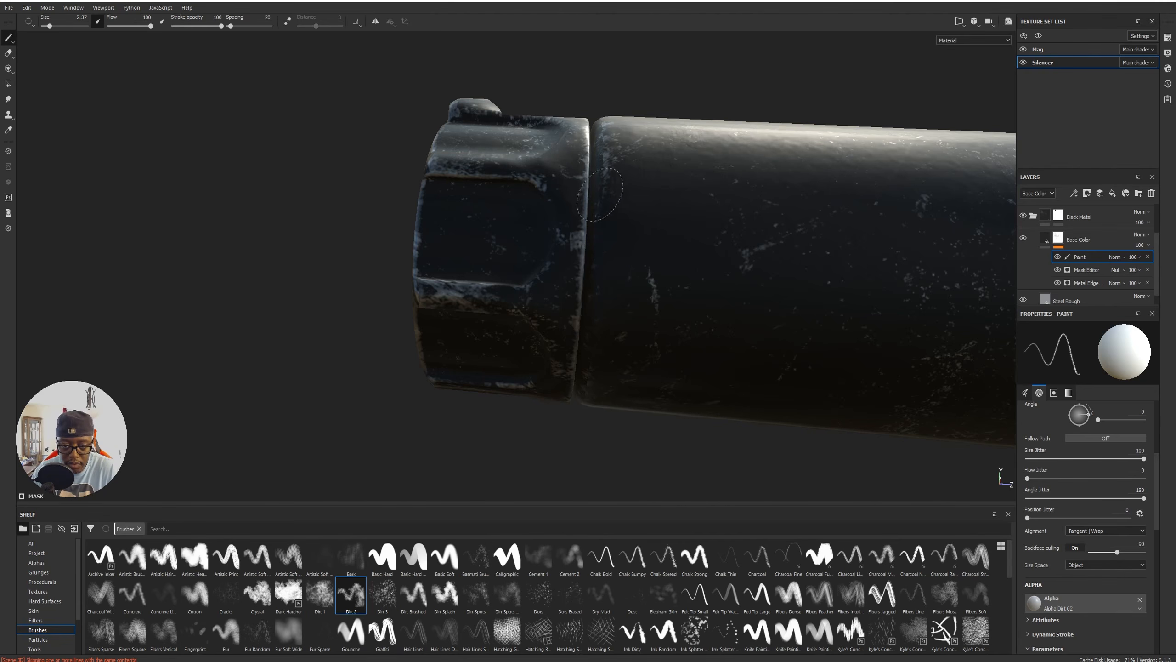
Inspect the seam between collar and body all around and add a white Dirt 2 dab on the body beside it.
left_click_drag(610, 165, 554, 350, "alt")
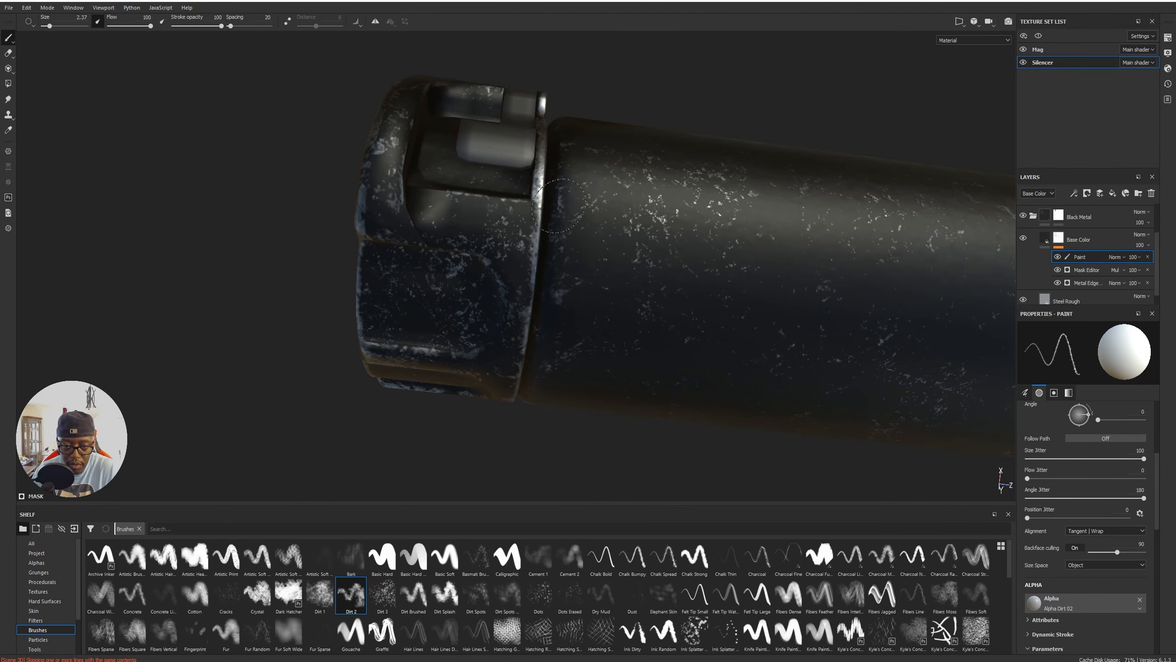
left_click_drag(546, 261, 603, 263, "alt")
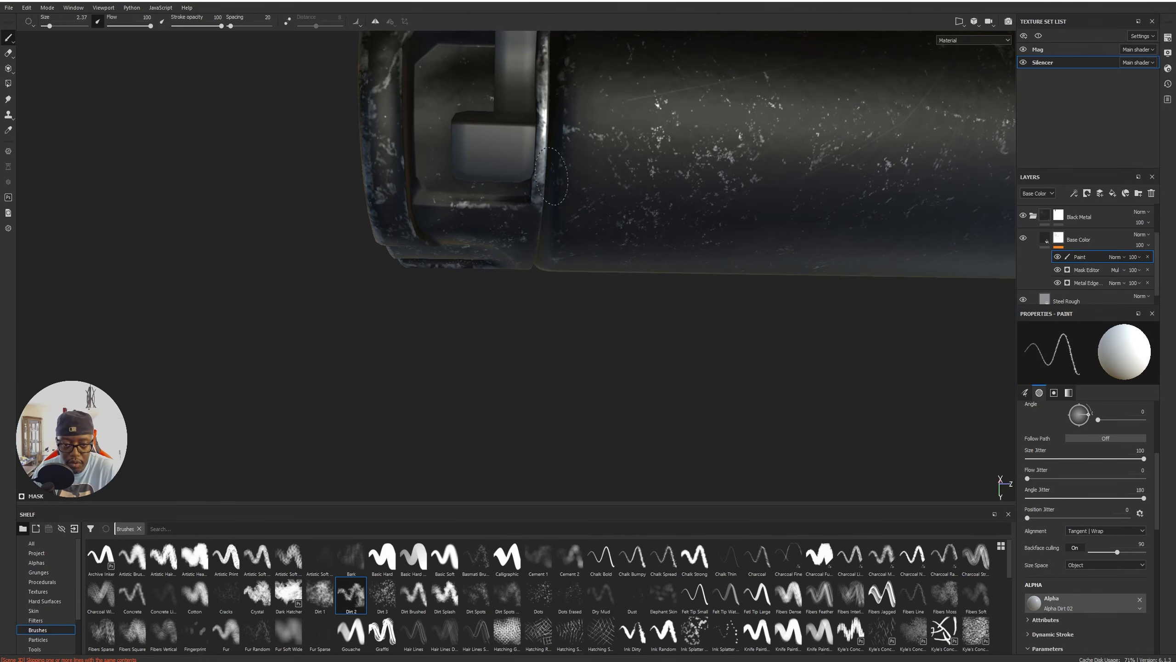
mouse_move(635, 163)
middle_mouse_down("alt")
mouse_move(635, 187)
mouse_move(514, 348)
middle_mouse_up("alt")
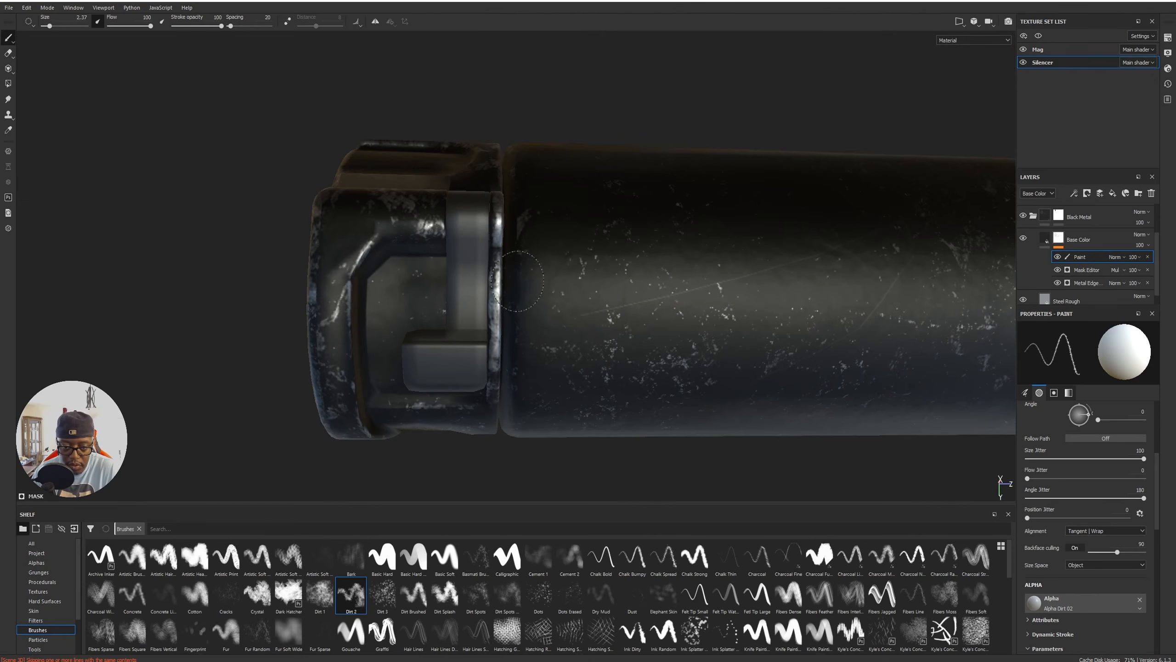
mouse_move(537, 328)
left_mouse_down("alt")
mouse_move(712, 355)
mouse_move(528, 259)
left_mouse_up("alt")
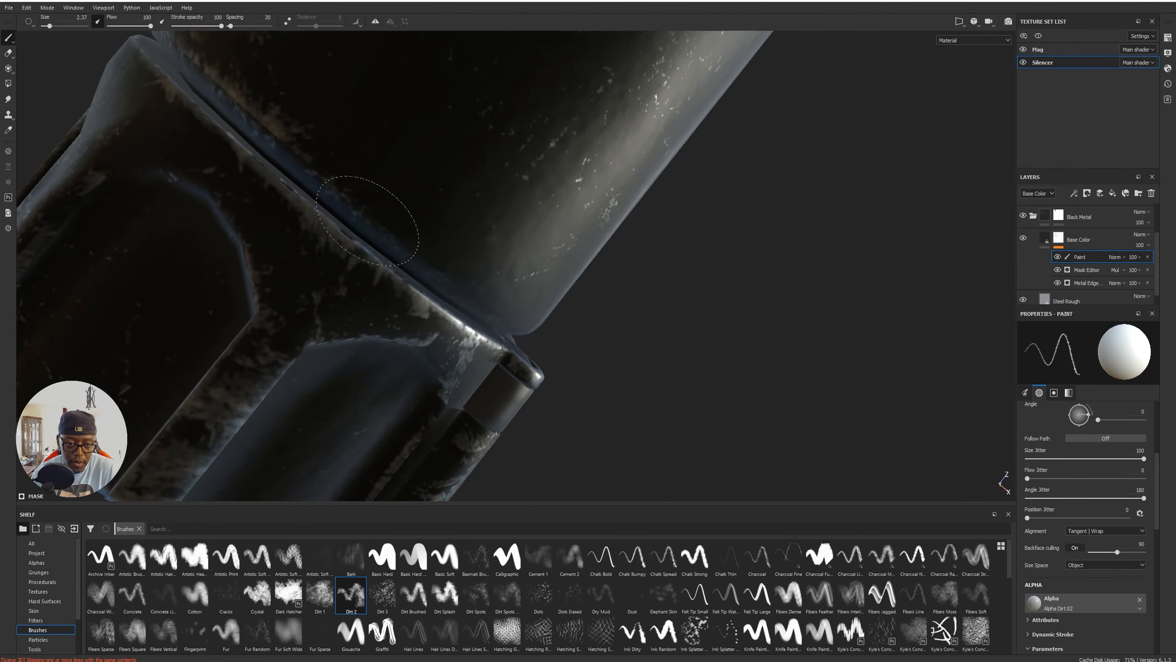
left_click_drag(512, 224, 602, 259, "alt")
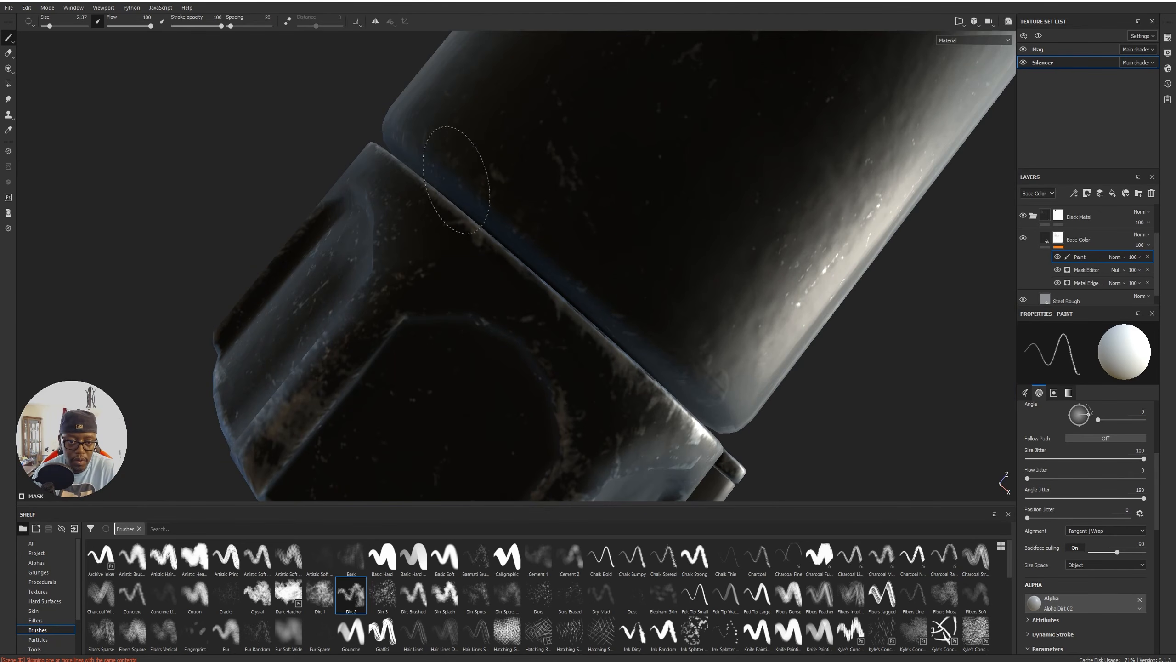
mouse_move(538, 198)
left_mouse_down("alt")
mouse_move(701, 348)
mouse_move(698, 415)
mouse_move(796, 308)
mouse_move(606, 284)
left_mouse_up("alt")
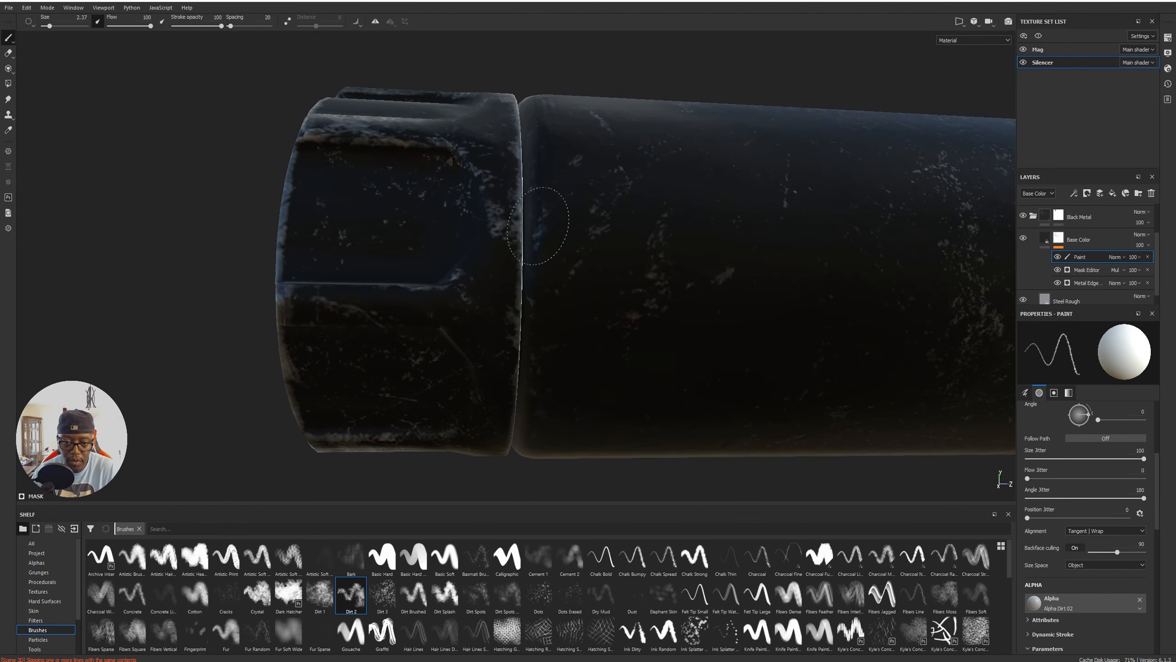
left_click(568, 304)
mouse_move(567, 304)
left_mouse_down("alt")
mouse_move(654, 234)
mouse_move(654, 148)
mouse_move(644, 345)
left_mouse_up("alt")
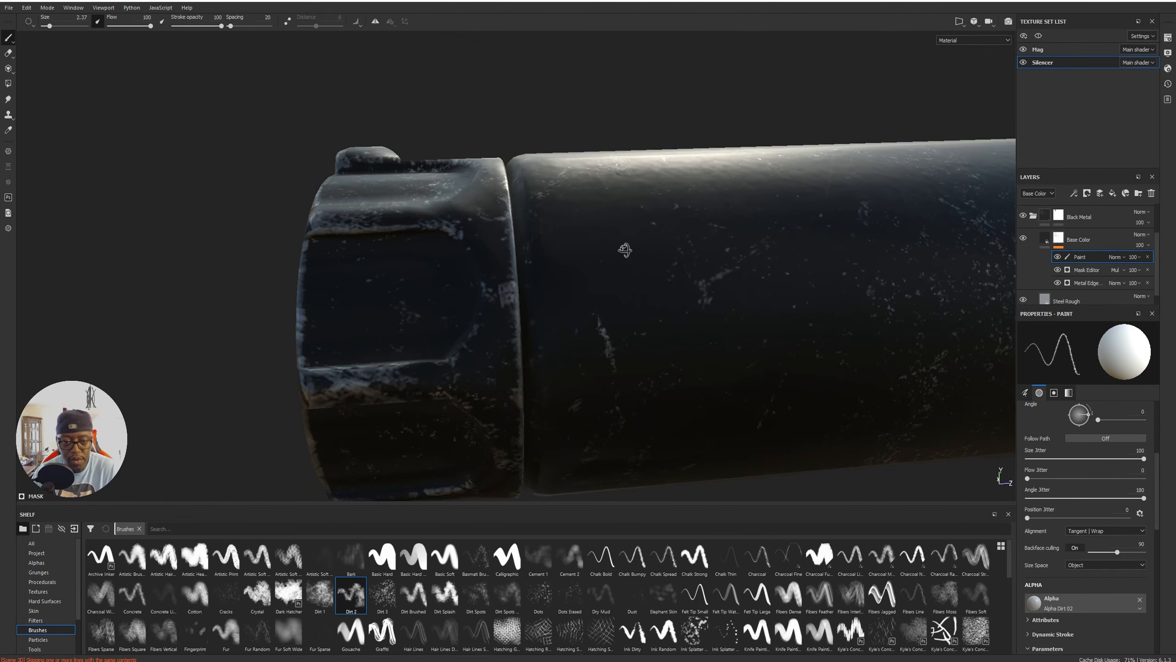
Brush white Dirt 2 wear onto the ridge between the collar's recessed facets and check the collar's edge at the seam.
left_click_drag(625, 250, 600, 260, "alt")
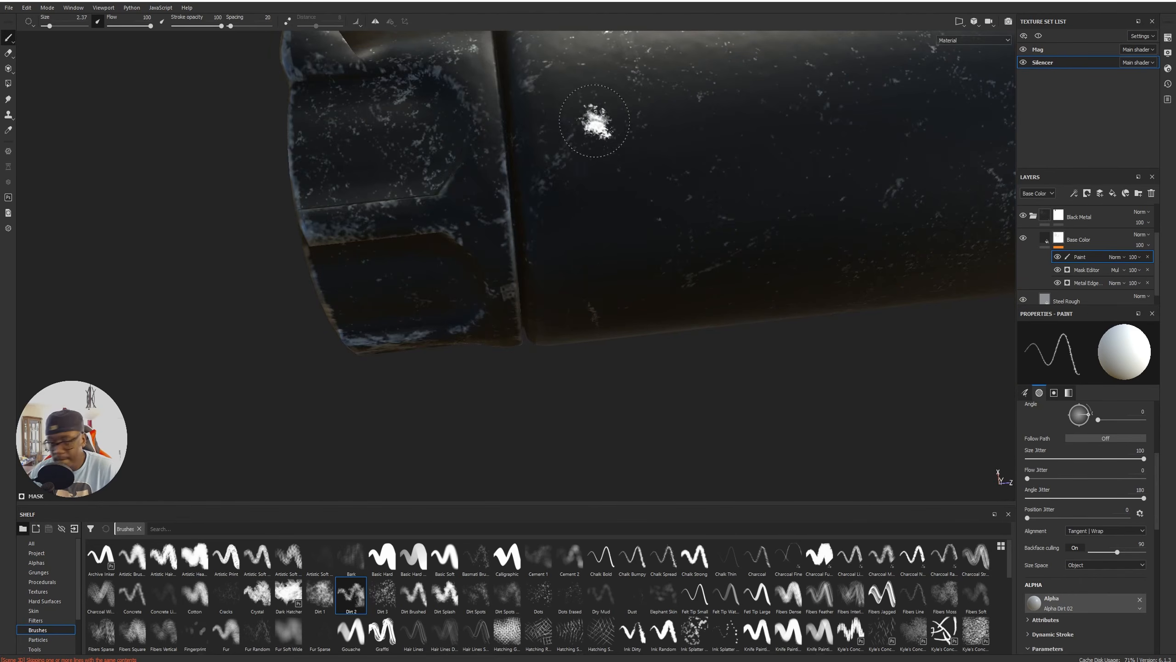
left_click_drag(530, 116, 517, 131, "alt")
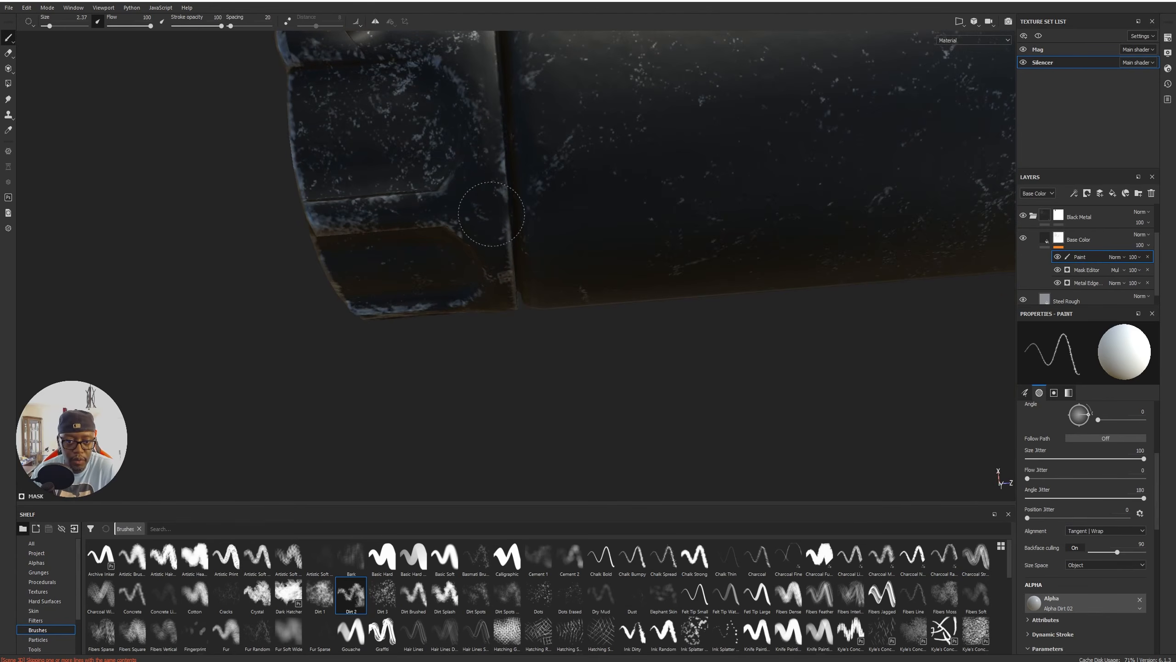
left_click_drag(373, 222, 357, 220)
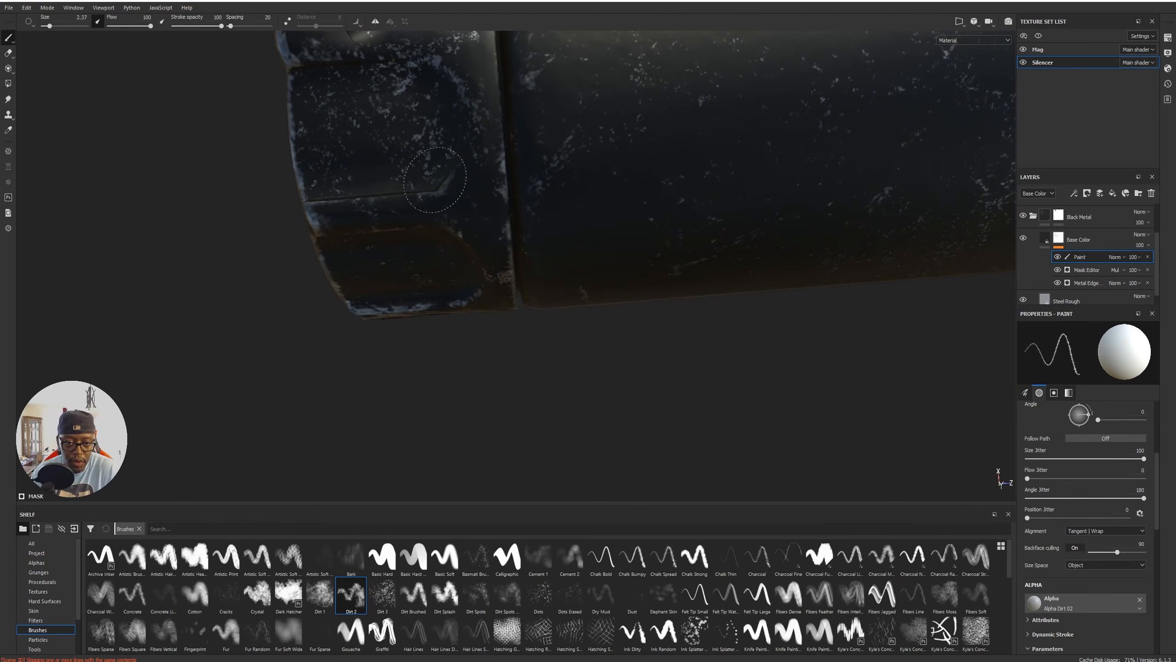
left_click_drag(442, 126, 459, 297, "alt")
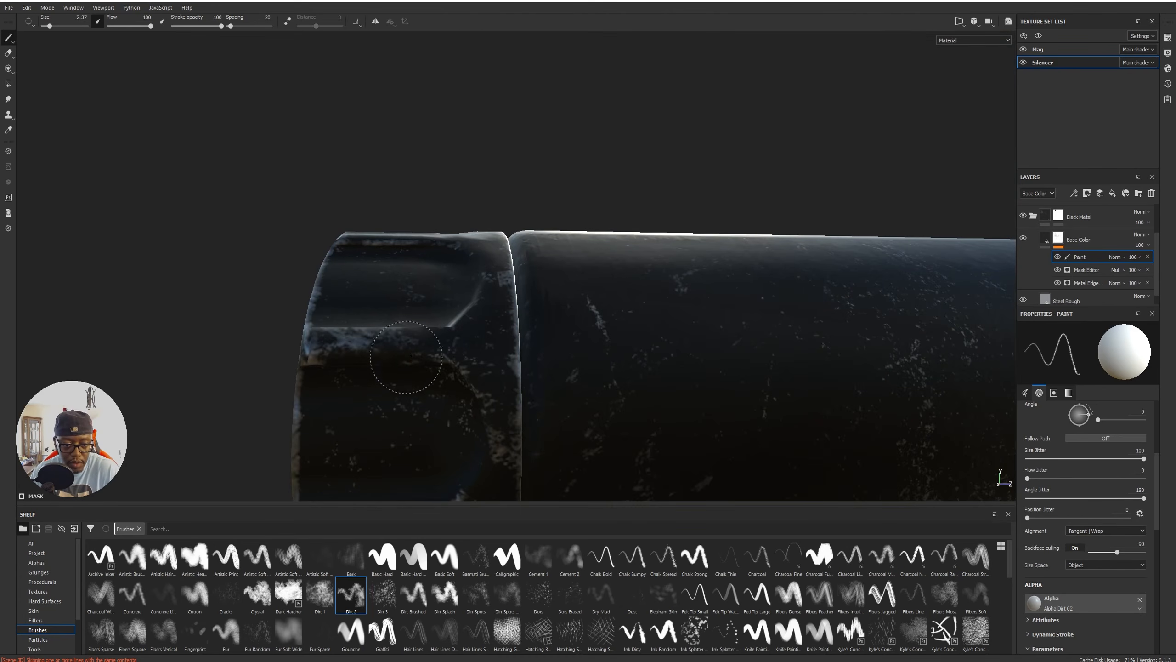
left_click_drag(622, 183, 613, 278, "alt")
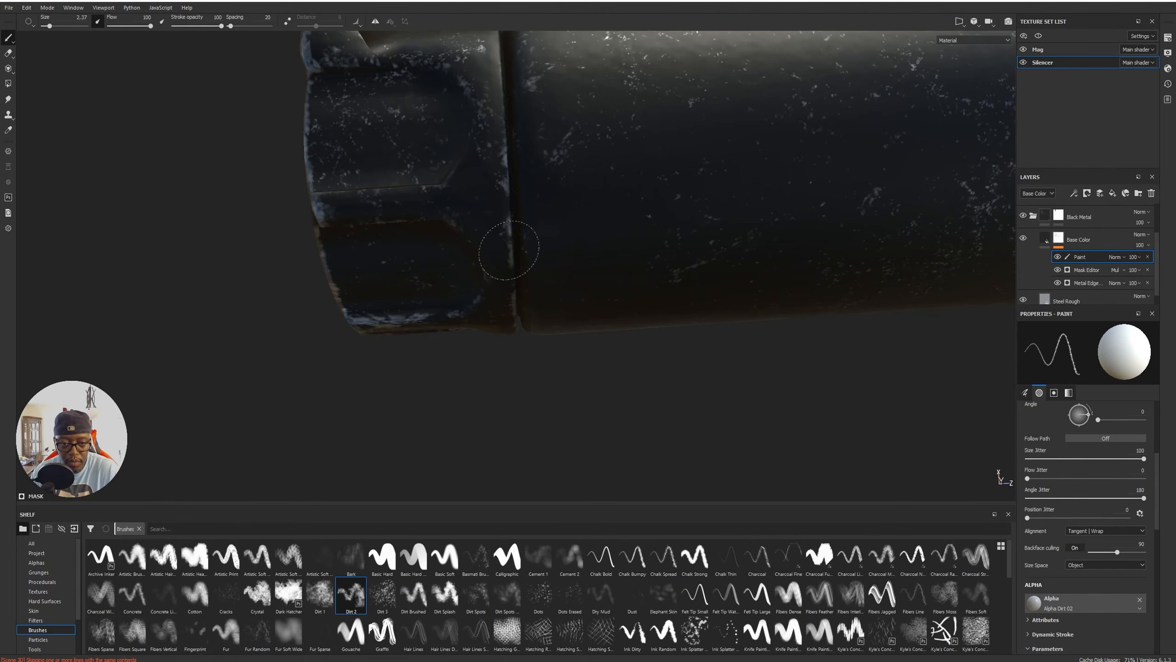
Examine the wear on the collar's open rim, its latch and its recessed facets.
mouse_move(546, 125)
left_mouse_down("alt")
mouse_move(559, 192)
mouse_move(493, 126)
mouse_move(364, 200)
mouse_move(383, 263)
mouse_move(502, 255)
left_mouse_up("alt")
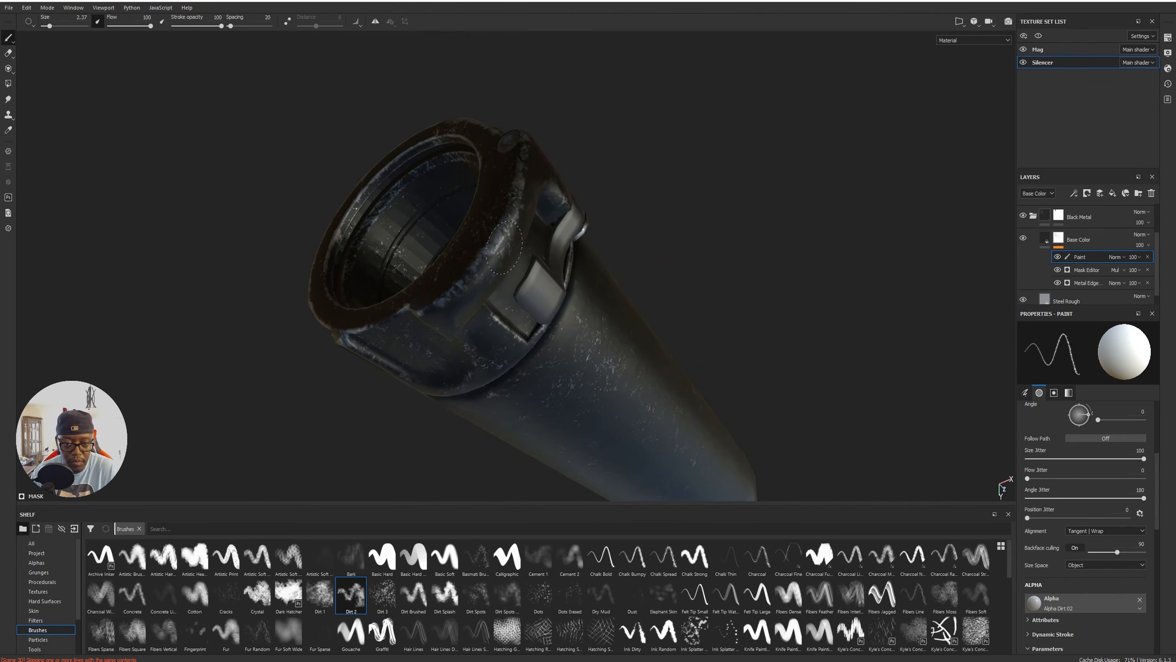
left_click_drag(524, 184, 503, 239, "alt")
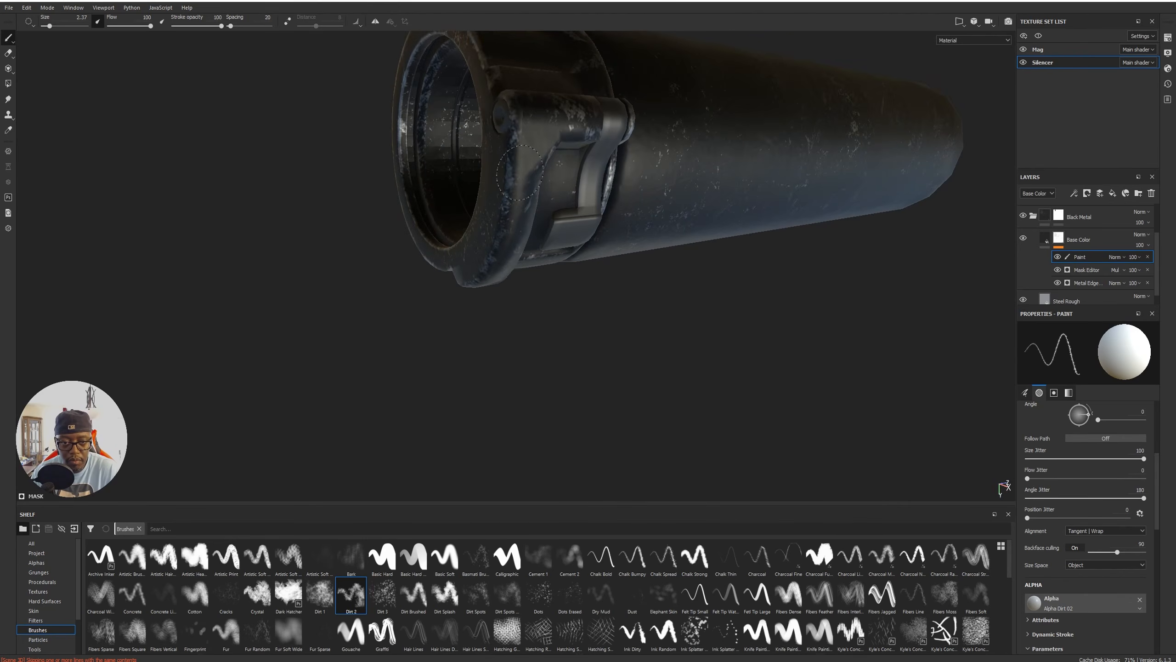
mouse_move(522, 123)
left_mouse_down("alt")
mouse_move(518, 205)
mouse_move(609, 136)
mouse_move(597, 83)
mouse_move(616, 382)
left_mouse_up("alt")
mouse_move(486, 248)
left_mouse_down("alt")
mouse_move(567, 225)
mouse_move(558, 230)
mouse_move(512, 178)
mouse_move(601, 116)
mouse_move(818, 367)
left_mouse_up("alt")
mouse_move(584, 268)
left_mouse_down("alt")
mouse_move(722, 278)
mouse_move(741, 185)
mouse_move(604, 334)
left_mouse_up("alt")
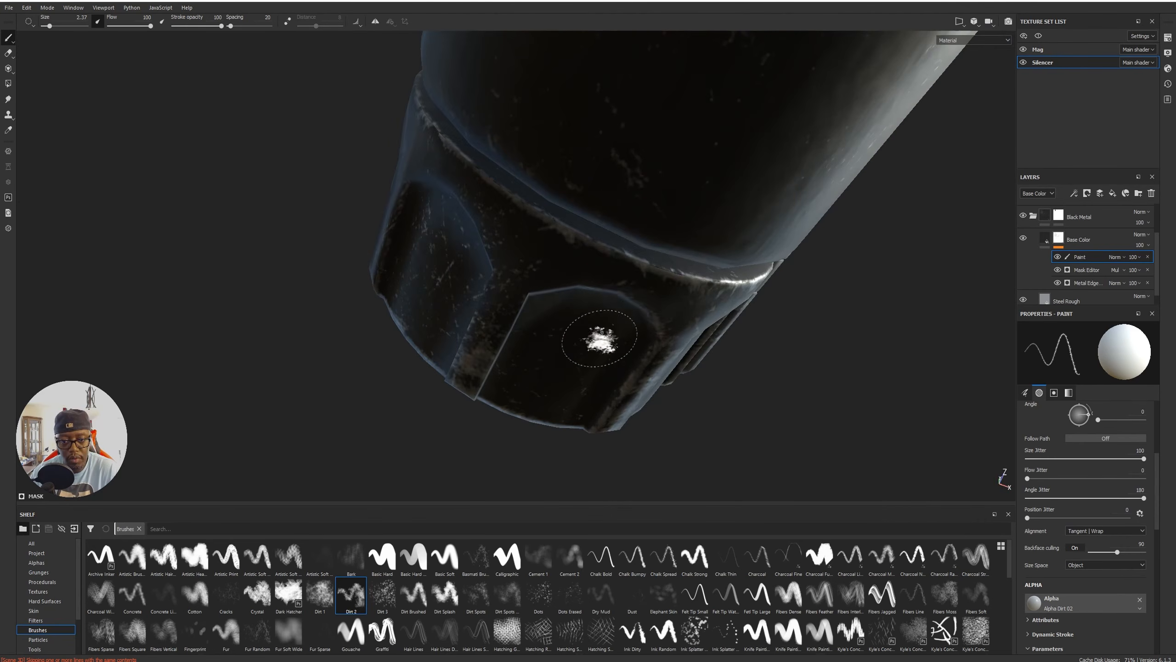
mouse_move(560, 246)
left_mouse_down("alt")
mouse_move(656, 197)
mouse_move(641, 55)
left_mouse_up("alt")
left_click_drag(653, 192, 479, 77, "alt")
Review the painted wear over the whole suppressor, from the latch side of the collar to the opposite end.
right_click_drag(479, 76, 287, 3, "alt")
right_click_drag(850, 220, 301, 248, "alt")
mouse_move(301, 247)
middle_mouse_down("alt")
mouse_move(421, 231)
mouse_move(472, 179)
middle_mouse_up("alt")
mouse_move(963, 249)
middle_mouse_down("alt")
mouse_move(331, 283)
mouse_move(443, 293)
middle_mouse_up("alt")
mouse_move(621, 375)
left_mouse_down("alt")
mouse_move(612, 283)
mouse_move(656, 283)
mouse_move(638, 242)
mouse_move(460, 257)
mouse_move(711, 242)
mouse_move(709, 226)
mouse_move(604, 260)
mouse_move(225, 195)
mouse_move(213, 151)
mouse_move(609, 291)
mouse_move(581, 255)
left_mouse_up("alt")
mouse_move(581, 255)
middle_mouse_down("alt")
mouse_move(807, 338)
mouse_move(737, 381)
middle_mouse_up("alt")
scroll(771, 409, "down", 3)
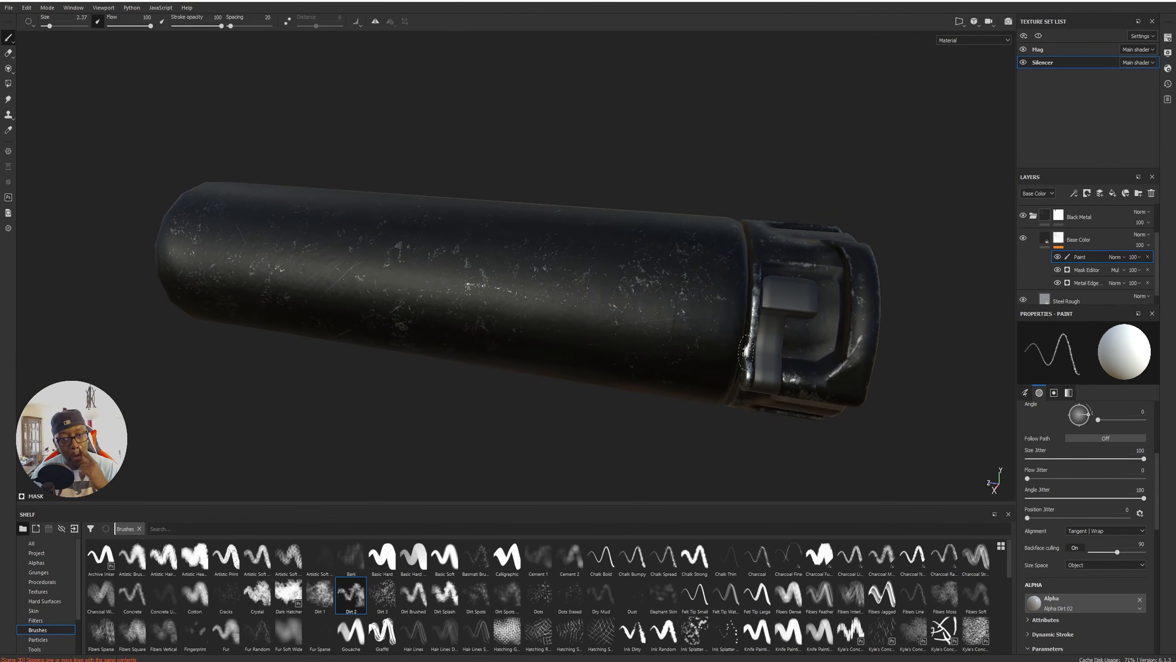
left_click_drag(951, 258, 937, 263, "alt")
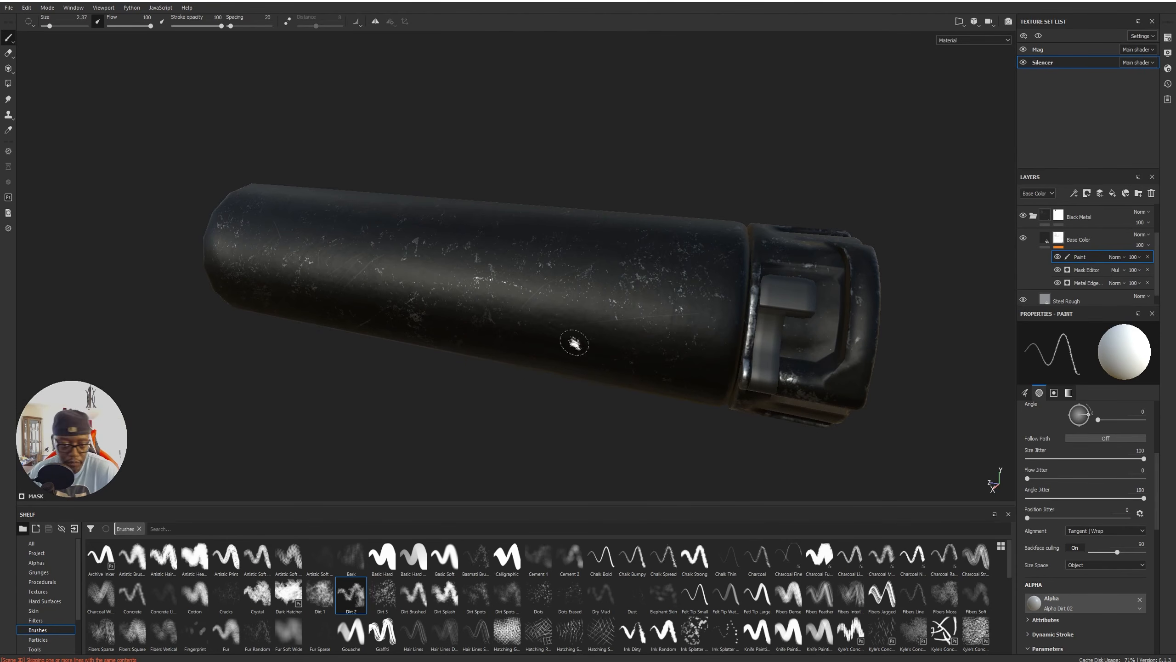
left_click_drag(472, 440, 539, 434, "alt")
mouse_move(491, 255)
right_mouse_down("alt")
mouse_move(292, 87)
mouse_move(526, 256)
mouse_move(298, 44)
right_mouse_up("alt")
mouse_move(646, 339)
right_mouse_down("alt")
mouse_move(447, 149)
mouse_move(295, 45)
right_mouse_up("alt")
left_click_drag(445, 225, 674, 228, "alt")
right_click_drag(687, 274, 716, 11, "alt")
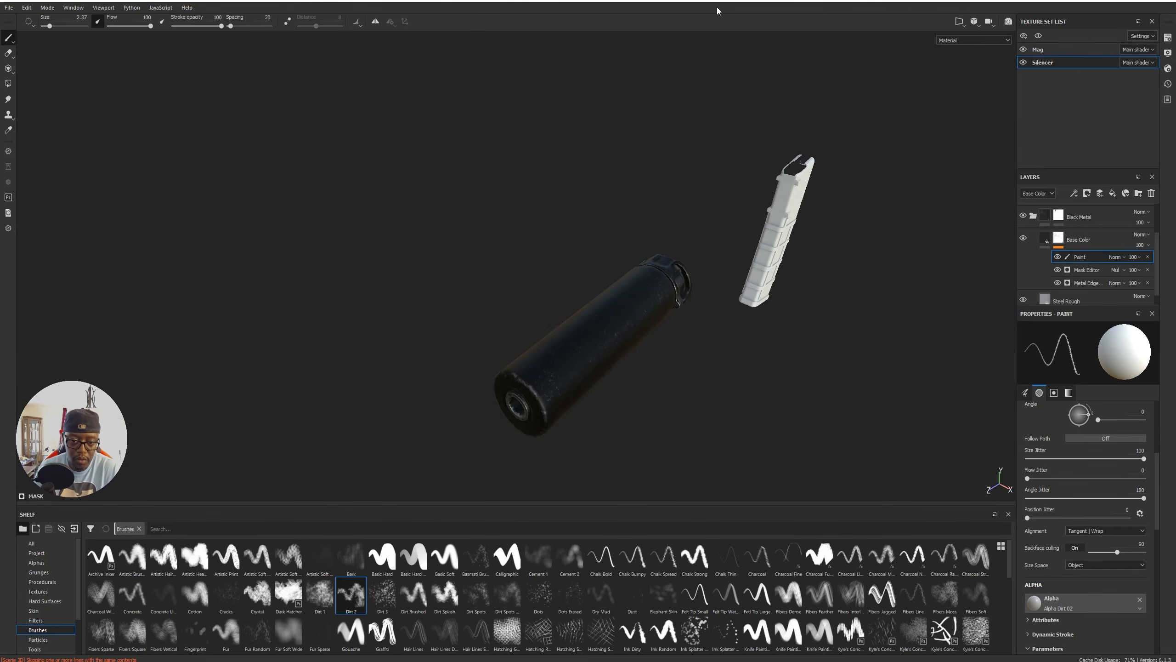
middle_click_drag(704, 275, 695, 272, "alt")
left_click_drag(695, 272, 798, 212, "alt")
Add a fill layer directly above the Base Color layer in the Black Metal folder and rename it Carbon.
left_click(1090, 241)
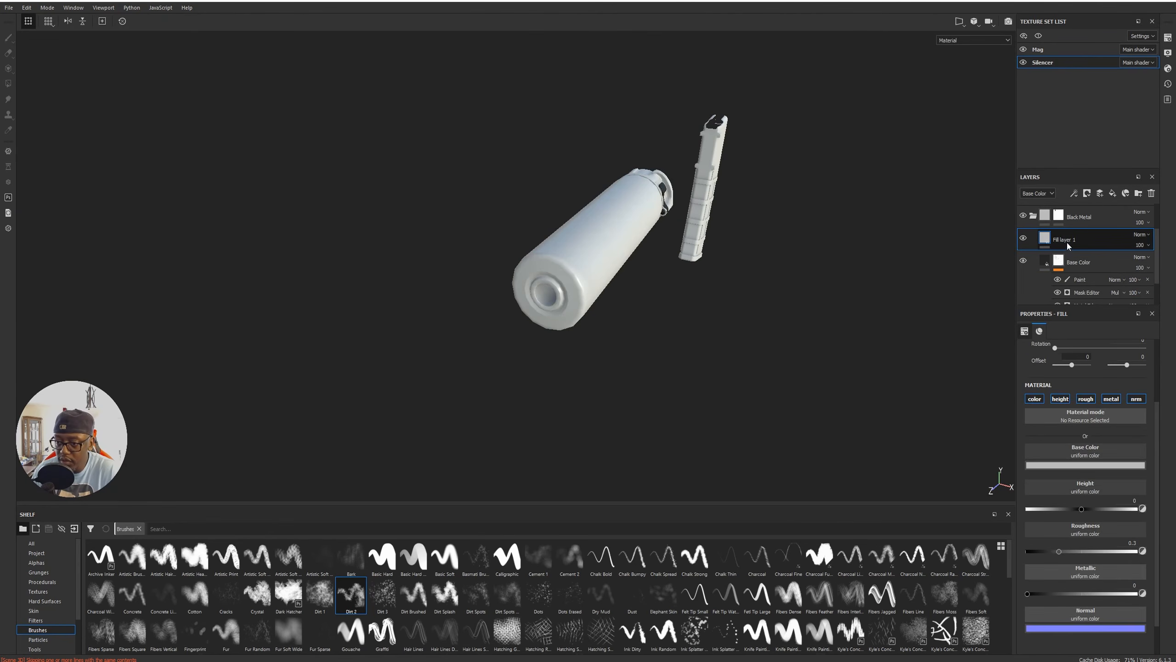
double_click(1064, 240)
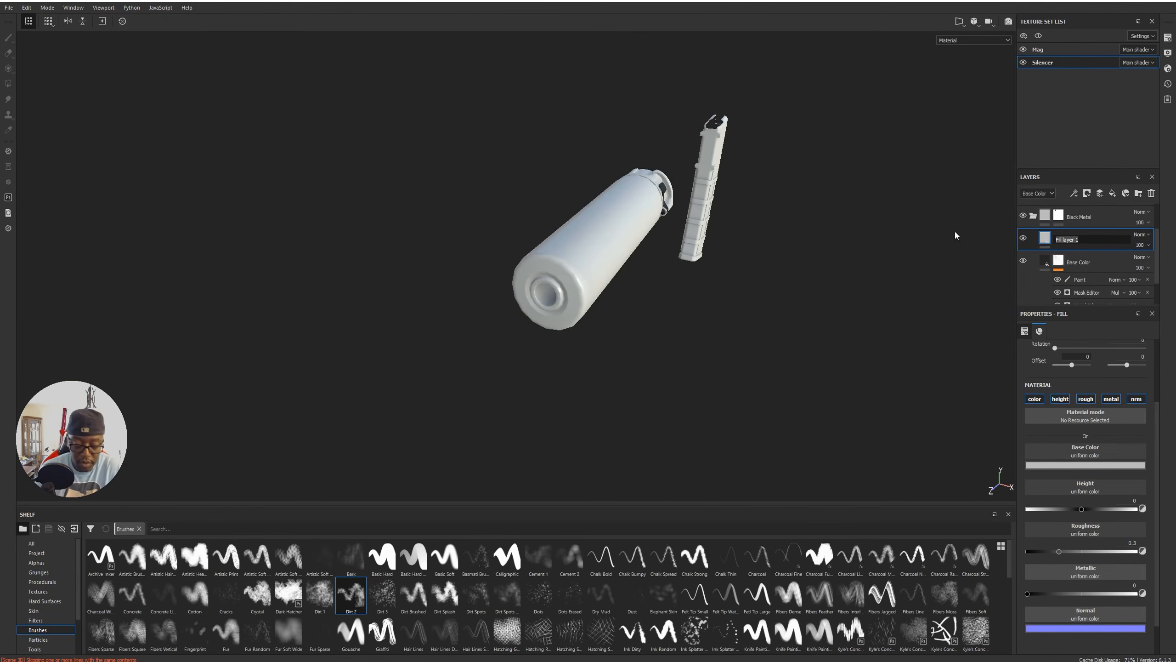
type("Bar")
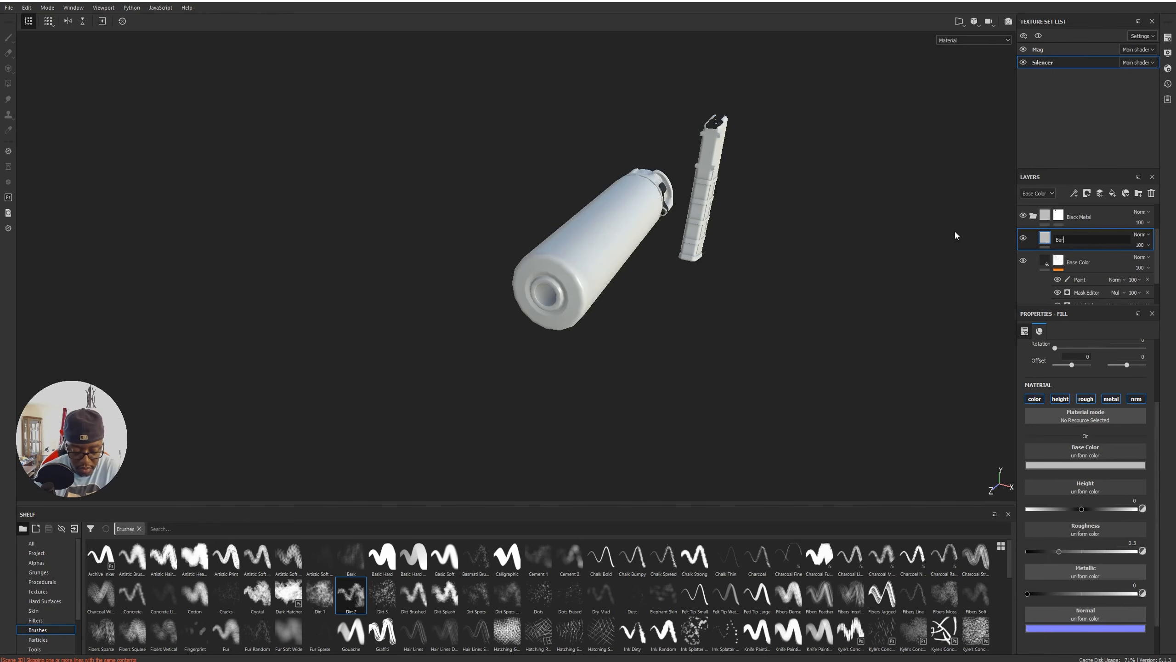
key("BackSpace")
key("BackSpace")
key("BackSpace")
key("BackSpace")
key("BackSpace")
type("Carbon")
key("Return")
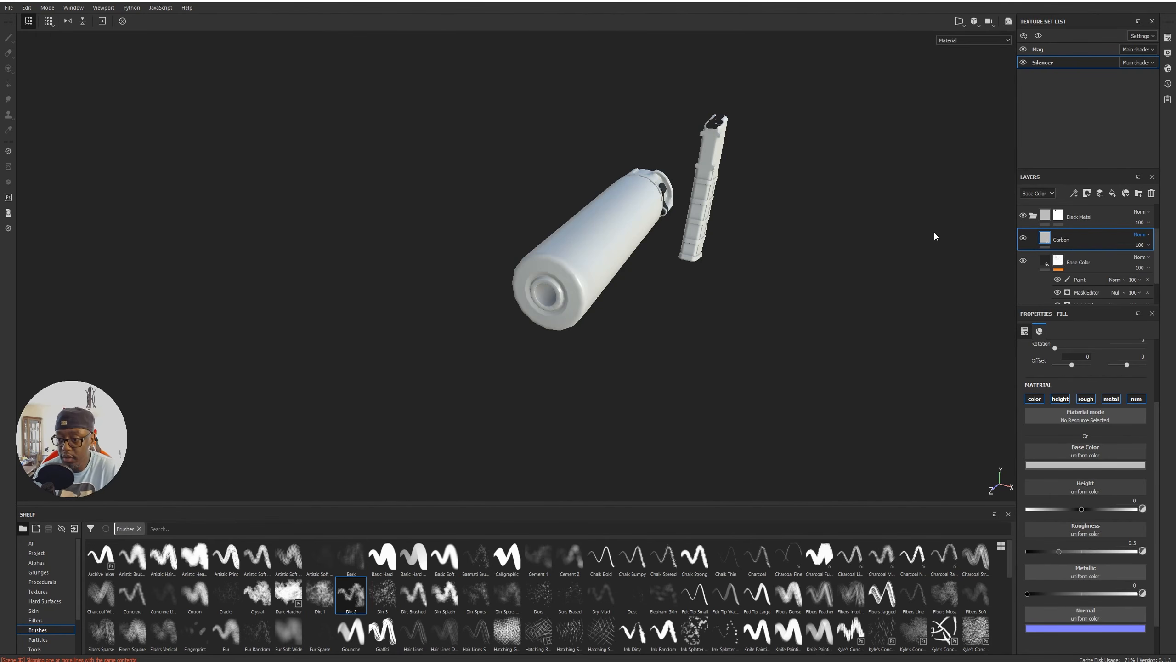
Set the Carbon layer's base color to near-black 0.011, raise its roughness to about 0.59 and disable its height channel.
left_click(1045, 465)
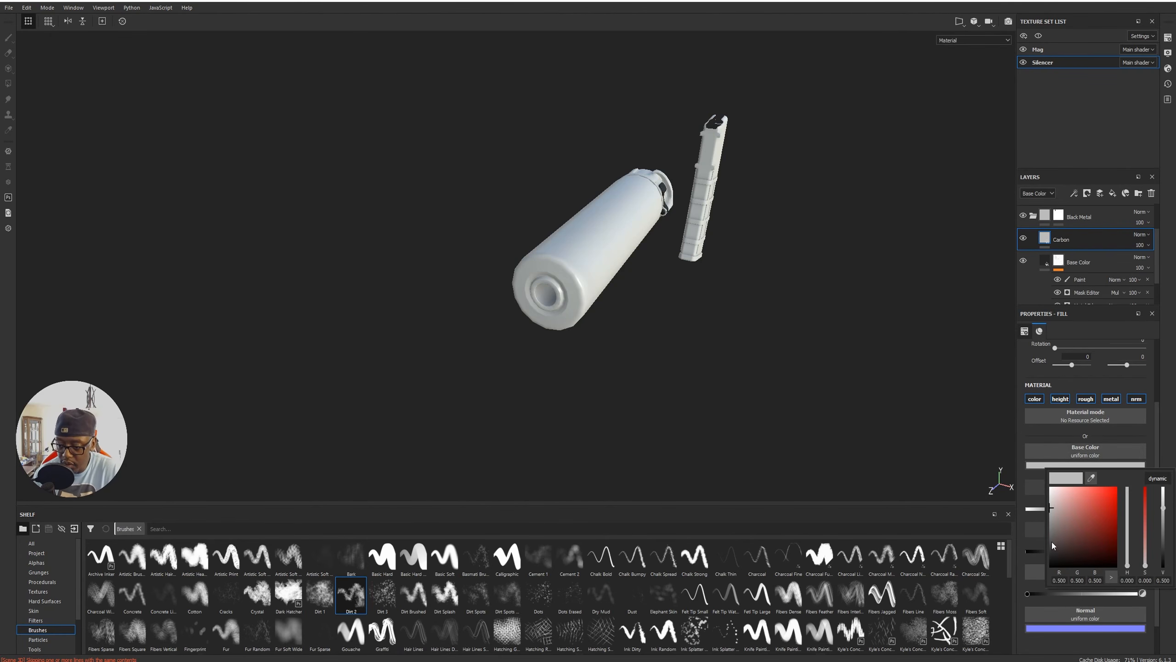
left_click_drag(1053, 548, 1044, 558)
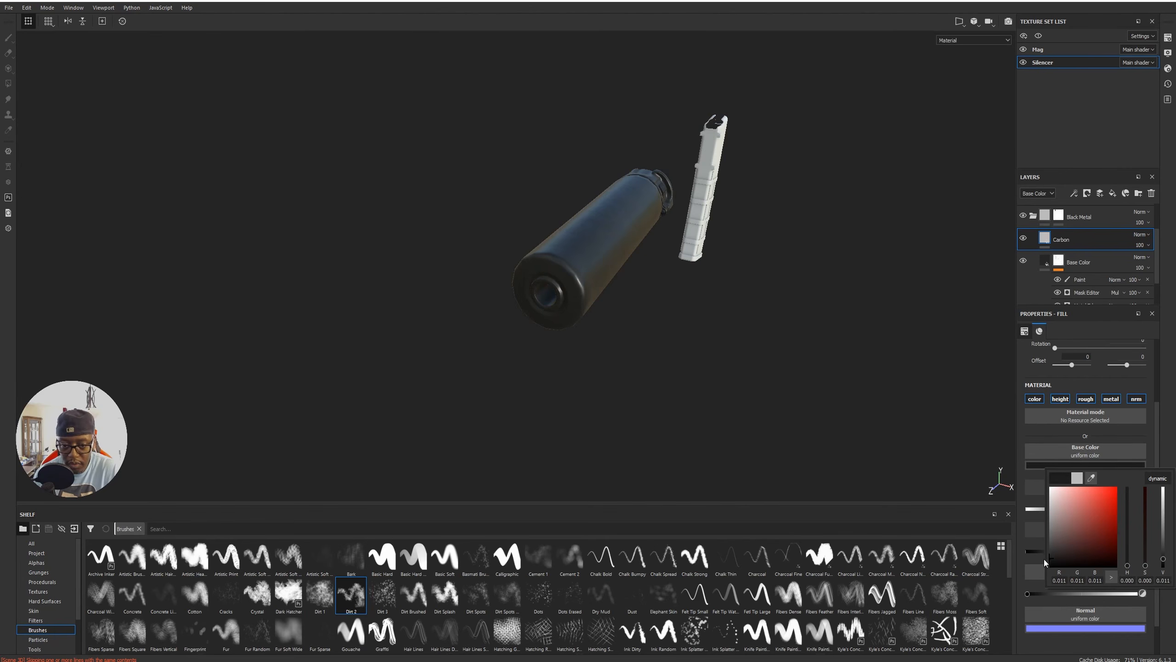
left_click(1050, 442)
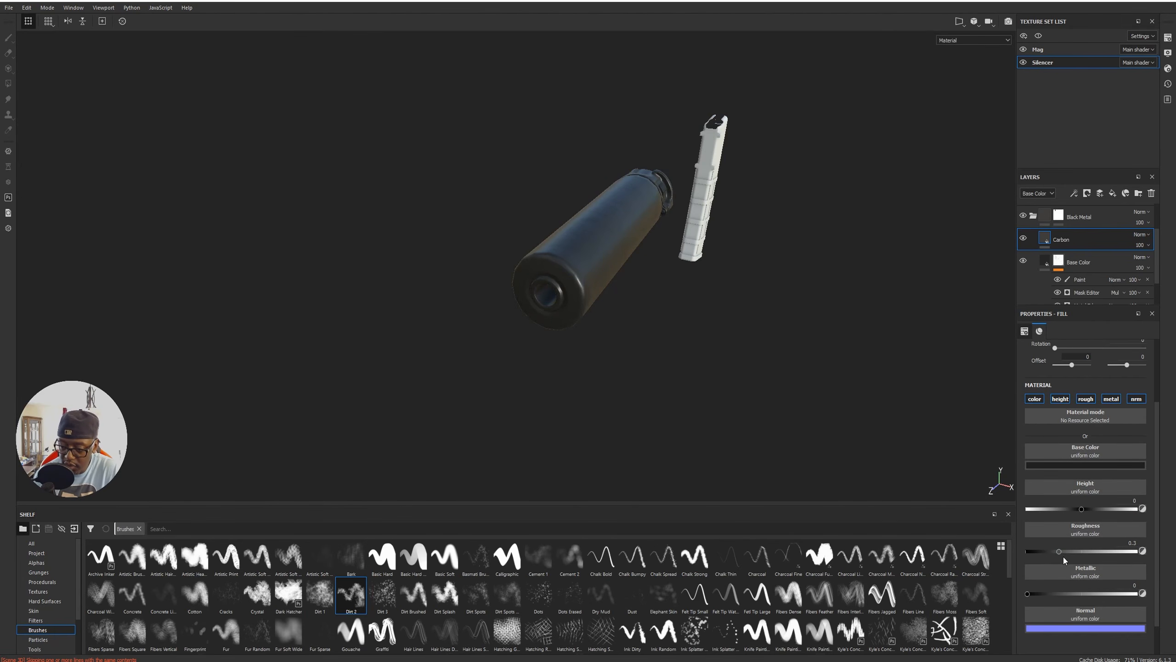
left_click_drag(1059, 551, 1083, 555)
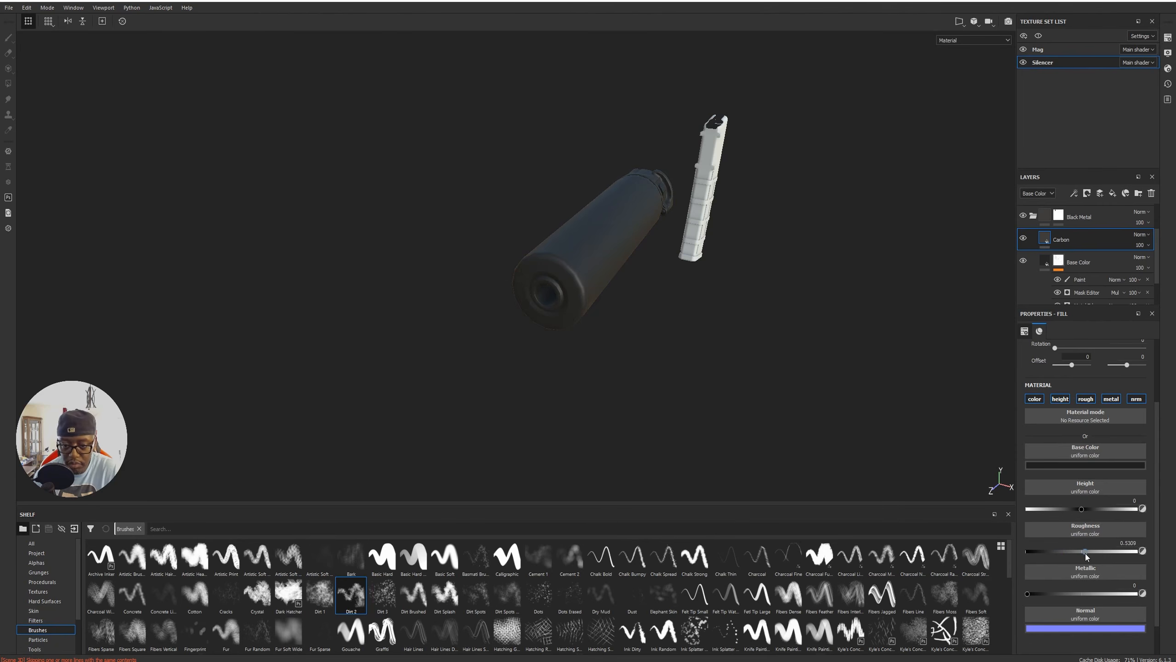
left_click_drag(1081, 553, 1093, 555)
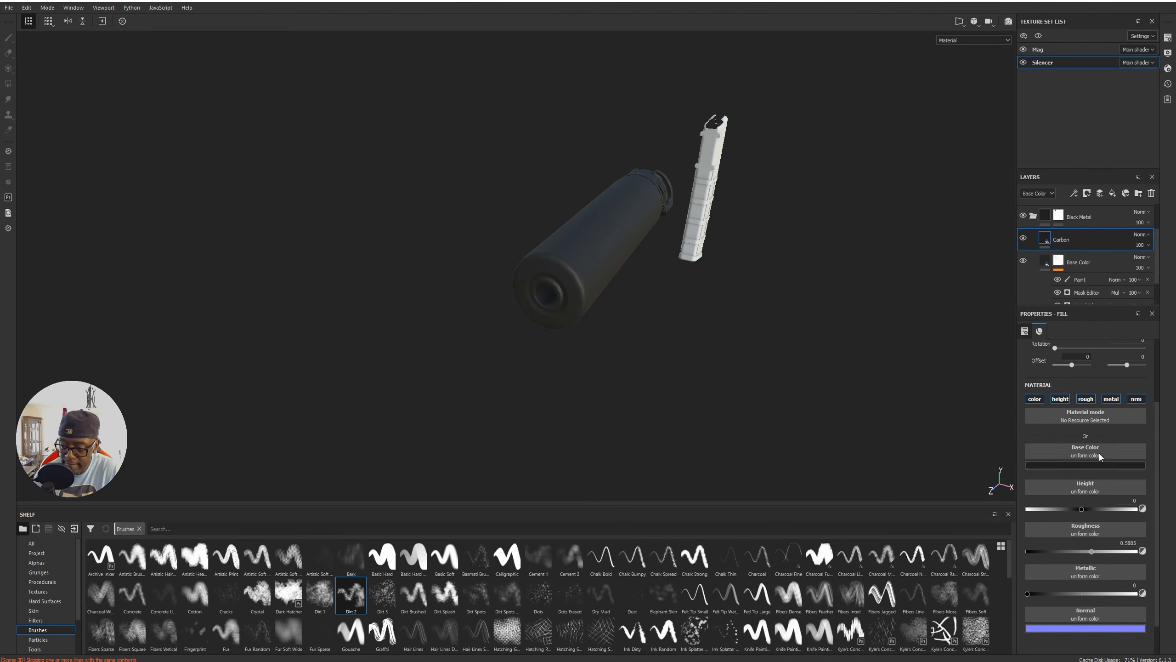
left_click(1059, 399)
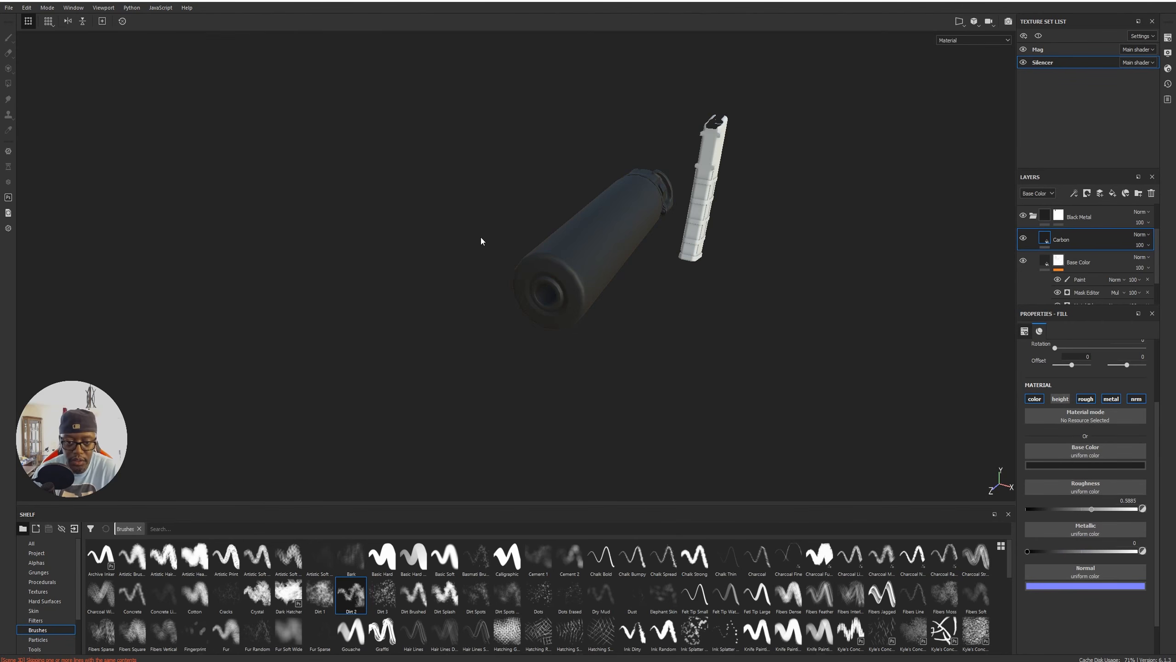
Add a black mask to the Carbon layer and brush Dirt 2 strokes into it along the muzzle bore's inner rim.
left_click(1087, 192)
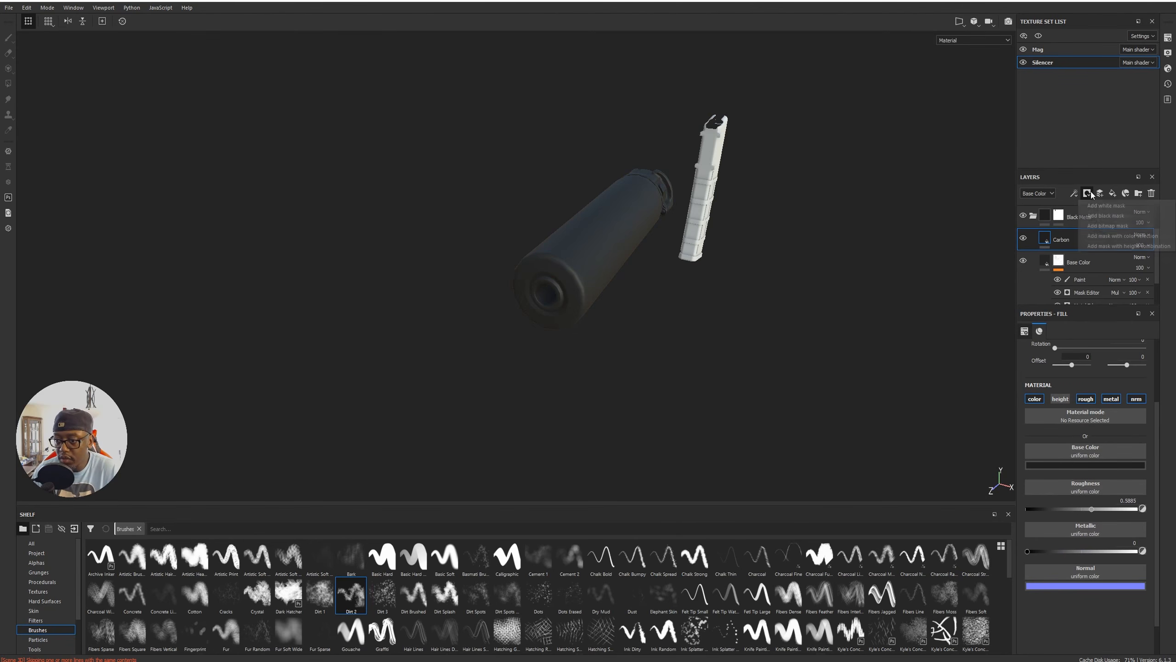
left_click(1105, 216)
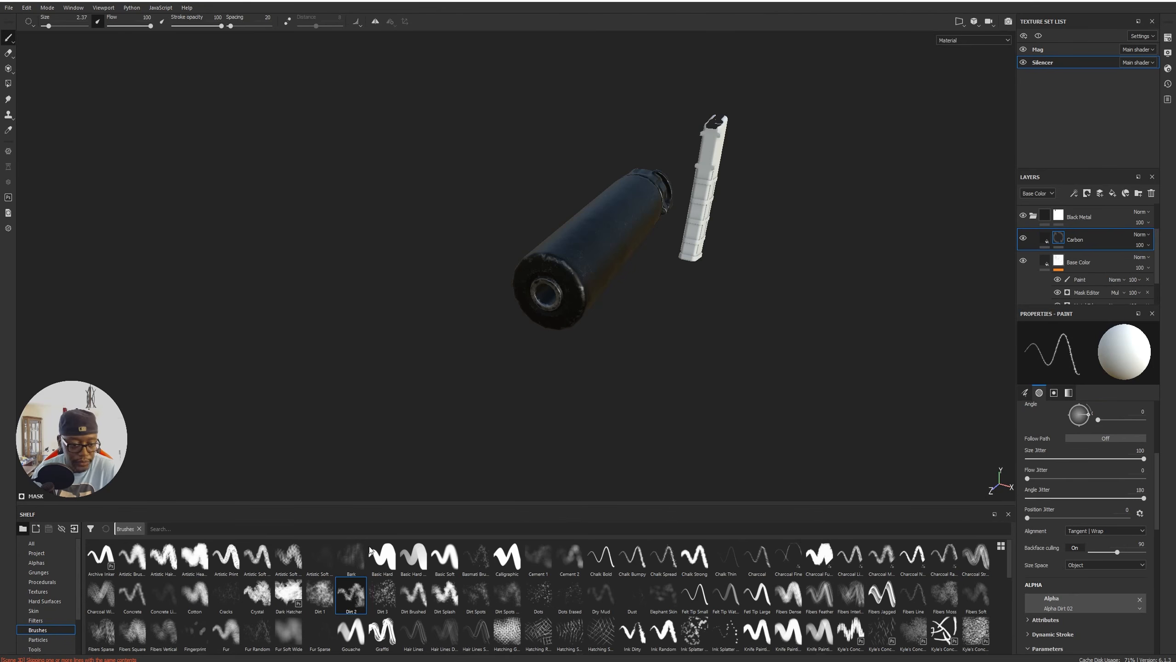
left_click_drag(576, 318, 644, 192, "alt")
right_click_drag(694, 243, 856, 529, "alt")
left_click_drag(812, 299, 831, 354, "alt")
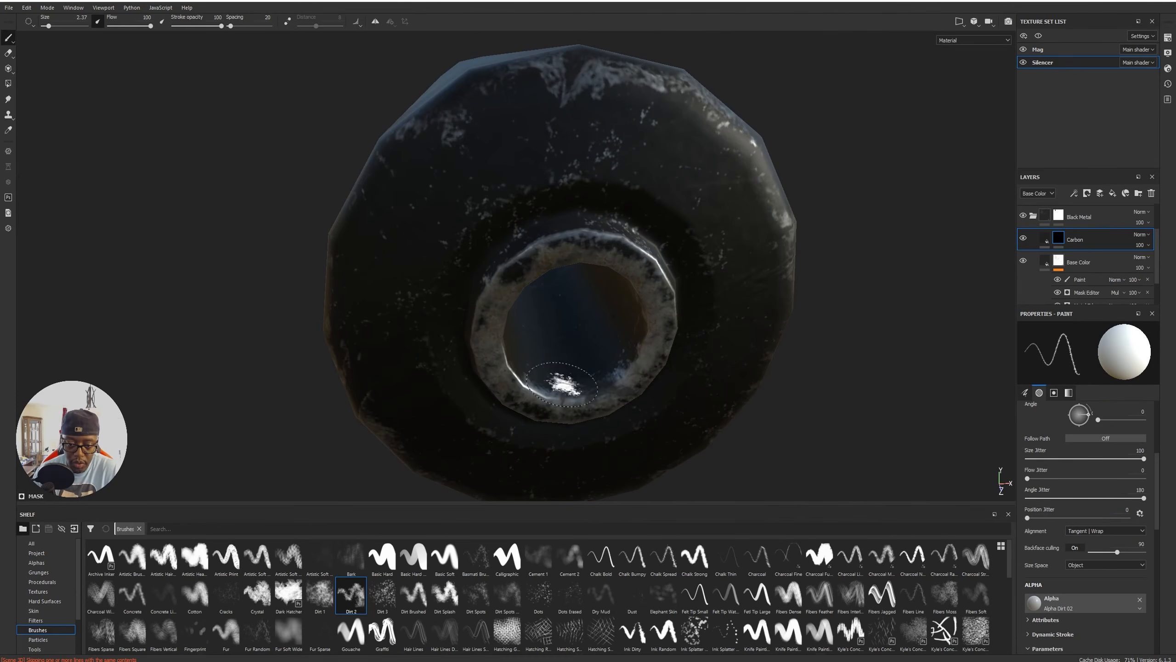
mouse_move(557, 399)
left_mouse_down()
mouse_move(502, 339)
mouse_move(510, 278)
mouse_move(517, 298)
left_mouse_up()
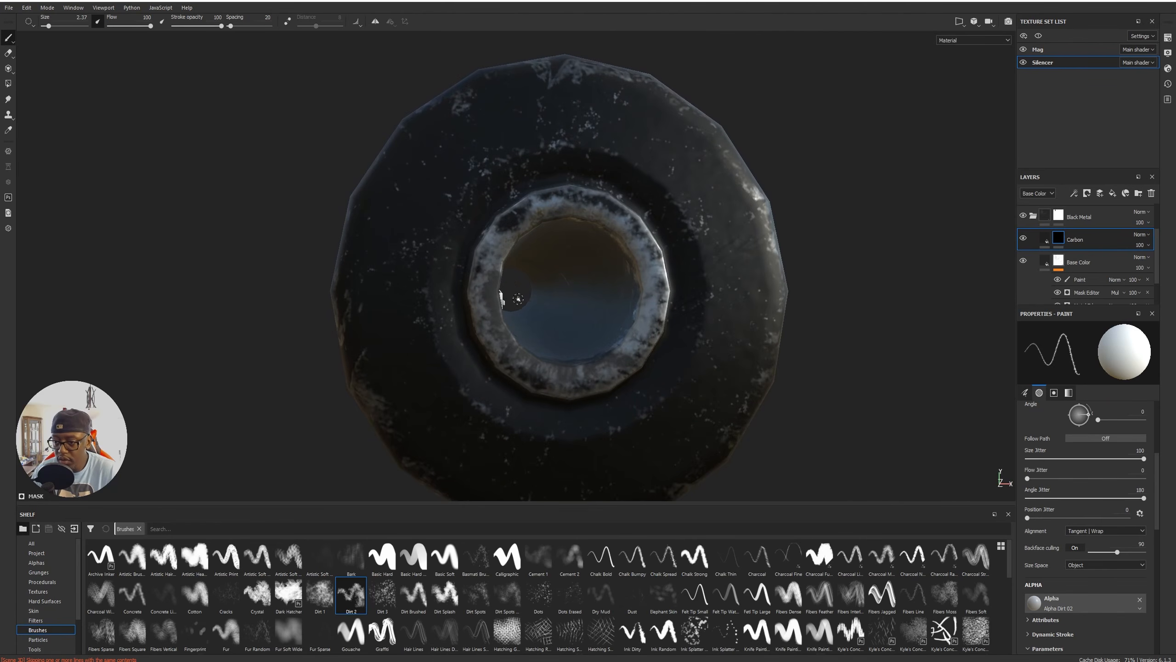
left_click_drag(906, 315, 567, 365, "alt")
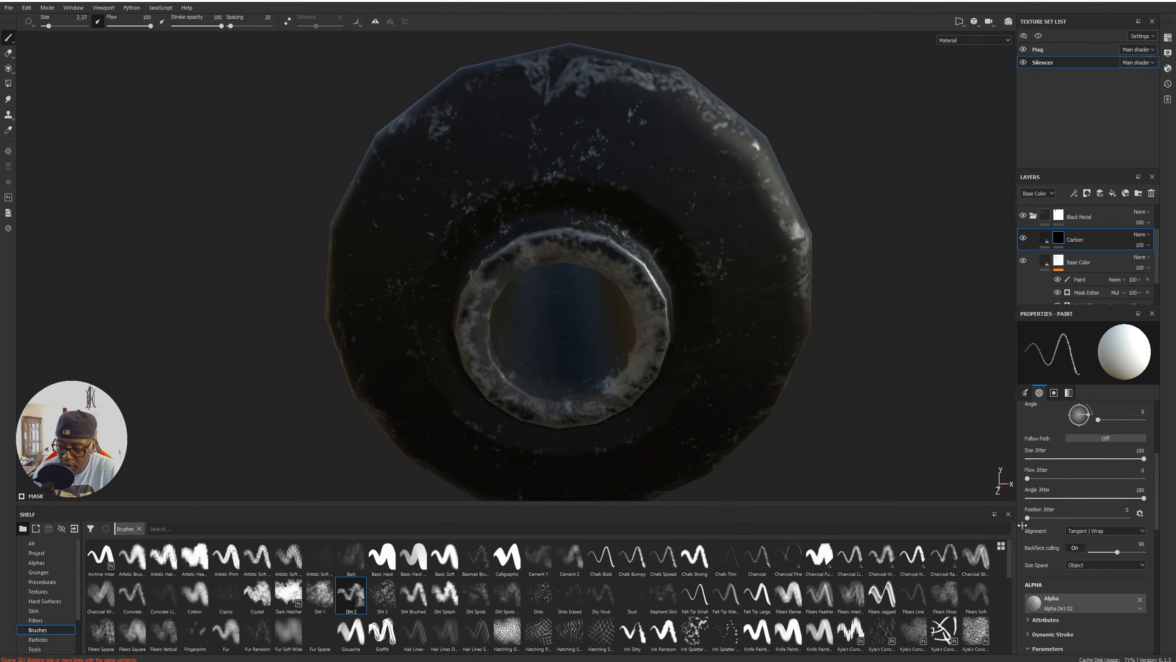
Darken the Carbon layer's base color to 0.005 in all three RGB values.
left_click(1046, 239)
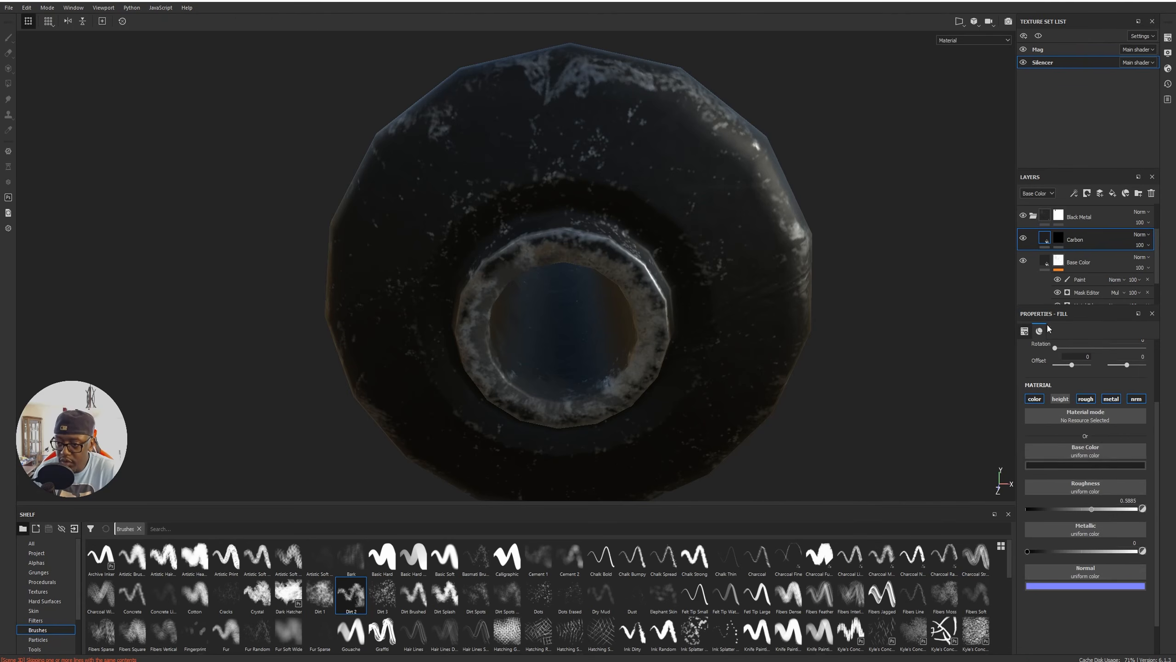
left_click(1056, 465)
left_click_drag(1049, 551, 1049, 562)
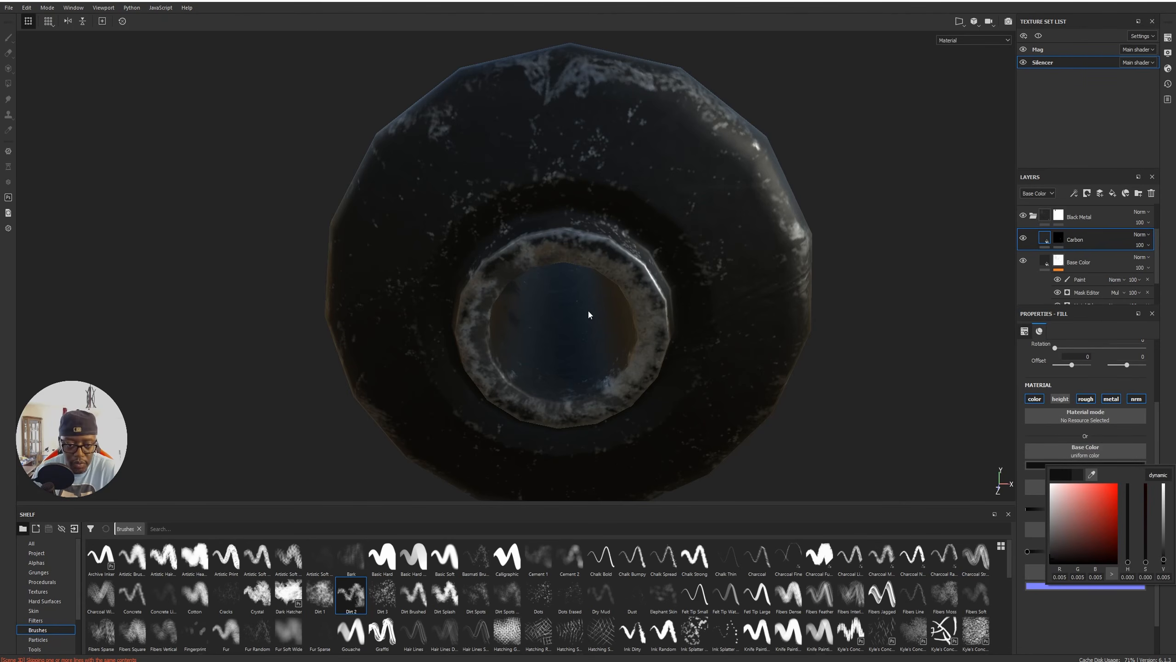
left_click_drag(588, 314, 470, 330, "alt")
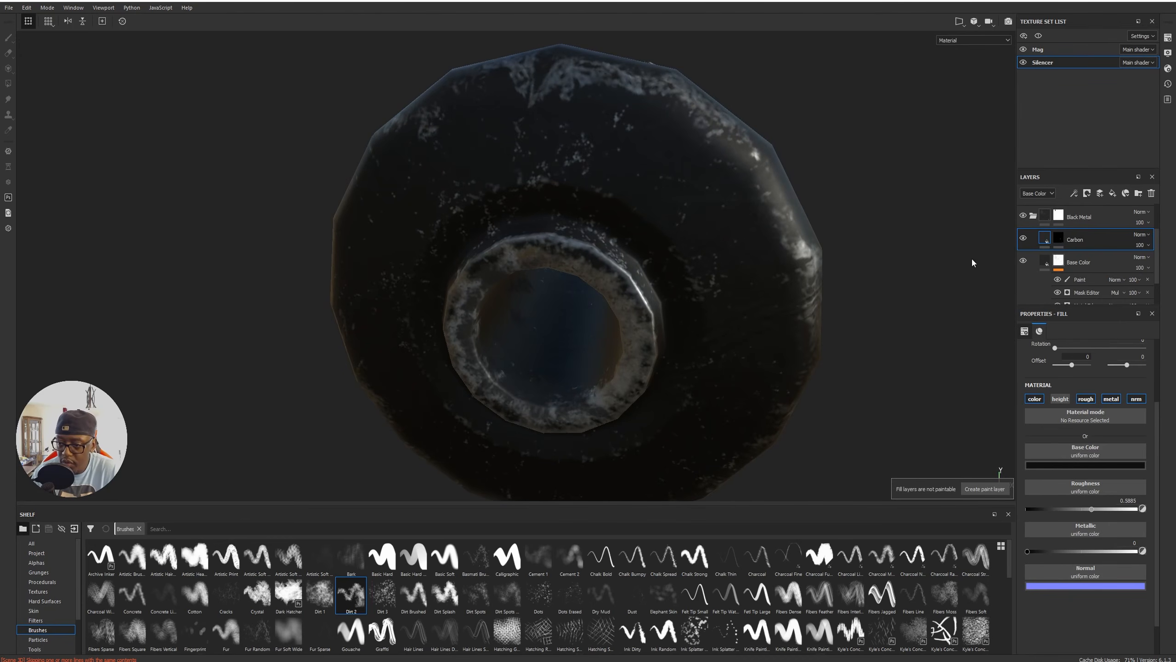
Paint Dirt 2 carbon into the Carbon mask around the raised ring of the muzzle opening.
left_click(1060, 238)
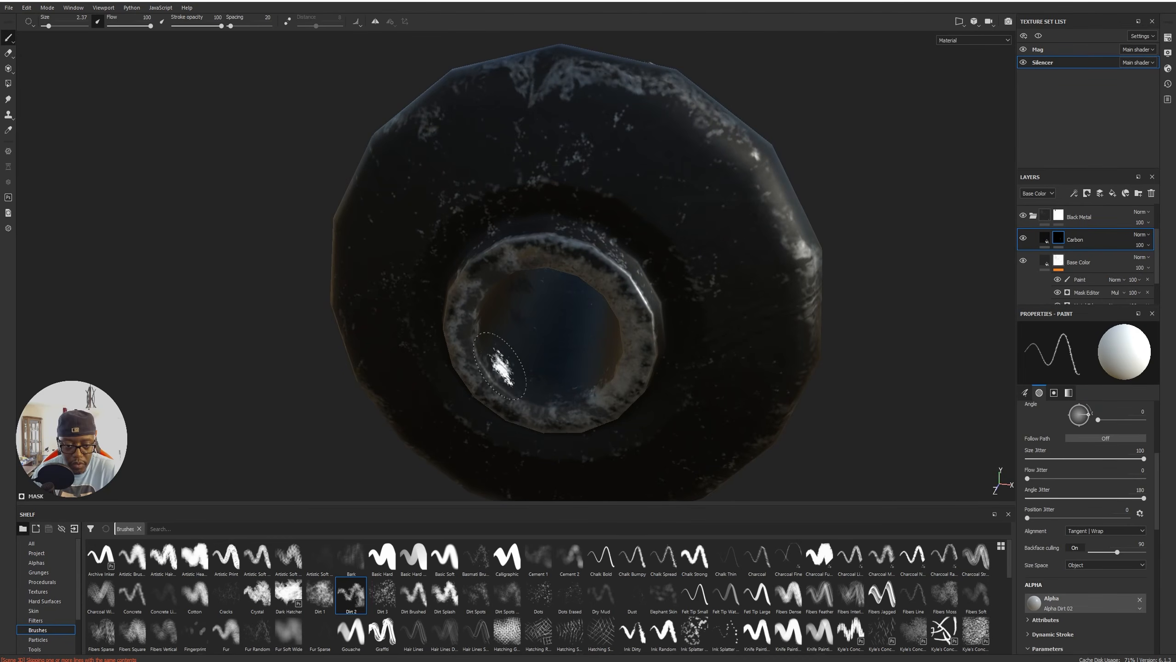
mouse_move(506, 259)
left_mouse_down()
mouse_move(558, 255)
mouse_move(627, 301)
left_mouse_up()
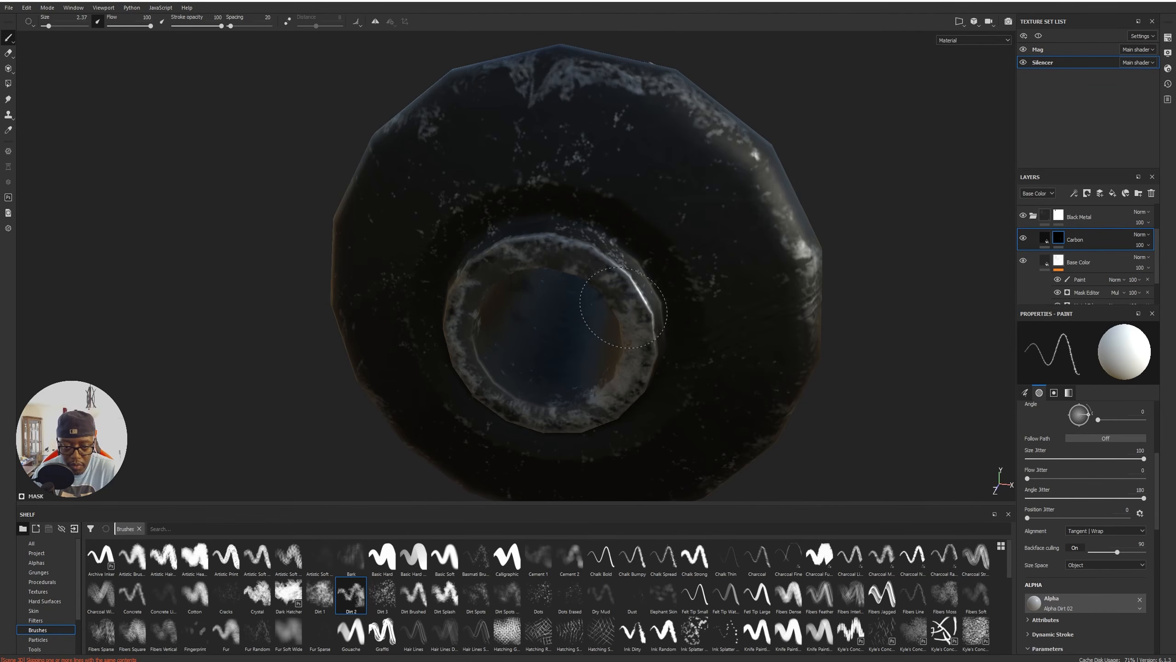
left_click_drag(607, 395, 540, 413)
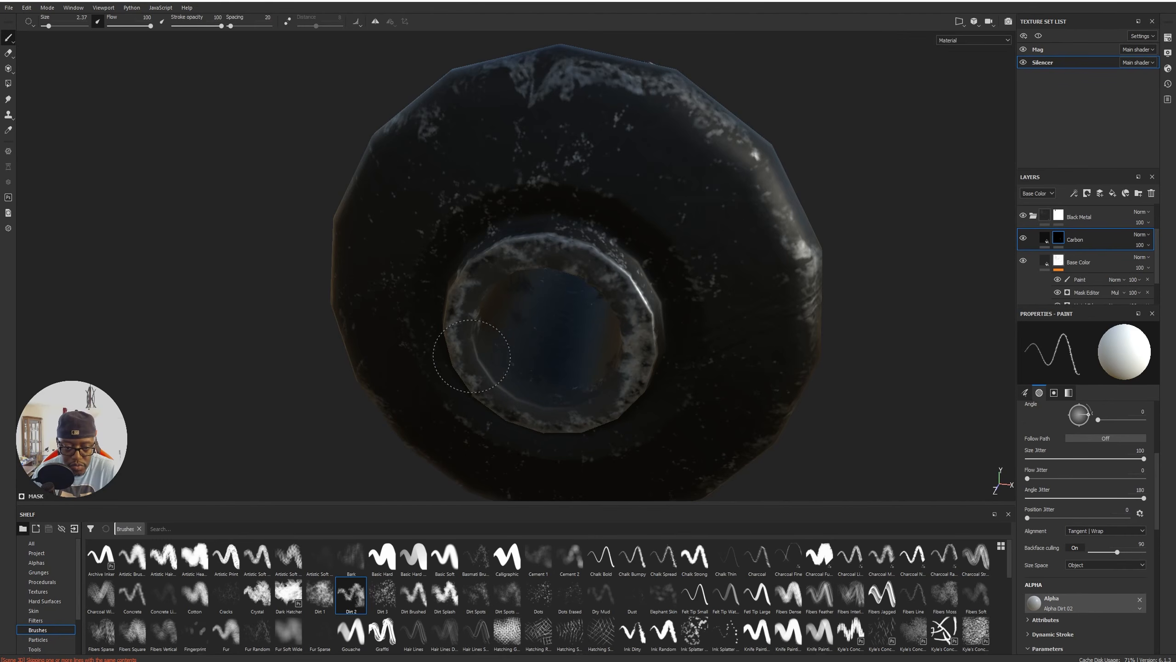
mouse_move(470, 293)
left_mouse_down()
mouse_move(454, 292)
mouse_move(459, 257)
left_mouse_up()
Brush patchy Dirt 2 carbon over the end face surrounding the muzzle ring, filling the recess next to it.
mouse_move(487, 219)
left_mouse_down()
mouse_move(468, 175)
mouse_move(574, 148)
mouse_move(676, 188)
mouse_move(741, 271)
mouse_move(731, 338)
left_mouse_up()
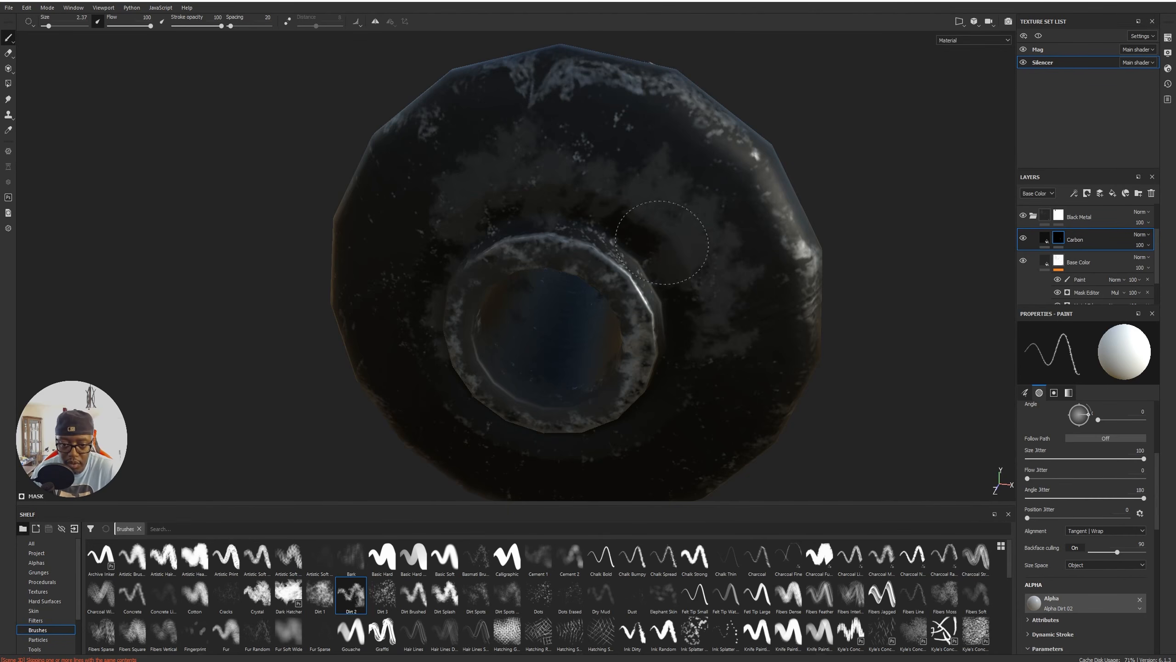
mouse_move(616, 195)
left_mouse_down()
mouse_move(453, 222)
mouse_move(458, 189)
left_mouse_up()
mouse_move(456, 285)
left_mouse_down()
mouse_move(468, 417)
mouse_move(515, 449)
mouse_move(658, 431)
mouse_move(586, 454)
mouse_move(535, 445)
mouse_move(445, 386)
mouse_move(419, 315)
left_mouse_up()
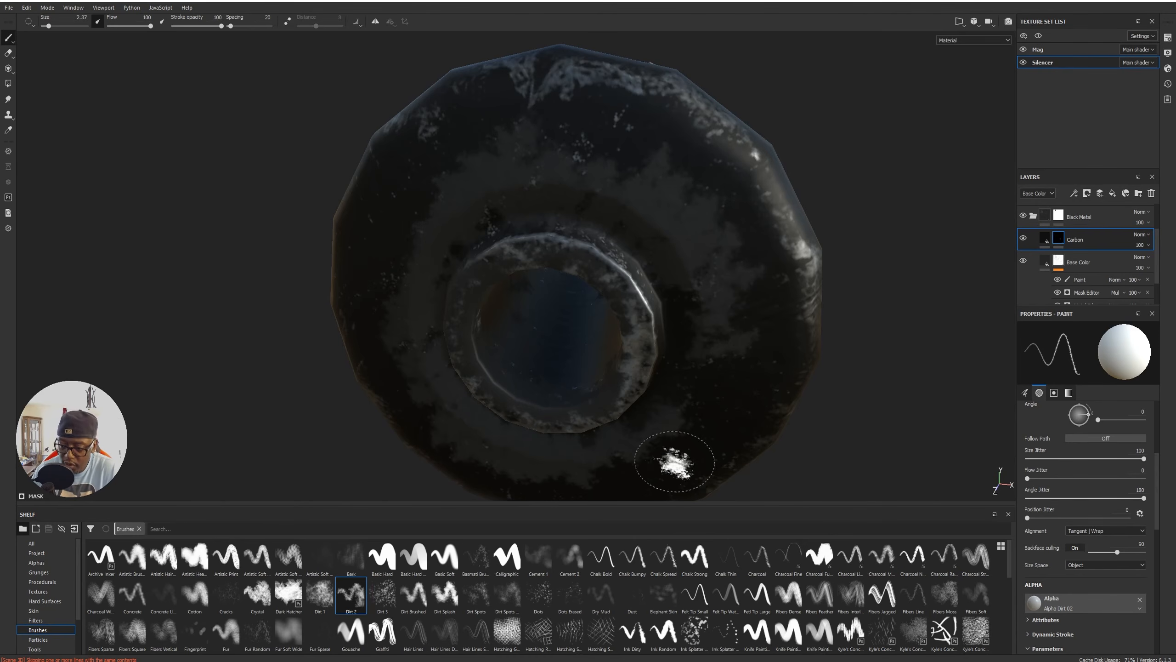
mouse_move(835, 311)
left_mouse_down("alt")
mouse_move(730, 249)
mouse_move(648, 301)
mouse_move(543, 338)
mouse_move(514, 306)
mouse_move(490, 333)
mouse_move(518, 333)
left_mouse_up("alt")
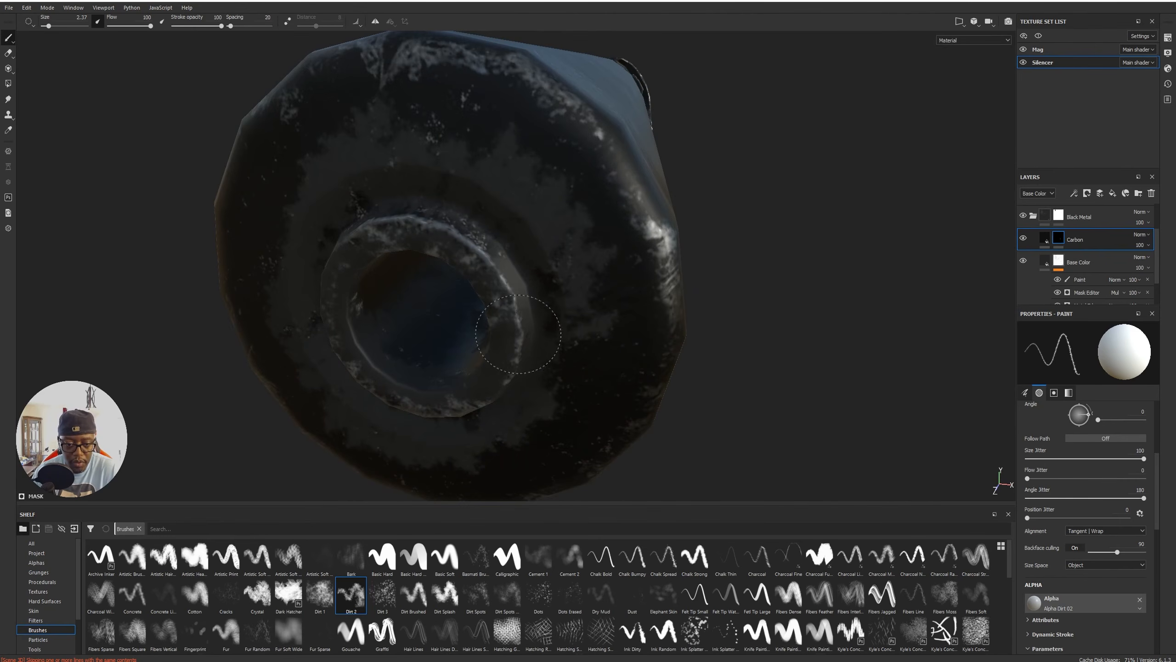
mouse_move(333, 334)
left_mouse_down()
mouse_move(389, 241)
mouse_move(489, 259)
left_mouse_up()
mouse_move(356, 231)
left_mouse_down()
mouse_move(538, 158)
mouse_move(462, 163)
mouse_move(572, 231)
mouse_move(608, 363)
mouse_move(498, 446)
mouse_move(403, 469)
mouse_move(268, 323)
mouse_move(273, 233)
left_mouse_up()
Extend the Dirt 2 carbon across the end face toward its outer beveled edge.
mouse_move(579, 308)
right_mouse_down("alt")
mouse_move(644, 253)
mouse_move(715, 336)
mouse_move(522, 12)
right_mouse_up("alt")
mouse_move(749, 305)
left_mouse_down("alt")
mouse_move(717, 344)
mouse_move(638, 356)
left_mouse_up("alt")
mouse_move(577, 219)
left_mouse_down()
mouse_move(525, 177)
mouse_move(471, 172)
left_mouse_up()
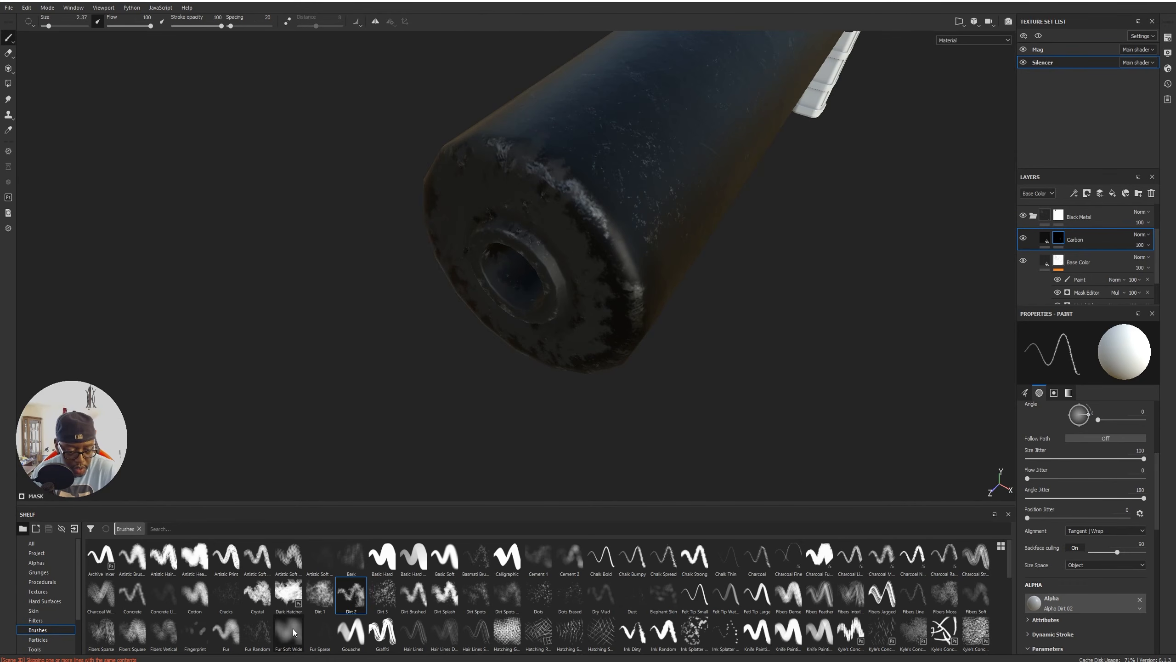
Try other soft brushes, choose Fur Soft Wide and reduce its size to 5.39.
left_click(318, 554)
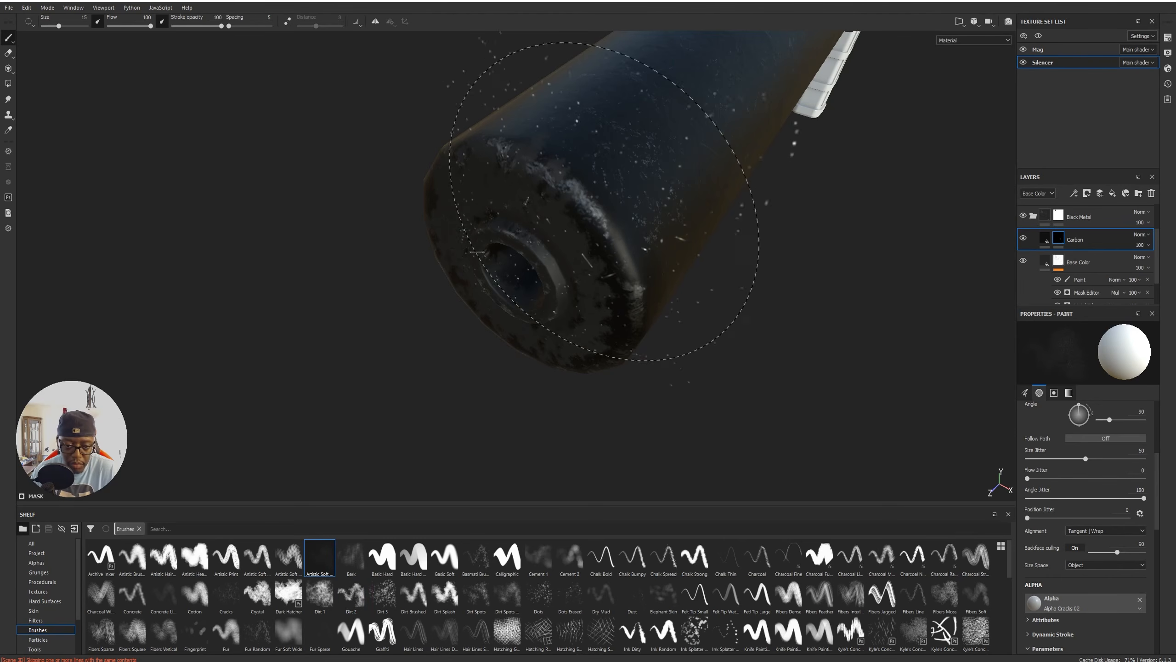
left_click(351, 556)
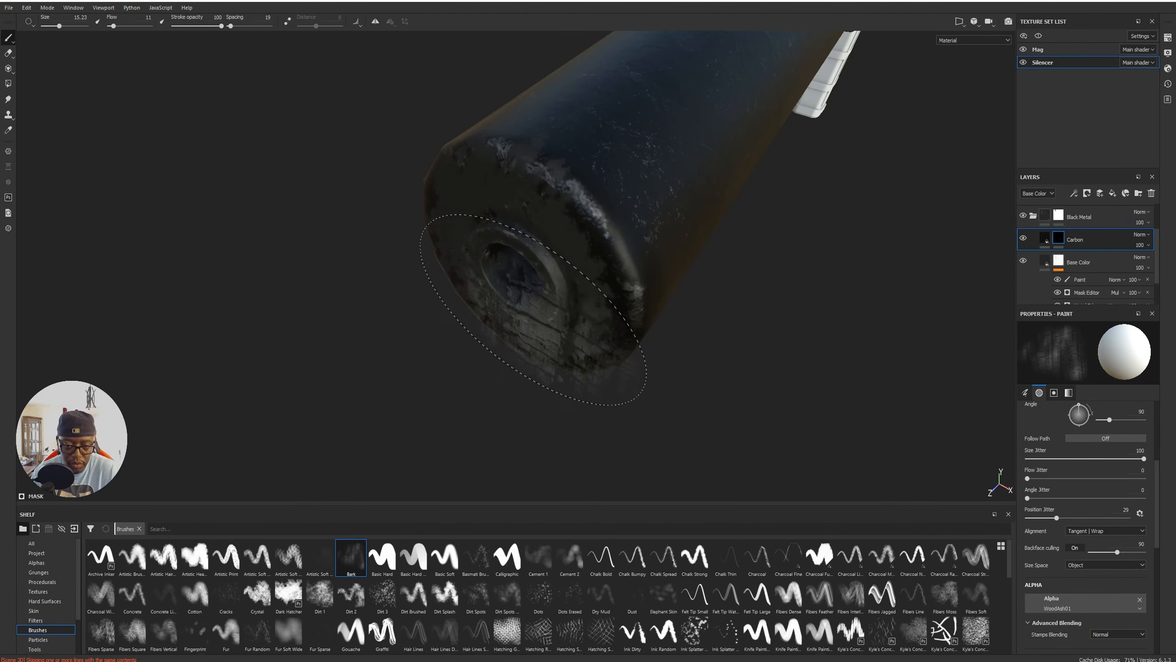
left_click(288, 633)
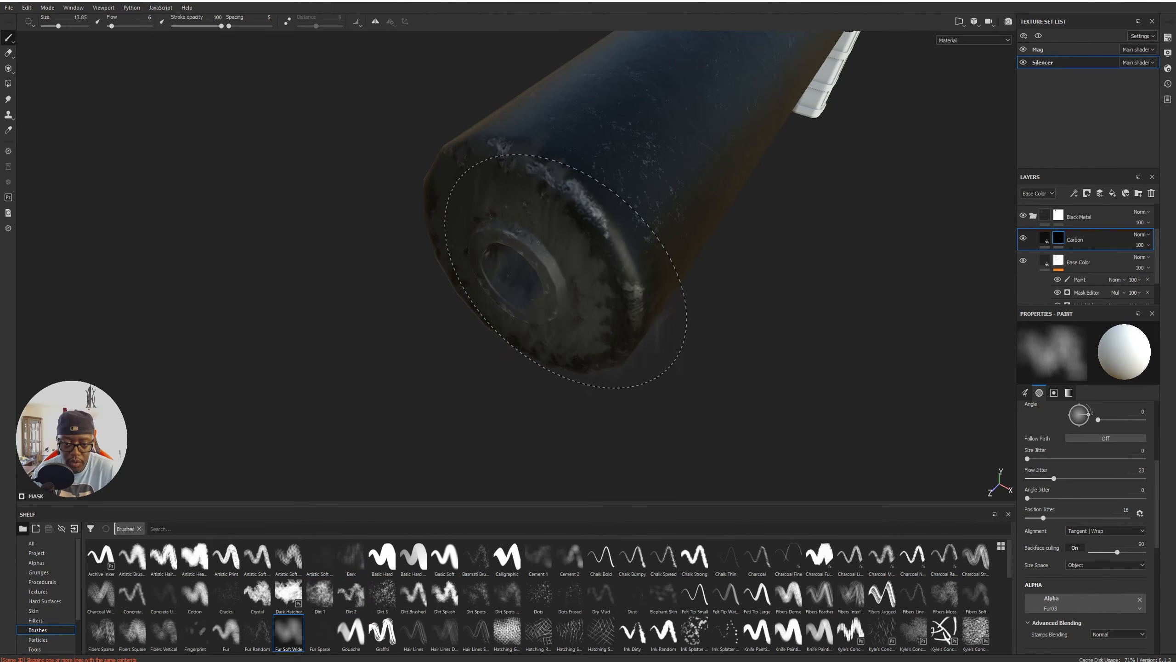
right_click_drag(585, 299, 539, 296, "ctrl")
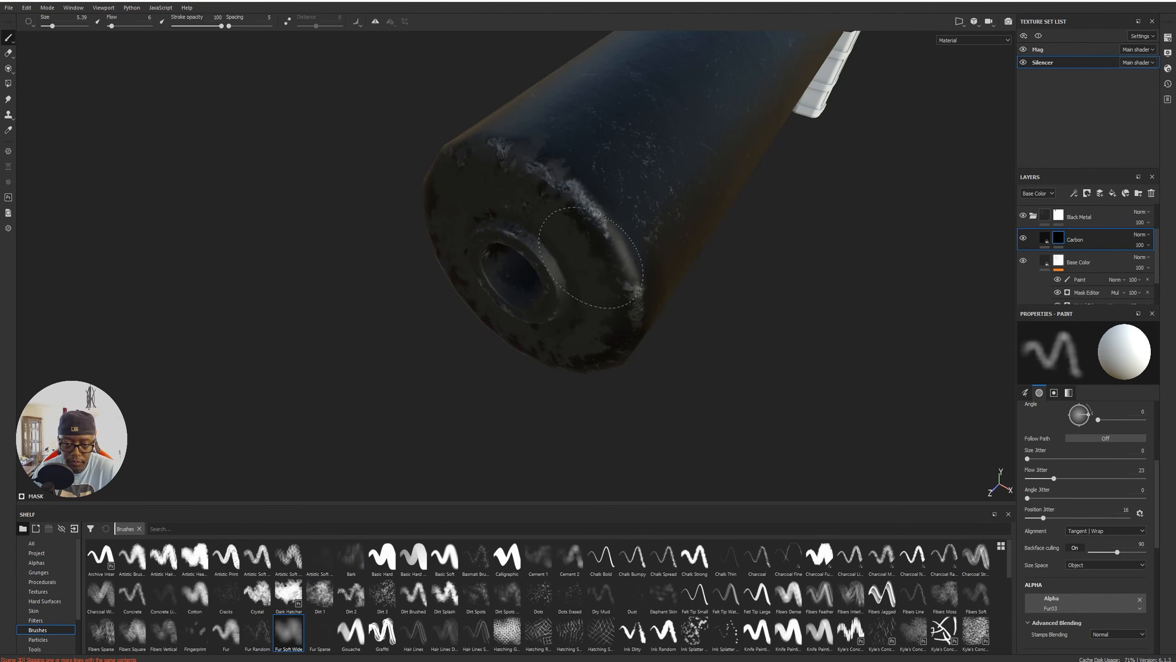
Brush soft Fur Soft Wide carbon over the suppressor's end face and around its outer beveled edge.
left_click_drag(425, 177, 741, 102, "alt")
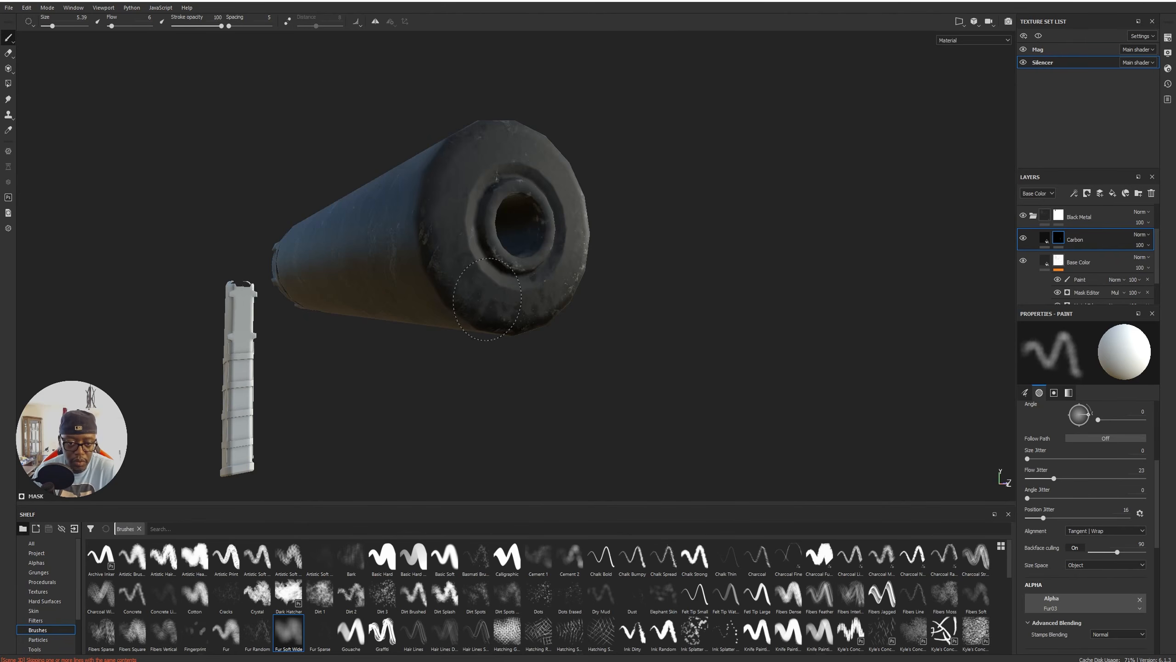
left_click_drag(686, 266, 289, 318, "alt")
mouse_move(584, 296)
left_mouse_down()
mouse_move(583, 313)
mouse_move(555, 284)
mouse_move(528, 185)
left_mouse_up()
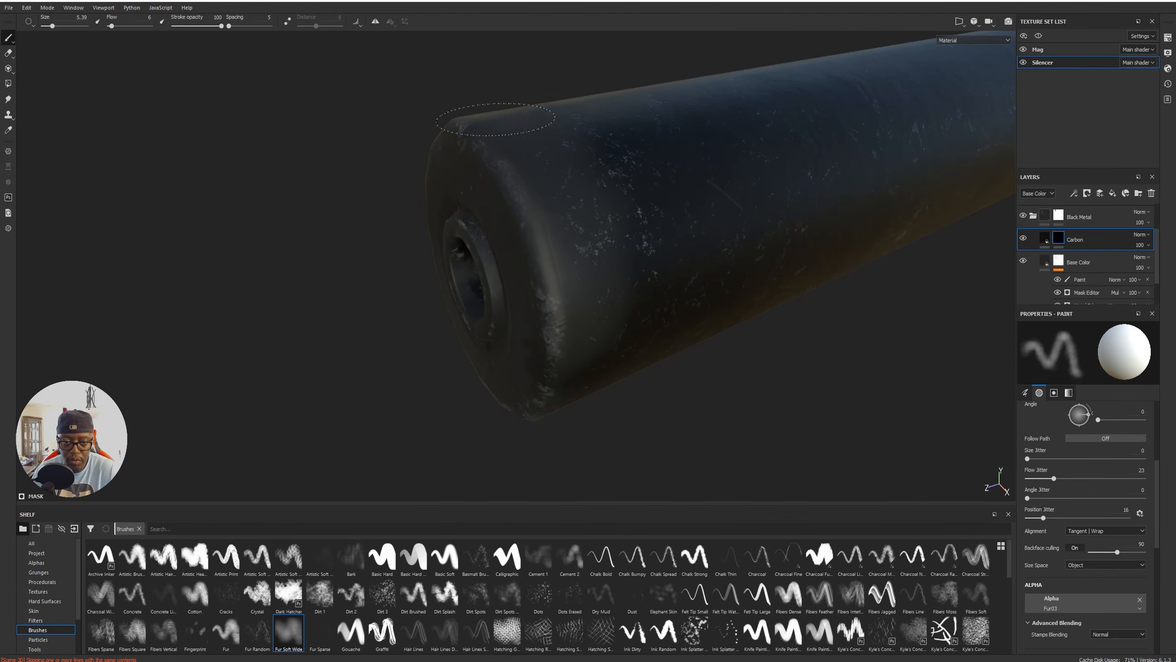
mouse_move(604, 350)
left_mouse_down("alt")
mouse_move(625, 255)
mouse_move(599, 226)
mouse_move(608, 148)
left_mouse_up("alt")
left_click_drag(527, 306, 565, 214, "alt")
mouse_move(461, 183)
left_mouse_down("alt")
mouse_move(666, 234)
mouse_move(753, 208)
mouse_move(769, 263)
mouse_move(927, 475)
left_mouse_up("alt")
right_click_drag(632, 363, 482, 174, "alt")
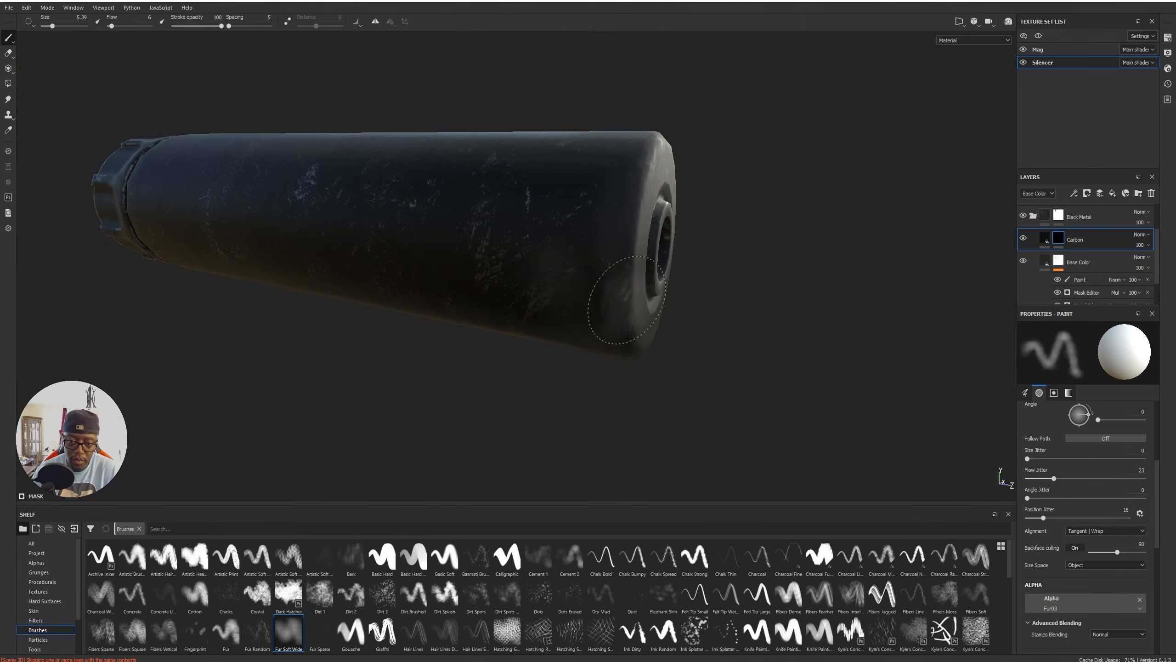
Fade the soft carbon from the muzzle edge onto the adjoining suppressor body, working around its circumference.
left_click_drag(550, 296, 695, 223, "alt")
mouse_move(813, 97)
left_mouse_down("alt")
mouse_move(704, 176)
mouse_move(743, 183)
mouse_move(520, 171)
mouse_move(783, 296)
mouse_move(602, 290)
left_mouse_up("alt")
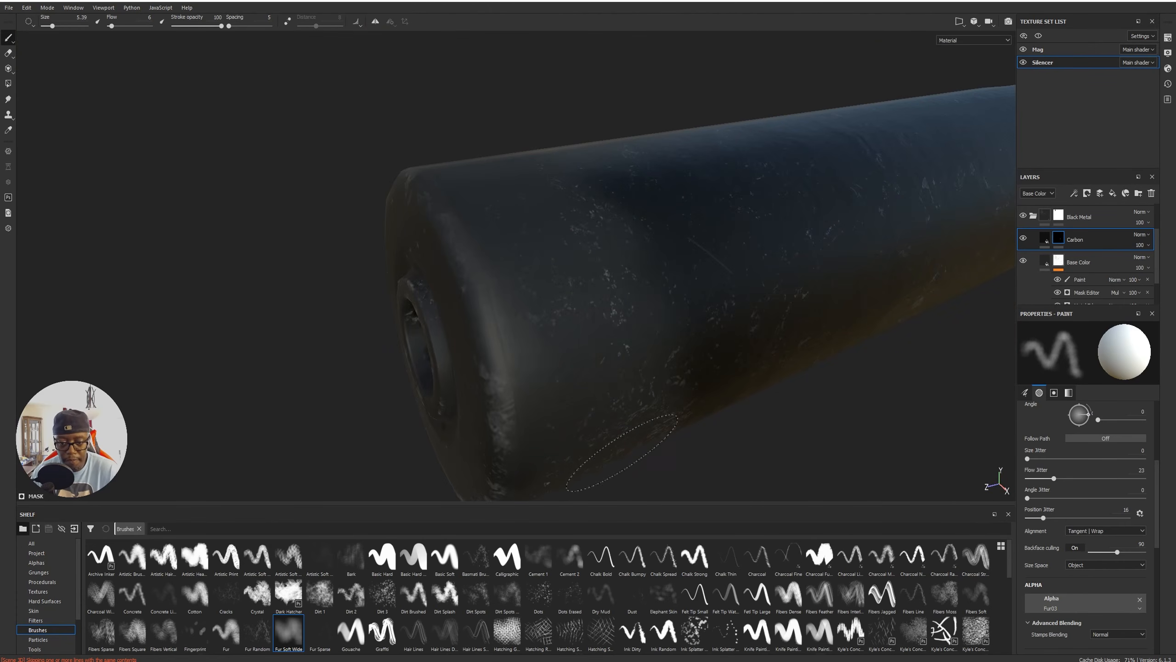
mouse_move(660, 222)
right_mouse_down("alt")
mouse_move(664, 197)
mouse_move(482, 191)
mouse_move(164, 1)
right_mouse_up("alt")
right_click_drag(775, 304, 100, 81, "alt")
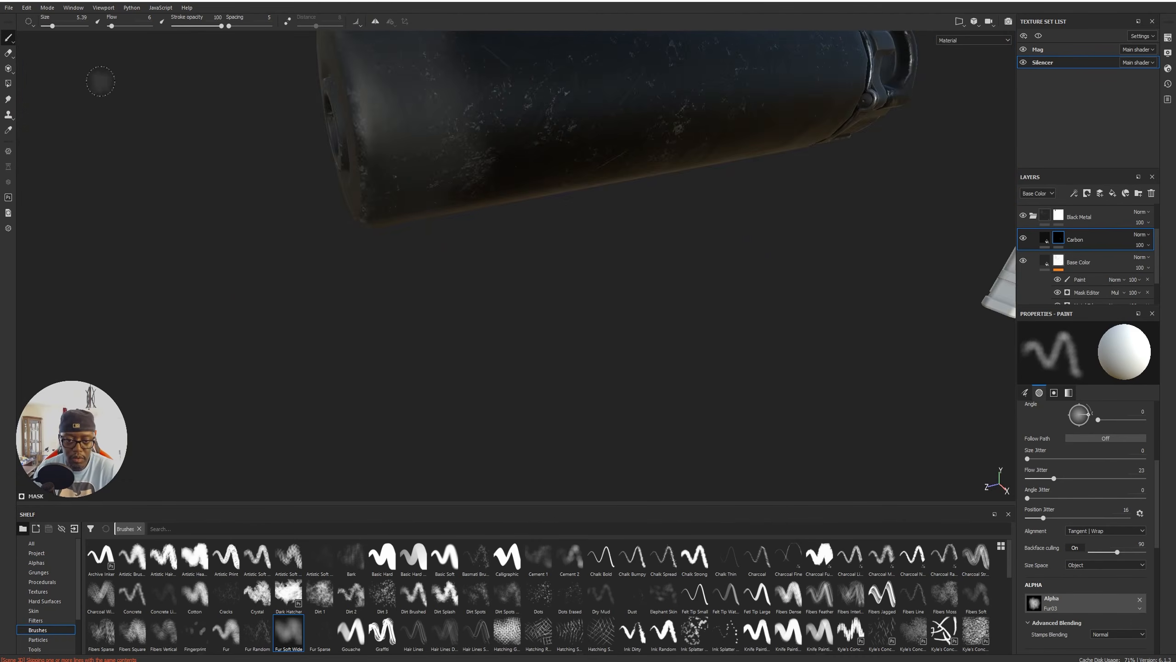
middle_click_drag(625, 220, 774, 336, "alt")
left_click_drag(774, 337, 729, 265, "alt")
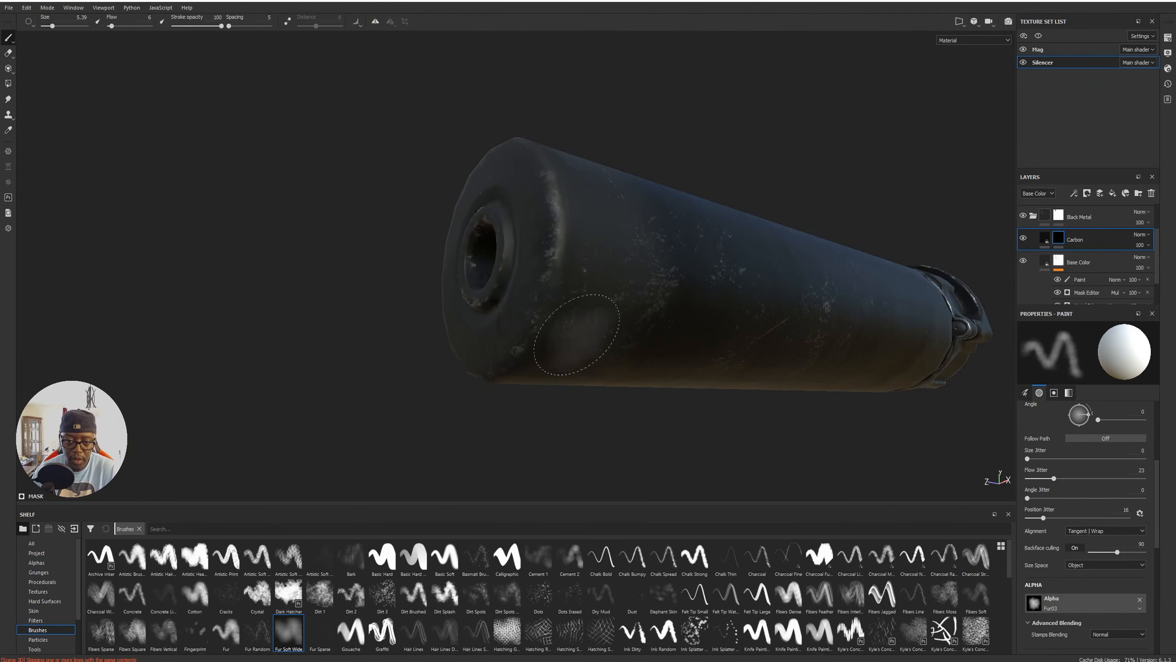
left_click_drag(502, 385, 744, 362, "alt")
mouse_move(704, 295)
left_mouse_down("alt")
mouse_move(715, 345)
mouse_move(538, 211)
left_mouse_up("alt")
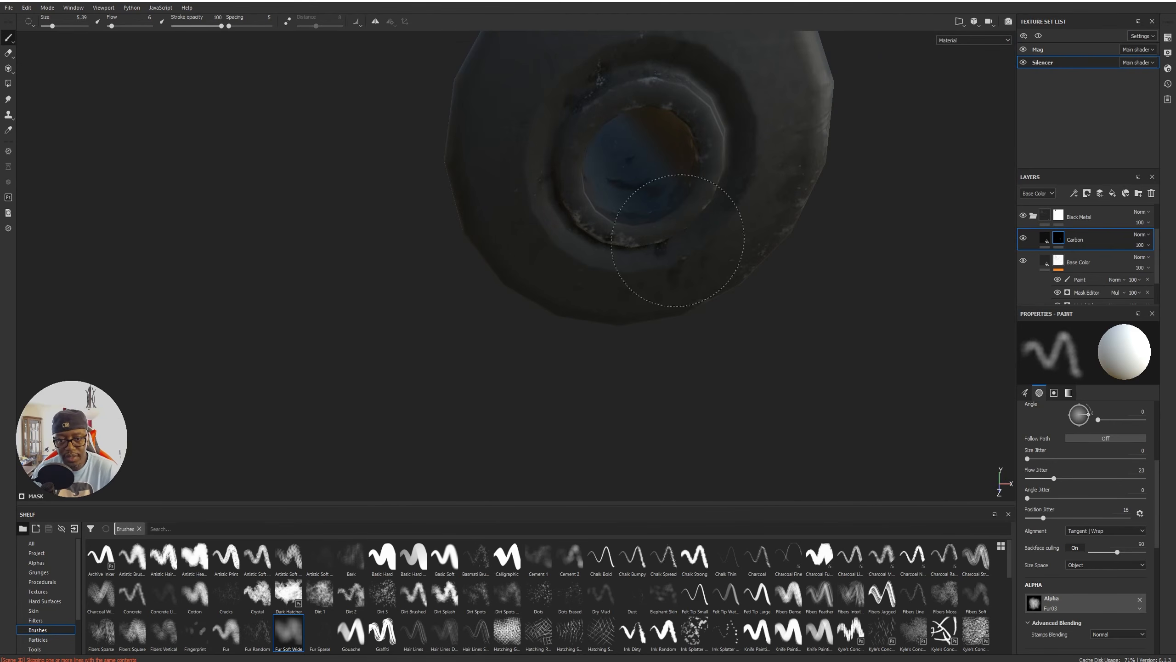
Inspect the carbon buildup at the muzzle end in the Base Color and Height channel views.
mouse_move(819, 213)
left_mouse_down("alt")
mouse_move(759, 241)
mouse_move(782, 242)
mouse_move(796, 197)
mouse_move(736, 296)
left_mouse_up("alt")
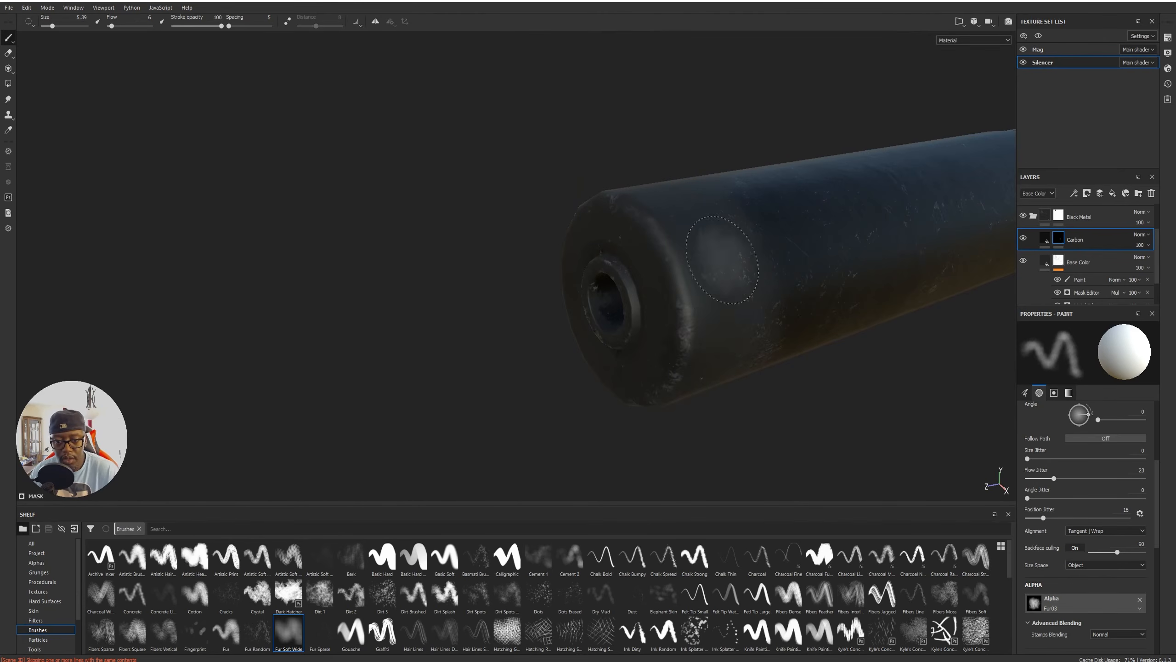
key("c")
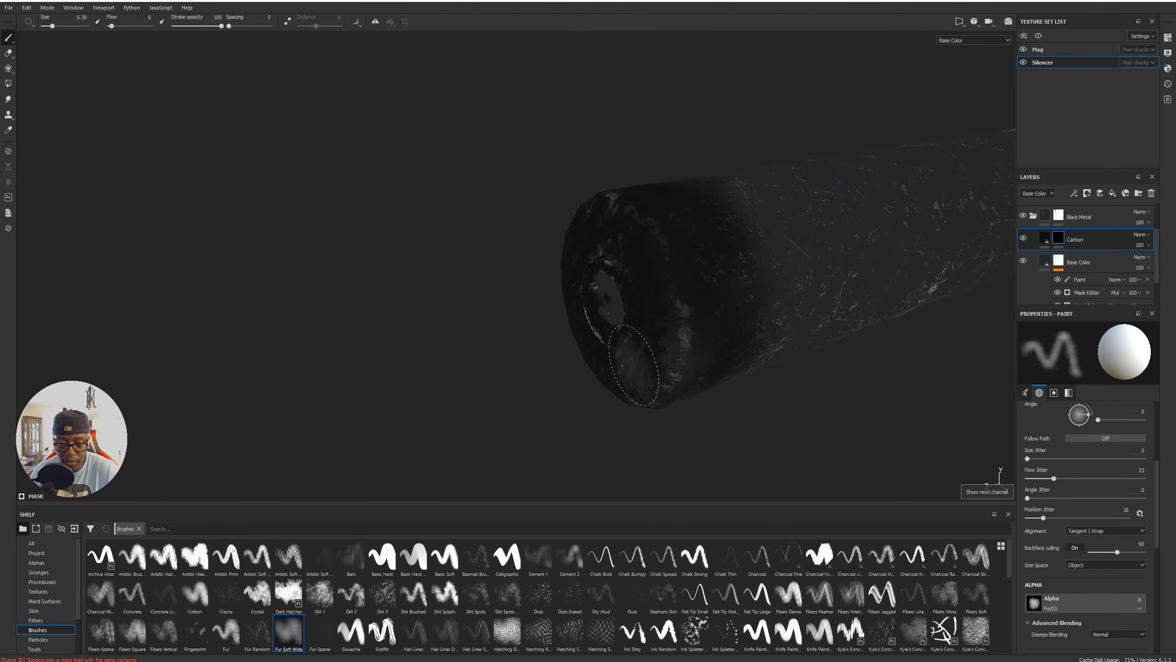
key("c")
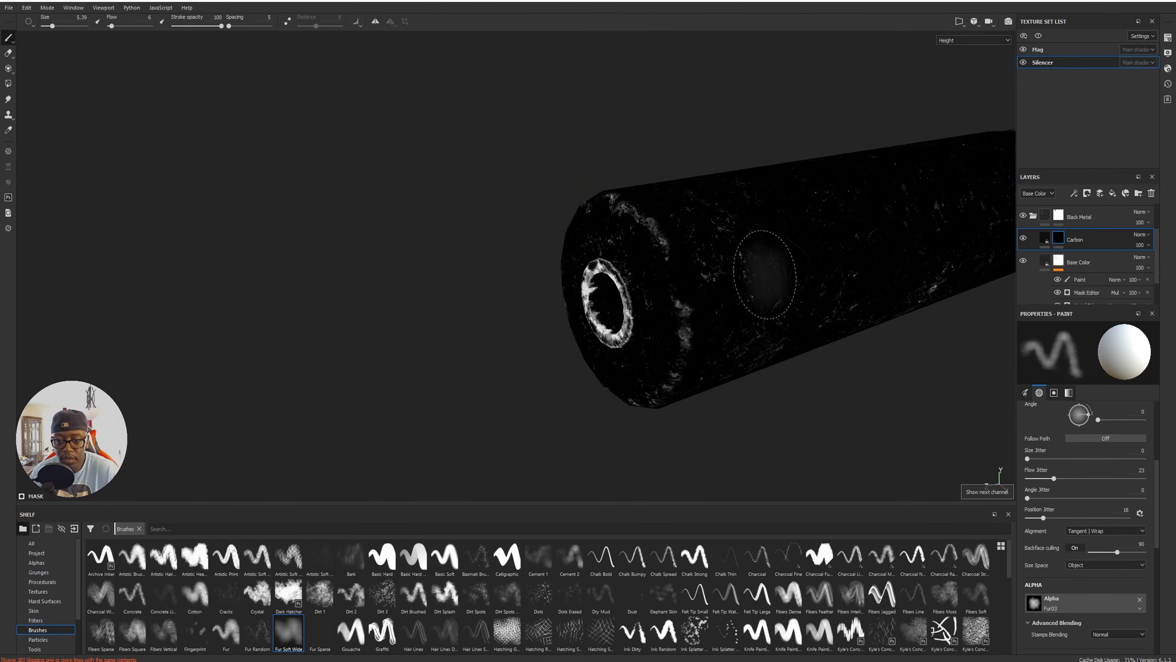
Display the Roughness channel and examine the painted carbon around the silencer's muzzle from several angles.
key("c")
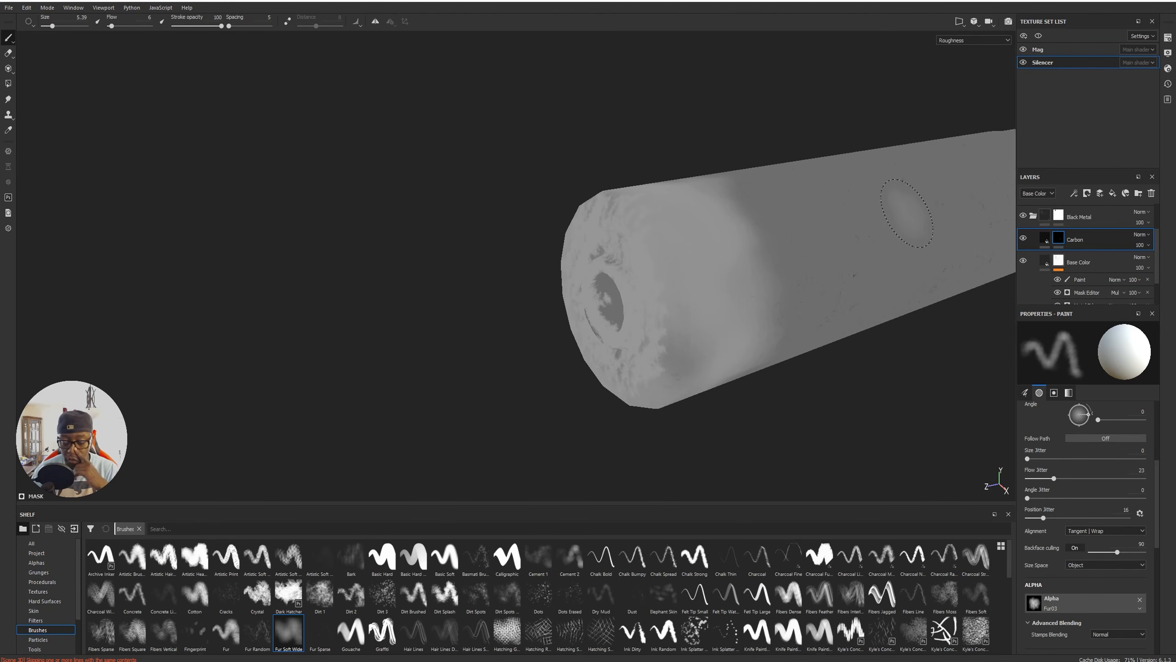
mouse_move(560, 282)
left_mouse_down("alt")
mouse_move(743, 255)
mouse_move(568, 294)
left_mouse_up("alt")
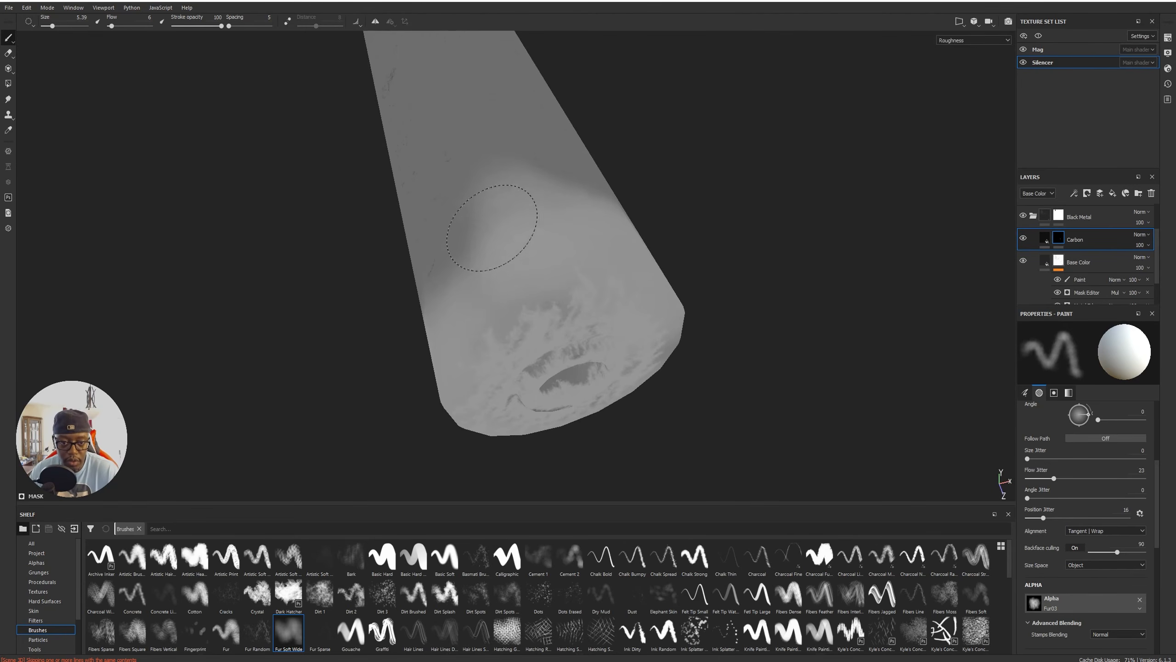
mouse_move(473, 399)
left_mouse_down("alt")
mouse_move(801, 215)
mouse_move(762, 177)
mouse_move(646, 294)
left_mouse_up("alt")
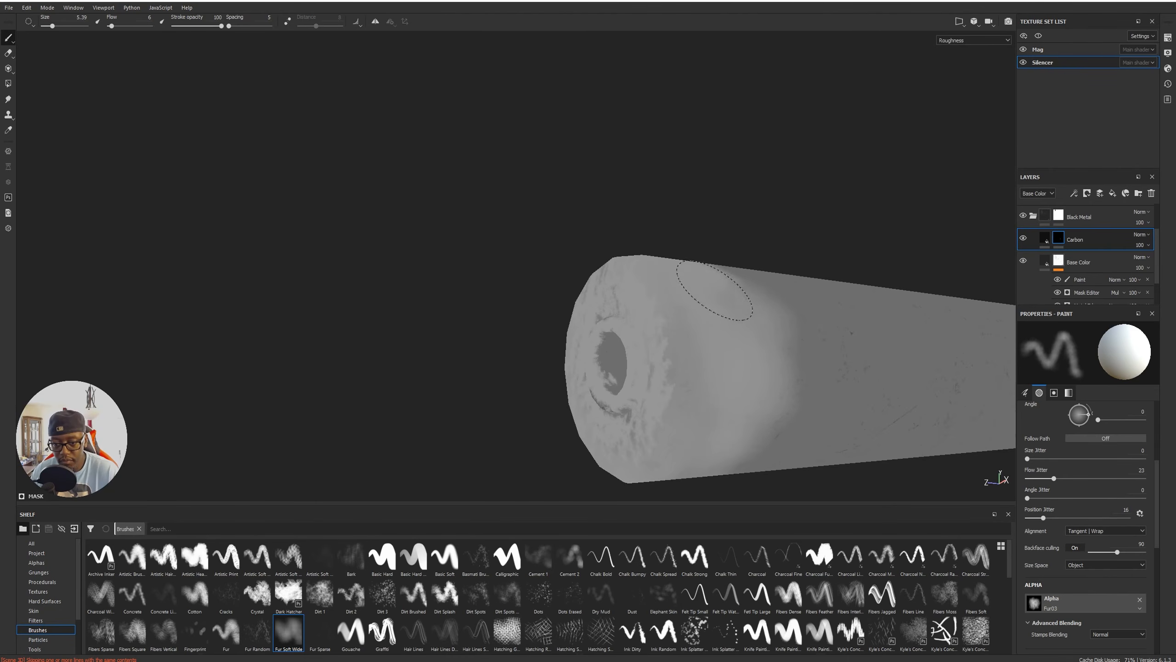
mouse_move(537, 366)
left_mouse_down("alt")
mouse_move(690, 362)
mouse_move(748, 344)
mouse_move(713, 228)
left_mouse_up("alt")
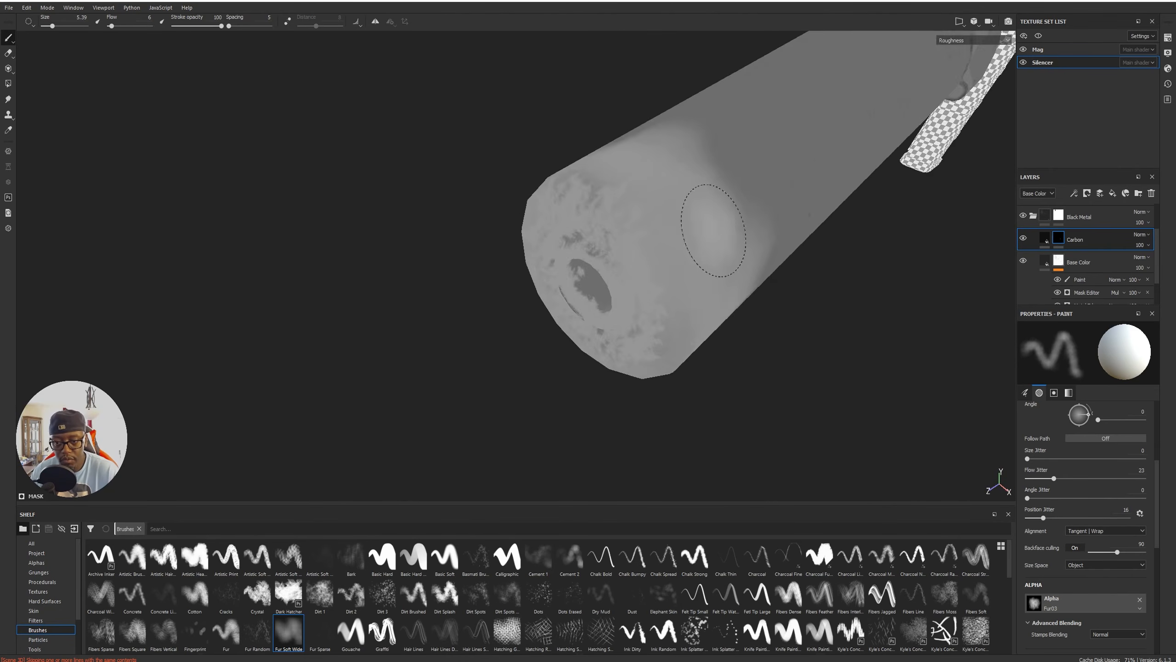
mouse_move(795, 220)
left_mouse_down("alt")
mouse_move(690, 344)
mouse_move(690, 268)
left_mouse_up("alt")
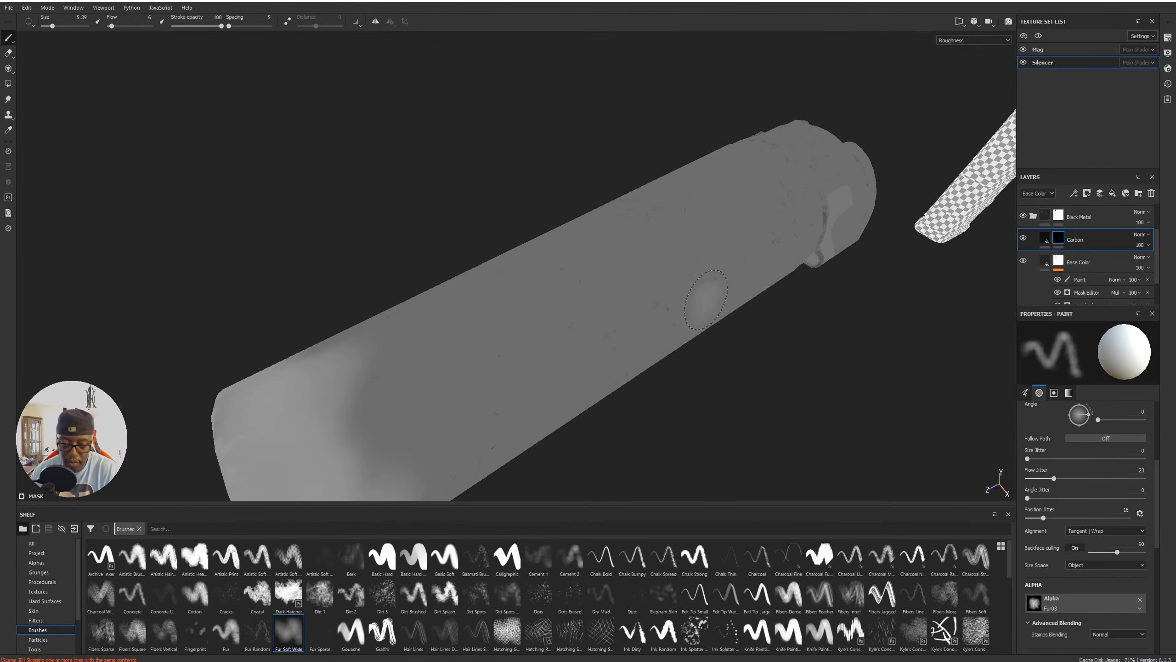
Return to the full Material view and examine the silencer body and its locking ring up close.
key("m")
scroll(795, 278, "down", 3)
left_click_drag(790, 300, 739, 322, "alt")
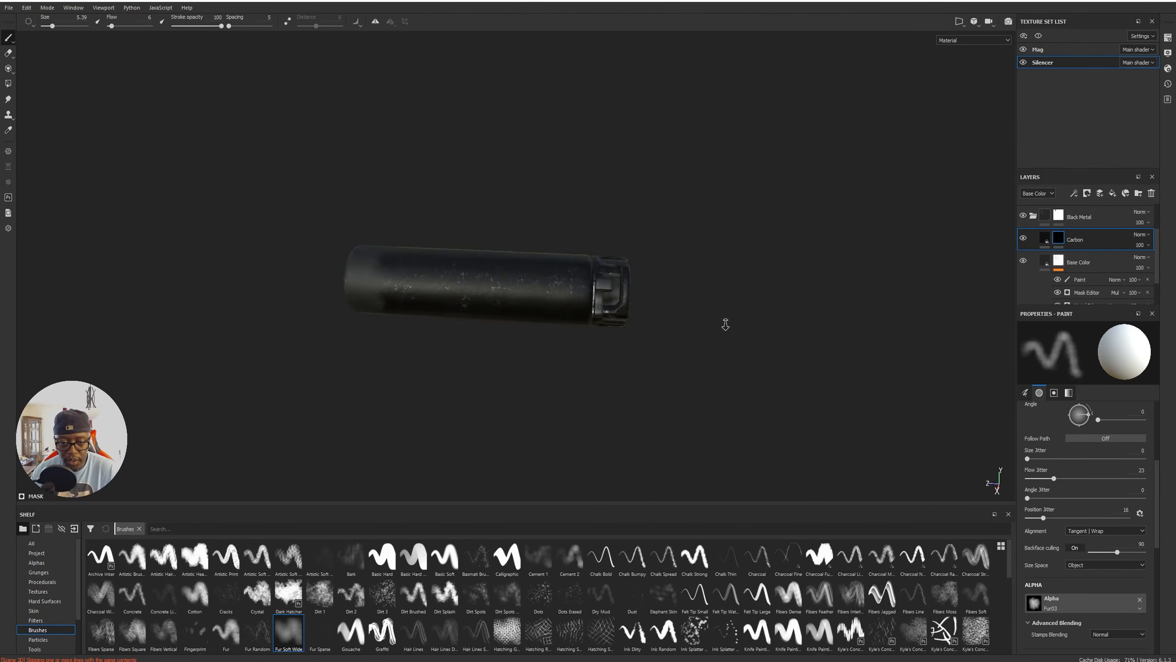
right_click_drag(739, 322, 810, 337, "alt")
left_click_drag(809, 337, 779, 305, "alt")
right_click_drag(779, 306, 825, 318, "alt")
left_click_drag(826, 319, 762, 300, "alt")
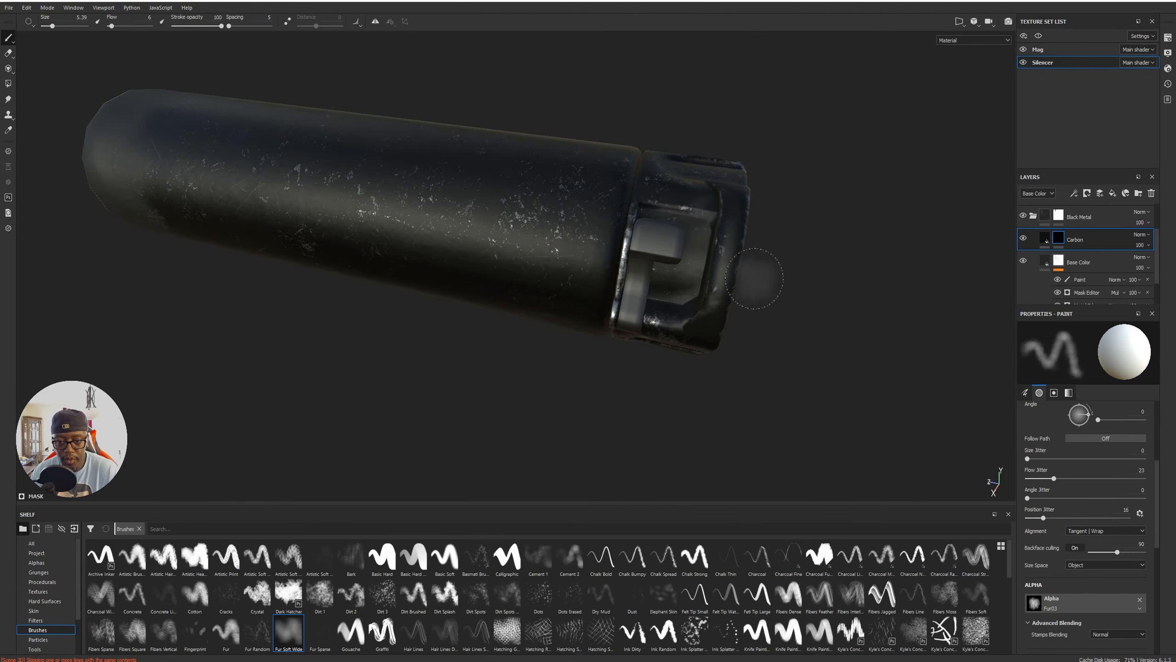
Switch to the browser and examine reference photos of the Surefire SOCOM 556 Mini Monster suppressor's finish.
key("alt+Tab")
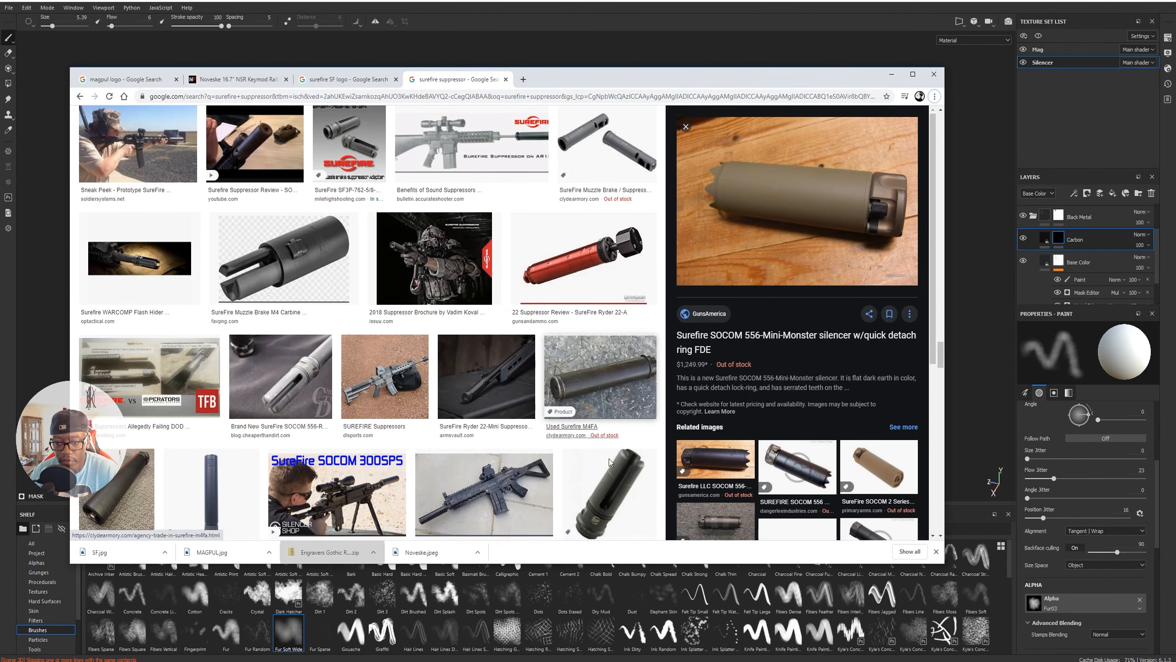
left_click(797, 466)
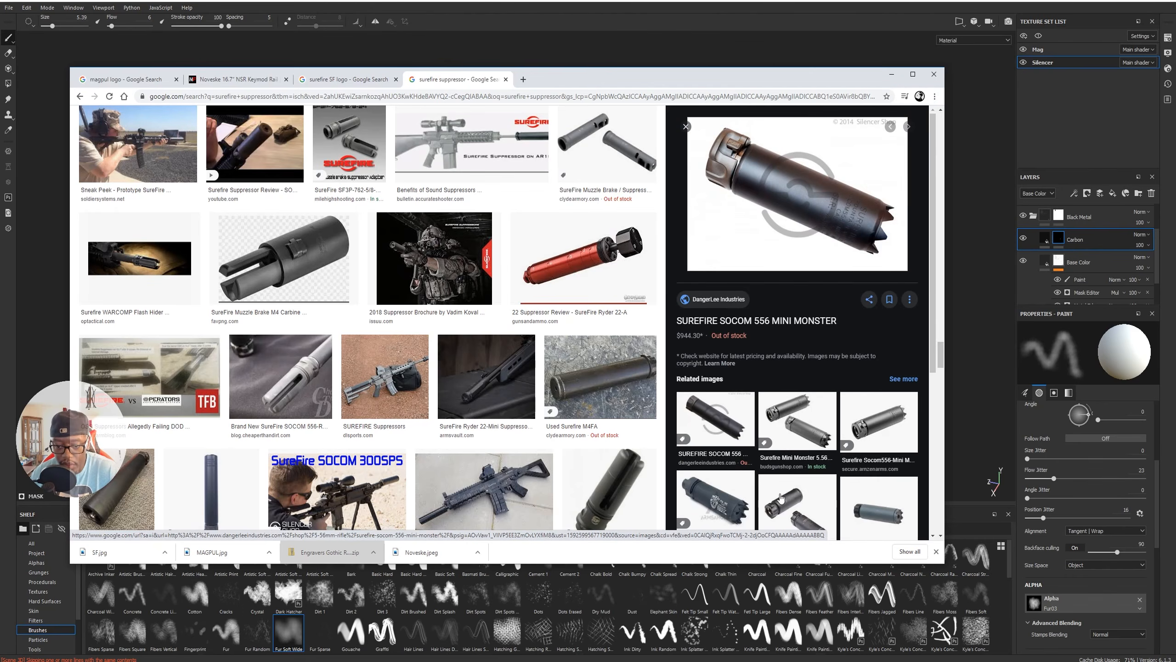
left_click(771, 508)
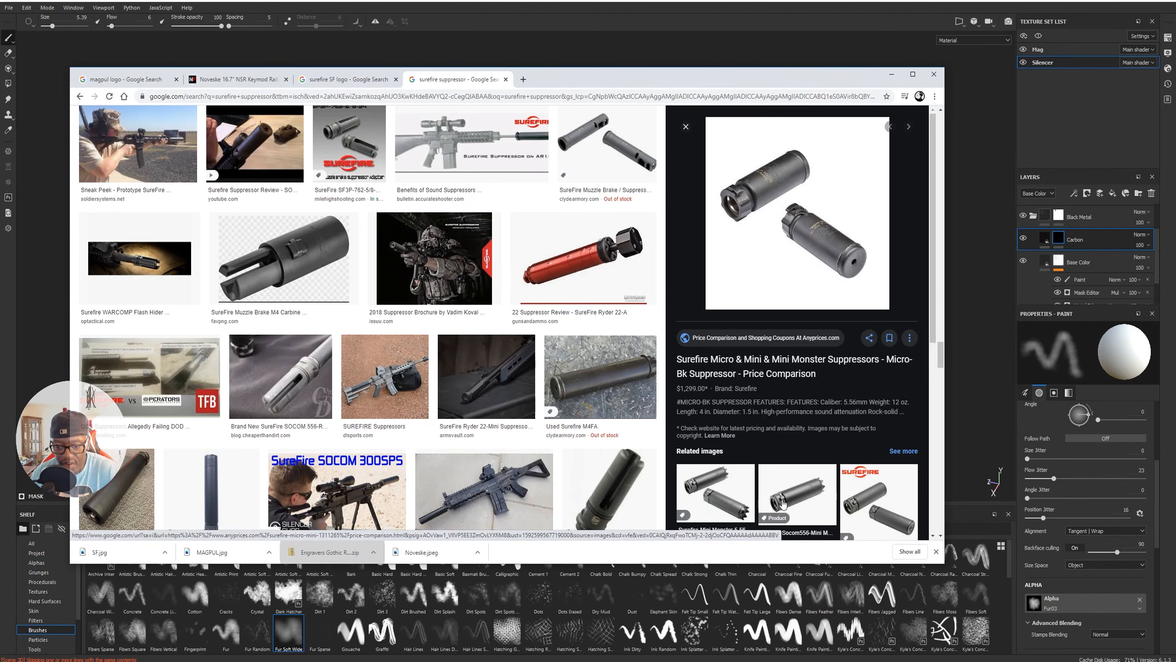
left_click(793, 485)
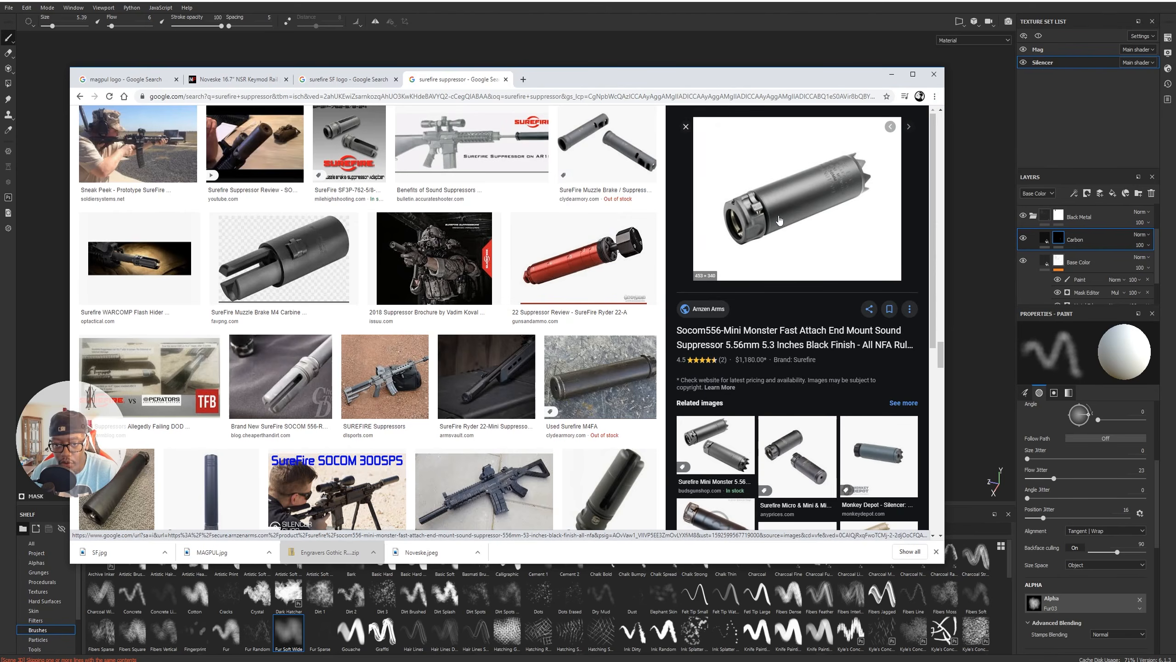
left_click(836, 22)
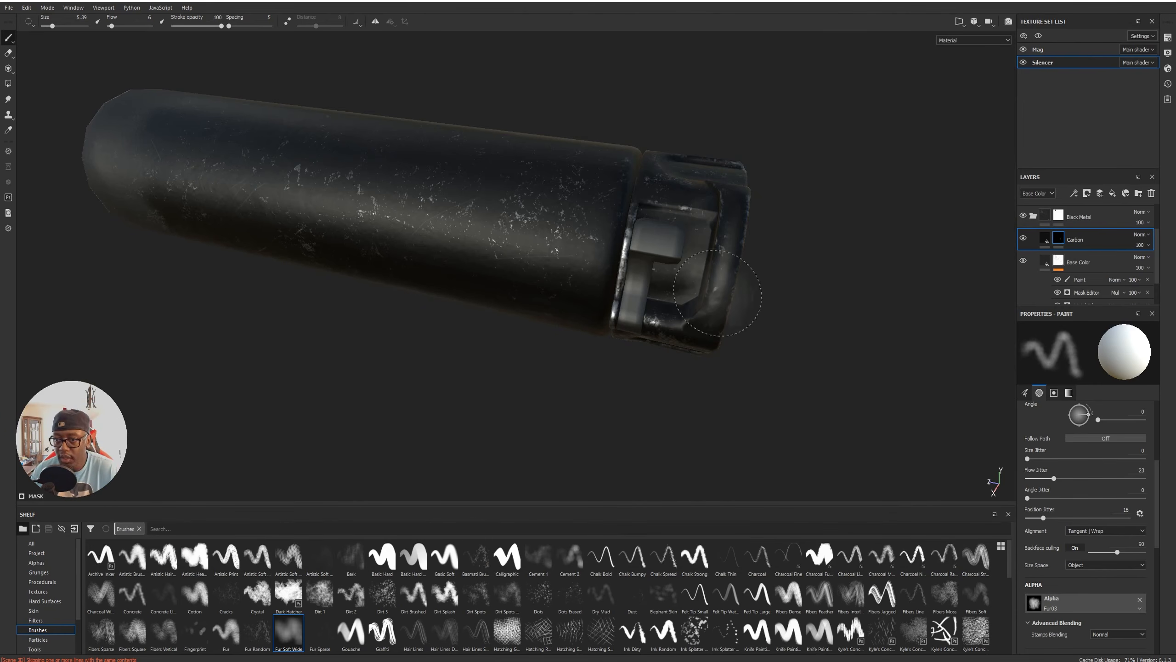
Exclude the locking ring from the Black Metal folder's mask using Polygon Fill with color 0.
left_click(1060, 217)
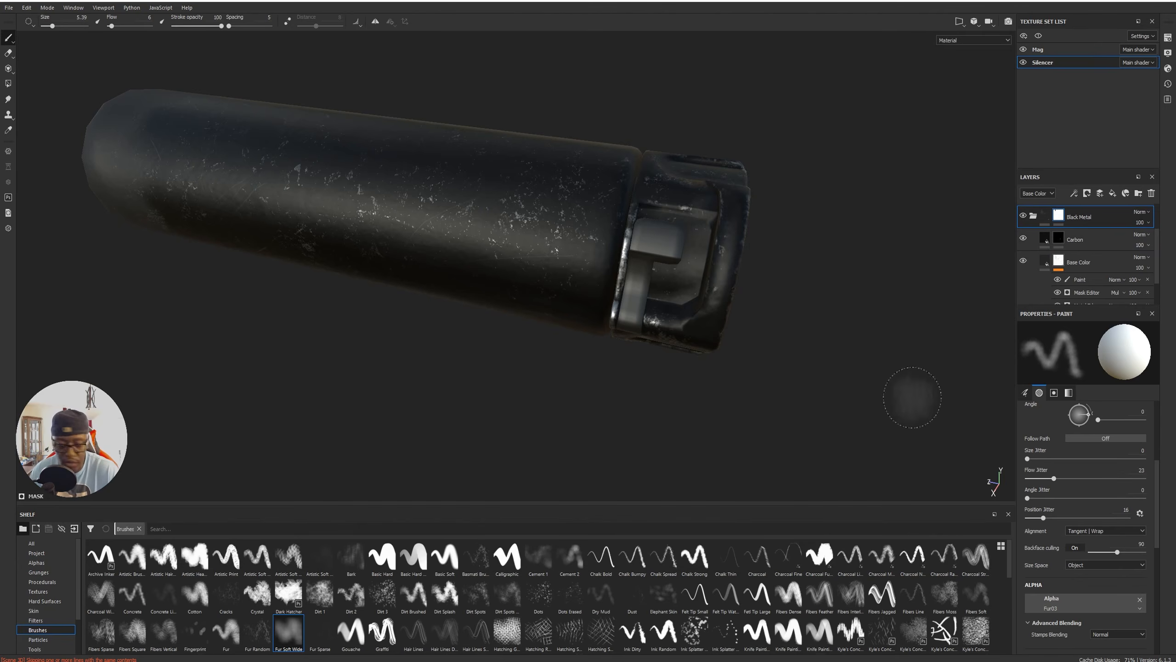
key("4")
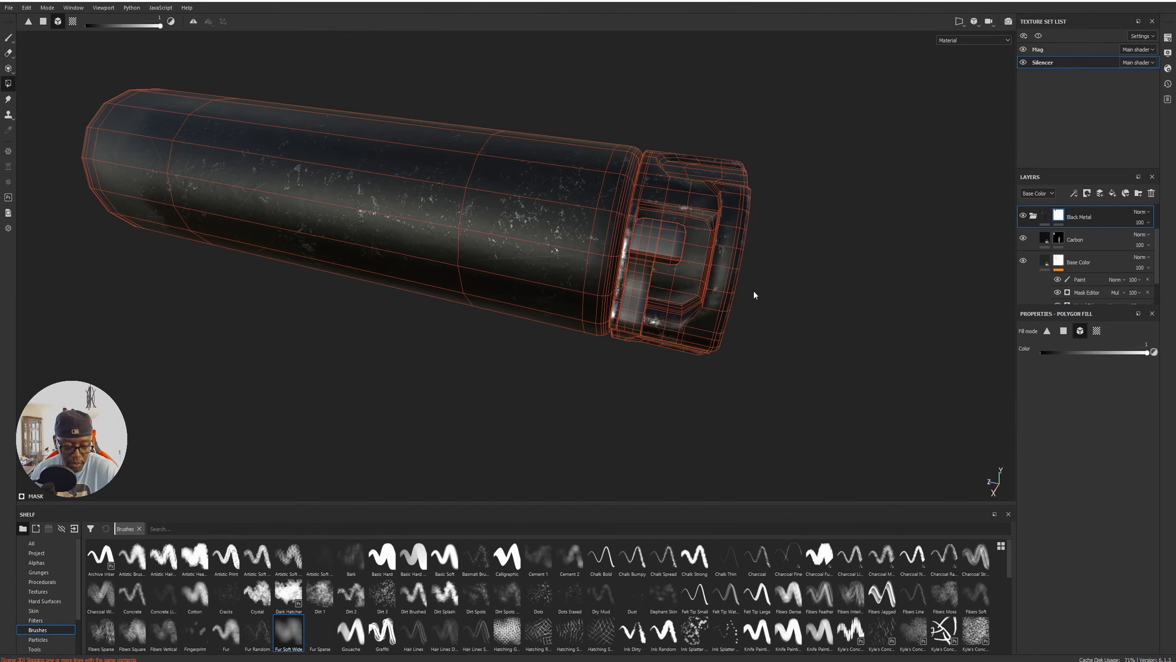
left_click_drag(740, 293, 845, 282, "alt")
left_click_drag(744, 319, 720, 293)
left_click_drag(771, 346, 973, 296, "alt")
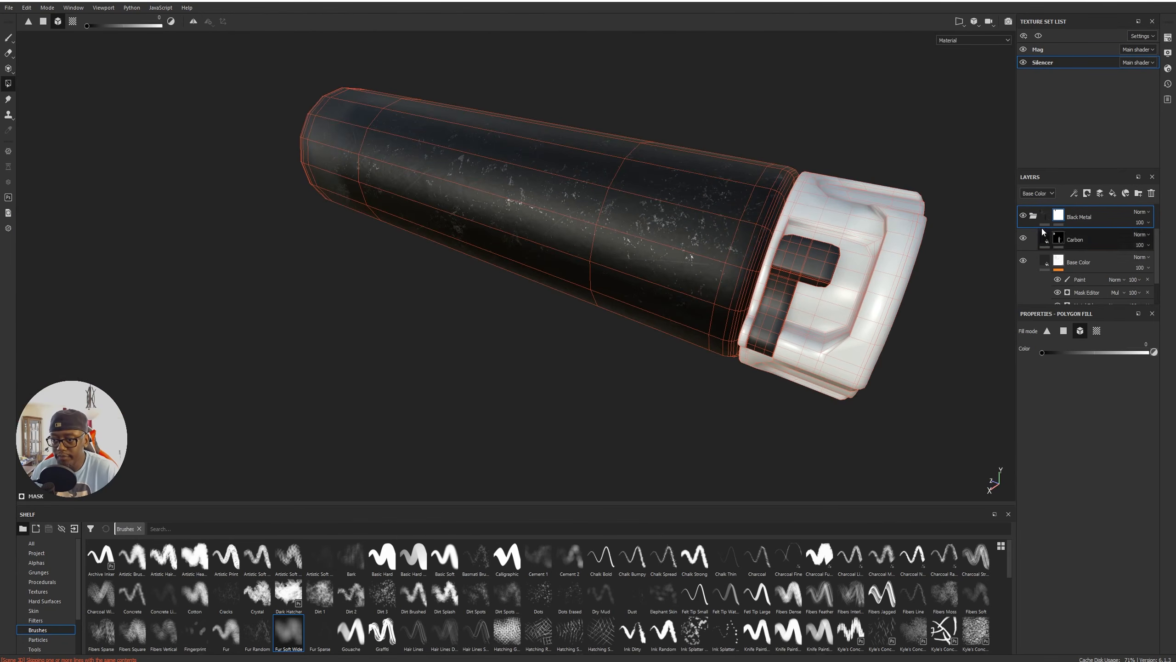
Collapse the Black Metal folder and rename the masked folder above it to Latch, toggling its visibility to check its coverage.
left_click(1034, 217)
left_click(1034, 215)
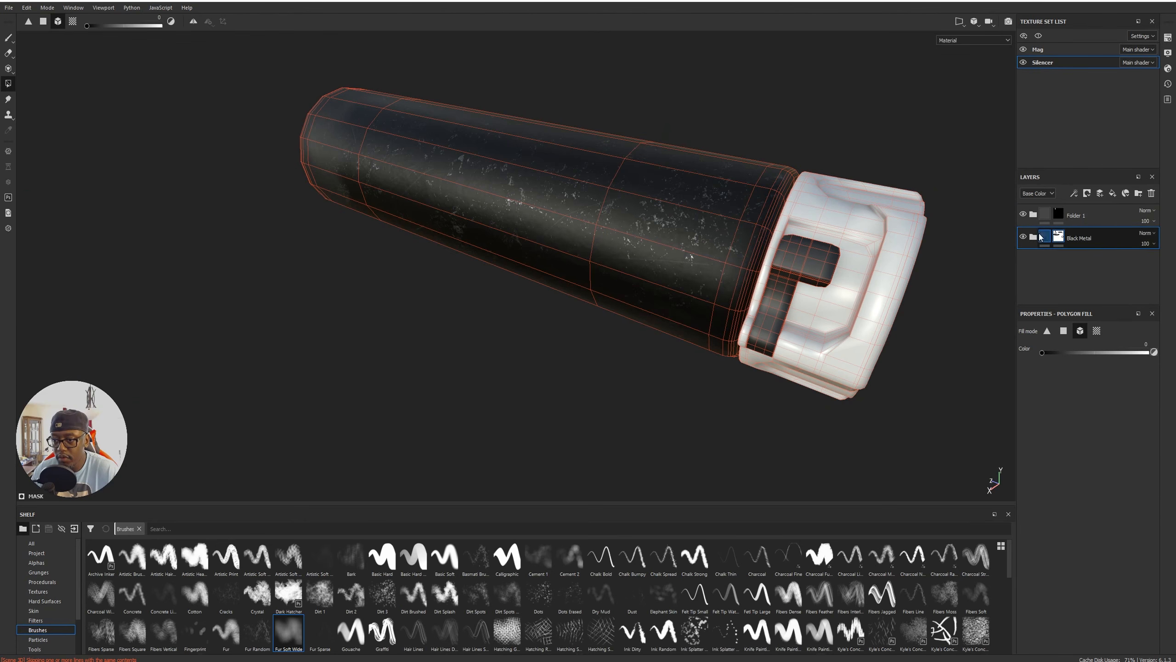
double_click(1081, 217)
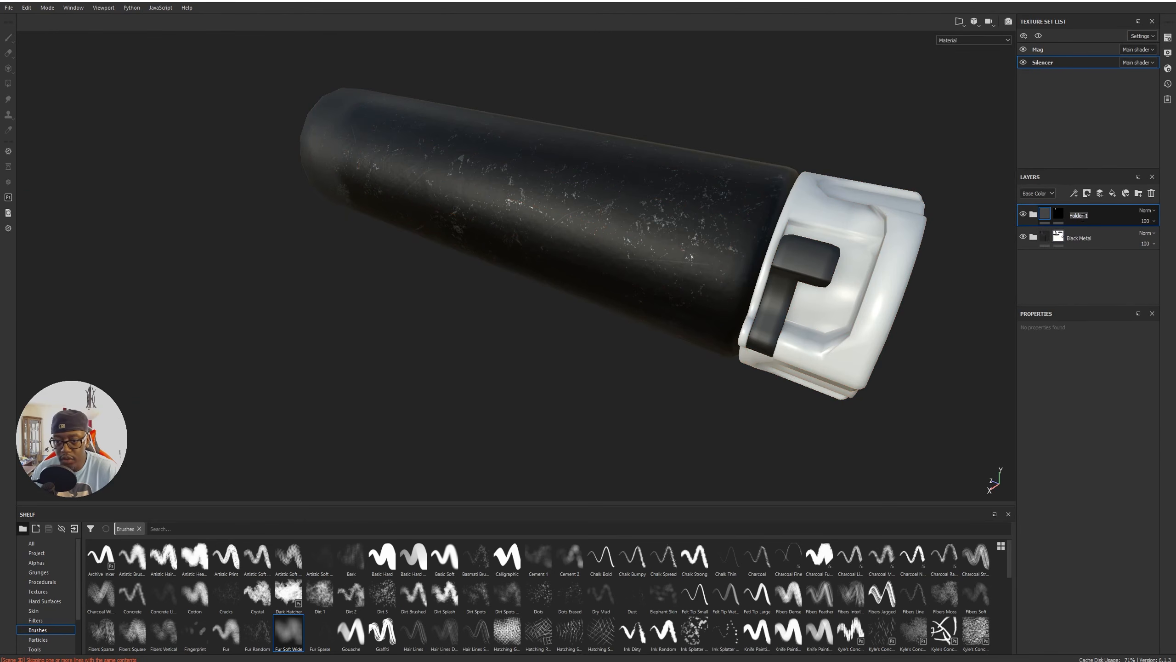
type("La")
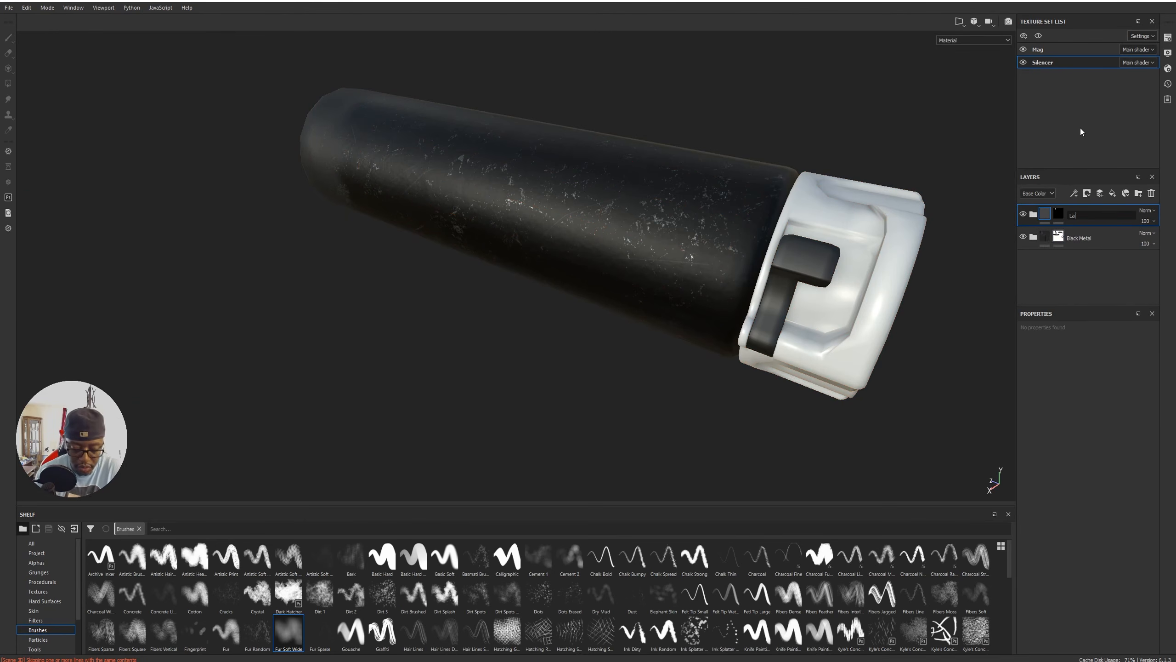
type("tch")
key("Return")
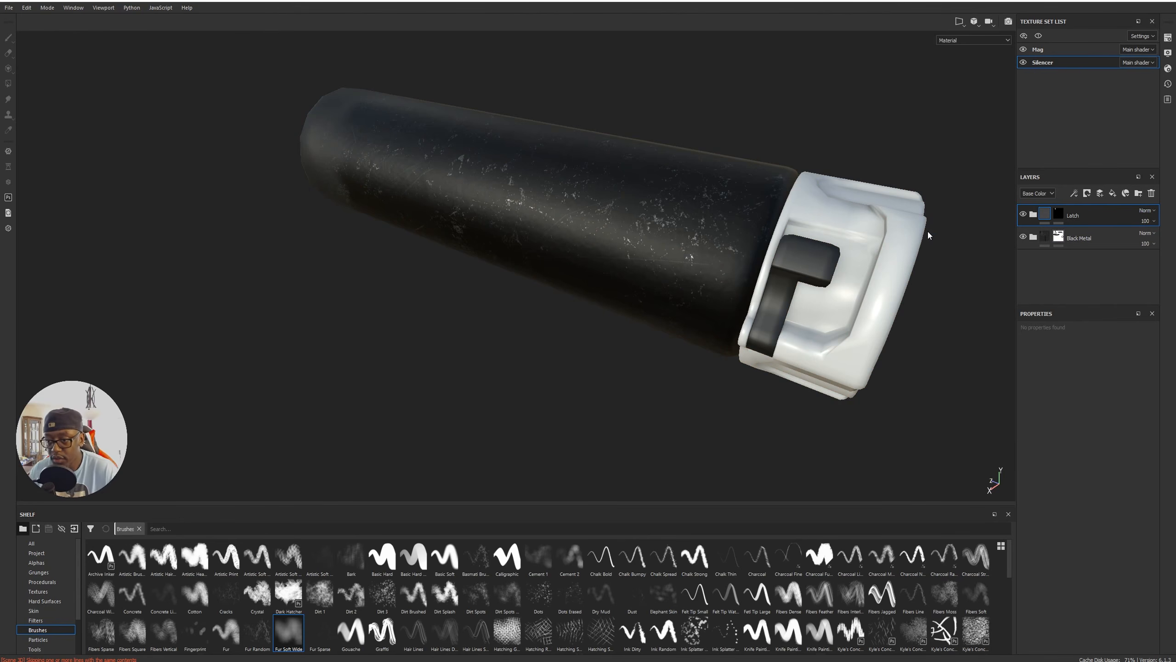
left_click(1023, 214)
left_click(1023, 213)
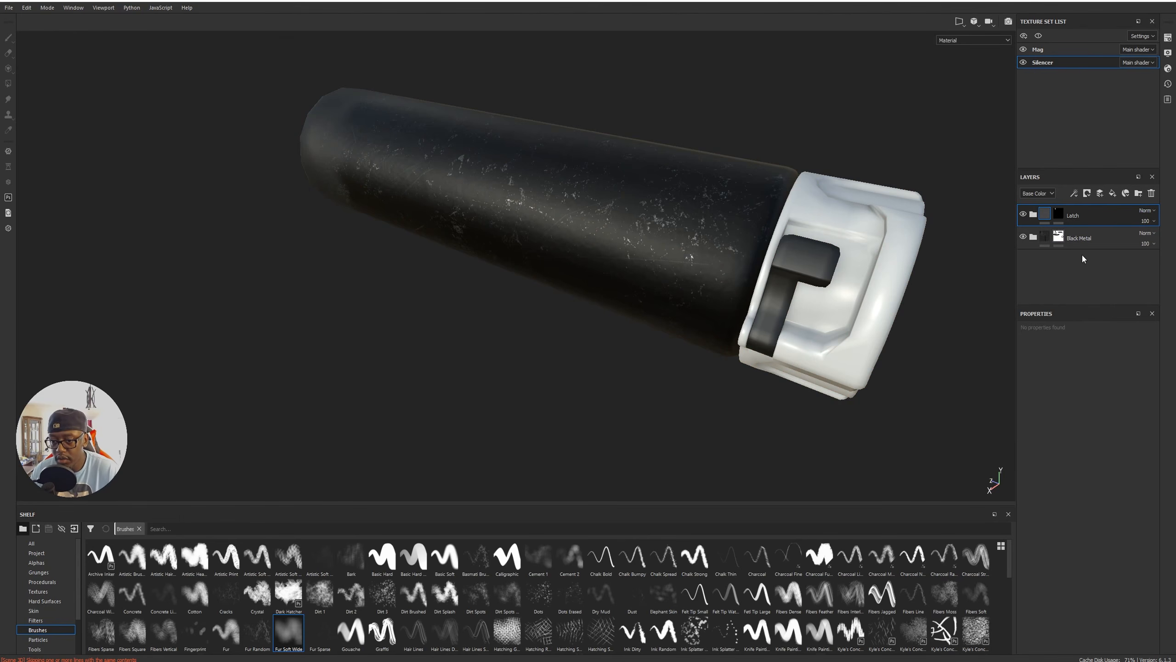
Add a new folder above Latch and name it Locking Ring.
left_click(1139, 195)
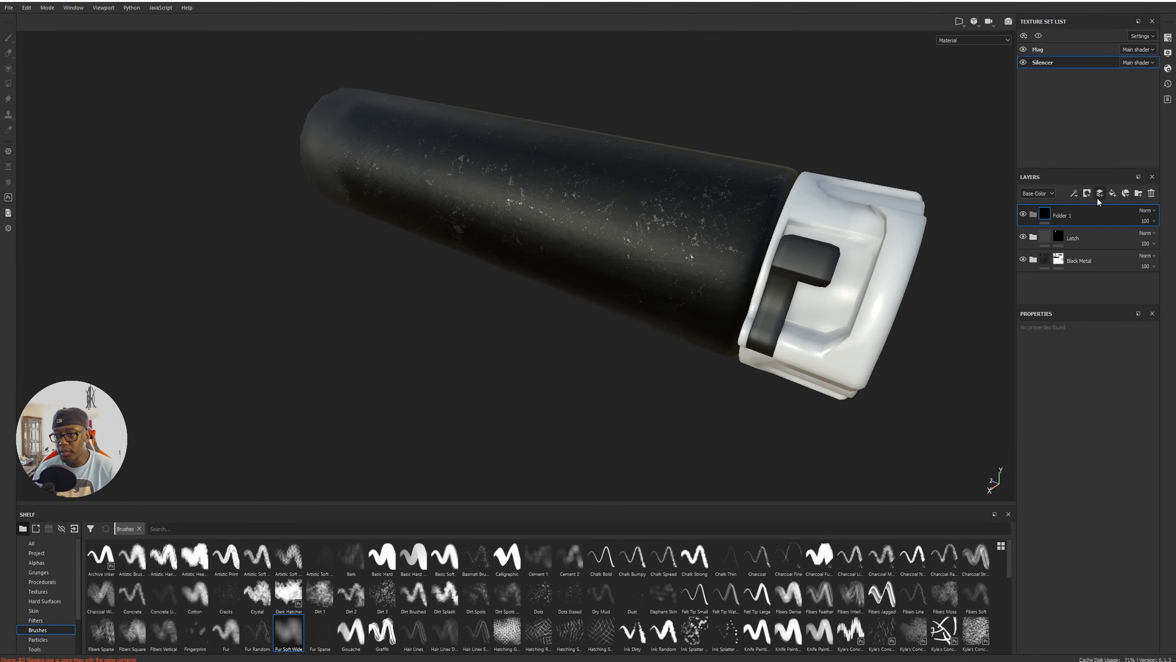
double_click(1062, 216)
type("Locking ")
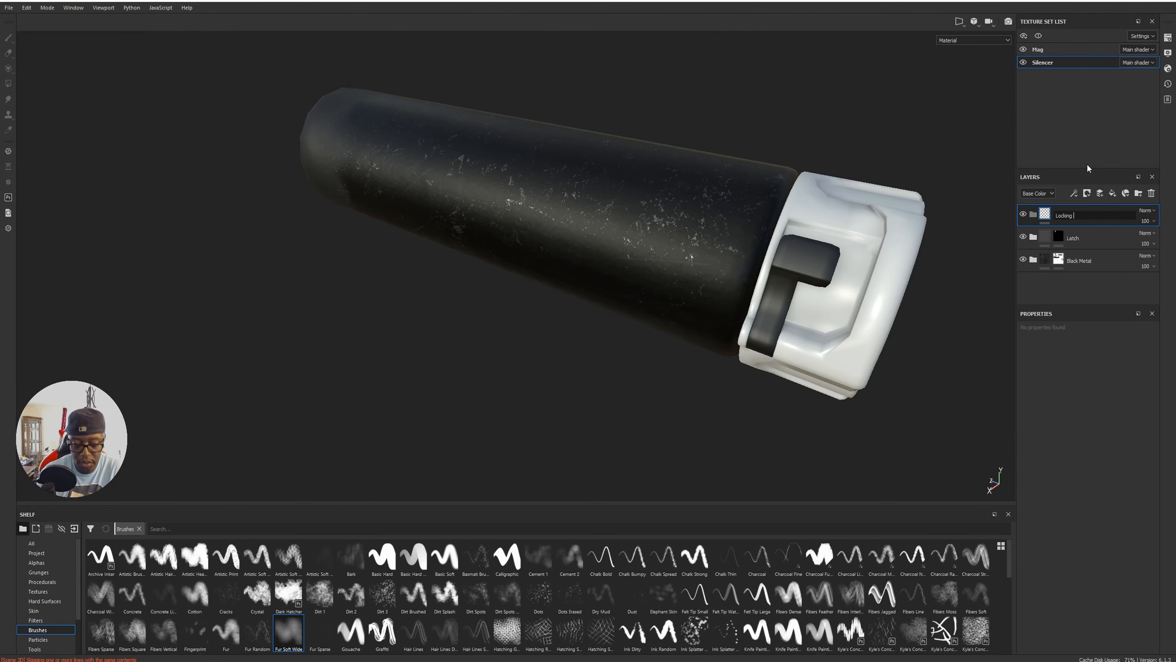
type("Ring")
key("Return")
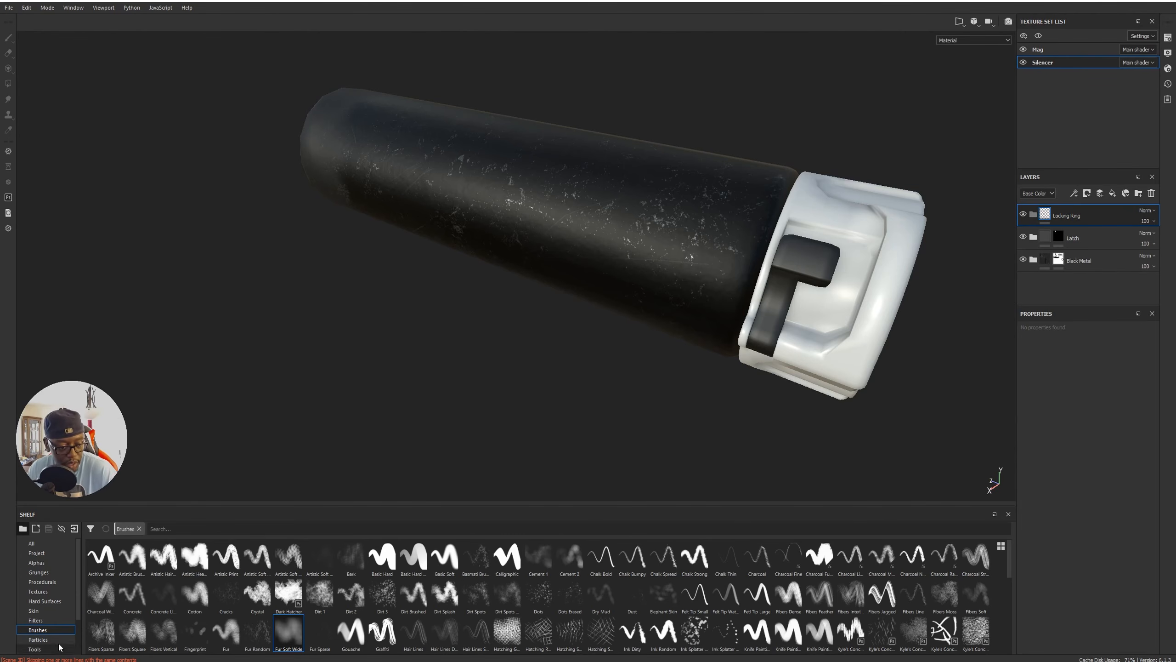
Add the Steel Rust and Wear material inside the Locking Ring folder.
scroll(78, 574, "down", 2)
left_click(39, 610)
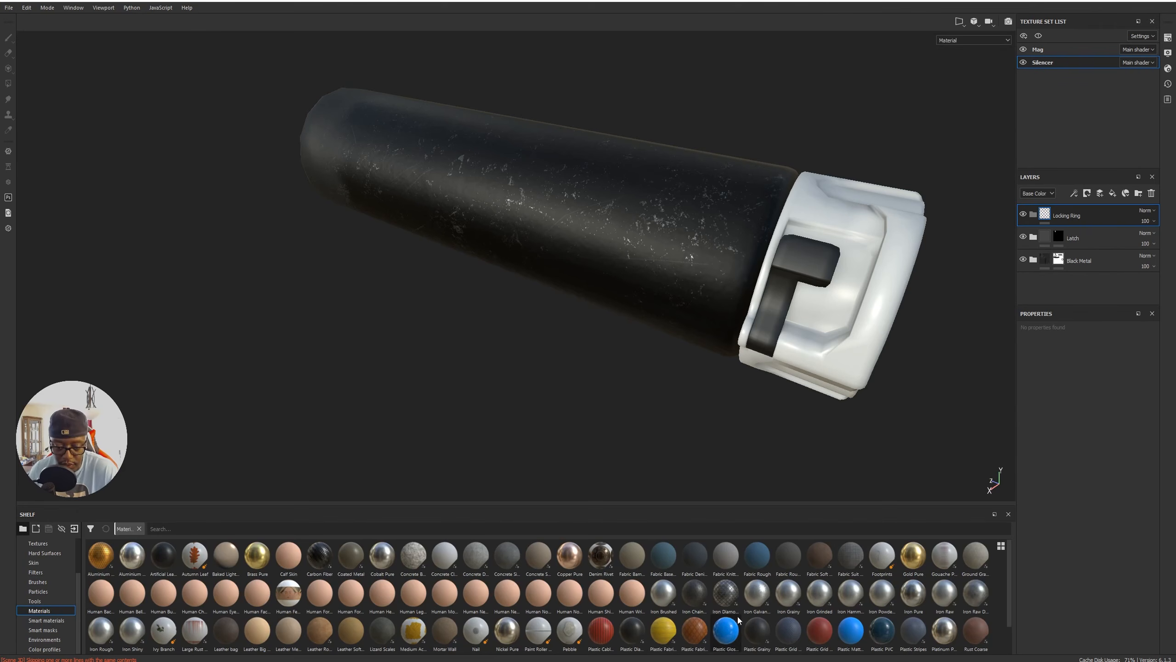
left_click_drag(1011, 562, 1011, 620)
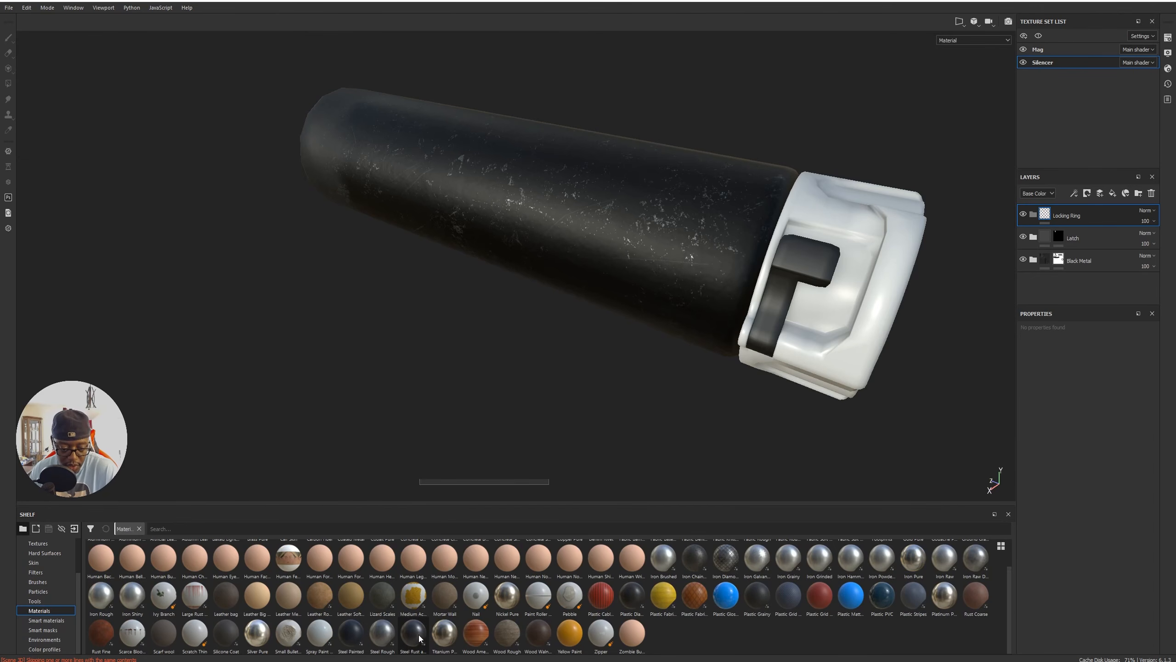
mouse_move(422, 635)
left_click_drag(419, 629, 1066, 218)
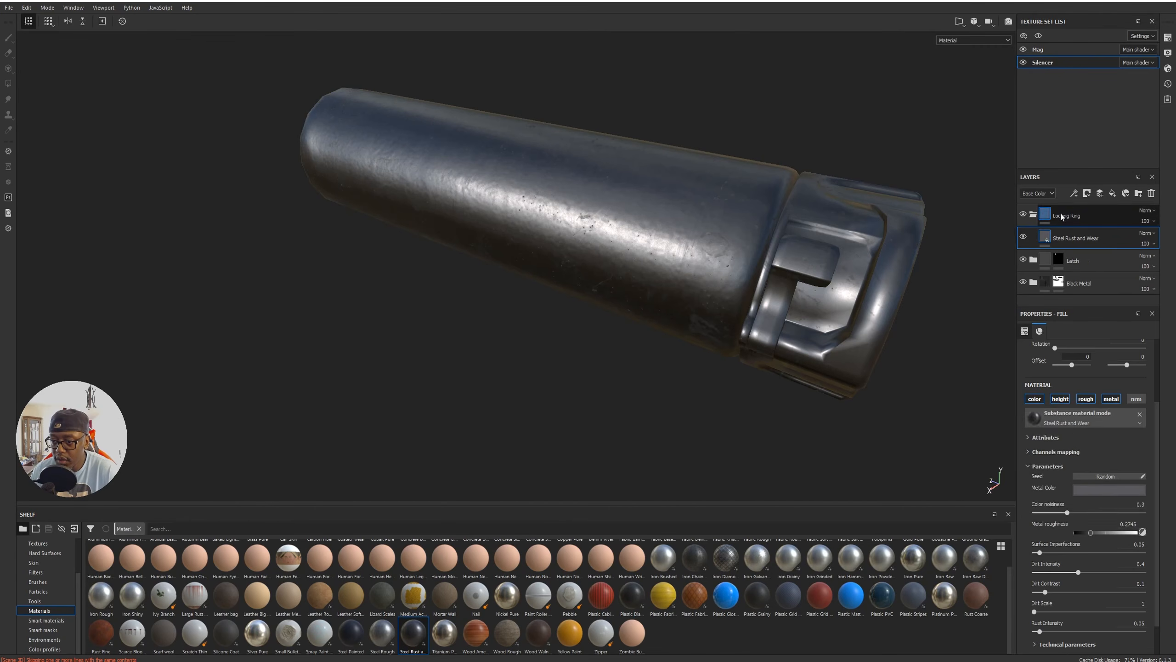
Add a black mask to the Locking Ring folder and reveal only the ring mesh with Polygon Fill.
left_click(1087, 193)
left_click(1100, 215)
key("4")
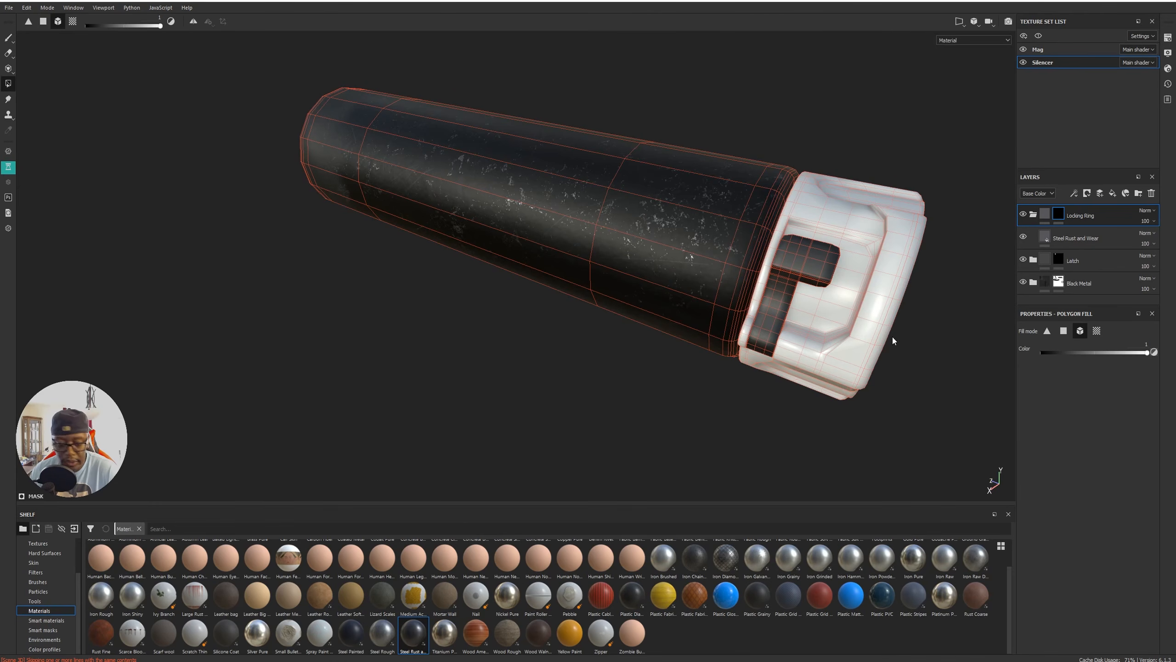
left_click_drag(897, 318, 950, 252, "alt")
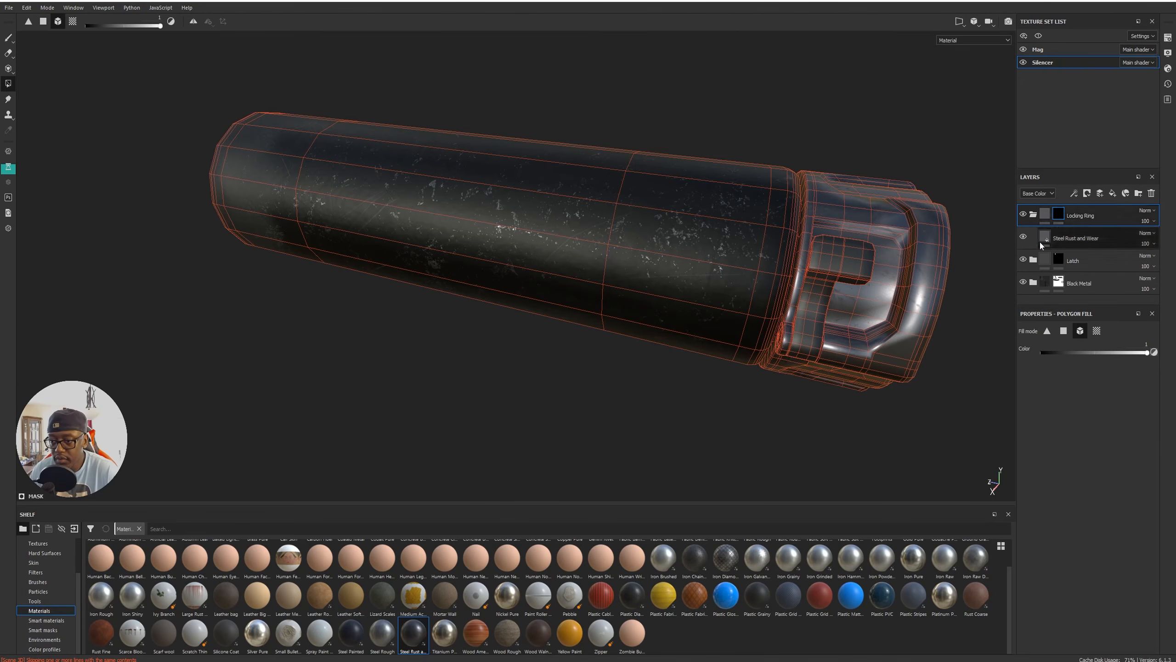
Switch back to the Paint tool and save the project.
key("1")
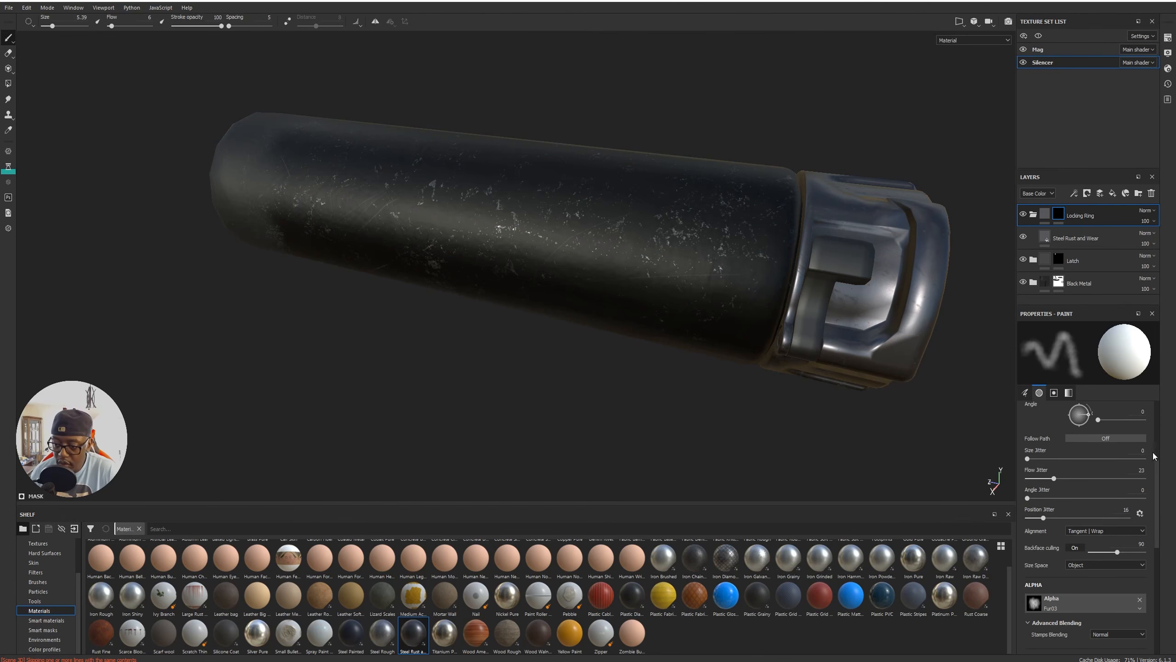
mouse_move(1156, 476)
left_mouse_down()
mouse_move(1162, 419)
mouse_move(1162, 529)
mouse_move(1163, 505)
left_mouse_up()
key("ctrl+s")
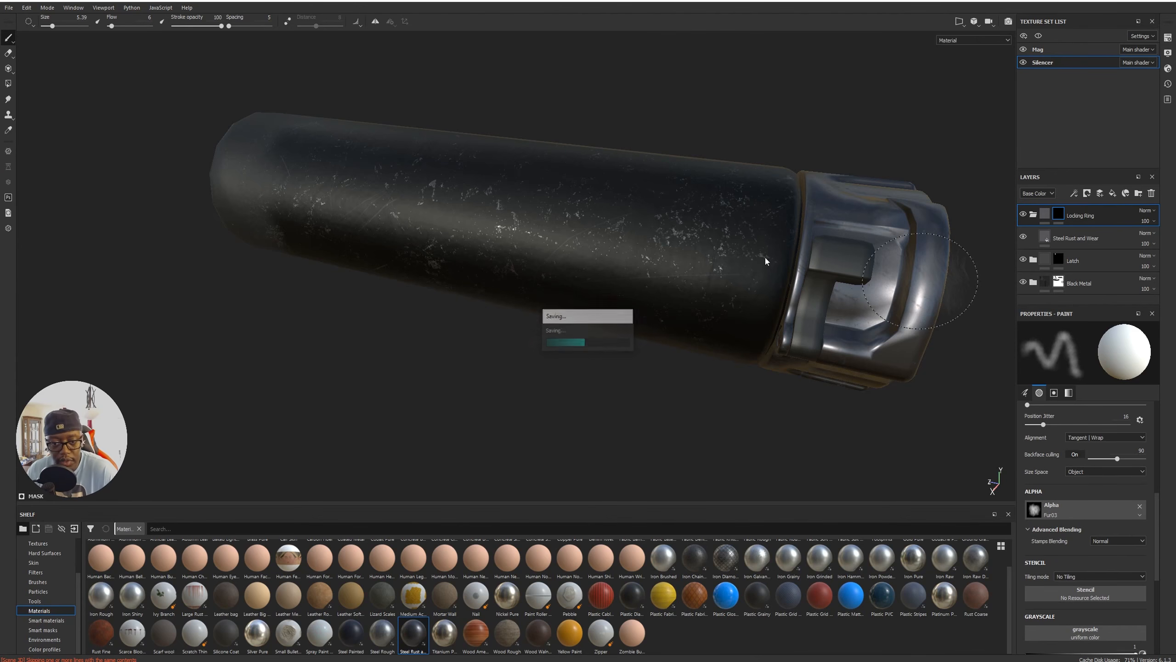
Inspect the silencer's open rear end, then move the Carbon layer out of Black Metal to above the Locking Ring folder.
middle_click_drag(765, 273, 765, 254, "alt")
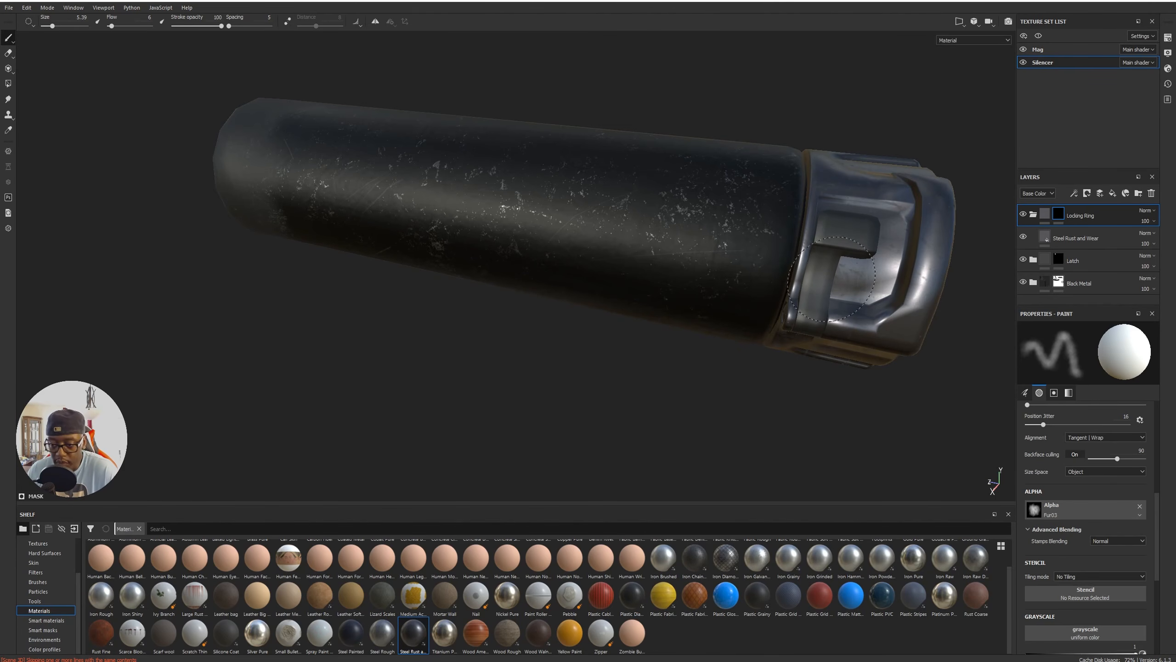
left_click_drag(841, 248, 554, 228, "alt")
left_click_drag(885, 233, 708, 106, "alt")
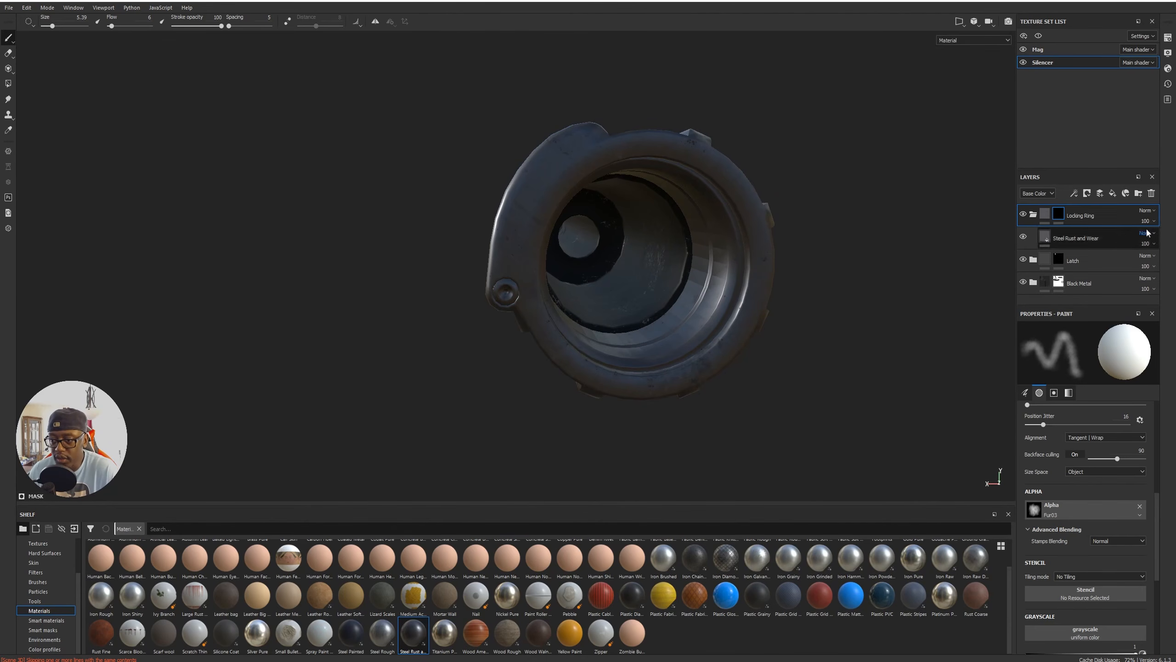
left_click(1034, 214)
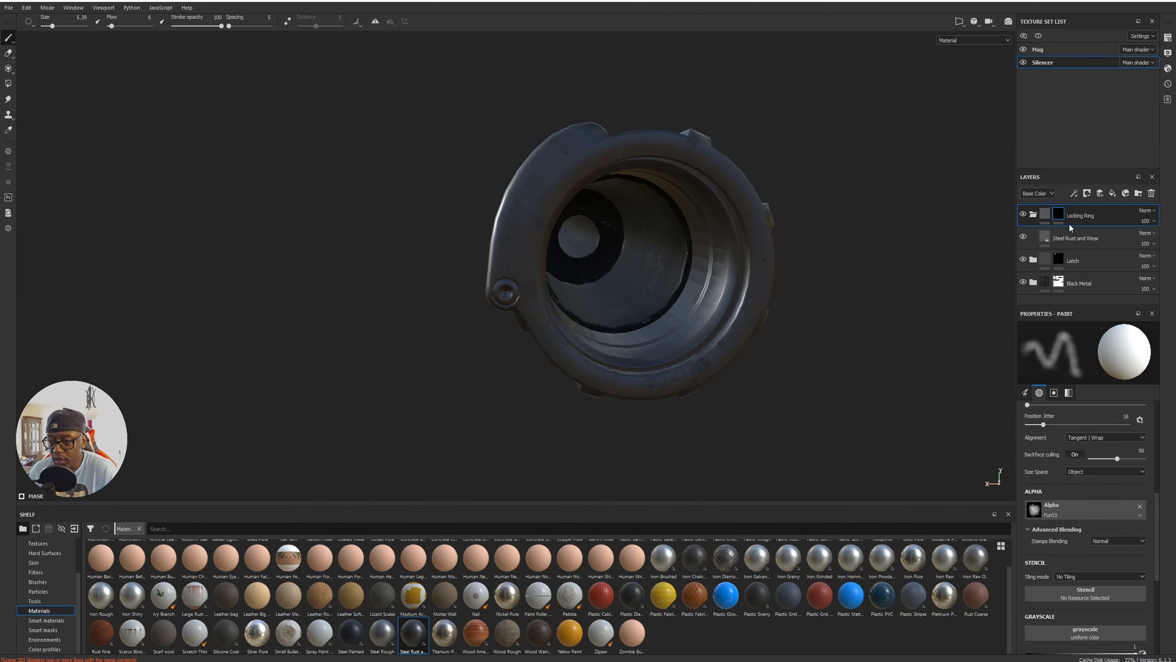
left_click(1034, 259)
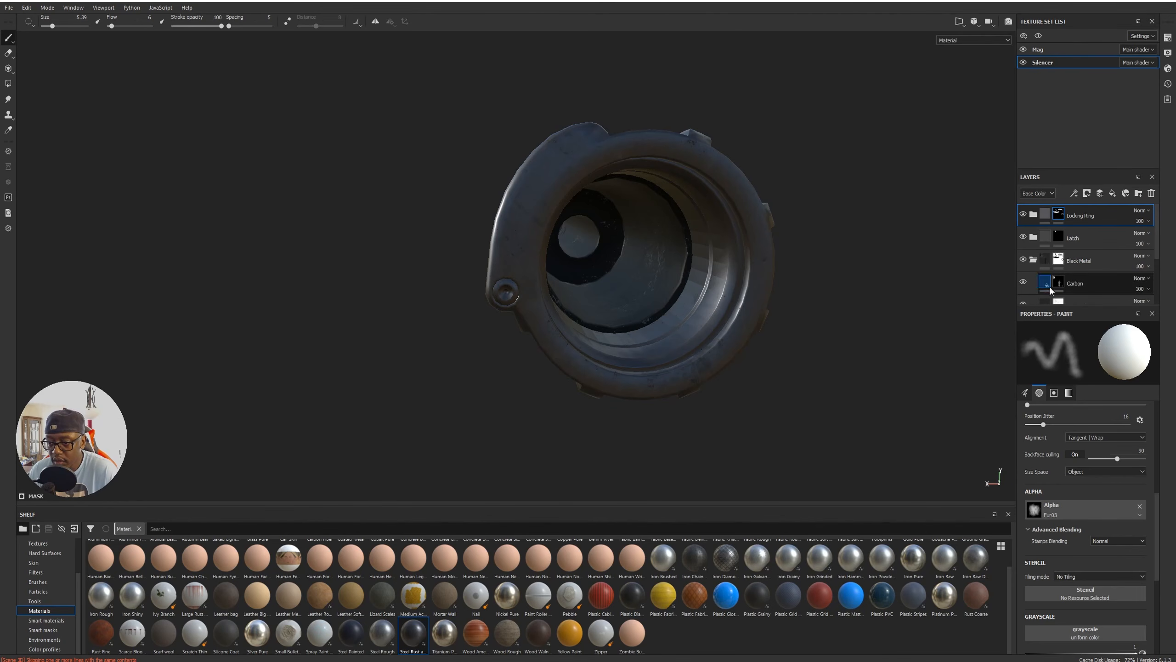
left_click_drag(1068, 287, 1087, 210)
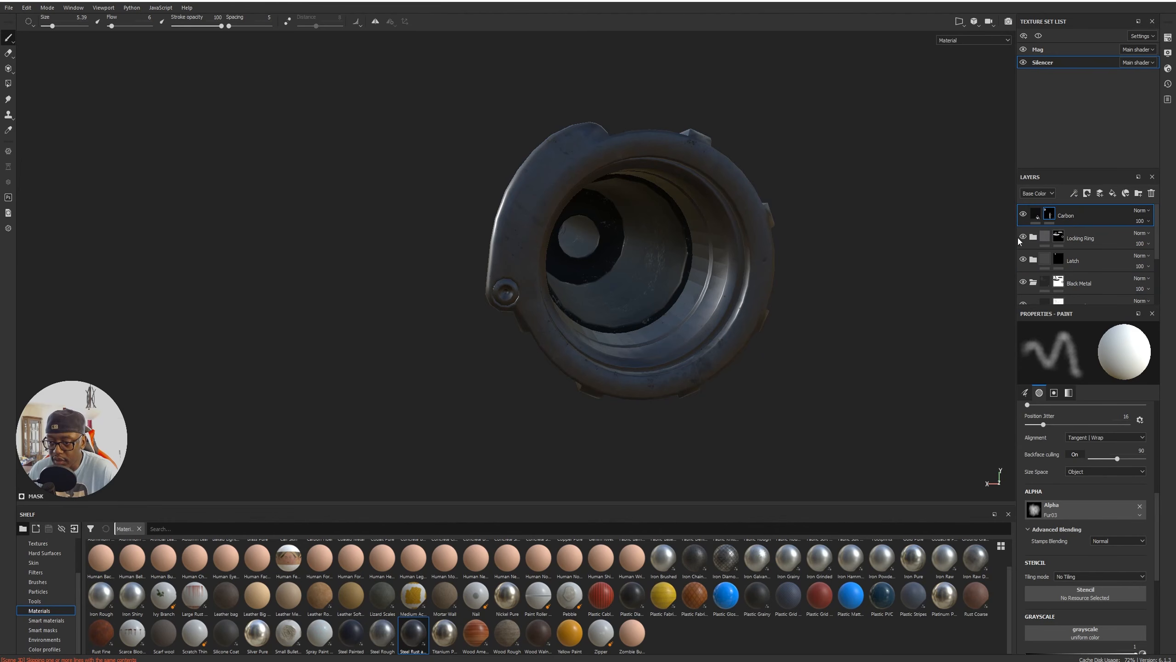
right_click(1050, 214)
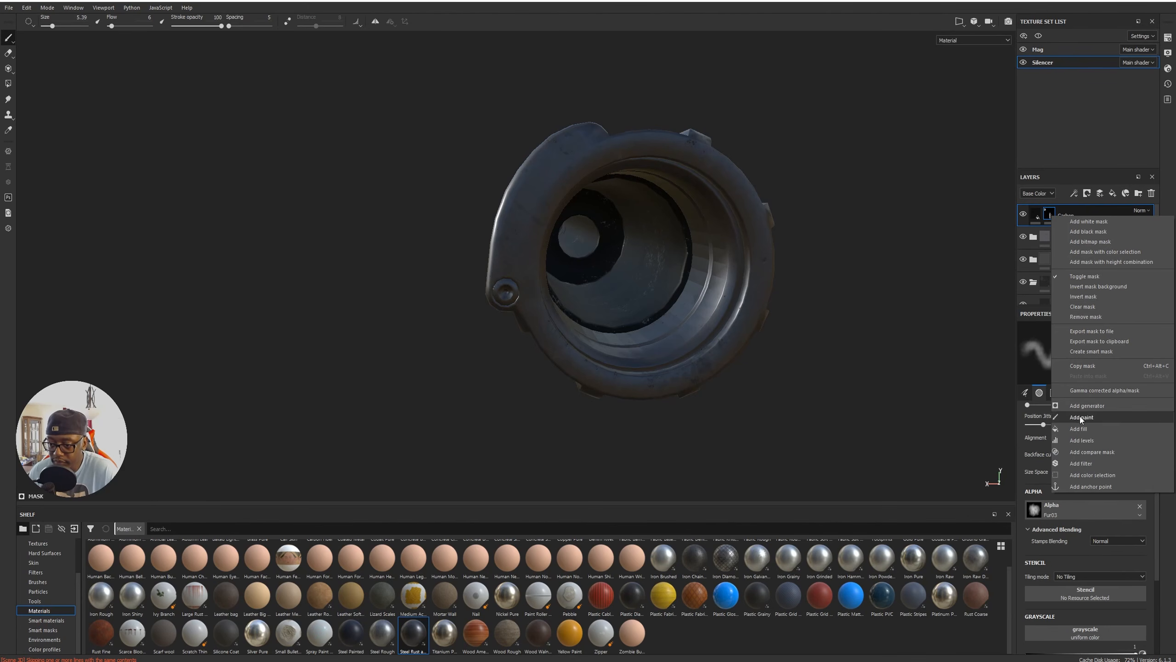
left_click(1084, 316)
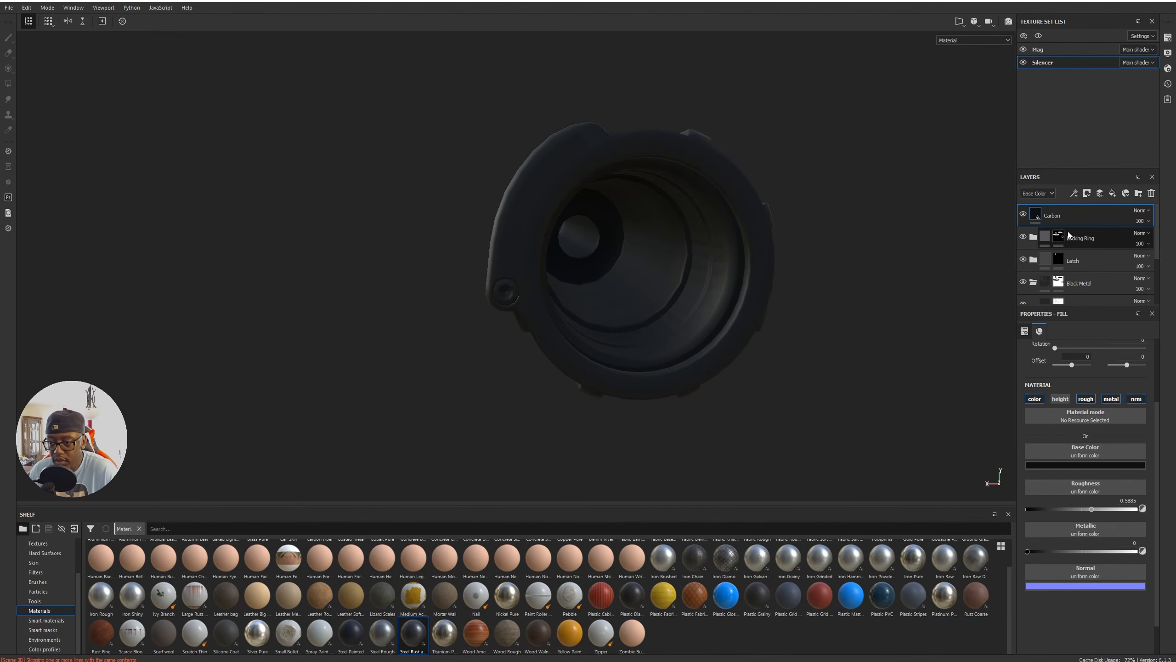
key("ctrl+z")
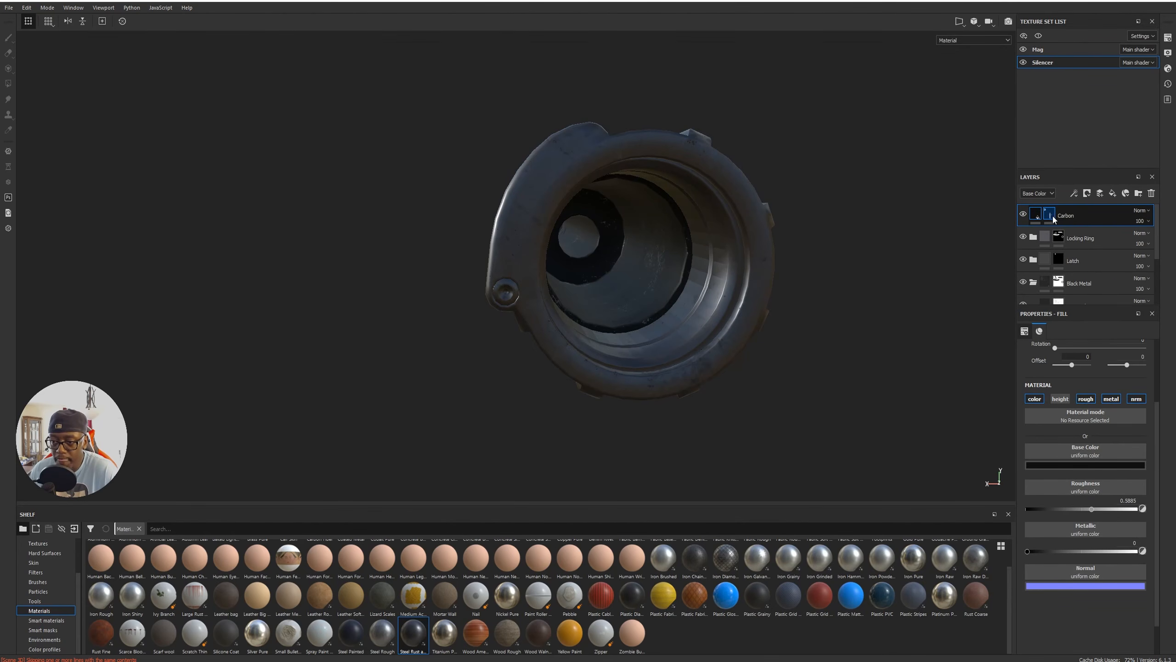
Show the 3D and UV views side by side and paint the Carbon mask over the horizontal band-shaped UV island of the silencer's interior.
left_click_drag(877, 264, 875, 320, "alt")
left_click(1050, 217)
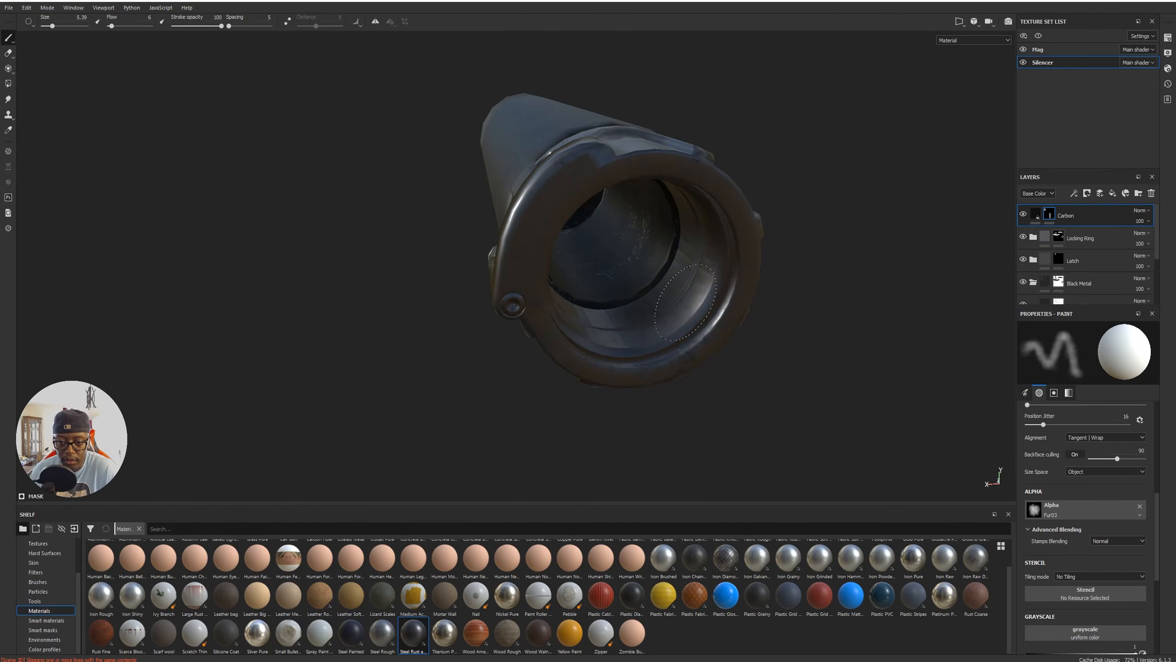
mouse_move(741, 218)
left_mouse_down("alt")
mouse_move(584, 321)
mouse_move(616, 259)
mouse_move(597, 162)
left_mouse_up("alt")
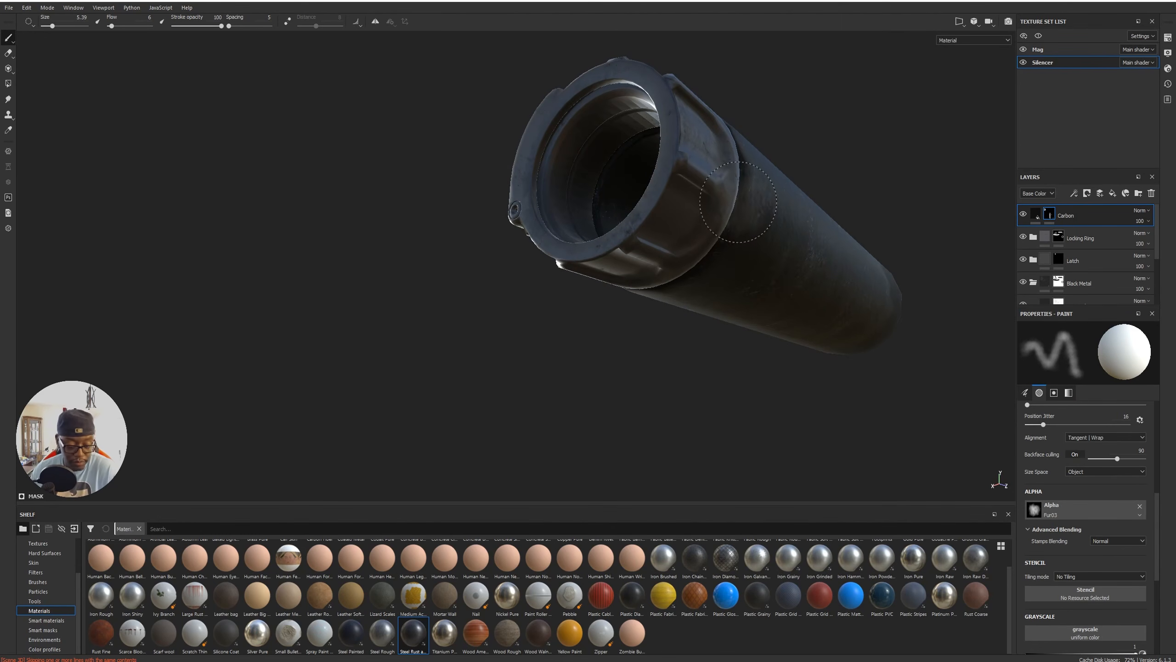
key("F1")
key("alt")
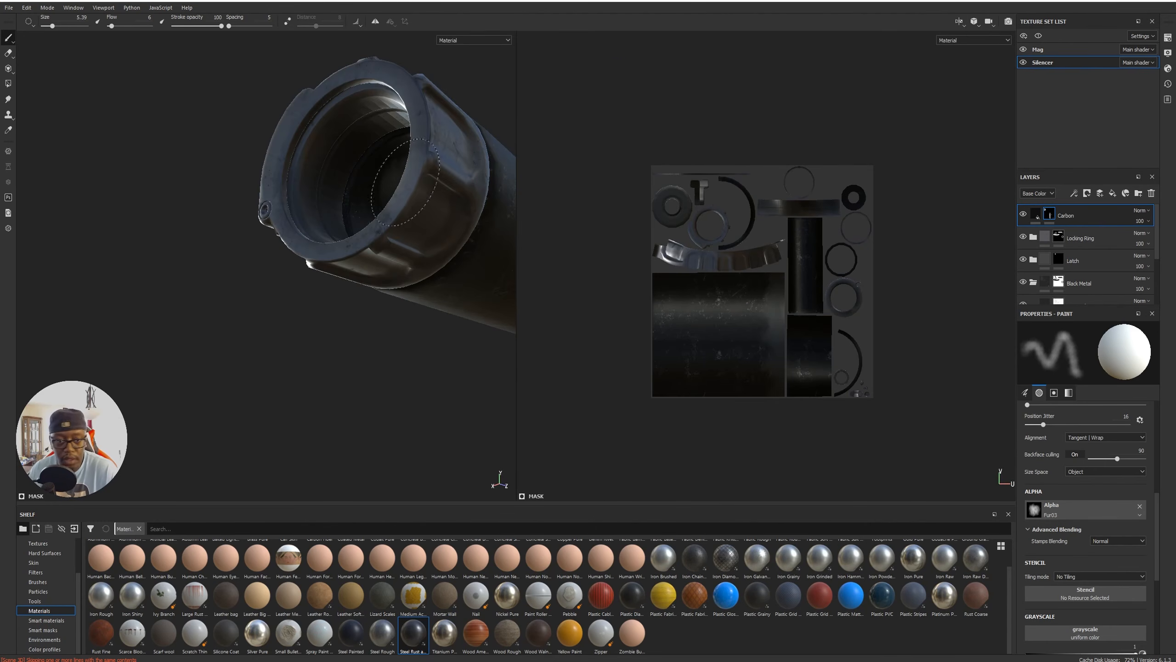
right_click_drag(804, 191, 728, 227, "alt")
left_click_drag(720, 260, 745, 269)
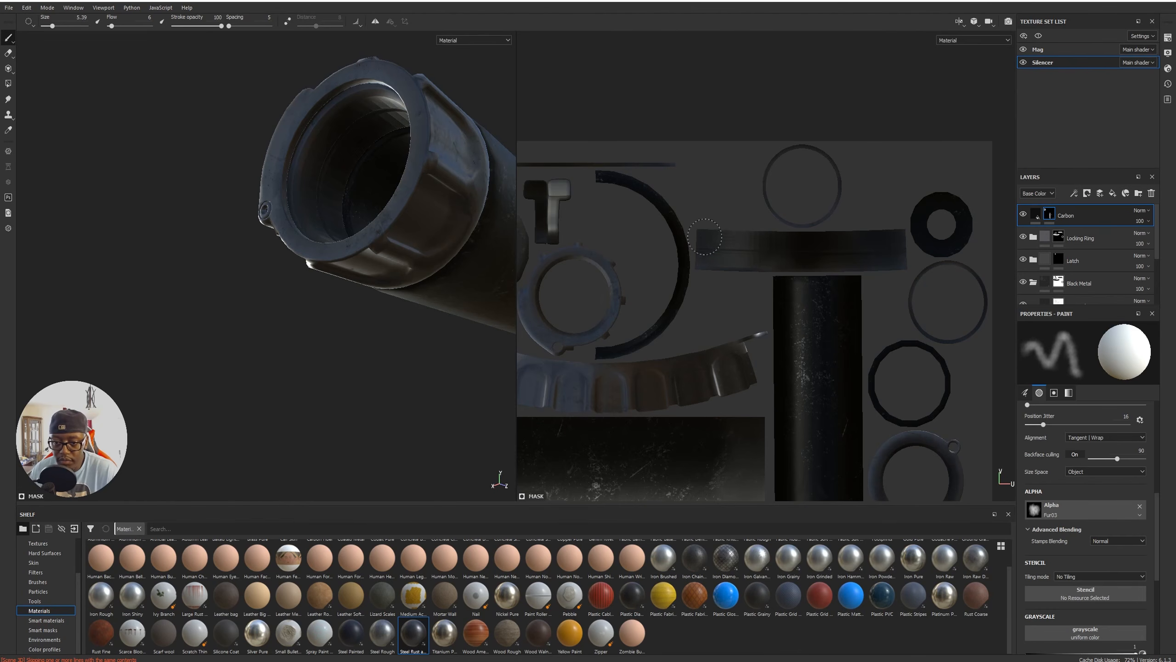
Paint the Carbon mask over the UV islands of the silencer's inner tube walls so the interior is covered with carbon.
mouse_move(727, 195)
middle_mouse_down()
mouse_move(832, 183)
mouse_move(905, 131)
middle_mouse_up()
right_click_drag(869, 220, 671, 124, "alt")
left_click_drag(551, 314, 736, 281, "alt")
left_click_drag(825, 301, 850, 264, "alt")
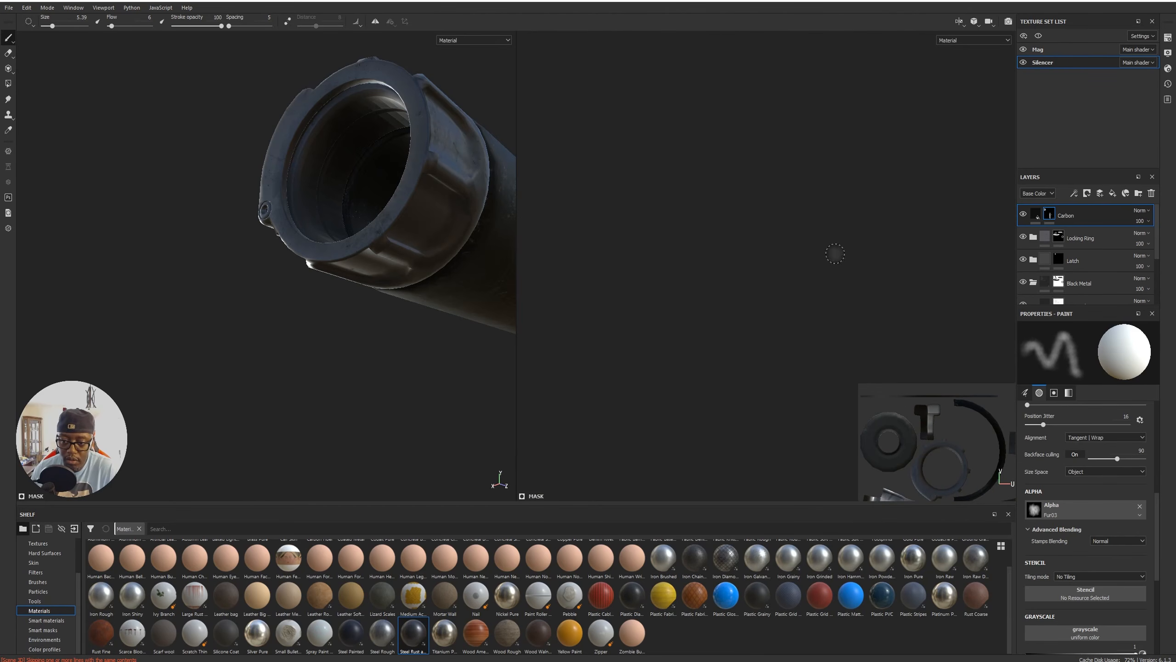
middle_click_drag(885, 321, 621, 77, "alt")
left_click_drag(359, 281, 409, 373, "alt")
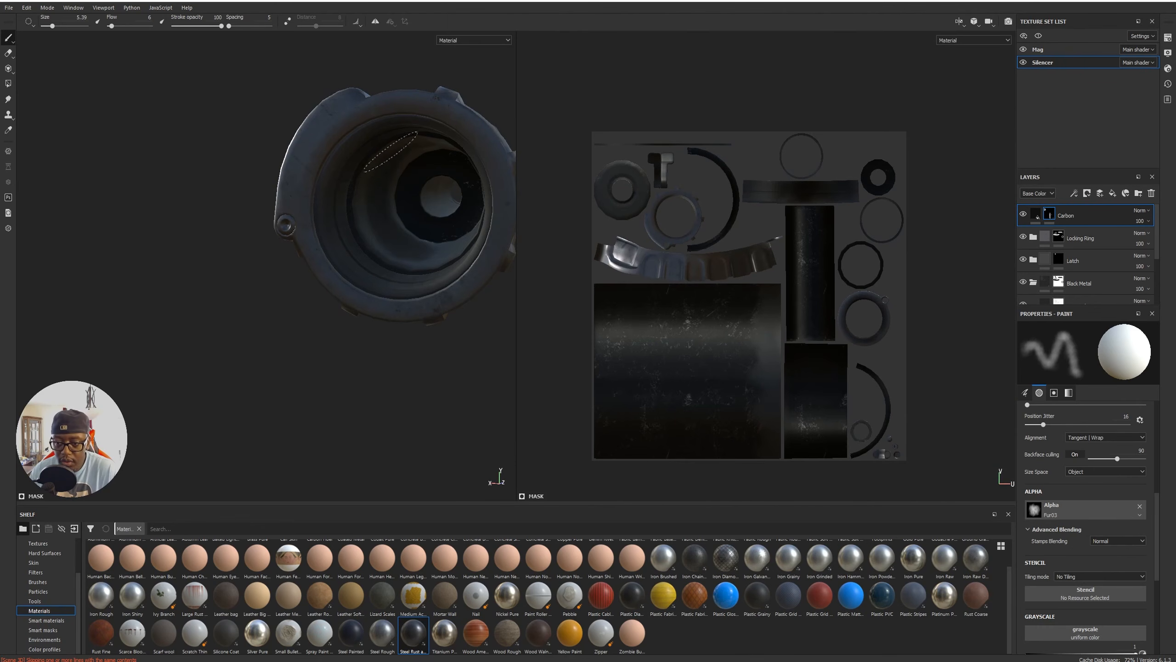
left_click_drag(461, 279, 476, 302, "alt")
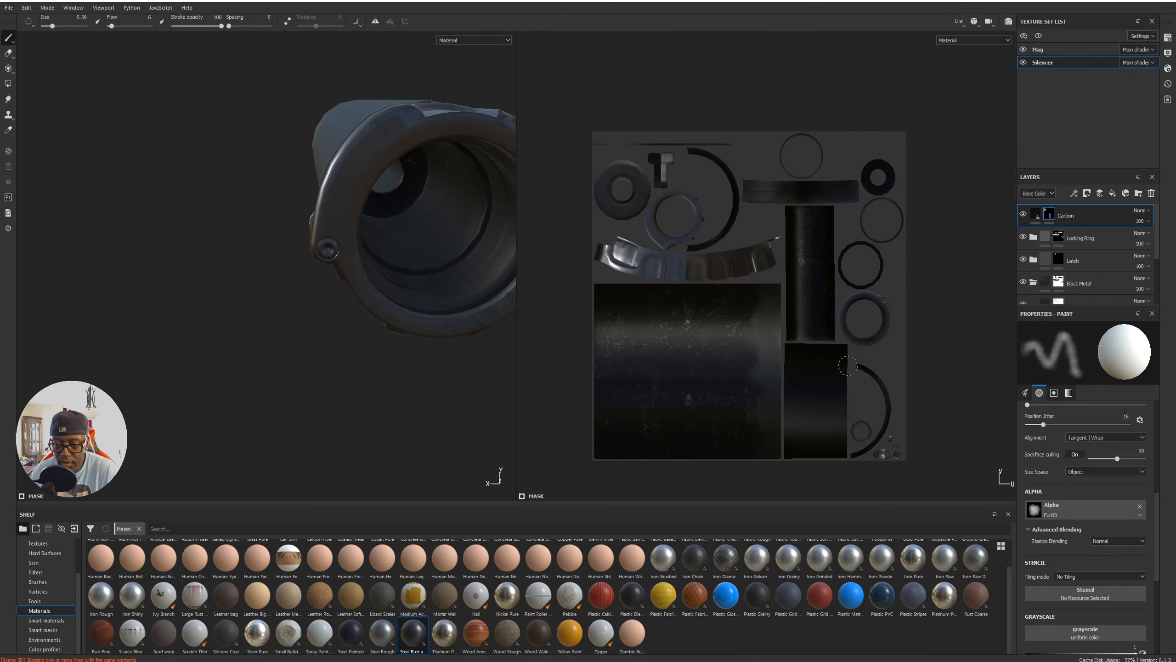
left_click_drag(389, 356, 332, 363, "alt")
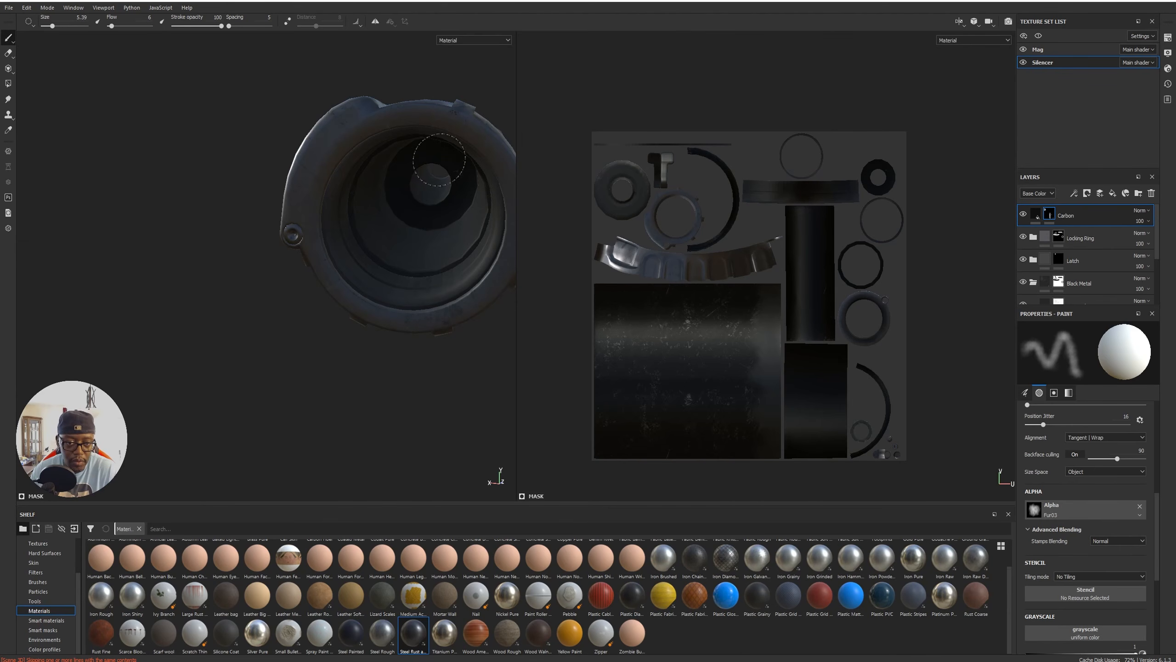
Add the Steel Rough material beneath Steel Rust and Wear inside the Locking Ring folder.
mouse_move(443, 177)
left_mouse_down("alt")
mouse_move(533, 284)
mouse_move(333, 383)
mouse_move(396, 257)
left_mouse_up("alt")
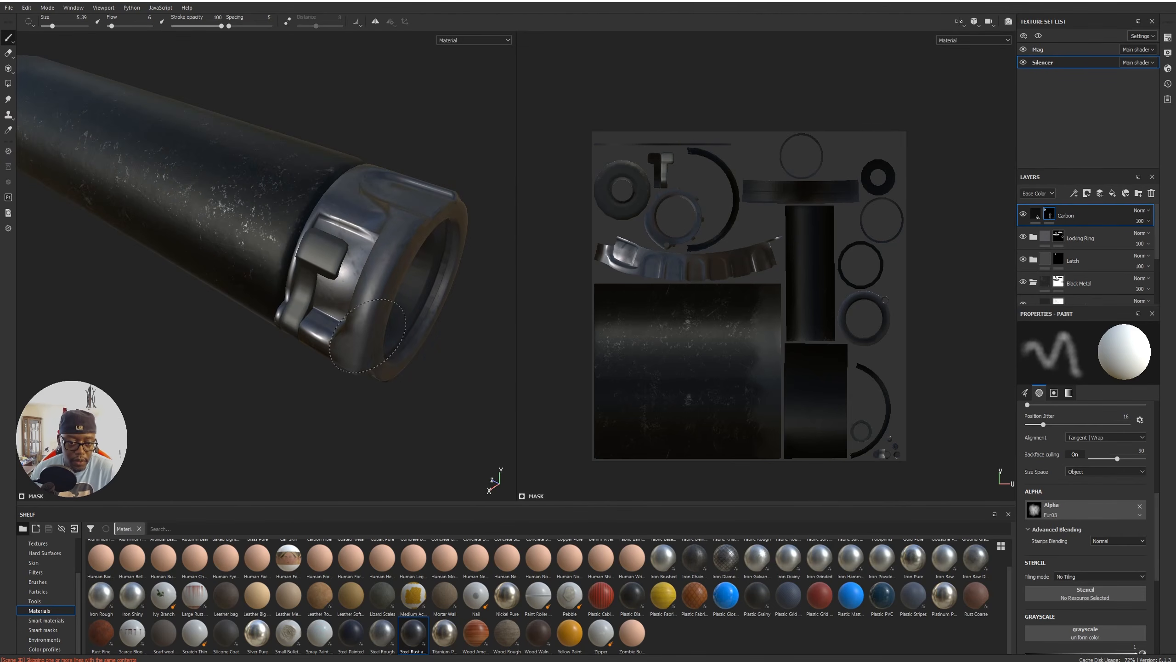
mouse_move(440, 213)
left_mouse_down("alt")
mouse_move(370, 278)
mouse_move(255, 314)
mouse_move(367, 297)
left_mouse_up("alt")
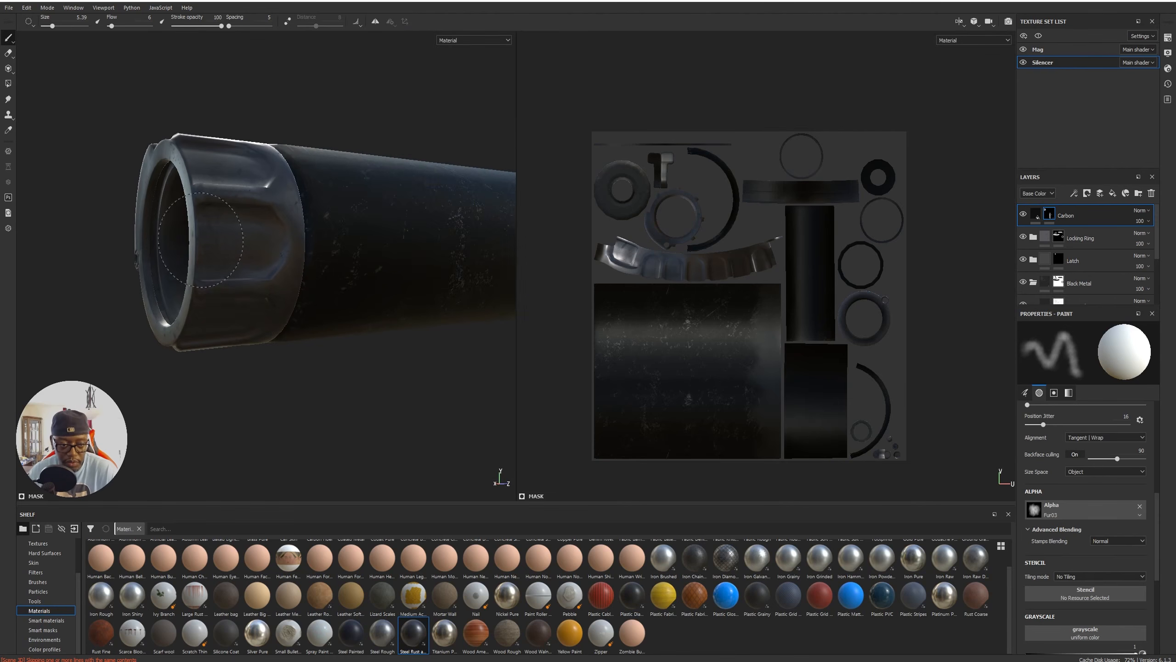
left_click_drag(197, 377, 379, 267, "alt")
mouse_move(247, 182)
left_mouse_down("alt")
mouse_move(370, 373)
mouse_move(528, 401)
mouse_move(433, 435)
mouse_move(451, 424)
left_mouse_up("alt")
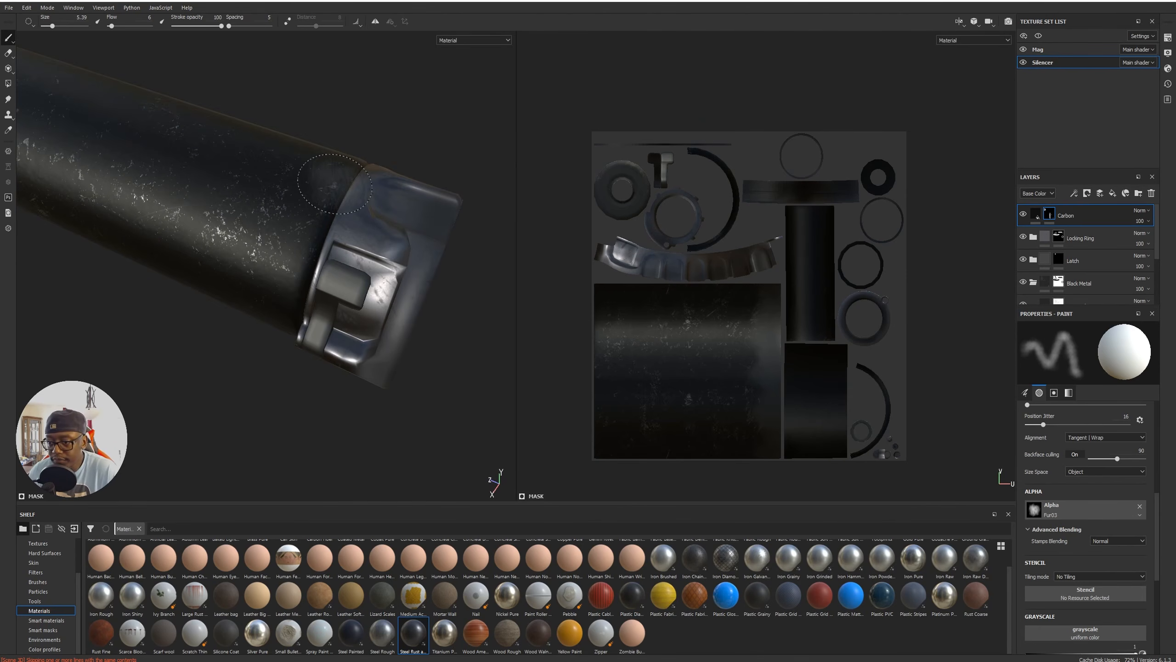
left_click(1033, 237)
scroll(1043, 245, "down", 1)
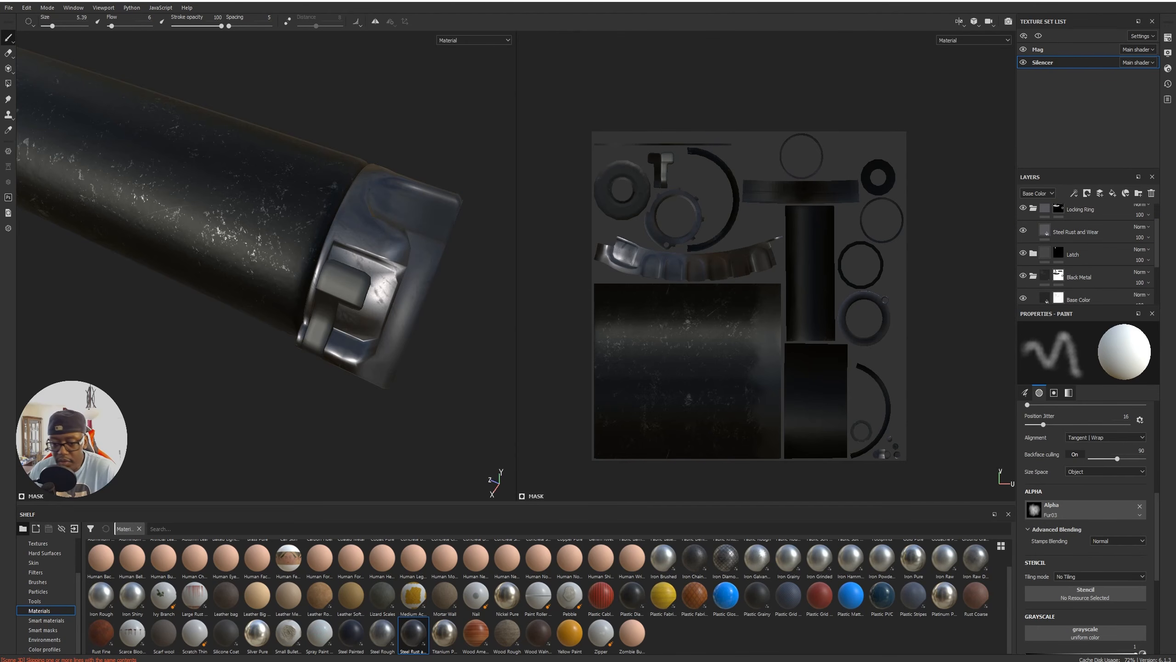
left_click_drag(381, 635, 1082, 251)
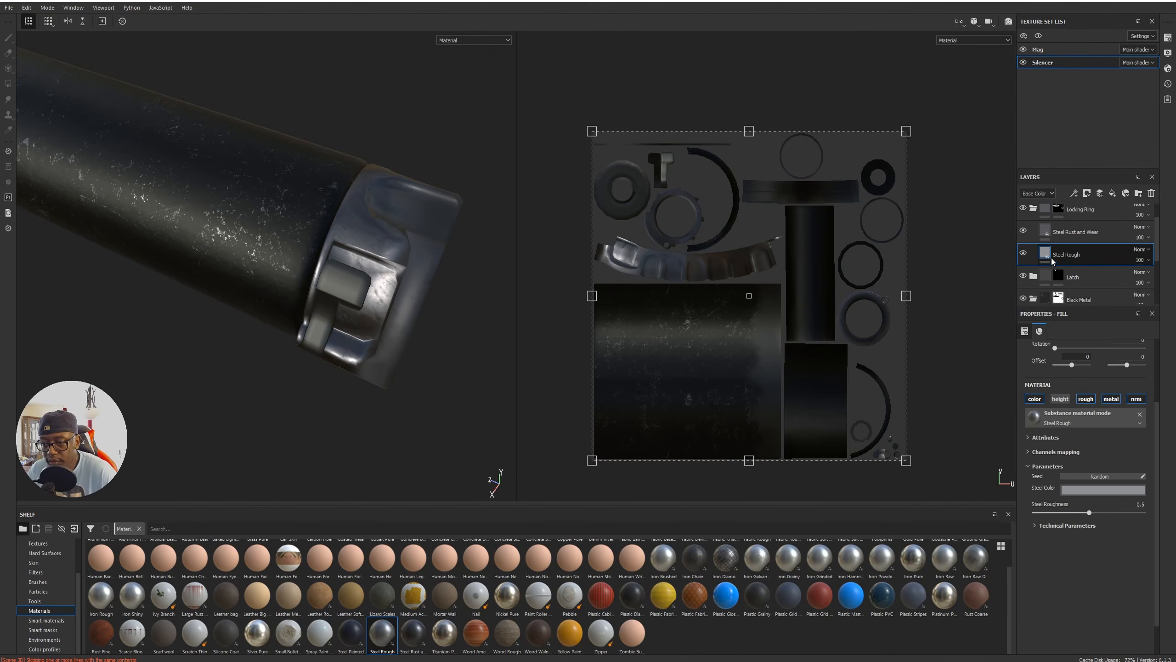
Add a black mask with a Metal Edge Wear generator to the Steel Rust and Wear layer.
left_click(1084, 232)
left_click(1086, 192)
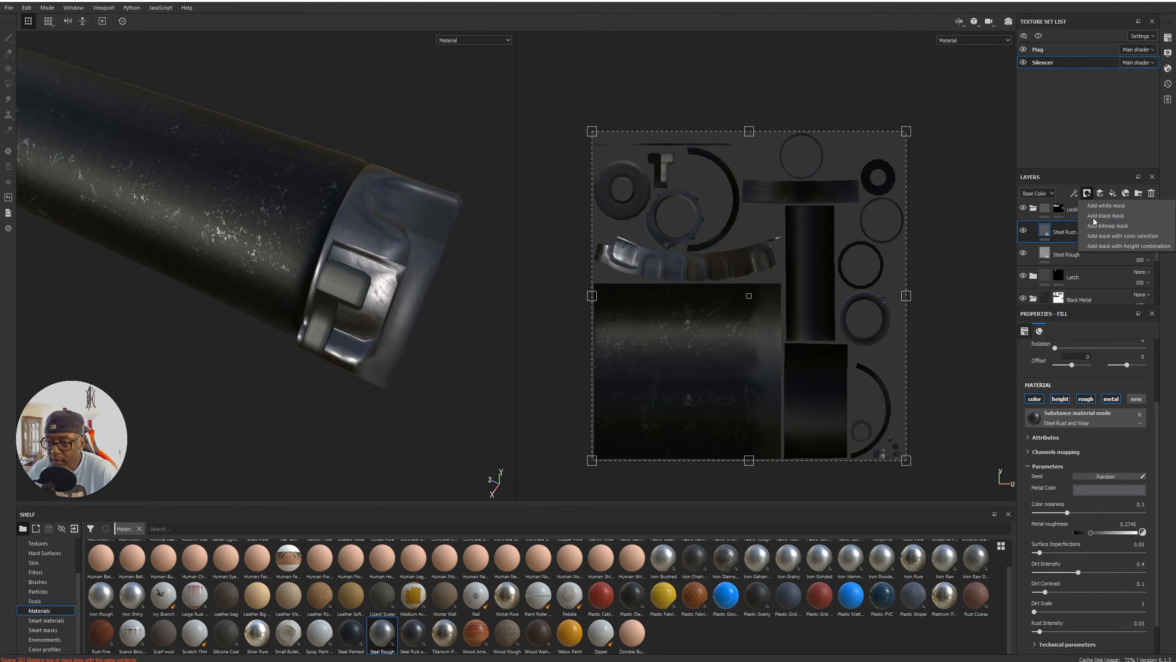
left_click(1117, 222)
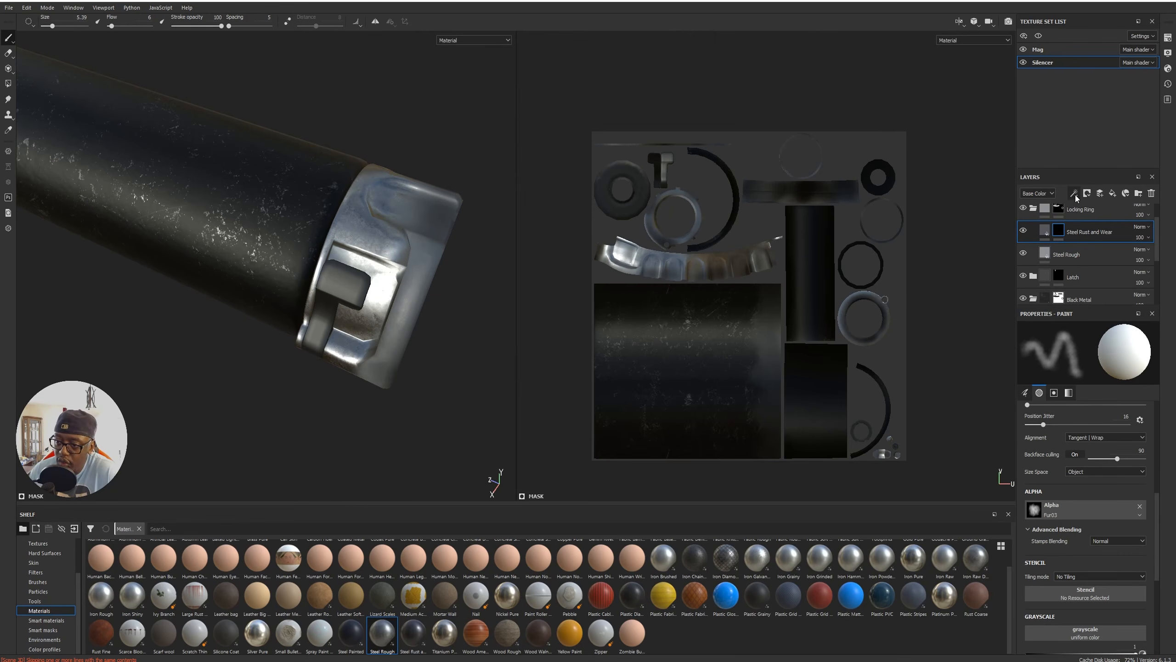
left_click(1102, 207)
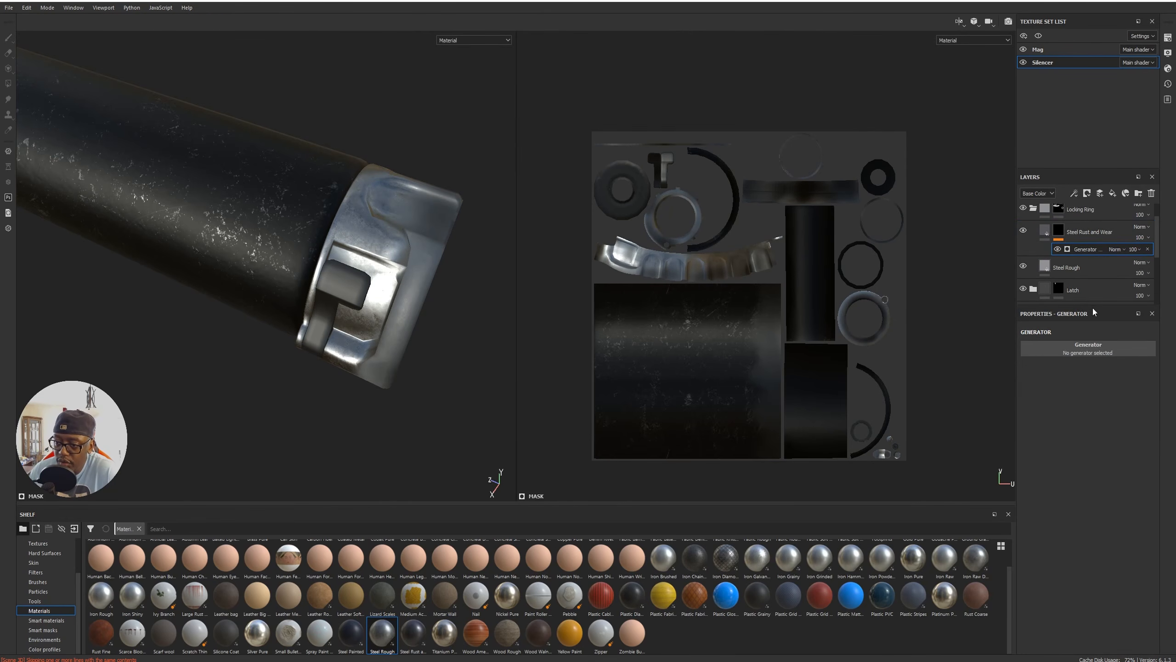
left_click(1082, 359)
left_click(1105, 438)
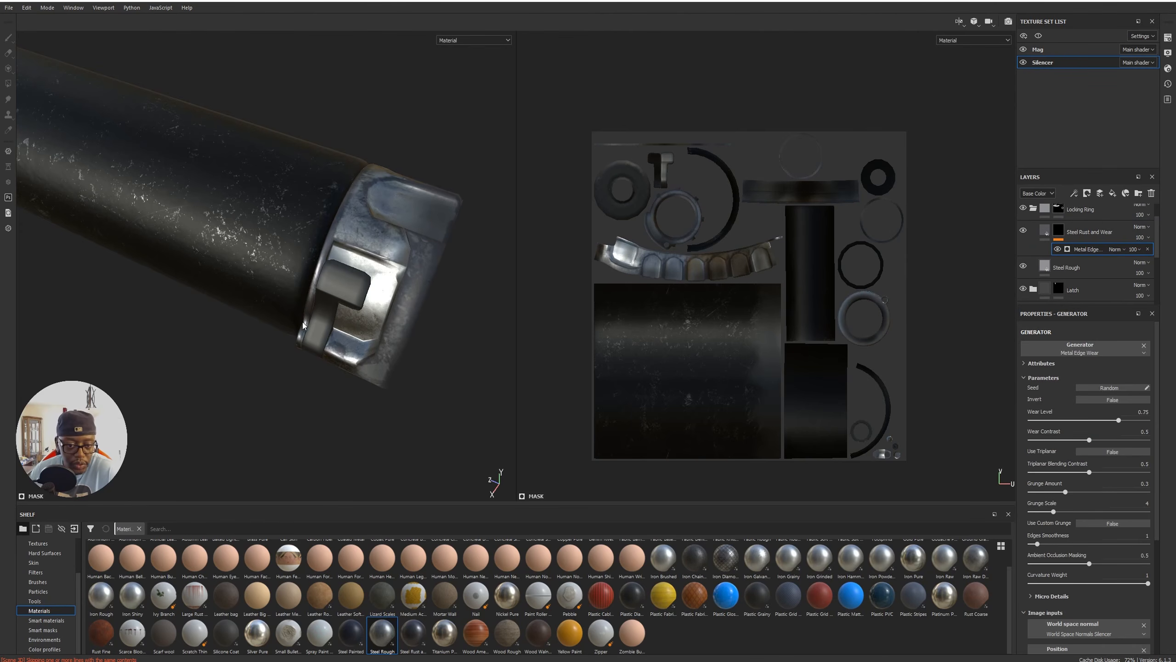
Invert the Metal Edge Wear generator, lower its Wear Level to 0.24 and set its Curvature Weight to 0.69.
left_click(1100, 400)
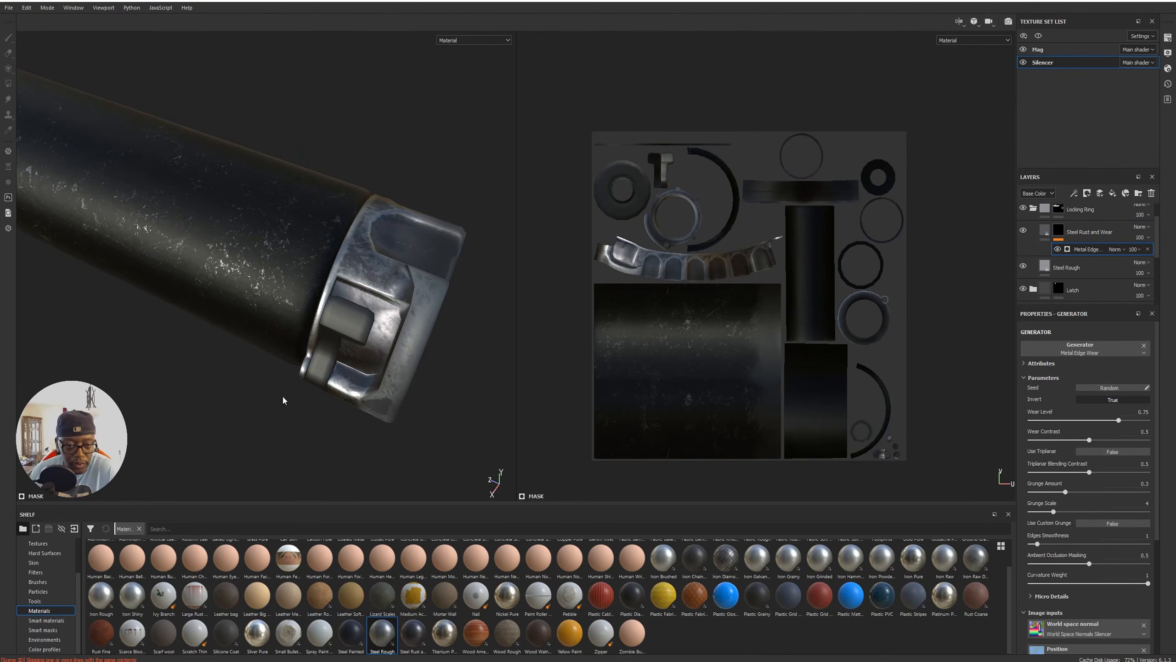
left_click_drag(1100, 420, 1061, 423)
left_click_drag(294, 408, 209, 357, "alt")
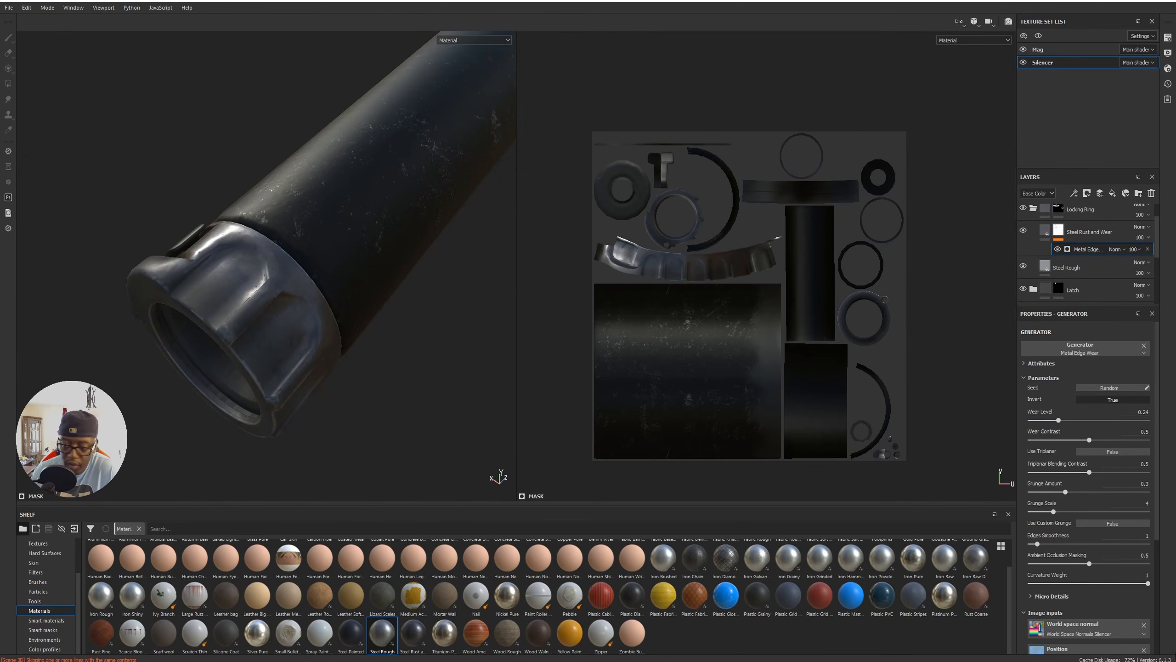
left_click(1111, 583)
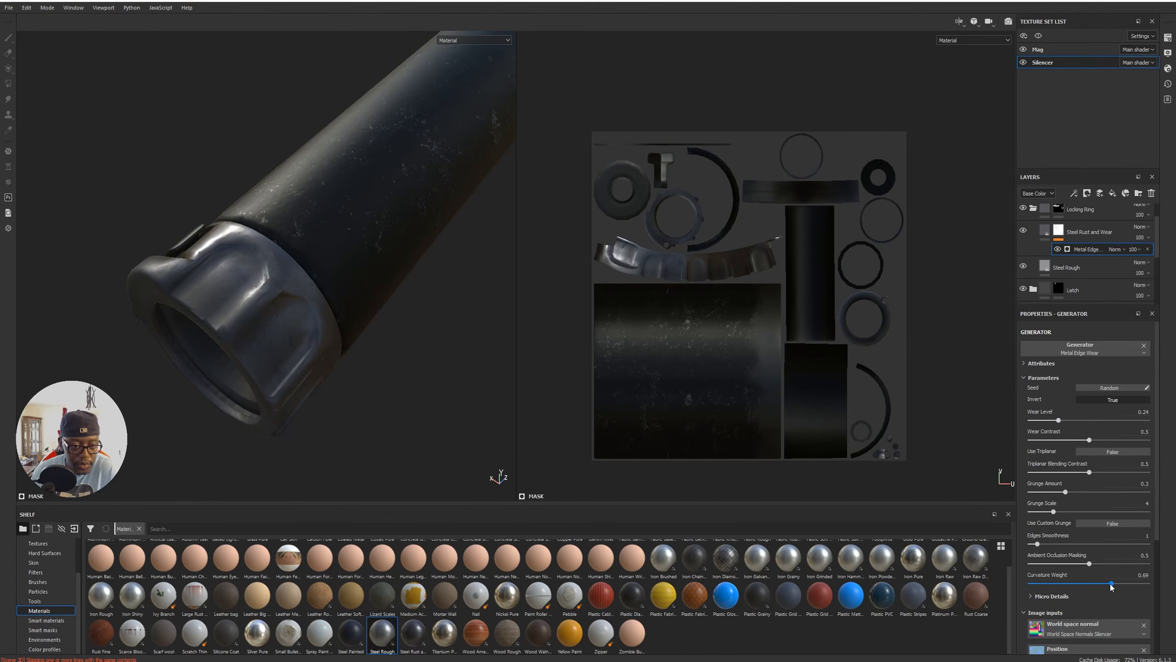
left_click_drag(231, 311, 421, 332, "alt")
right_click_drag(335, 336, 464, 365, "alt")
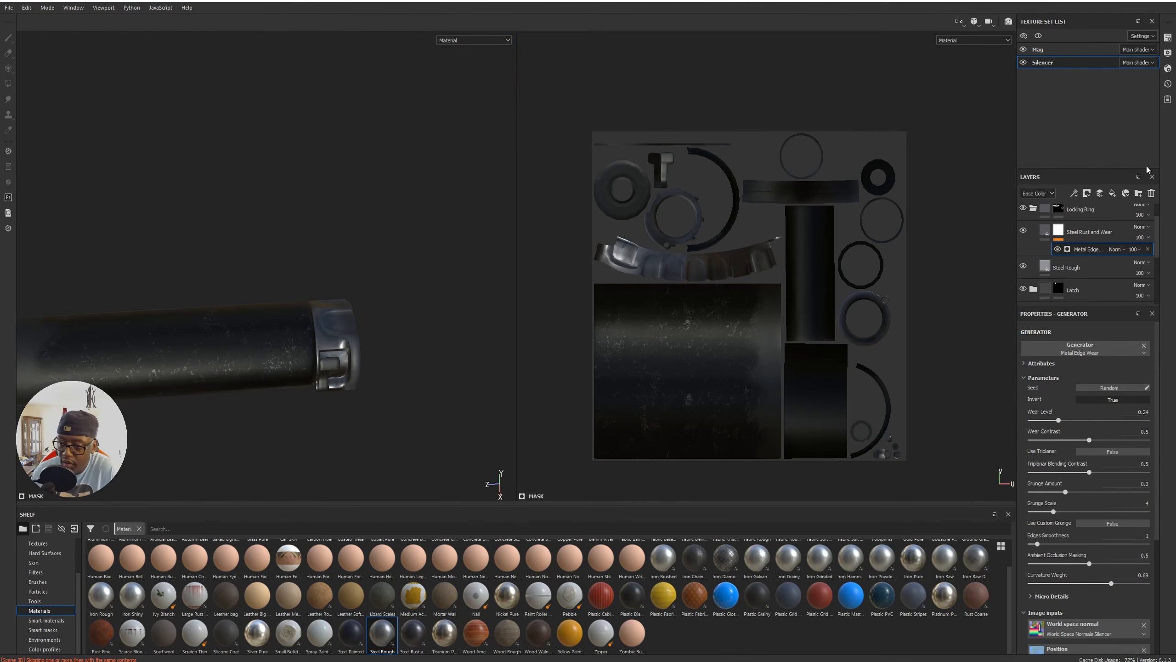
Set the Metal Color of the locking ring's Steel Rust and Wear layer to a darker grey.
left_click(1045, 231)
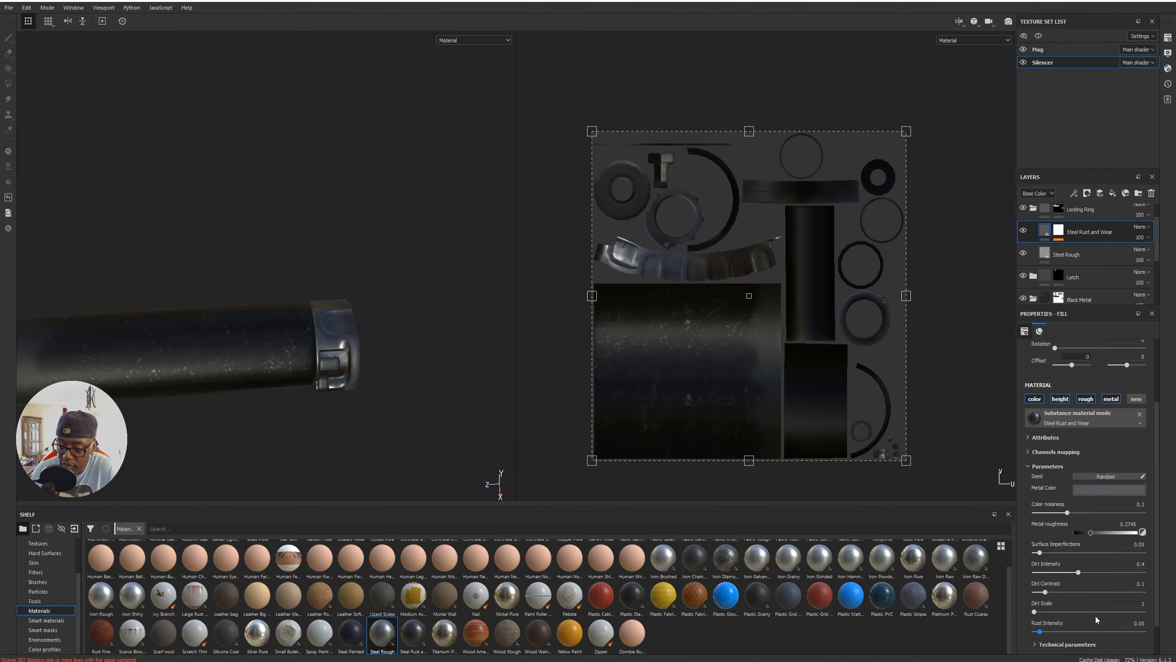
left_click(1101, 491)
left_click_drag(1057, 576, 1051, 580)
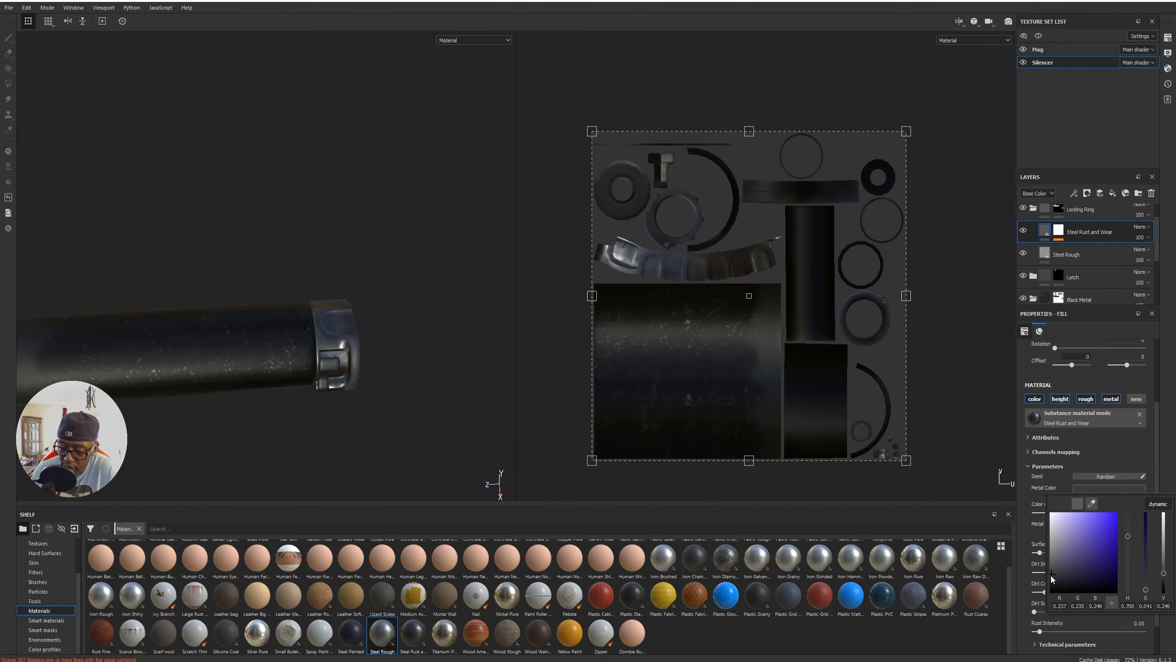
Examine the darkened locking ring and latch against the silencer body from several angles.
middle_click_drag(278, 268, 383, 310, "alt")
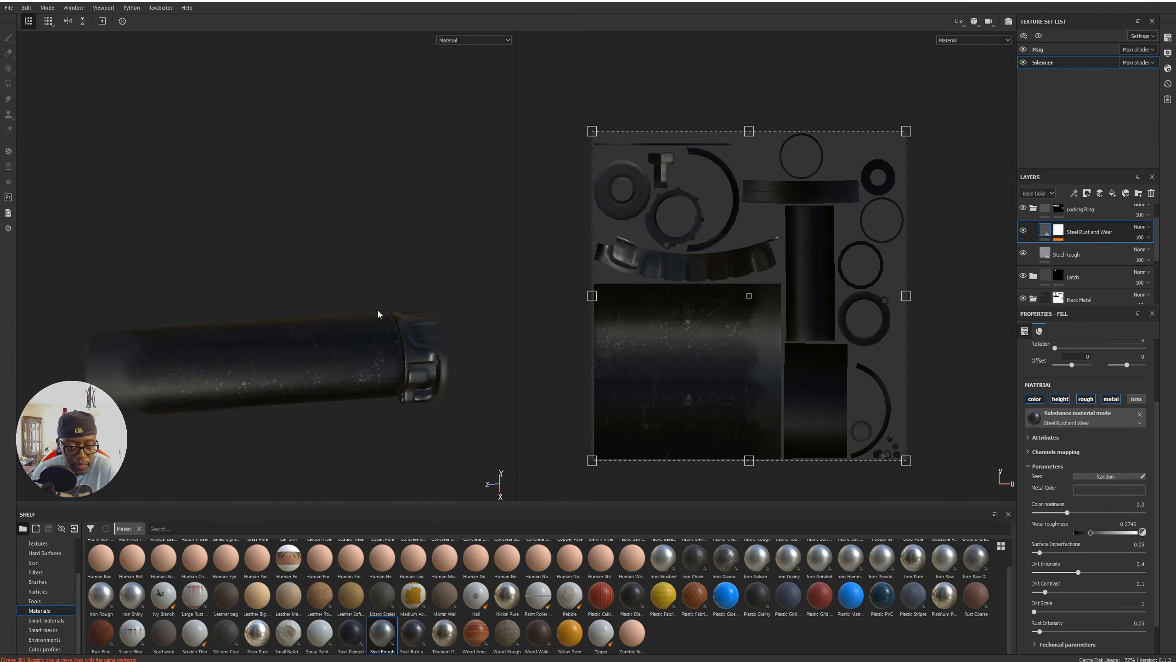
left_click_drag(384, 310, 412, 310, "alt")
right_click_drag(412, 310, 522, 357, "alt")
left_click_drag(522, 355, 358, 353, "alt")
left_click_drag(345, 305, 346, 232, "alt")
left_click_drag(262, 291, 286, 272, "alt")
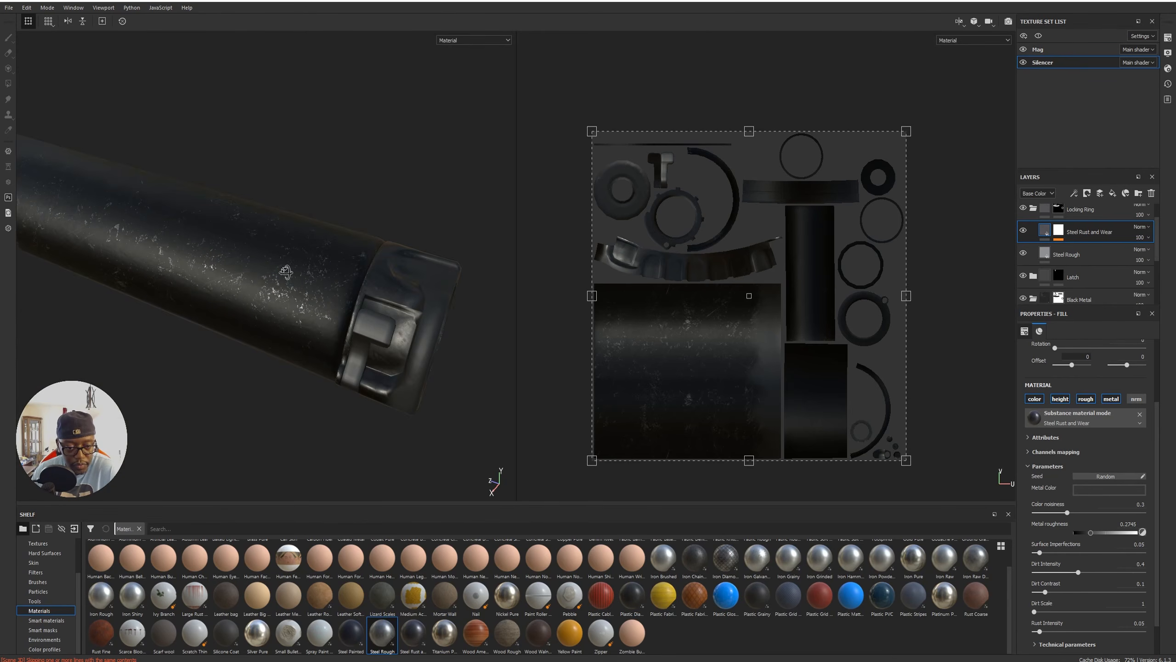
left_click_drag(221, 341, 345, 297, "alt")
middle_click_drag(344, 297, 486, 301, "alt")
left_click_drag(486, 301, 384, 309, "alt")
right_click_drag(384, 310, 385, 324, "alt")
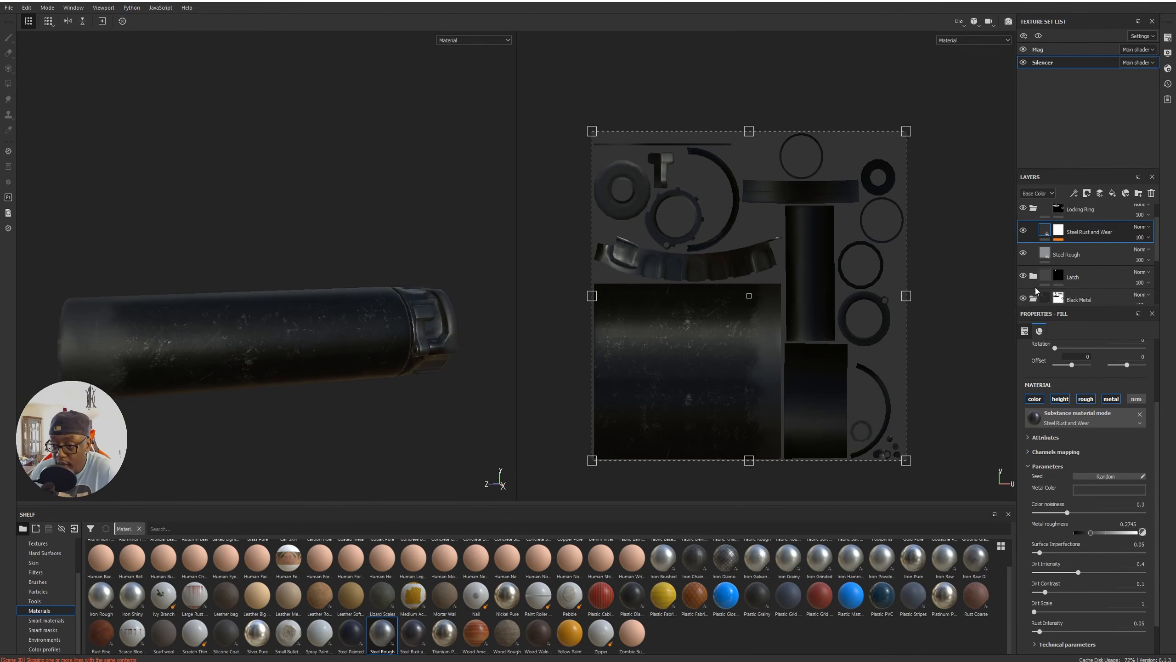
Lower the Carbon layer's roughness to about 0.56 and set its Base Color to pure black.
scroll(1102, 278, "down", 1)
scroll(1065, 250, "up", 3)
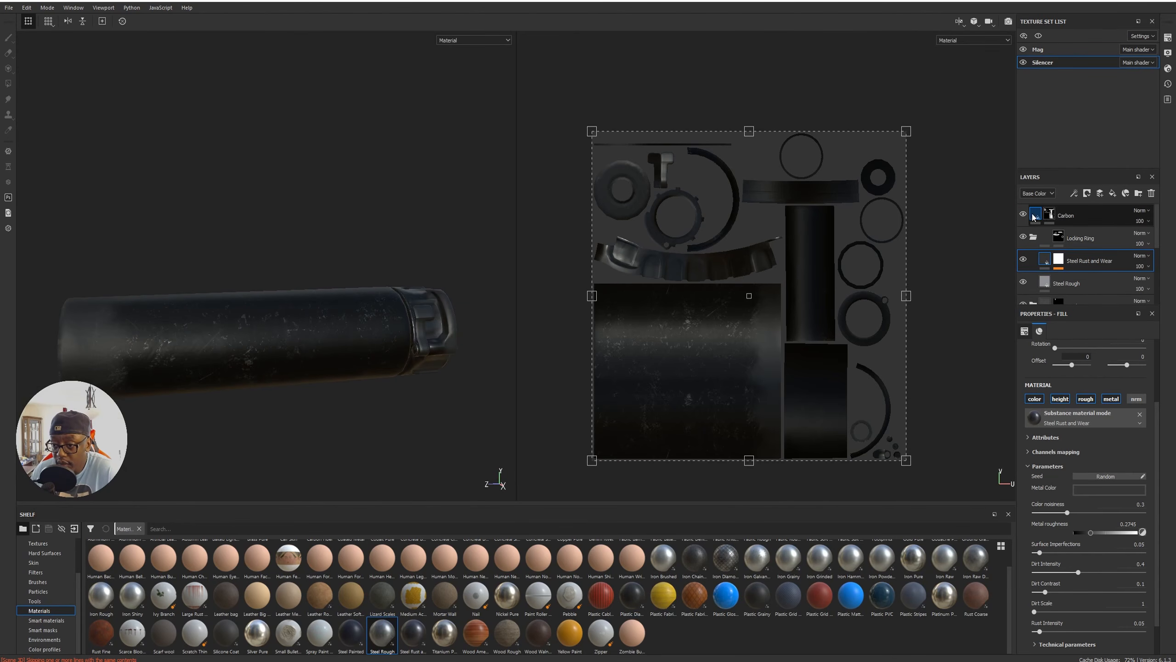
left_click(1060, 217)
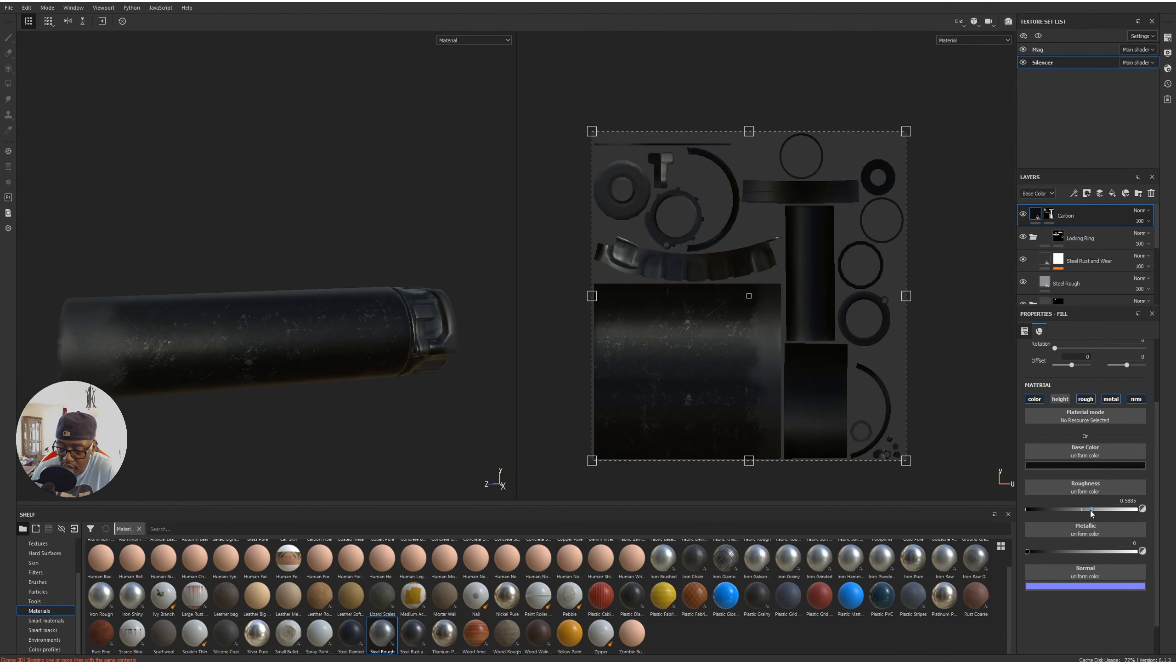
left_click(1084, 399)
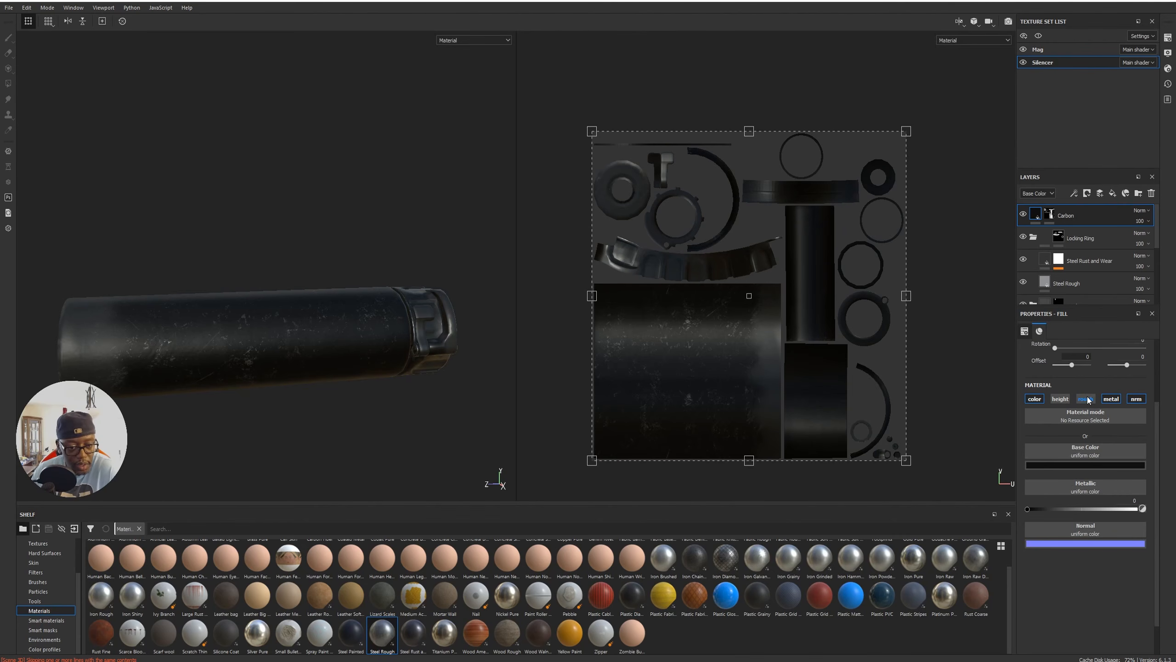
left_click(1086, 399)
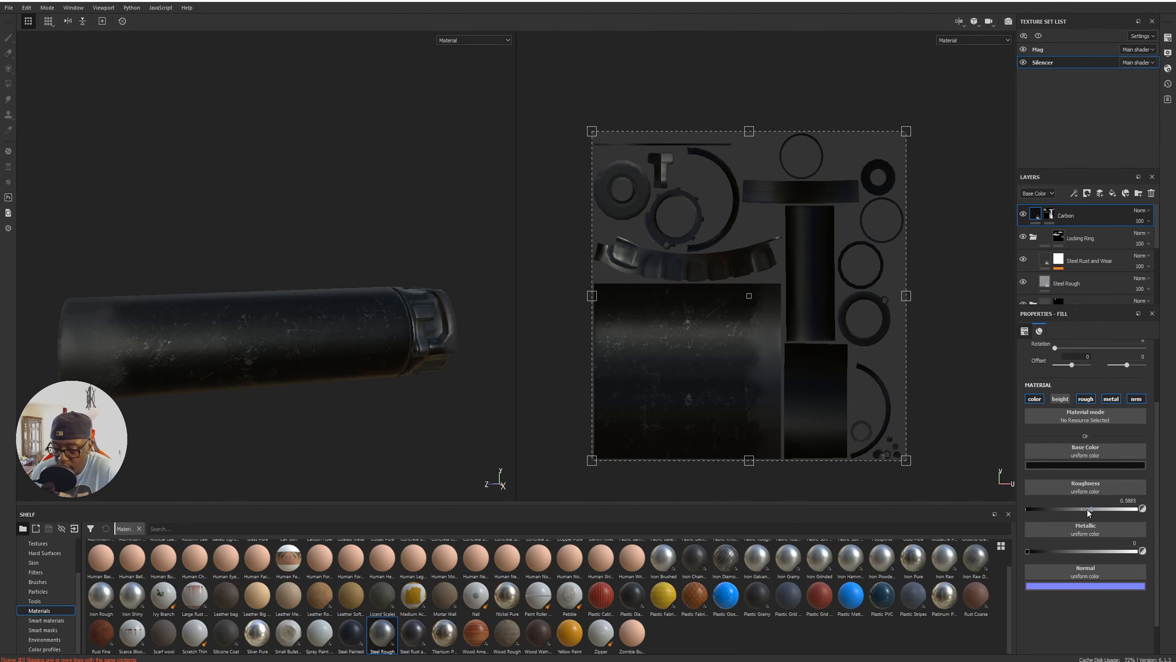
left_click_drag(1077, 510, 1090, 509)
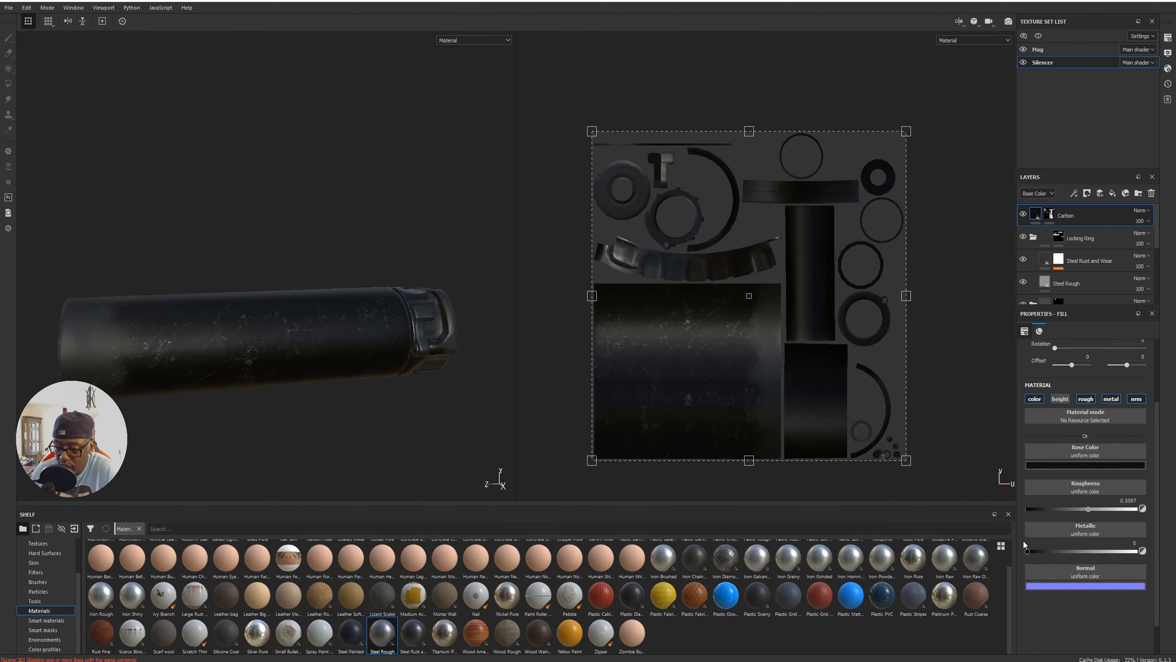
left_click(1045, 465)
left_click_drag(1054, 556, 1039, 578)
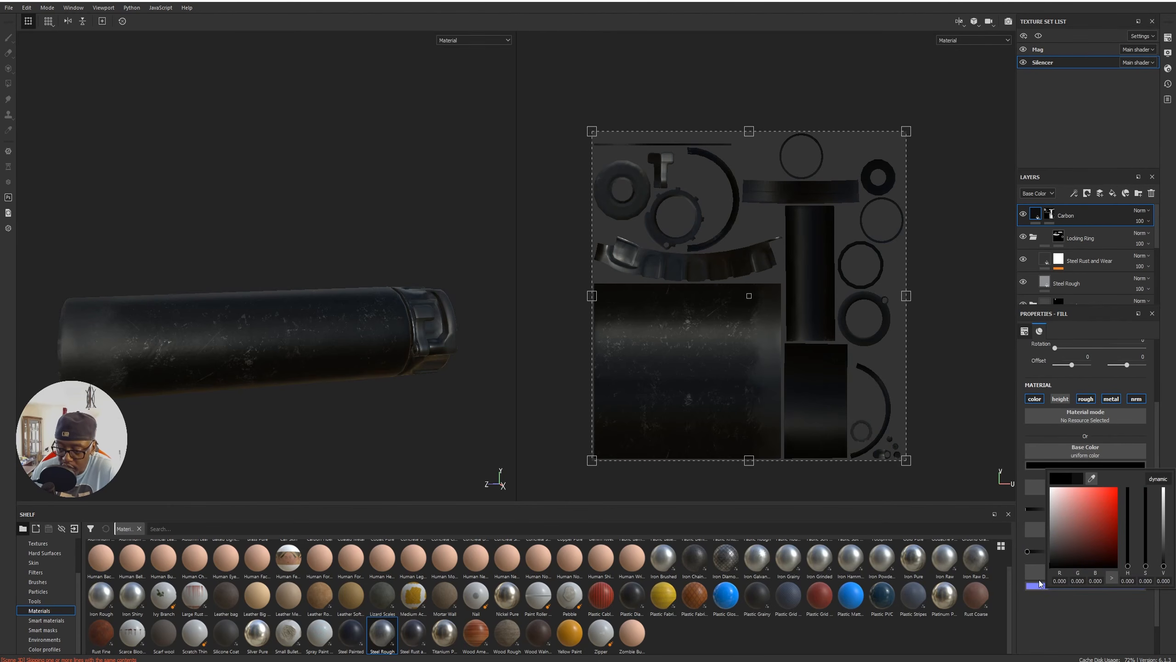
Inspect the finished silencer, and show only the 3D viewport centred on the untextured magazine.
mouse_move(408, 360)
left_mouse_down("alt")
mouse_move(345, 378)
mouse_move(399, 383)
mouse_move(359, 398)
mouse_move(262, 265)
mouse_move(383, 359)
mouse_move(284, 332)
mouse_move(399, 371)
mouse_move(375, 390)
mouse_move(402, 380)
left_mouse_up("alt")
left_click_drag(482, 346, 402, 350, "alt")
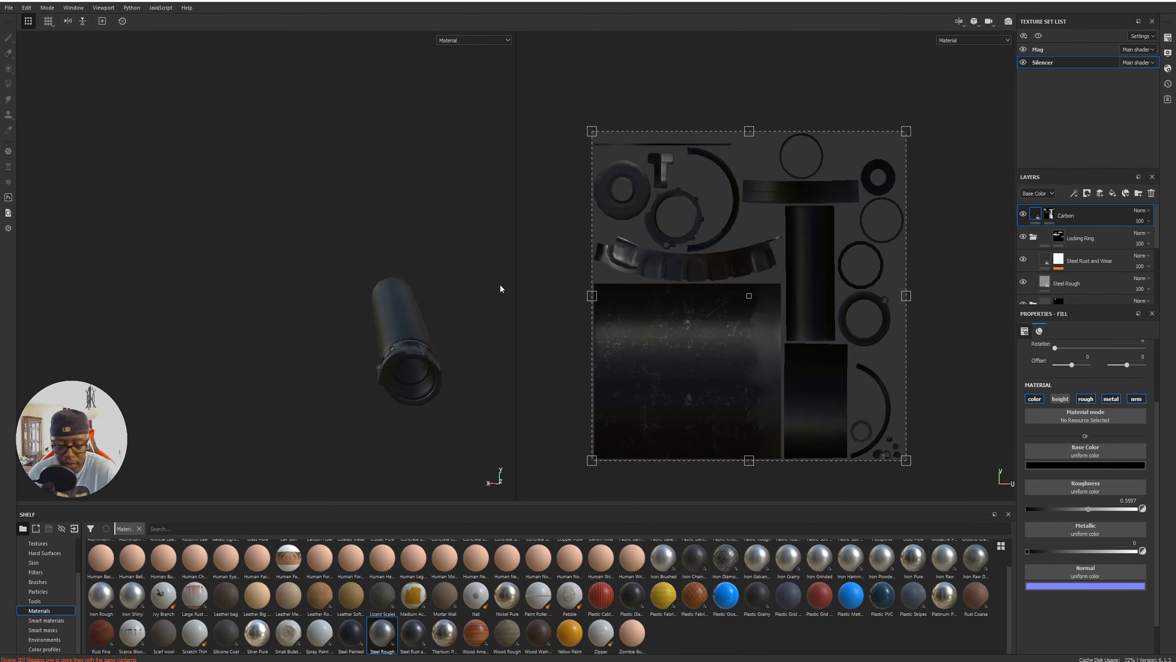
left_click_drag(505, 291, 362, 302, "alt")
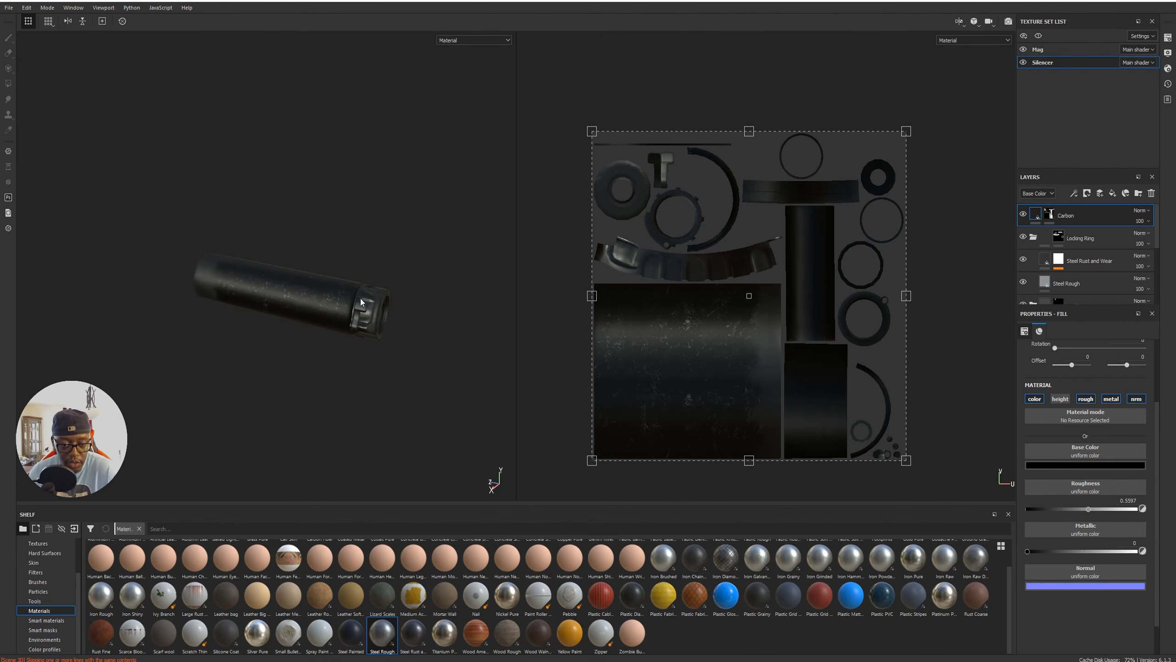
key("F2")
key("f")
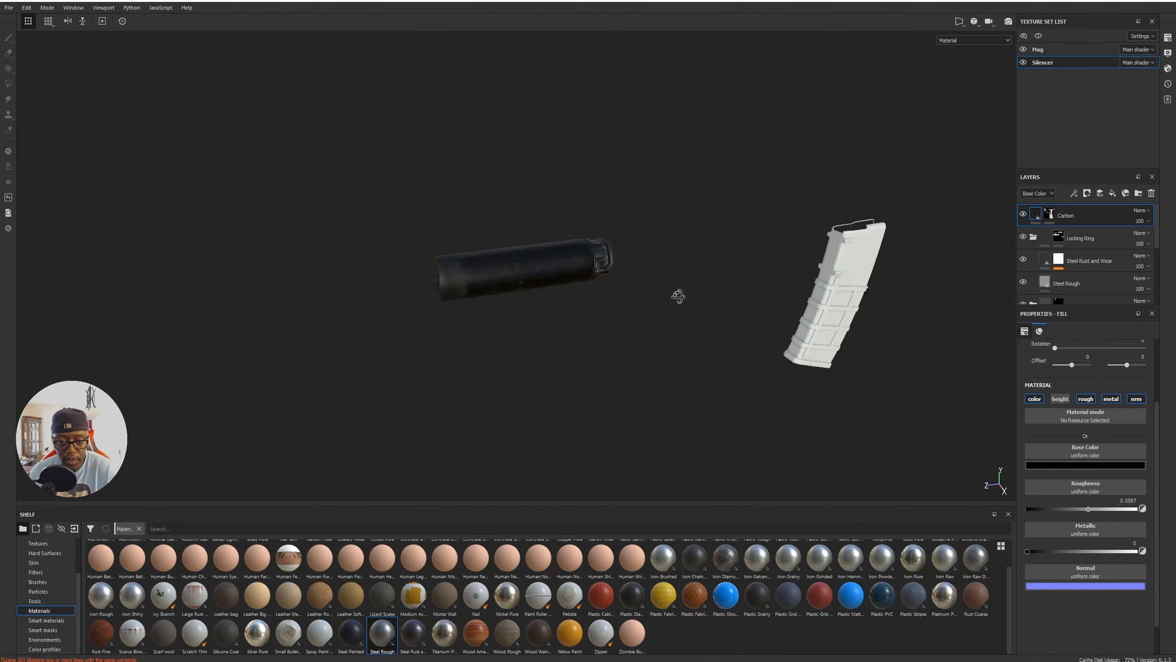
middle_click_drag(694, 396, 596, 317, "alt")
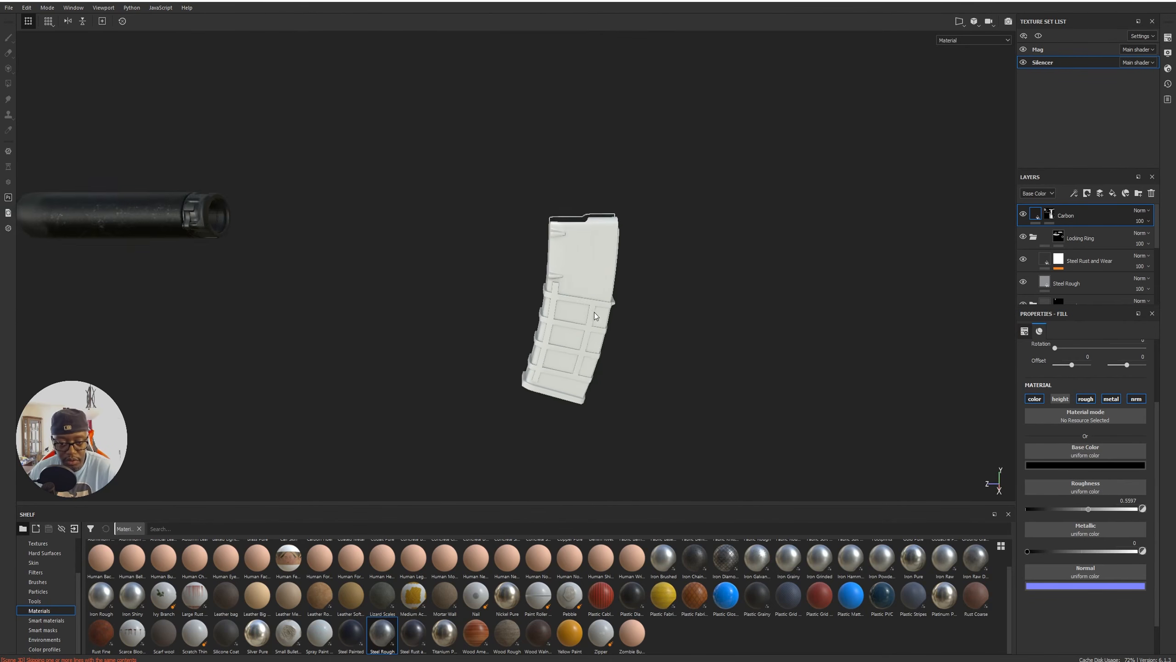
Save the project under a new file name in the Rifle folder.
key("ctrl+s")
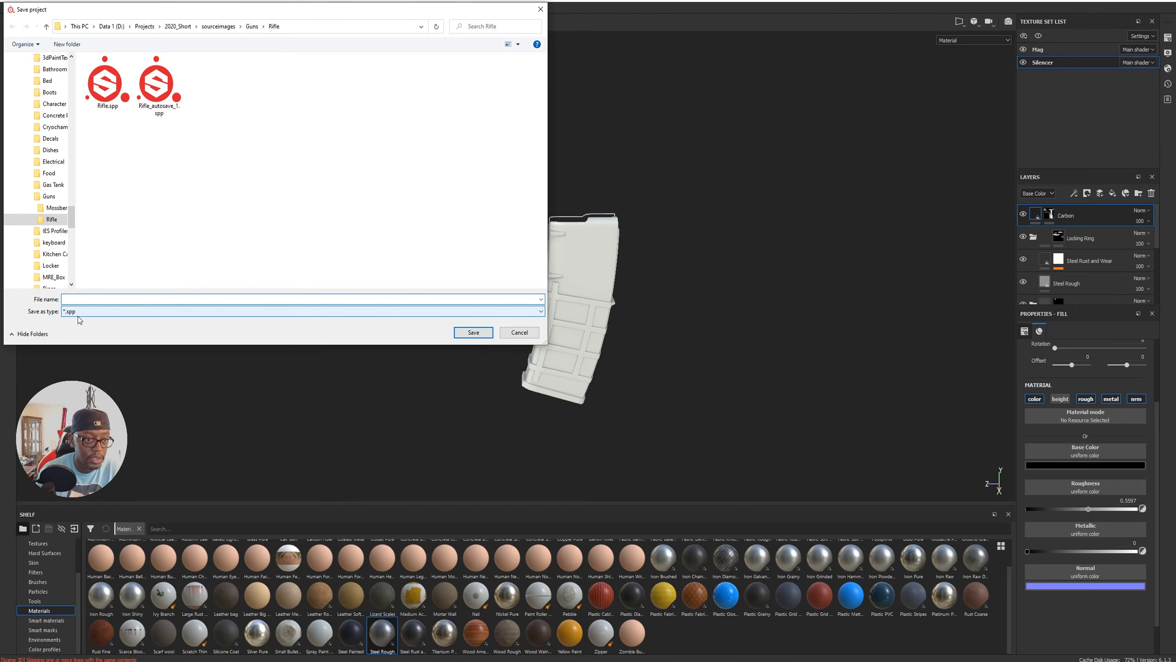
type("MAg")
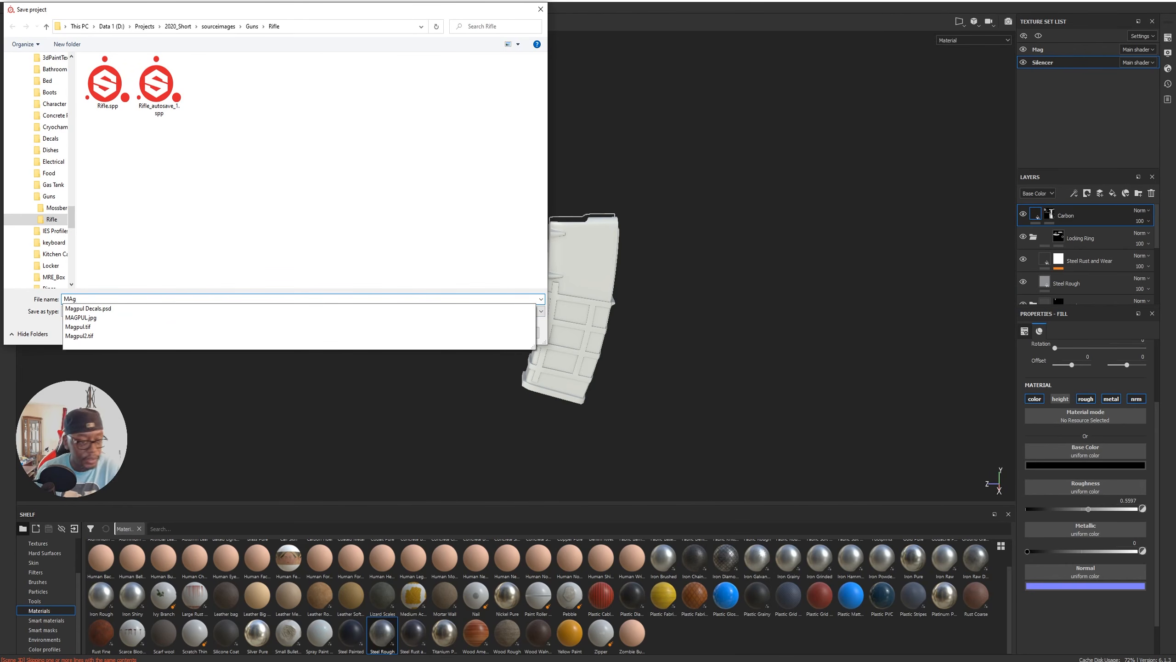
key("BackSpace")
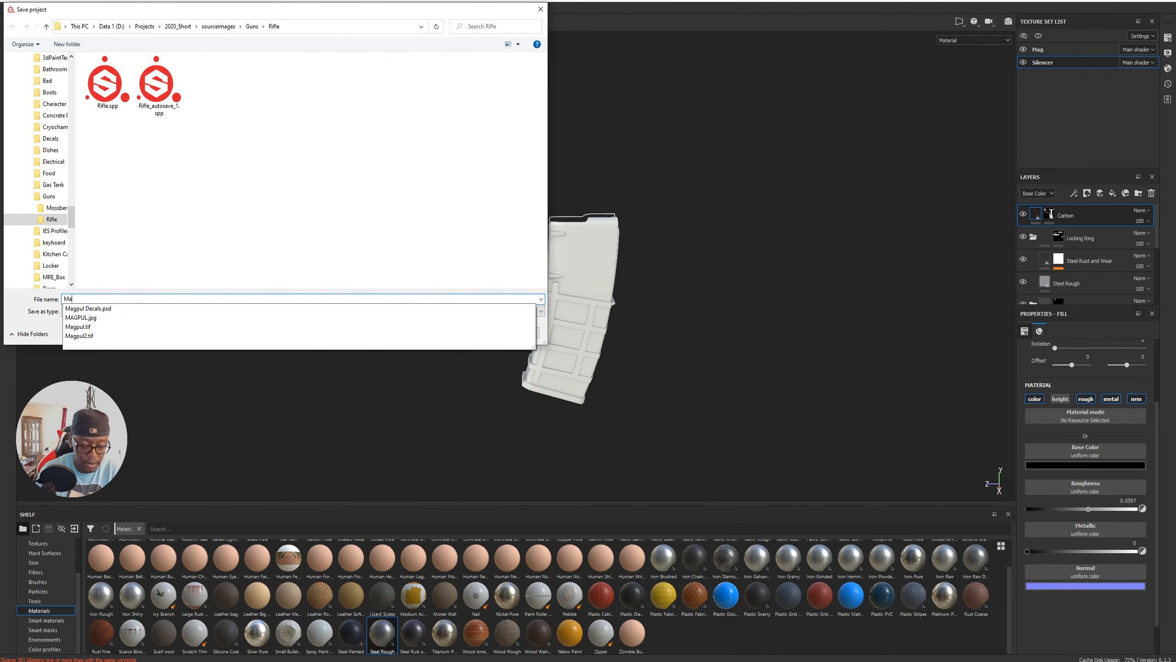
key("Return")
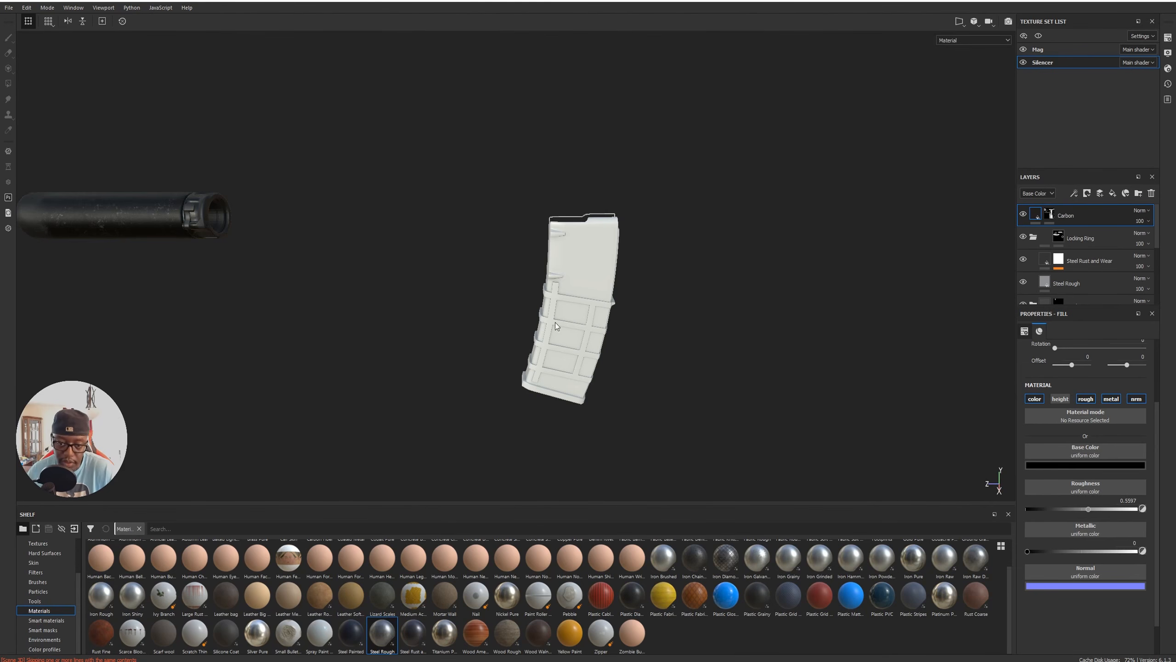
Activate the Mag texture set and delete its default Layer 1.
left_click_drag(556, 325, 534, 300, "alt")
middle_click_drag(607, 300, 551, 293, "alt")
left_click_drag(551, 293, 976, 243, "alt")
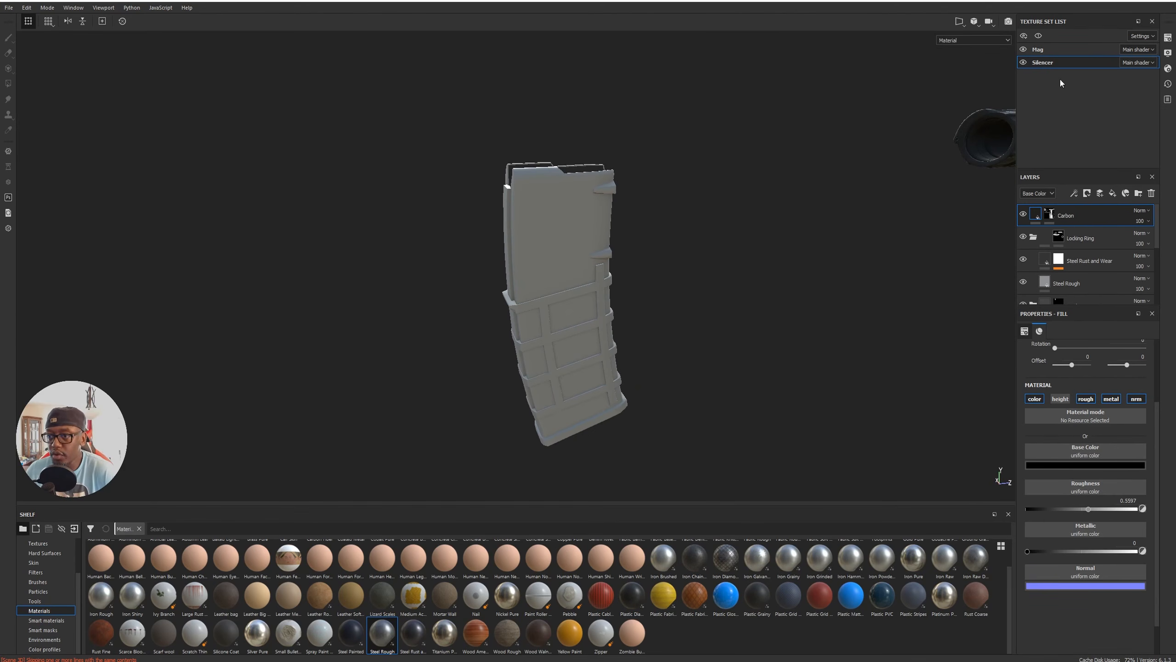
middle_click_drag(961, 131, 775, 266, "alt")
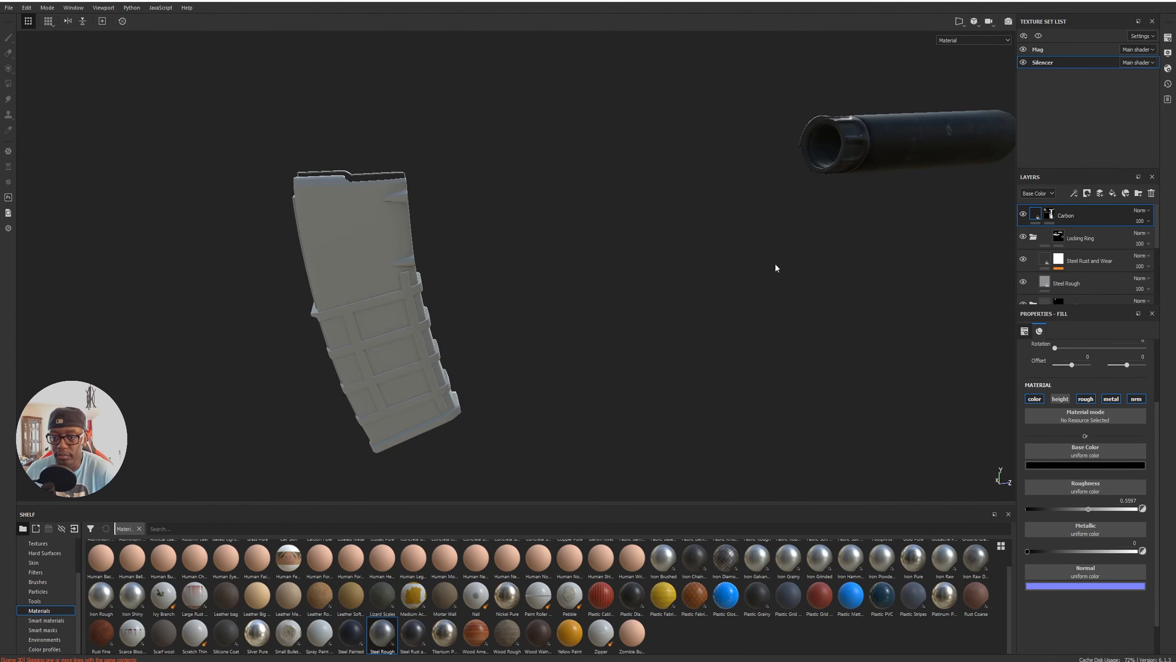
left_click(1039, 51)
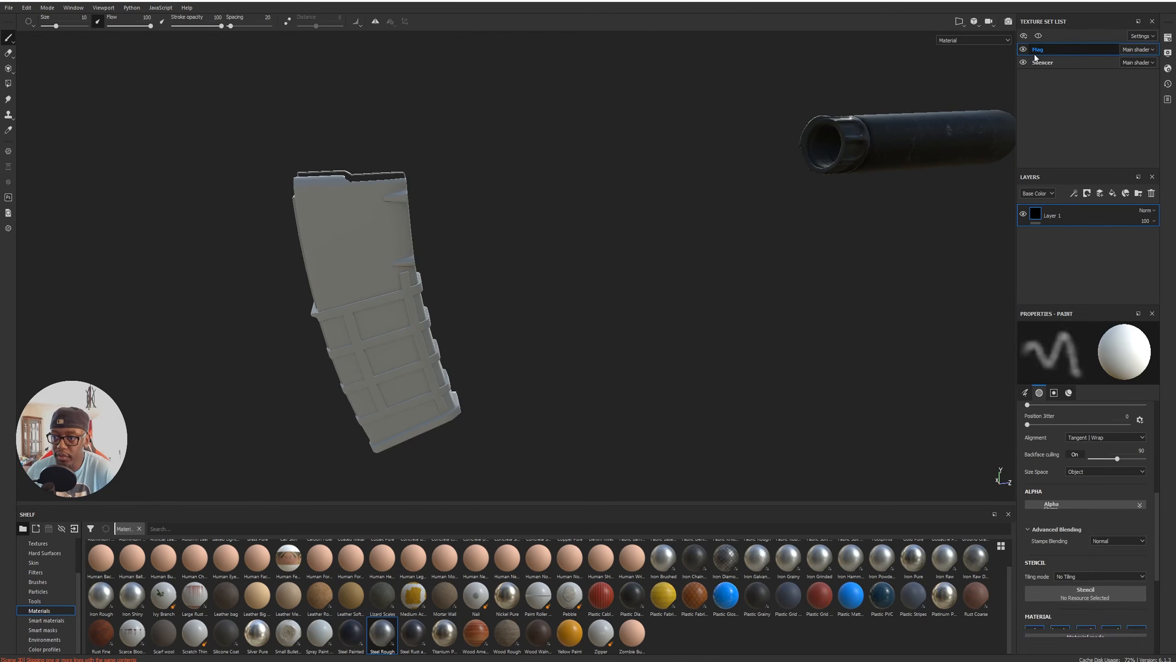
middle_click_drag(921, 273, 854, 290, "alt")
left_click_drag(854, 290, 958, 183, "alt")
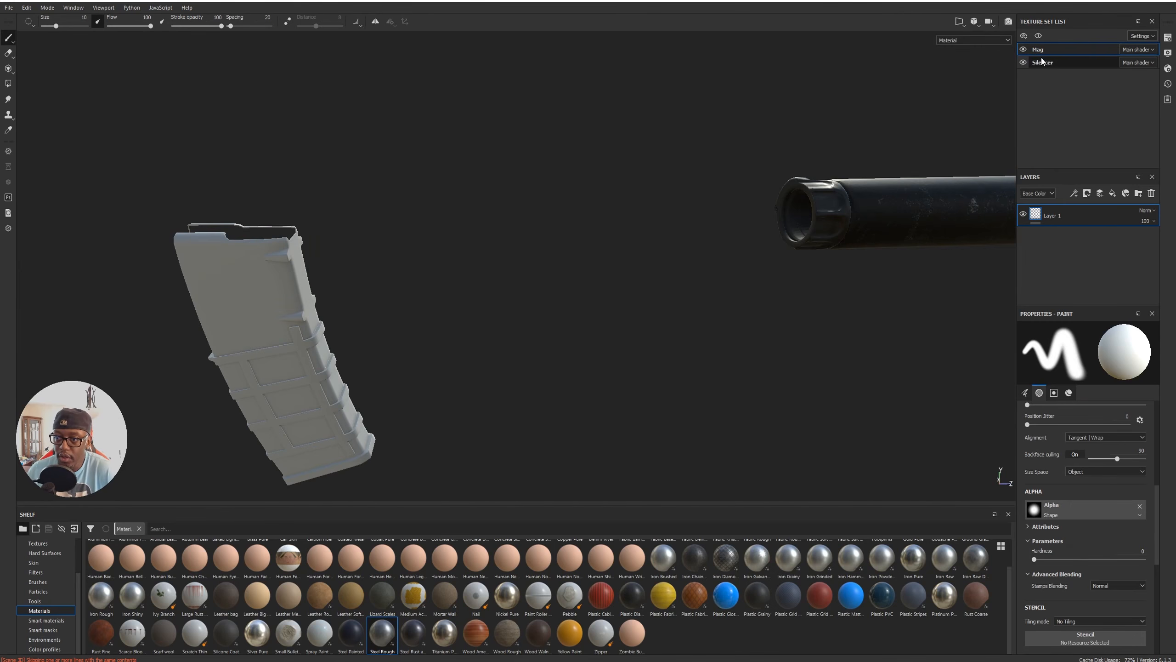
middle_click_drag(528, 329, 640, 309, "alt")
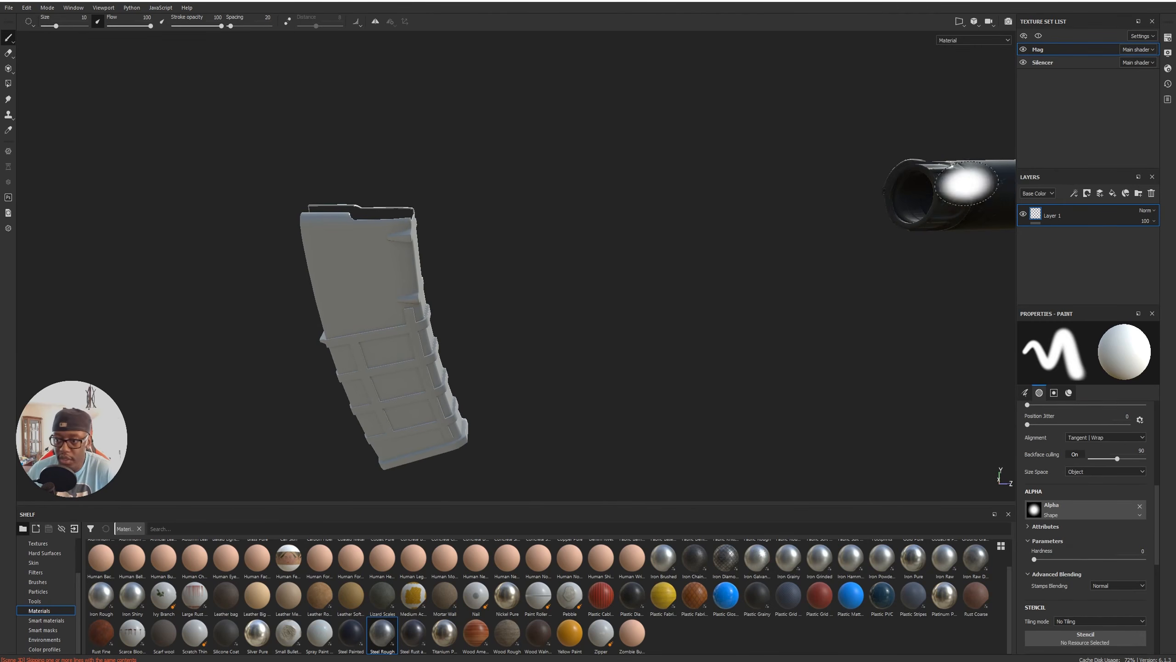
left_click(1151, 194)
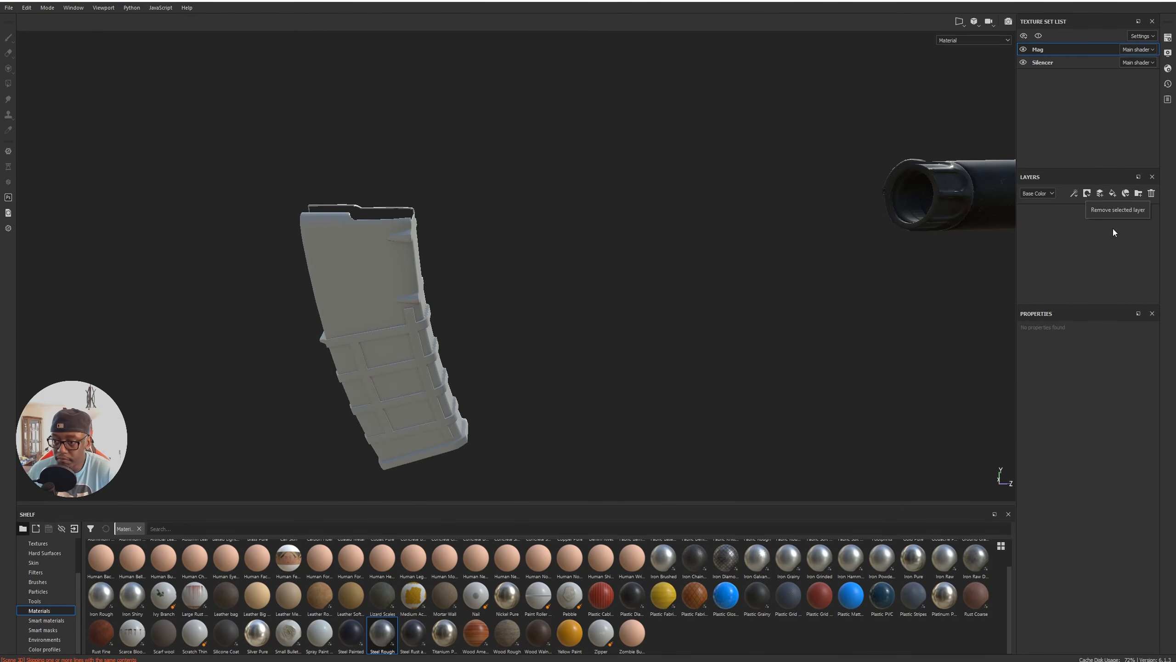
Apply the Plastic Grainy material to the magazine as a fill layer and inspect its grain up close.
middle_click_drag(683, 395, 738, 483, "alt")
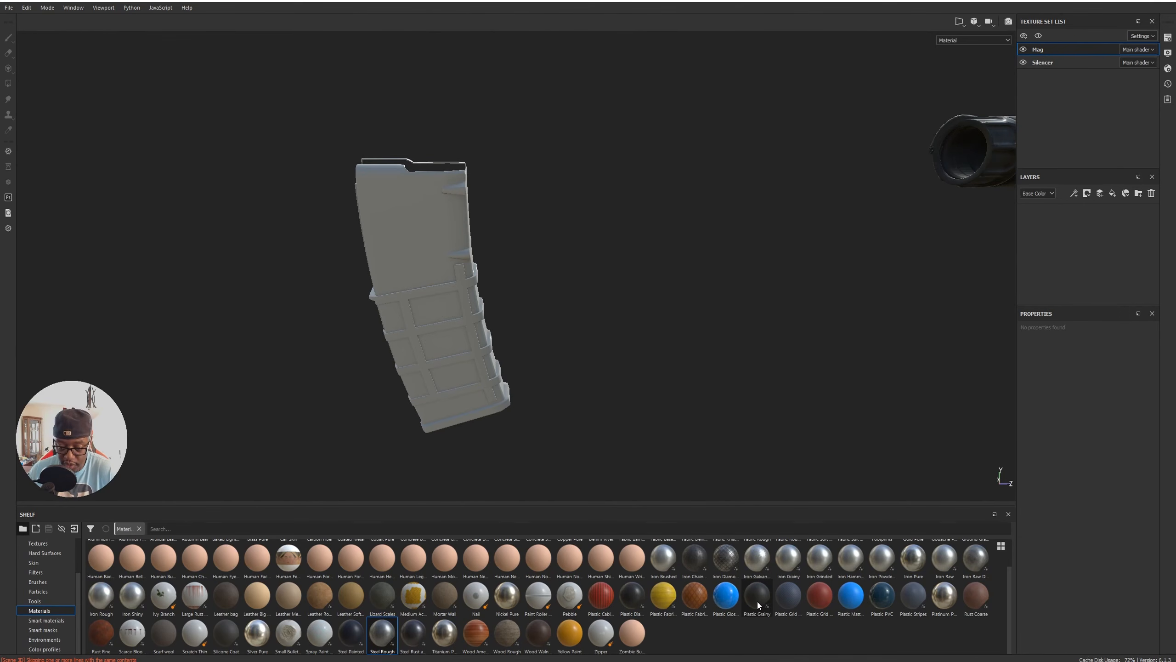
left_click_drag(754, 594, 1069, 222)
right_click_drag(555, 254, 741, 297, "alt")
middle_click_drag(741, 296, 1011, 439, "alt")
left_click_drag(1011, 439, 861, 342, "alt")
middle_click_drag(861, 342, 663, 292, "alt")
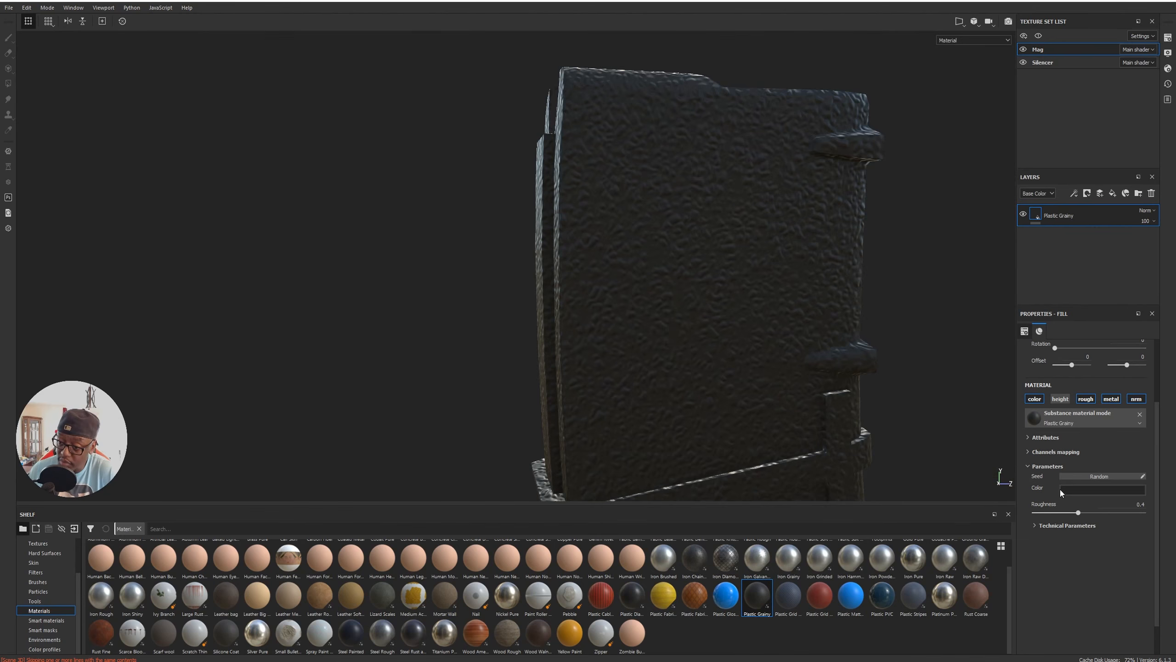
Expose the Plastic Grainy layer's technical parameters and set its UV scale to 11.24.
left_click(1061, 400)
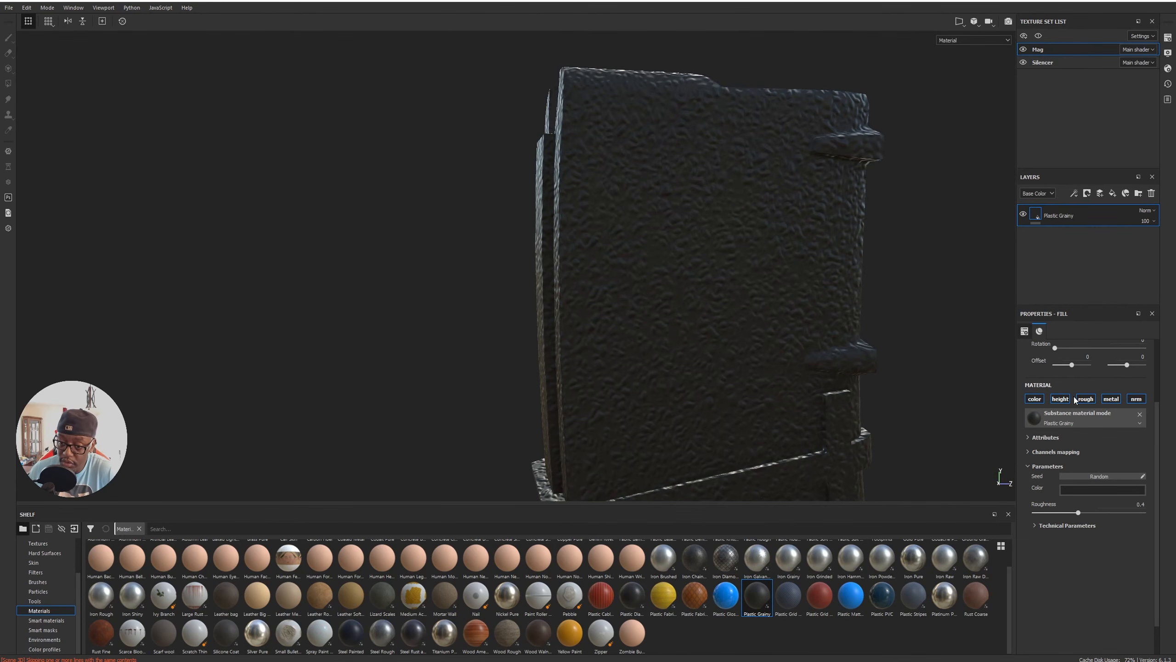
left_click(1060, 399)
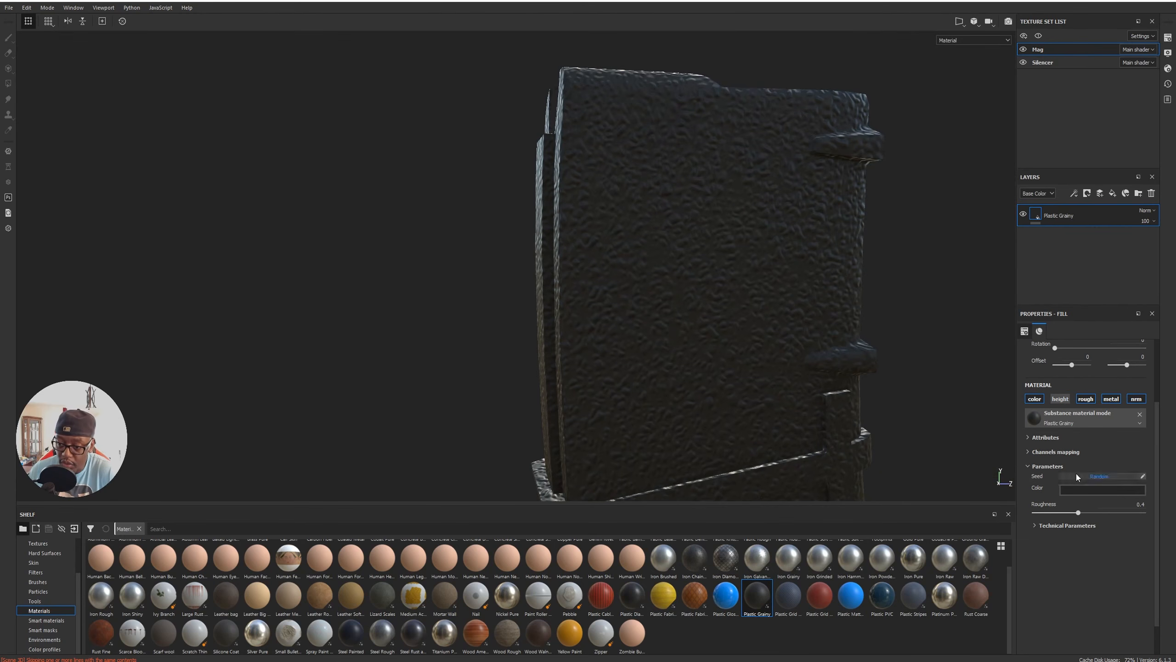
left_click(1045, 527)
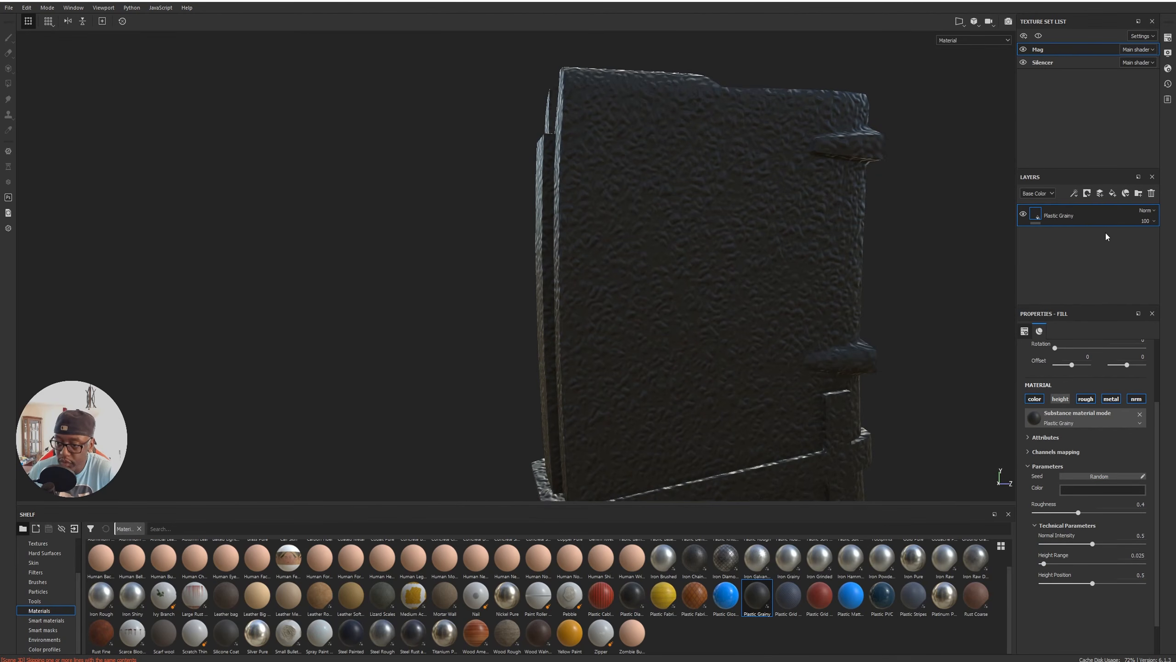
scroll(1092, 385, "up", 2)
left_click_drag(1075, 389, 1079, 390)
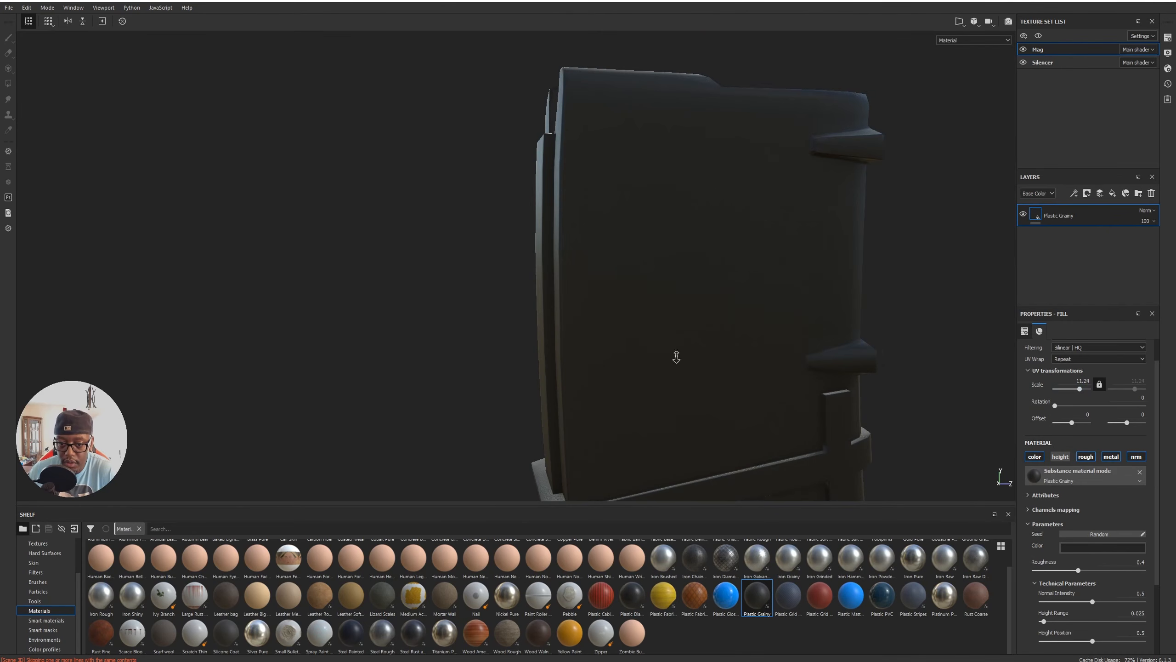
Try lowering the Plastic Grainy Height Position, and undo it together with the UV scale change.
left_click_drag(672, 349, 835, 252, "alt")
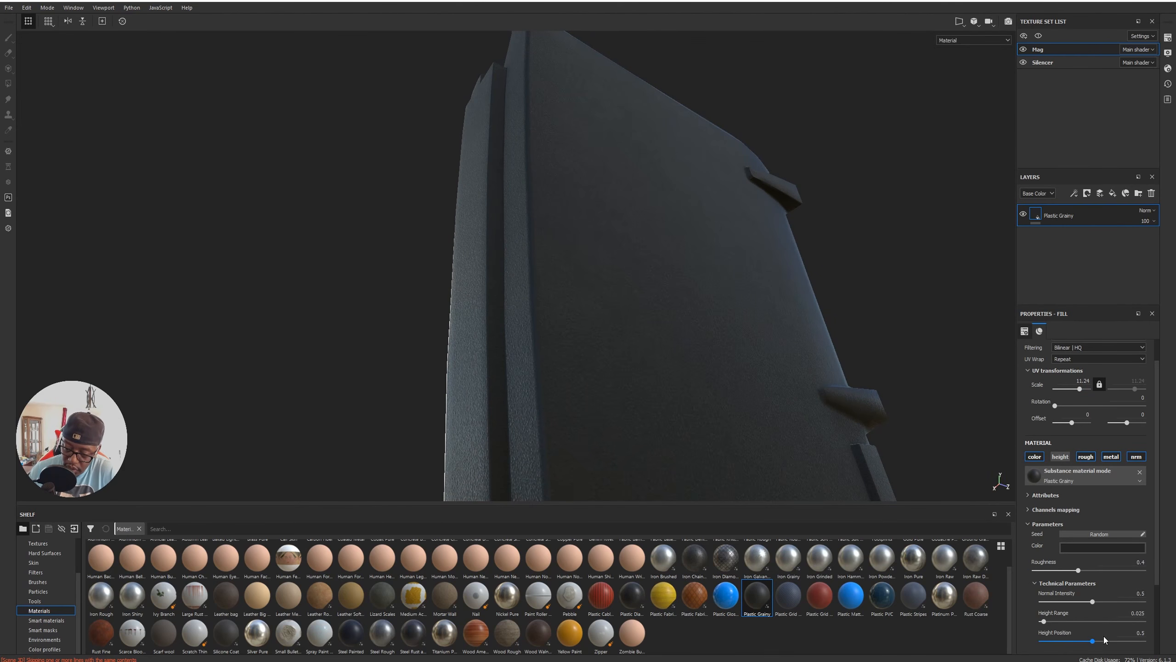
left_click_drag(1093, 643, 1063, 645)
key("ctrl+z")
key("ctrl+z")
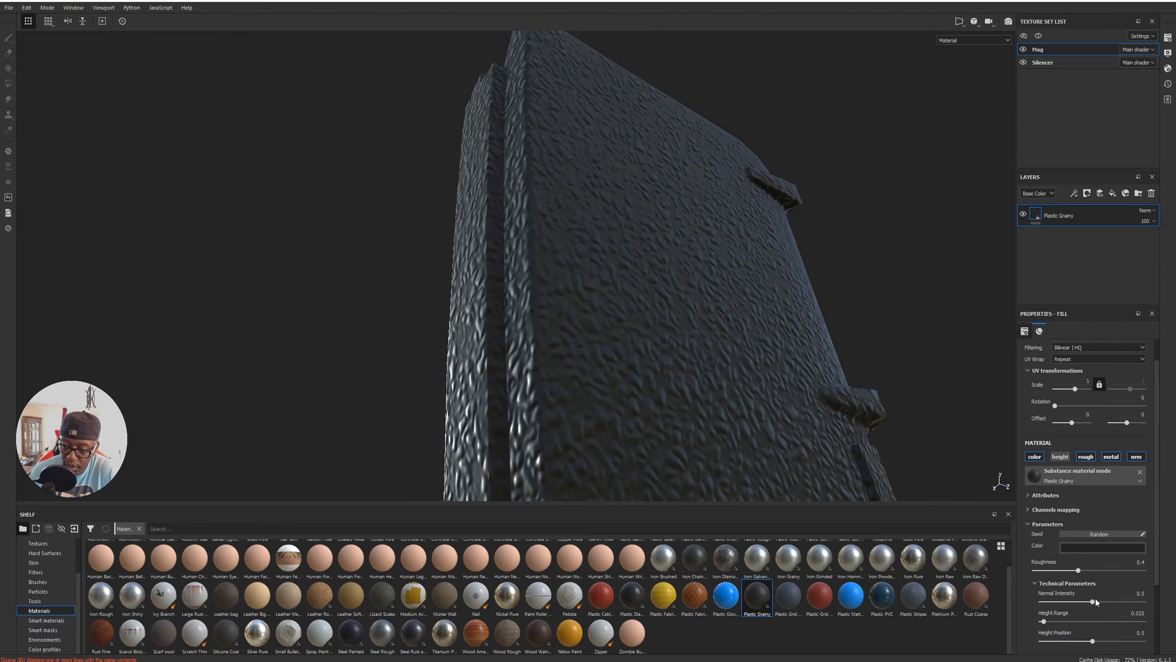
Set the UV scale of the magazine's Plastic Grainy layer to 15 for a finer grain.
left_click_drag(1074, 390, 1080, 389)
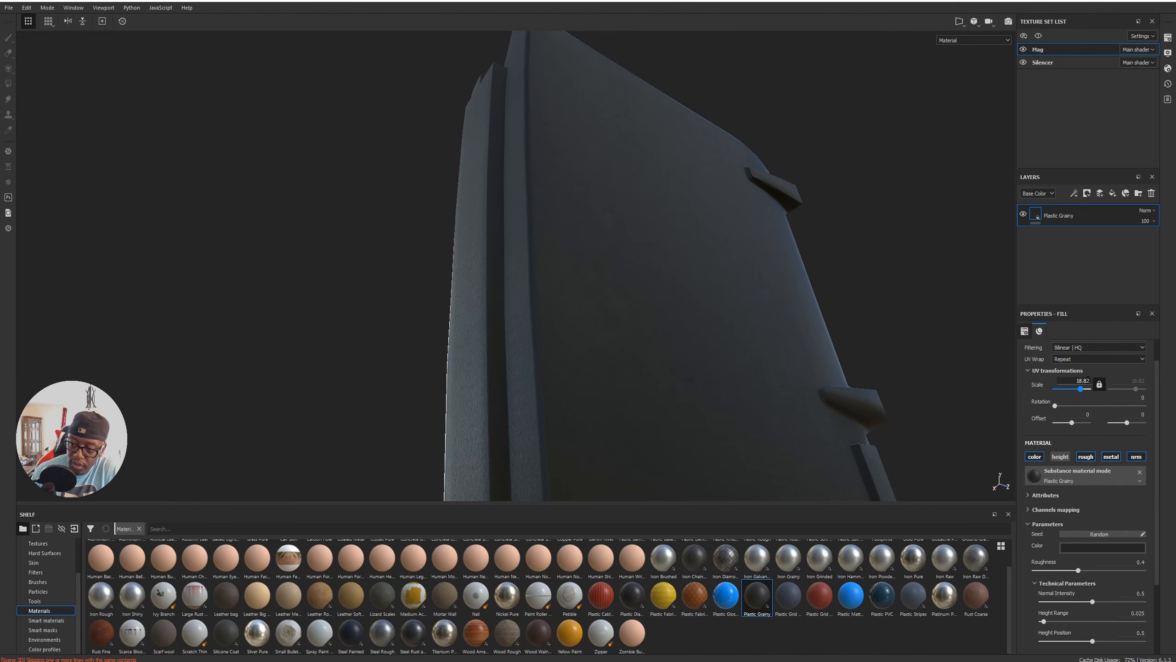
key("BackSpace")
key("BackSpace")
key("BackSpace")
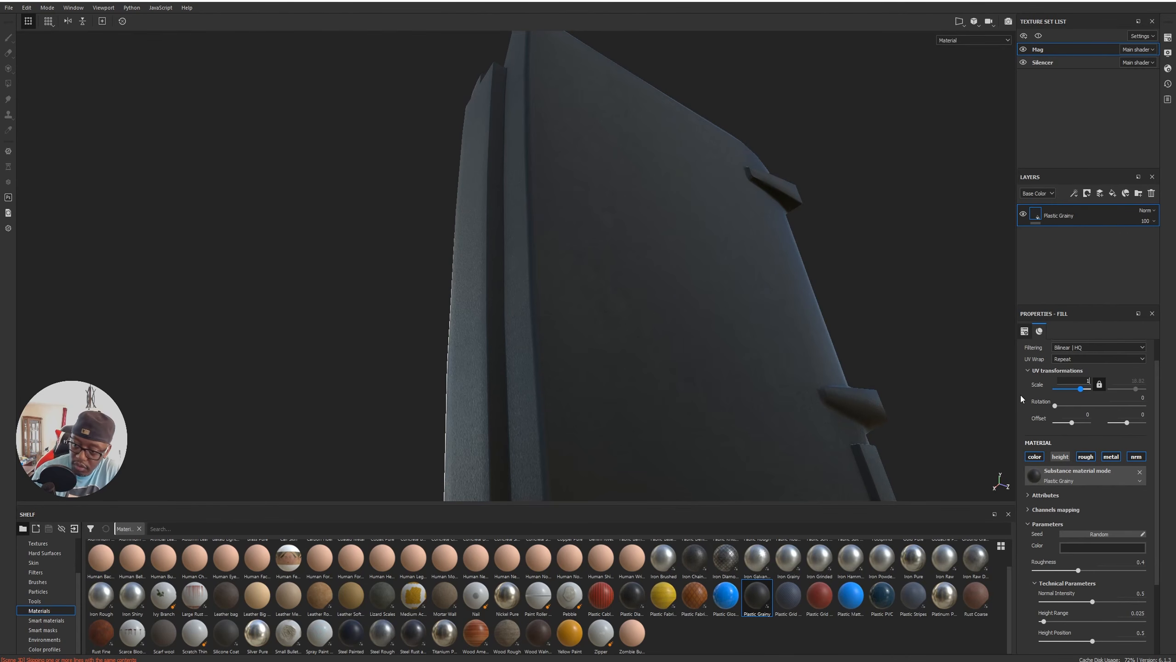
type("5")
key("Return")
left_click_drag(646, 255, 712, 203, "alt")
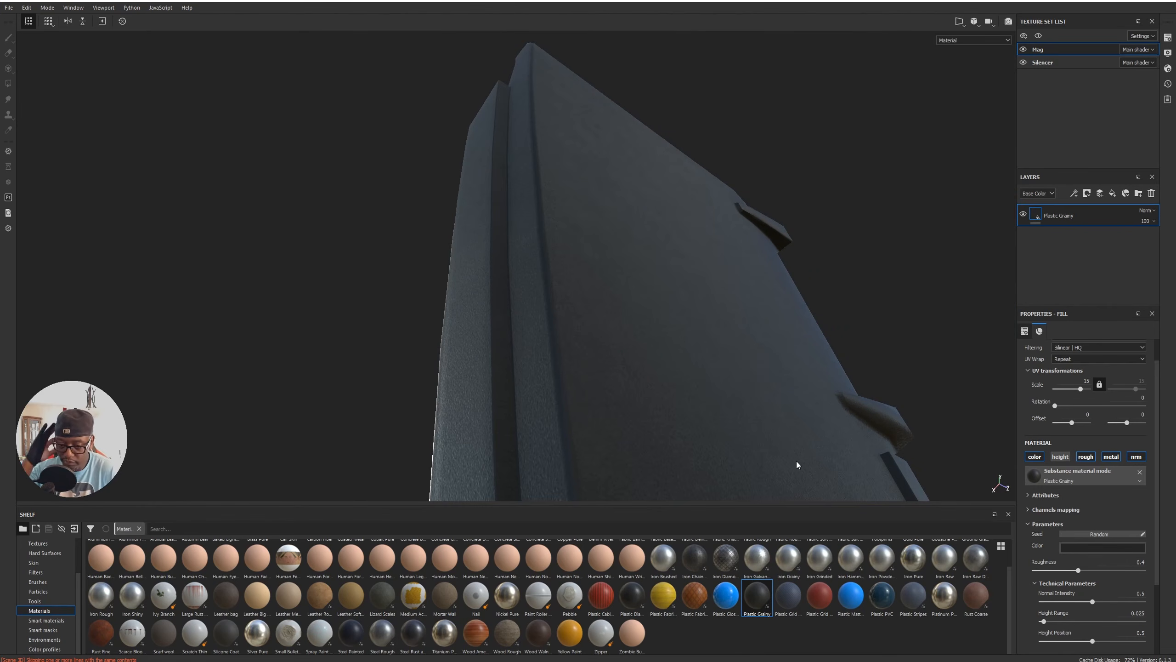
Set the Plastic Grainy layer's color to a hue of 0.11 and a saturation of 0.4.
right_click_drag(718, 407, 759, 302, "alt")
left_click_drag(759, 301, 731, 331, "alt")
middle_click_drag(731, 332, 615, 217, "alt")
right_click_drag(615, 218, 370, 274, "alt")
left_click_drag(370, 274, 361, 476, "alt")
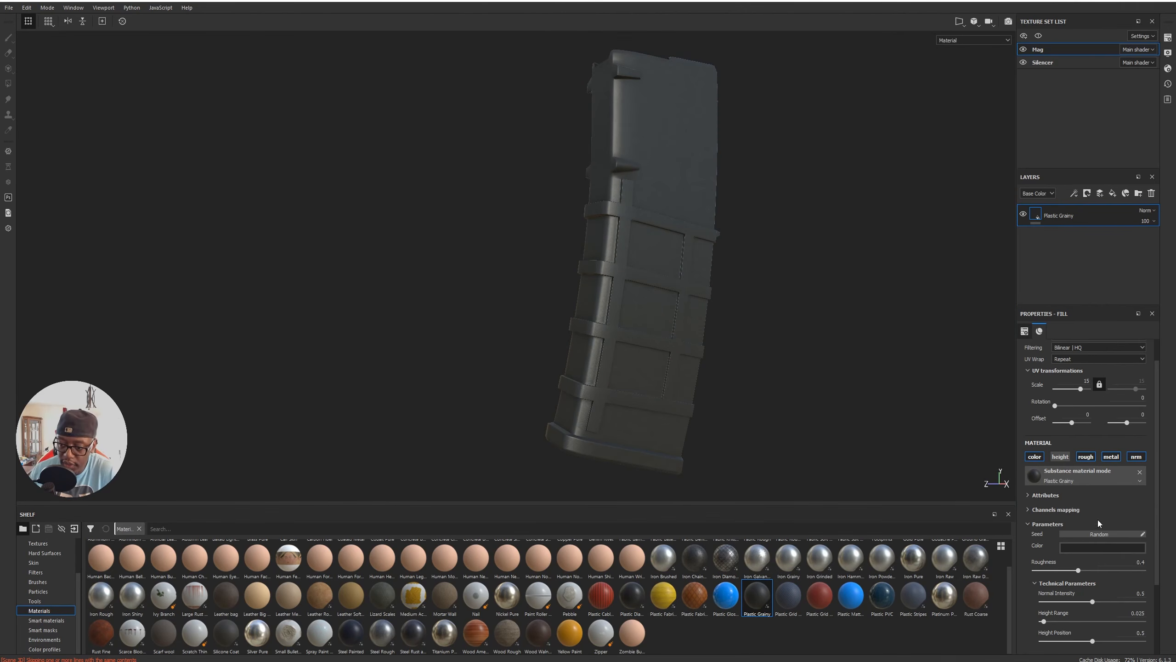
left_click(1102, 547)
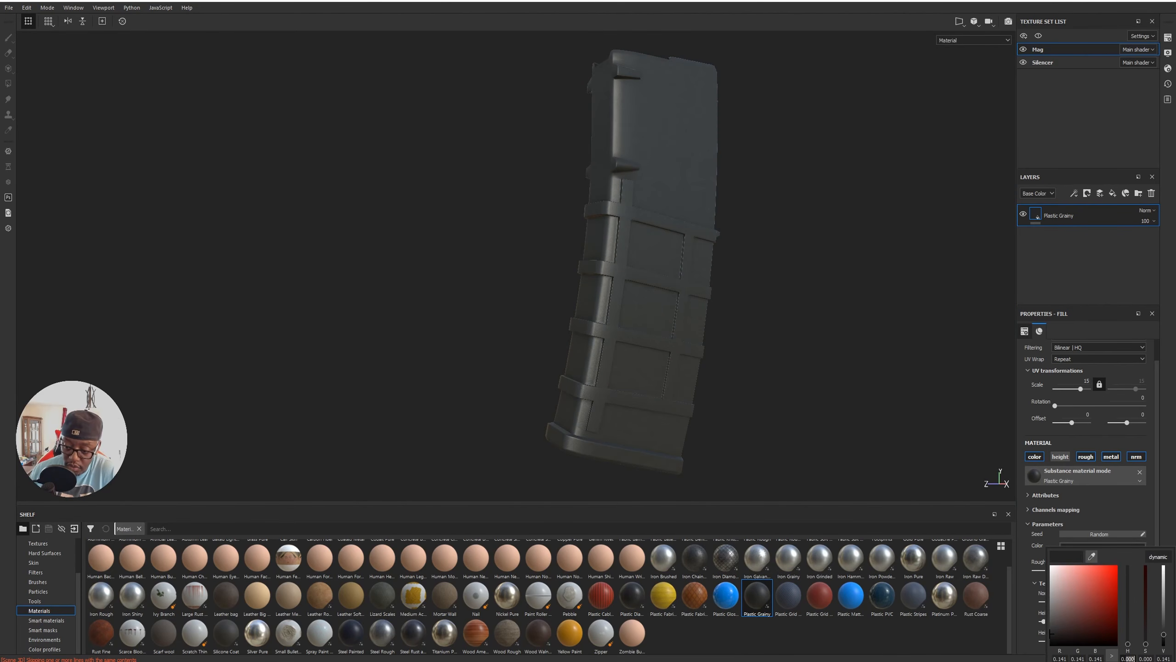
type("0.11")
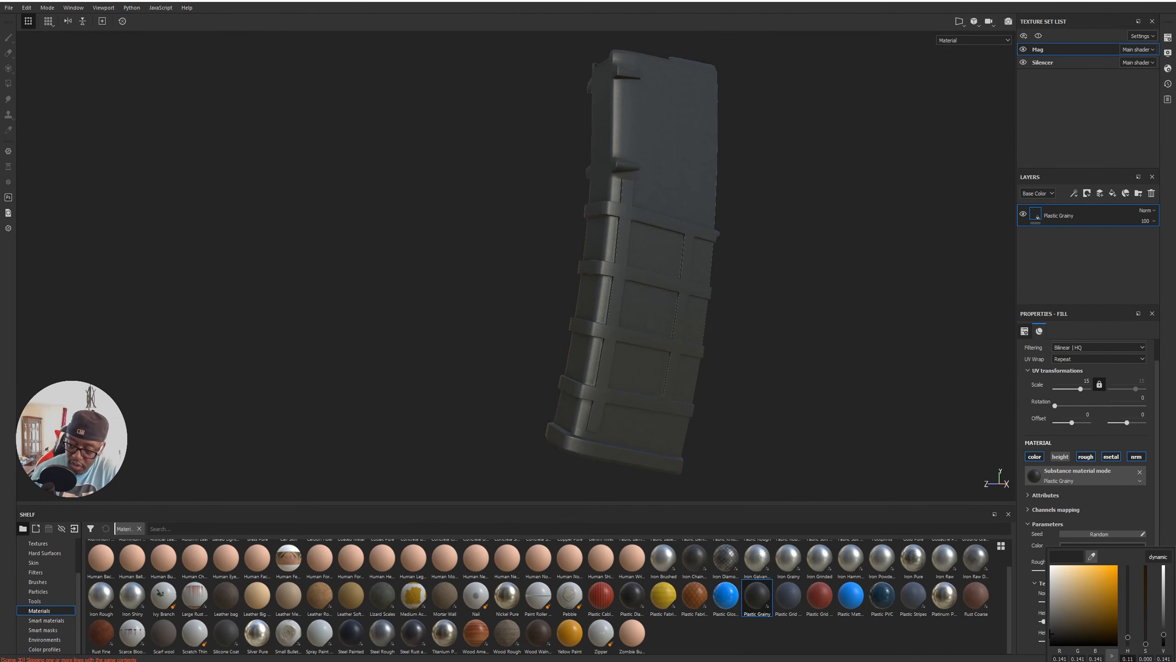
left_click(1148, 658)
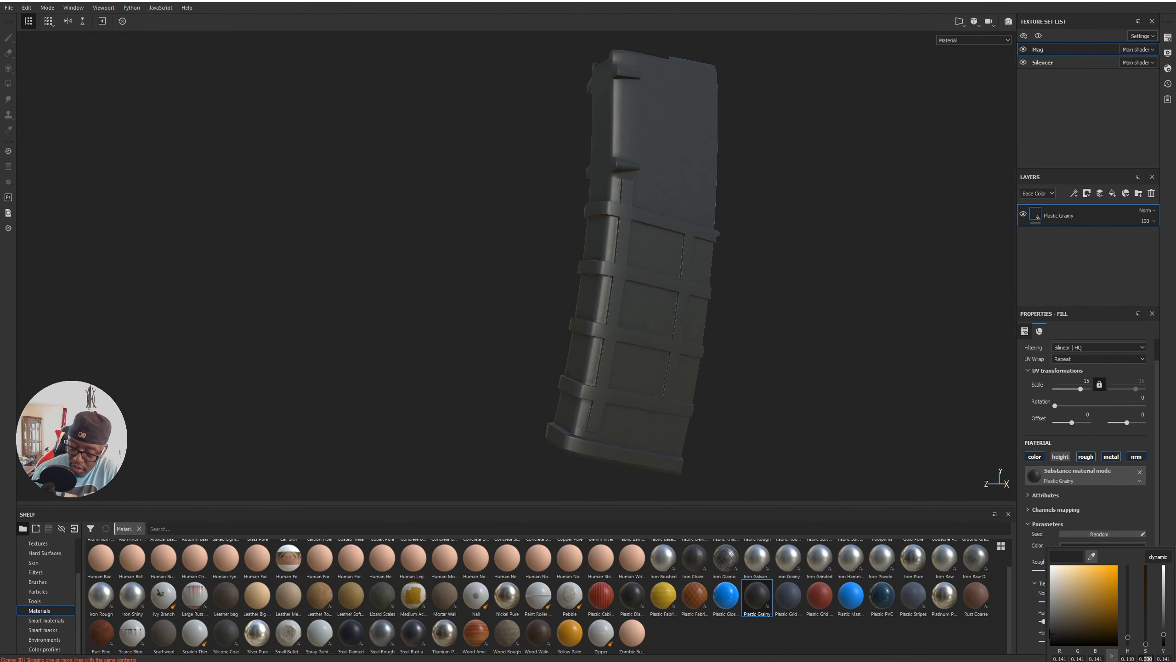
type("0")
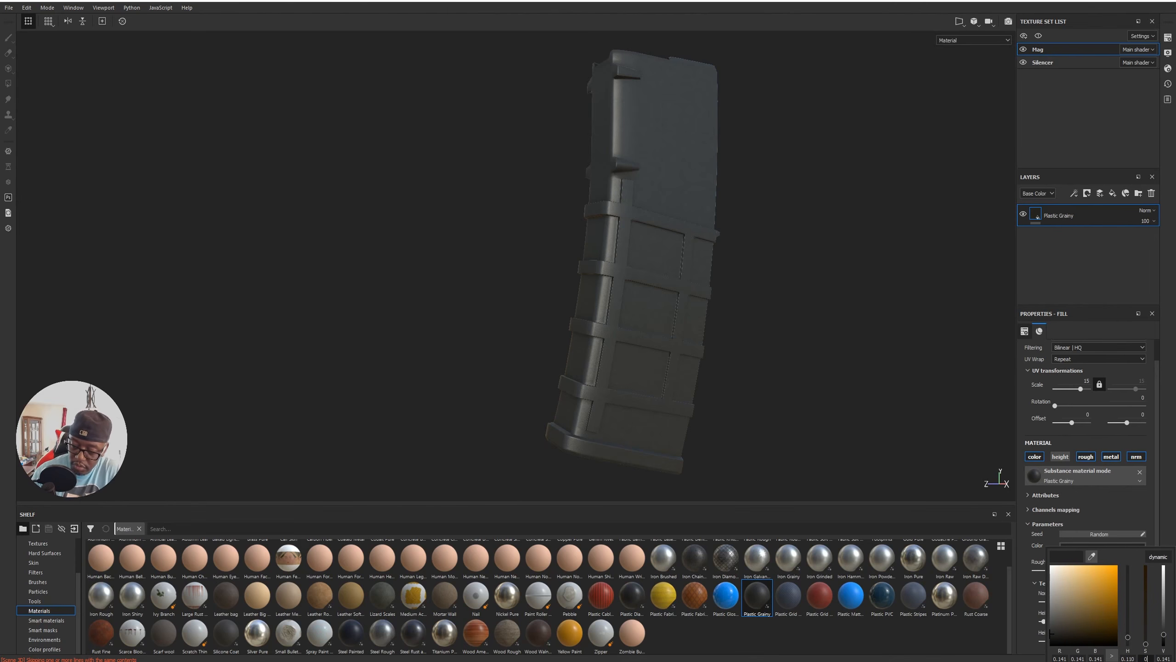
type(".4")
key("Return")
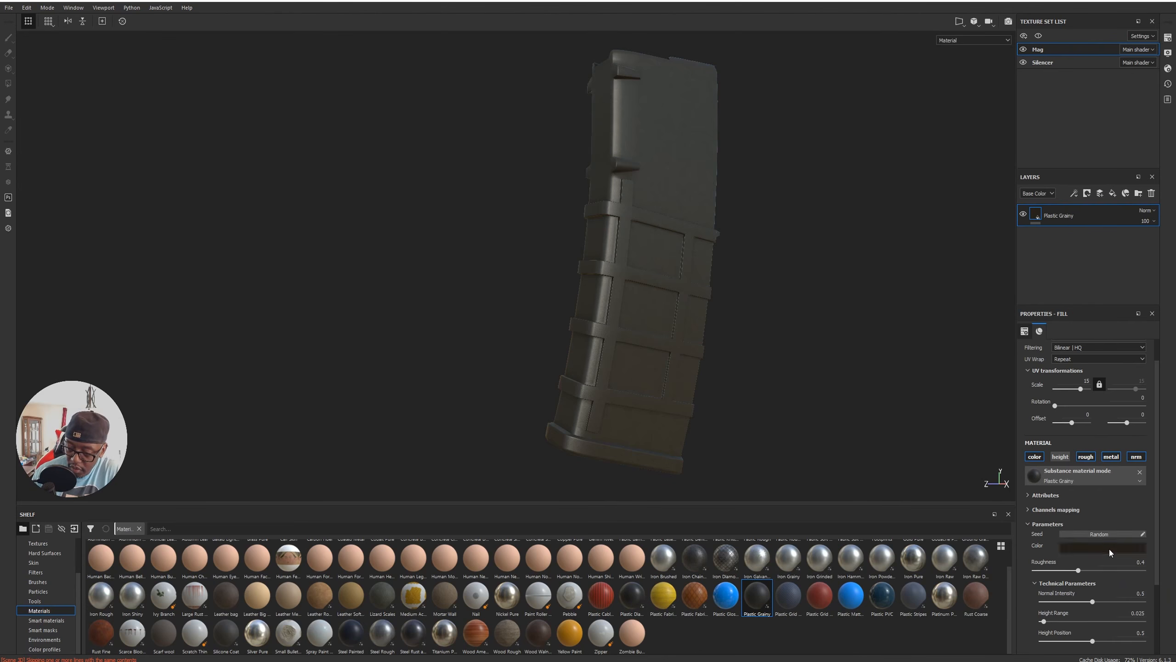
Undo the color and UV scale changes on the magazine's Plastic Grainy layer.
middle_click_drag(925, 369, 879, 388, "alt")
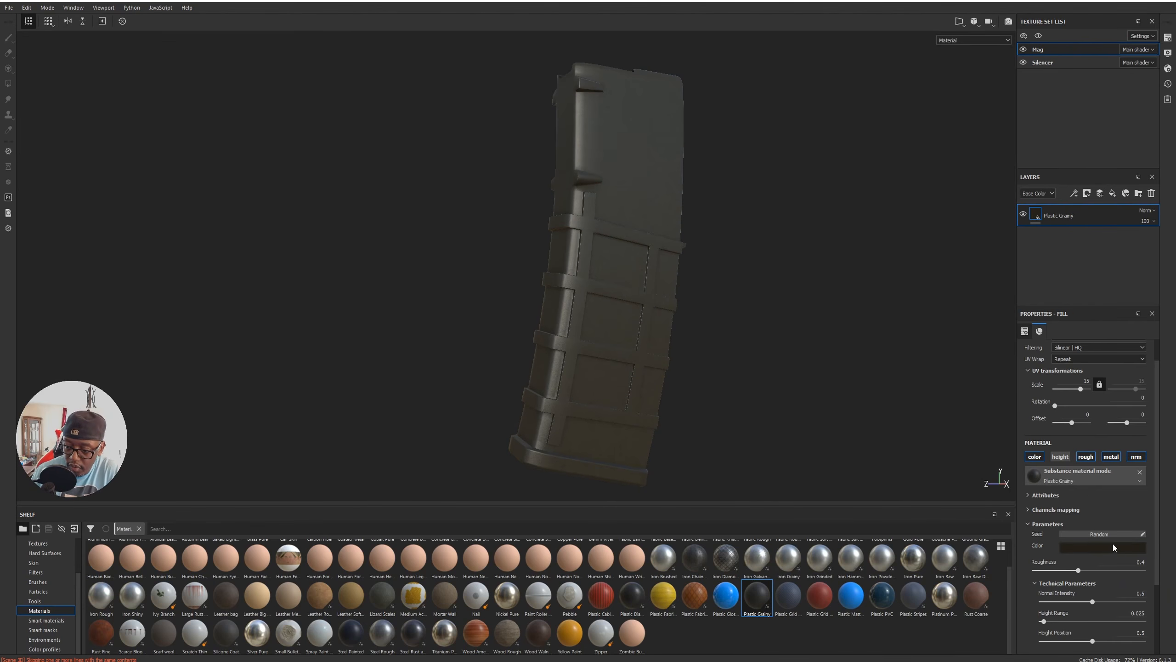
middle_click_drag(687, 326, 664, 312, "alt")
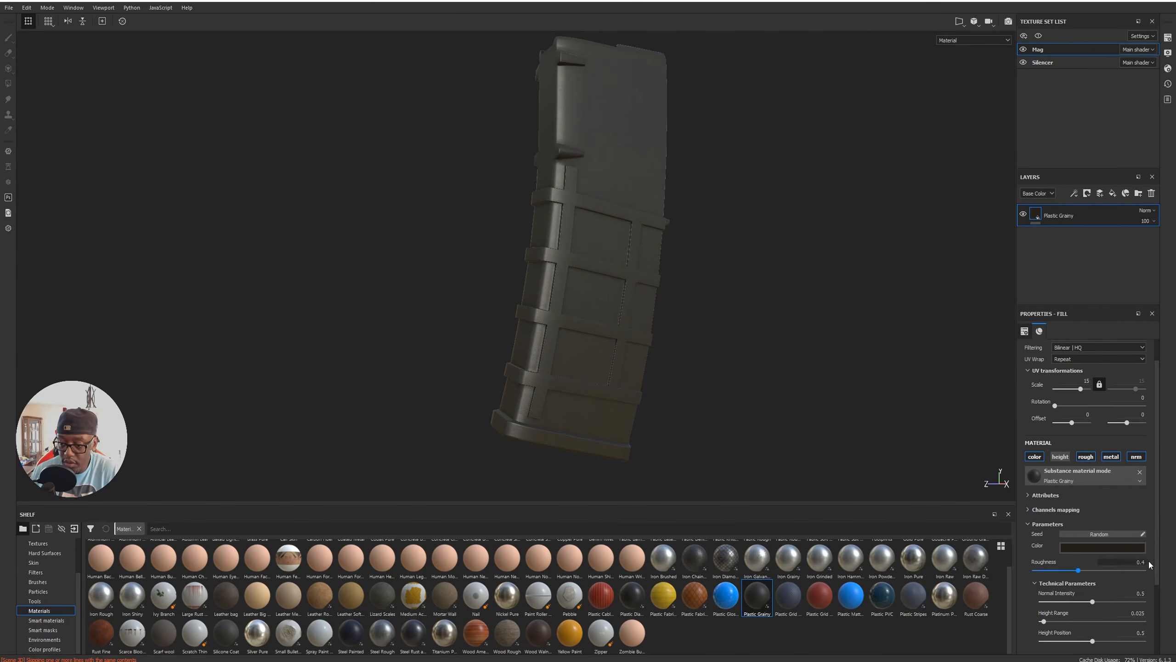
key("ctrl+z")
key("ctrl+z")
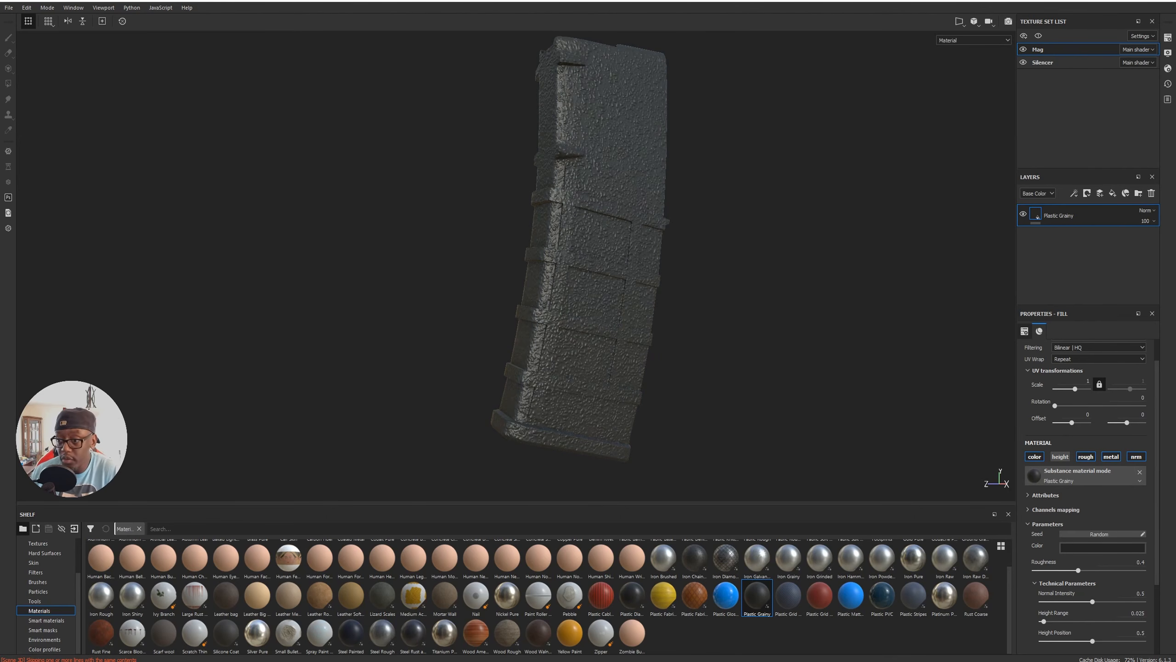
Replace the magazine's Plastic Grainy layer with a fresh fill layer of the same material.
left_click(1152, 194)
left_click_drag(756, 609, 1073, 210)
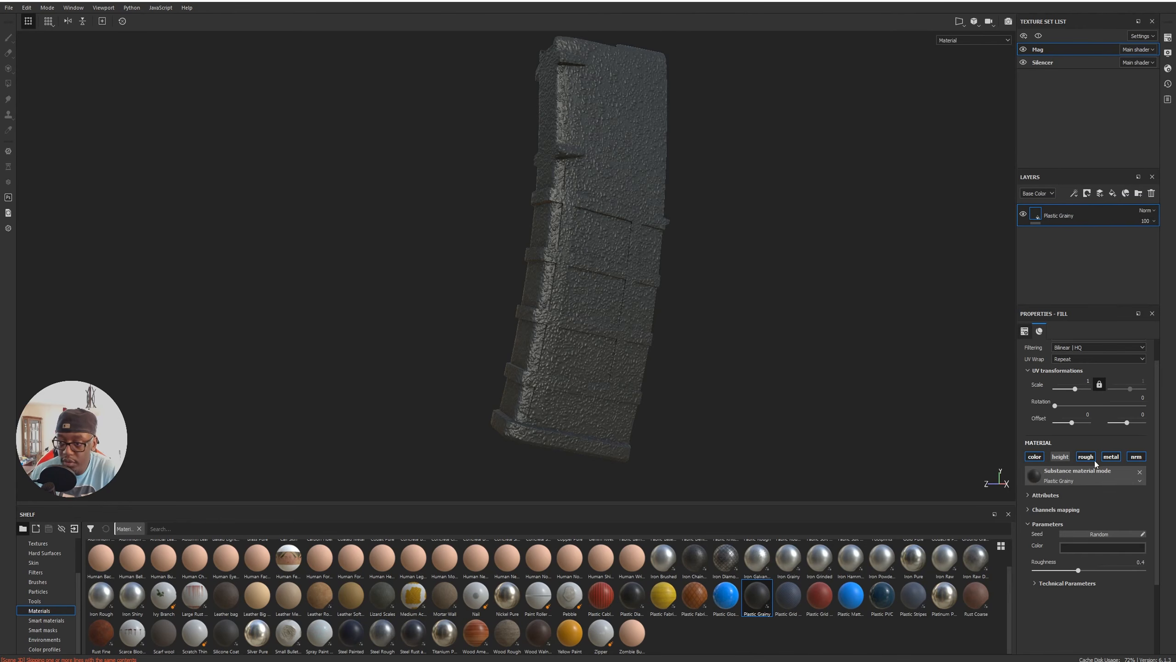
Set the UV scale of the magazine's fresh Plastic Grainy layer to 15.
key("BackSpace")
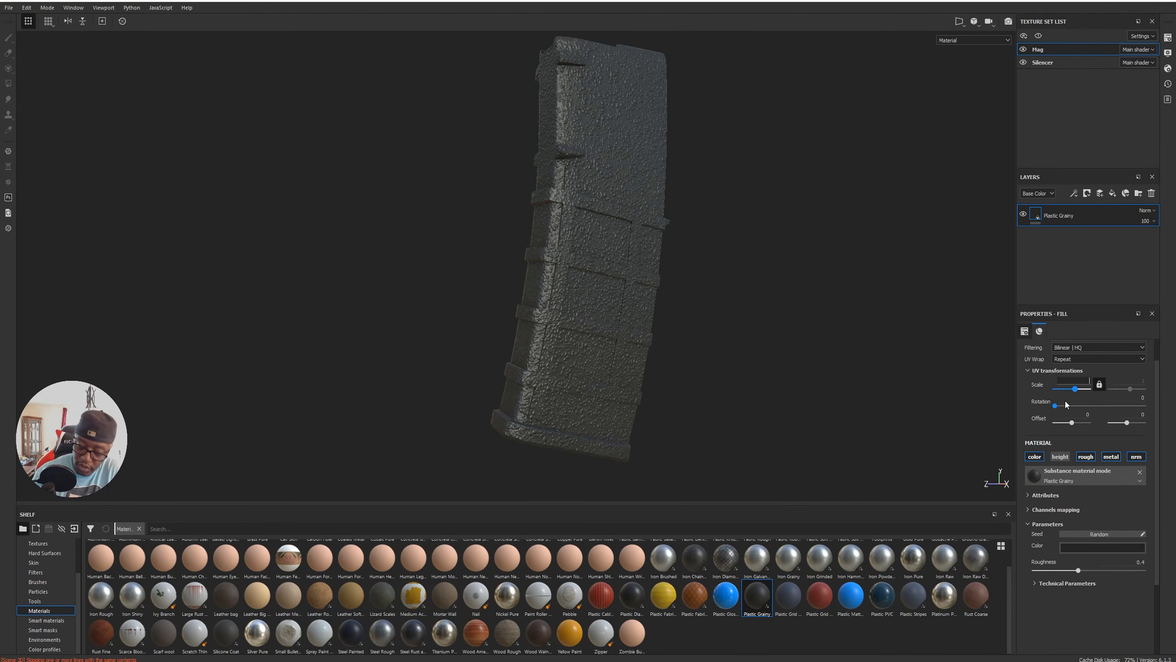
type("15")
key("Return")
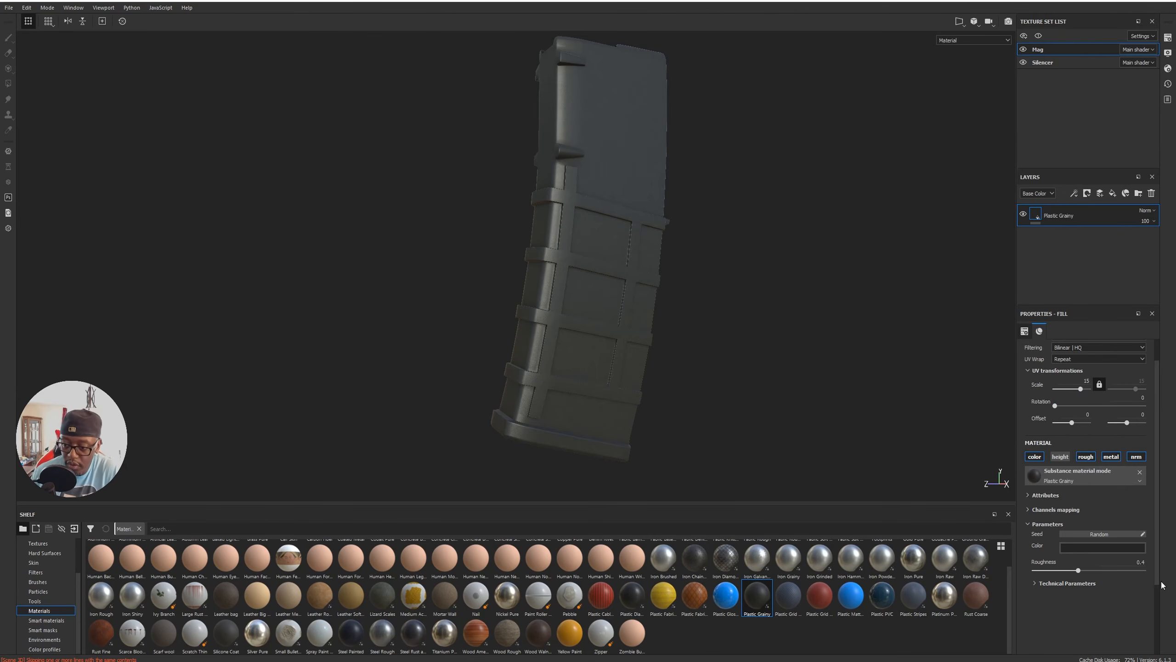
Set the Plastic Grainy layer's color to hue 0.11, saturation 0.3 and value 0.4.
left_click(1131, 548)
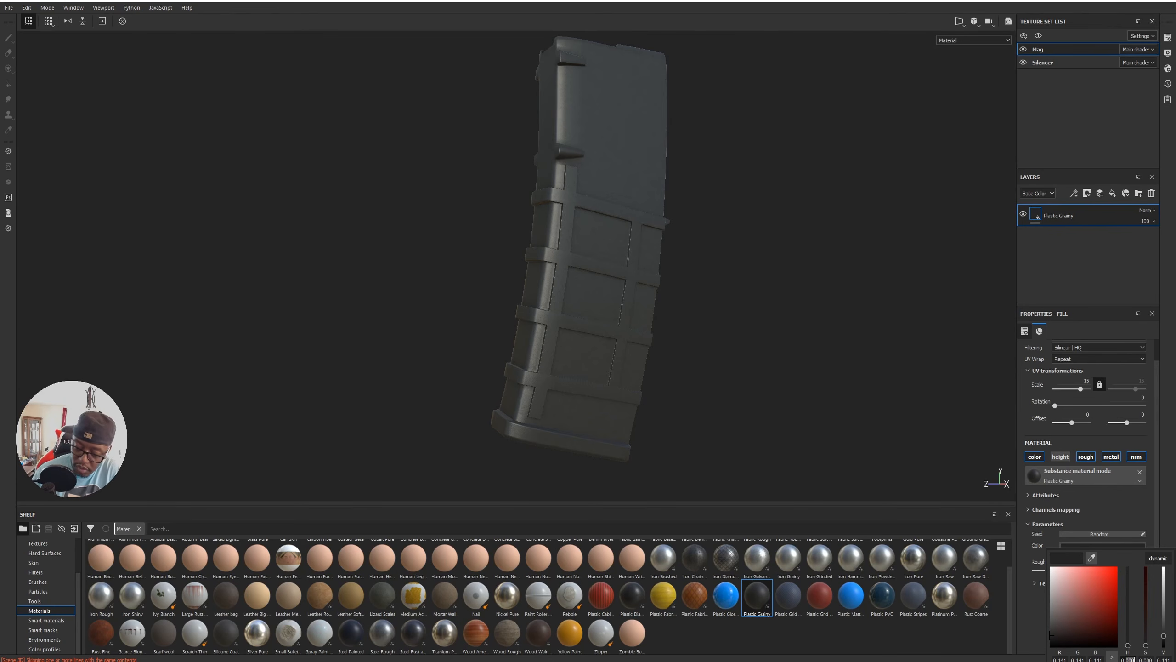
type("11")
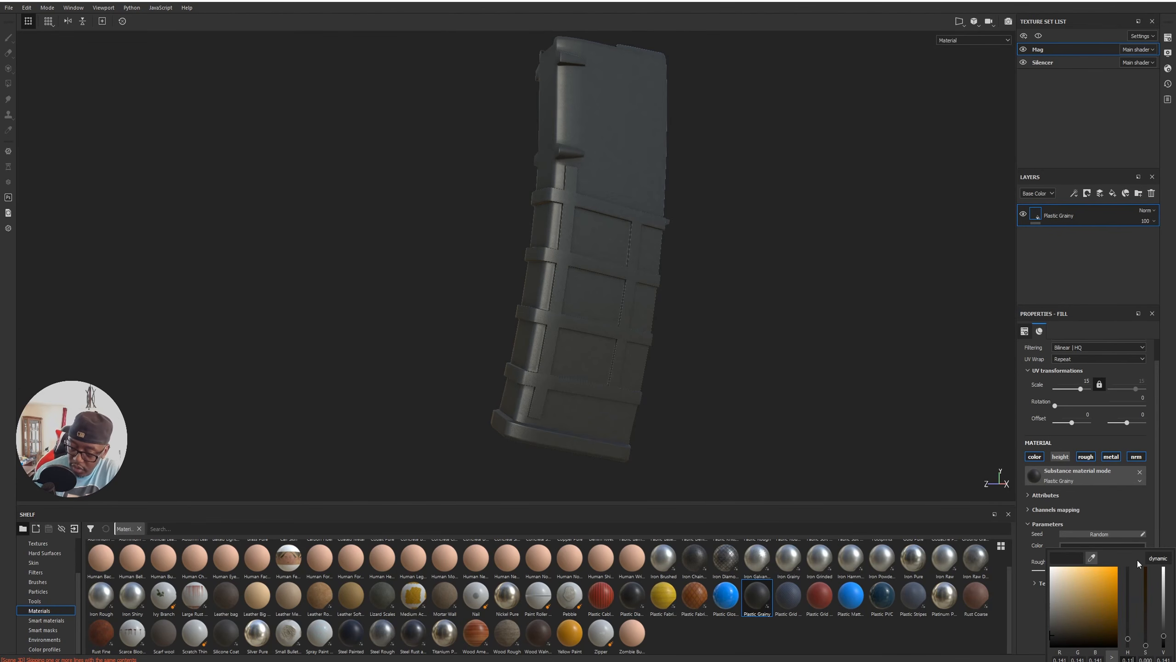
key("Tab")
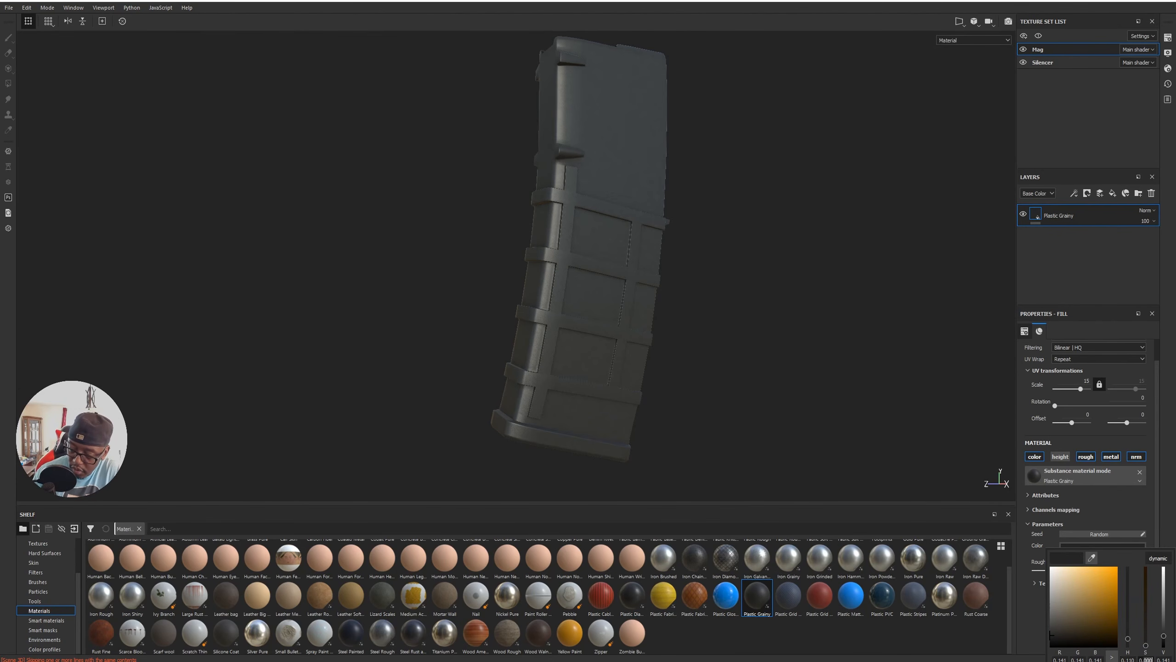
type("0.3")
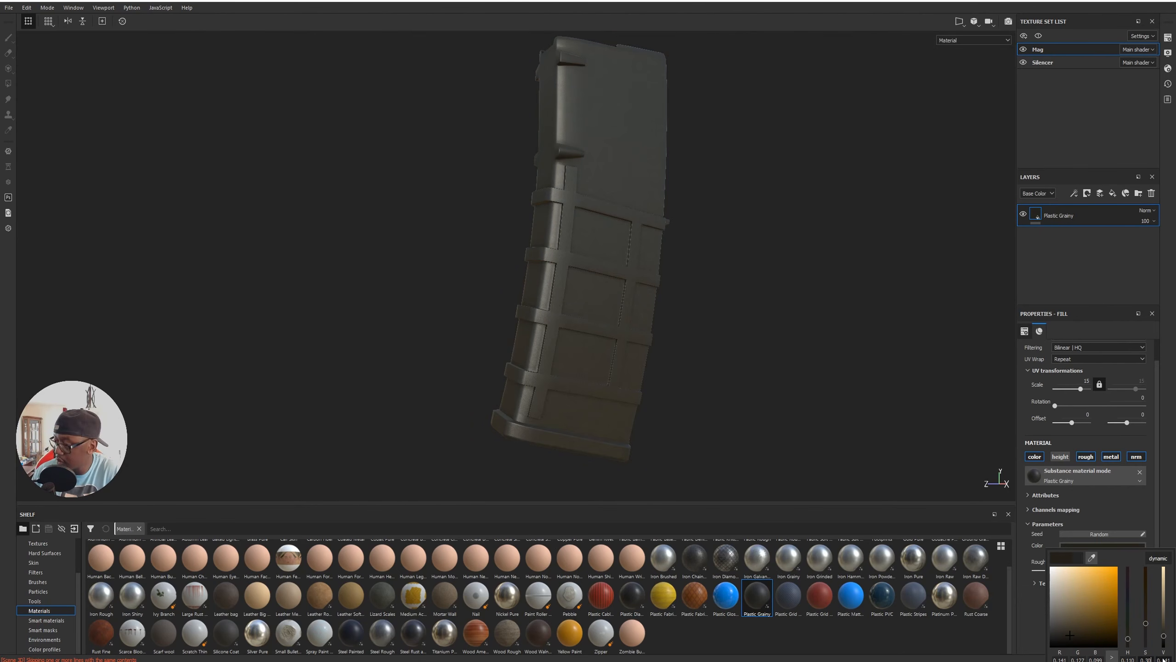
key("Tab")
type("0.4")
key("Return")
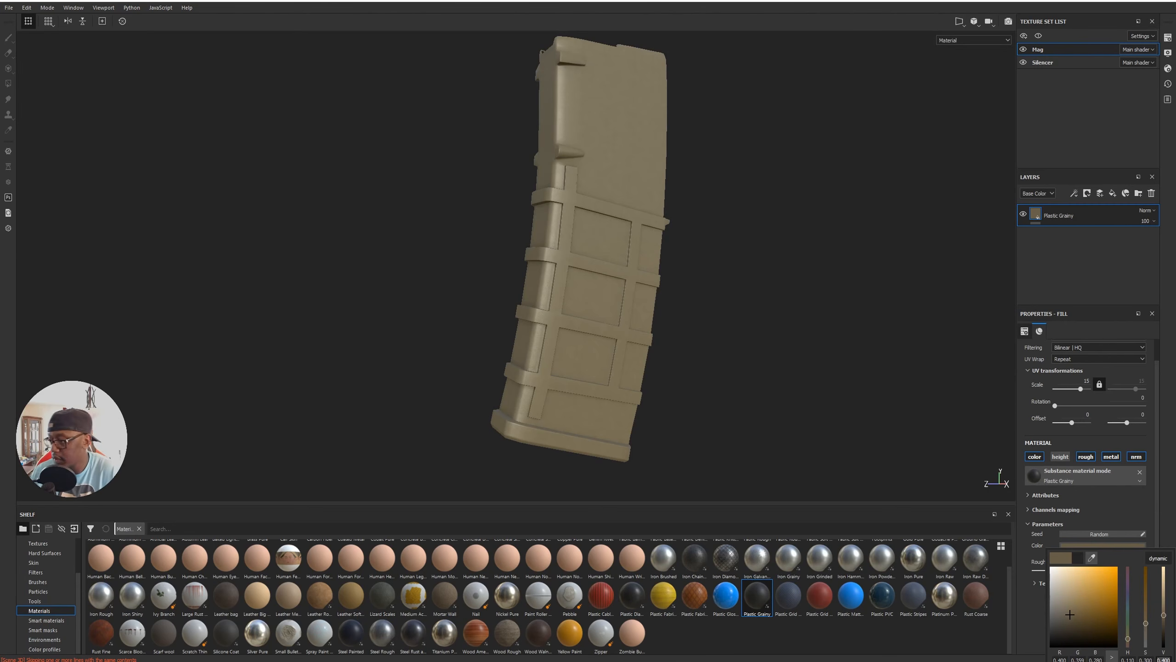
key("Escape")
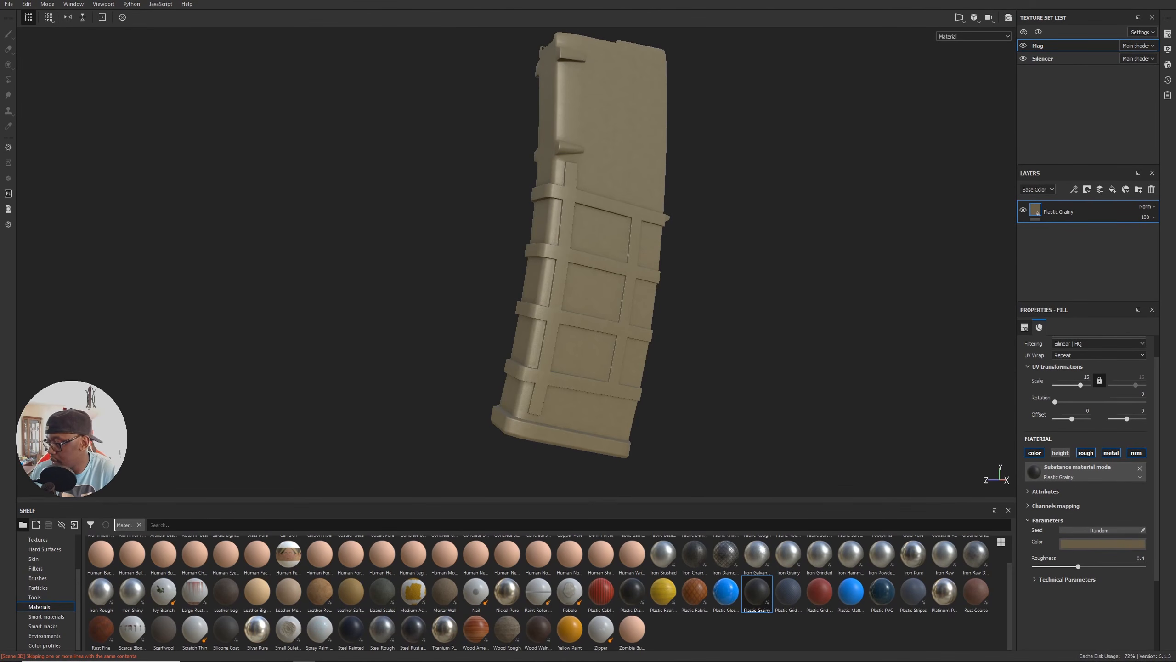
Adjust the Plastic Grainy layer's color to a saturation of about 0.37 and a value of about 0.41.
left_click_drag(546, 267, 714, 281, "alt")
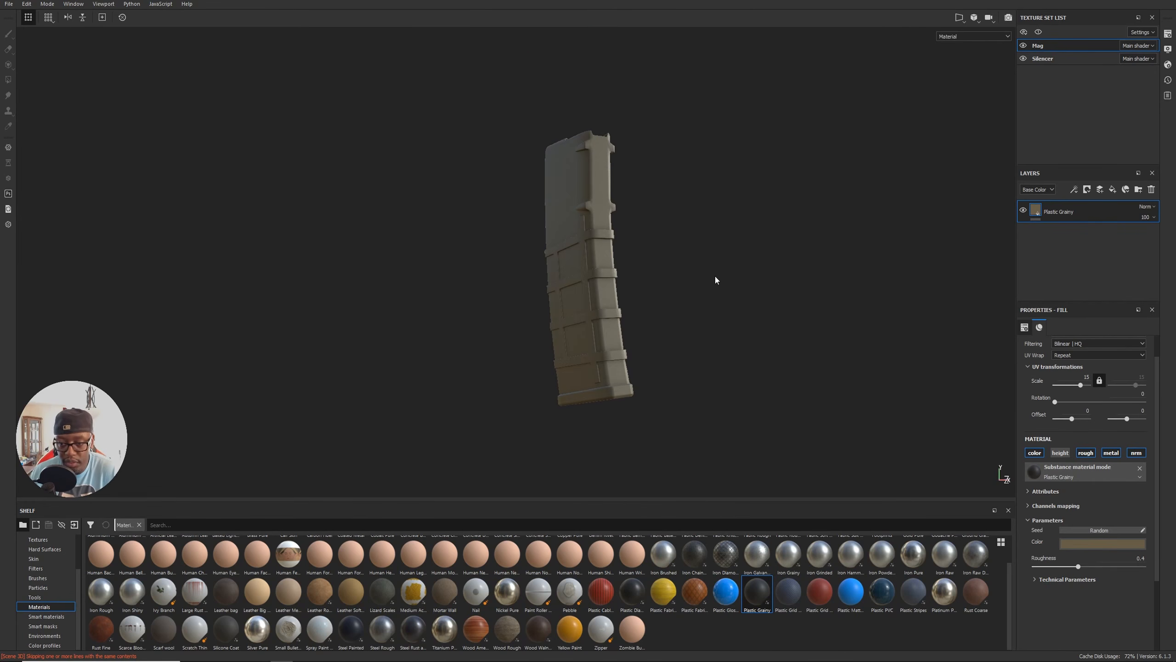
left_click(1100, 207)
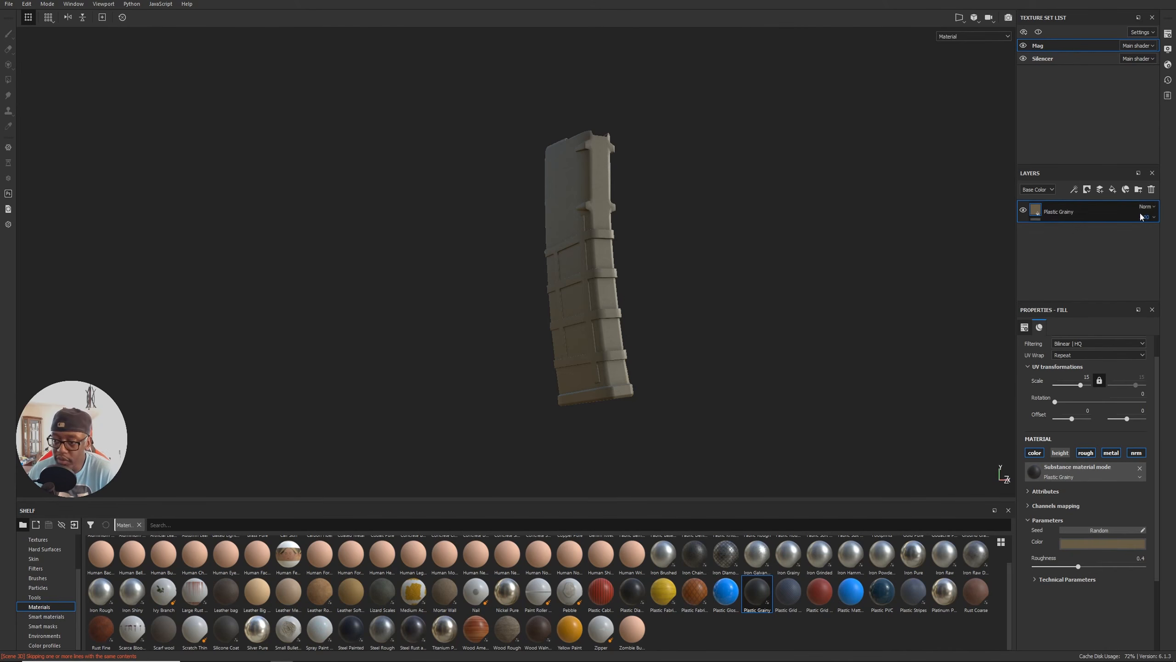
left_click_drag(732, 323, 435, 328, "alt")
right_click_drag(436, 329, 705, 316, "alt")
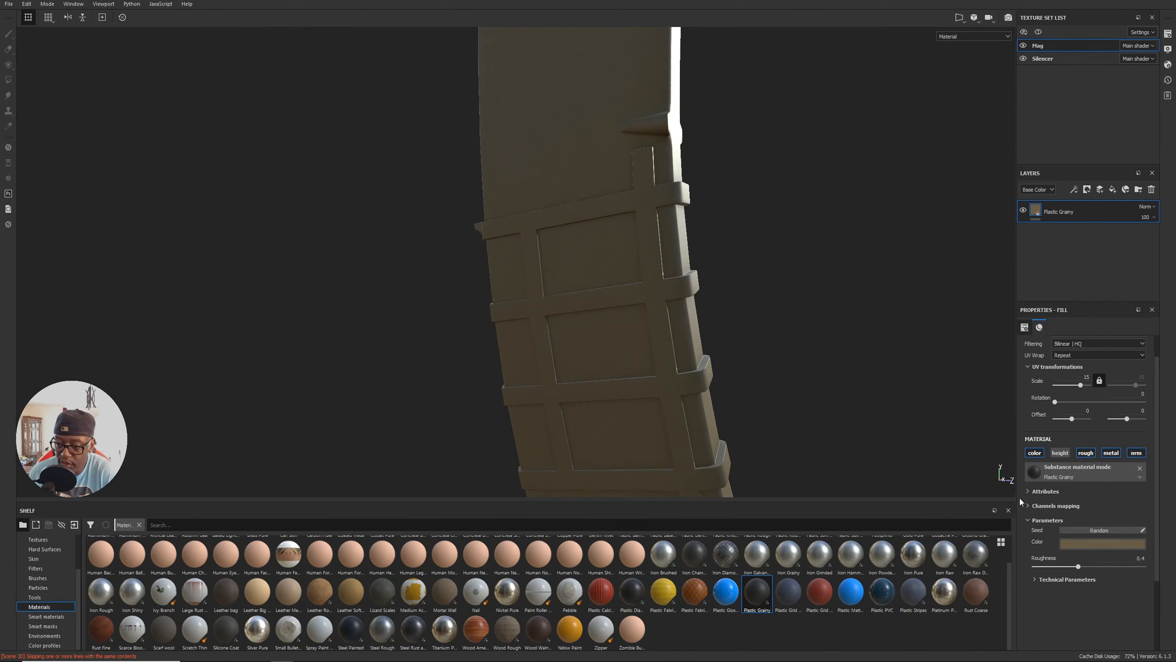
left_click(1097, 542)
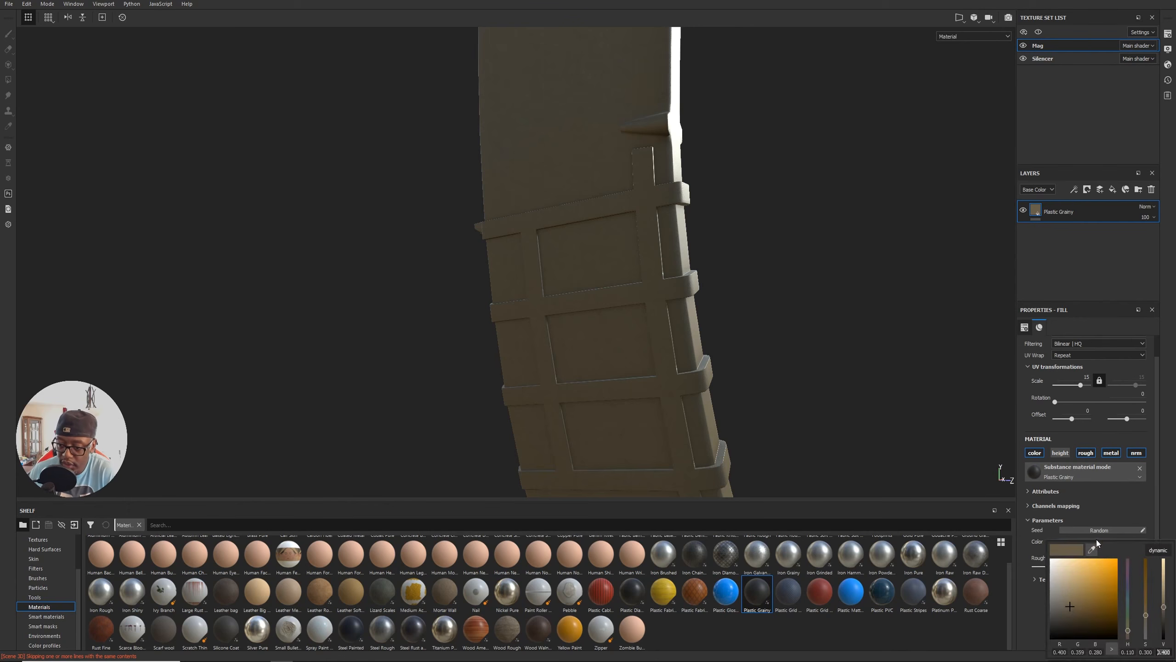
left_click_drag(1071, 608, 1075, 607)
middle_click_drag(873, 354, 865, 393, "alt")
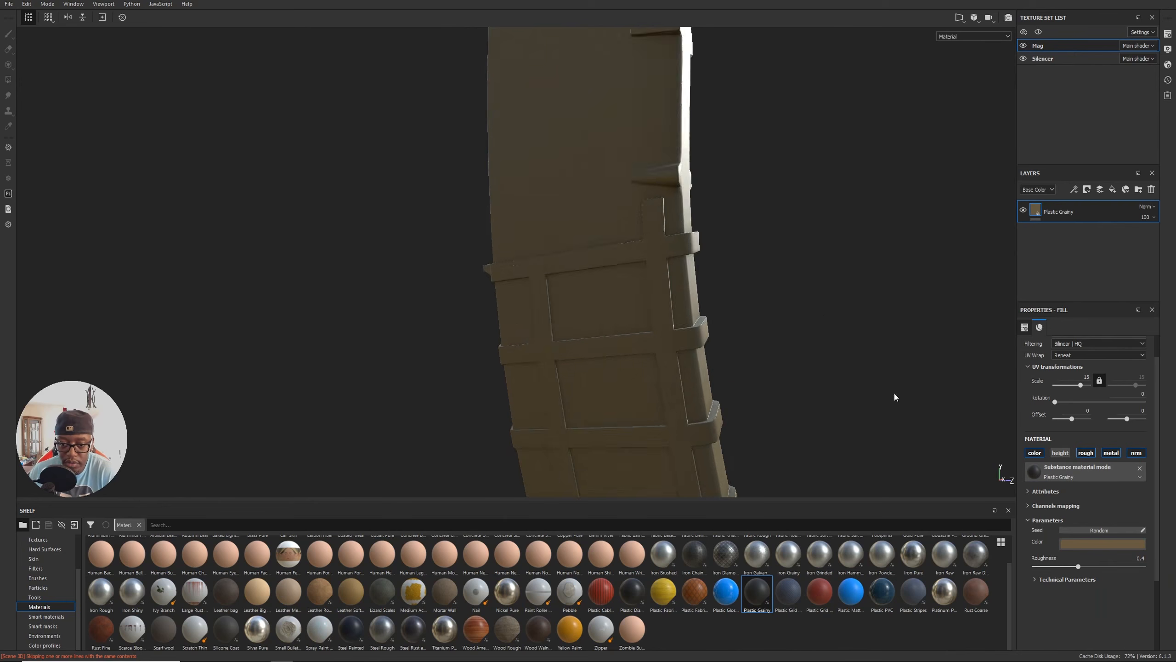
right_click_drag(865, 393, 562, 310, "alt")
left_click_drag(562, 310, 745, 333, "alt")
middle_click_drag(745, 333, 674, 313, "alt")
right_click_drag(673, 312, 936, 325, "alt")
left_click_drag(759, 278, 976, 263, "alt")
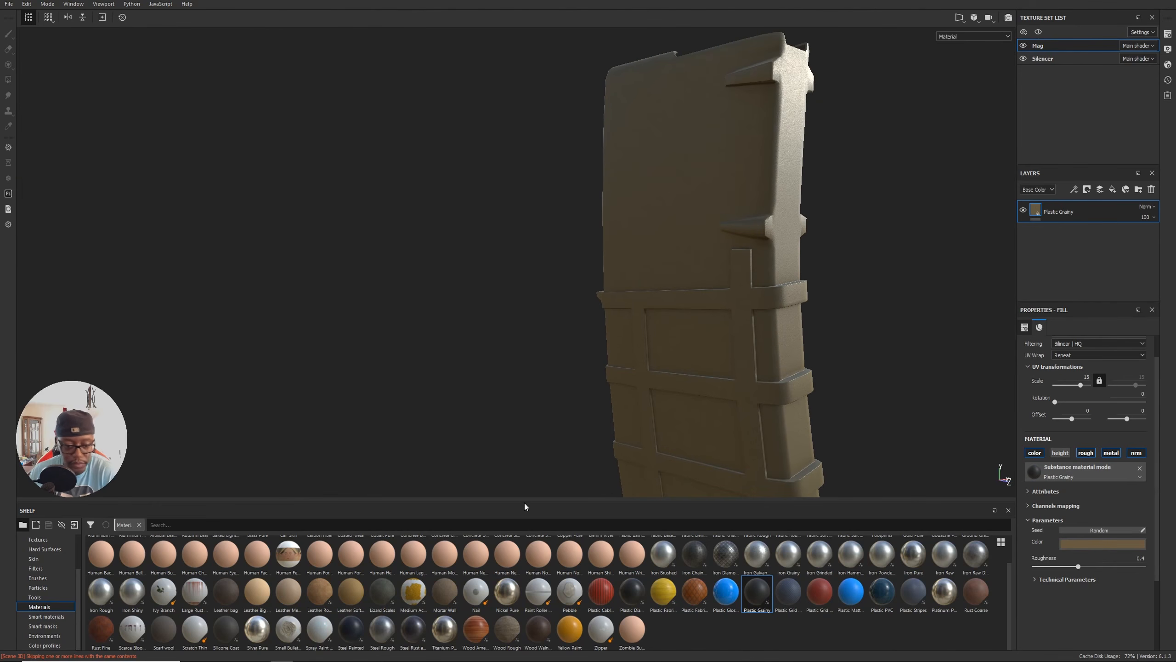
Switch to the browser, search images for "pmag gen M3", and view the tan magazine photo as a color reference.
mouse_move(259, 661)
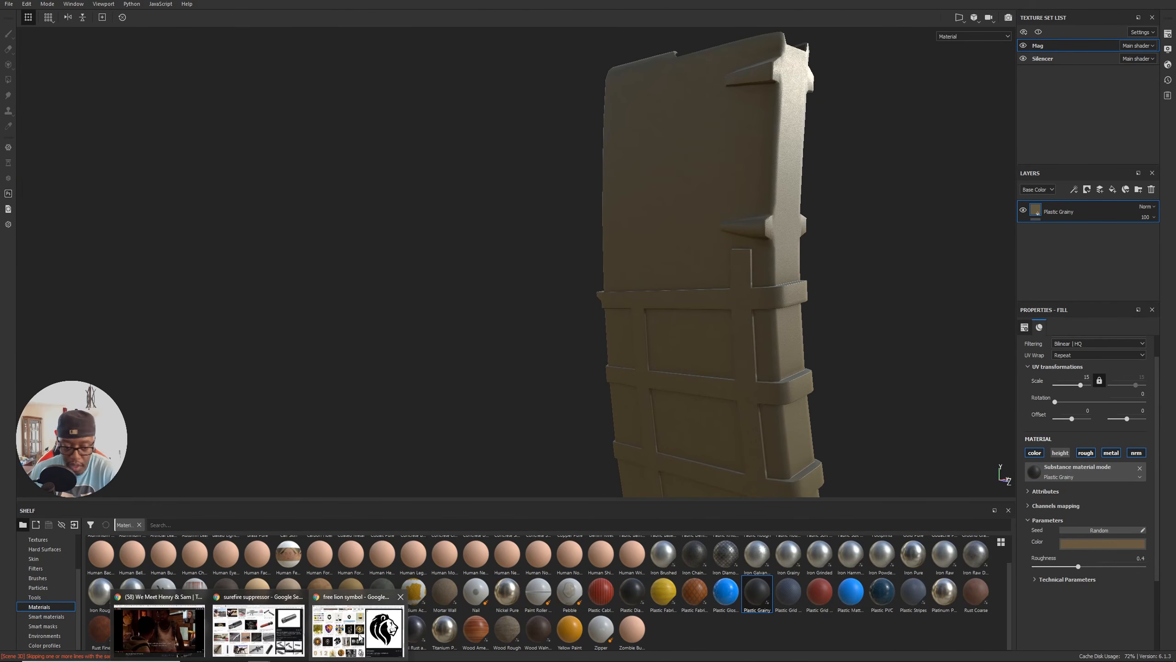
left_click(281, 645)
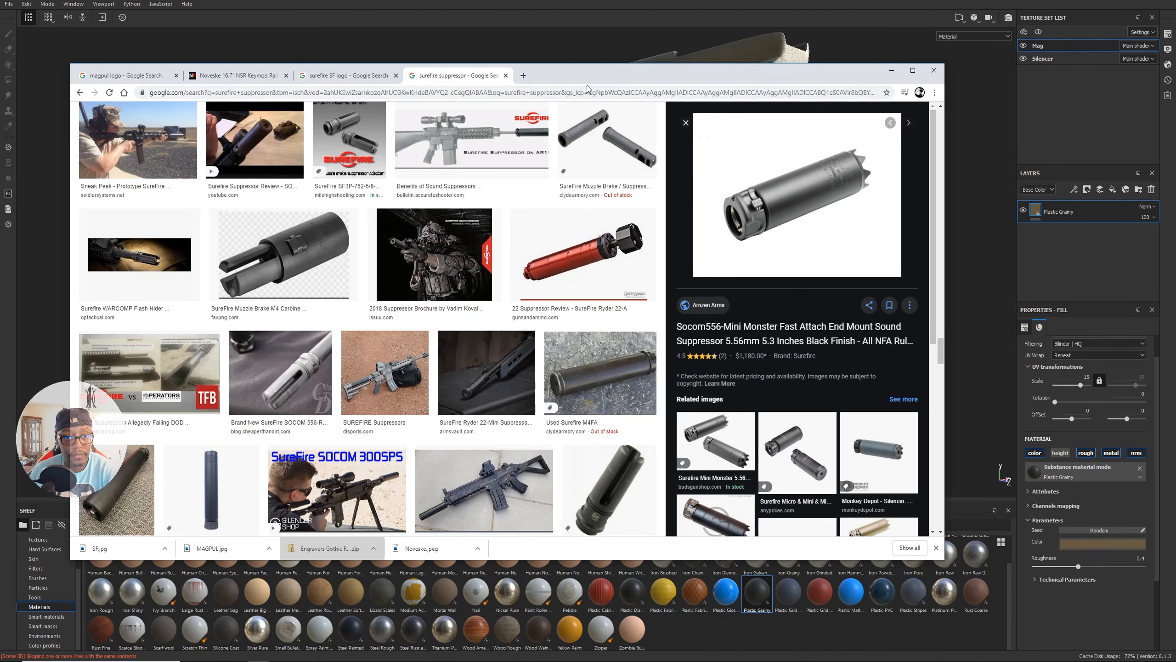
left_click(523, 75)
type("pmag gen M")
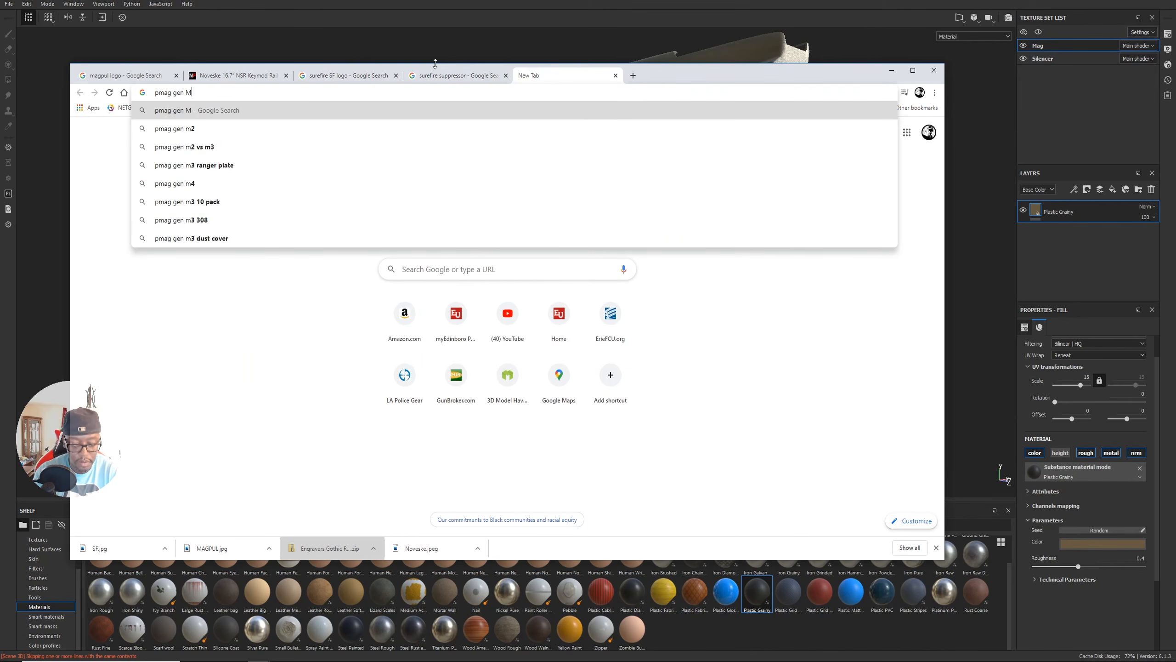
type("3")
key("Return")
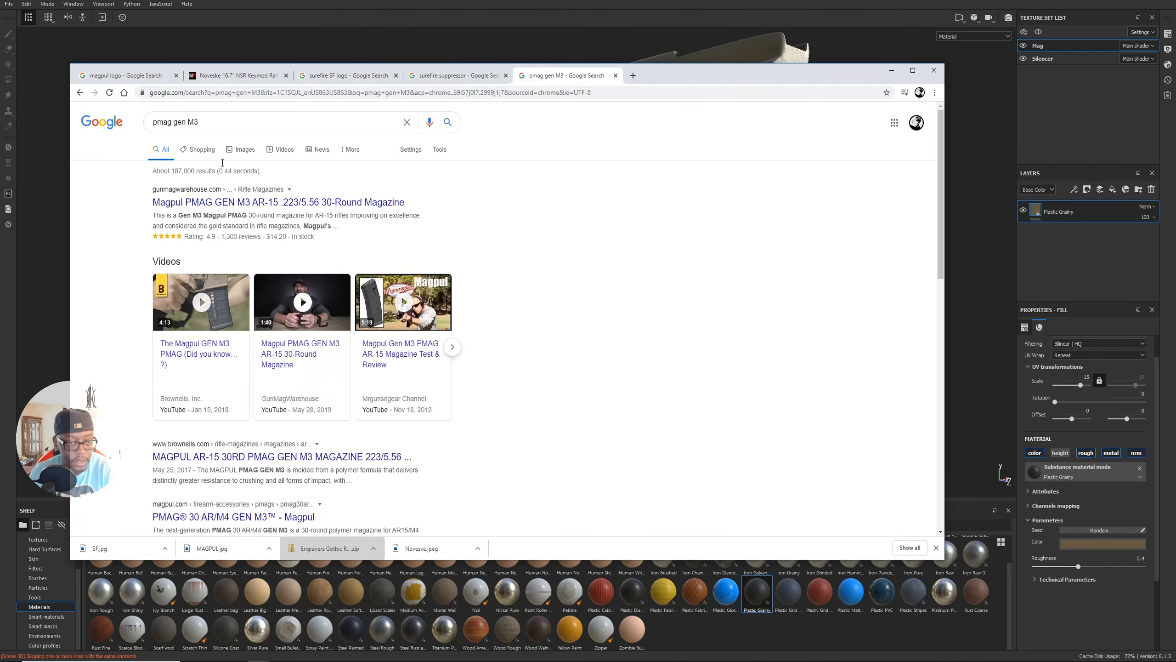
left_click(238, 150)
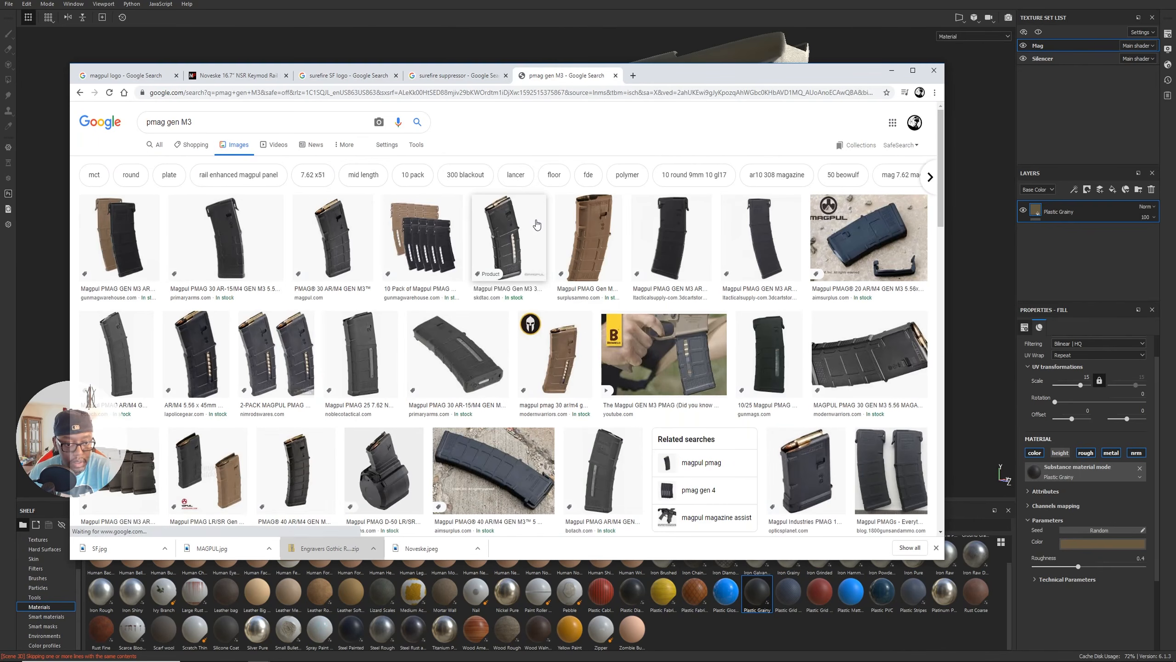
left_click(594, 240)
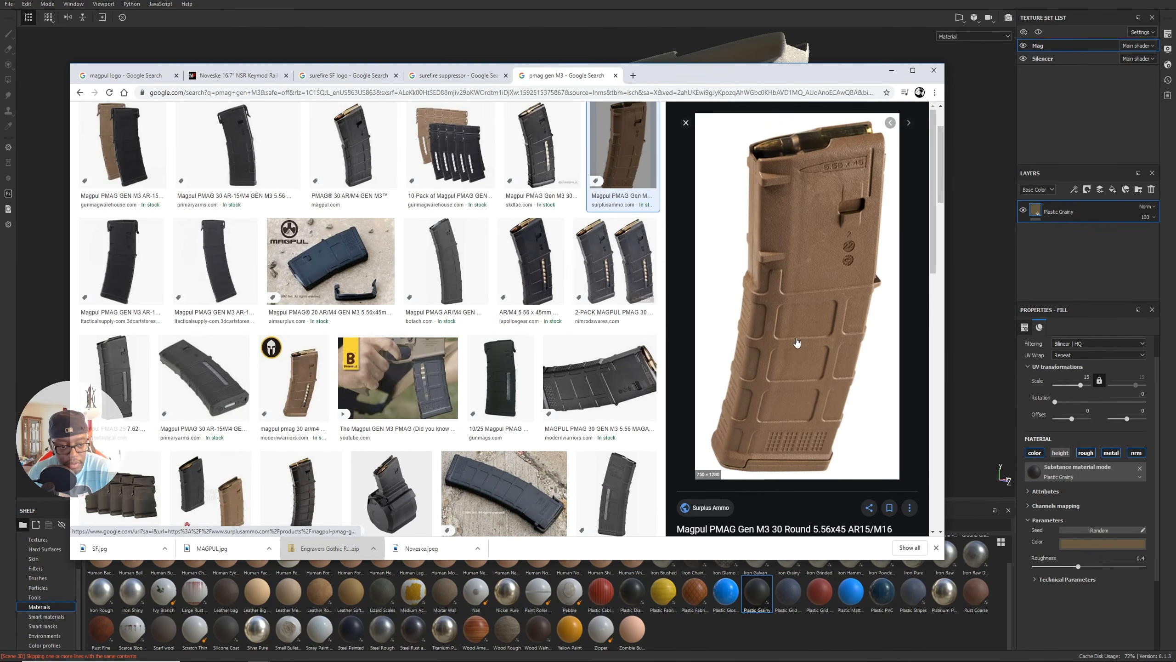
left_click(730, 7)
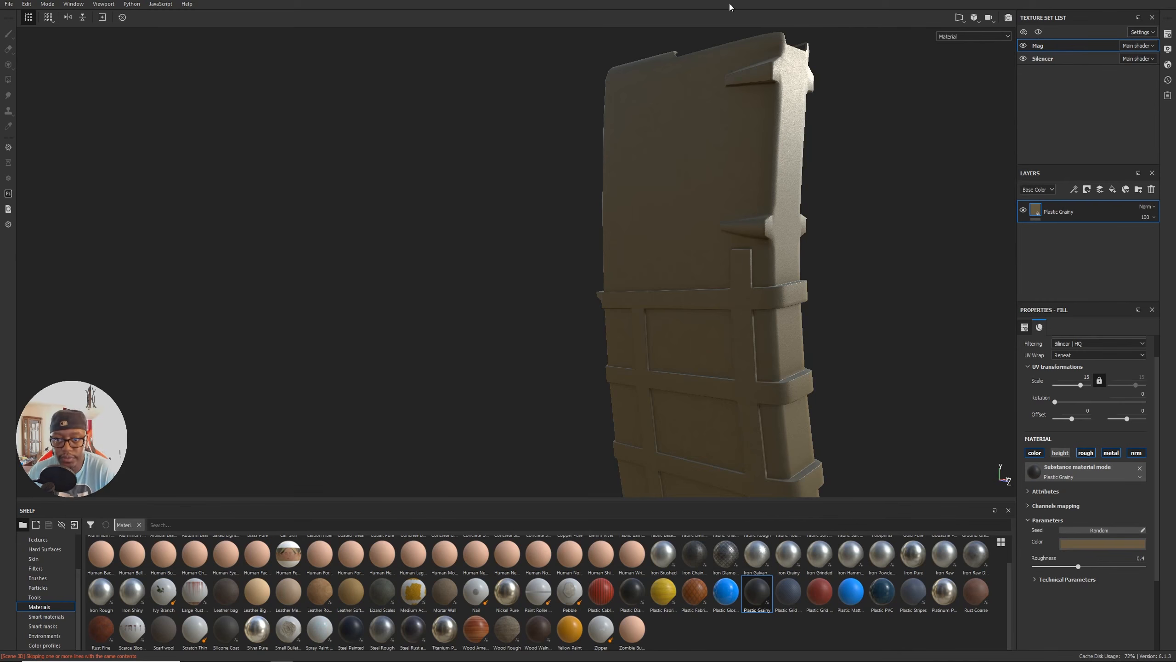
Adjust the Plastic Grainy layer's color to a saturation of about 0.5 and a value of about 0.43.
left_click(1114, 542)
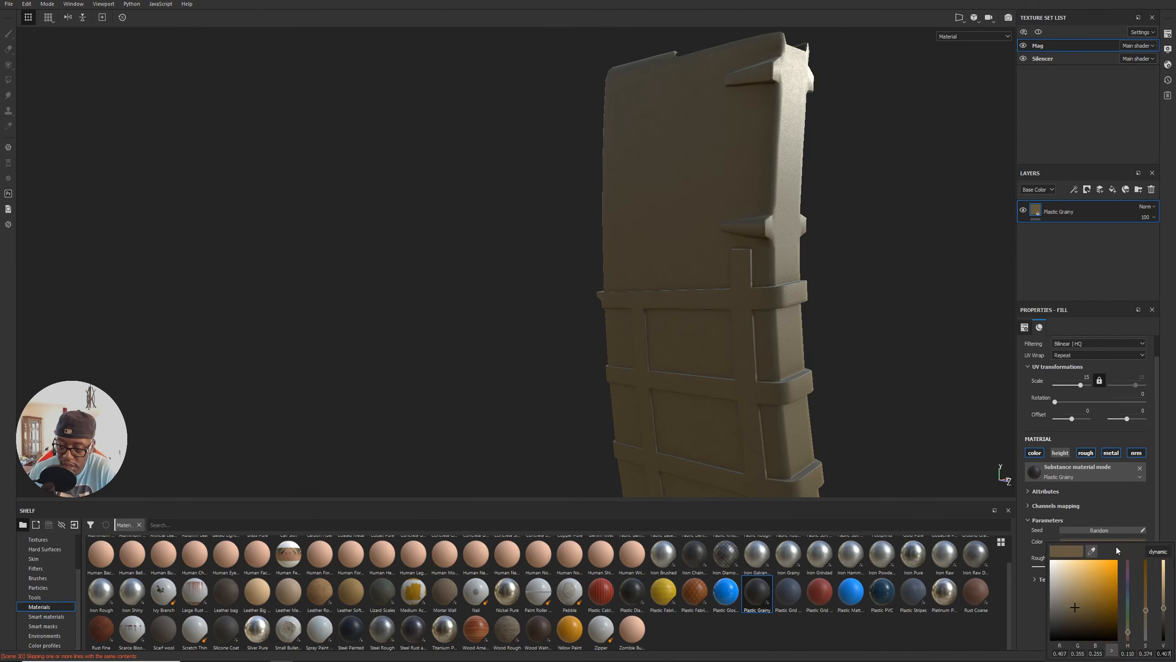
left_click_drag(1075, 608, 1086, 602)
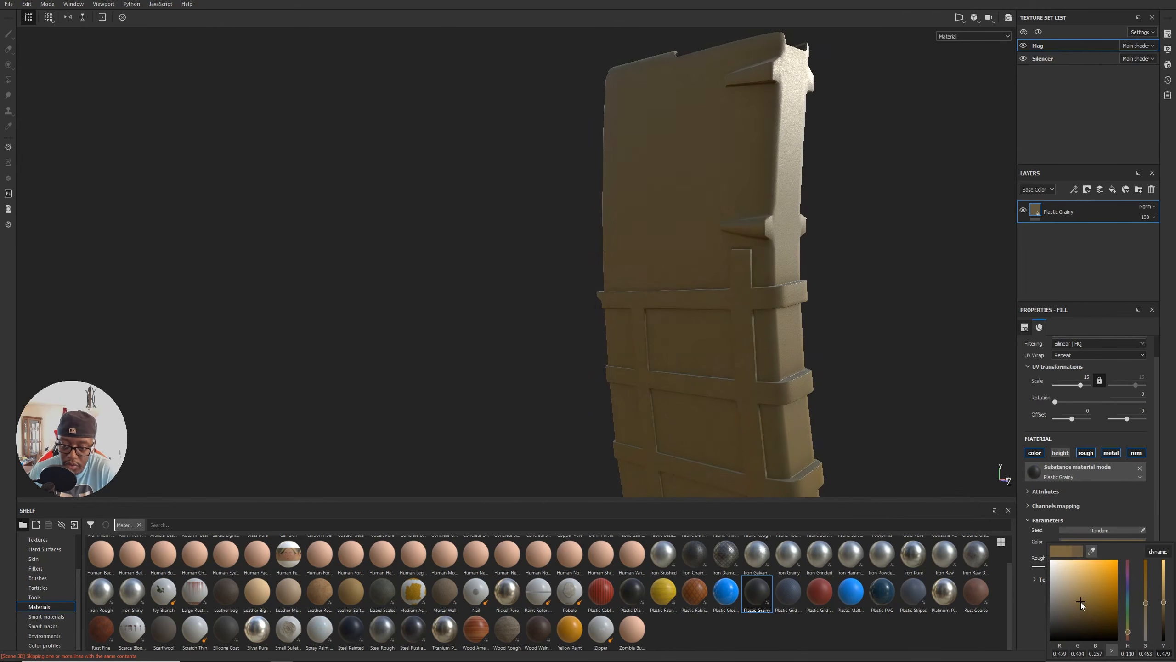
left_click_drag(1145, 598, 1167, 608)
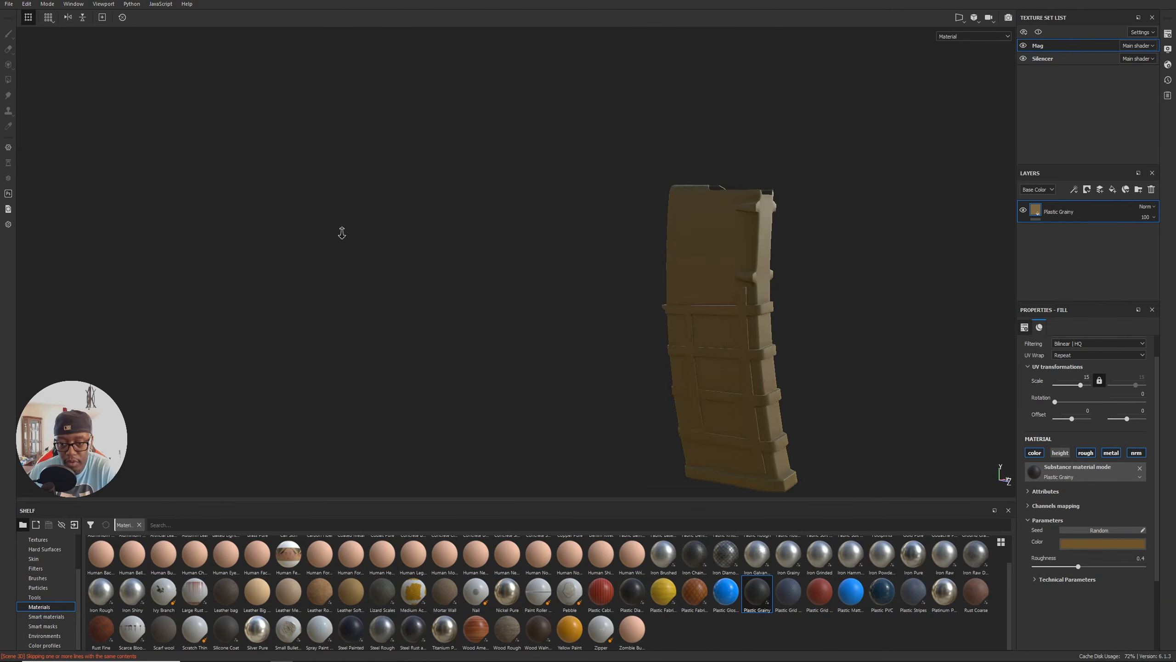
Undo the color and UV scale changes on the Plastic Grainy layer, and redo them.
key("ctrl")
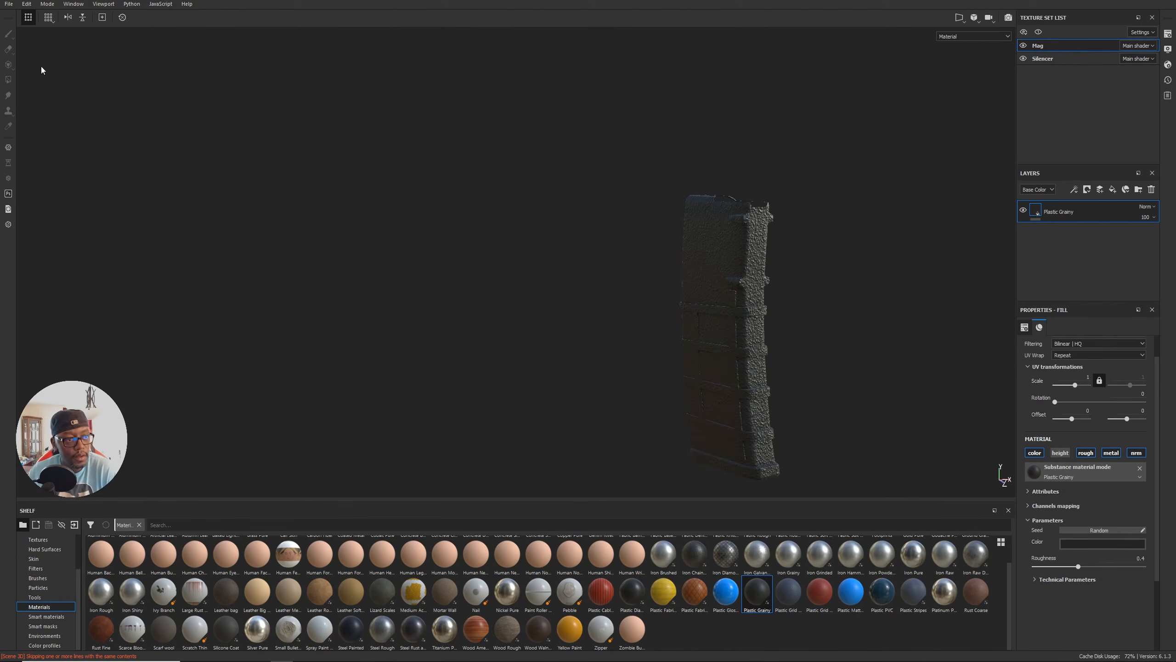
left_click(26, 3)
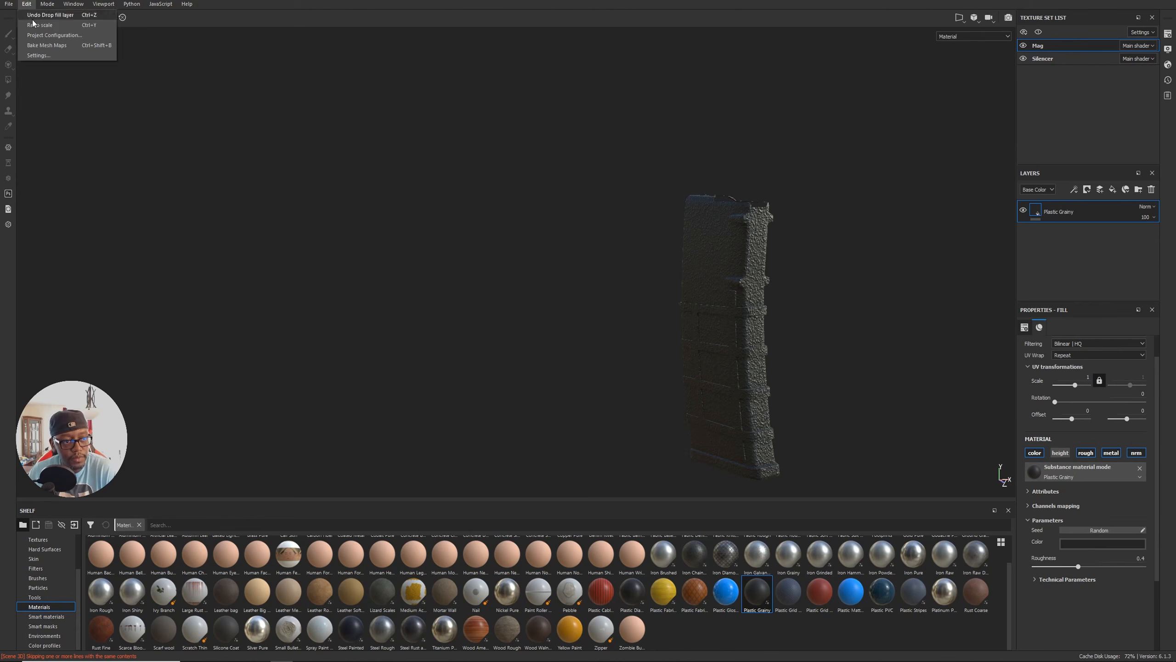
left_click(35, 25)
key("ctrl+y")
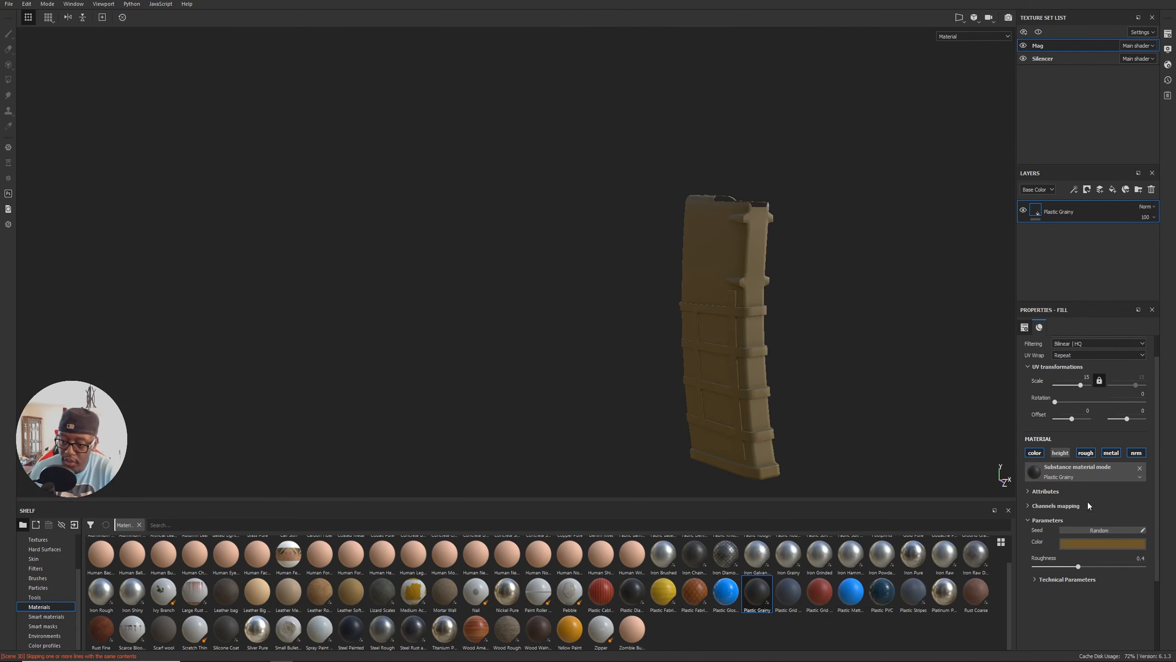
Fine-tune the Plastic Grainy layer's color to a saturation and value of about 0.42 each.
left_click(1107, 543)
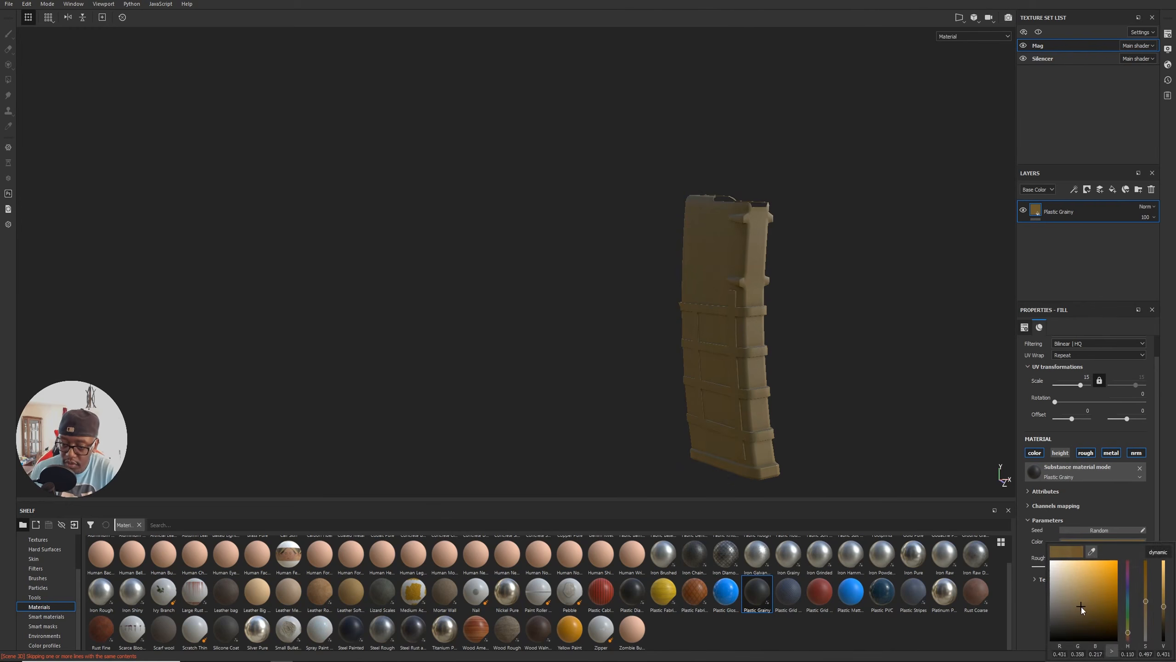
left_click_drag(658, 301, 669, 302, "alt")
left_click(1092, 543)
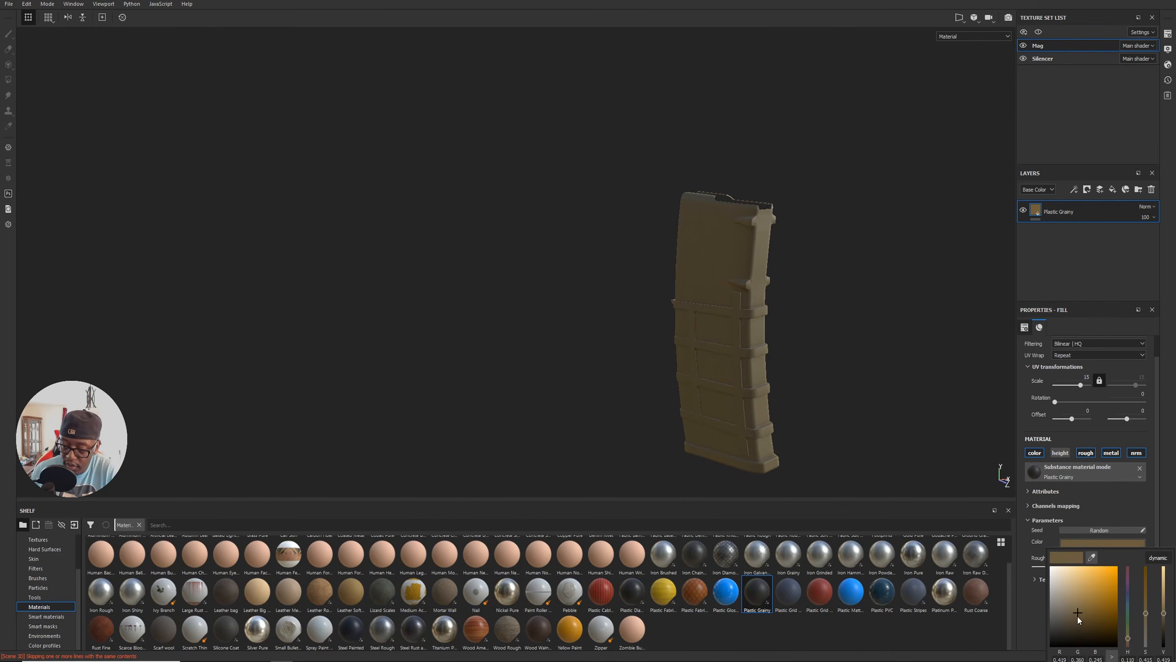
left_click_drag(544, 329, 43, 279, "alt")
middle_click_drag(757, 273, 649, 297, "alt")
left_click_drag(649, 297, 687, 310, "alt")
middle_click_drag(741, 356, 674, 242, "alt")
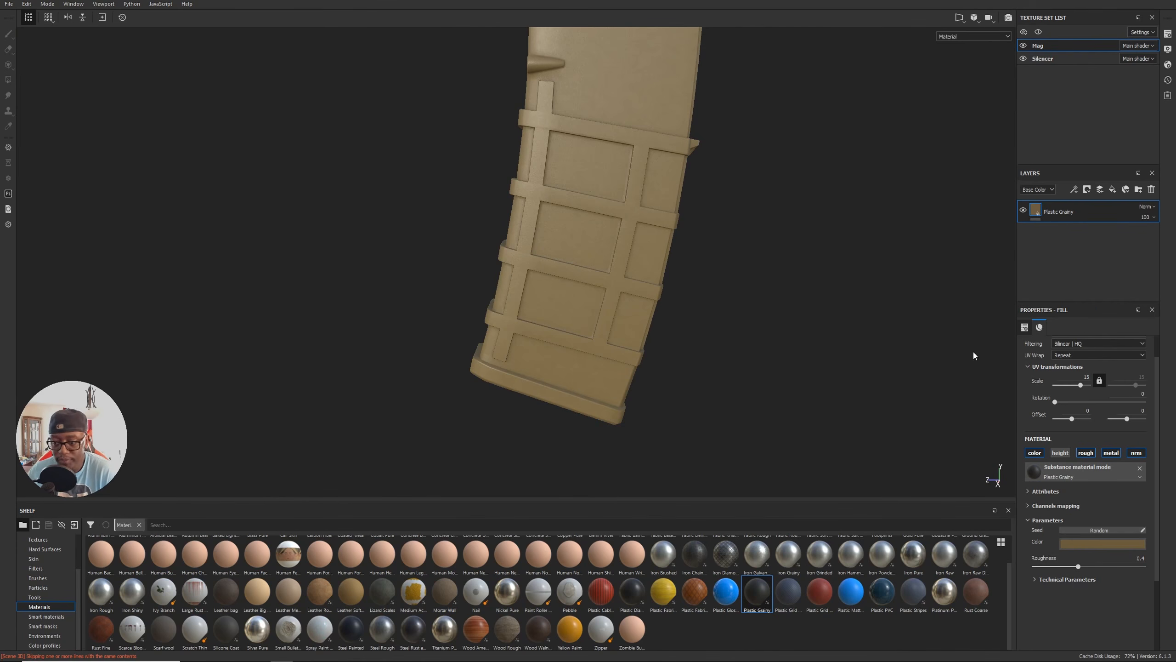
left_click_drag(617, 296, 822, 296, "alt")
middle_click_drag(822, 297, 894, 348, "alt")
left_click_drag(894, 347, 813, 396, "alt")
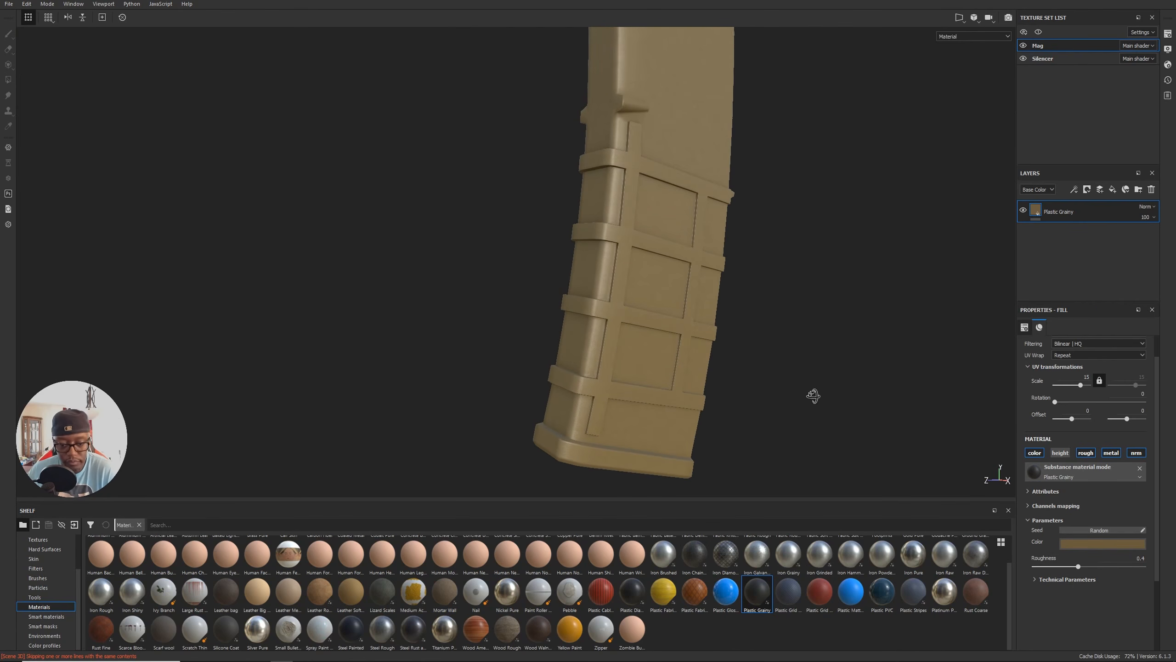
Switch to the browser and open the black PMAG AR/M4 30 Gen M3 photo from the image results for reference.
mouse_move(259, 661)
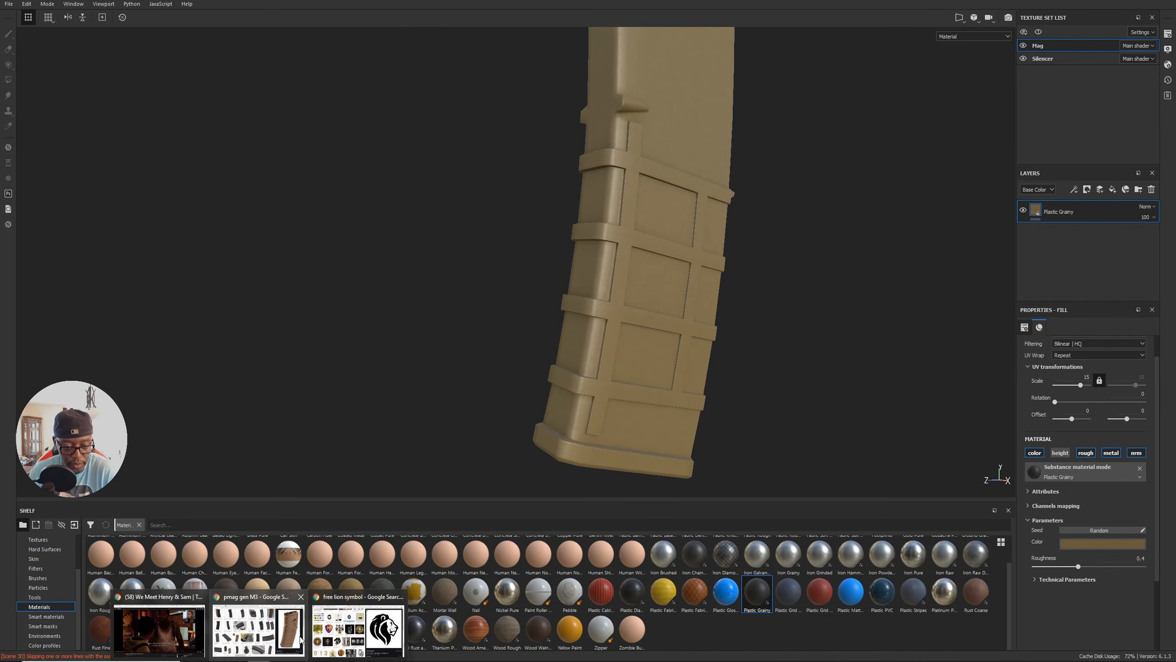
left_click(258, 625)
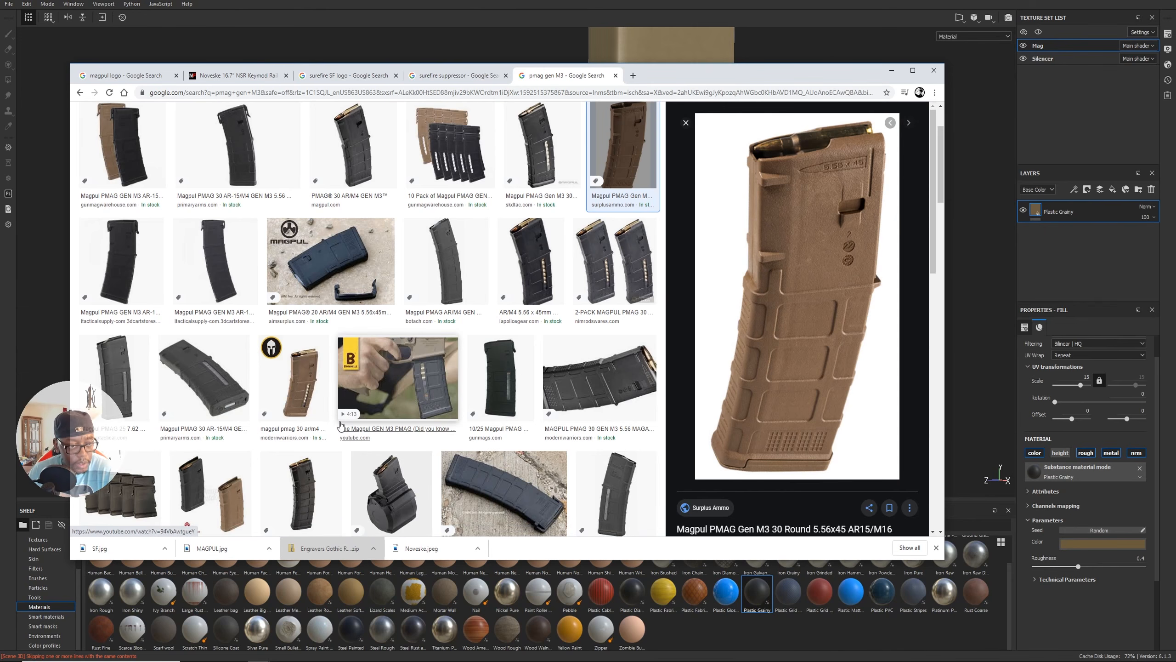
scroll(580, 421, "down", 6)
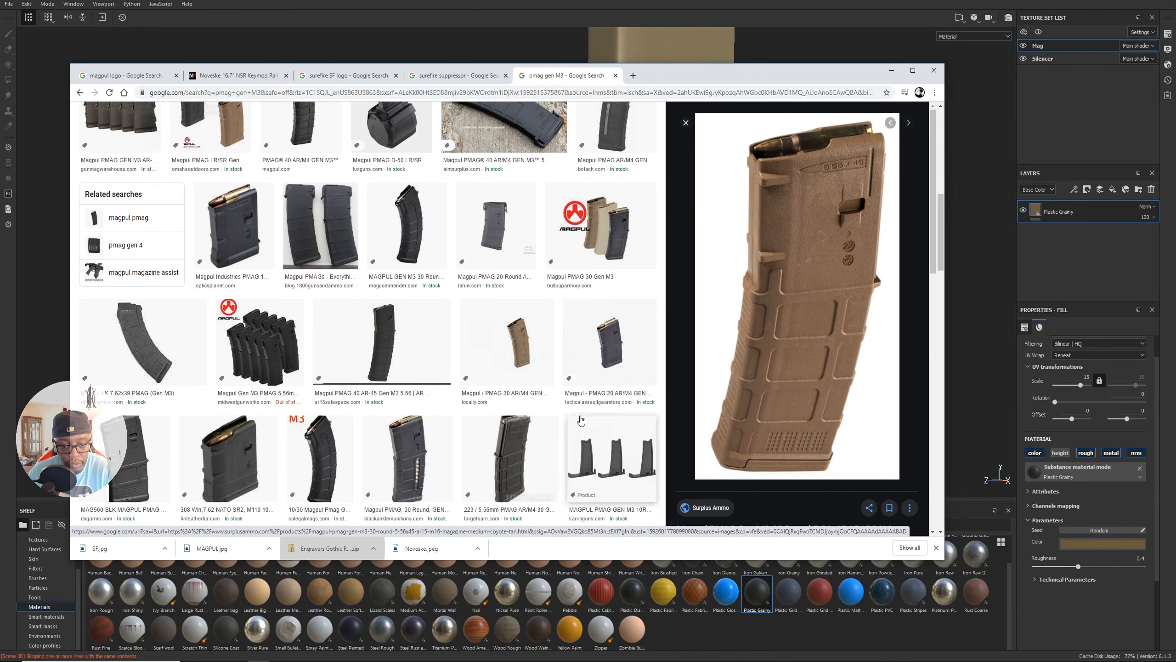
left_click(517, 441)
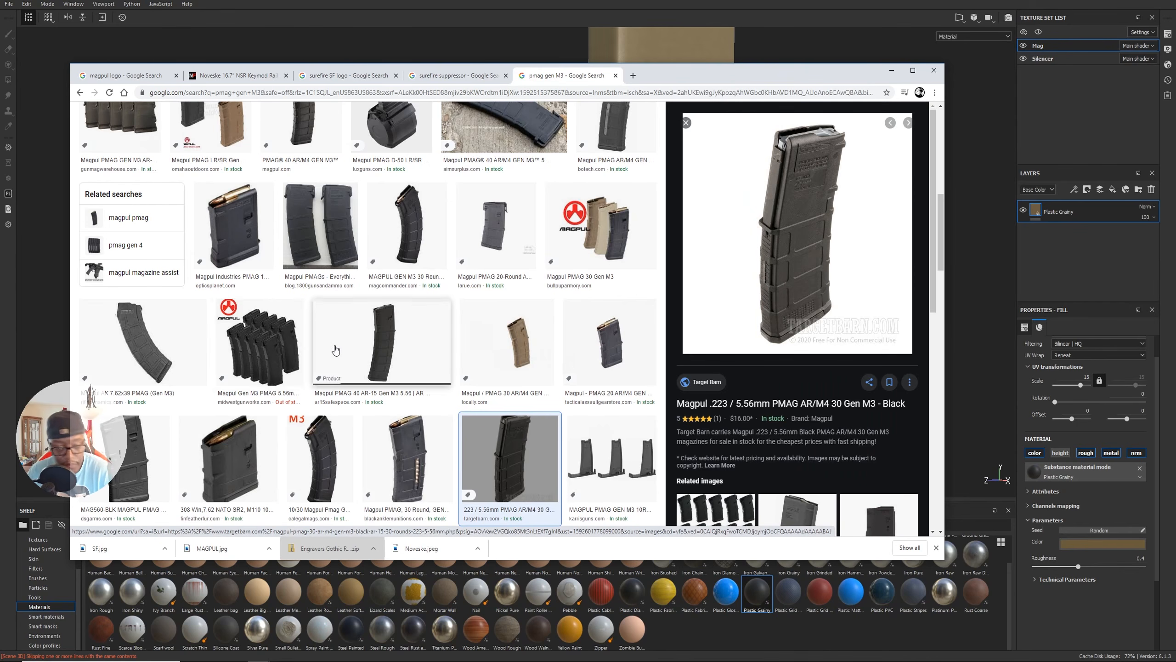
Compare the open PMAG reference results with the magazine model in Substance Painter, viewing the model from its narrow side.
scroll(333, 350, "down", 3)
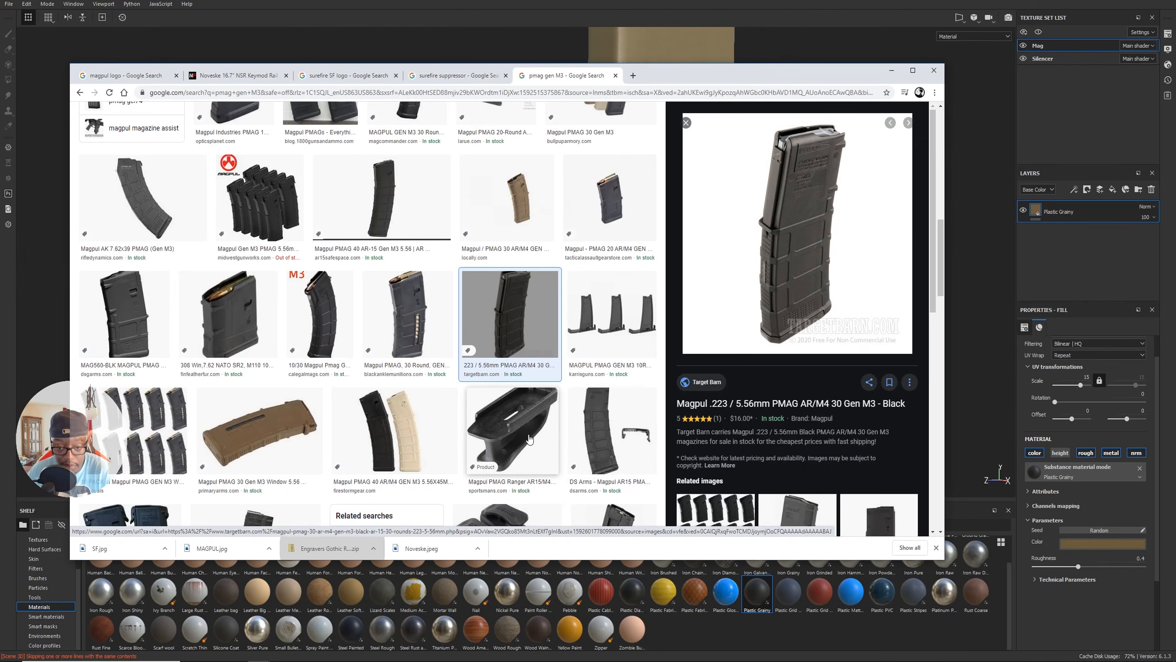
scroll(538, 438, "down", 3)
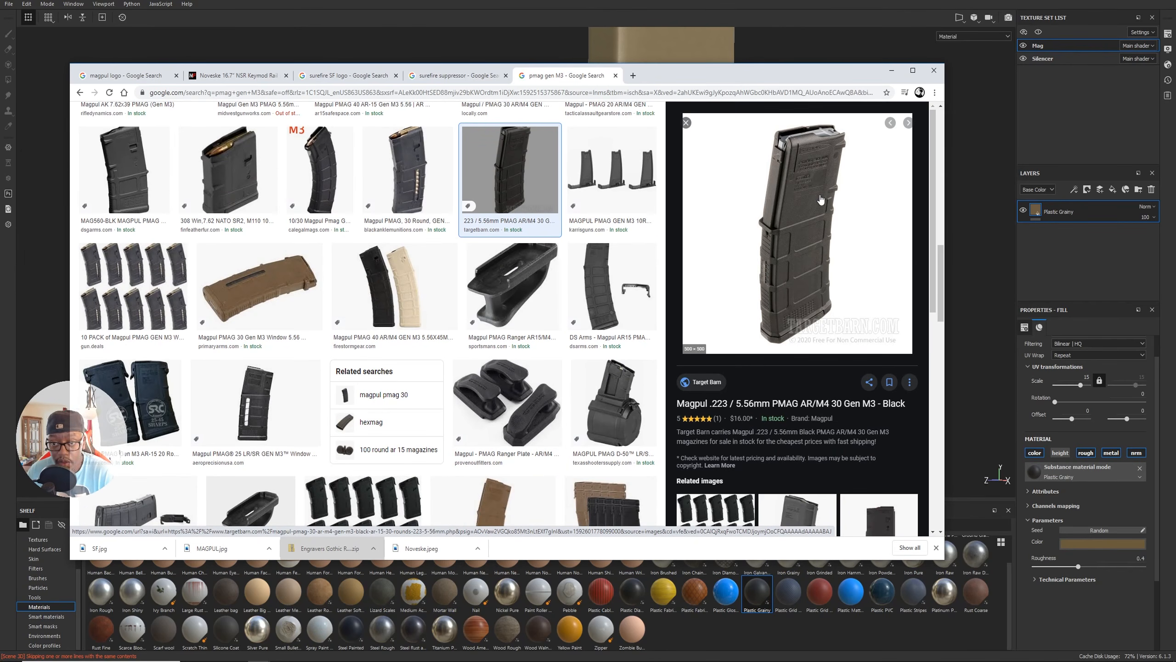
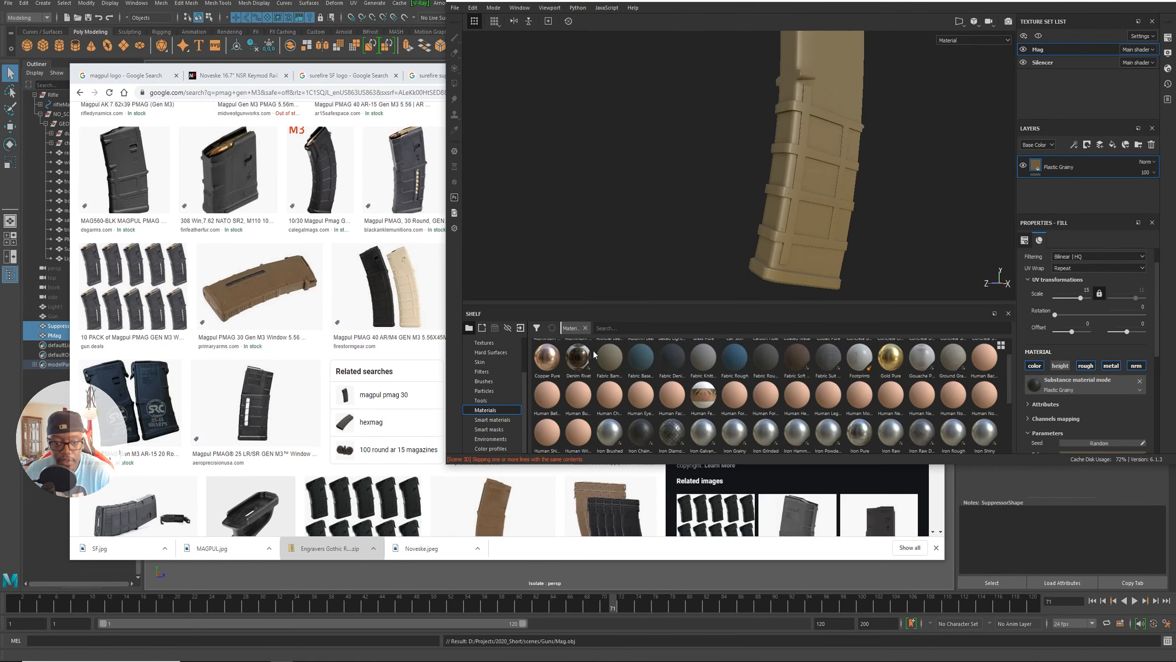
left_click(1148, 4)
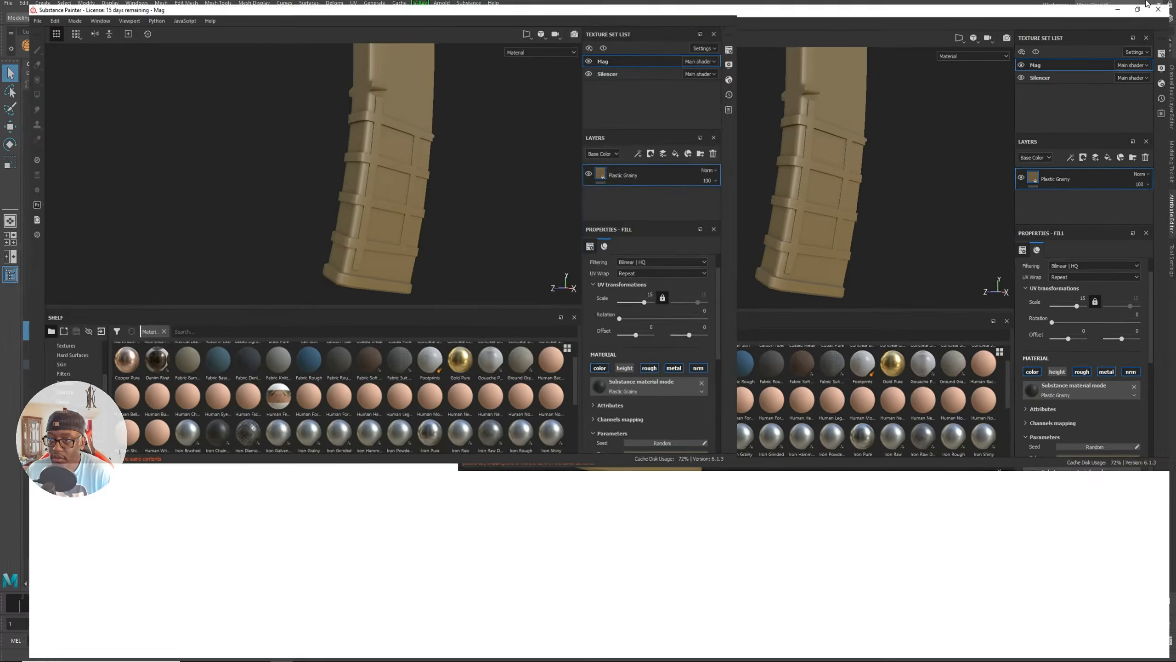
mouse_move(806, 294)
left_mouse_down("alt")
mouse_move(365, 294)
mouse_move(804, 325)
mouse_move(579, 334)
mouse_move(686, 315)
left_mouse_up("alt")
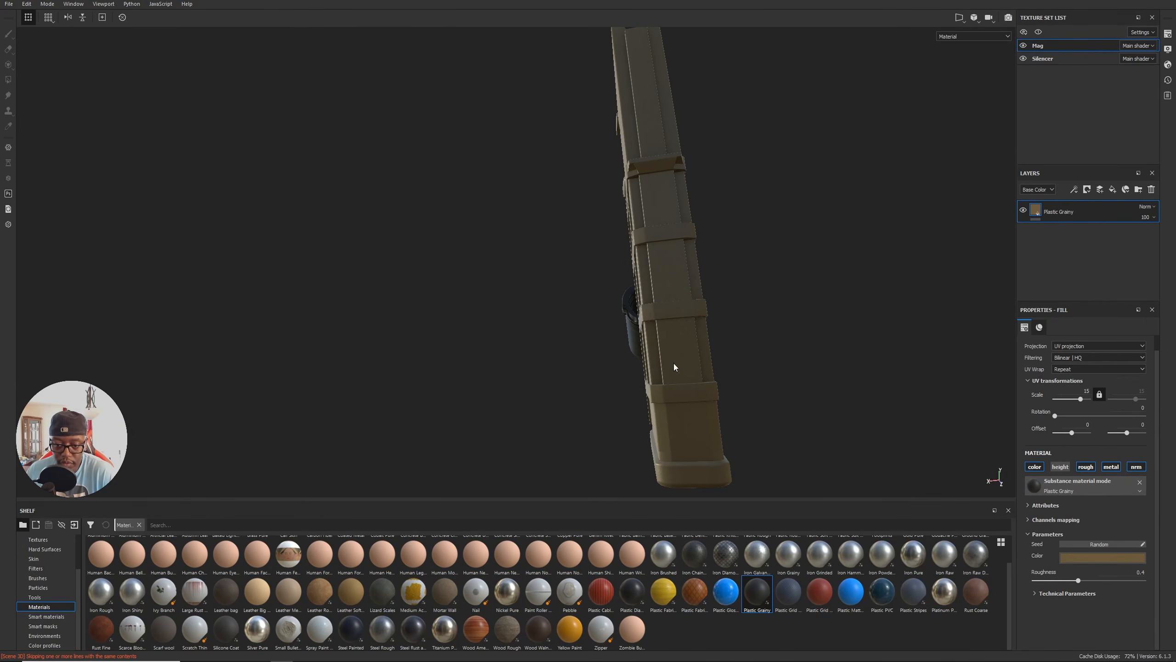
Switch to the browser and open the Bulk Ammo photo of the black 30rd AR15 Gen M3 PMAG with Window.
key("alt+Tab")
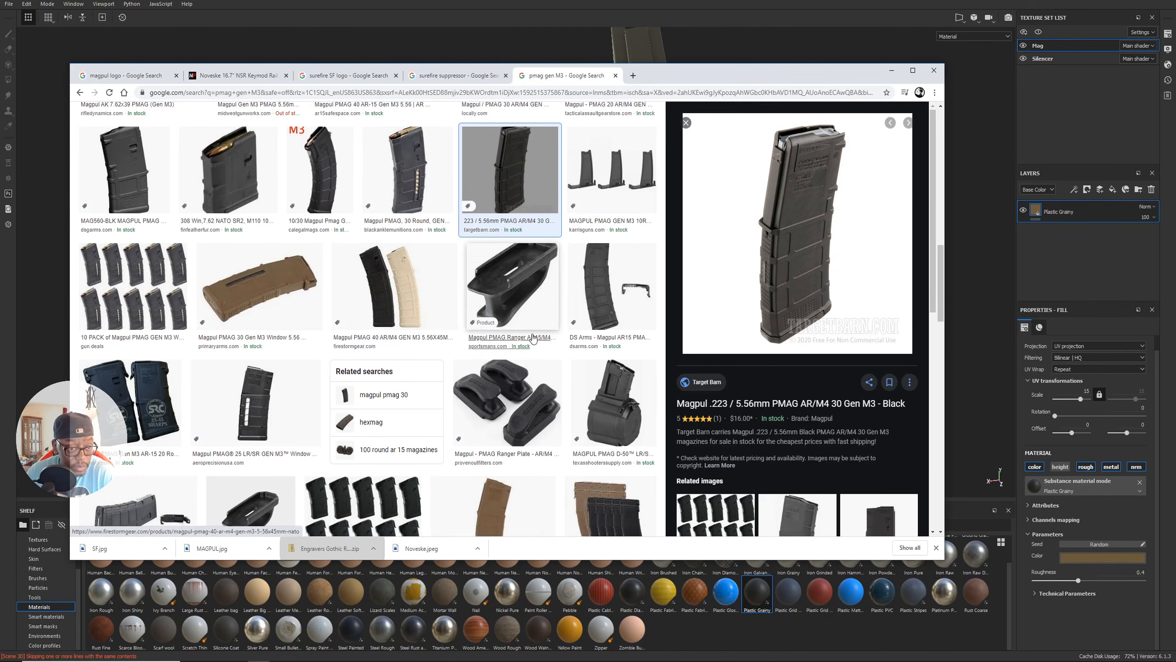
scroll(574, 345, "down", 3)
scroll(574, 345, "down", 6)
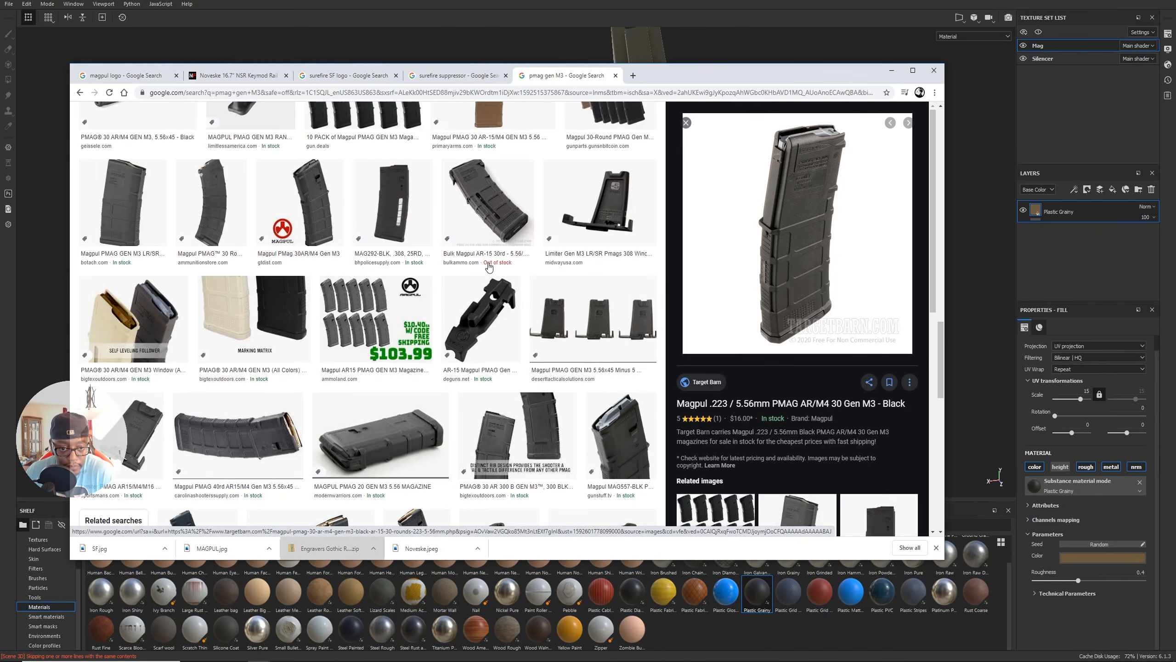
left_click(487, 208)
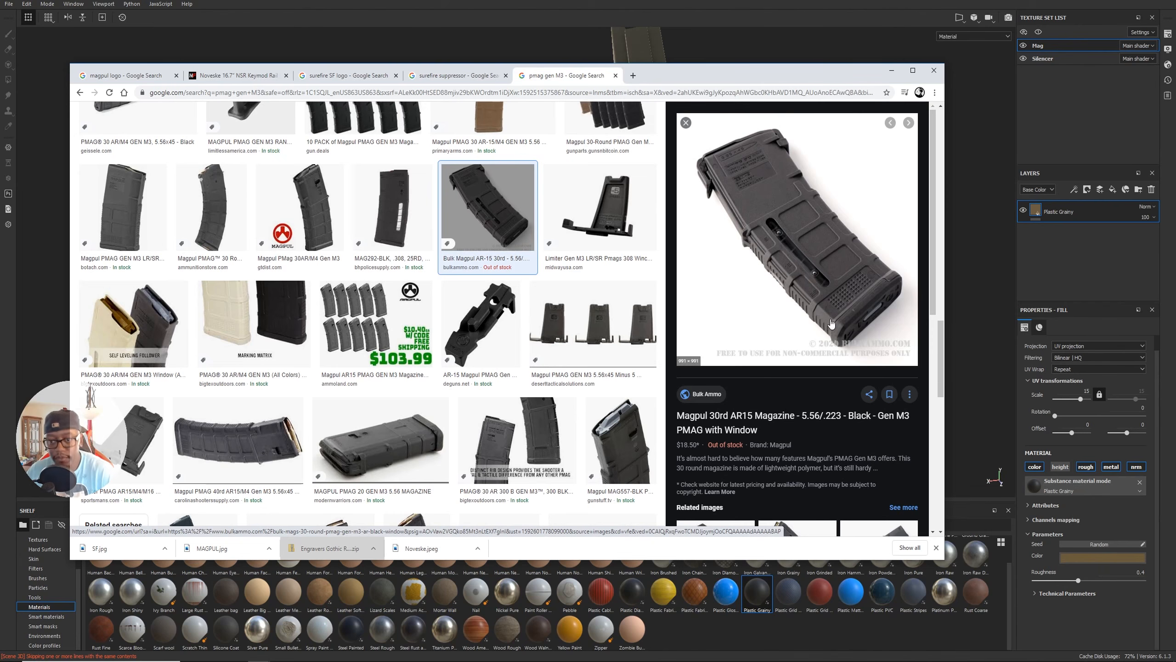
Return to Substance Painter and put the Plastic Grainy layer into a new folder named "FDE Mag".
key("alt+Tab")
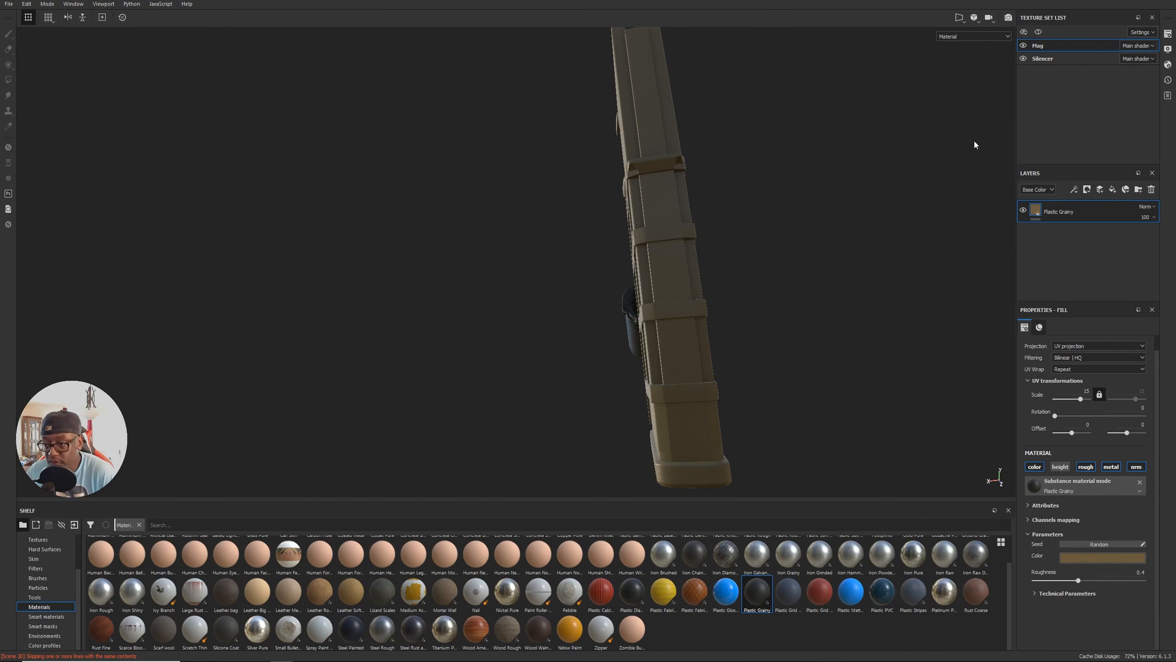
left_click(1138, 188)
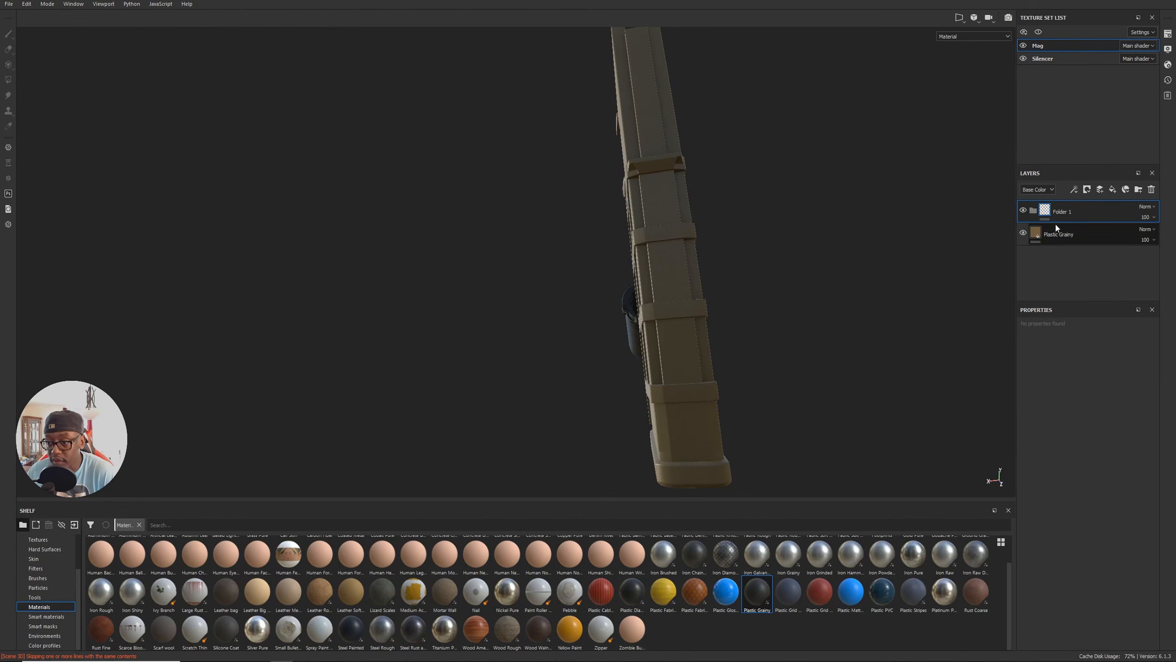
left_click_drag(1041, 238, 1059, 216)
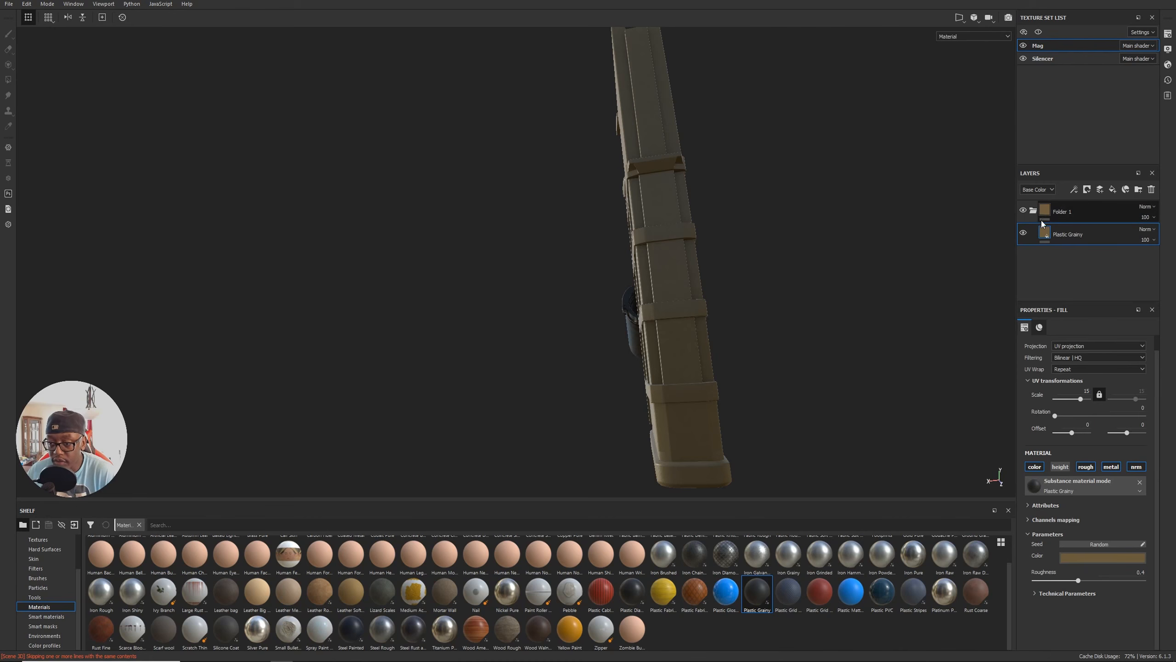
double_click(1062, 212)
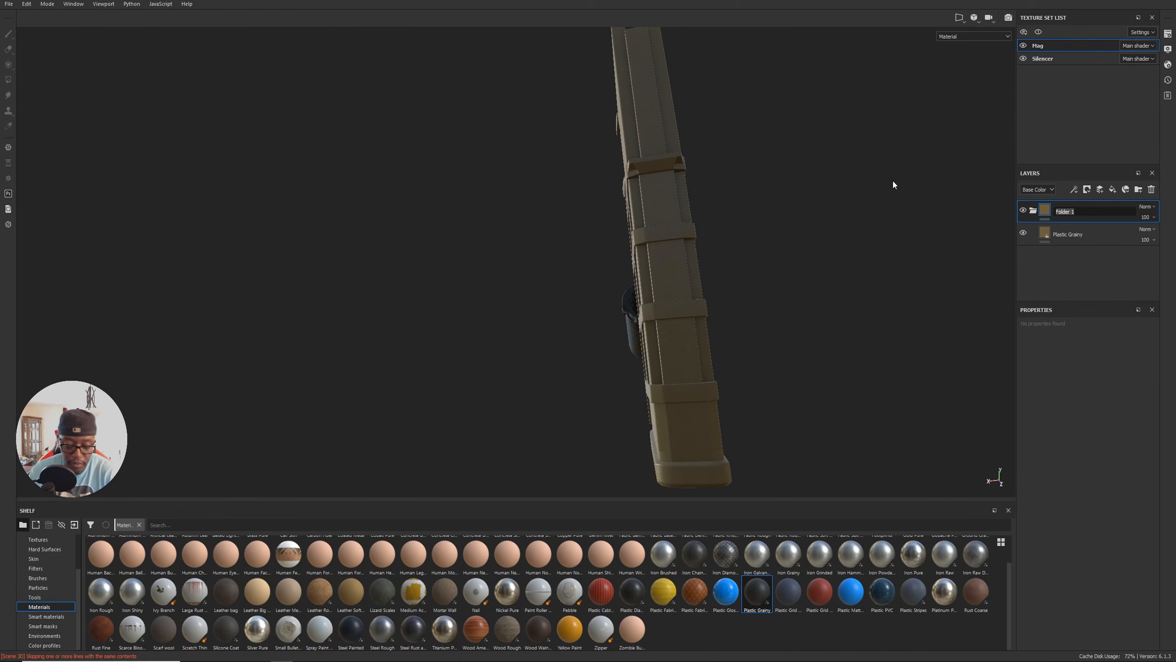
type("FDE Mag")
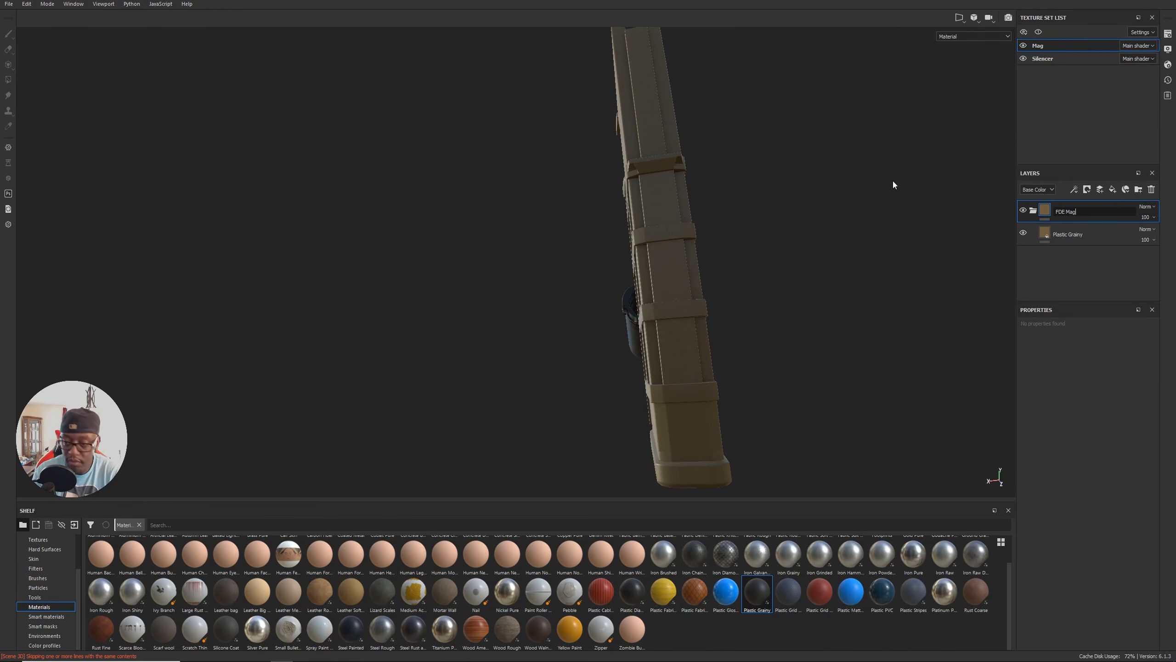
key("Return")
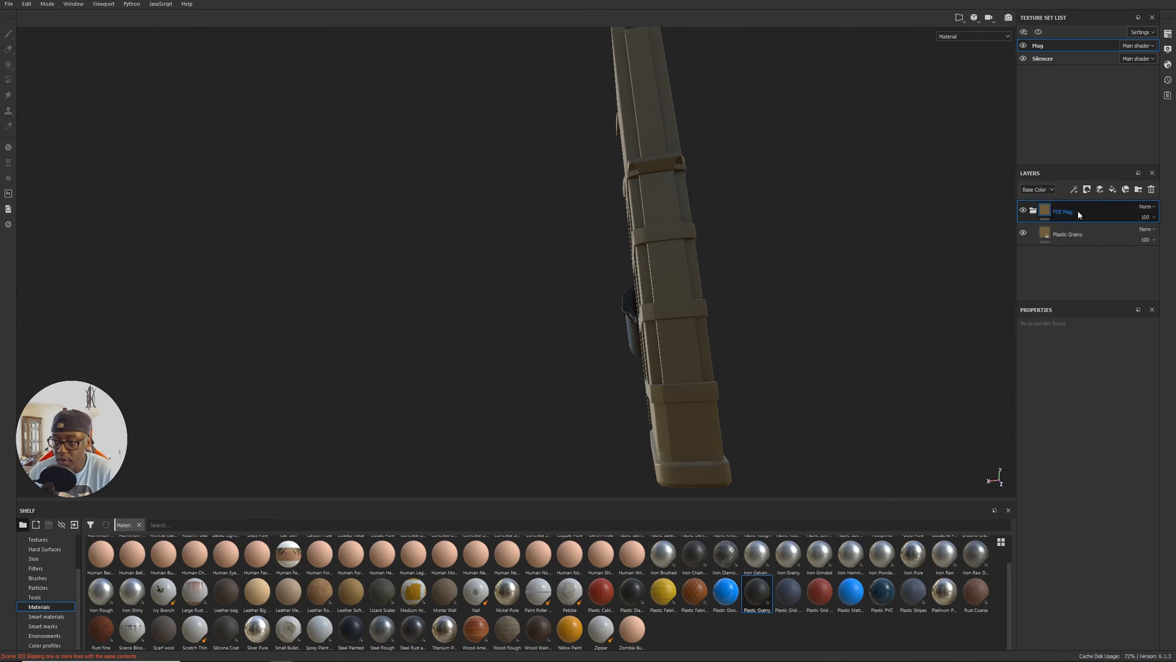
Add a paint layer named "Details" beneath Plastic Grainy inside the FDE Mag folder.
left_click(1099, 191)
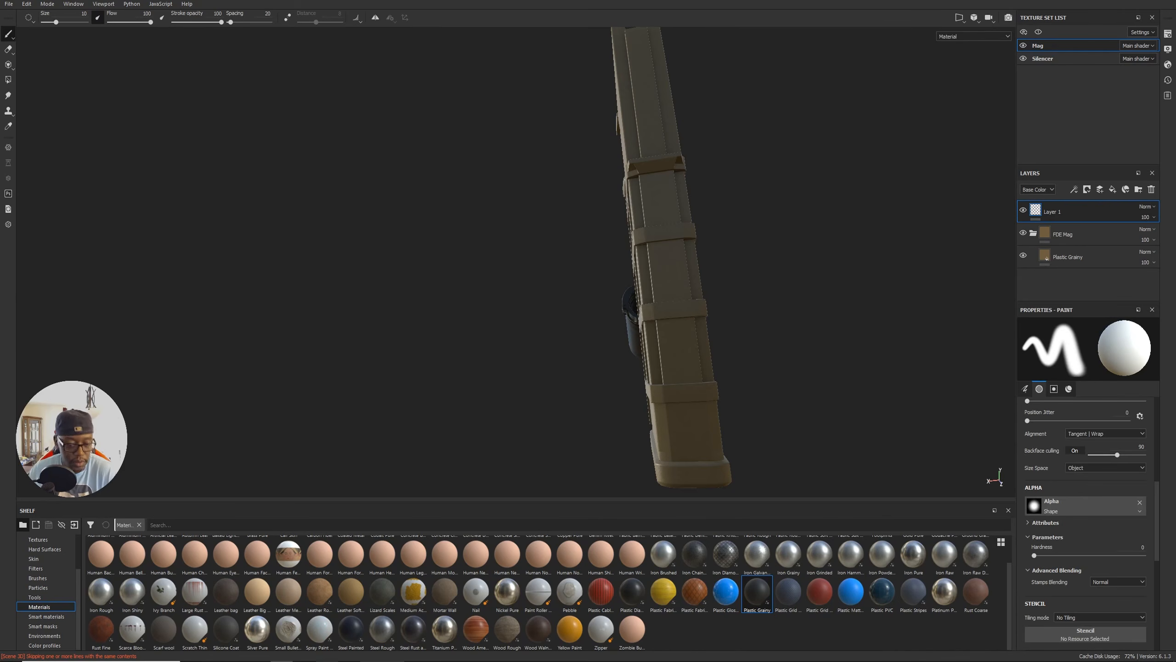
left_click(257, 634)
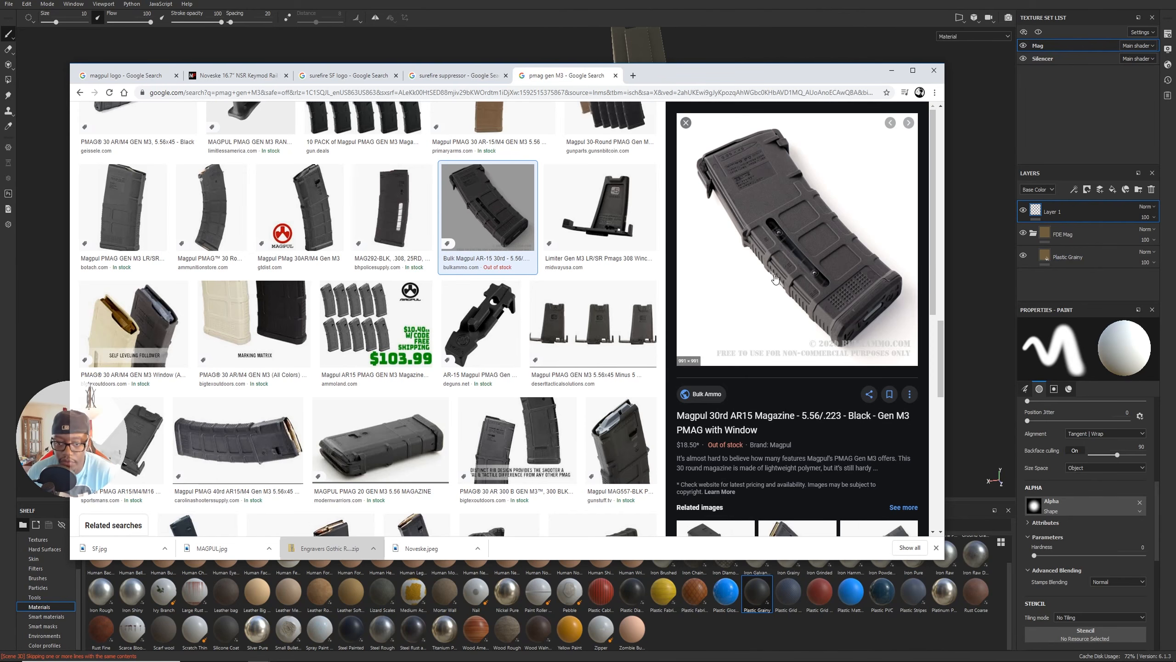
left_click(1111, 258)
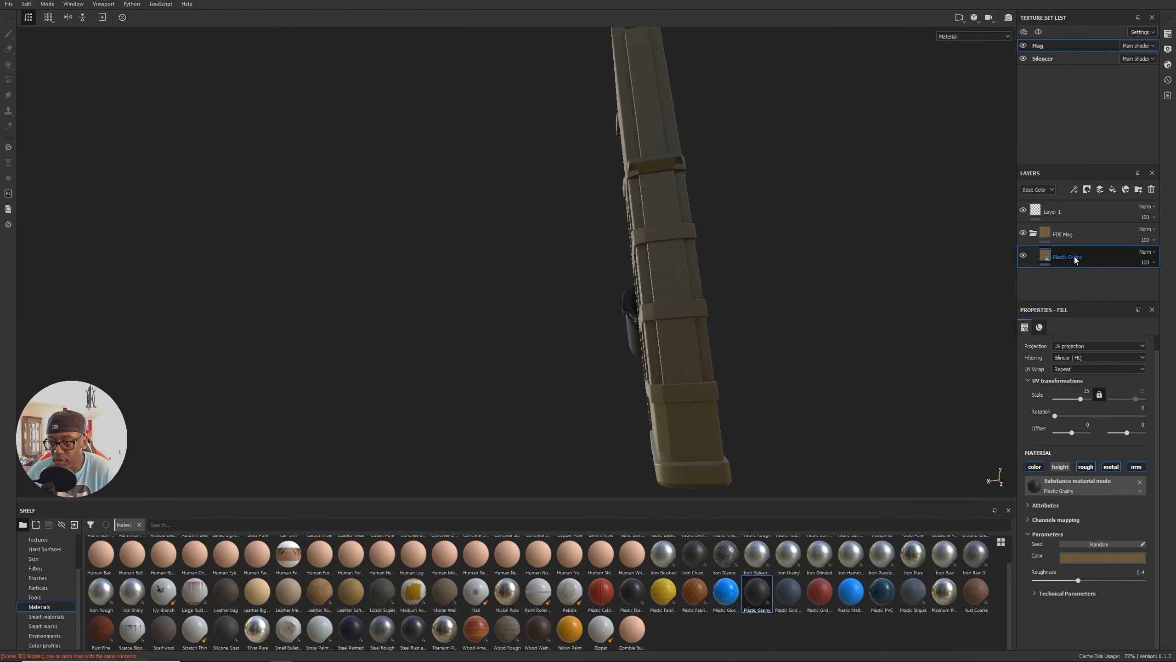
left_click(1023, 210)
mouse_move(1026, 212)
left_mouse_down()
mouse_move(1070, 278)
mouse_move(1060, 215)
mouse_move(1055, 260)
left_mouse_up()
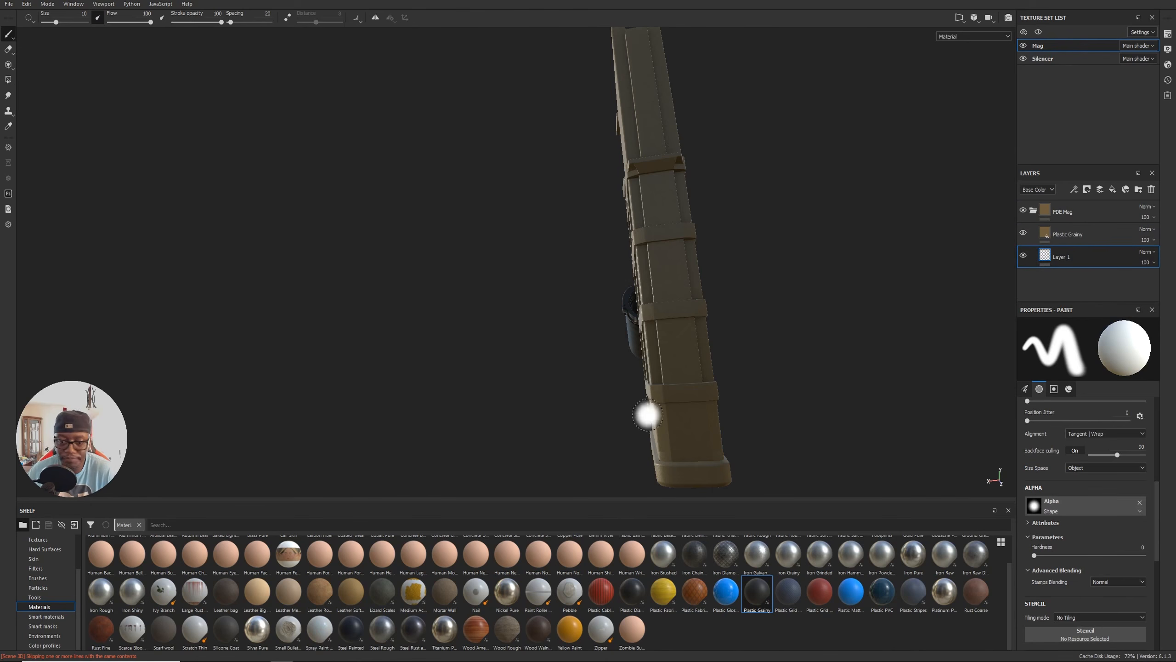
double_click(1059, 259)
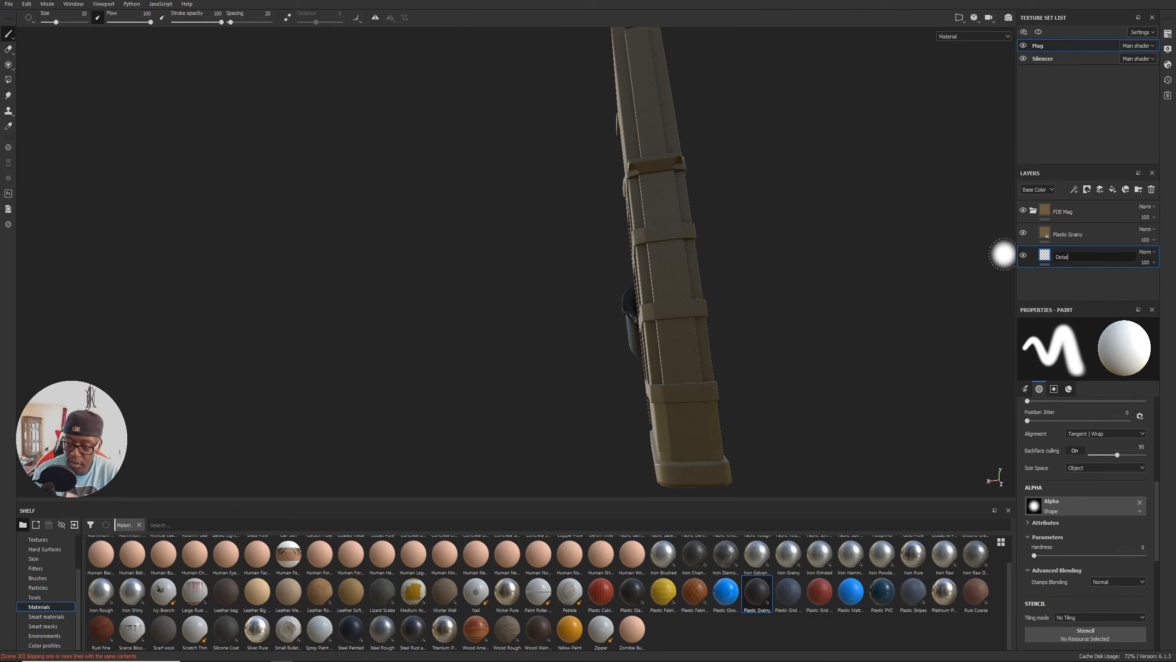
key("Return")
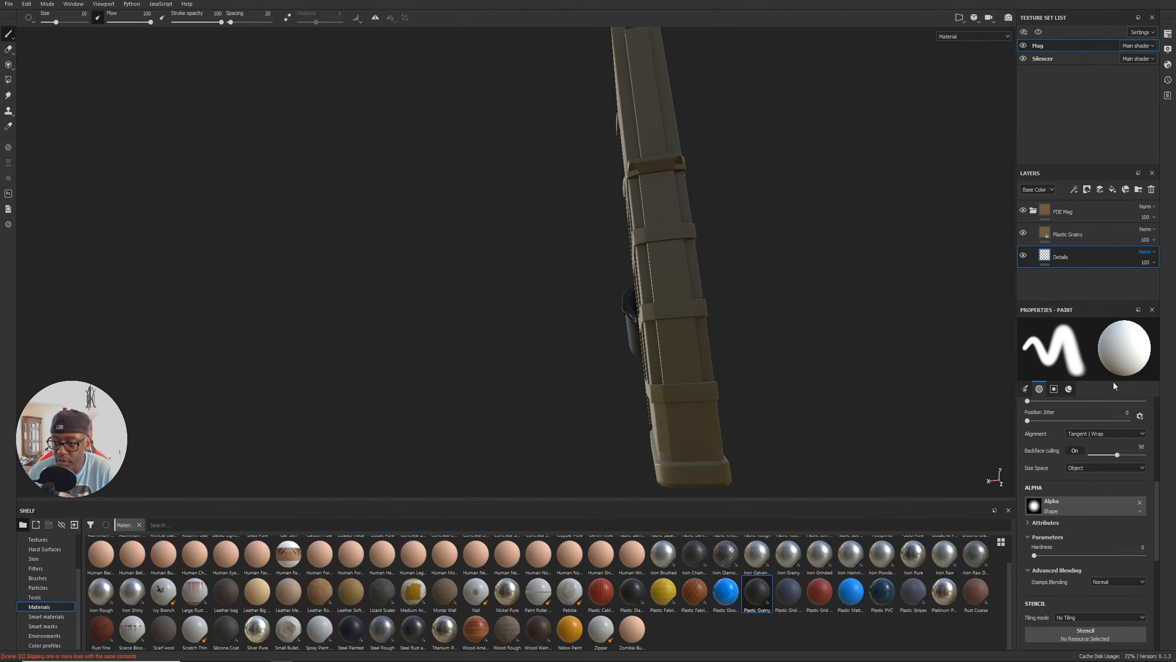
Turn off the color, roughness and metallic channels for painting on the Details layer, leaving height and normal on.
left_click(1068, 389)
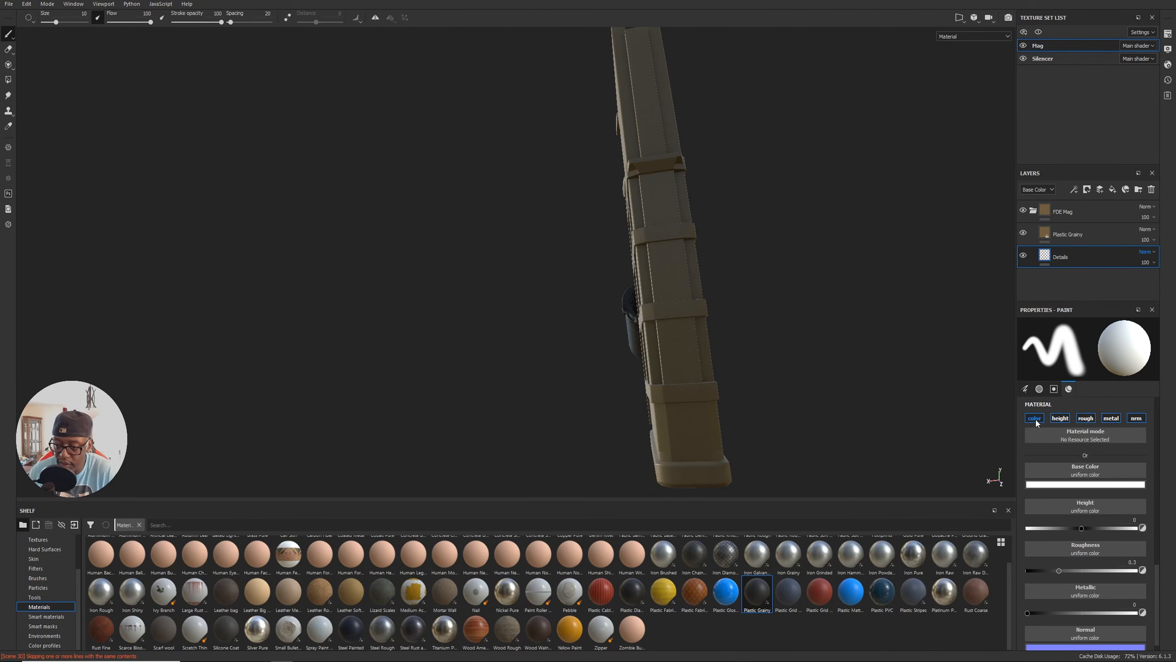
left_click(1035, 419)
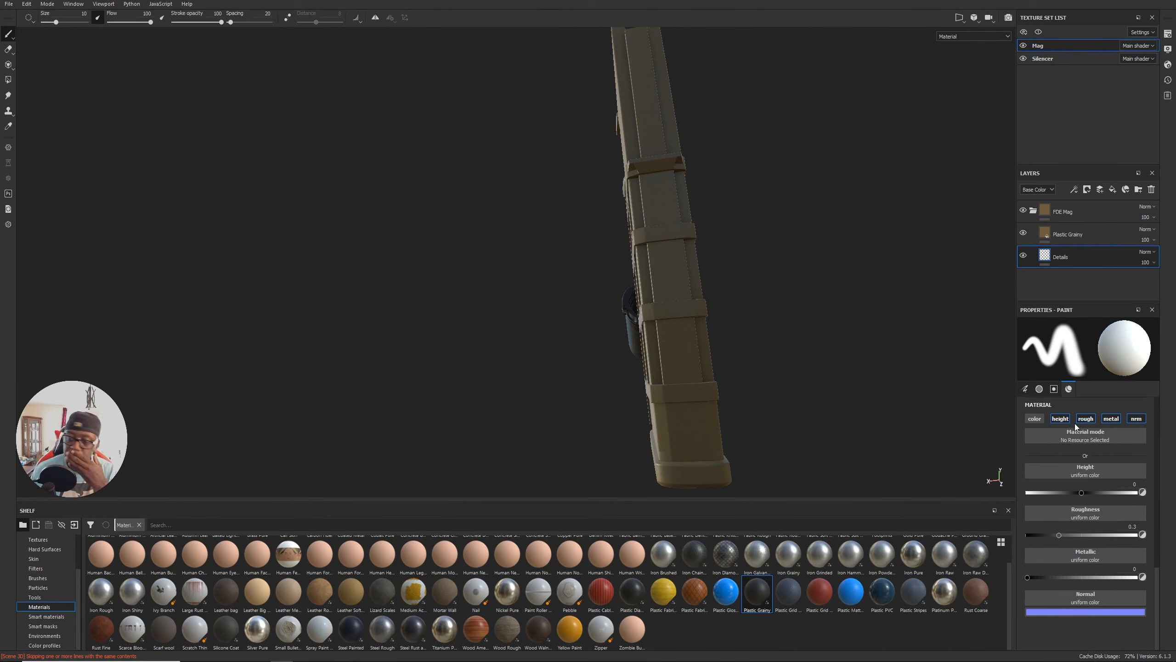
left_click(1091, 418)
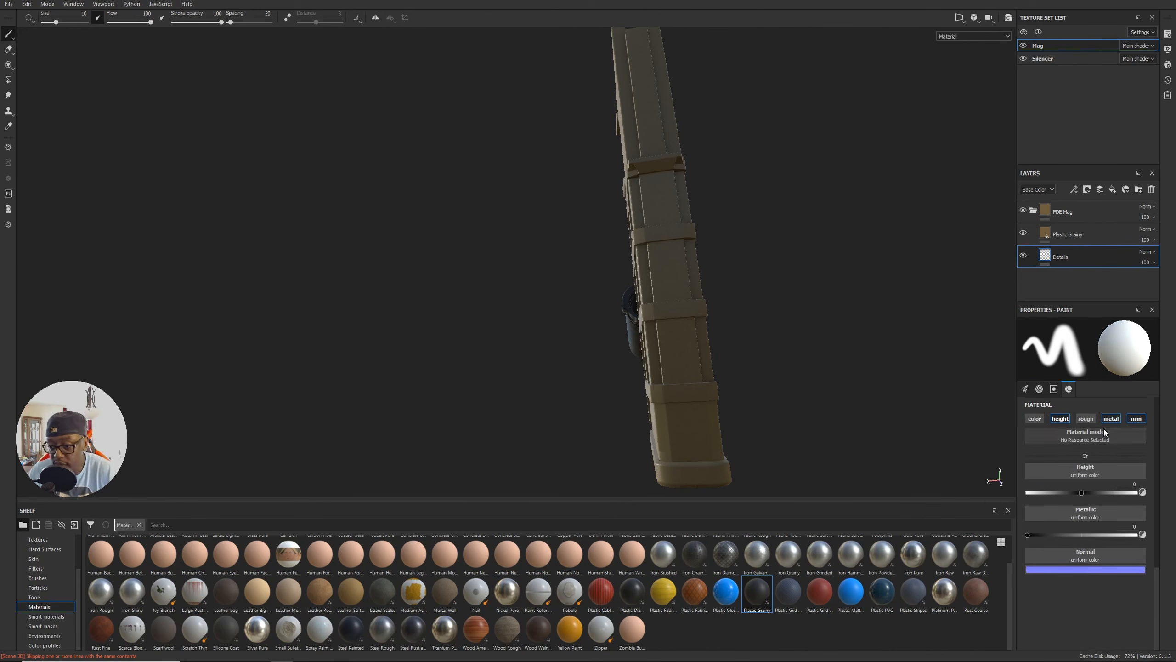
left_click(1109, 420)
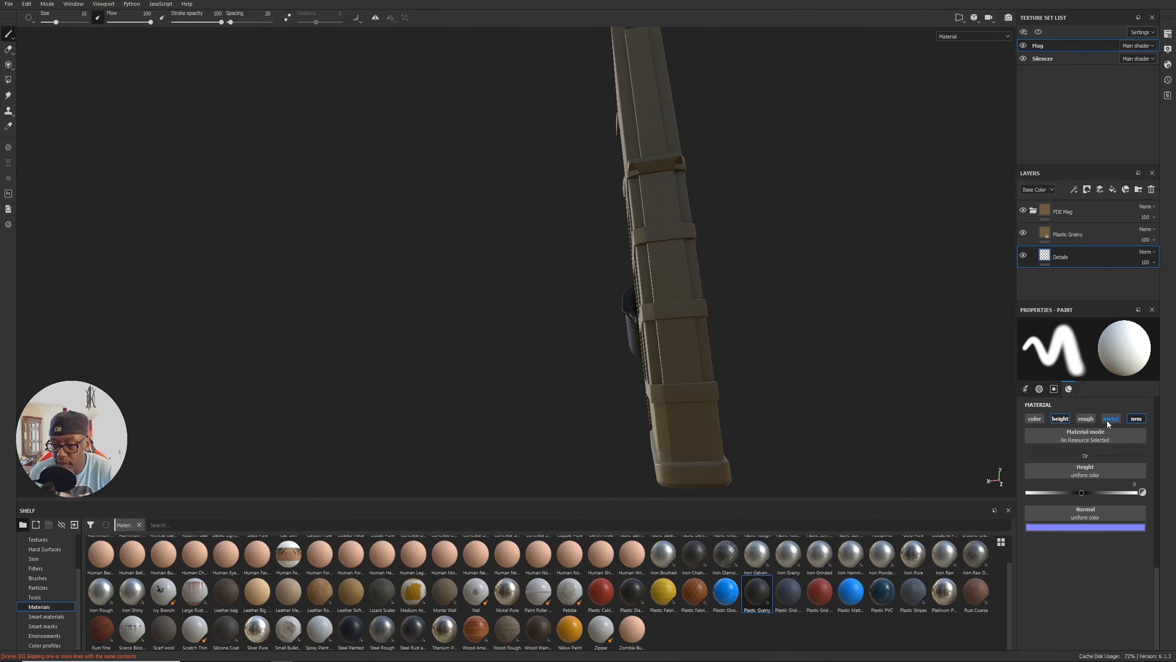
Show the 3D model and its UV layout side by side, framing the lower part of the magazine's UV islands.
left_click_drag(822, 329, 914, 354, "alt")
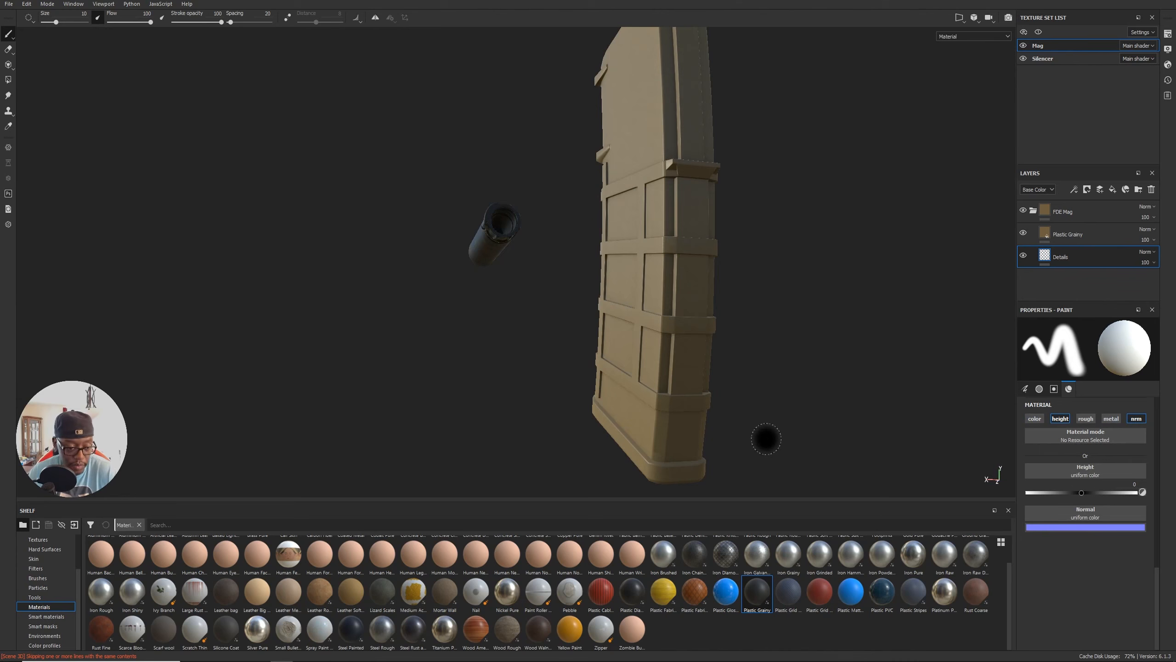
left_click_drag(764, 436, 761, 438, "alt")
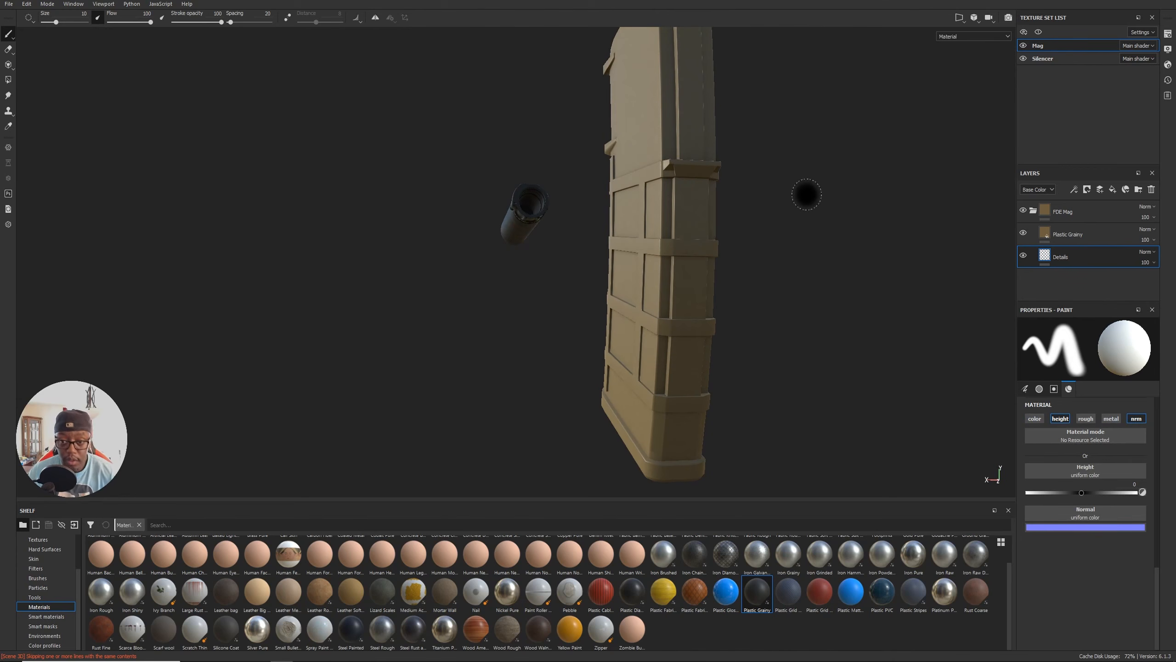
key("F1")
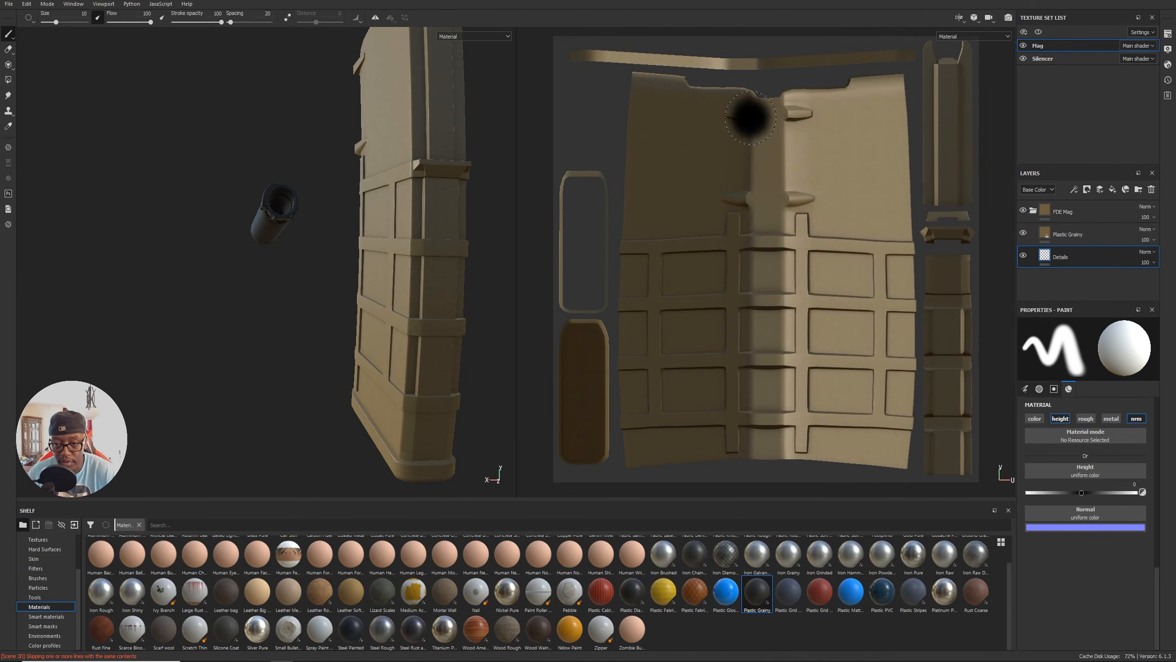
mouse_move(874, 338)
middle_mouse_down("alt")
mouse_move(827, 306)
mouse_move(823, 244)
middle_mouse_up("alt")
middle_click_drag(790, 314, 798, 320, "alt")
right_click_drag(860, 362, 1001, 381, "alt")
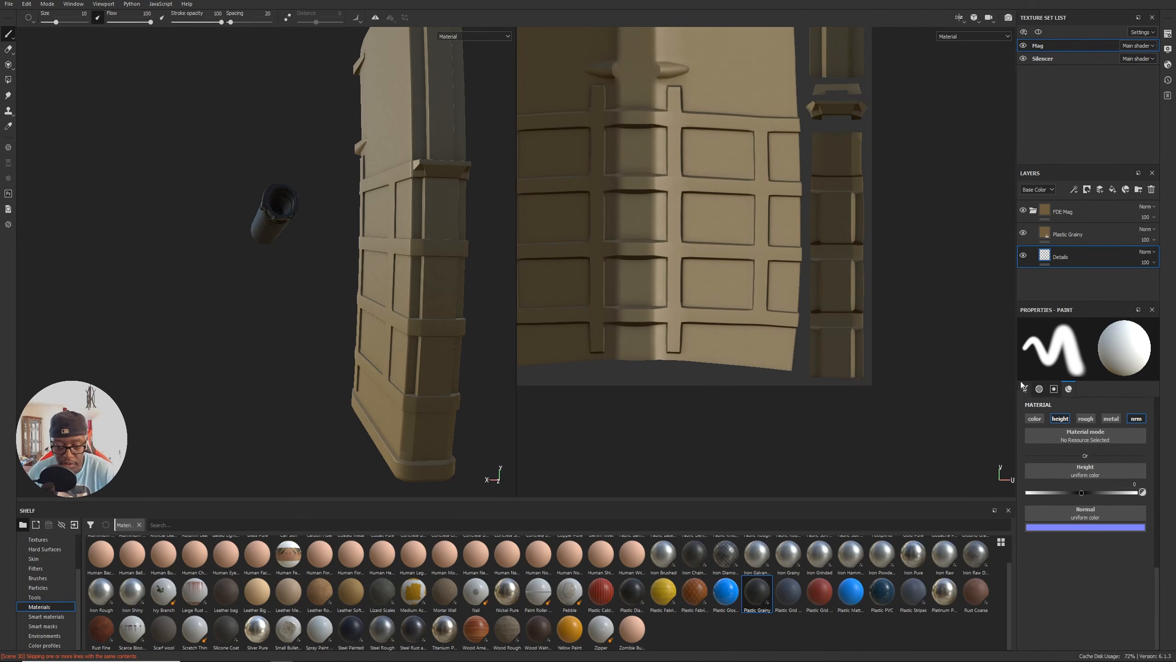
right_click_drag(783, 340, 840, 360, "alt")
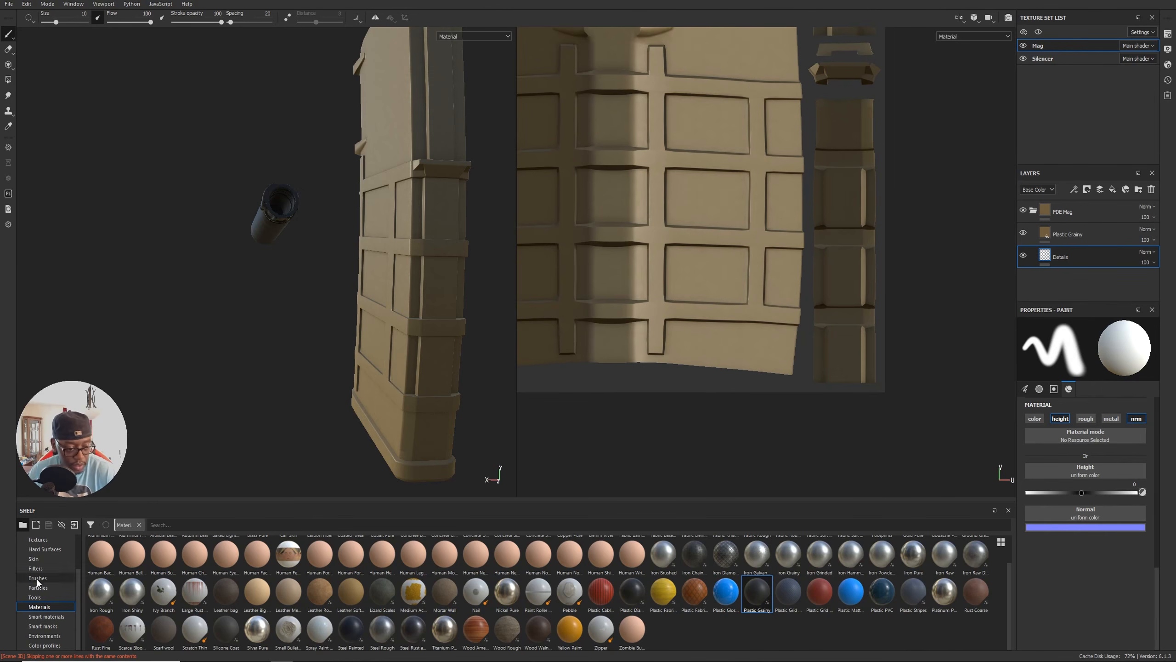
Assign the Shape Lines alpha of horizontal stripes to the brush and set the paint height to about 0.13.
scroll(39, 586, "up", 3)
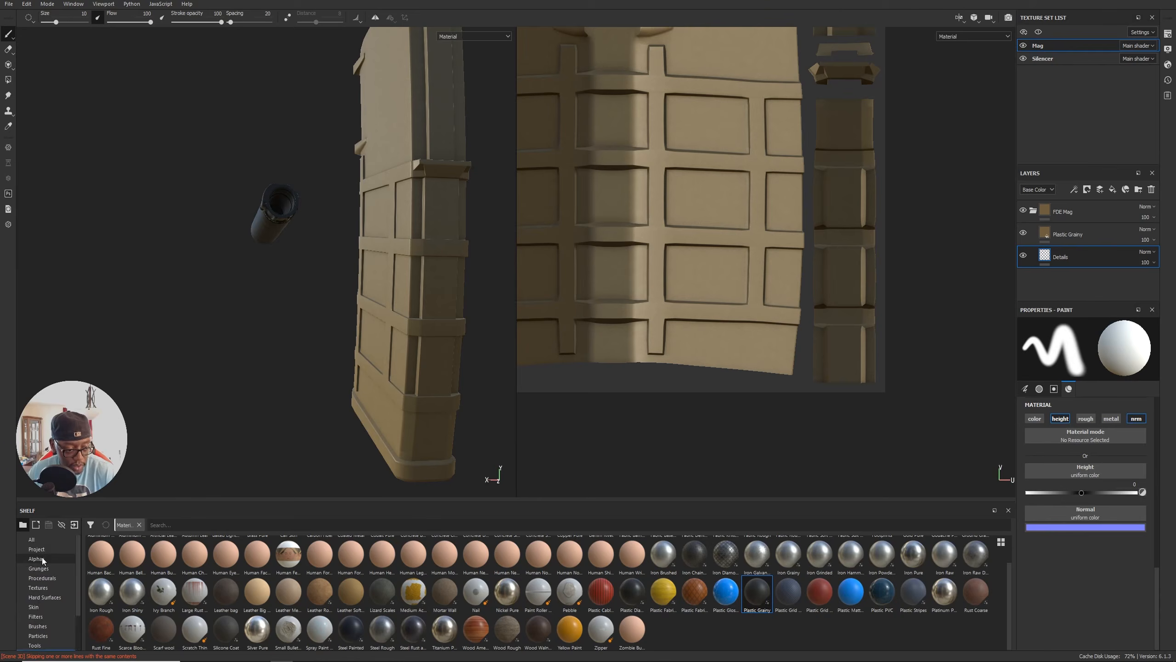
left_click(37, 559)
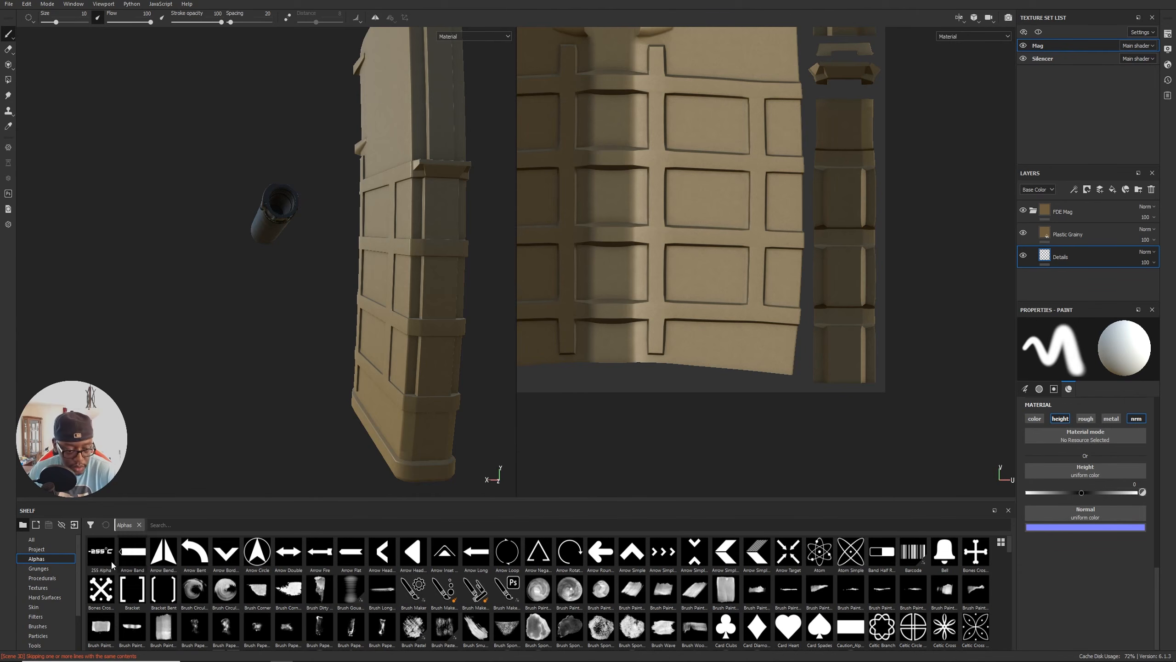
scroll(443, 586, "down", 5)
scroll(259, 592, "down", 5)
scroll(258, 592, "down", 3)
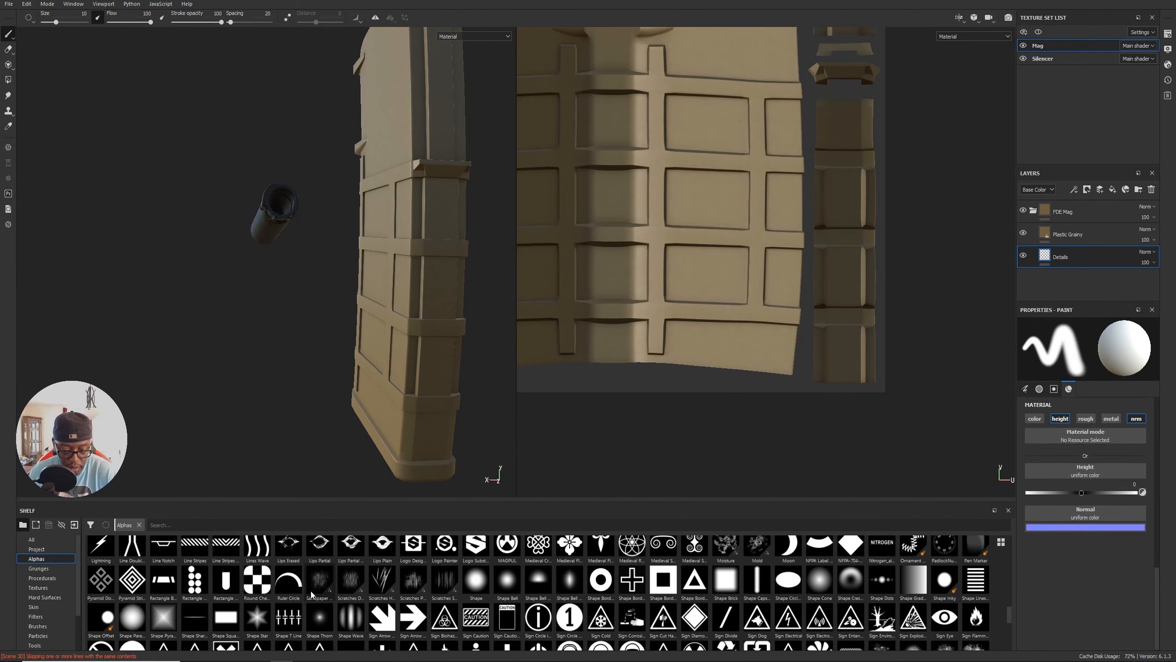
left_click(975, 585)
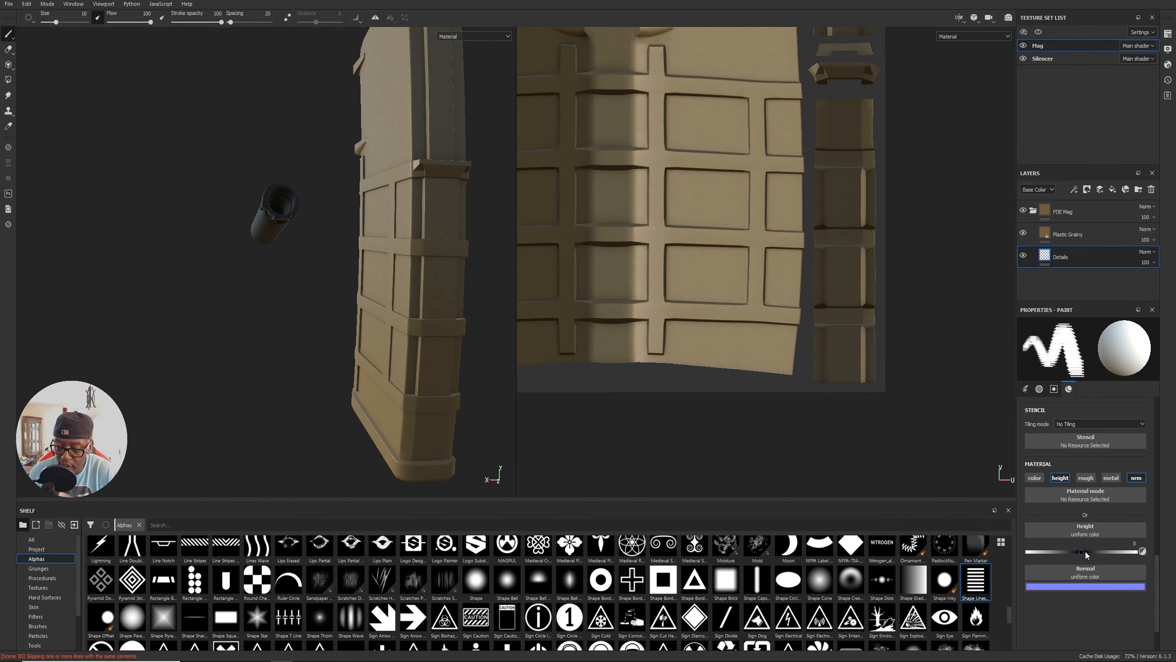
left_click(837, 354)
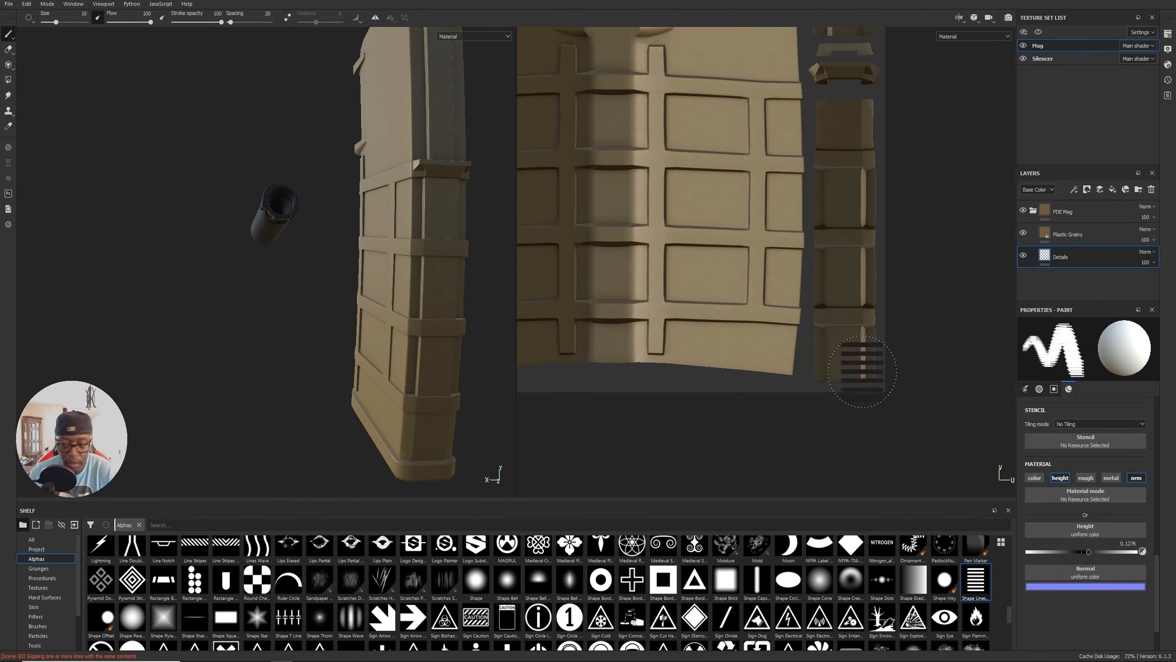
scroll(875, 337, "up", 3)
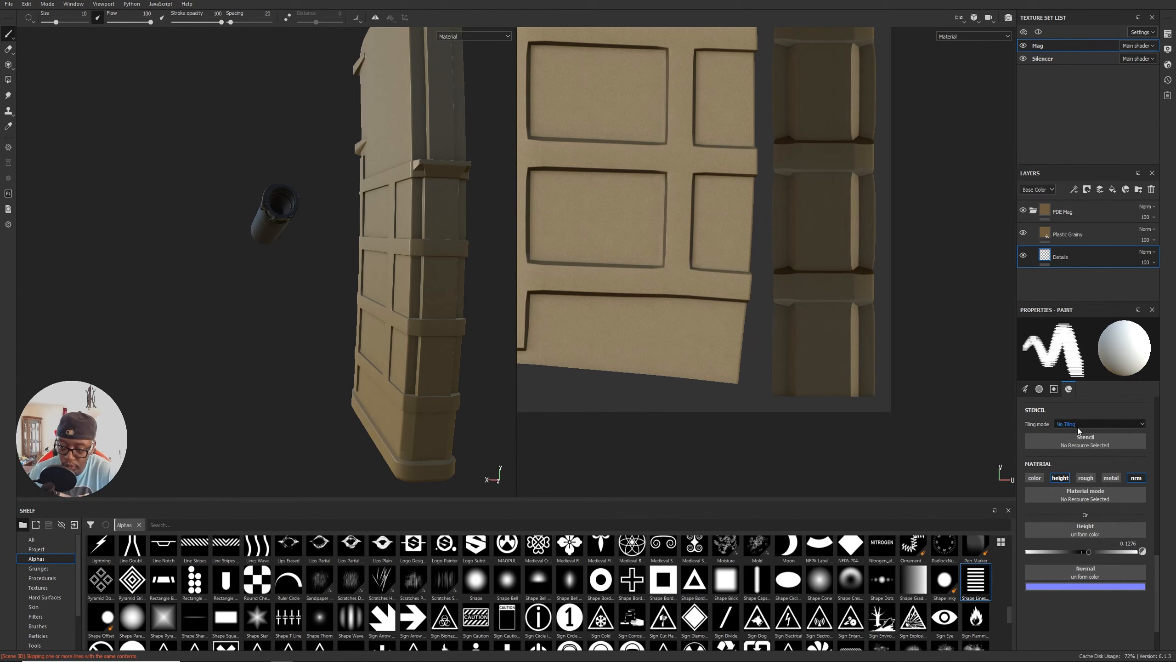
Set the Shape Lines alpha's Lines Width (Hardness) to 0.51 and check the stripes against the PMAG Gen M3 reference photo.
scroll(1075, 419, "up", 5)
scroll(1079, 572, "up", 3)
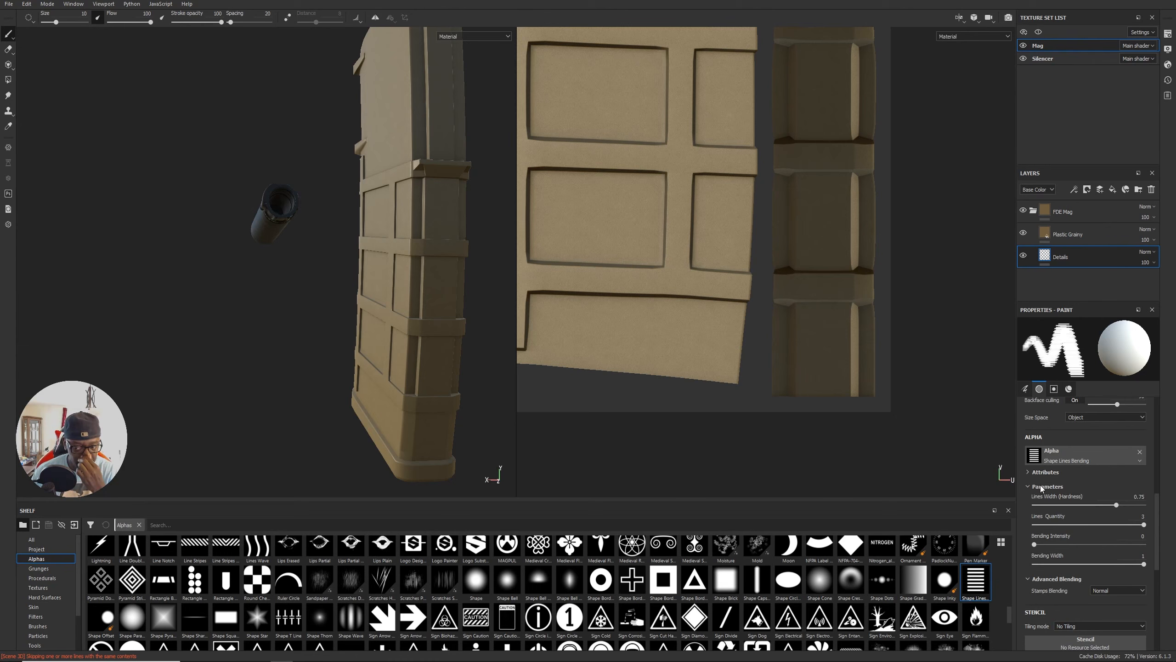
left_click_drag(1116, 505, 1090, 505)
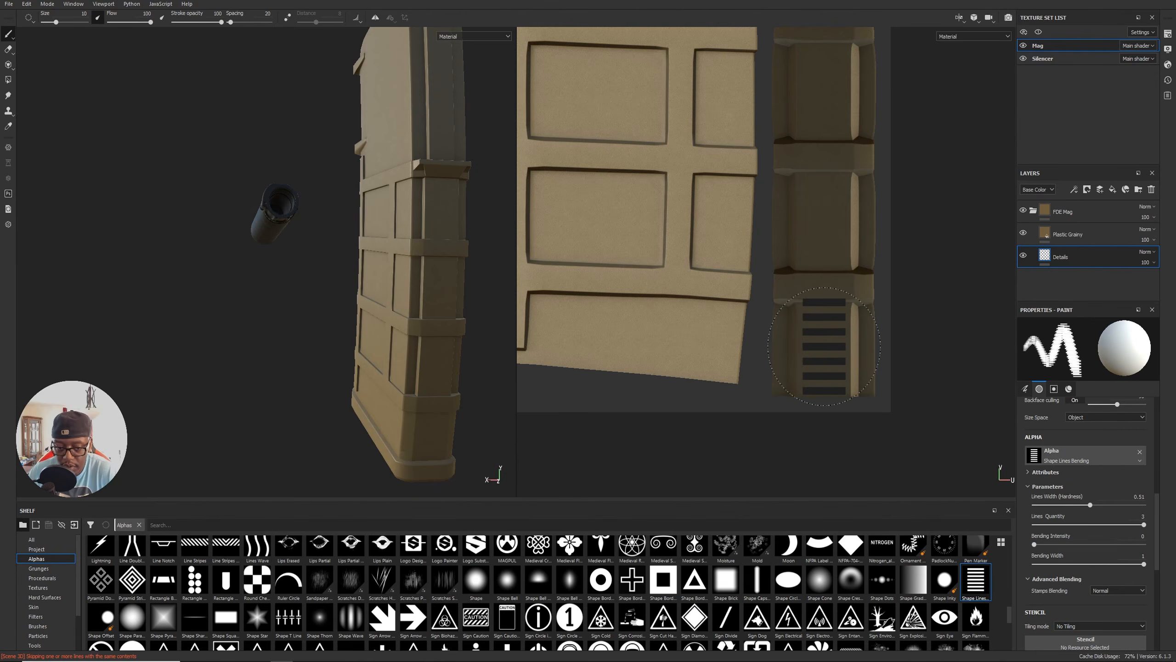
key("alt+Tab")
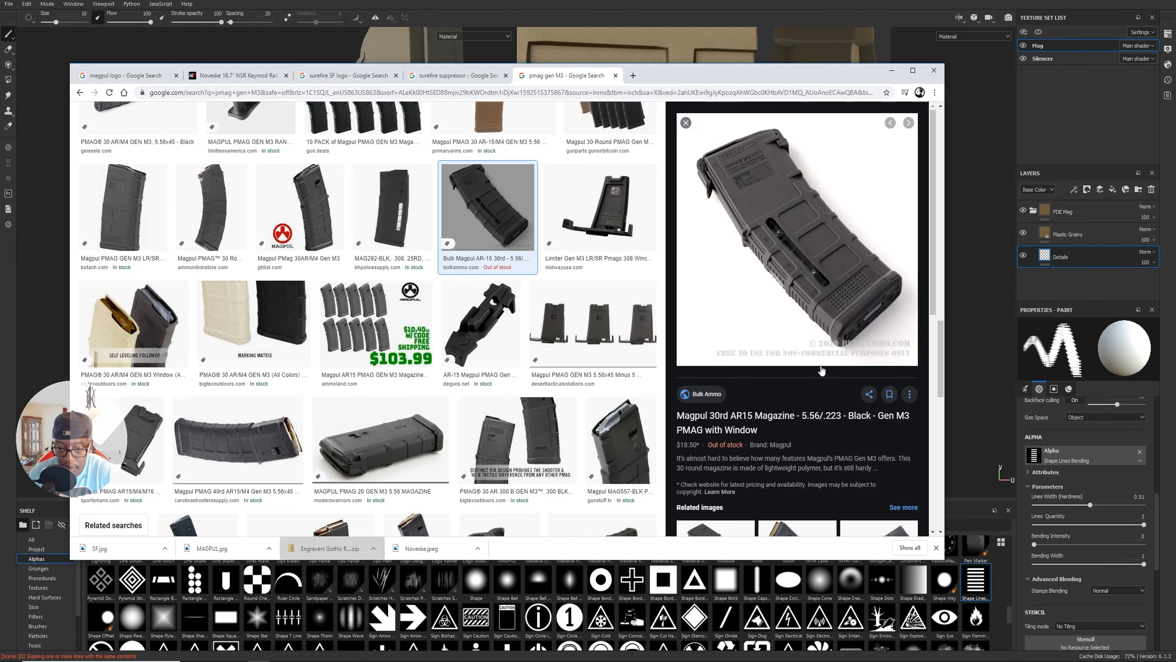
key("alt+Tab")
left_click(822, 351)
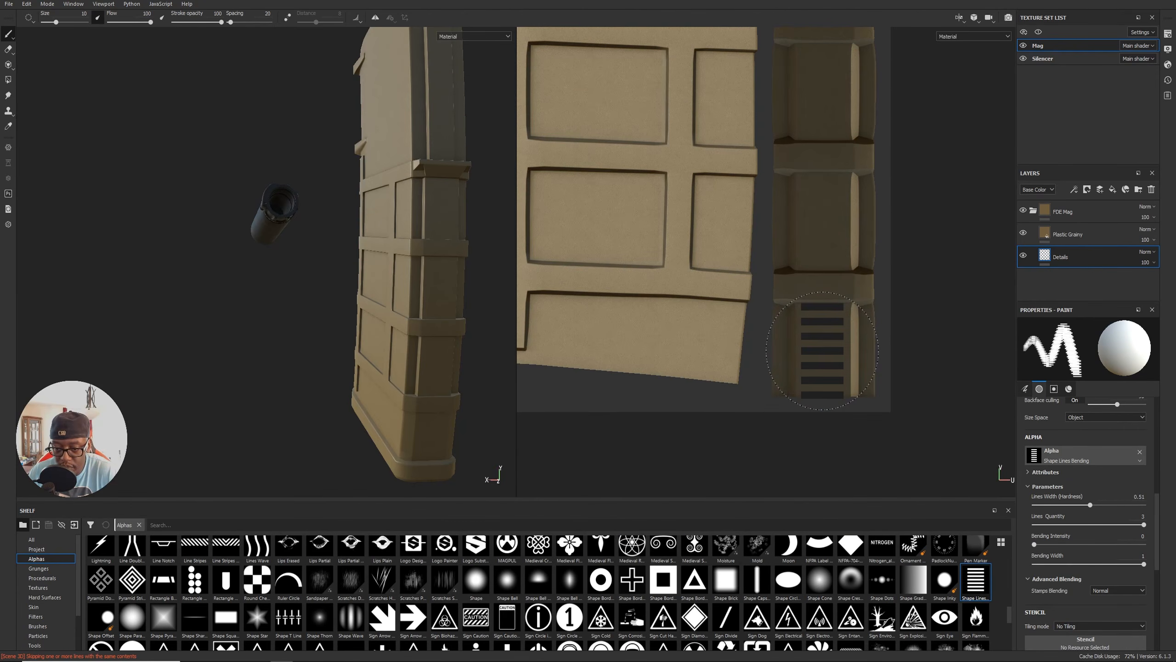
Set the striped alpha's Lines Quantity to 2 and Lines Width (Hardness) to 0.51, and enlarge the brush to about 11.57.
left_click_drag(1092, 507, 1095, 506)
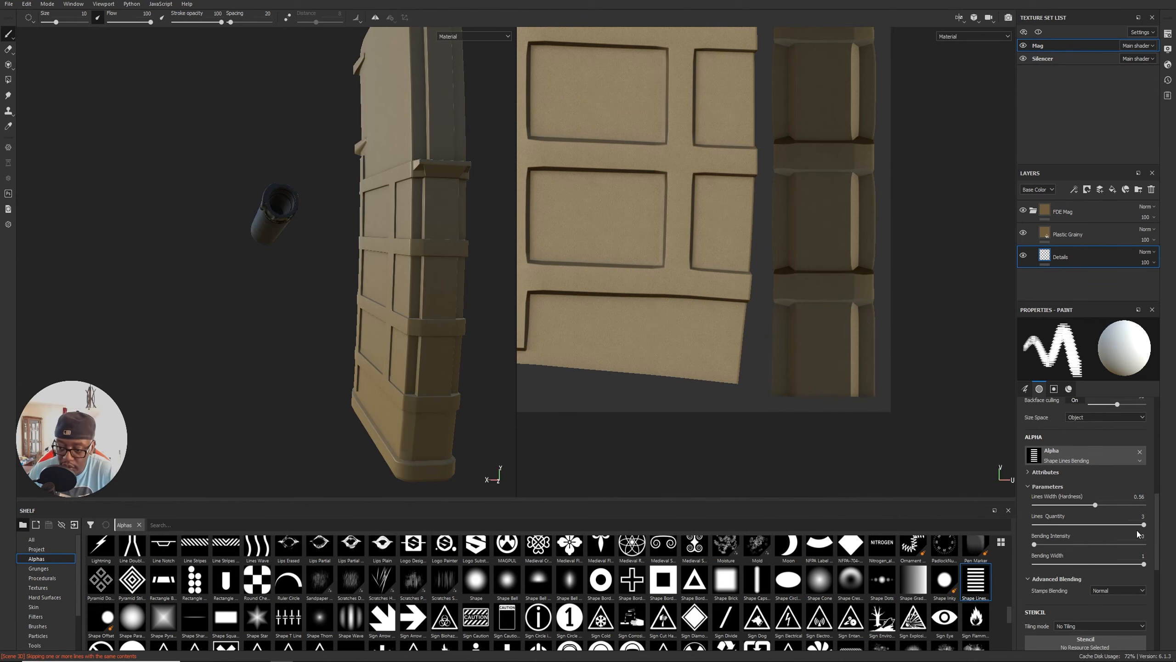
left_click_drag(1128, 527, 1108, 526)
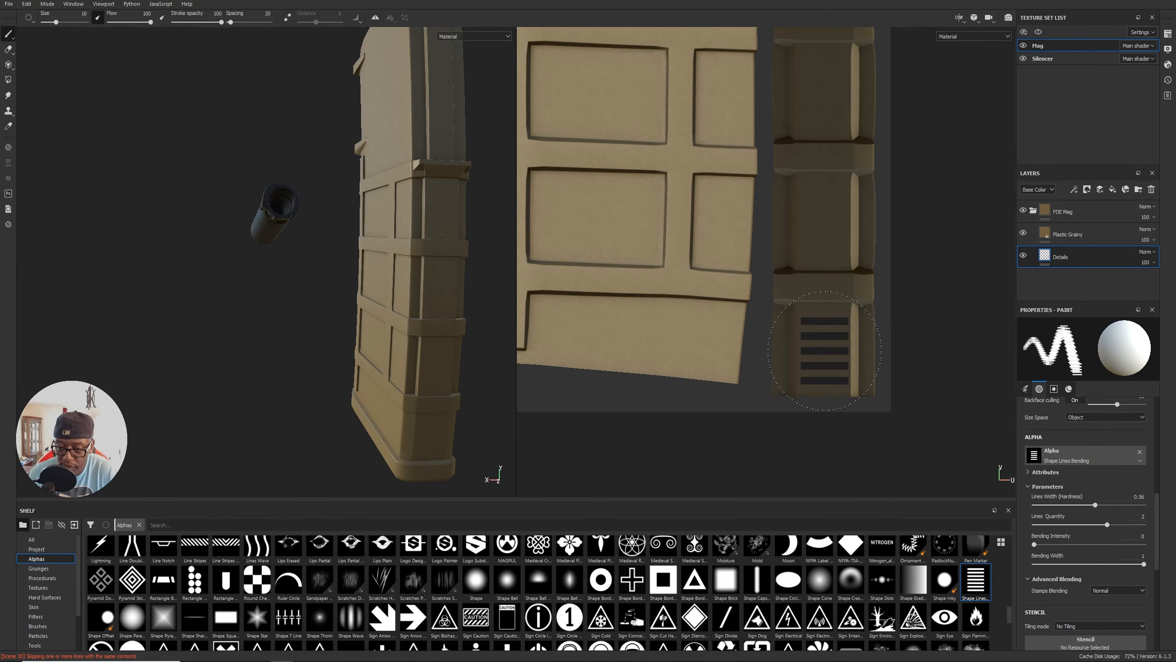
right_click_drag(825, 351, 823, 349, "ctrl")
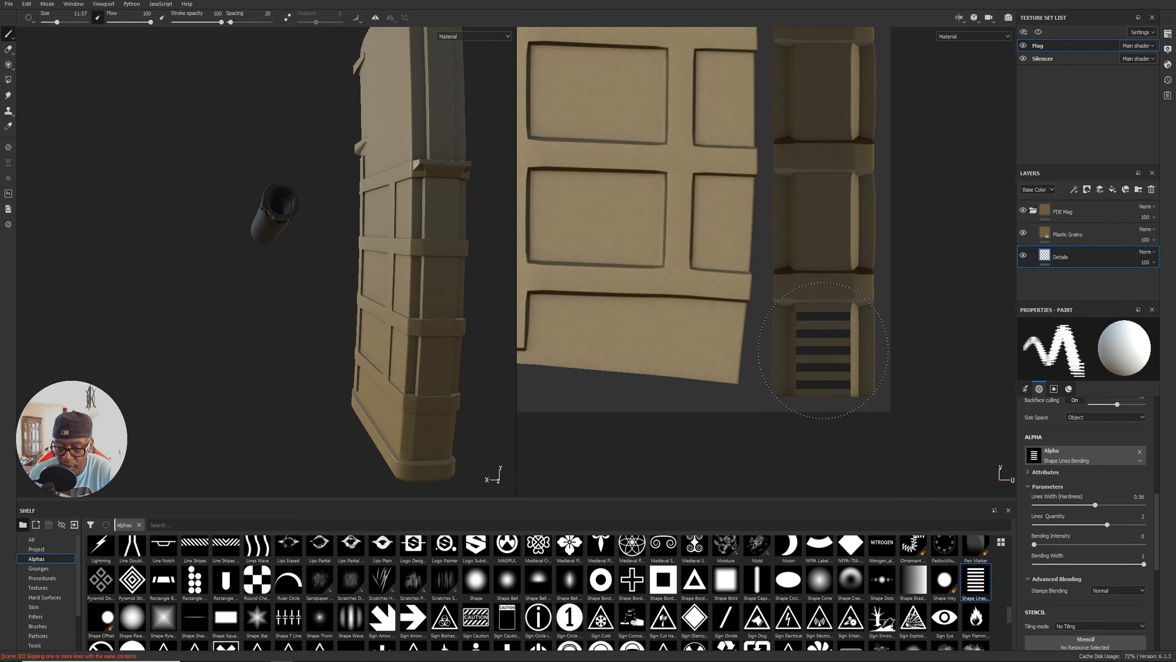
left_click_drag(1096, 504, 1090, 506)
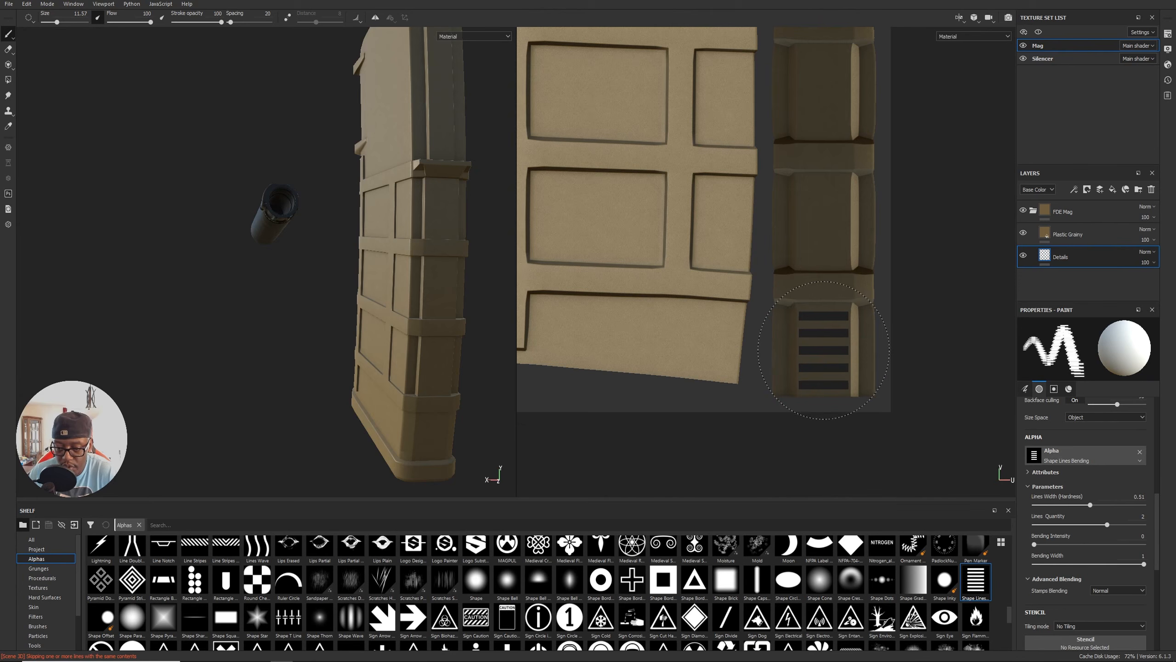
Stamp trial stripes on the lowest recessed segment of the narrow UV strip and set the brush spacing to 1.
left_click(823, 350)
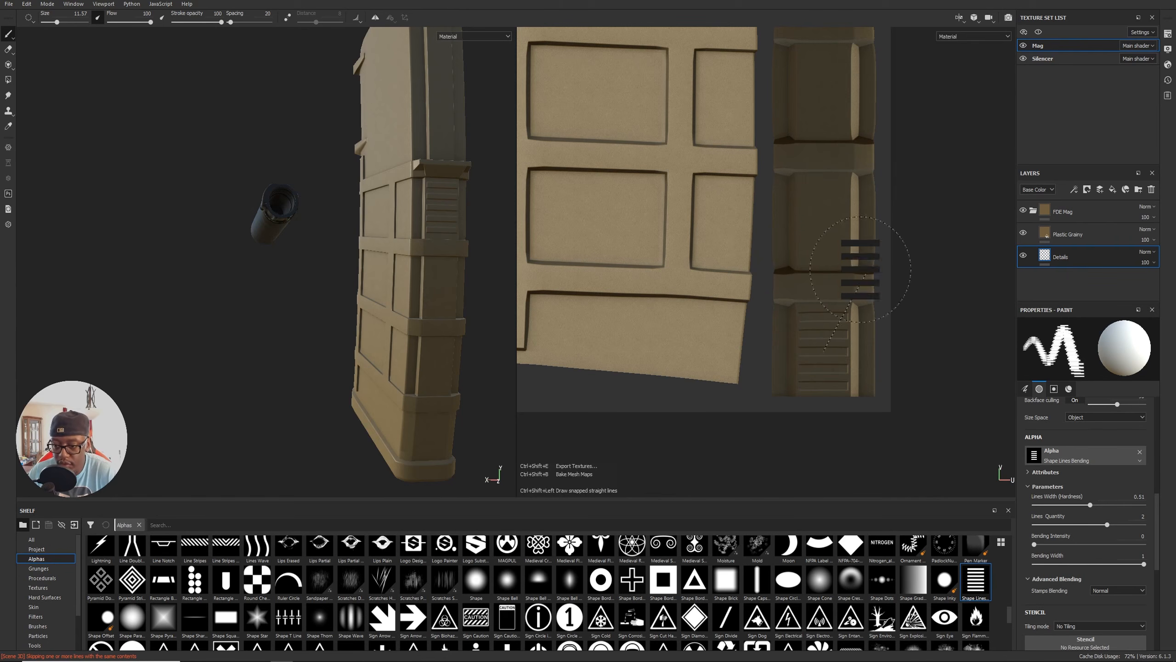
scroll(1140, 476, "up", 5)
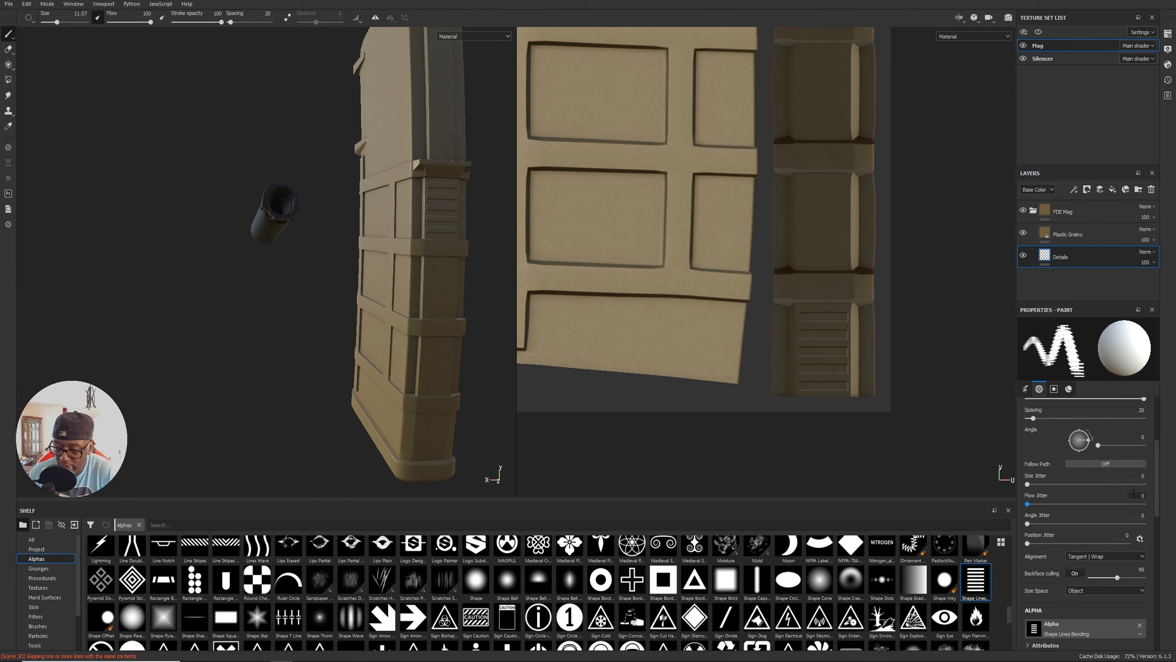
scroll(1059, 459, "up", 1)
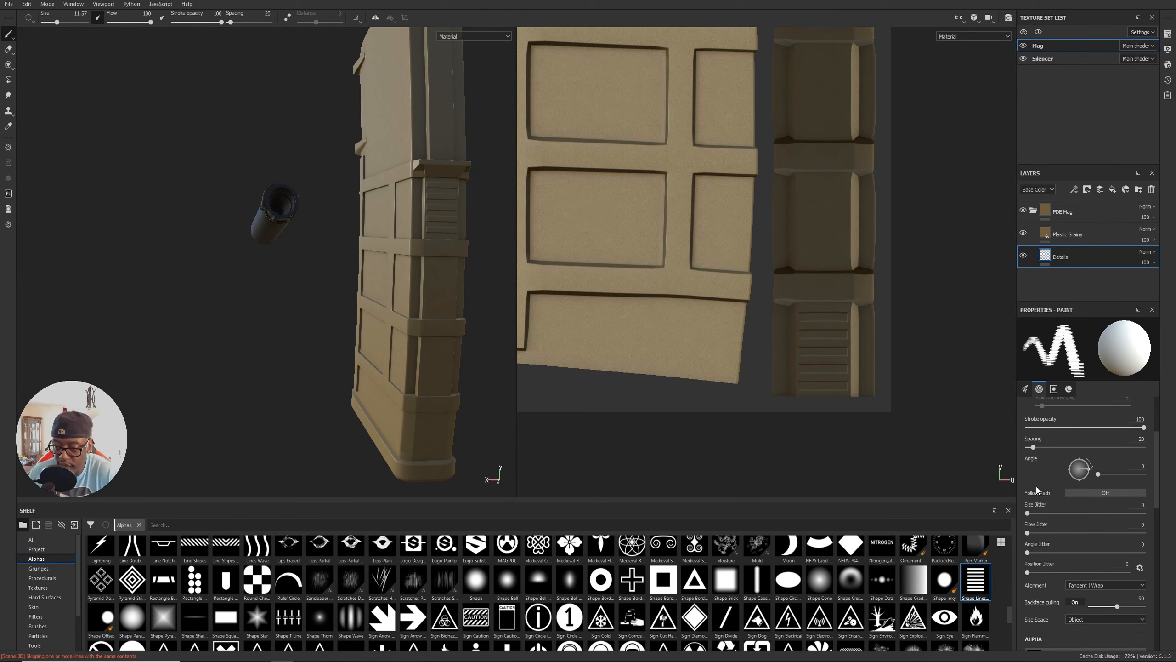
left_click_drag(1033, 448, 1027, 447)
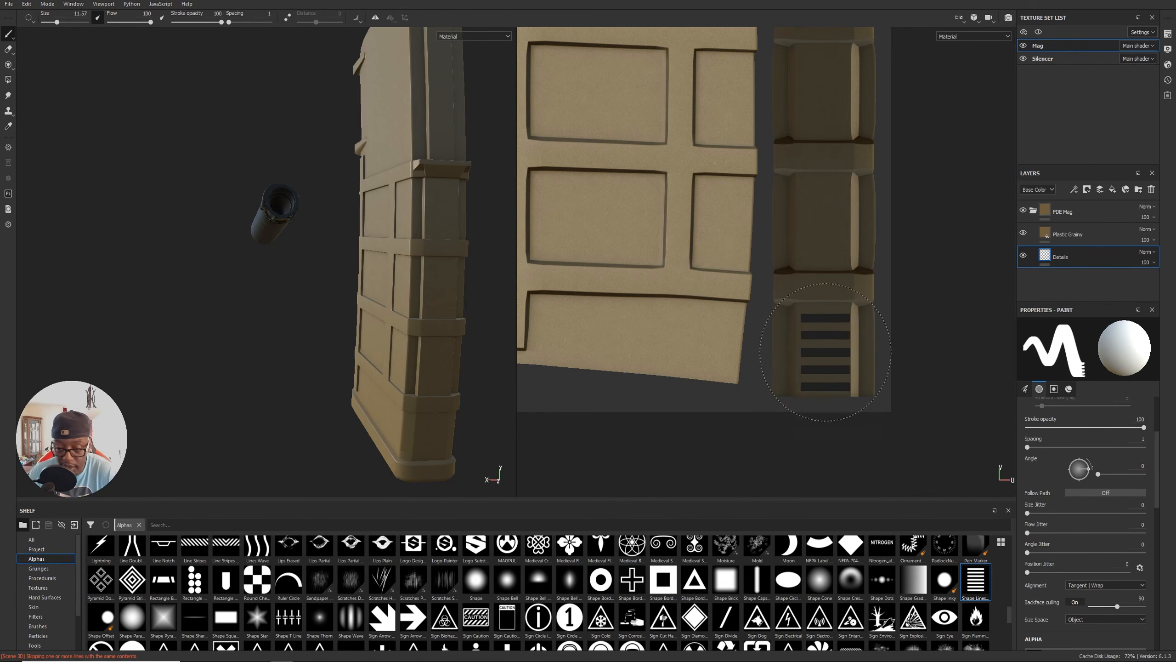
Try stamping the stripes directly on the magazine's narrow side in 3D and on the two lowest segments of its UV strip.
scroll(1070, 533, "up", 4)
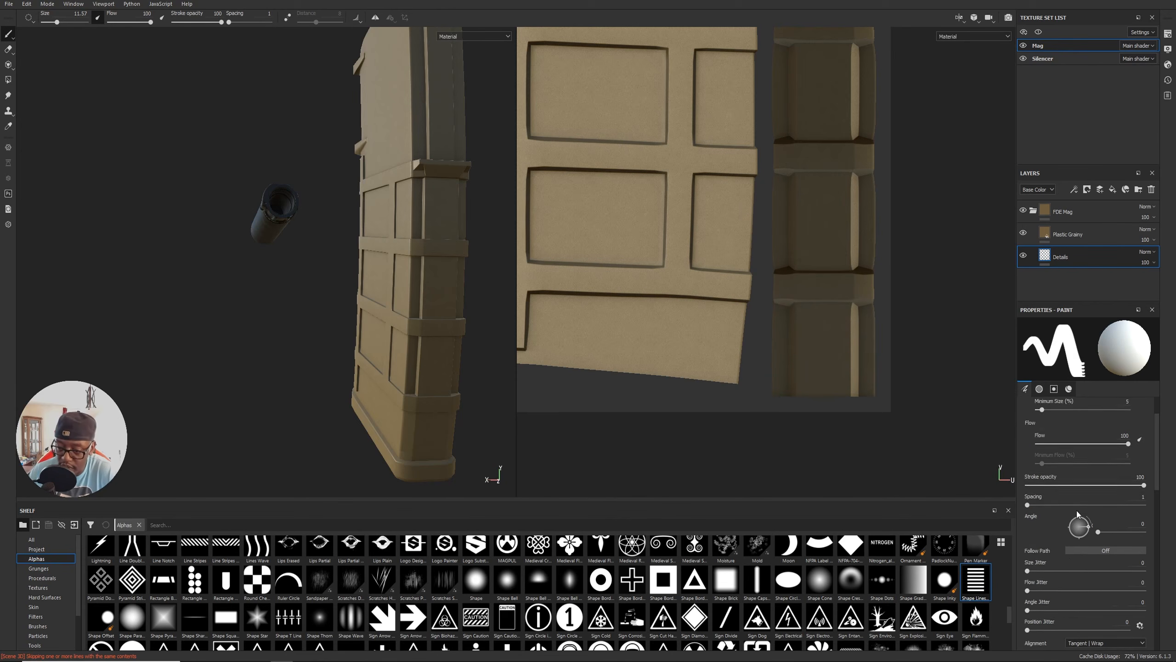
left_click(440, 367)
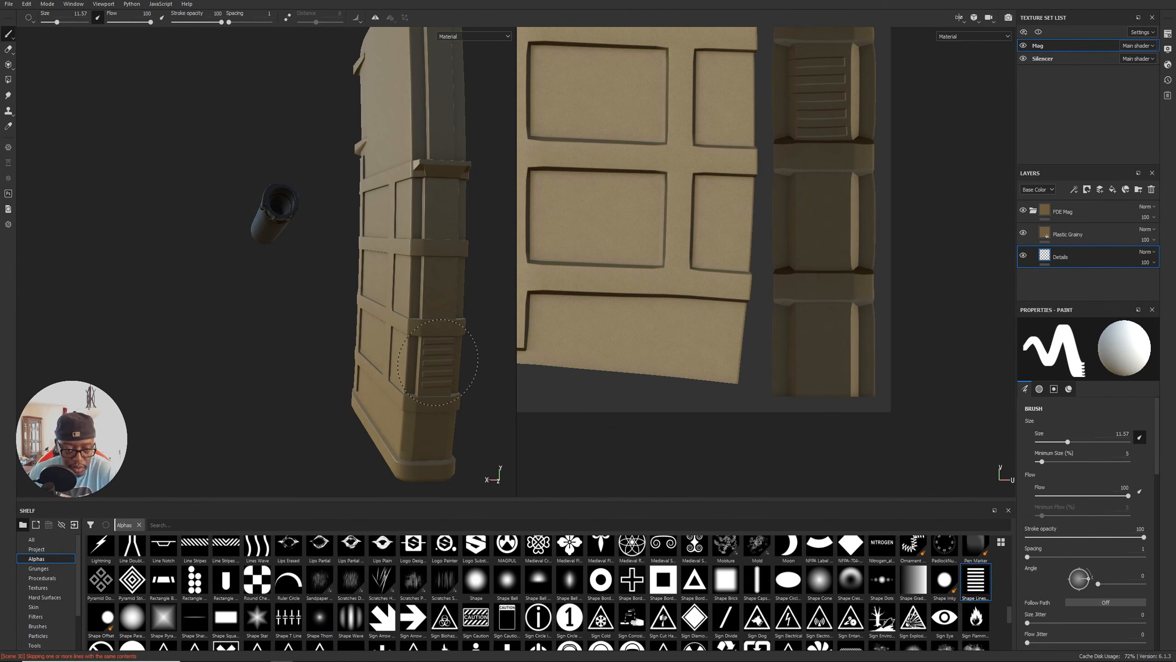
left_click_drag(395, 429, 461, 364, "alt")
middle_click_drag(461, 364, 240, 317, "alt")
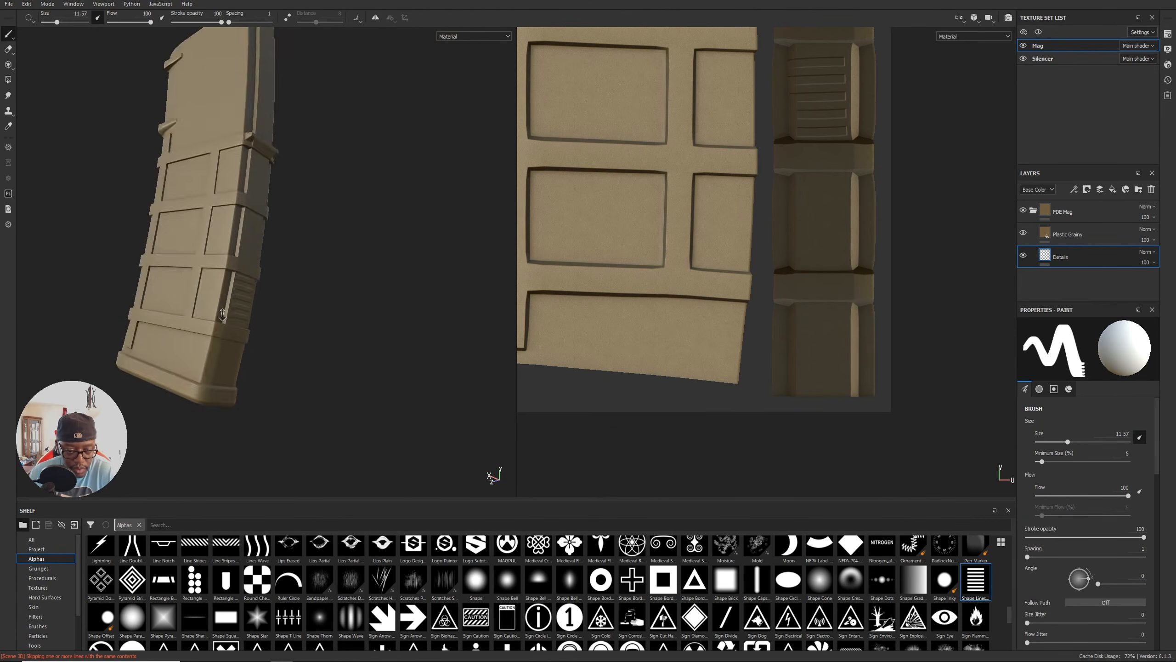
right_click_drag(241, 317, 425, 381, "alt")
mouse_move(425, 381)
left_mouse_down("alt")
mouse_move(254, 341)
mouse_move(262, 255)
mouse_move(276, 341)
left_mouse_up("alt")
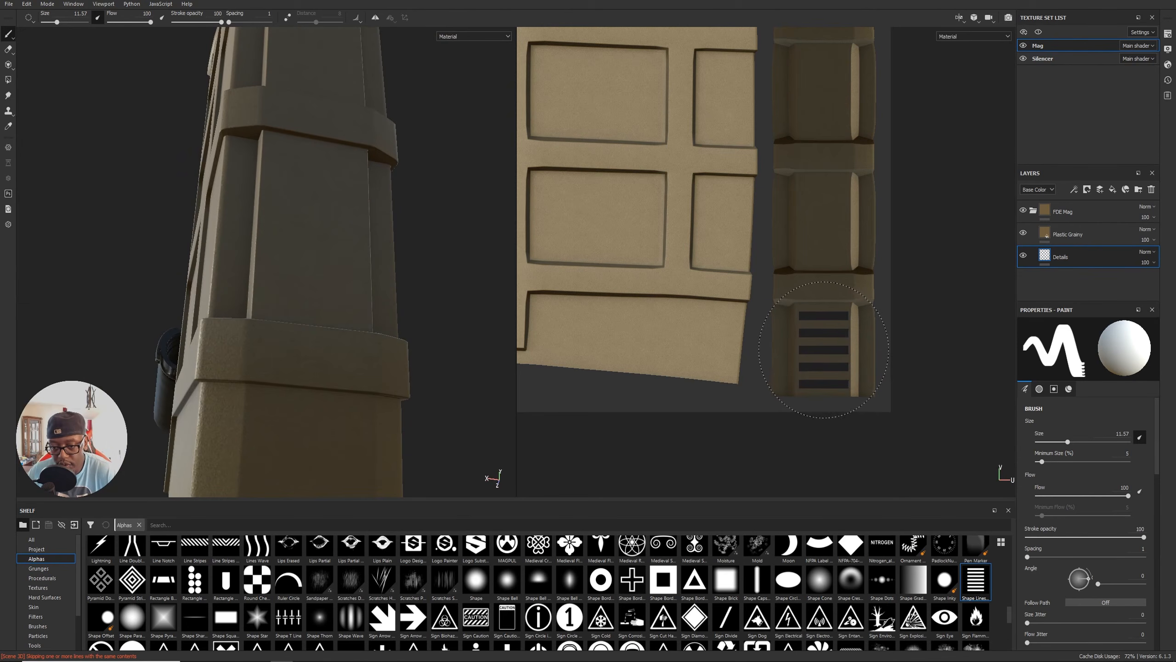
left_click(824, 349)
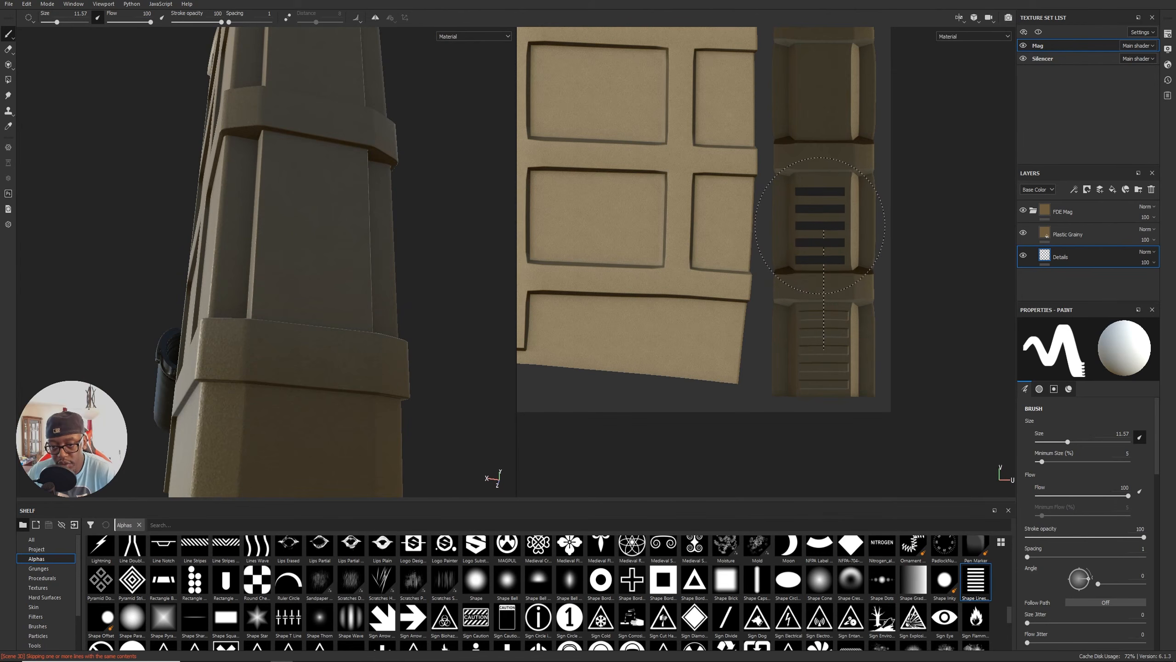
left_click(824, 222, "ctrl+shift")
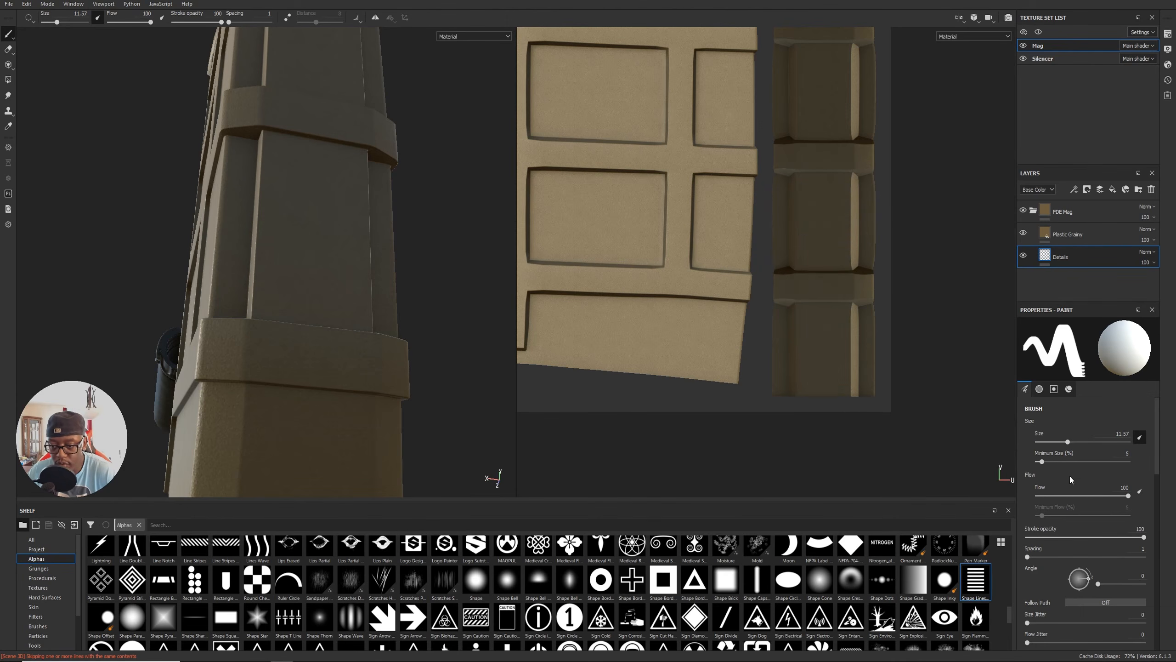
Set Lines Width (Hardness) to 0.46, stamp the stripes on the three recessed segments of the narrow UV strip, and inspect them on the model.
scroll(1070, 567, "down", 4)
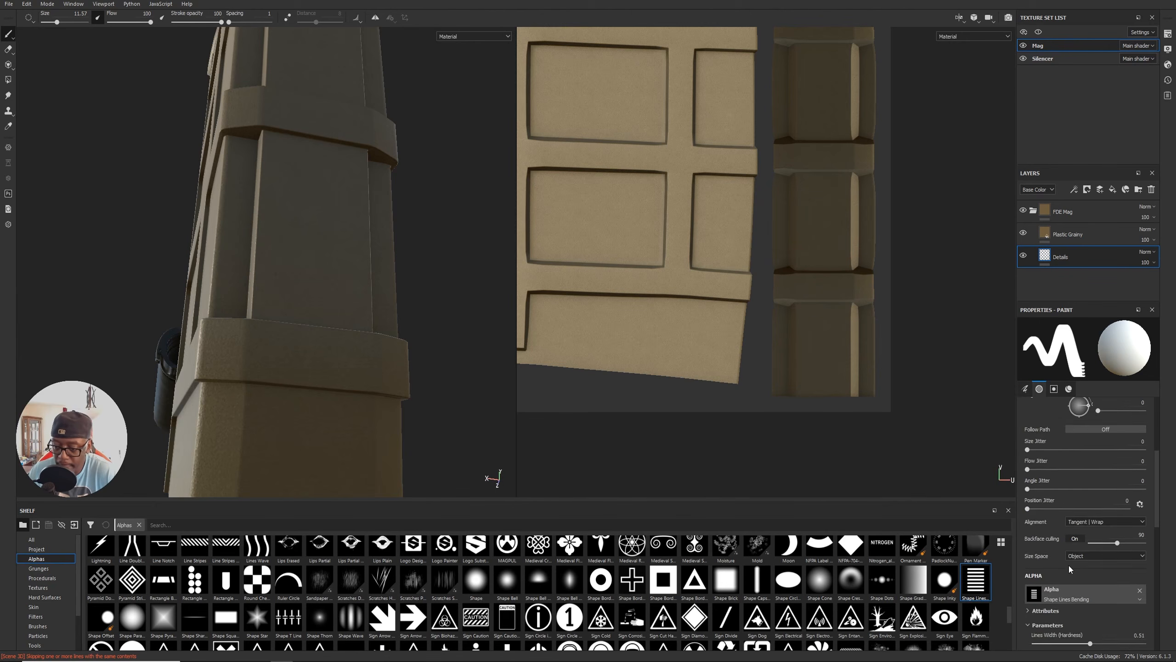
scroll(1097, 575, "down", 2)
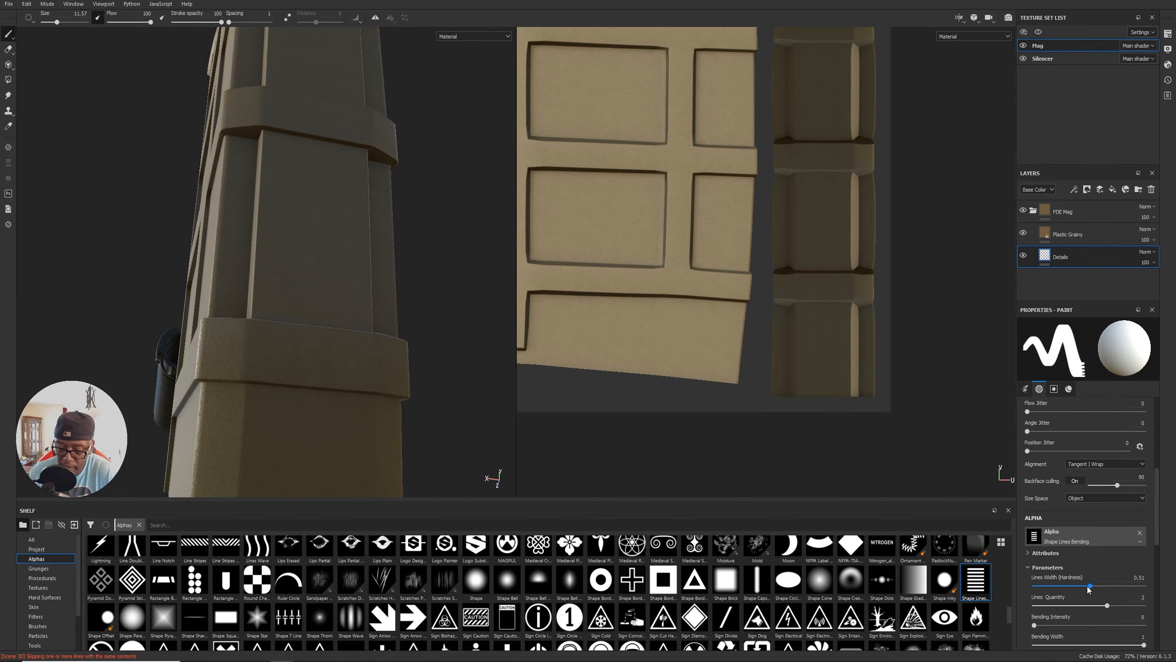
left_click_drag(1086, 586, 1082, 587)
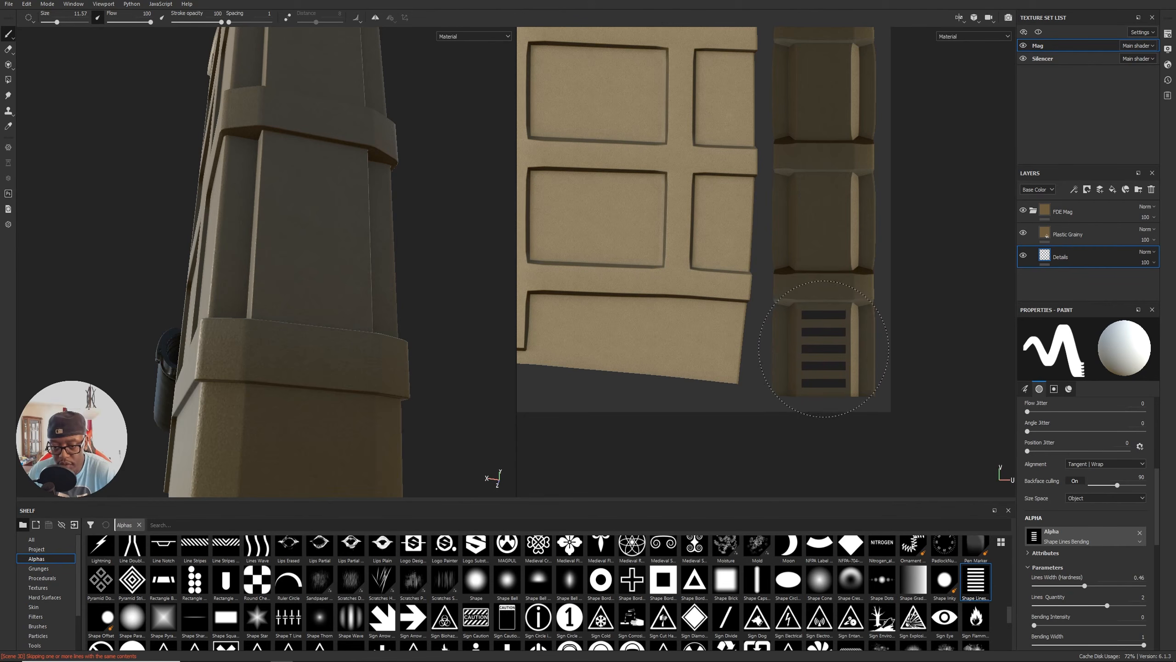
left_click(825, 351)
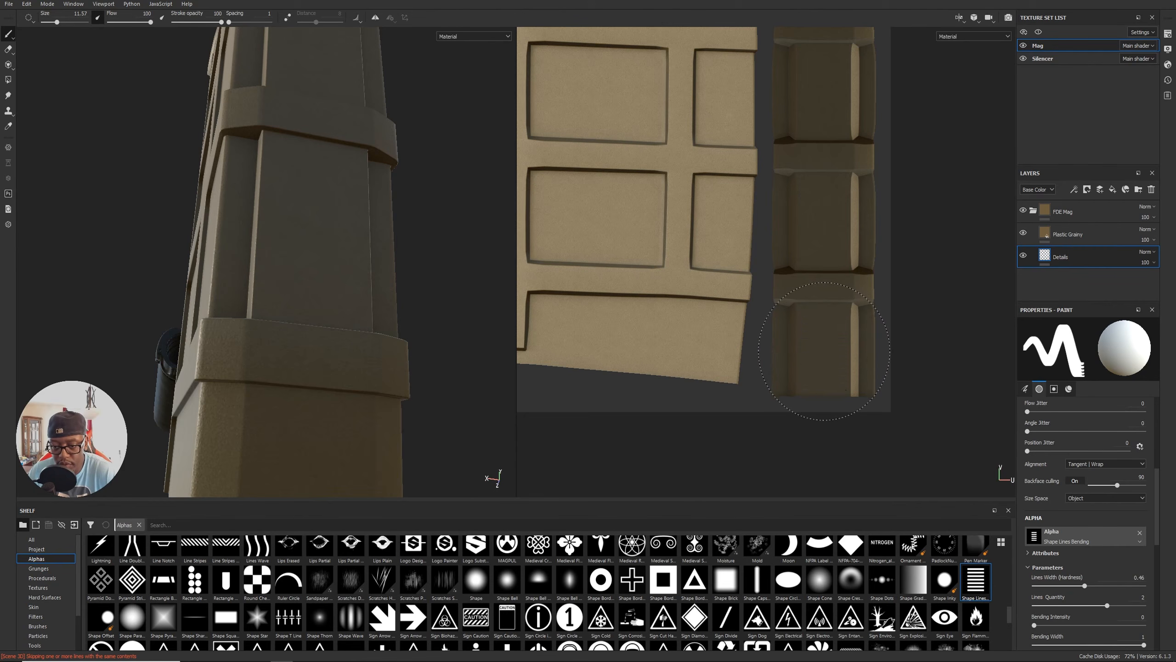
left_click(824, 221)
middle_click_drag(824, 86, 811, 227, "alt")
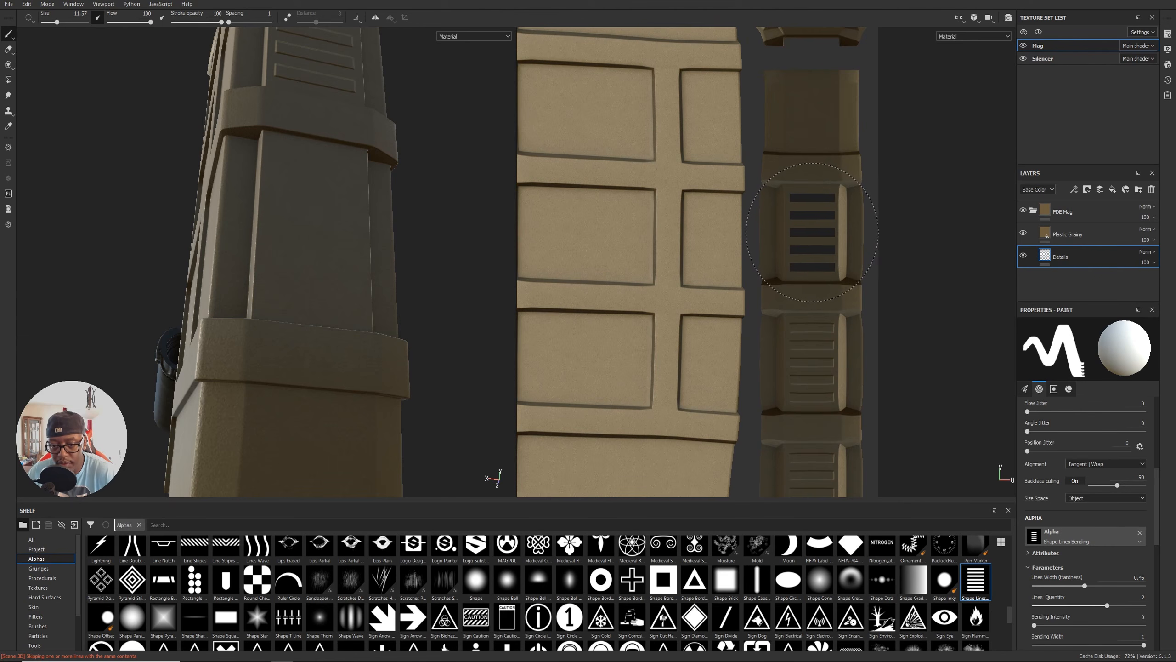
left_click_drag(196, 222, 213, 304, "alt")
right_click_drag(214, 305, 638, 318, "alt")
left_click_drag(264, 255, 223, 275, "alt")
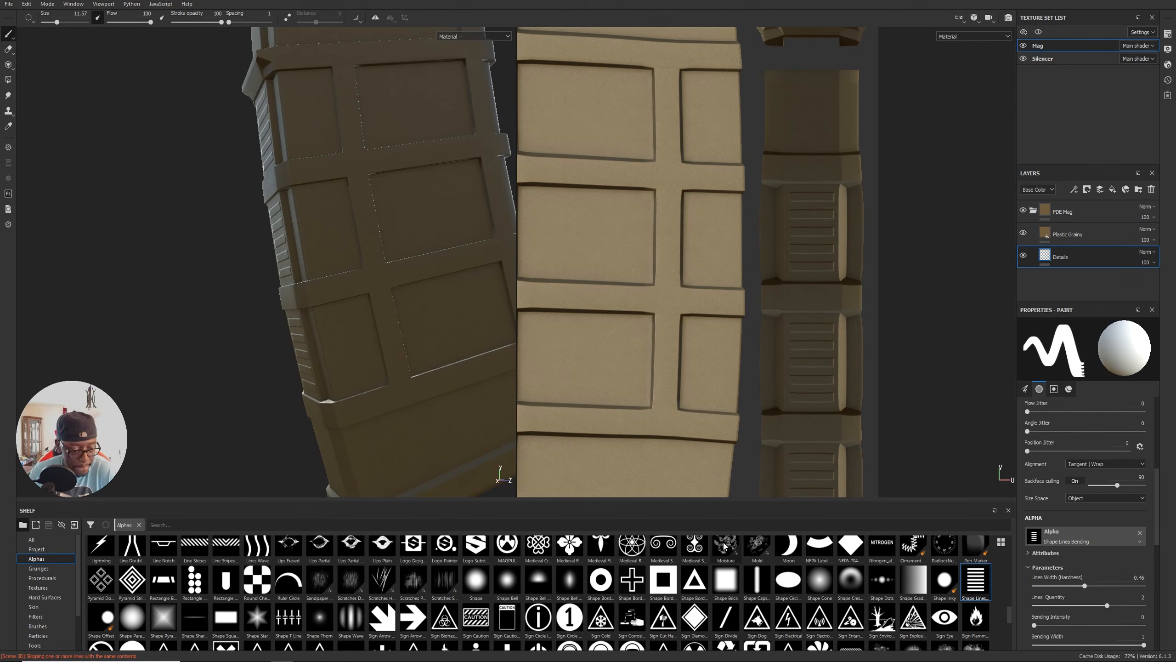
Assign the Shape Capsule alpha to the brush and set its hardness to 1.
scroll(1111, 543, "down", 1)
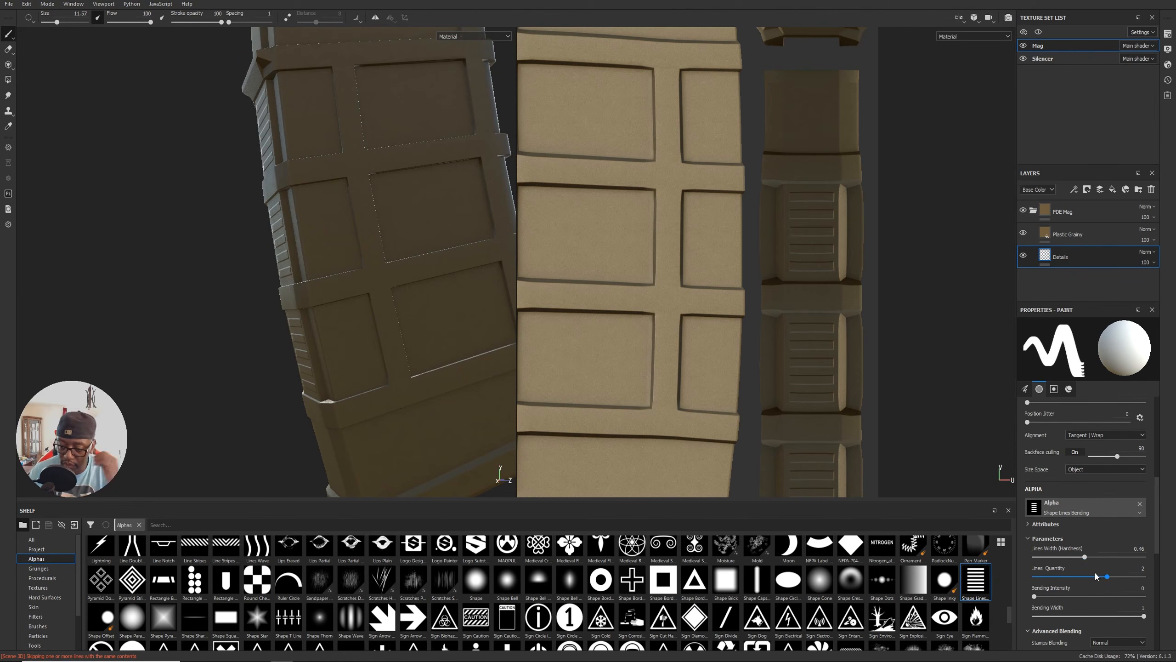
scroll(1084, 579, "down", 2)
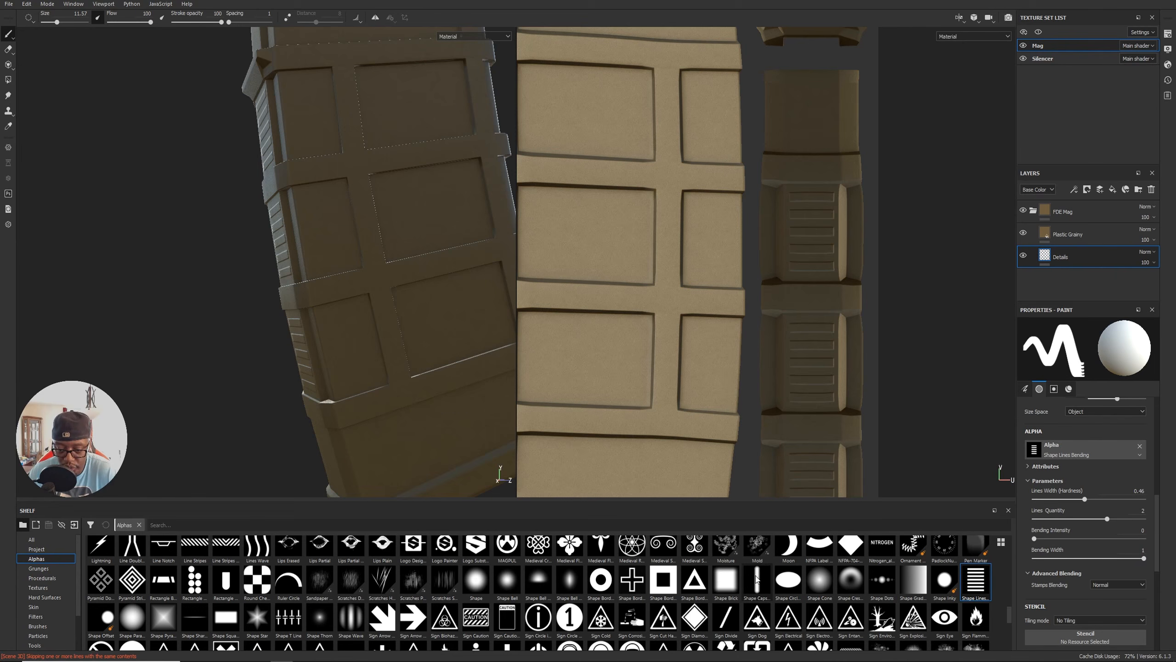
mouse_move(753, 579)
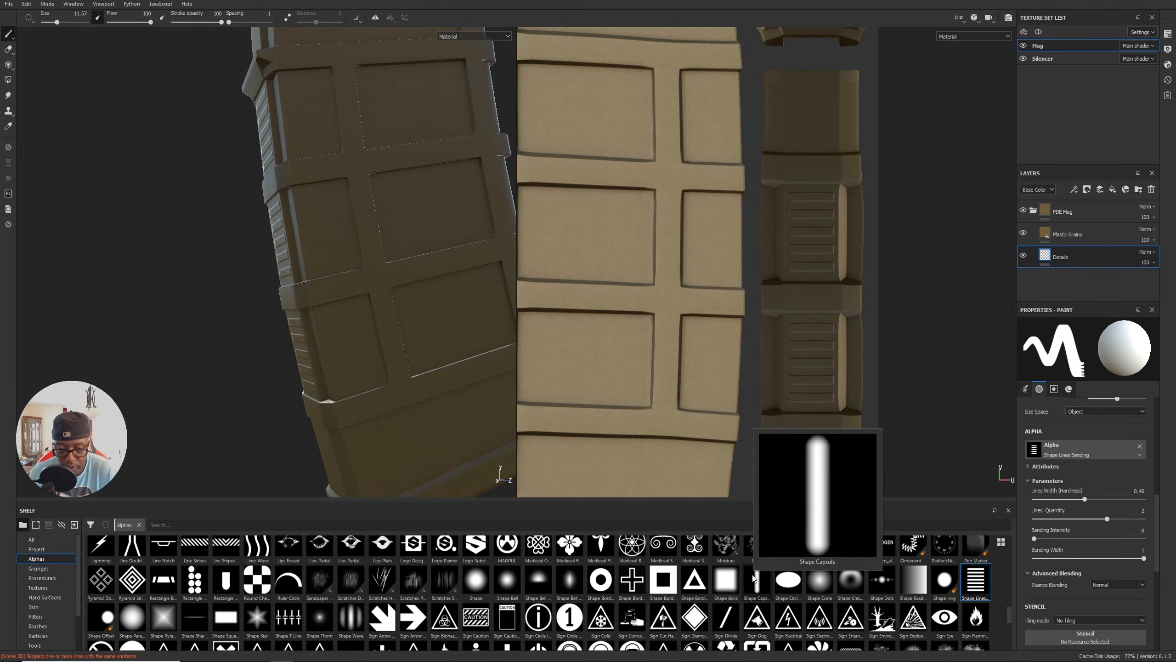
left_click(758, 589)
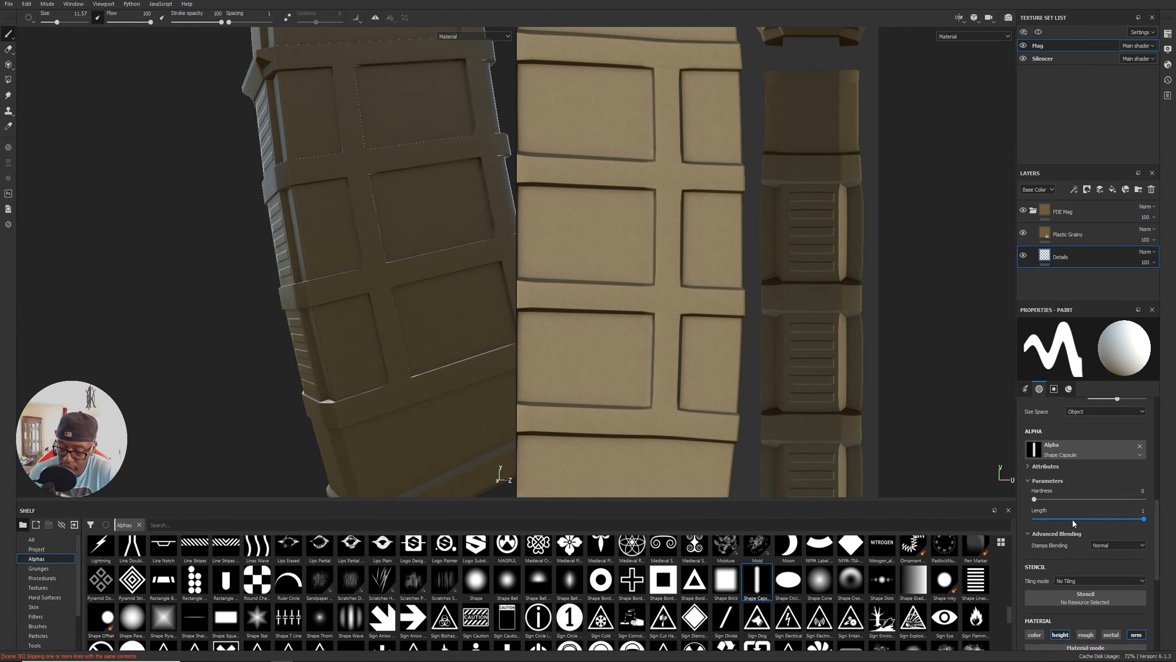
left_click_drag(1035, 499, 1133, 496)
left_click_drag(1156, 495, 1158, 495)
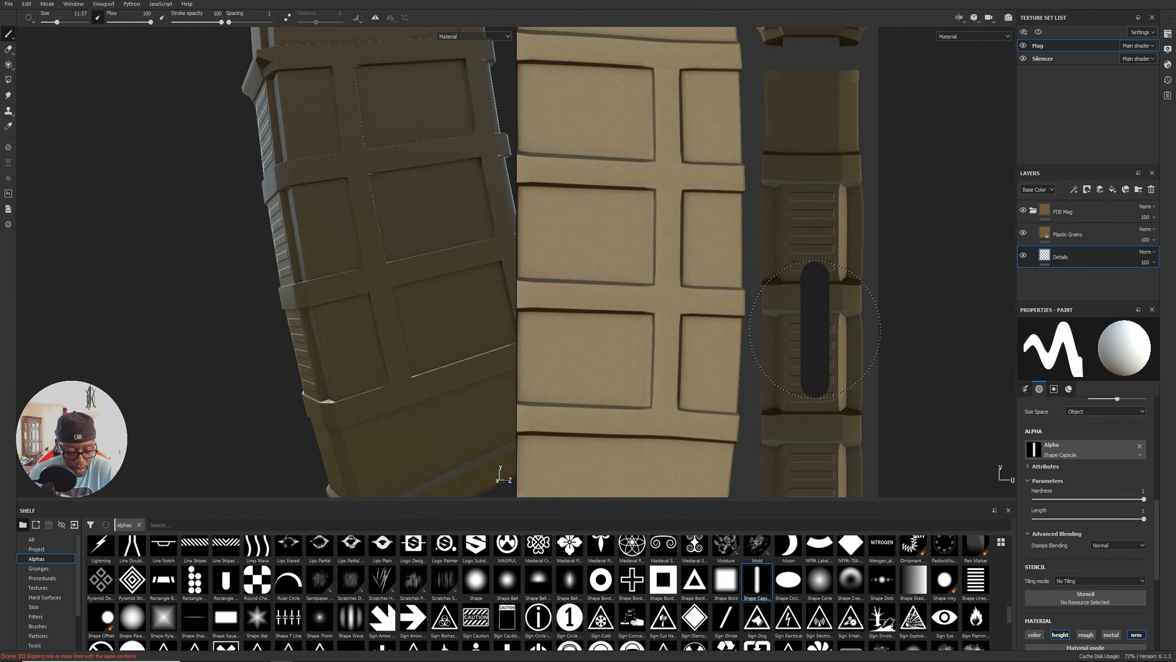
Rotate the capsule brush to an angle of 90 and reduce its size to about 3.04.
right_click_drag(814, 323, 815, 323, "shift")
scroll(1120, 408, "up", 3)
scroll(1127, 448, "up", 2)
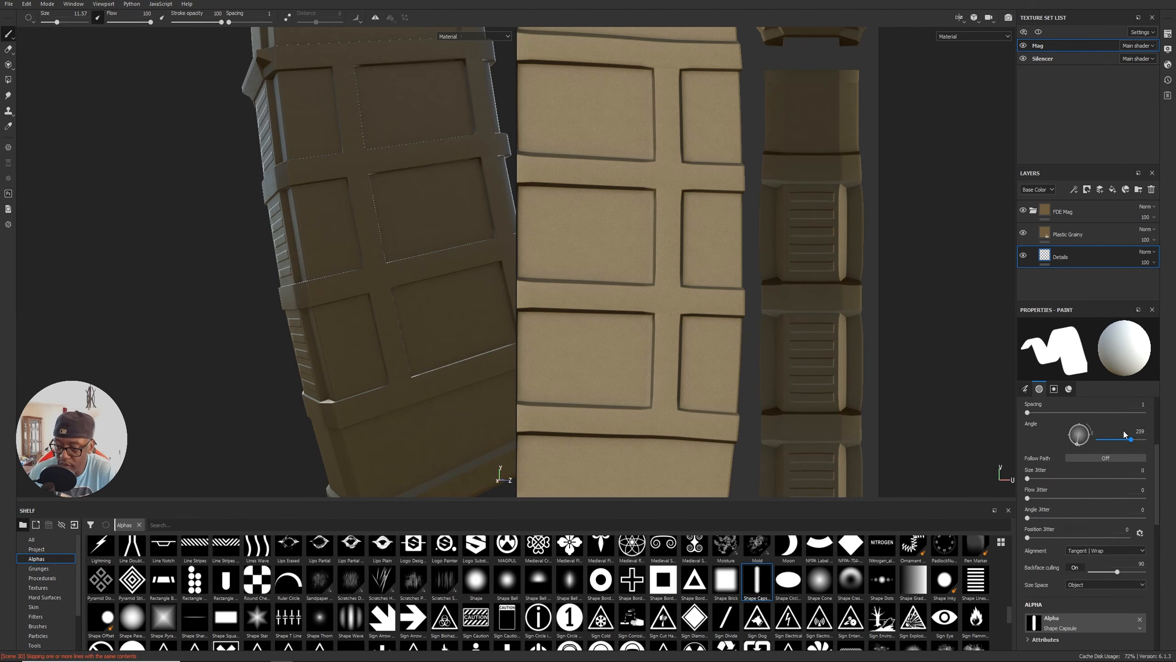
key("Return")
right_click_drag(821, 133, 806, 133, "ctrl")
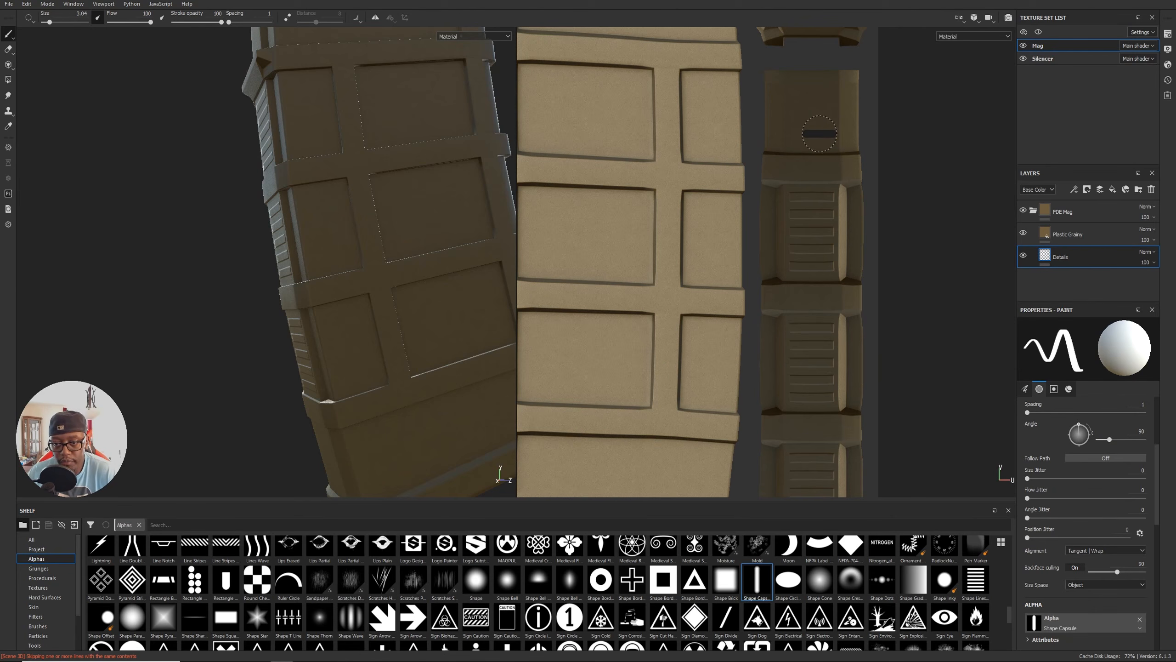
Set the brush spacing to about 30 and paint a straight vertical row of capsules on the flat segment above the striped ones.
scroll(1074, 610, "down", 3)
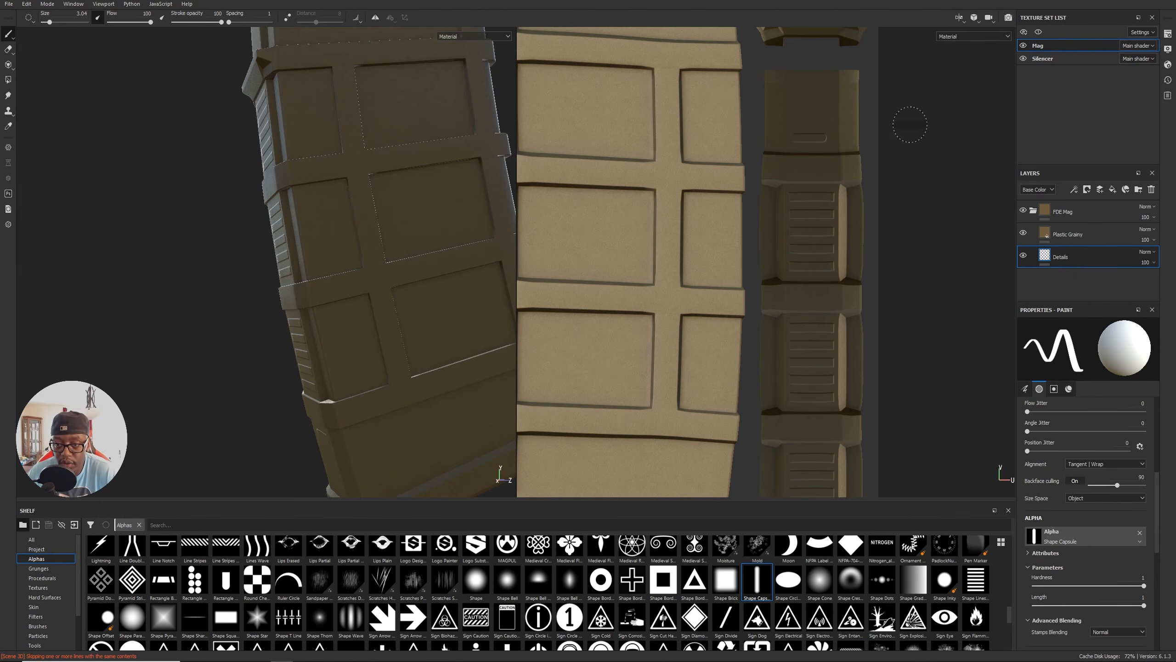
key("ctrl")
scroll(1101, 468, "up", 2)
scroll(1091, 453, "up", 5)
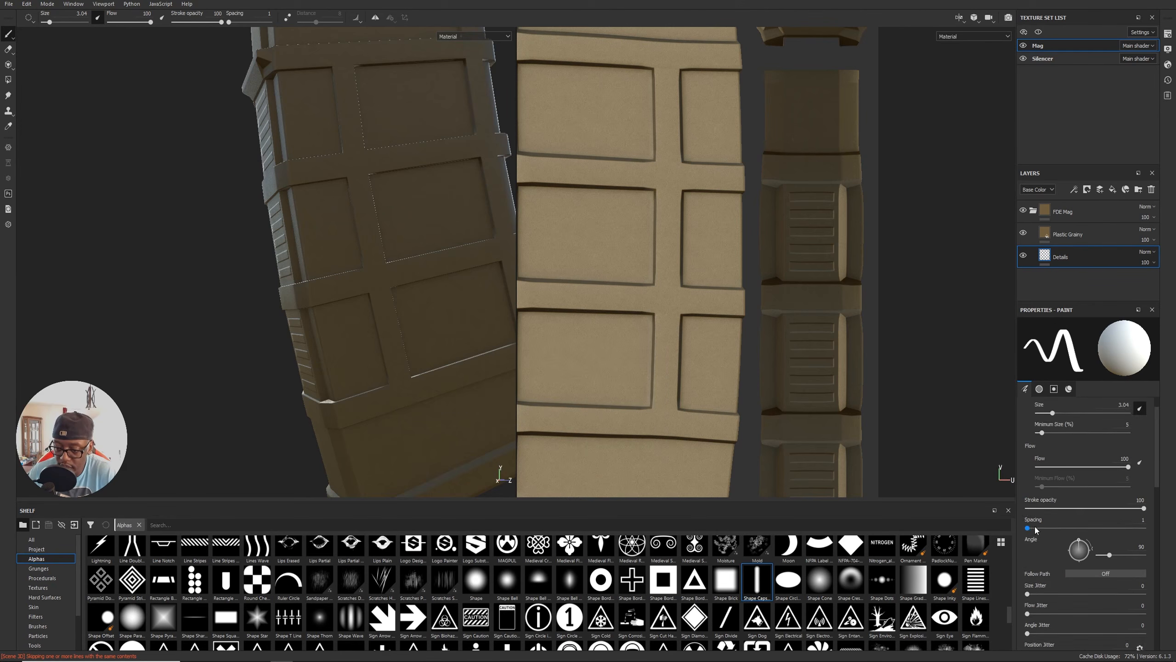
left_click(1035, 528)
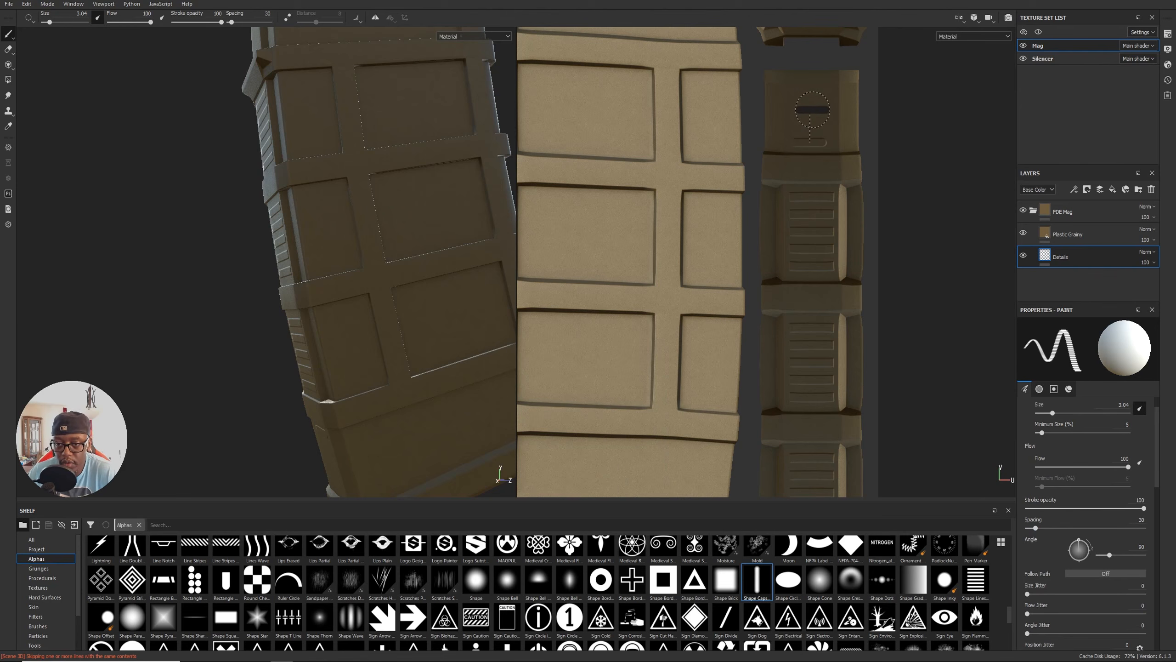
left_click(811, 89, "shift")
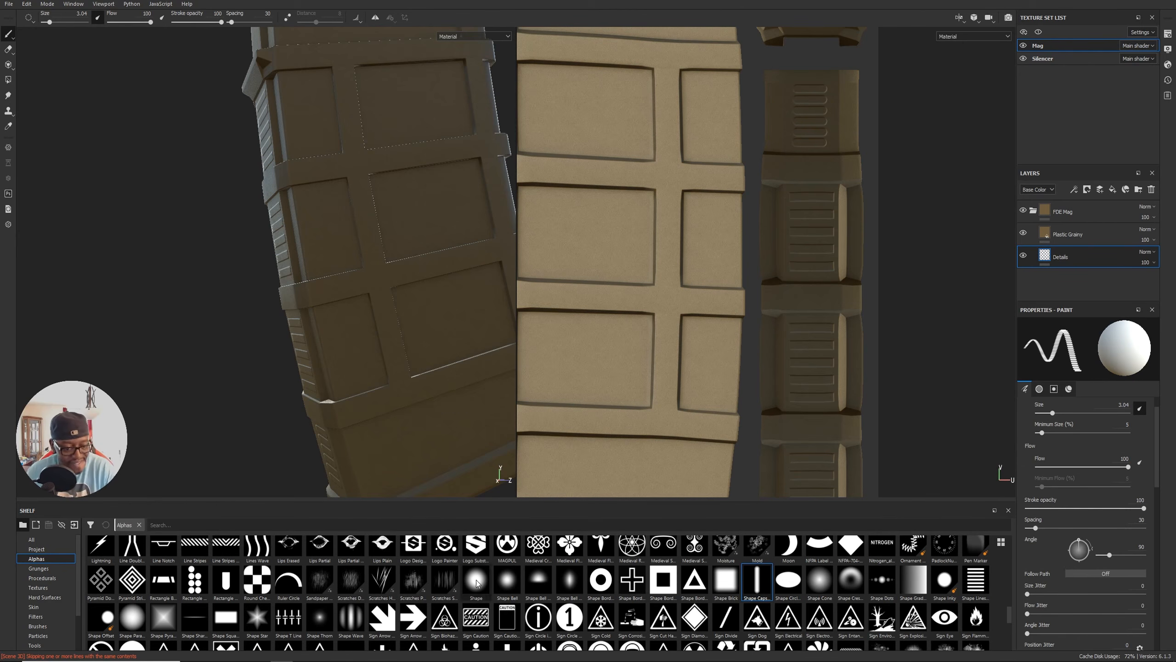
Assign the Shape Lines Bending alpha to the brush and lower its Lines Quantity to 0.
scroll(518, 582, "up", 5)
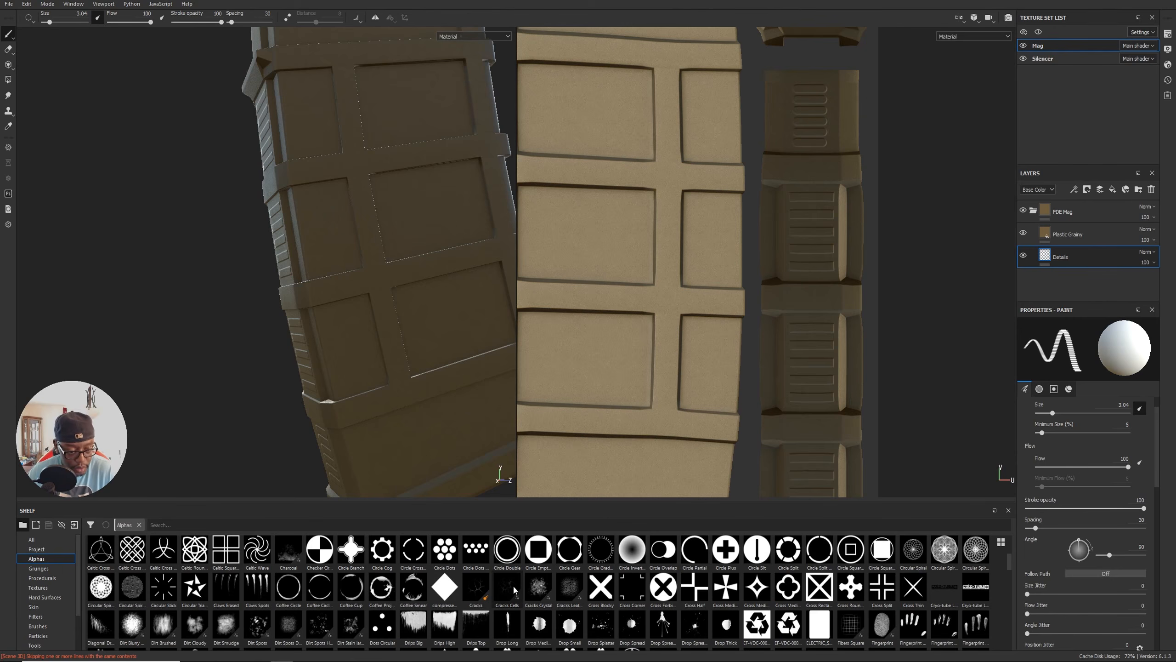
scroll(512, 583, "up", 3)
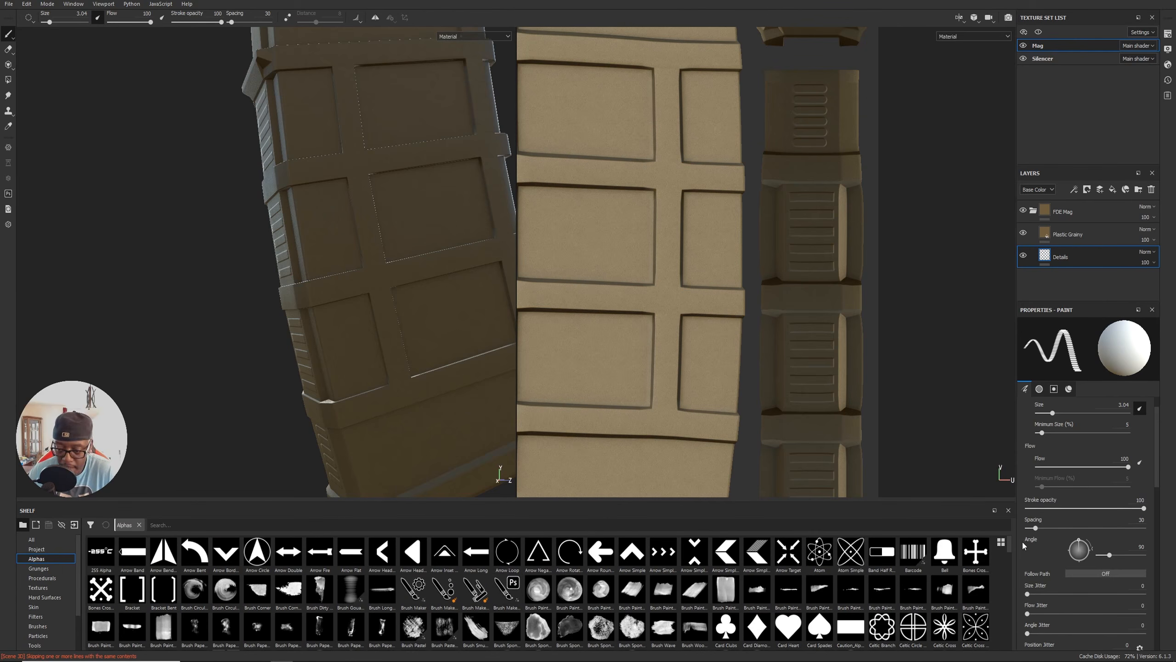
mouse_move(1009, 549)
left_mouse_down()
mouse_move(1014, 643)
mouse_move(1008, 616)
left_mouse_up()
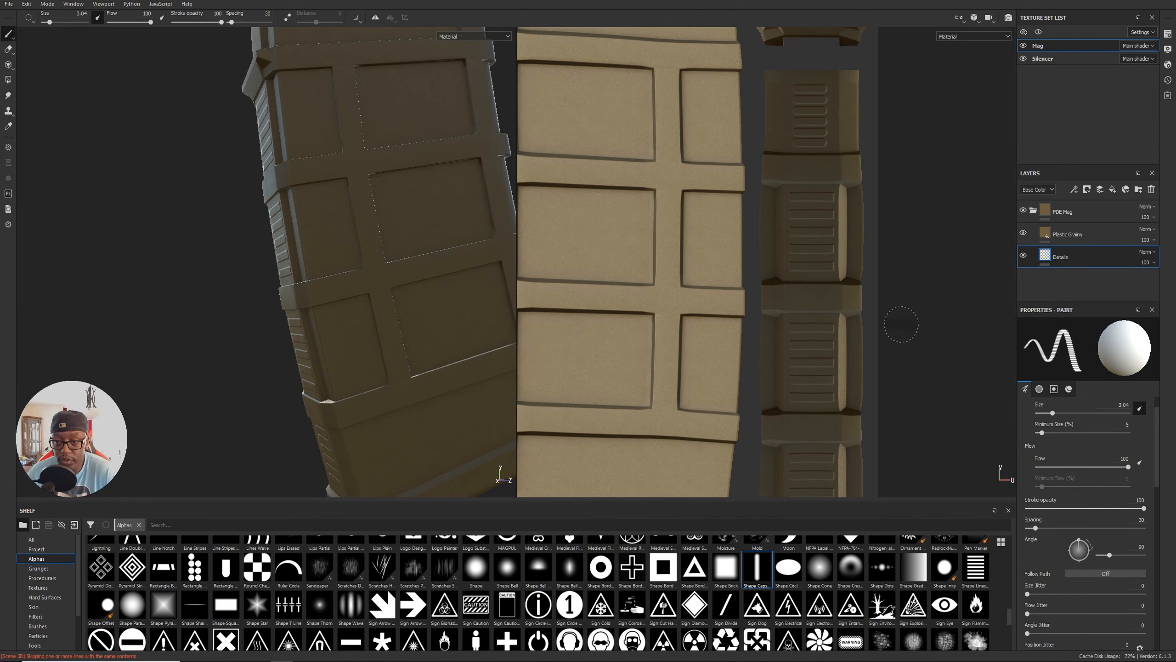
middle_click_drag(900, 322, 889, 256)
left_click(978, 569)
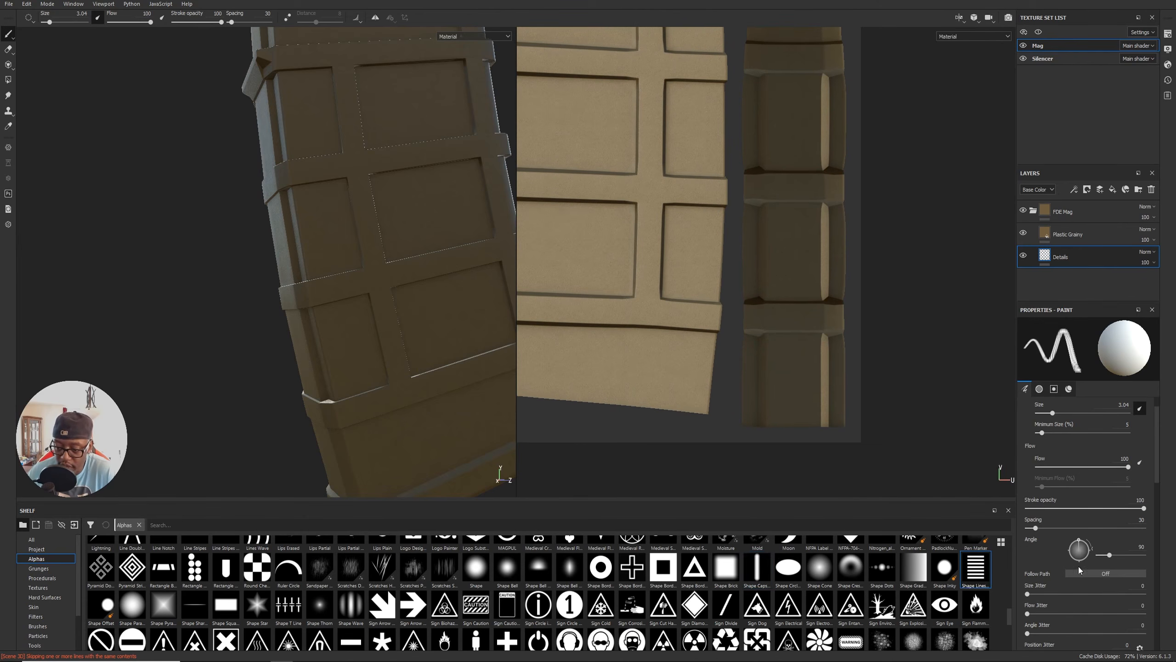
scroll(1076, 584, "down", 8)
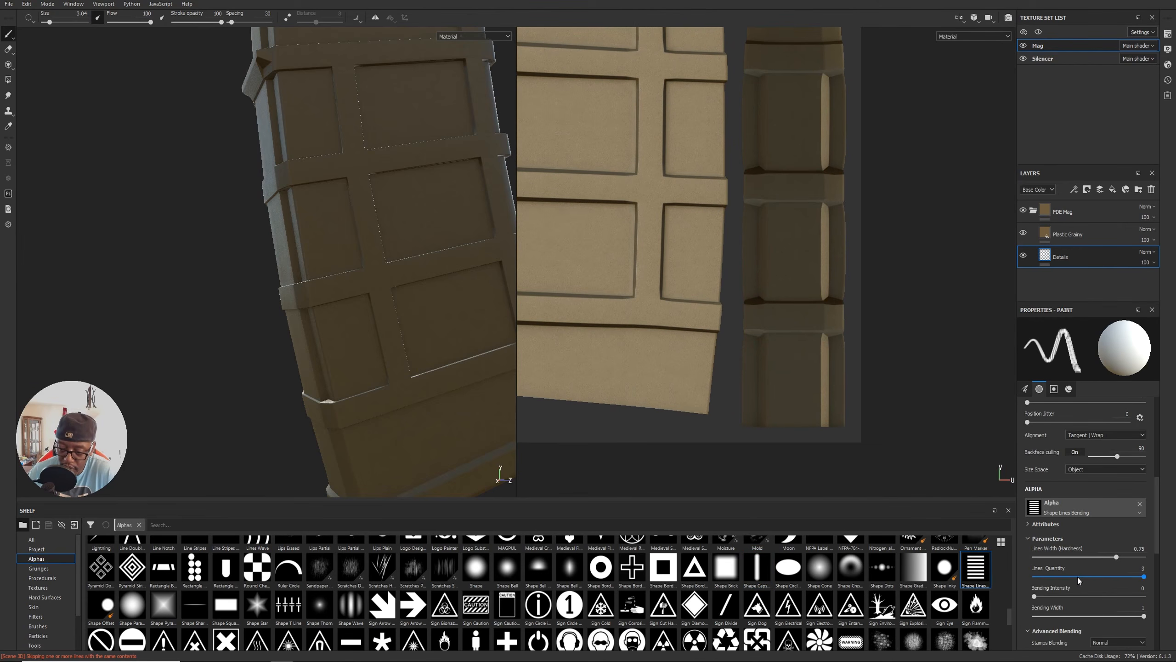
left_click_drag(1139, 576, 1034, 577)
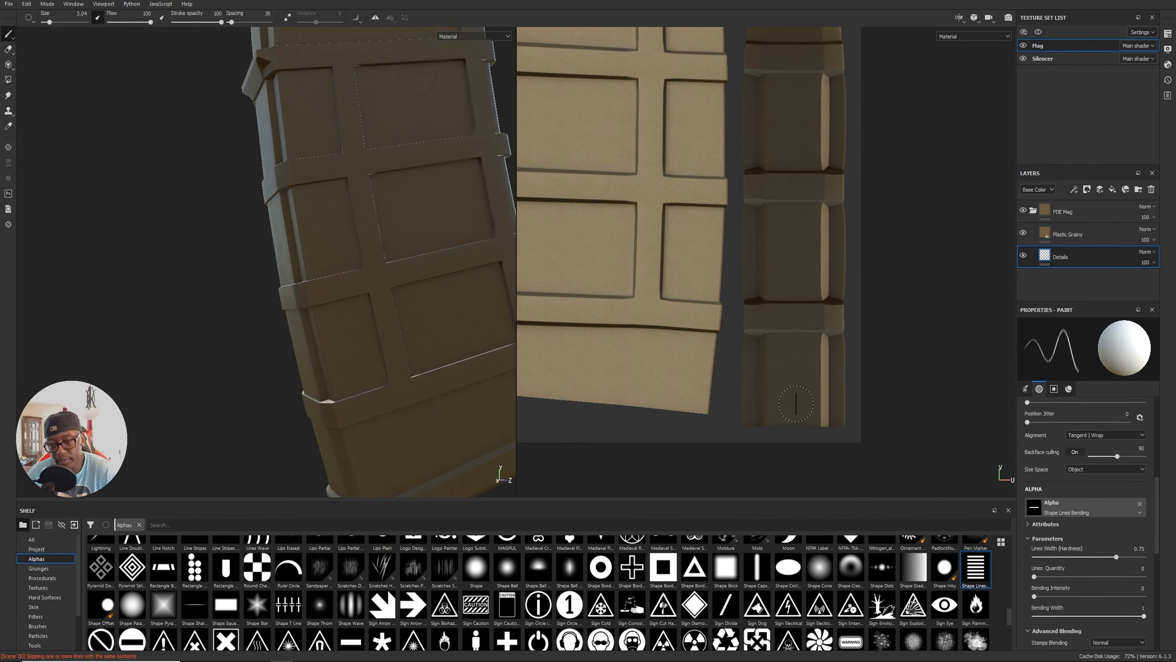
Set the brush angle to 0 for horizontal stripes on the narrow UV strip.
scroll(1120, 441, "up", 3)
key("Return")
middle_click_drag(806, 387, 772, 346, "alt")
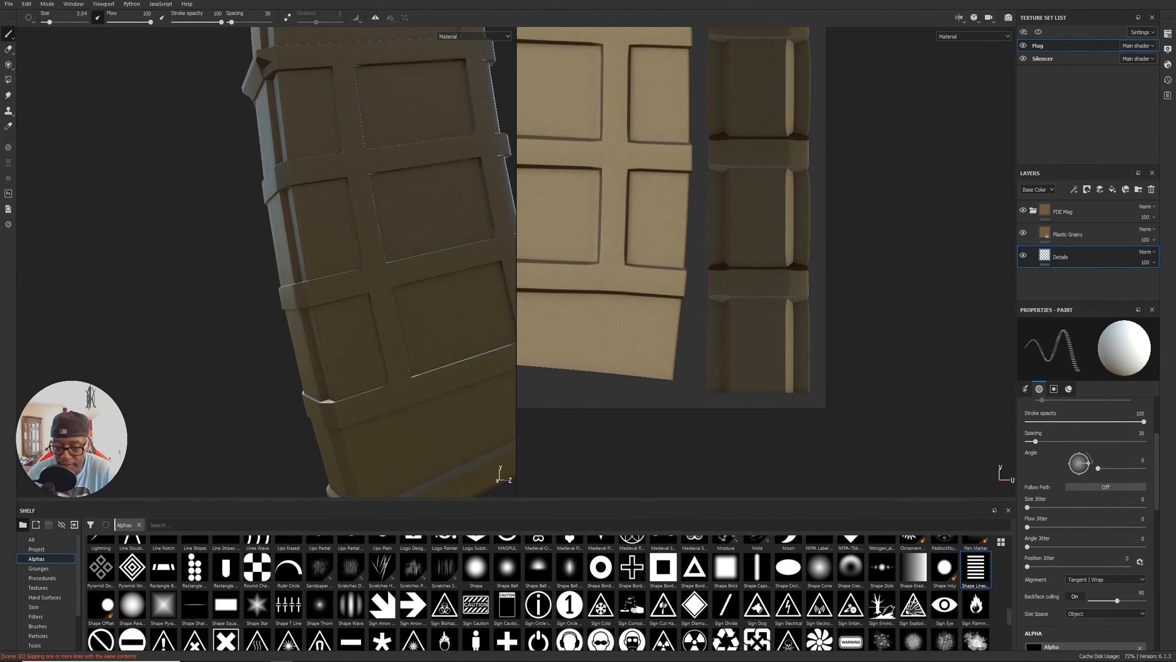
right_click_drag(772, 347, 801, 410, "alt")
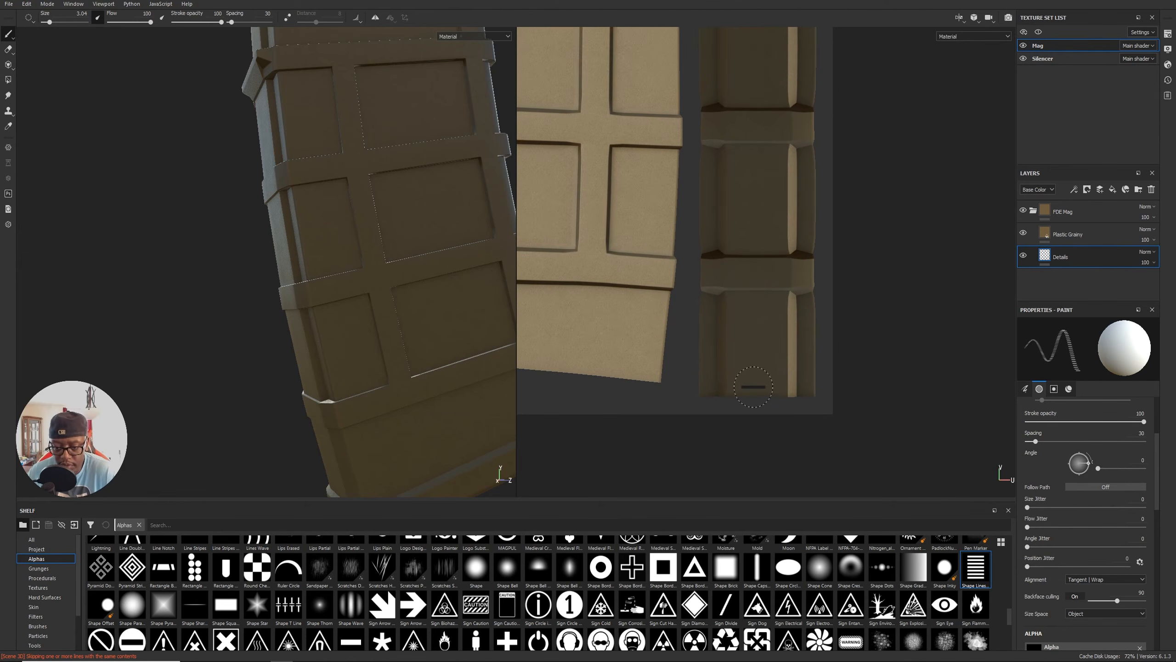
Set Lines Width (Hardness) to 0.91 and enlarge the brush to about 4.87.
scroll(1099, 527, "down", 2)
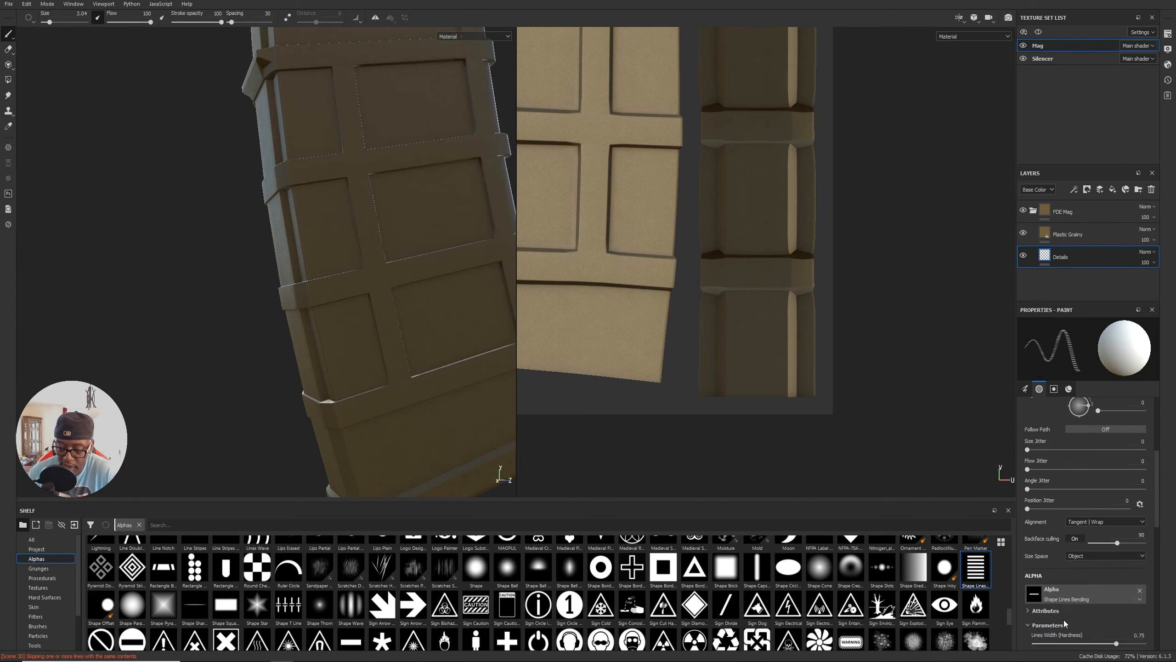
scroll(1064, 619, "down", 2)
left_click_drag(1125, 583, 1127, 583)
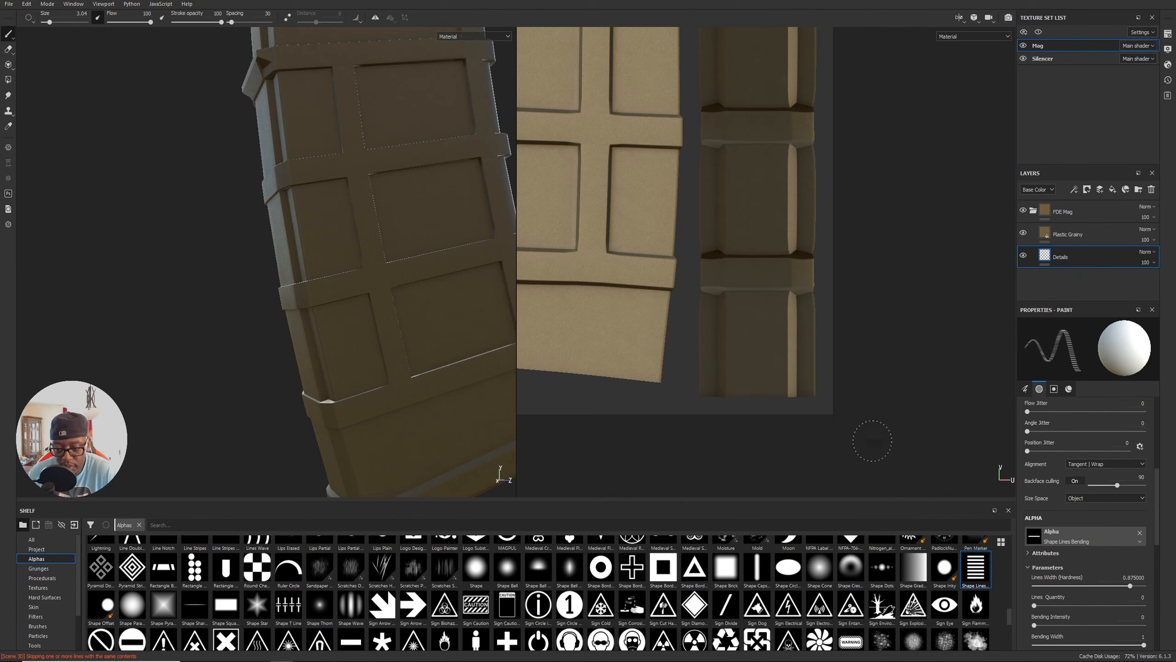
left_click_drag(1132, 587, 1135, 587)
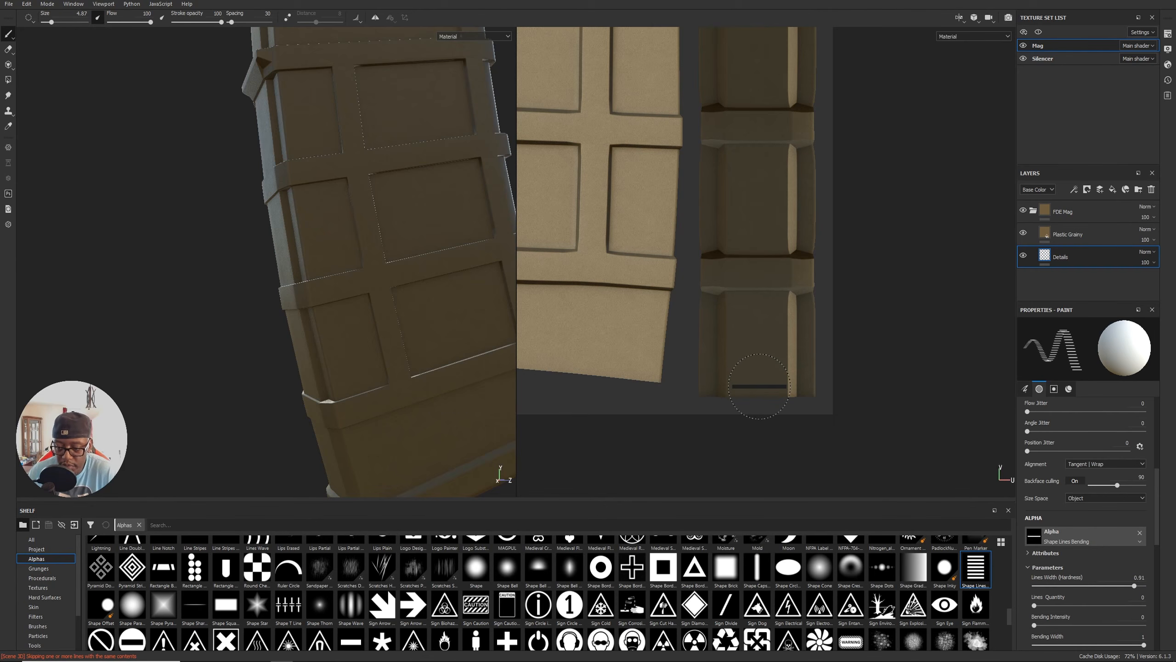
Paint a straight vertical row of horizontal stripes on the lowest recessed segment of the narrow UV strip.
left_click(757, 386)
left_click(758, 300, "shift")
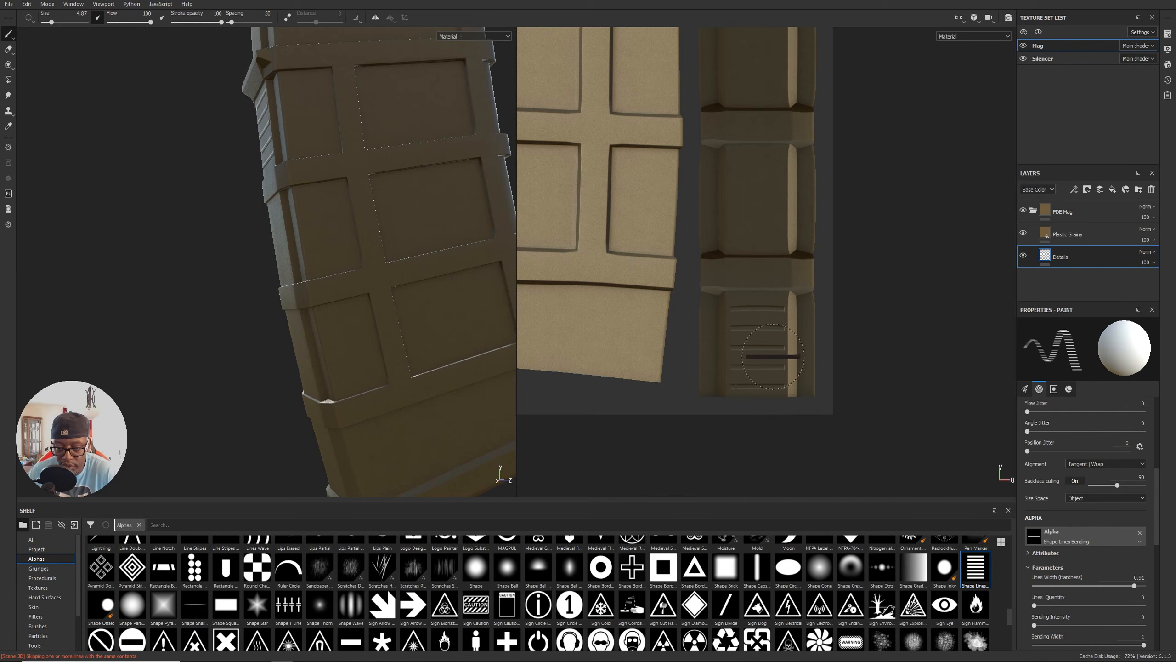
middle_click_drag(814, 316, 811, 435)
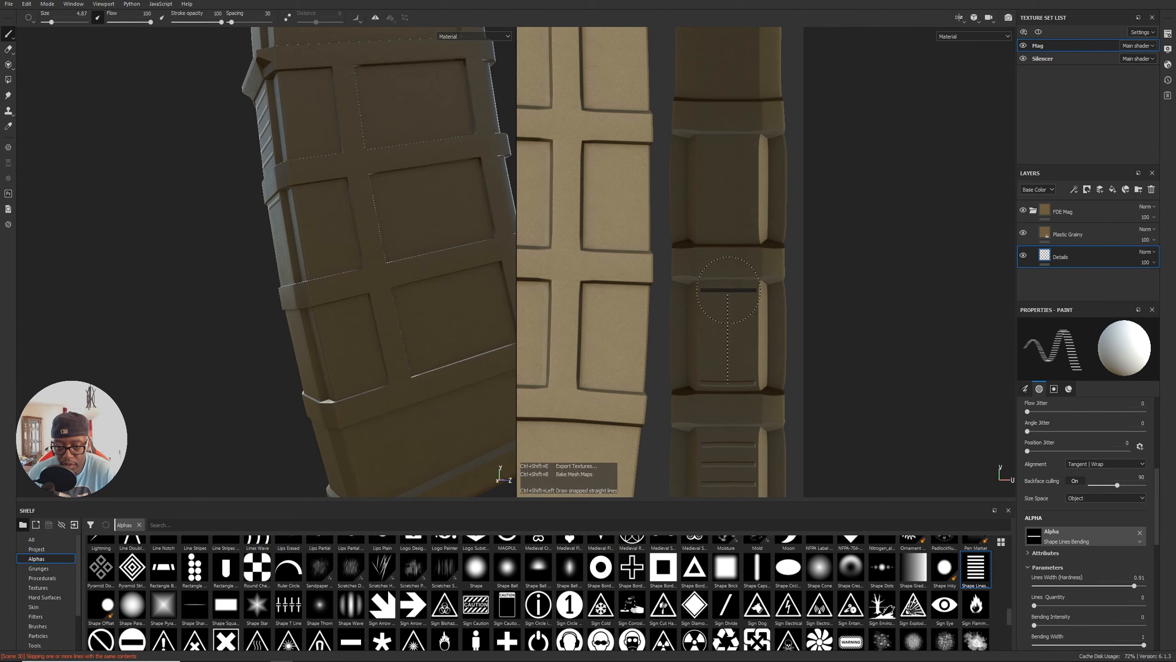
left_click(728, 289, "ctrl+shift")
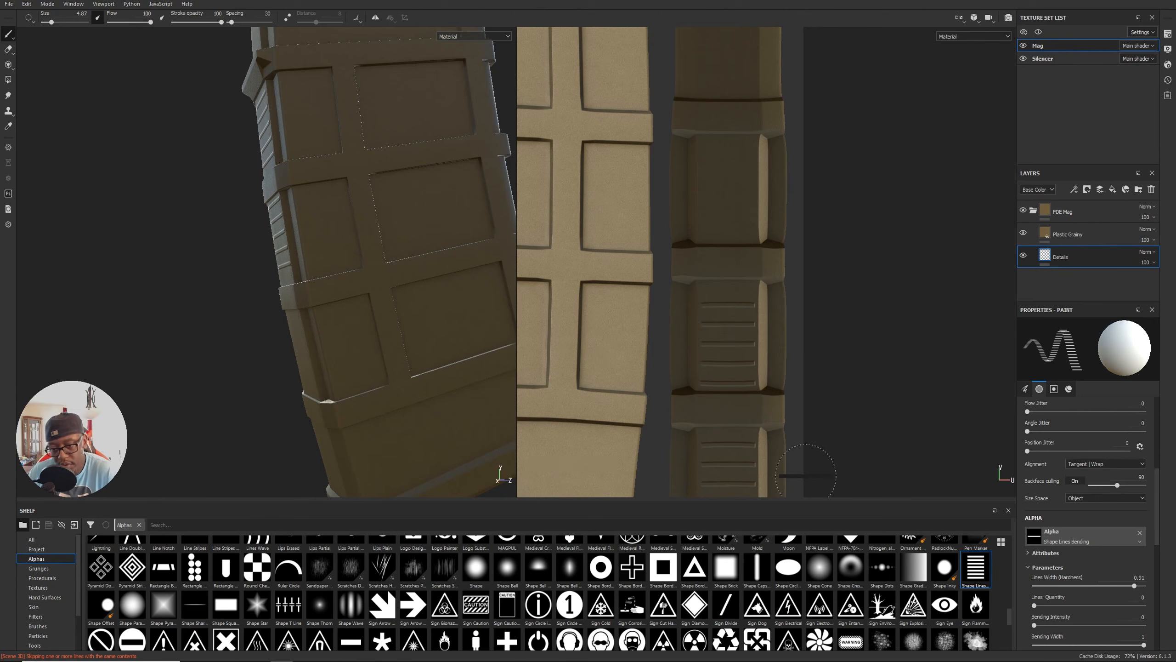
key("ctrl+z")
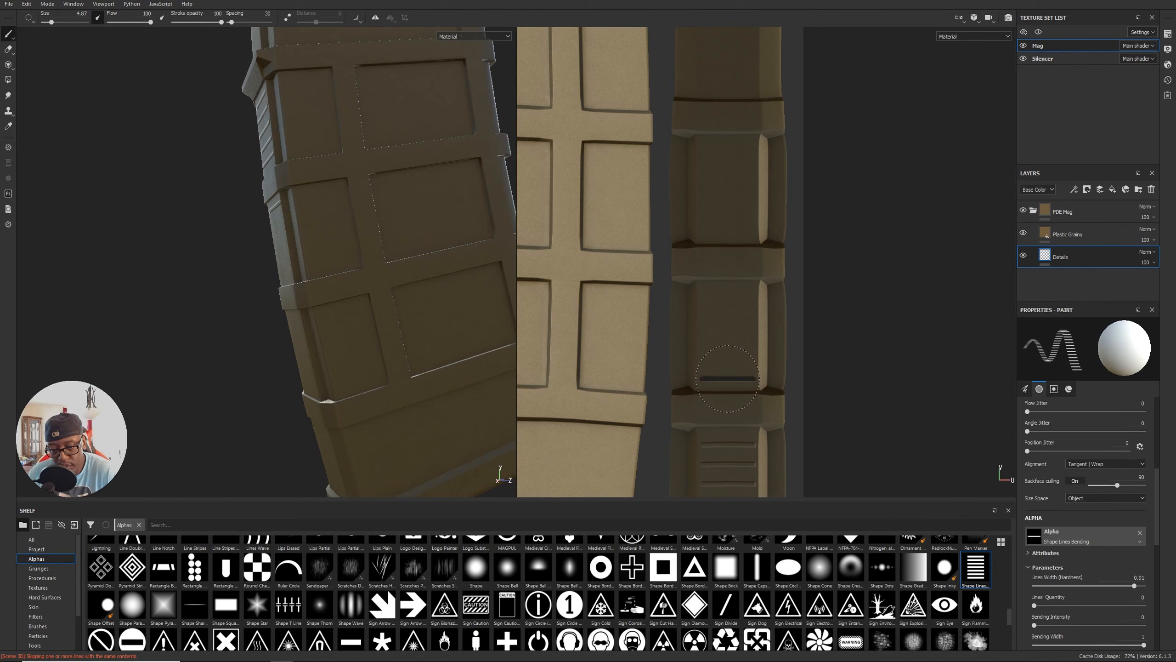
left_click(727, 366, "ctrl+shift")
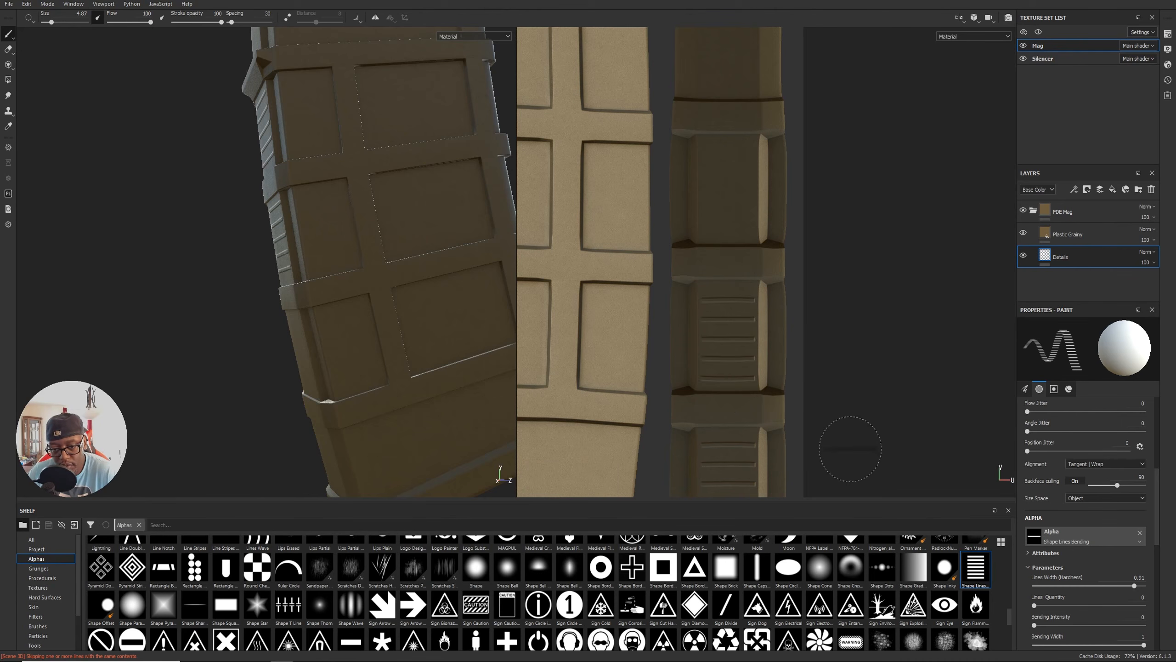
key("ctrl+z")
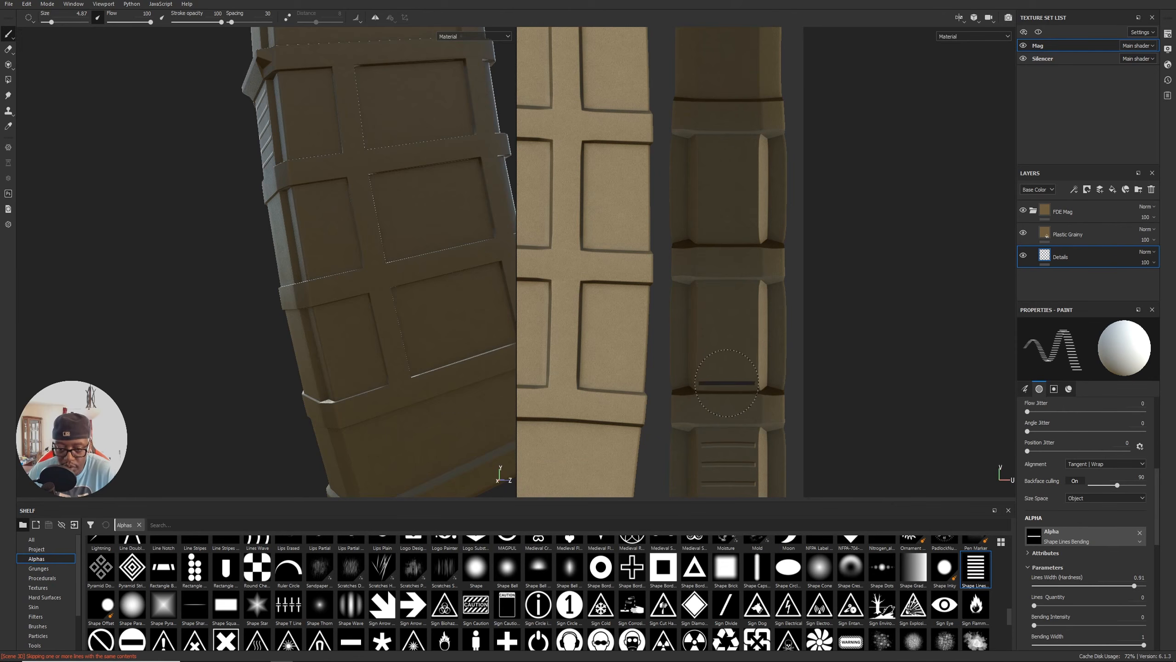
Paint matching straight rows of stripes on the middle and upper recessed segments of the narrow UV strip.
left_click_drag(728, 376, 730, 286)
middle_click_drag(807, 260, 792, 394)
left_click(716, 361)
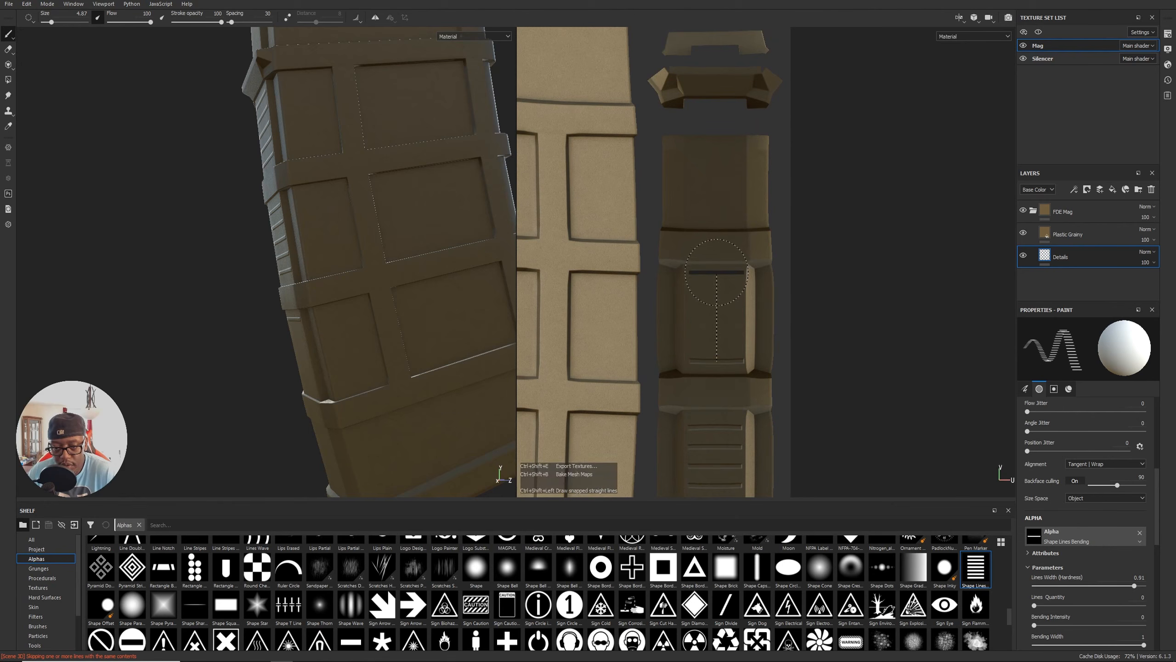
left_click(715, 357)
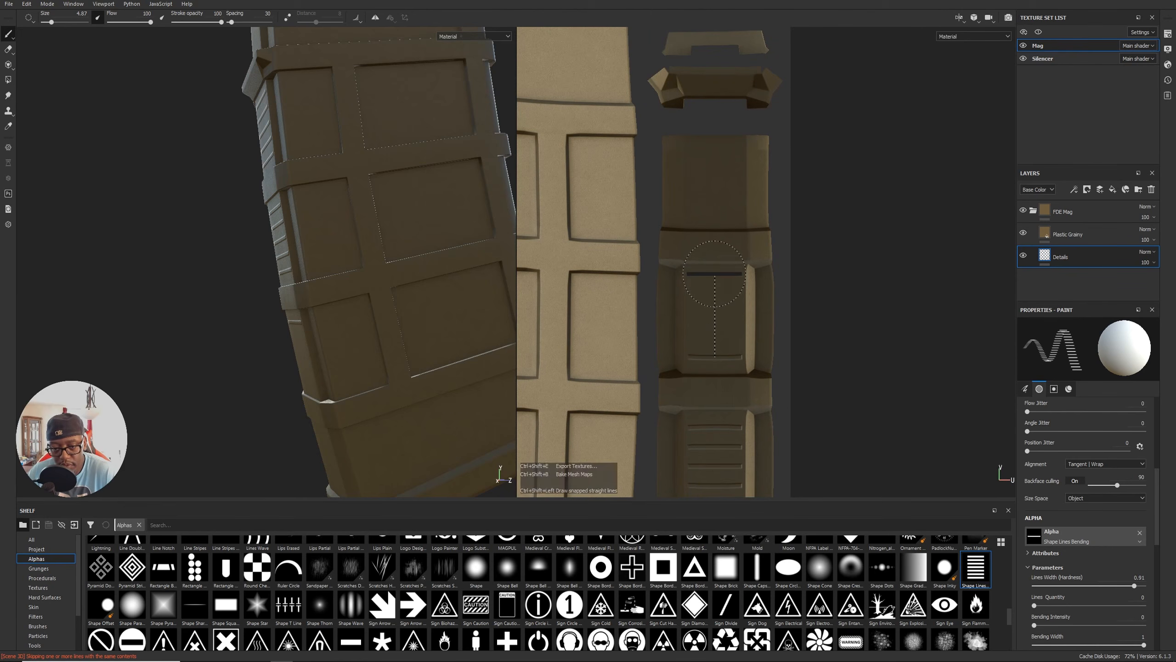
left_click(715, 273, "ctrl+shift")
Examine the striped segments on the 3D magazine from the side and end, and check the brush's height setting.
right_click_drag(780, 359, 513, 312, "alt")
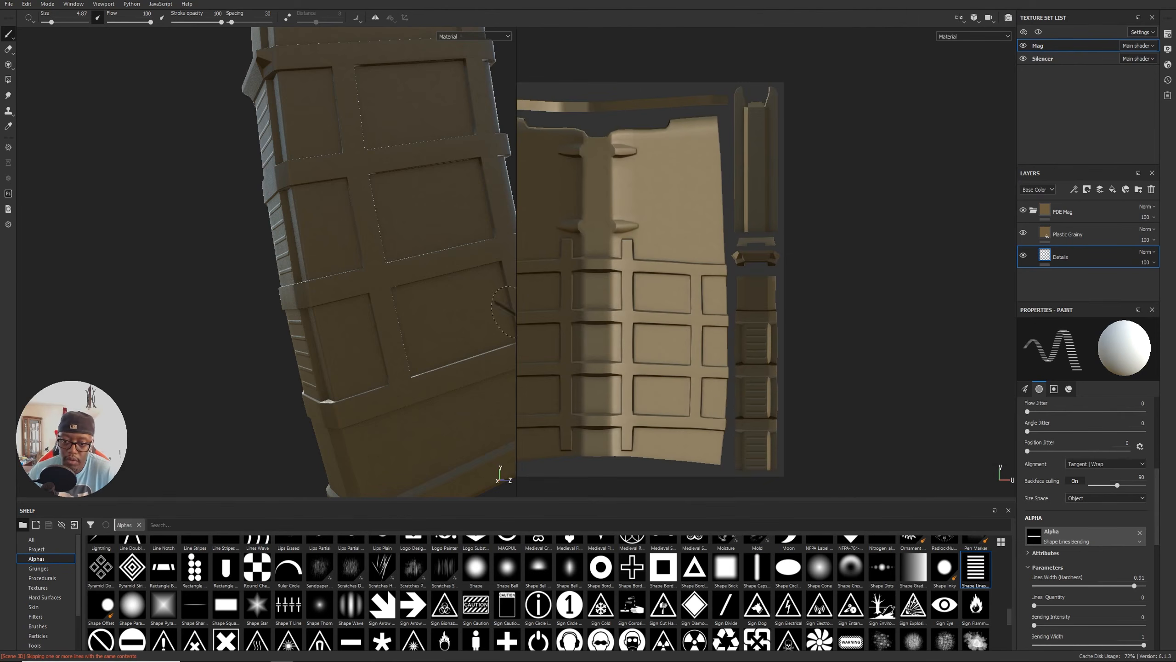
middle_click_drag(716, 407, 727, 311, "alt")
right_click_drag(314, 321, 192, 235, "alt")
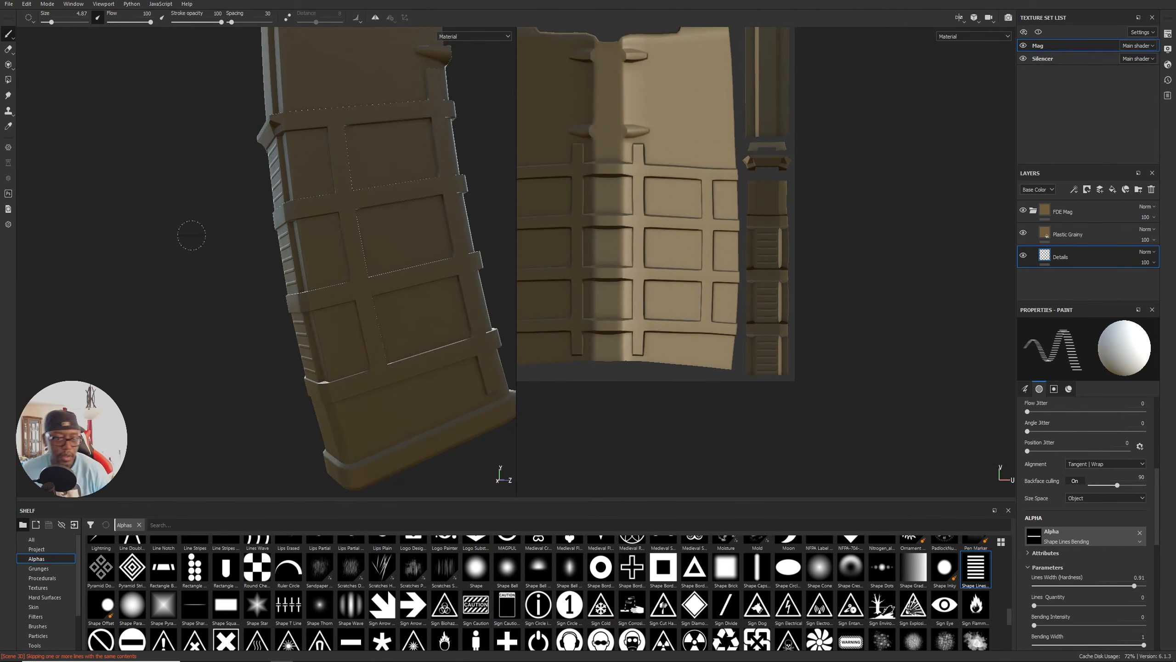
left_click_drag(191, 234, 214, 250, "alt")
right_click_drag(214, 251, 240, 236, "alt")
middle_click_drag(241, 236, 250, 265, "alt")
left_click_drag(250, 265, 253, 274, "alt")
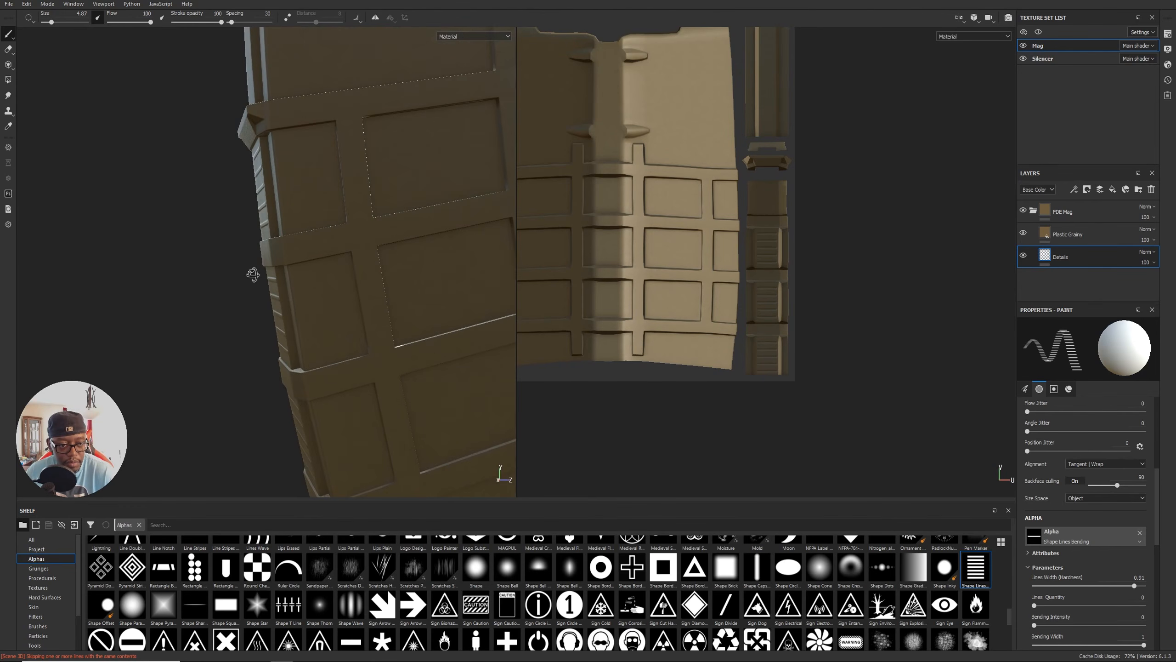
left_click(286, 296)
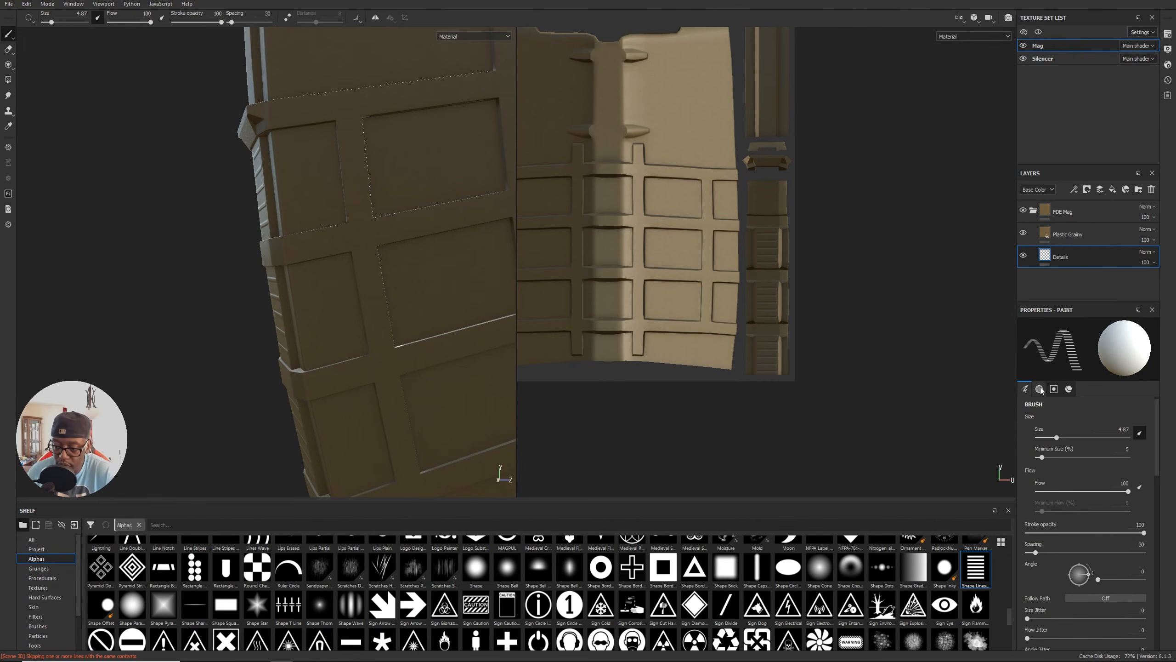
left_click(1068, 388)
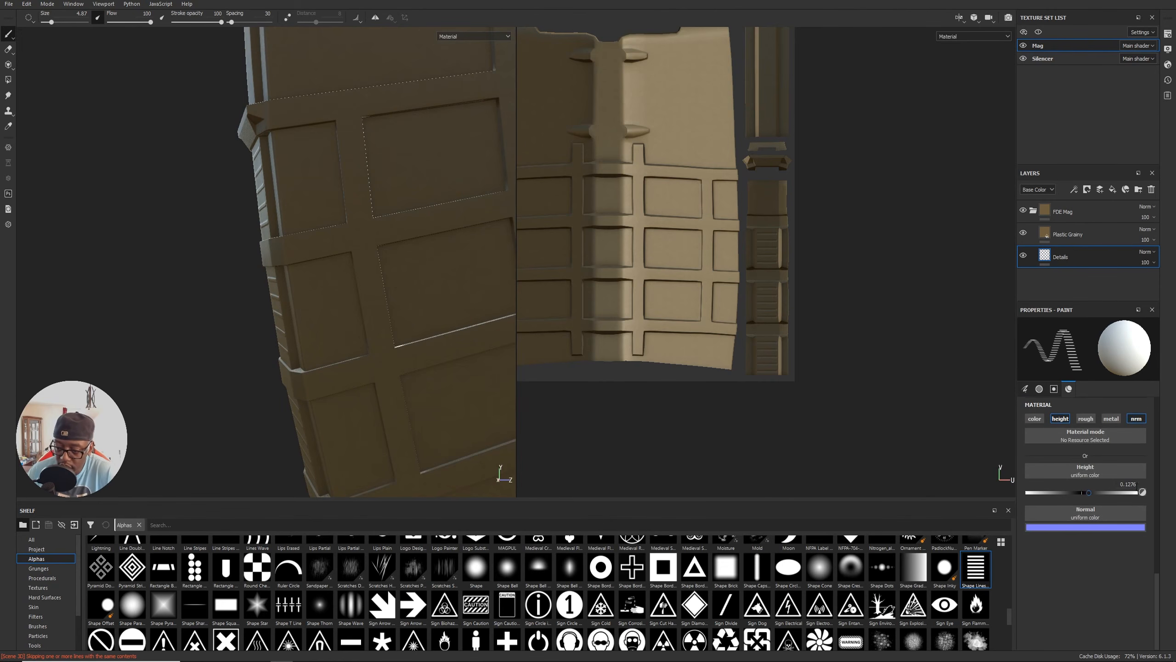
mouse_move(257, 307)
left_mouse_down("alt")
mouse_move(401, 329)
mouse_move(251, 336)
left_mouse_up("alt")
middle_click_drag(342, 440, 347, 390, "alt")
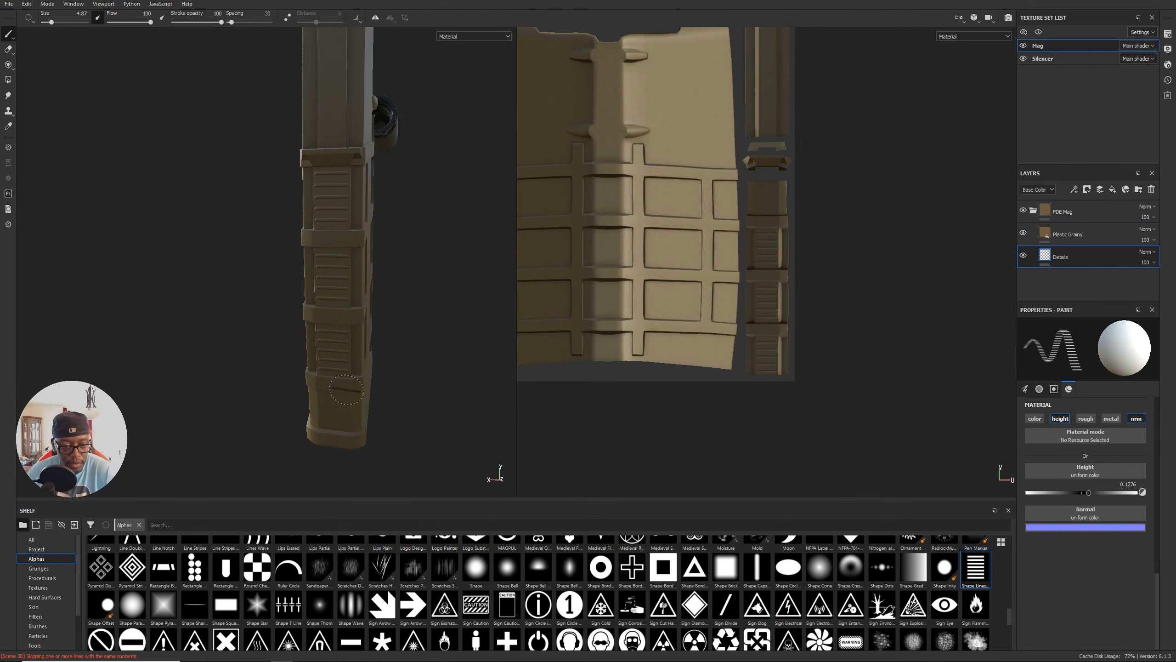
Paint a straight row of stripes on the flat segment above the recessed ones and inspect it on the magazine model.
scroll(864, 259, "down", 4)
mouse_move(845, 327)
middle_mouse_down()
mouse_move(792, 382)
mouse_move(694, 377)
middle_mouse_up()
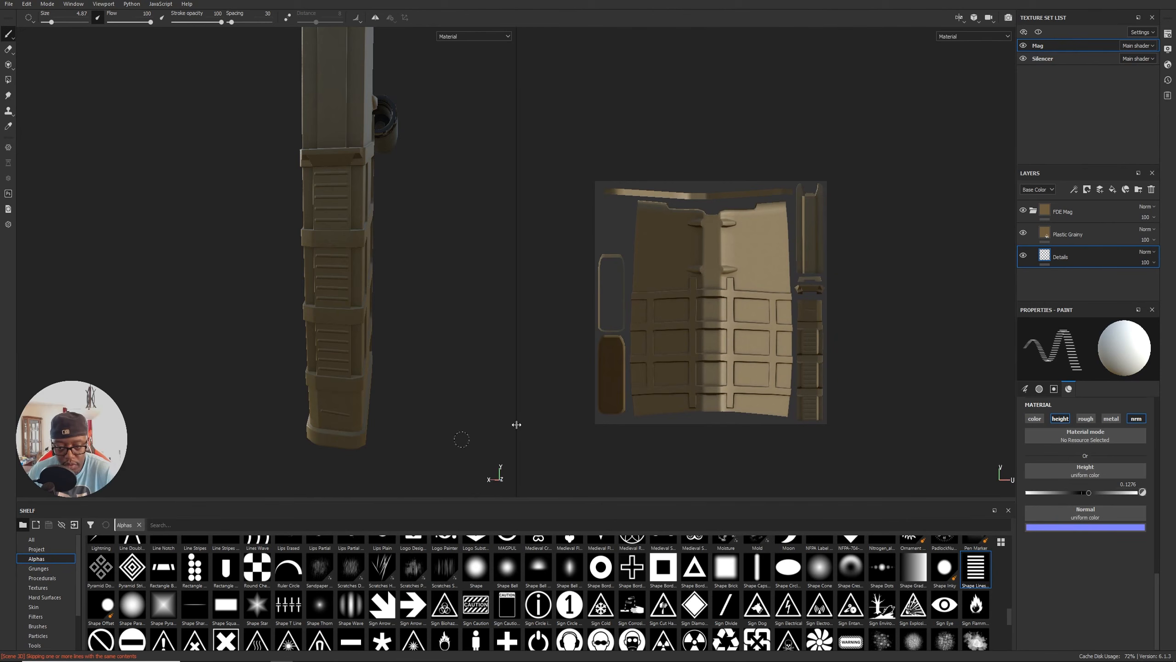
middle_click_drag(783, 248, 773, 204, "alt")
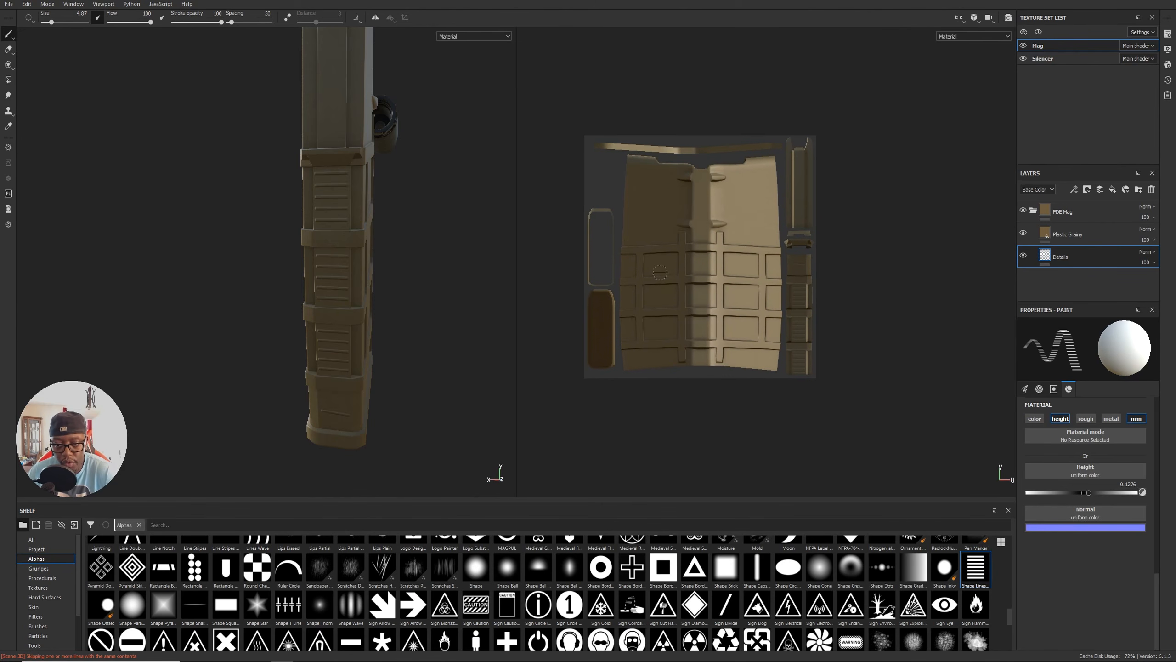
right_click_drag(661, 280, 976, 300, "alt")
mouse_move(946, 299)
middle_mouse_down("alt")
mouse_move(903, 273)
mouse_move(817, 346)
middle_mouse_up("alt")
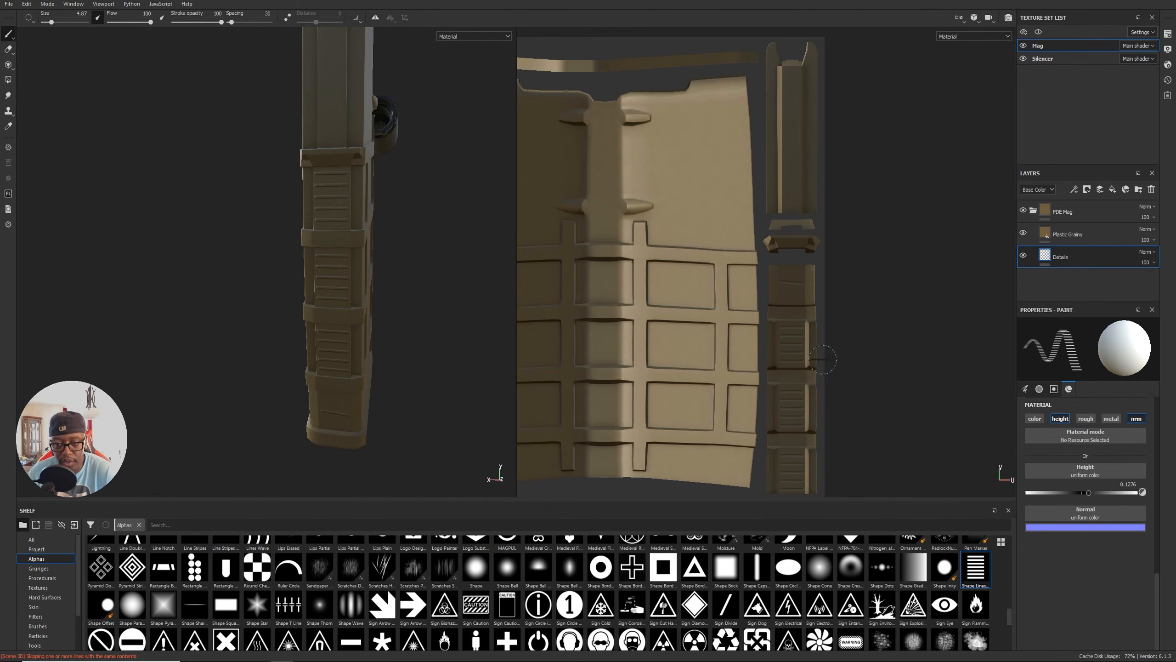
scroll(796, 269, "up", 2)
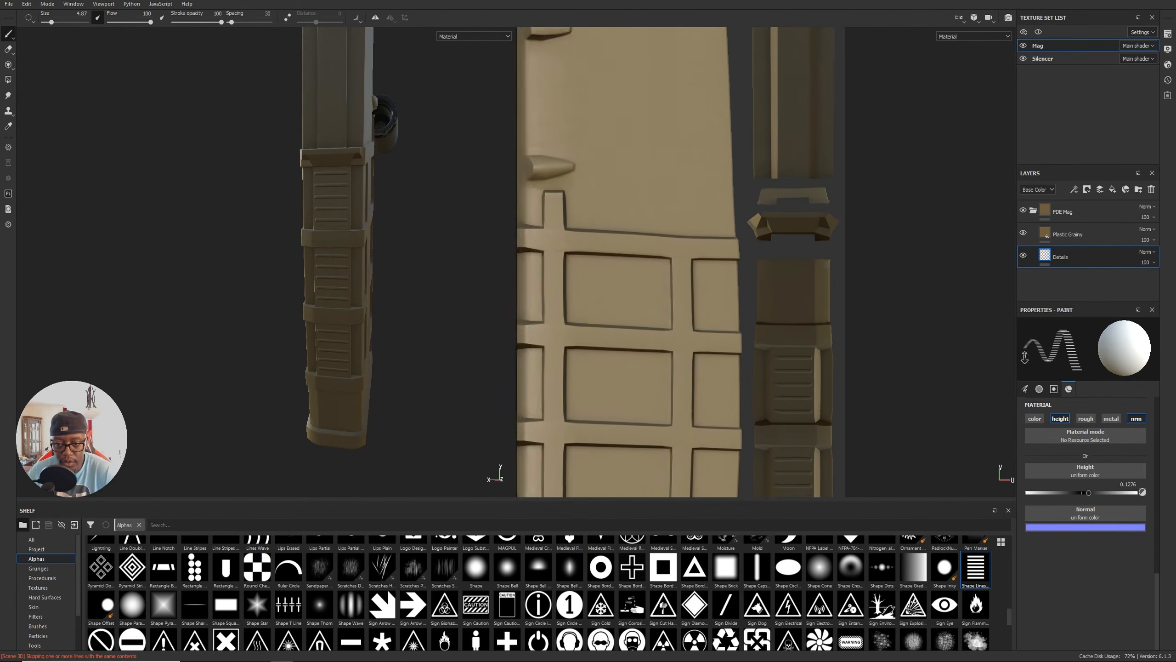
left_click(793, 274)
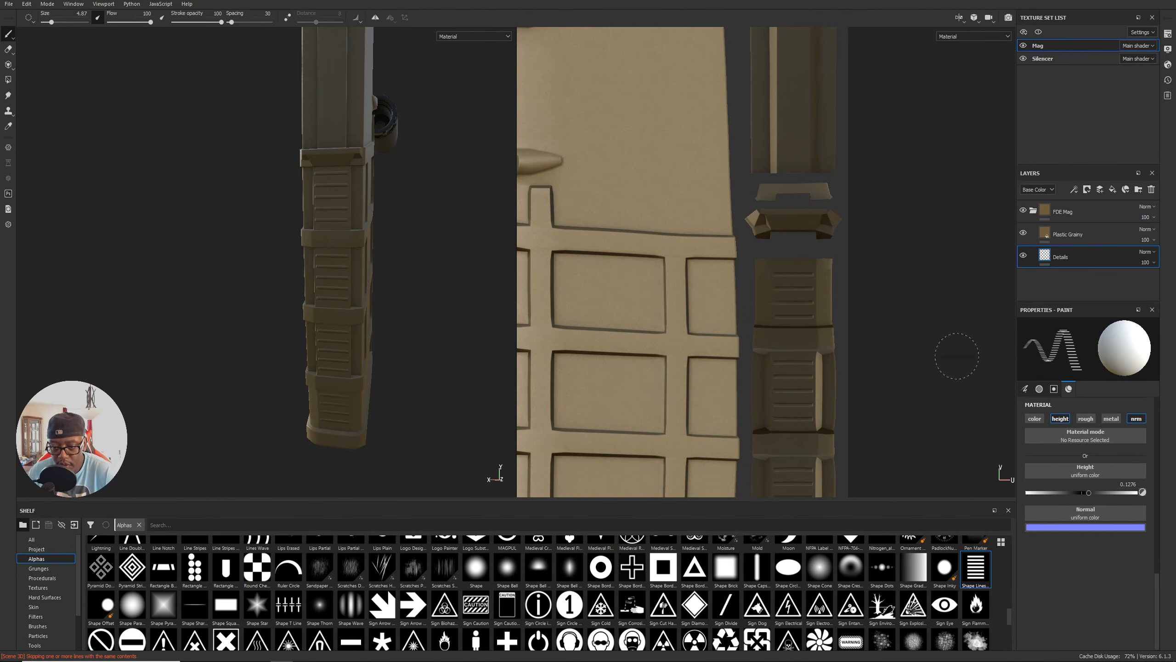
left_click_drag(290, 340, 122, 350, "alt")
scroll(119, 357, "down", 5)
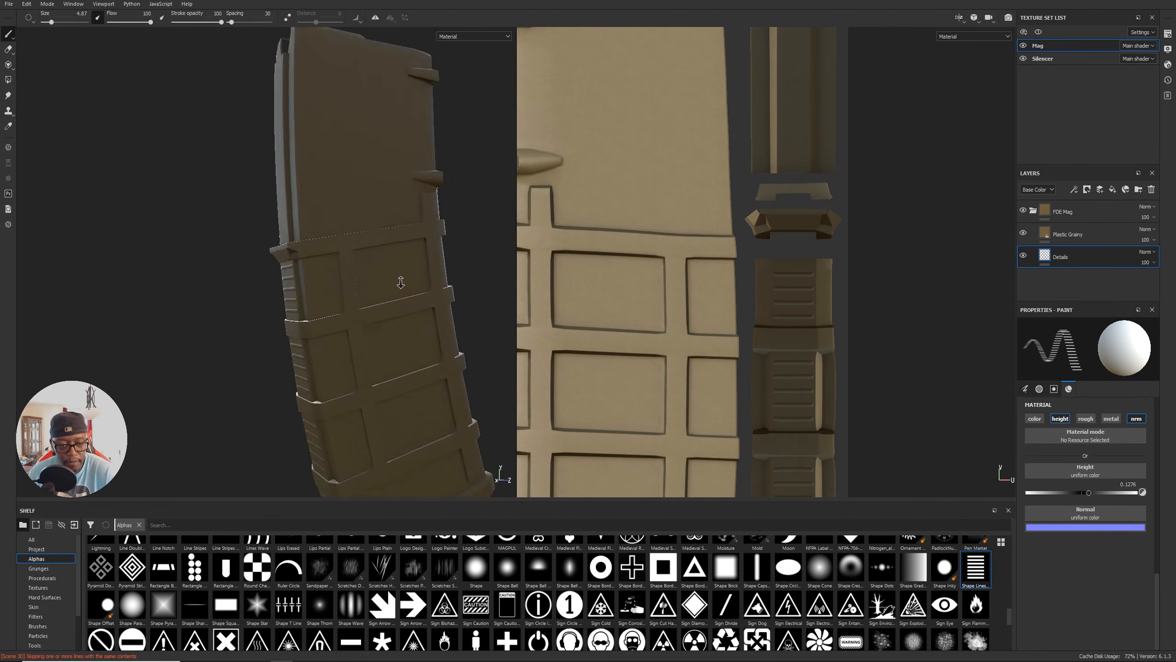
left_click_drag(426, 279, 486, 327, "alt")
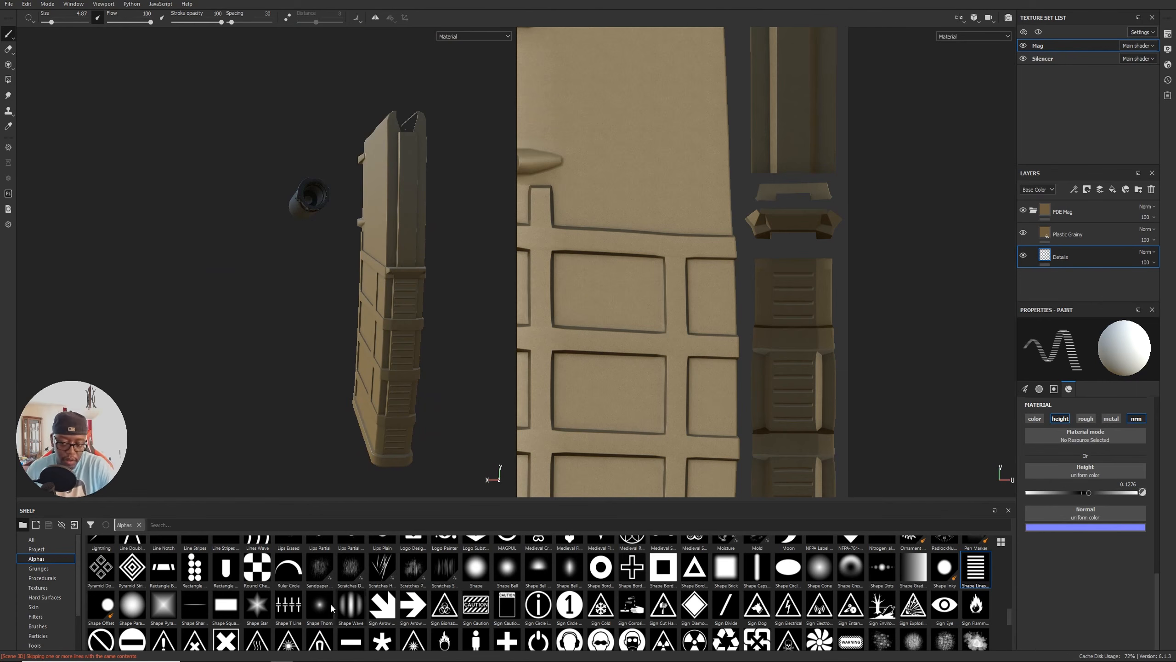
left_click_drag(433, 377, 437, 352, "alt")
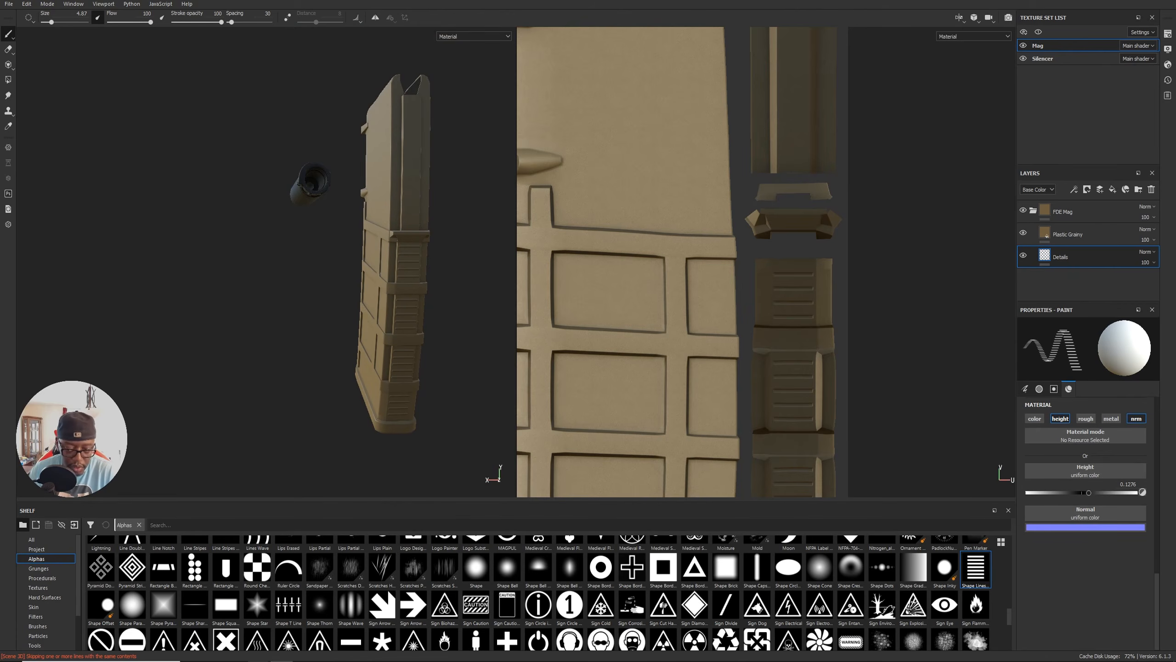
Switch to the browser and open the Big Tex Outdoors Marking Matrix photo of the PMAG 30 AR/M4 Gen M3.
left_click(253, 644)
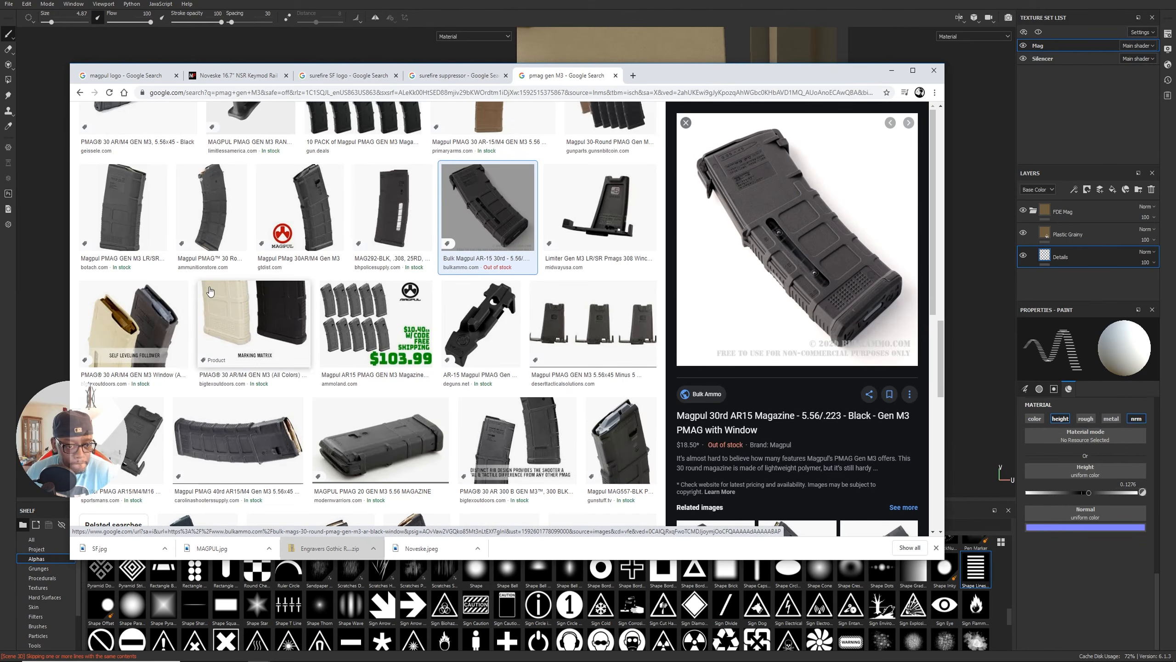
left_click(254, 319)
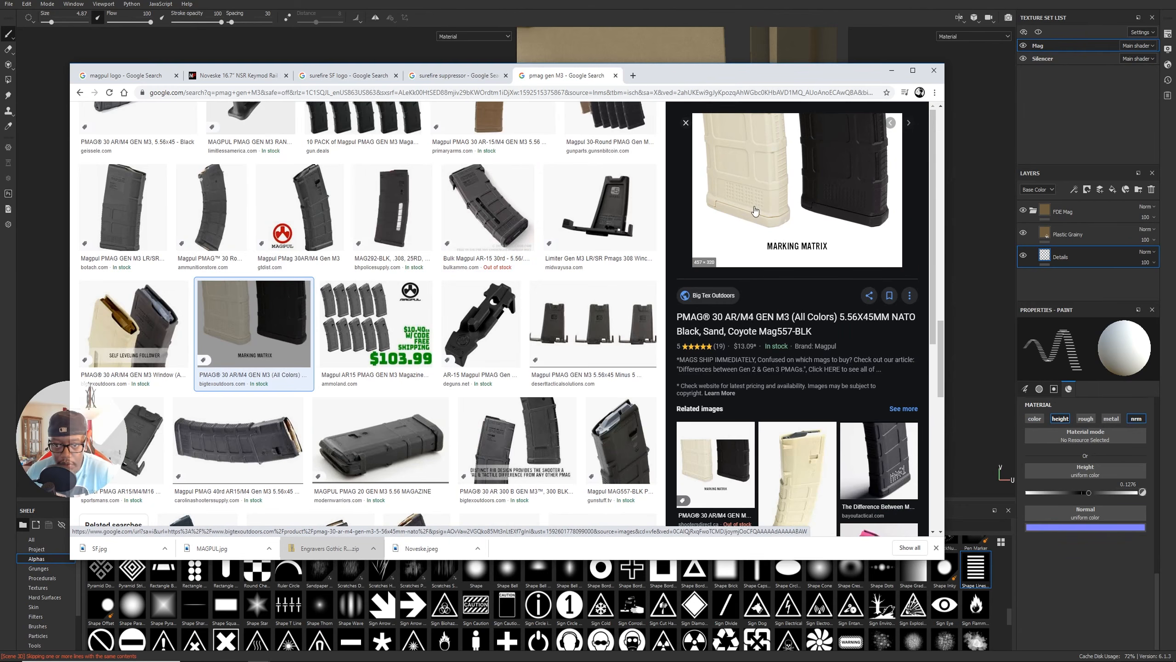
Open the Bulk Ammo photo of the Gen M3 PMAG, switch back to Substance Painter and examine the magazine's lowest side panel.
left_click(487, 208)
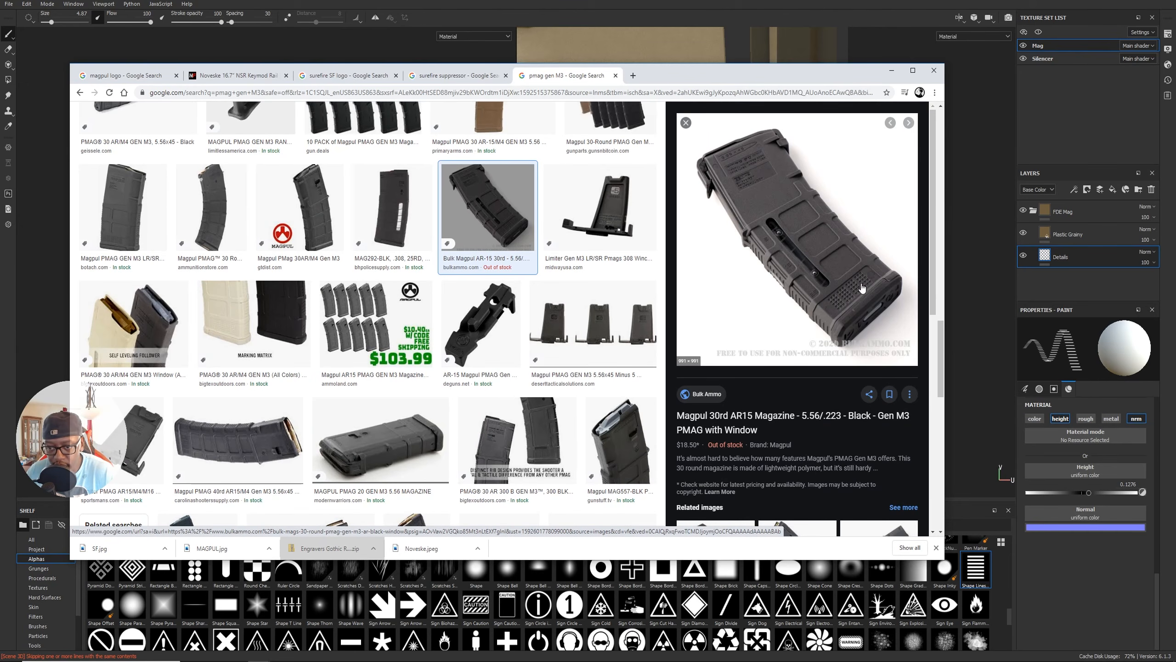
left_click(857, 6)
mouse_move(823, 350)
middle_mouse_down("alt")
mouse_move(837, 198)
mouse_move(854, 169)
middle_mouse_up("alt")
right_click_drag(855, 170, 625, 336, "alt")
left_click_drag(314, 353, 489, 350, "alt+shift")
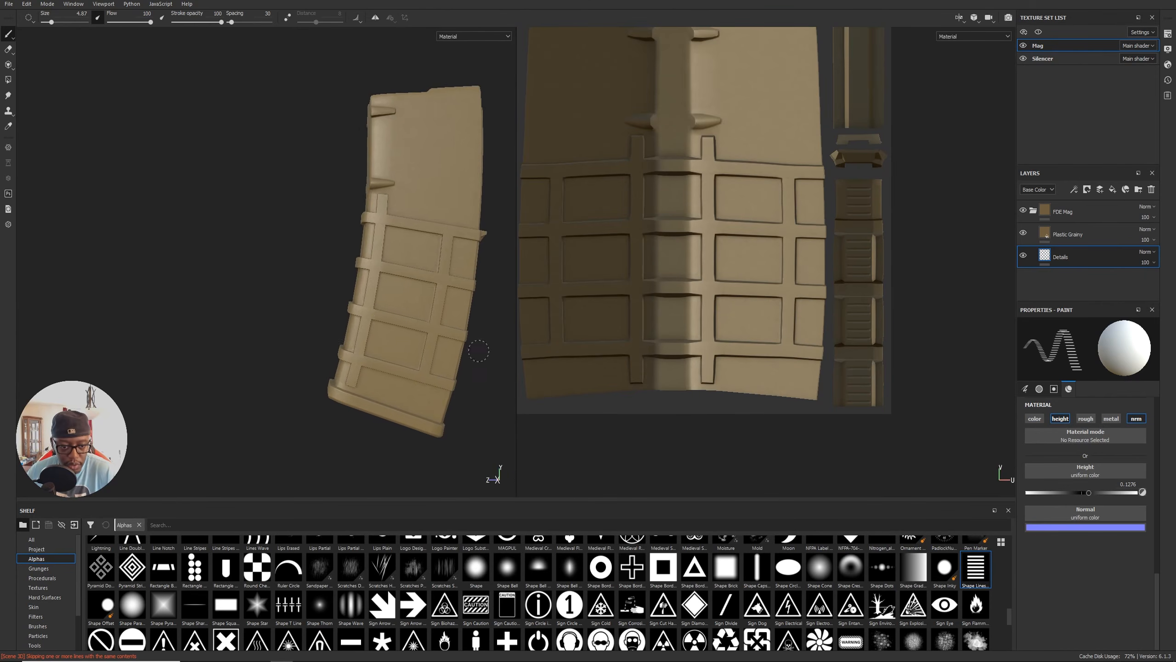
middle_click_drag(488, 350, 468, 355, "alt")
key("F6")
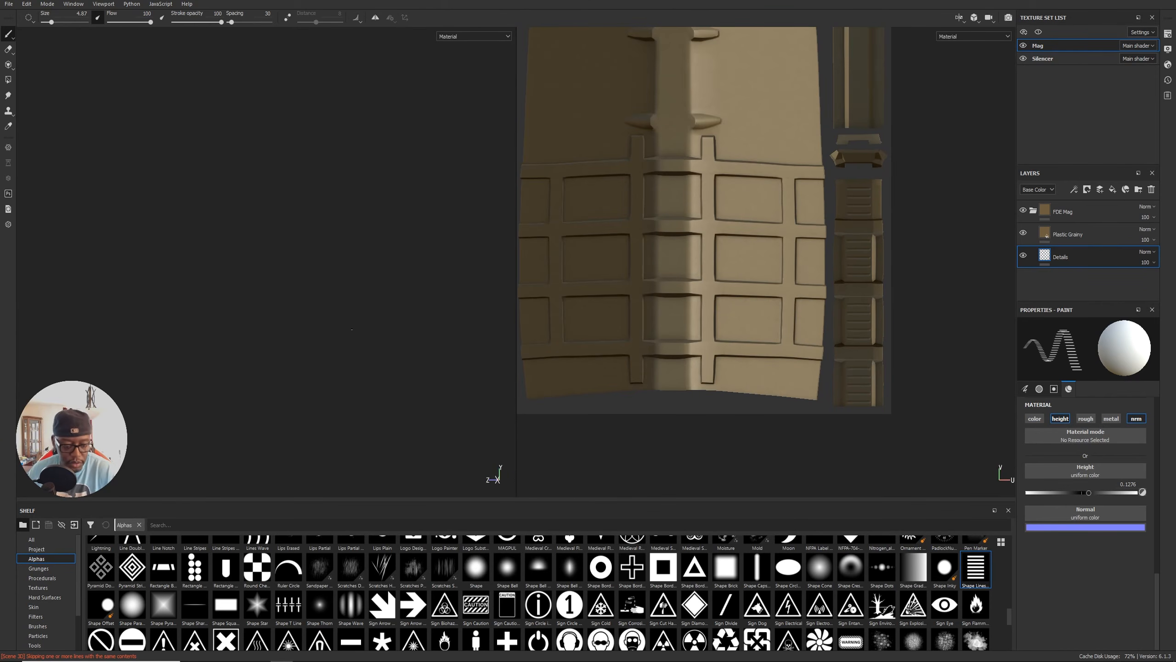
key("f")
middle_click_drag(373, 317, 256, 313, "alt")
right_click_drag(255, 314, 476, 363, "alt")
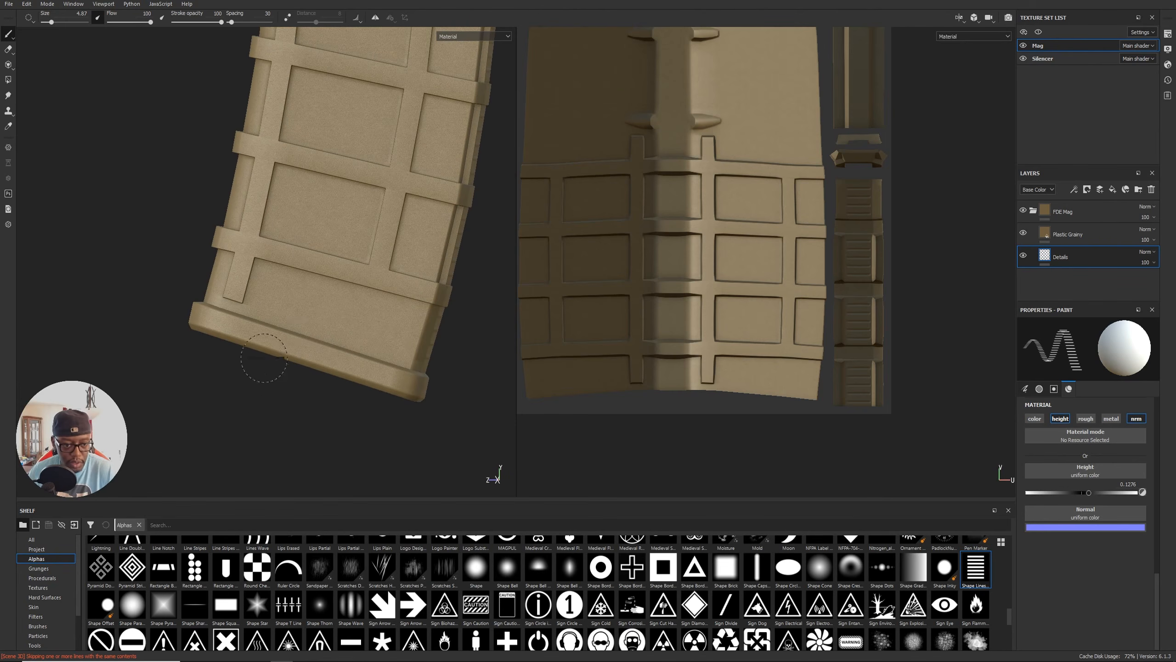
mouse_move(219, 380)
left_mouse_down("alt")
mouse_move(226, 396)
mouse_move(265, 399)
mouse_move(204, 357)
mouse_move(218, 371)
left_mouse_up("alt")
middle_click_drag(396, 302, 397, 312, "alt")
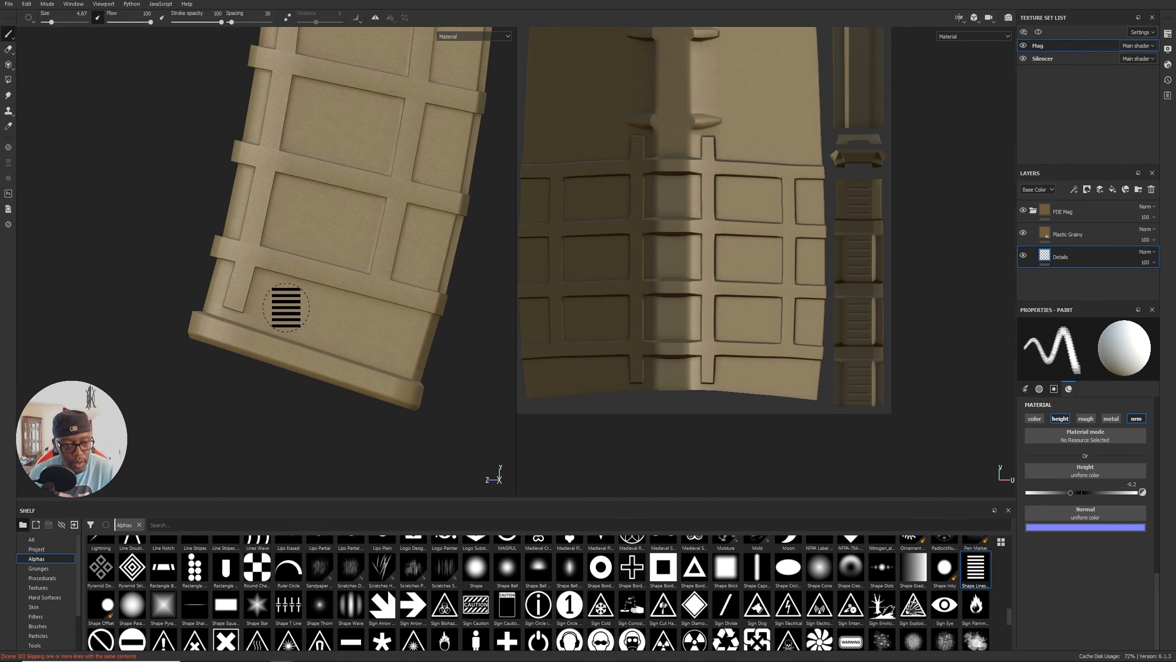
Try recessed stripes at height -0.2 on the magazine's lowest side panel, first on the model and in the UV view, undoing each.
left_click(307, 306)
key("ctrl+z")
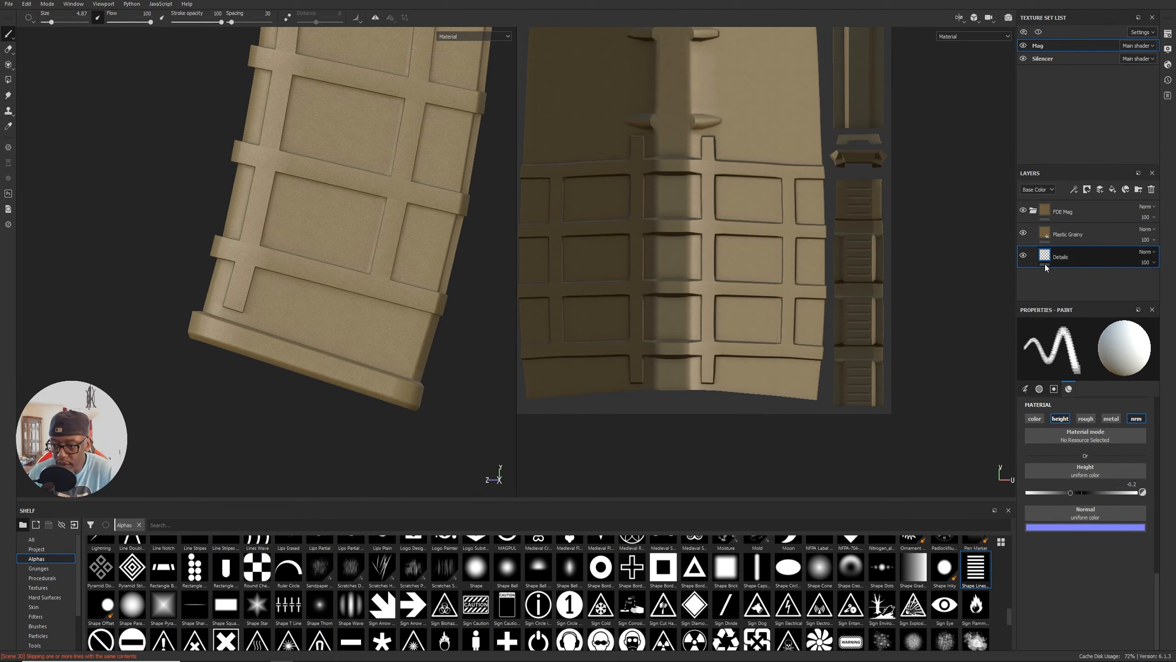
mouse_move(1049, 258)
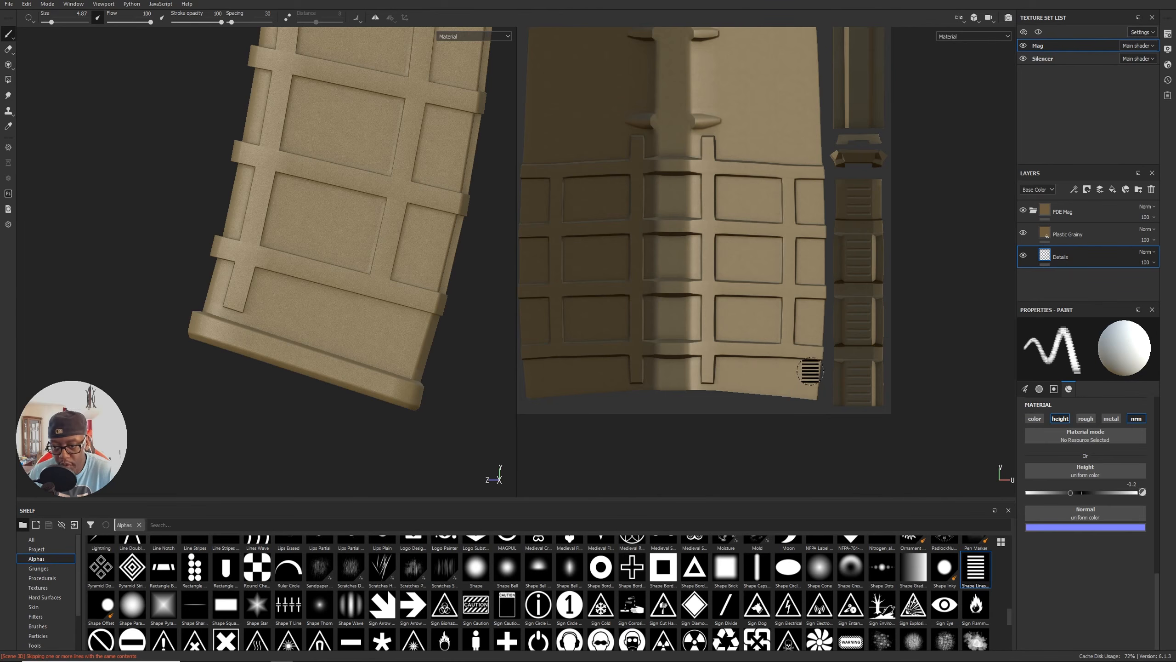
left_click_drag(712, 375, 815, 375)
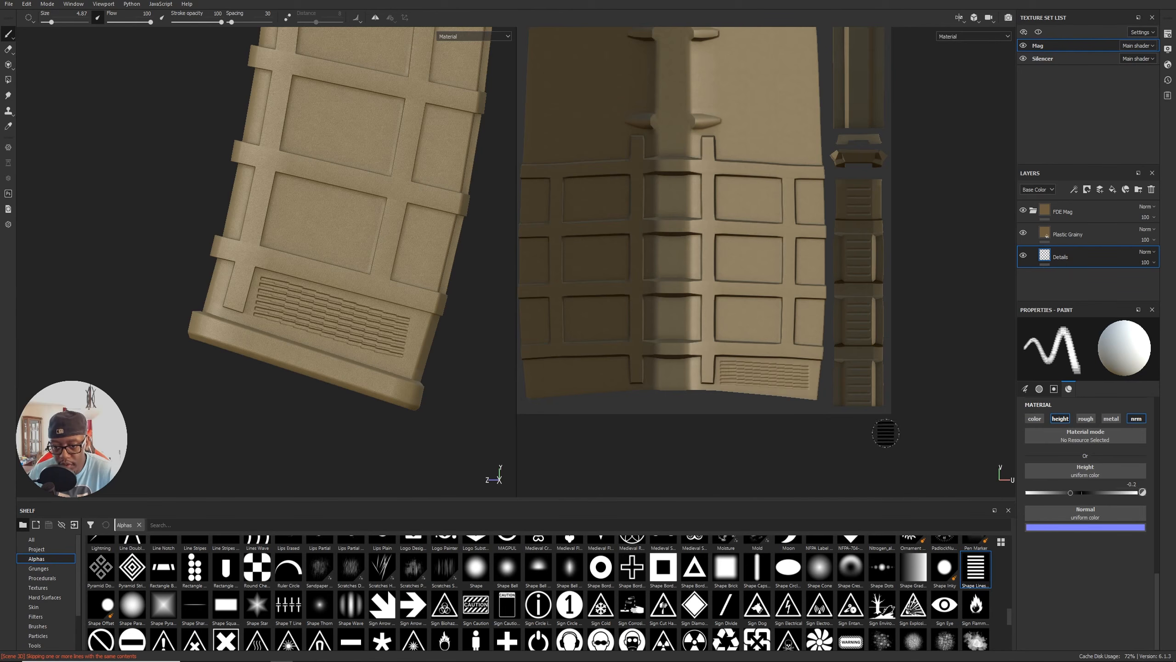
key("ctrl+z")
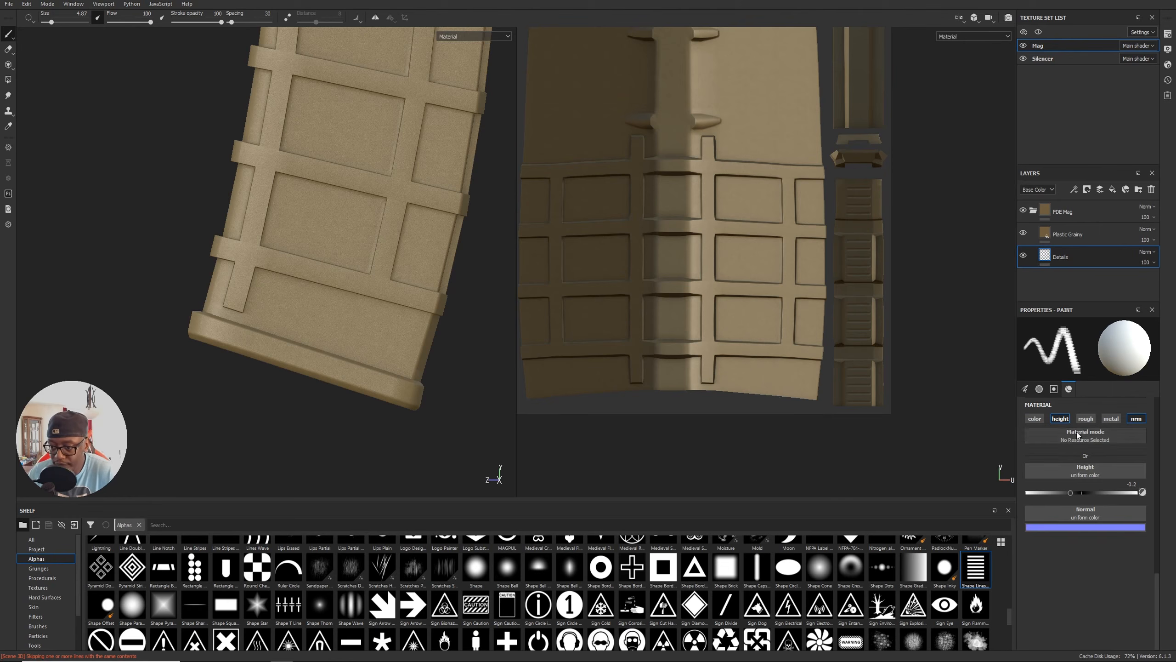
Narrow the Shape Lines Bending alpha to a column of small squares by setting its Lines Width (Hardness) to 0.02.
scroll(1089, 501, "up", 3)
scroll(1089, 498, "up", 5)
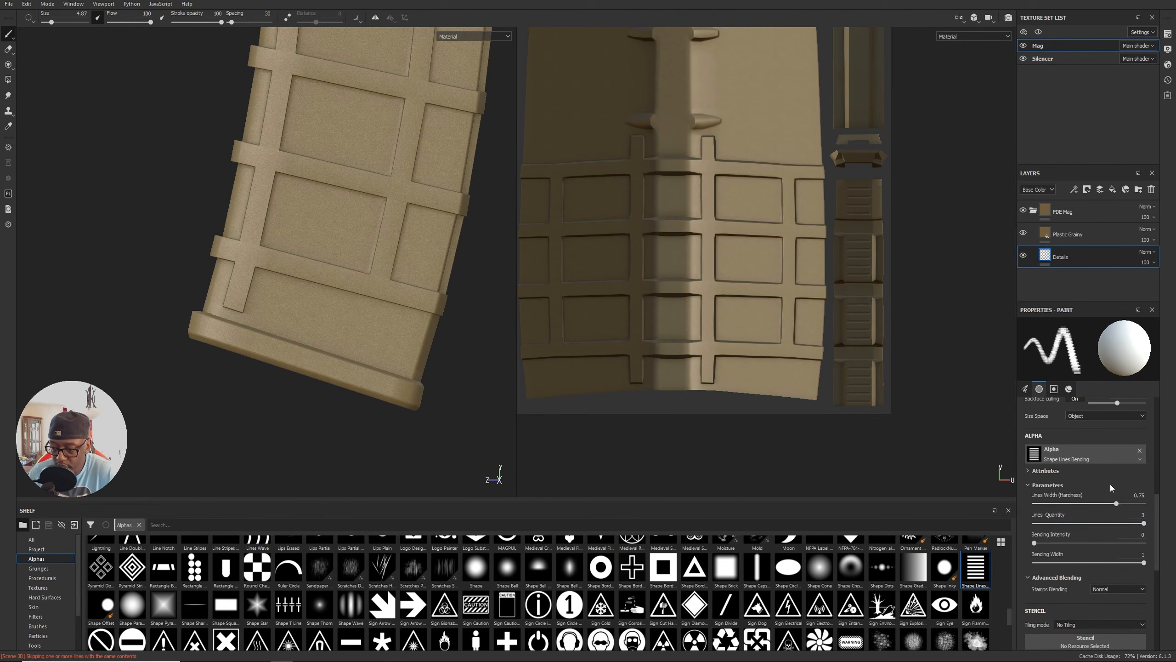
left_click_drag(1115, 503, 1069, 503)
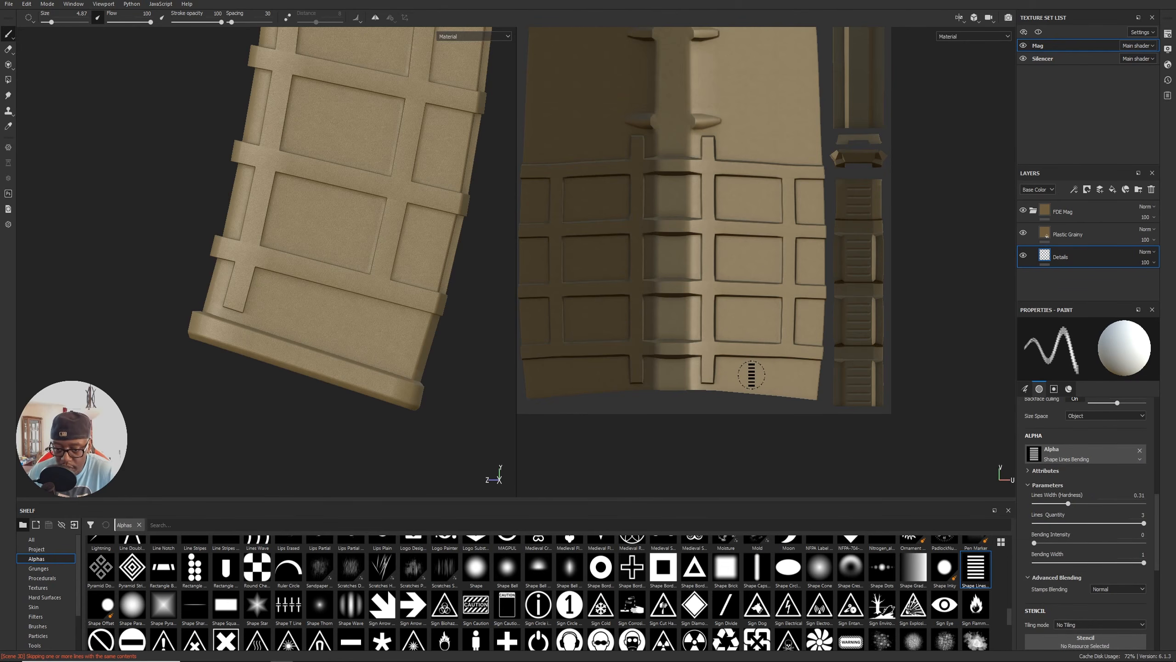
scroll(877, 400, "up", 2)
scroll(877, 399, "up", 3)
left_click_drag(1062, 503, 1044, 502)
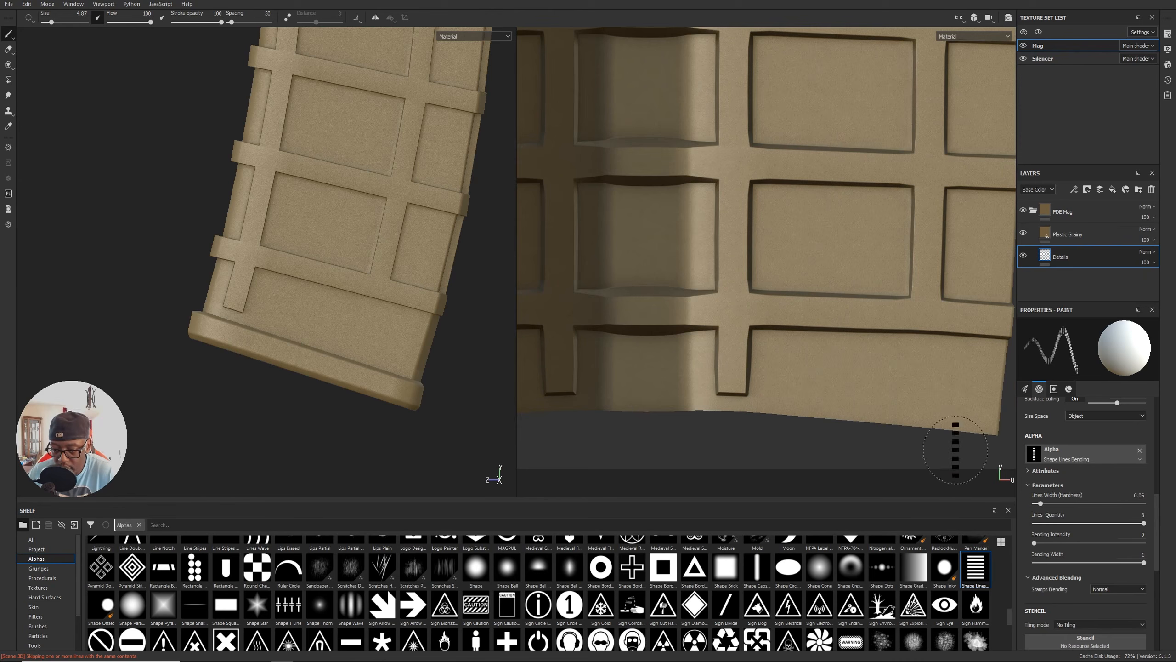
left_click_drag(1040, 504, 1037, 503)
left_click_drag(1038, 504, 1037, 503)
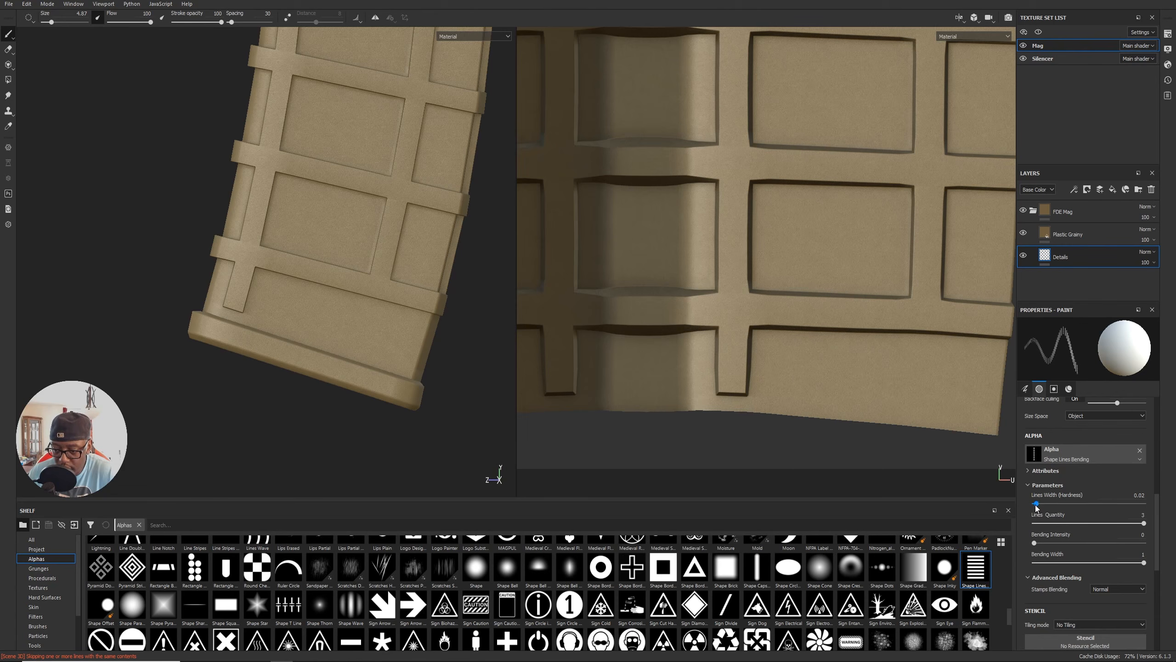
Set the brush spacing to 14 and paint a short straight grid of small squares on the lowest side panel in the UV view.
left_click(782, 371)
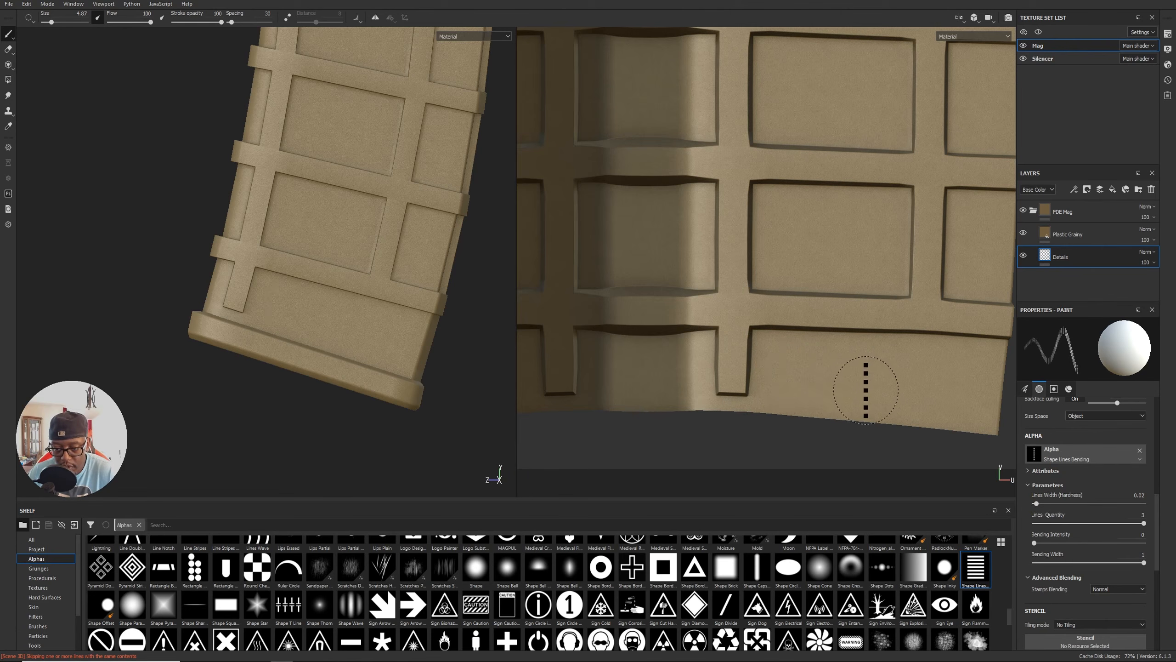
scroll(1055, 497, "up", 5)
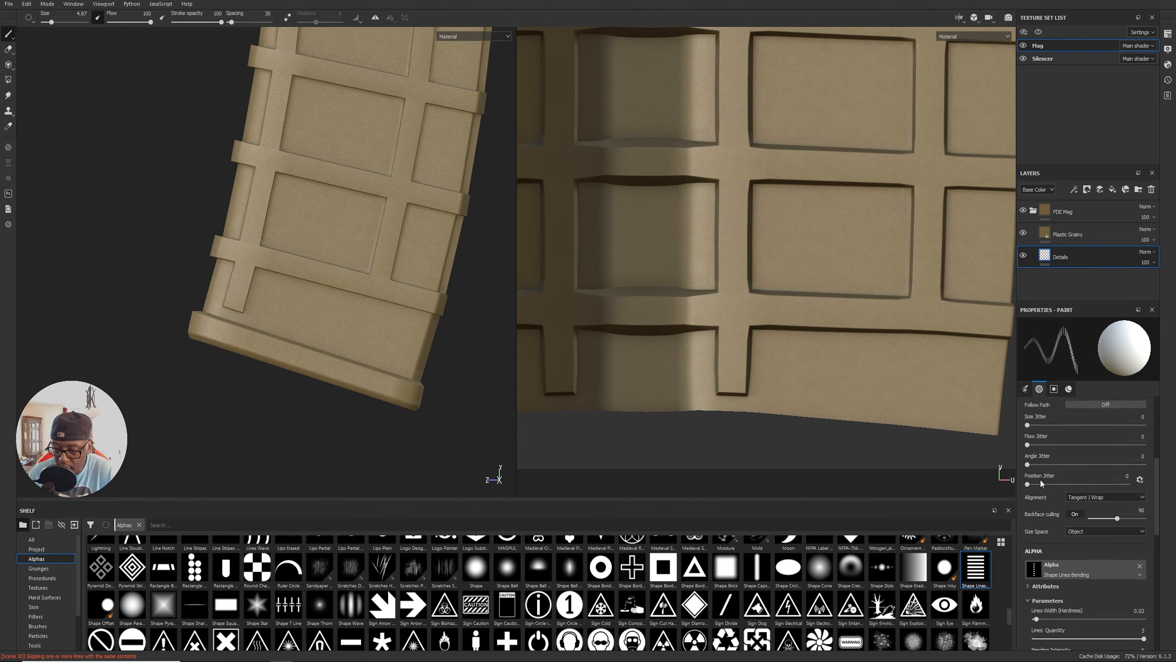
scroll(1045, 482, "up", 5)
left_click_drag(1033, 445, 1031, 445)
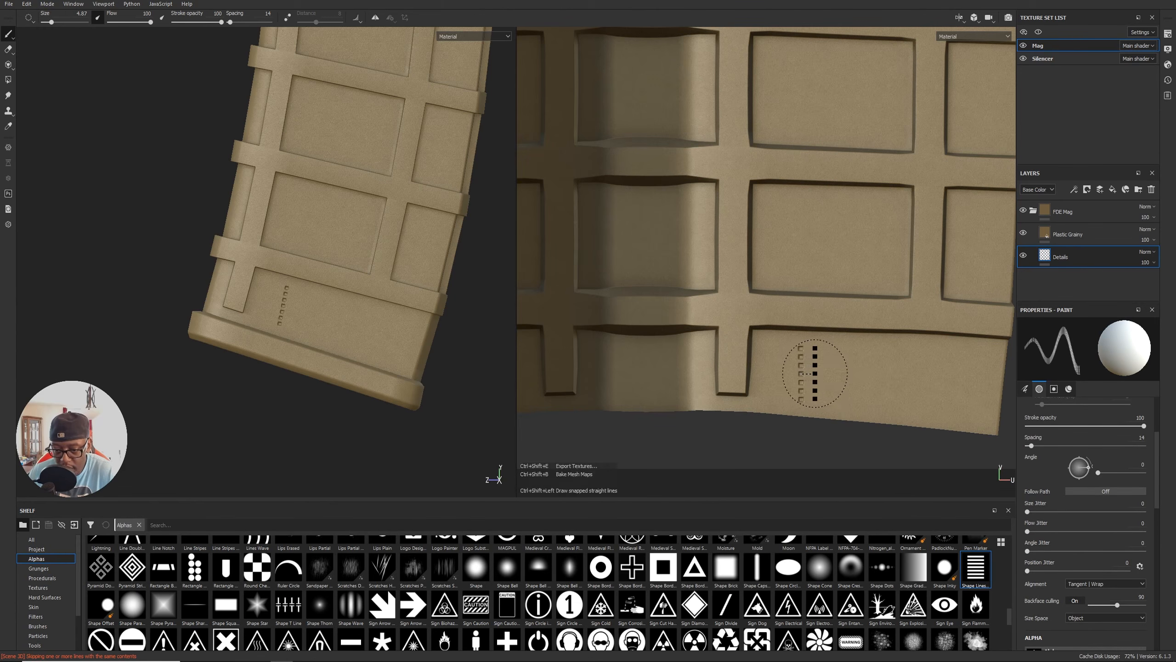
left_click(824, 373, "ctrl+shift")
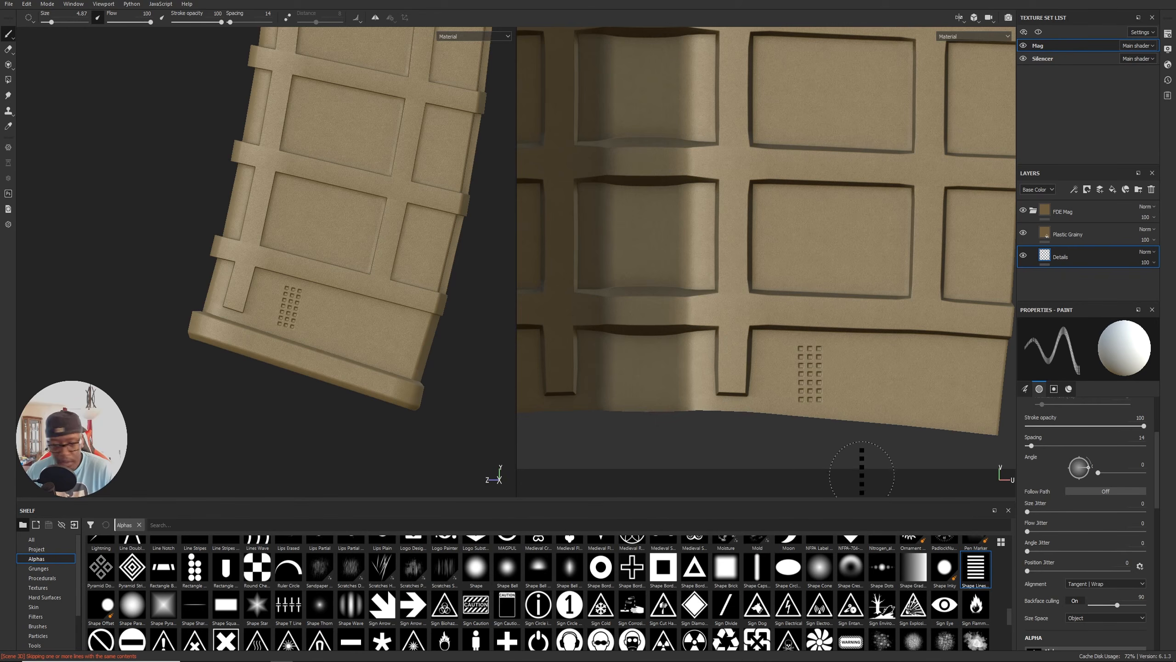
Check the Bulk Ammo magazine photo in the browser again, return to Substance Painter and undo the painted squares.
left_click(237, 661)
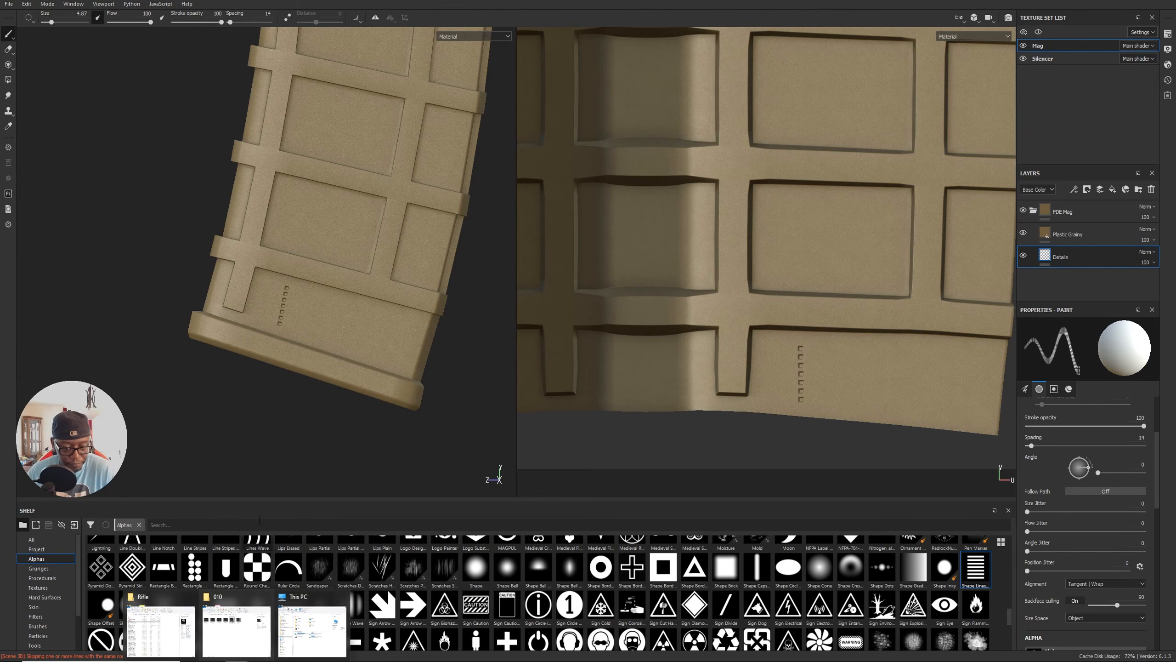
mouse_move(261, 661)
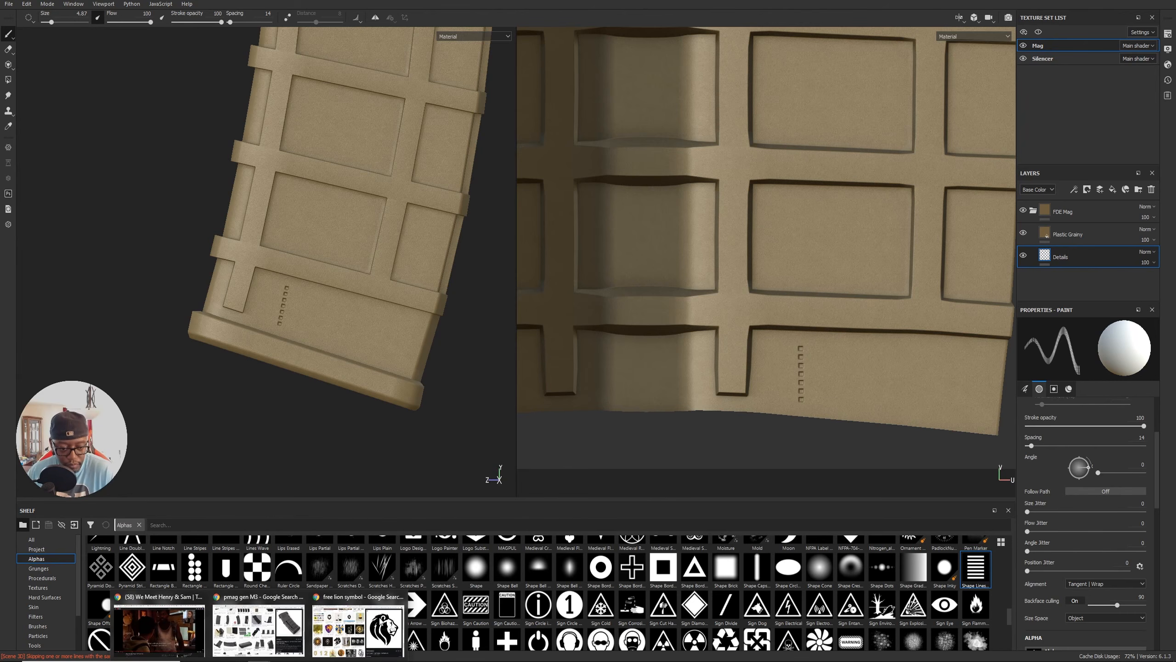
left_click(289, 626)
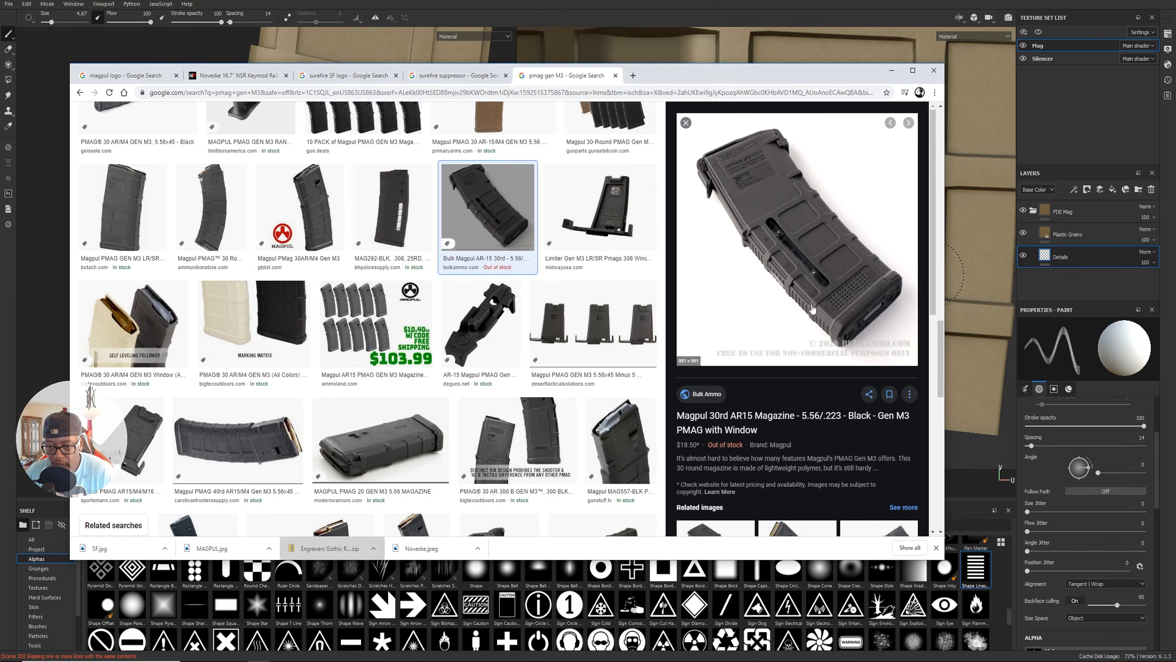
key("alt+Tab")
key("ctrl+z")
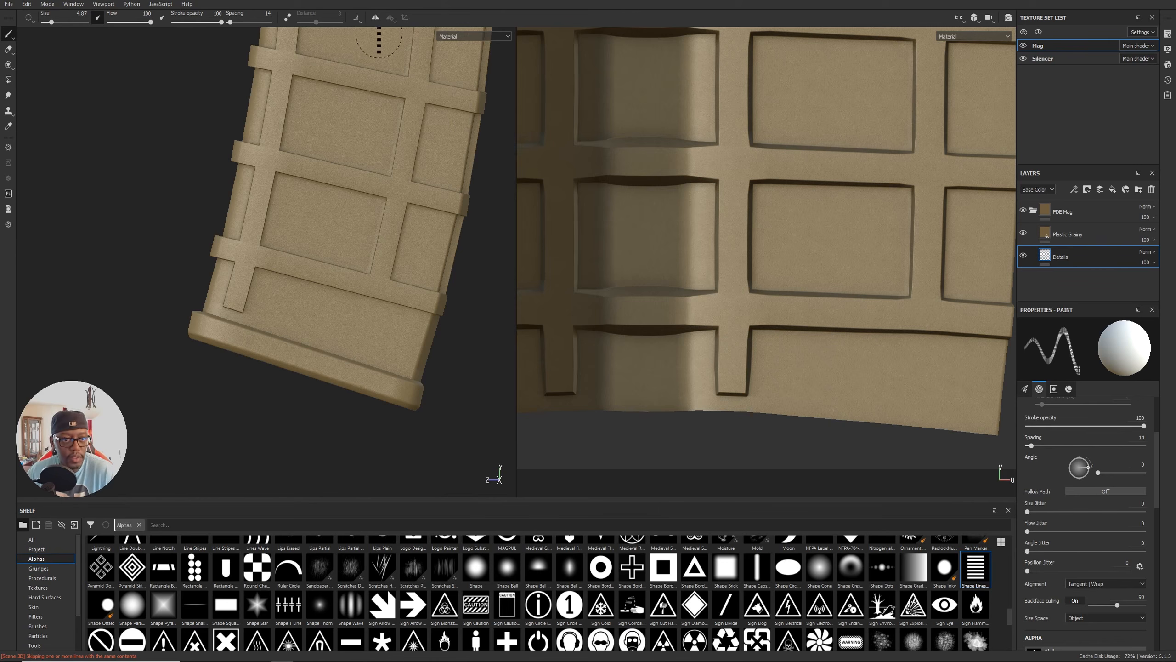
Turn on mirror symmetry and inspect where the symmetry line runs along the magazine's narrow edge.
left_click(374, 17)
left_click_drag(415, 312, 281, 246, "alt")
right_click_drag(281, 246, 305, 118, "alt")
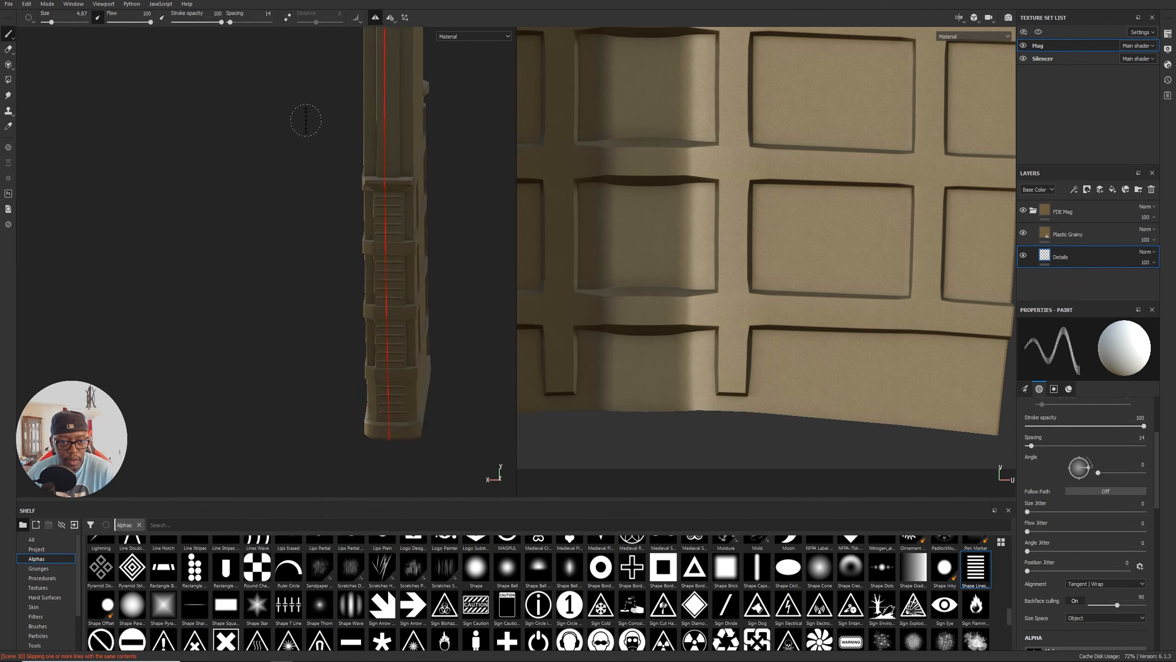
middle_click_drag(305, 118, 272, 275, "alt")
left_click_drag(292, 231, 336, 243, "alt")
mouse_move(352, 231)
right_mouse_down("alt")
mouse_move(340, 248)
mouse_move(356, 252)
right_mouse_up("alt")
middle_click_drag(356, 251, 352, 271, "alt")
left_click_drag(352, 271, 356, 309, "alt")
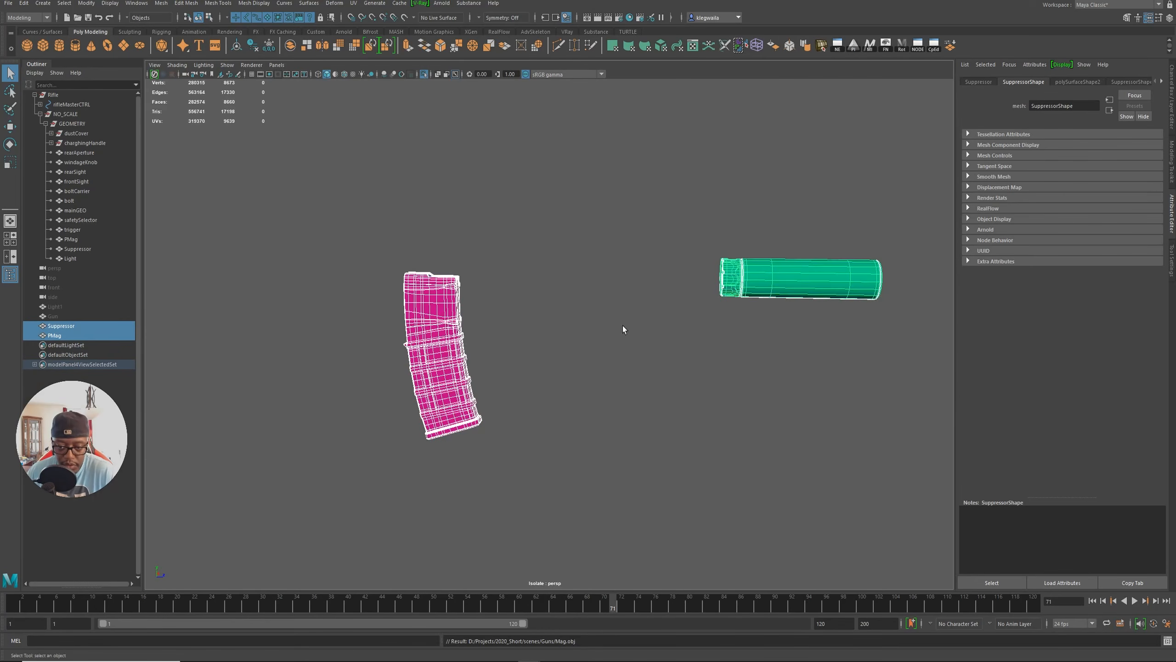
Switch to Maya, show the four-view layout and examine how the magazine sits relative to the centre line in the front view.
mouse_move(623, 328)
left_mouse_down("alt")
mouse_move(583, 321)
mouse_move(555, 294)
left_mouse_up("alt")
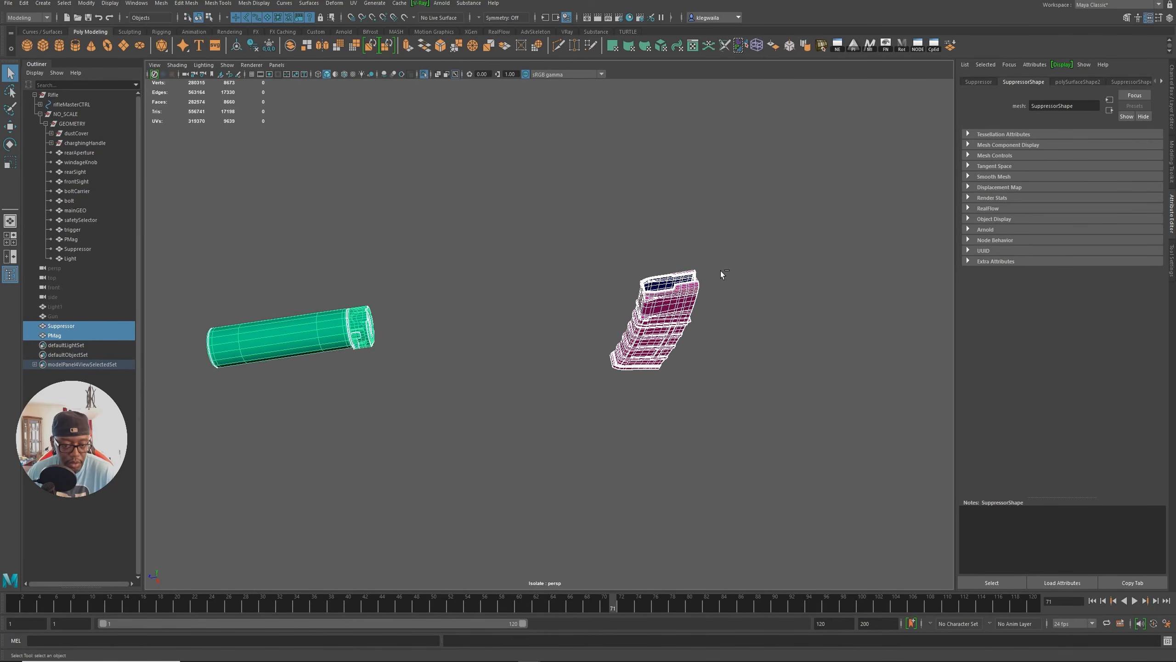
key("space")
right_click_drag(413, 477, 433, 383, "alt")
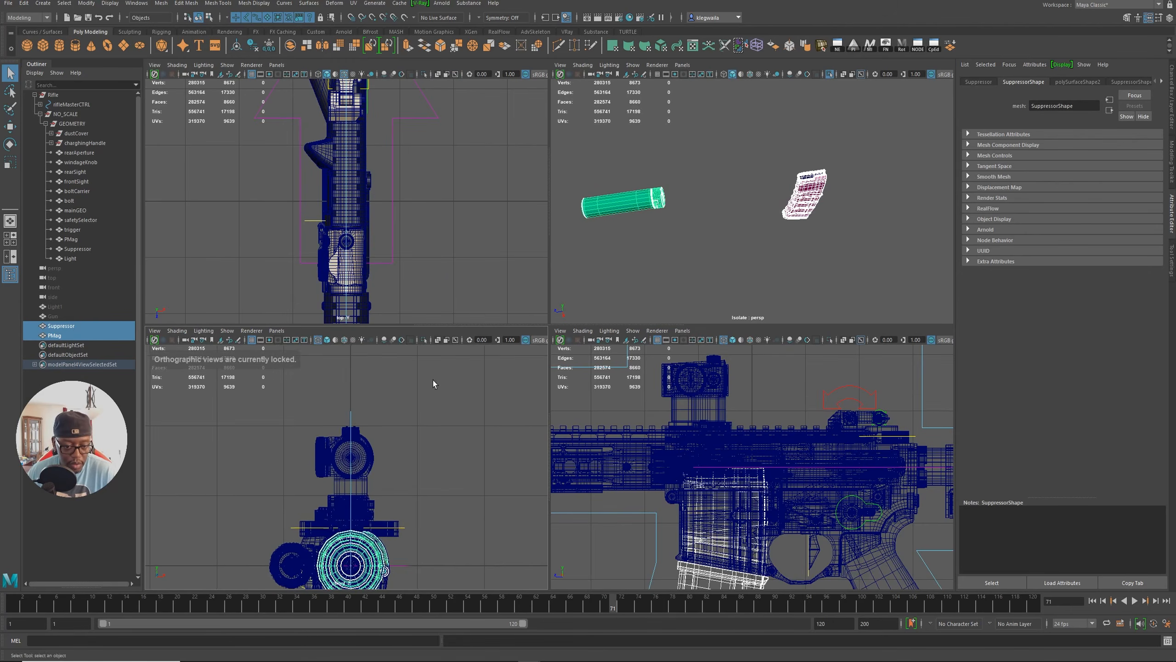
middle_click_drag(436, 478, 457, 355, "alt")
right_click_drag(458, 356, 544, 495, "alt")
middle_click_drag(483, 494, 471, 436, "alt")
right_click_drag(471, 436, 405, 361, "alt")
right_click_drag(402, 515, 402, 445, "alt")
middle_click_drag(391, 549, 410, 400, "alt")
right_click_drag(410, 400, 545, 538, "alt")
middle_click_drag(545, 538, 539, 493, "alt")
right_click_drag(539, 494, 452, 392, "alt")
right_click_drag(435, 487, 498, 561, "alt")
middle_click_drag(466, 523, 472, 433, "alt")
right_click_drag(471, 434, 583, 560, "alt")
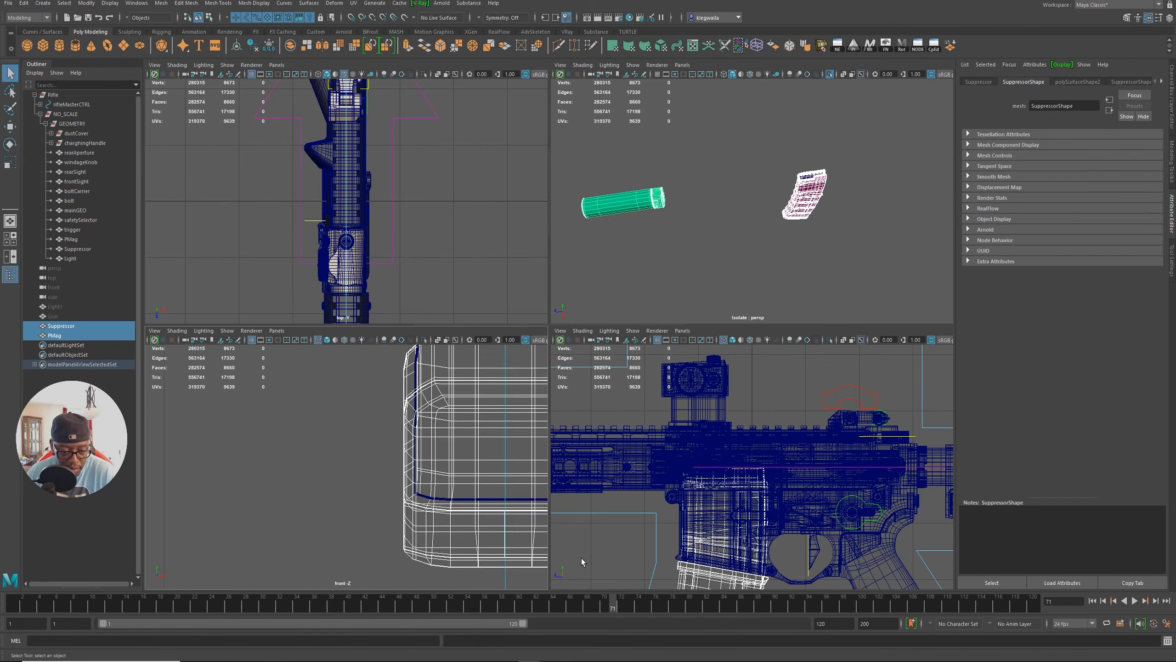
middle_click_drag(510, 524, 446, 479, "alt")
right_click_drag(471, 523, 301, 473, "alt")
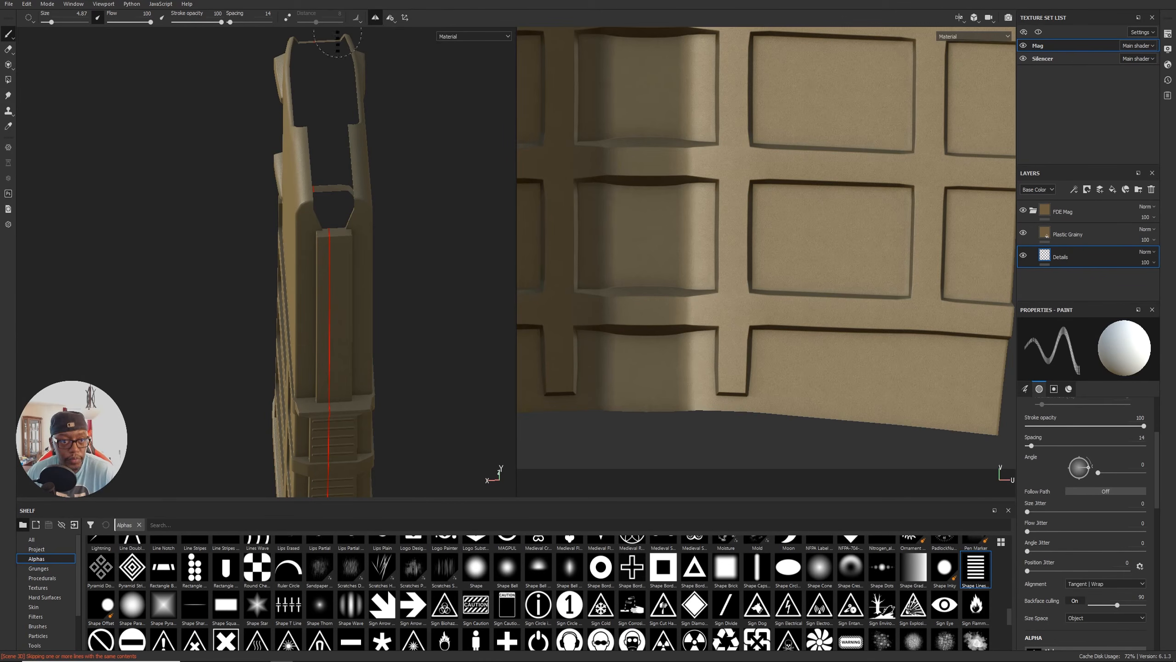
Back in Substance Painter, check the symmetry settings and display the mesh wireframe over the magazine.
left_click(383, 21)
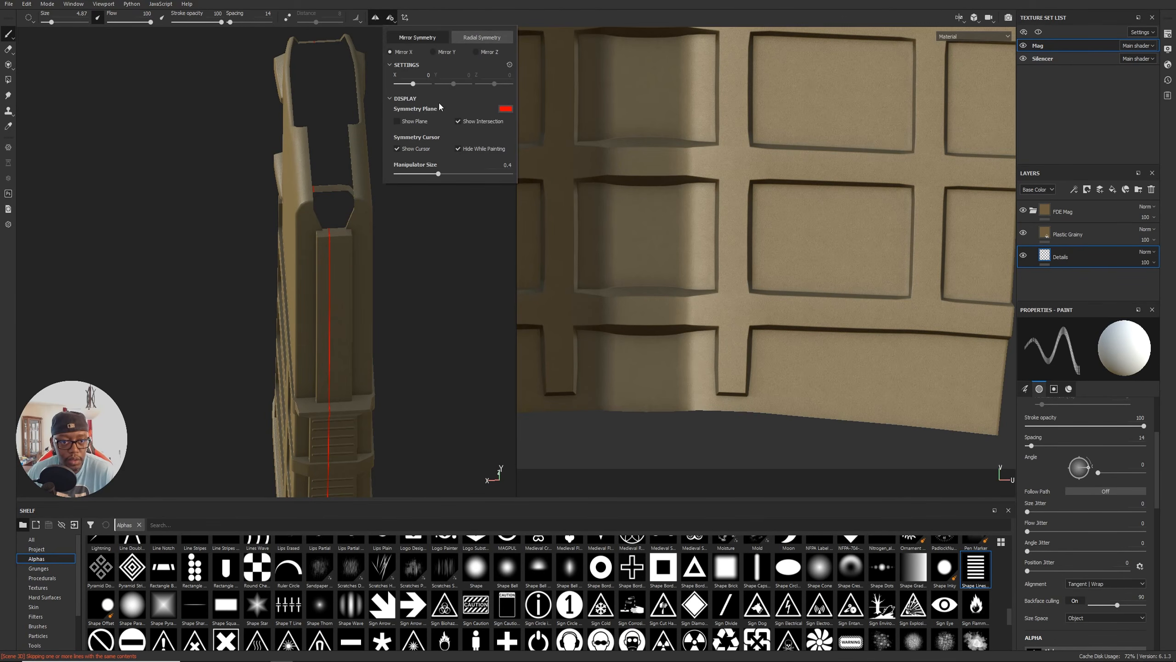
right_click_drag(338, 283, 408, 243, "alt")
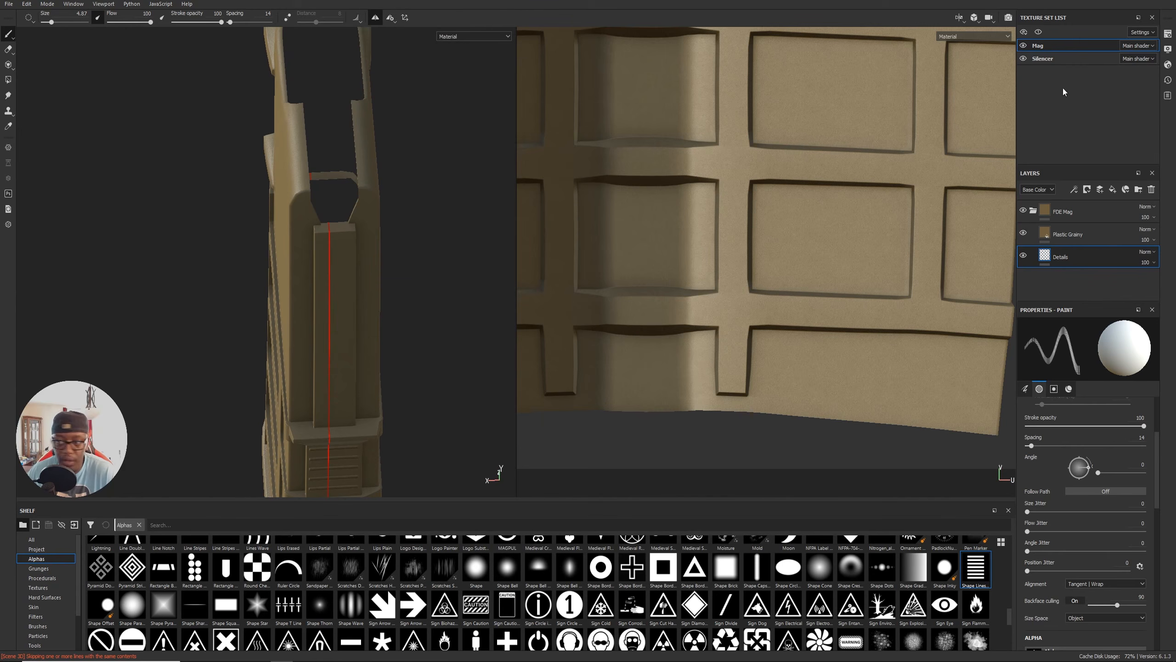
left_click(1168, 49)
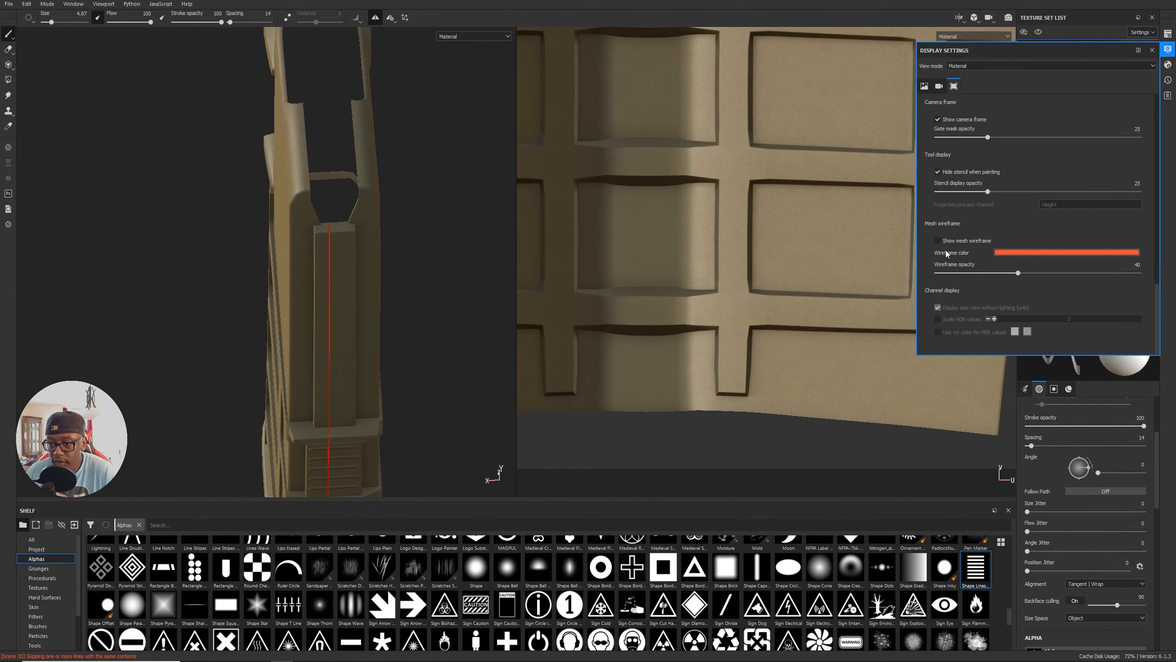
left_click(938, 240)
scroll(416, 239, "up", 4)
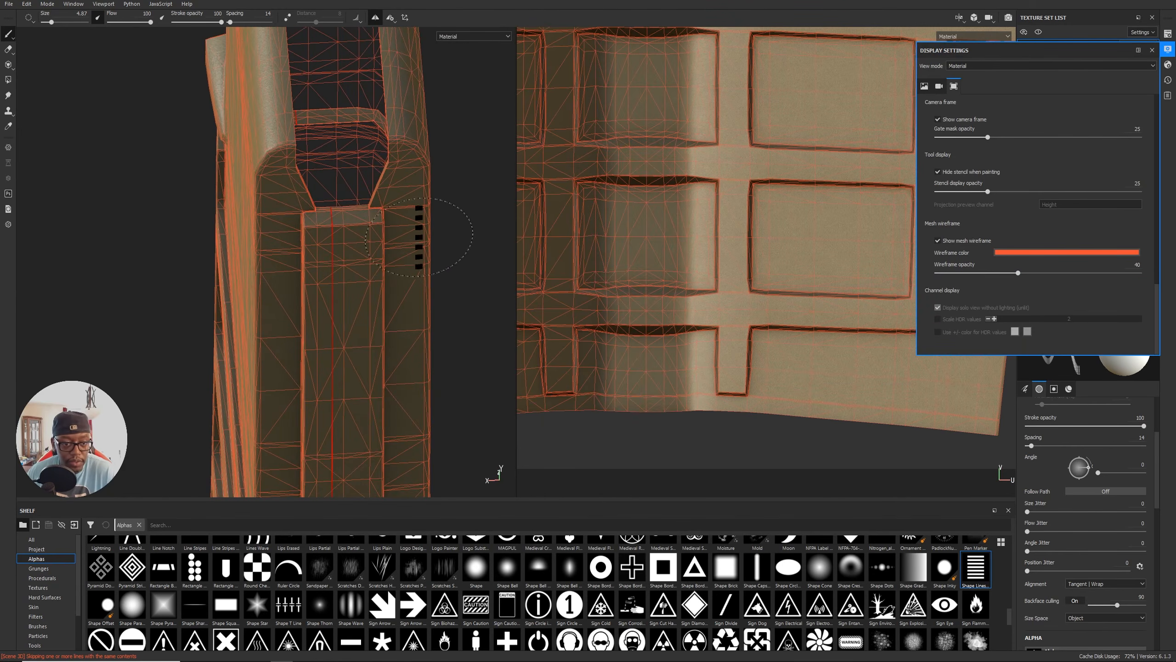
Try shifting the mirror symmetry plane to X offsets of -0.01 and -0.02.
left_click(391, 18)
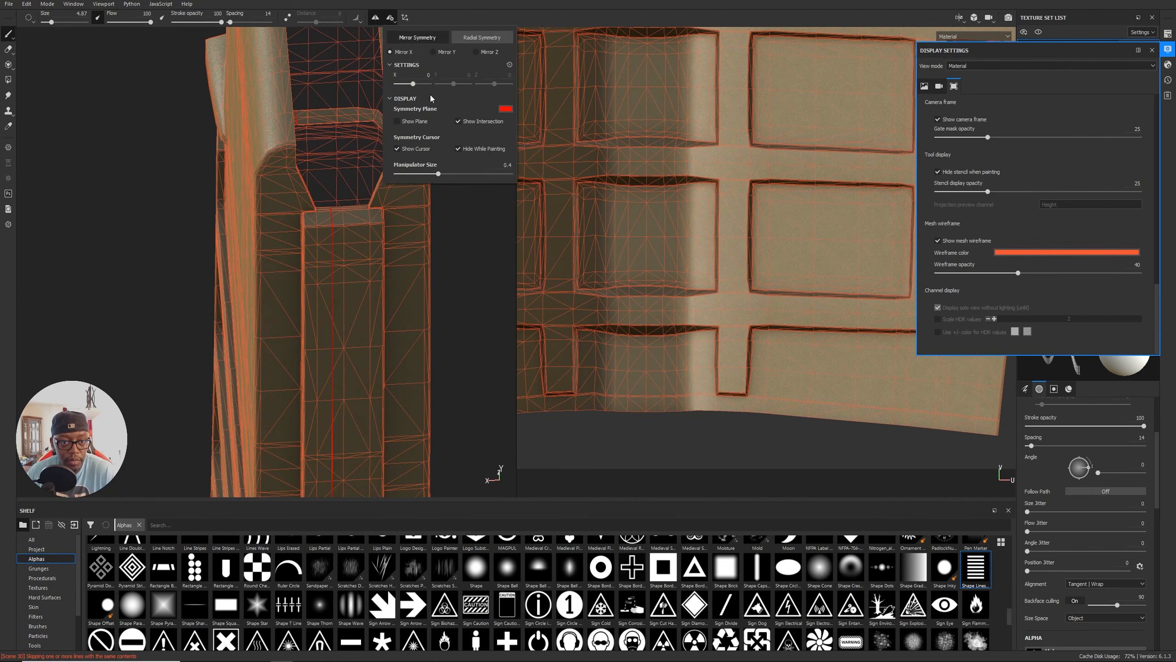
left_click_drag(415, 88, 413, 87)
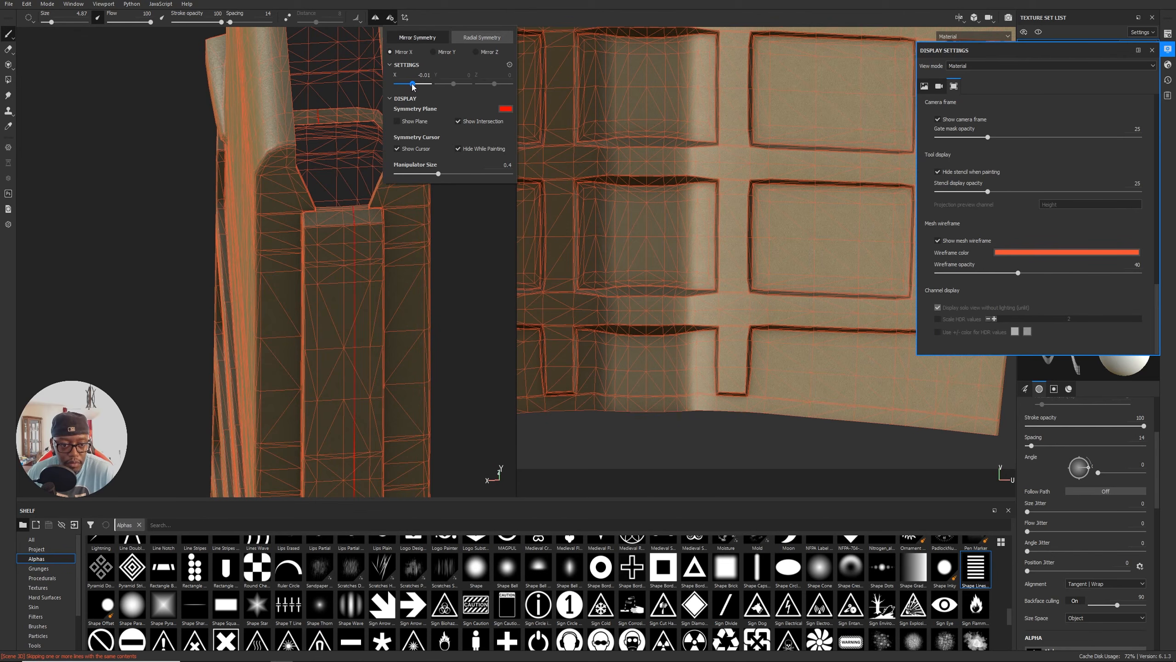
left_click(430, 75)
key("BackSpace")
type("2")
key("Return")
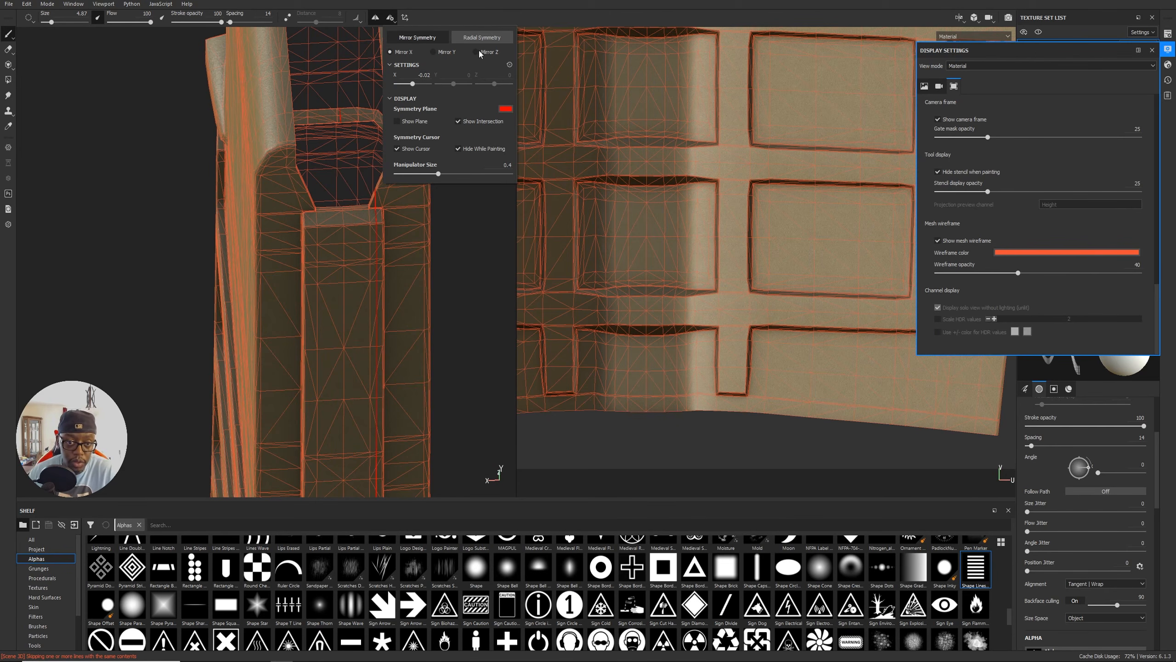
Try small positive X offsets for the mirror symmetry plane, down to 0.005.
left_click(427, 75)
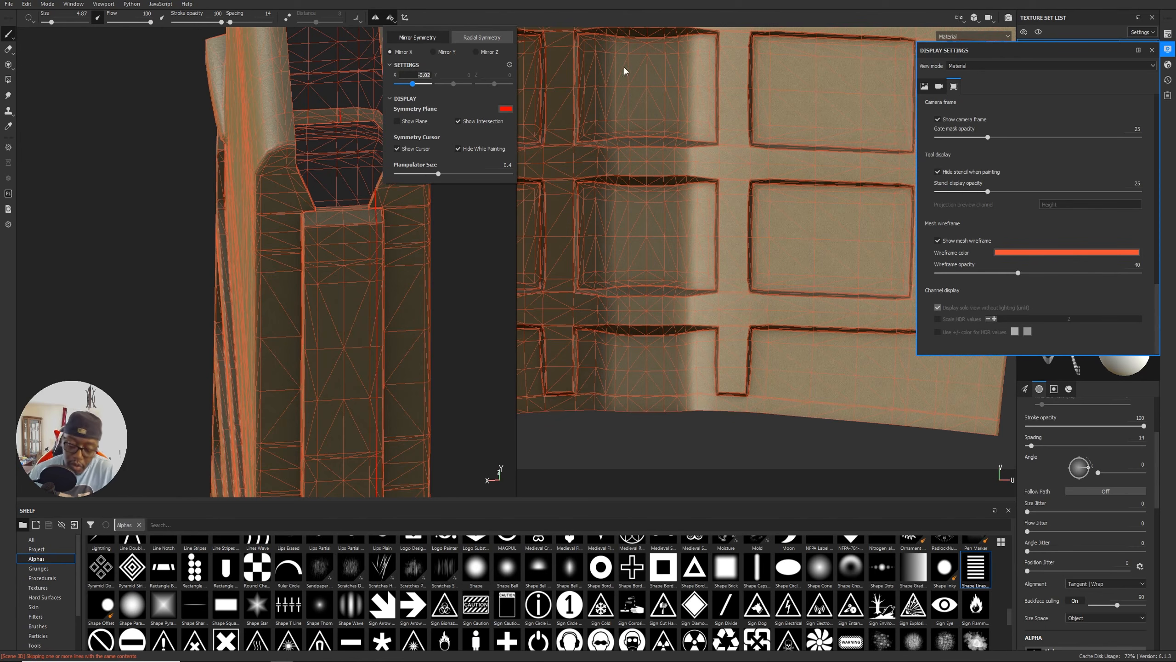
key("BackSpace")
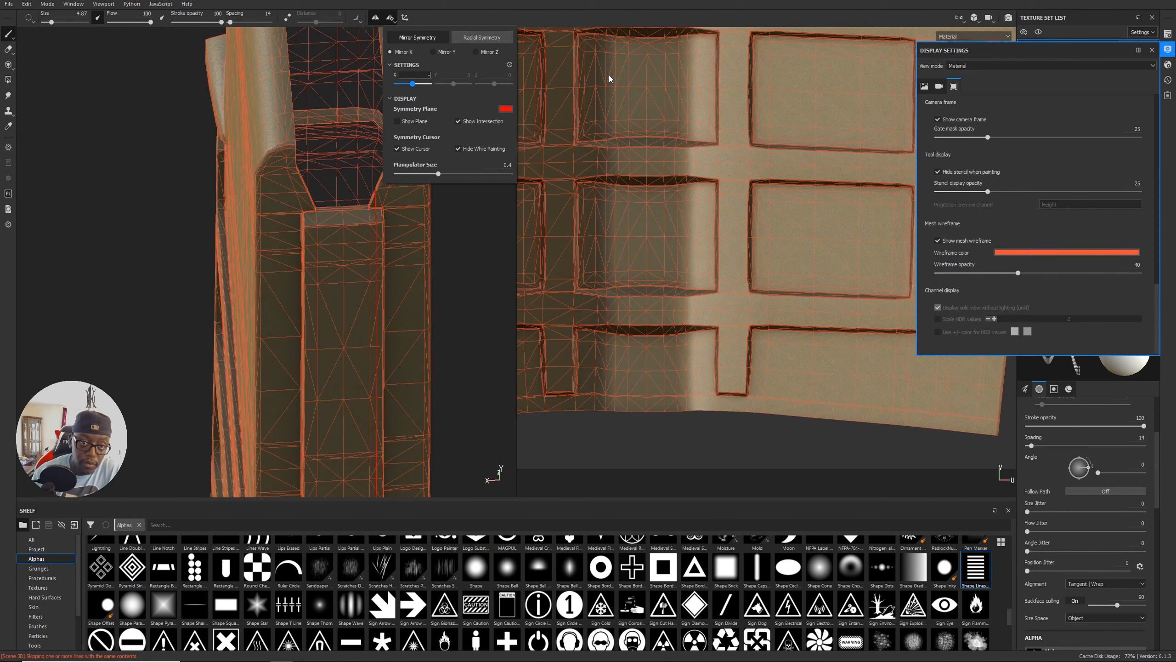
type(".0")
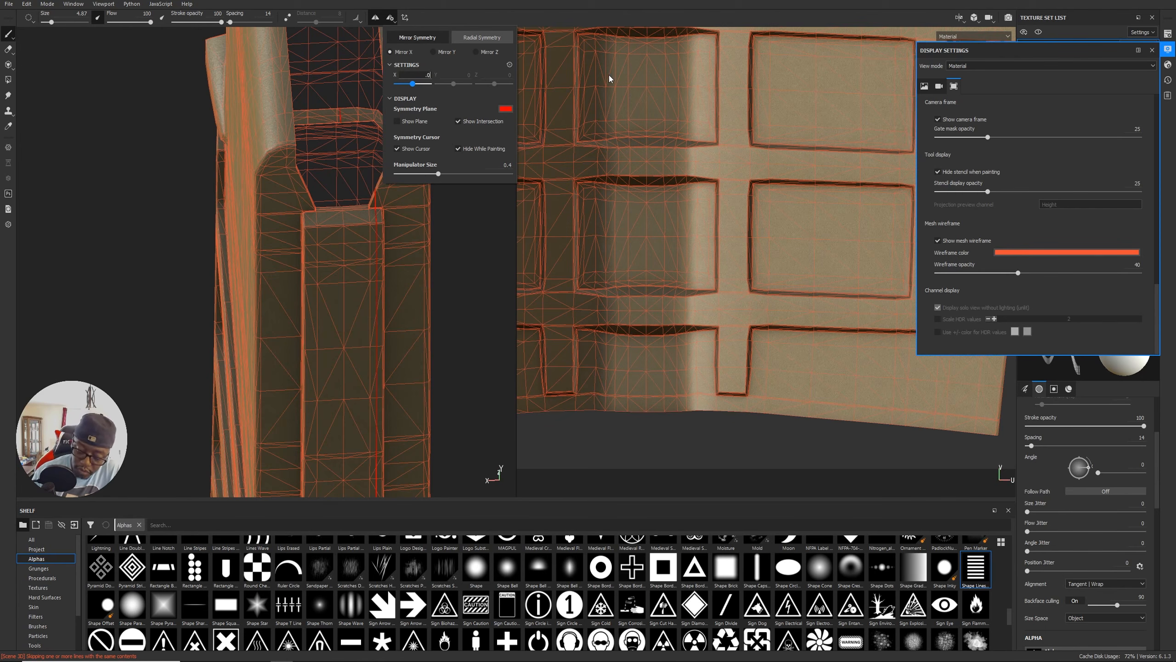
type("1")
key("Return")
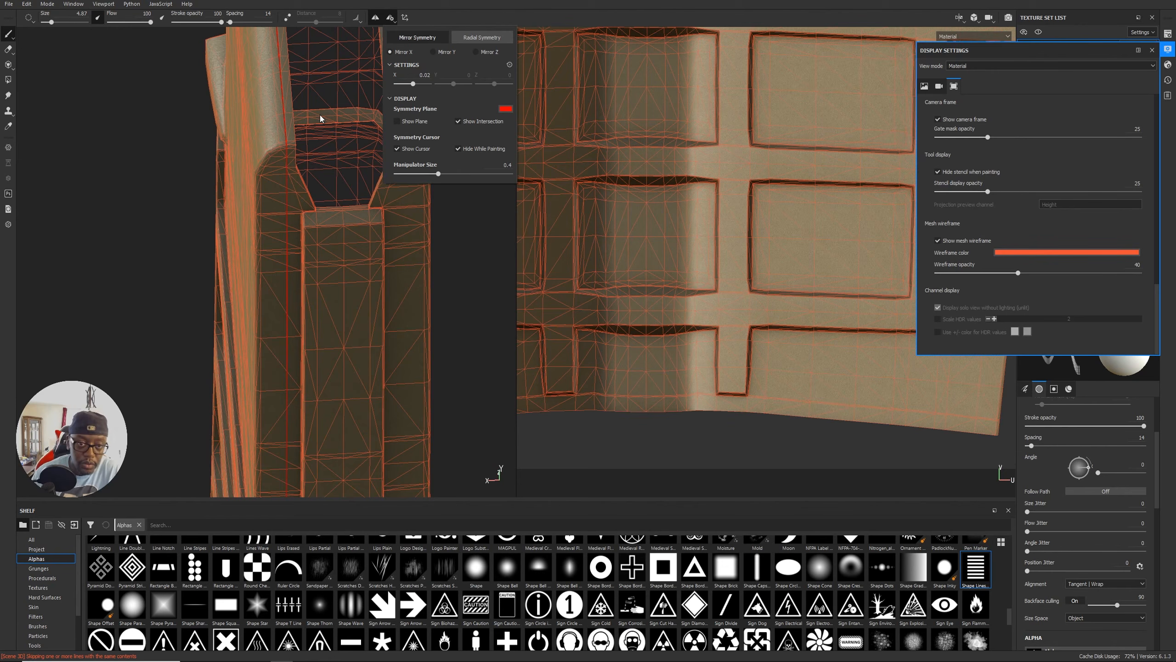
left_click(431, 75)
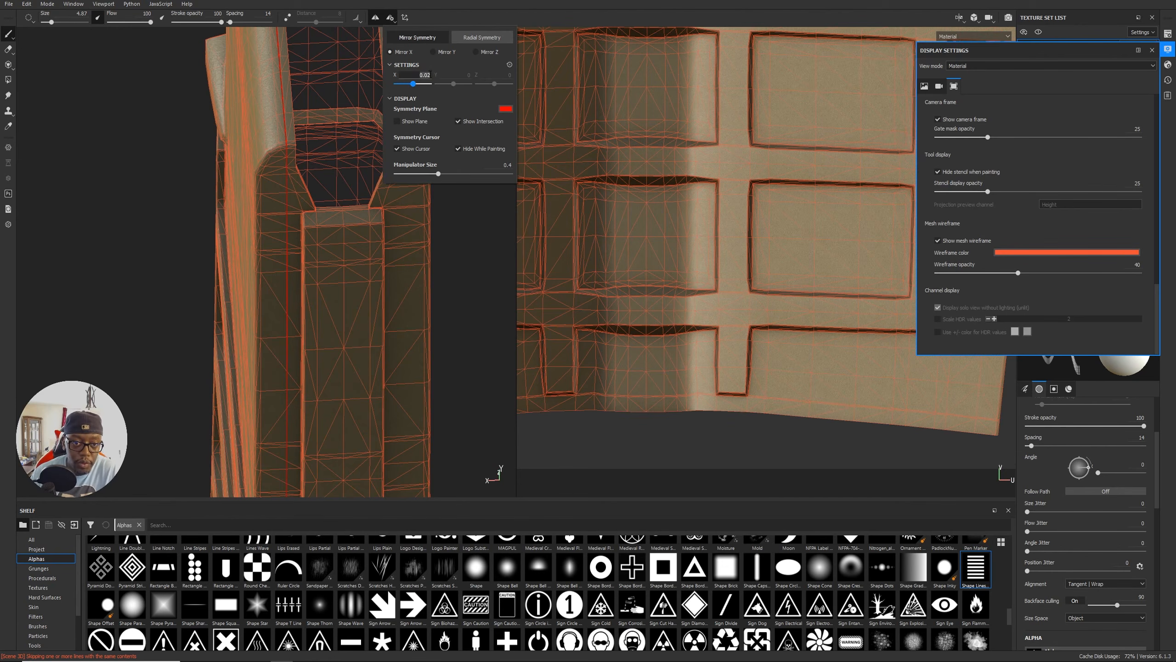
key("BackSpace")
type("05")
key("Return")
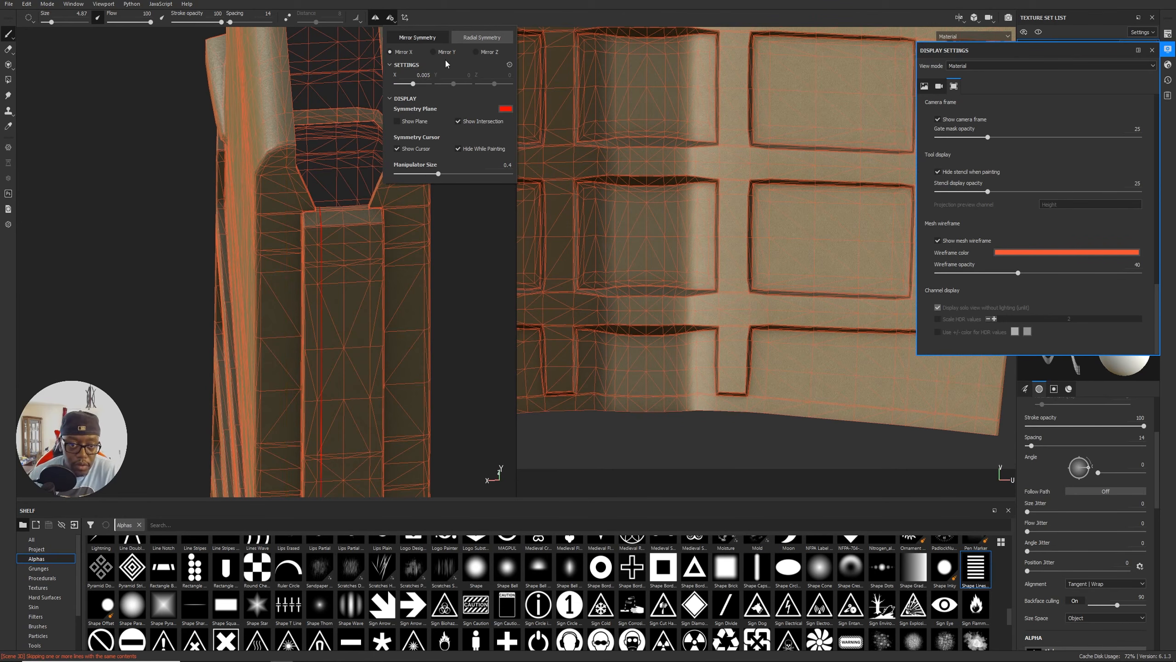
Try mirror symmetry X offsets of 0.001 and 0.0005, and return the offset to 0.
left_click(429, 76)
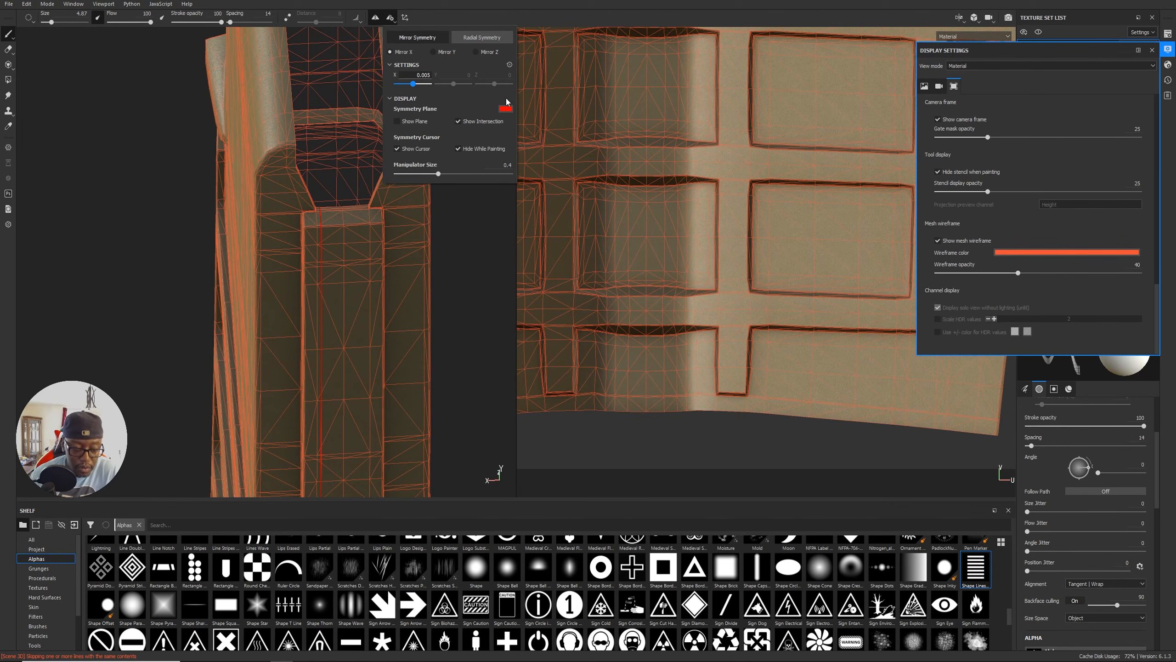
key("Return")
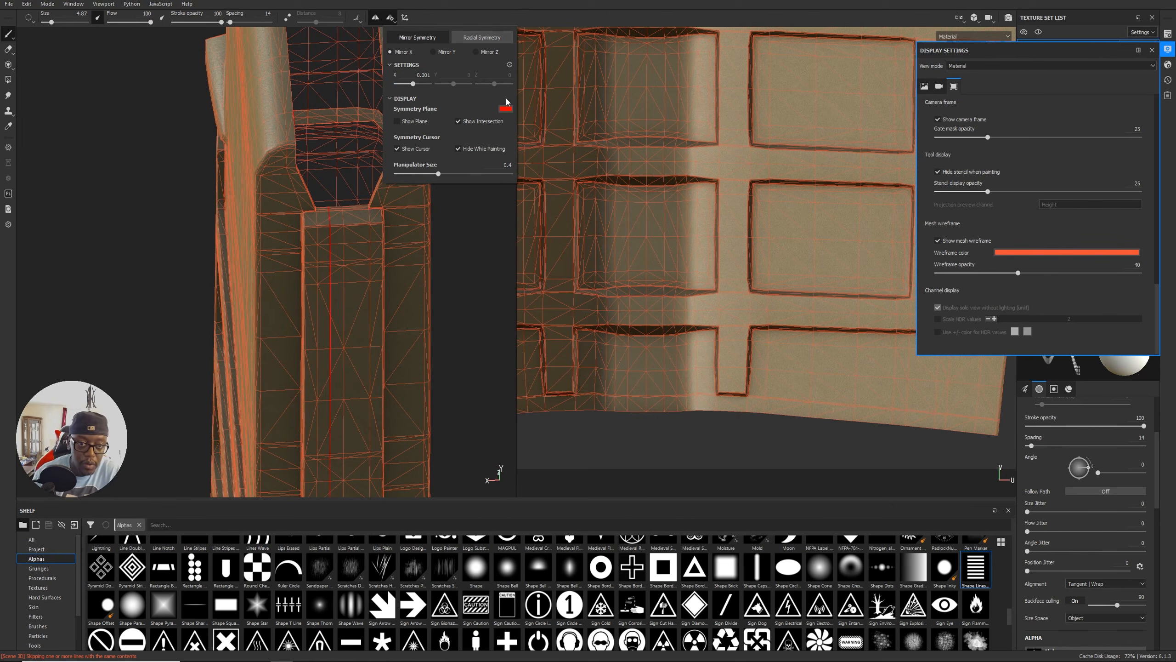
left_click(430, 75)
left_click(430, 75)
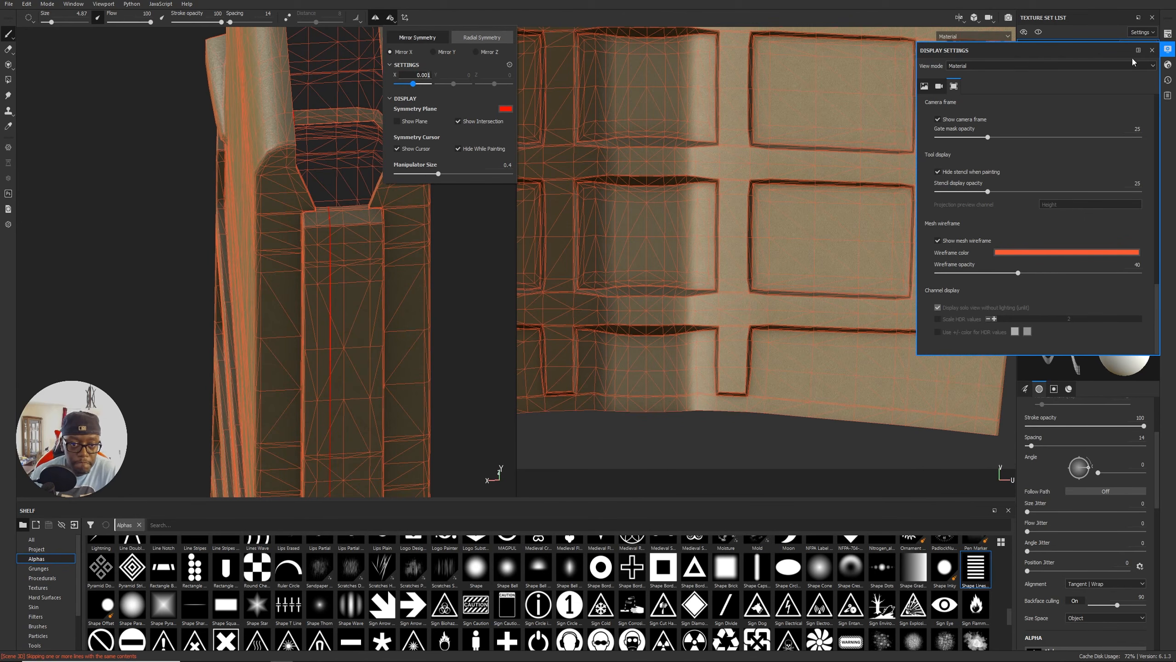
key("BackSpace")
type("05")
key("Return")
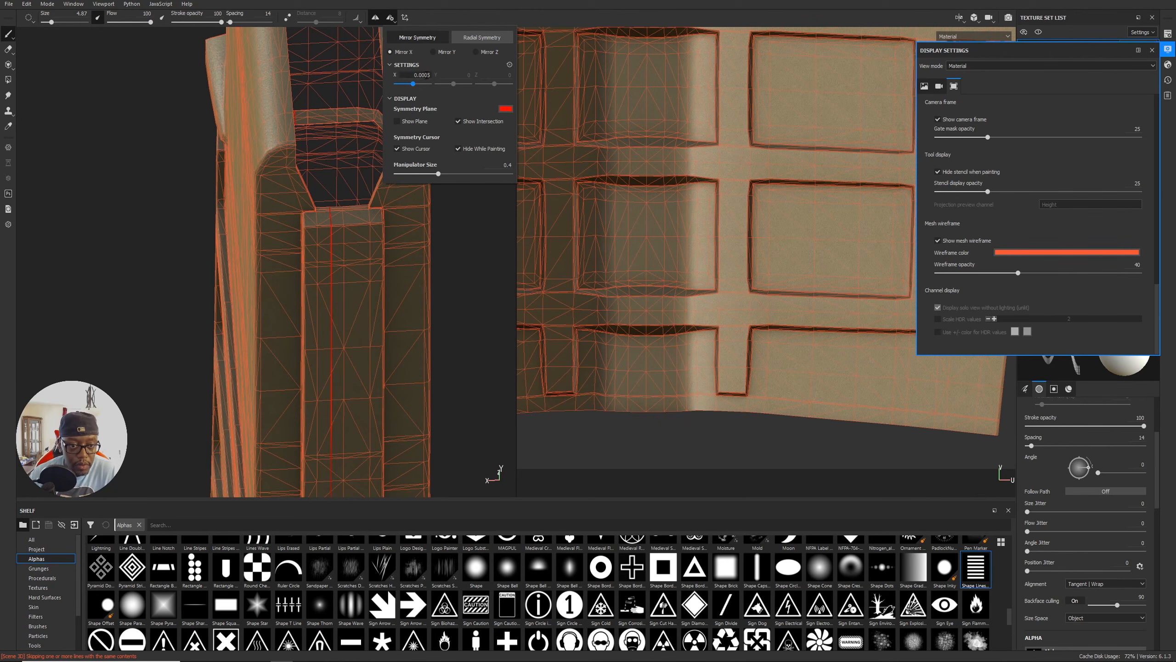
left_click_drag(430, 75, 400, 76)
type("0")
key("Return")
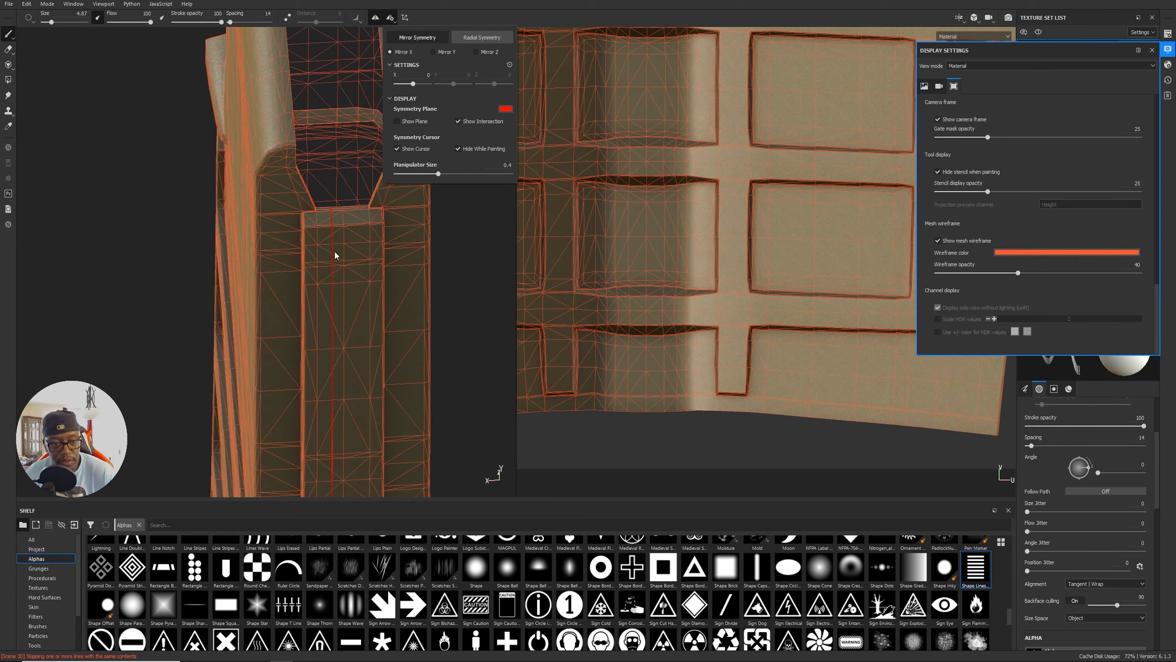
Offset the mirror symmetry plane to 0.005 and then -0.005 in X, and inspect the line against the centre edge of the magazine's narrow side.
left_click_drag(374, 296, 354, 274, "alt")
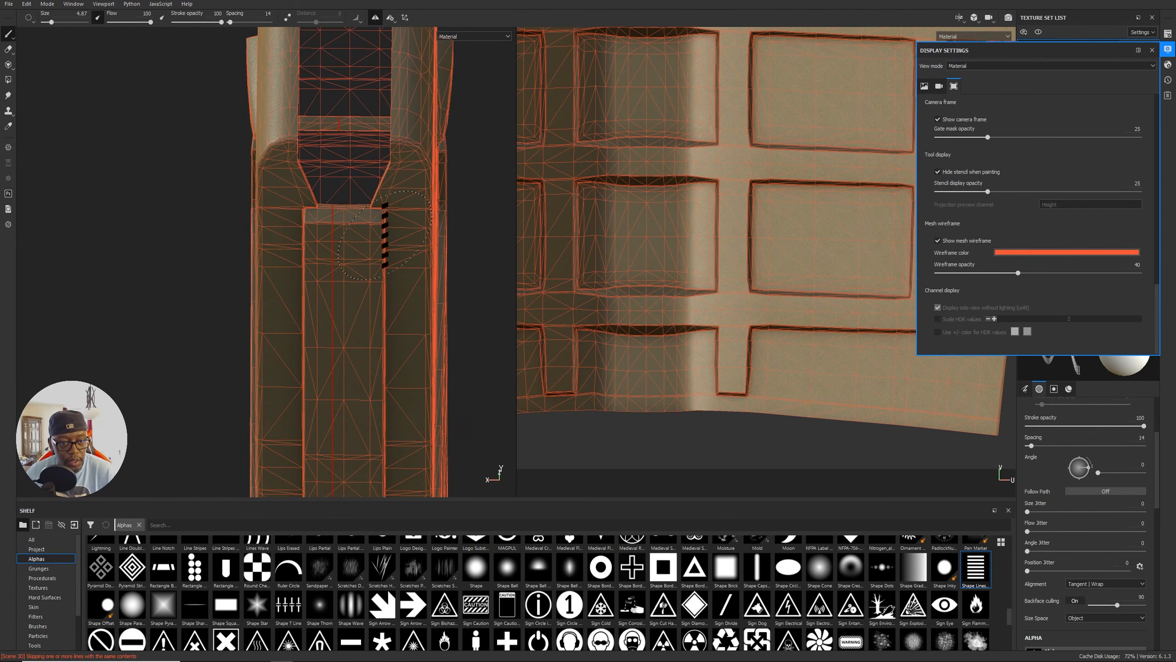
left_click(391, 17)
left_click(425, 75)
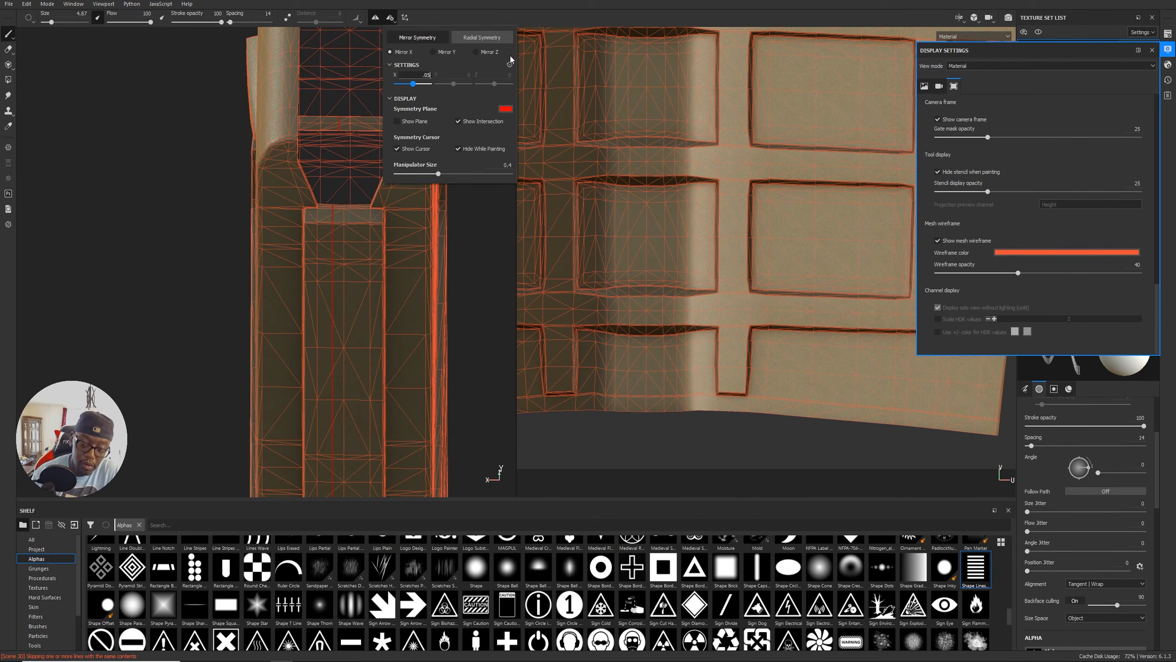
type(".005")
key("Return")
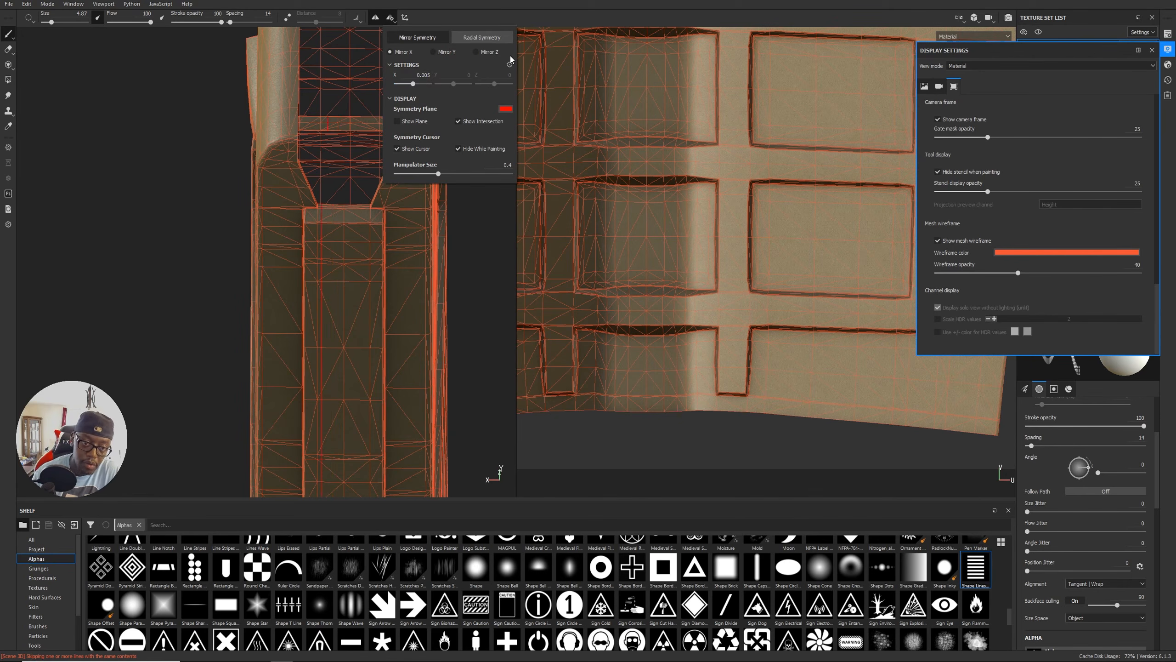
left_click(423, 76)
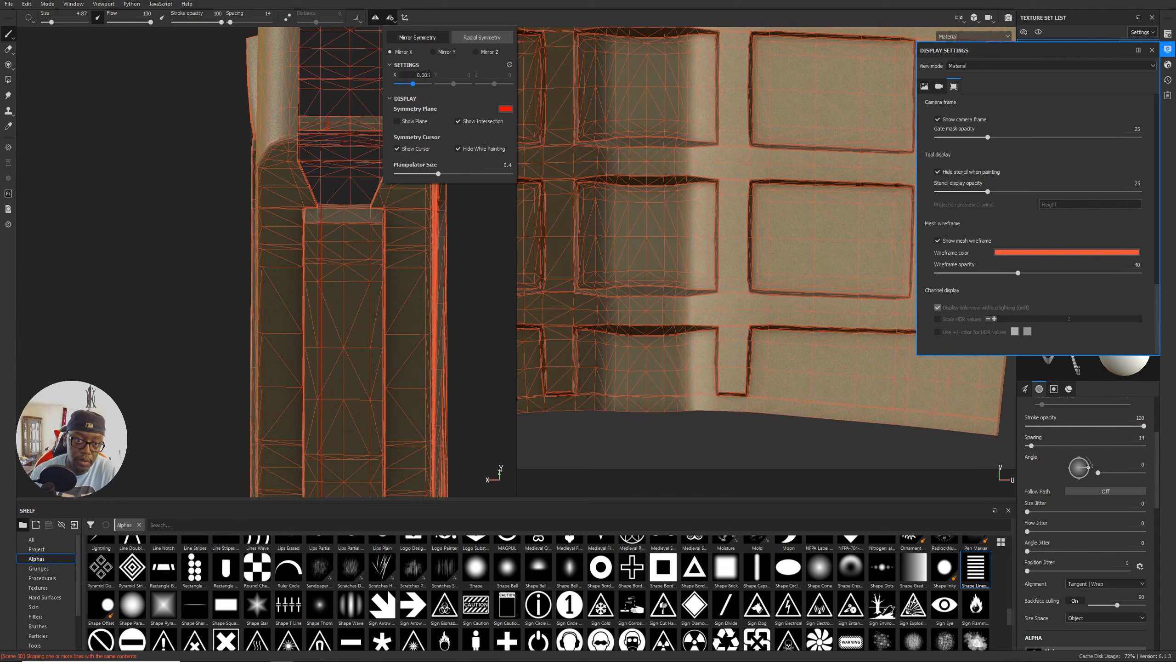
type("0")
key("Return")
left_click(188, 268)
right_click_drag(342, 249, 690, 281, "alt")
right_click_drag(387, 225, 297, 223, "alt")
middle_click_drag(349, 218, 331, 387, "alt")
right_click_drag(359, 304, 393, 305, "alt")
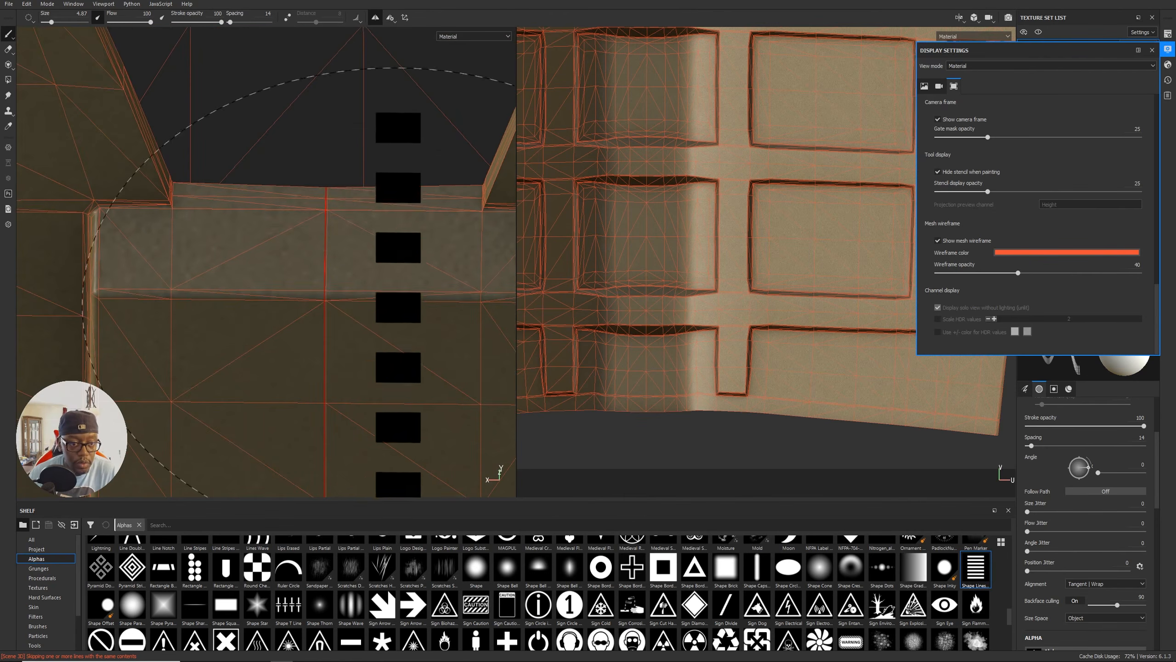
Fine-tune the symmetry plane's X offset through -0.0055, -0.00525 and -0.0052 to -0.00515, aligning it with the mesh's centre edge.
left_click(391, 17)
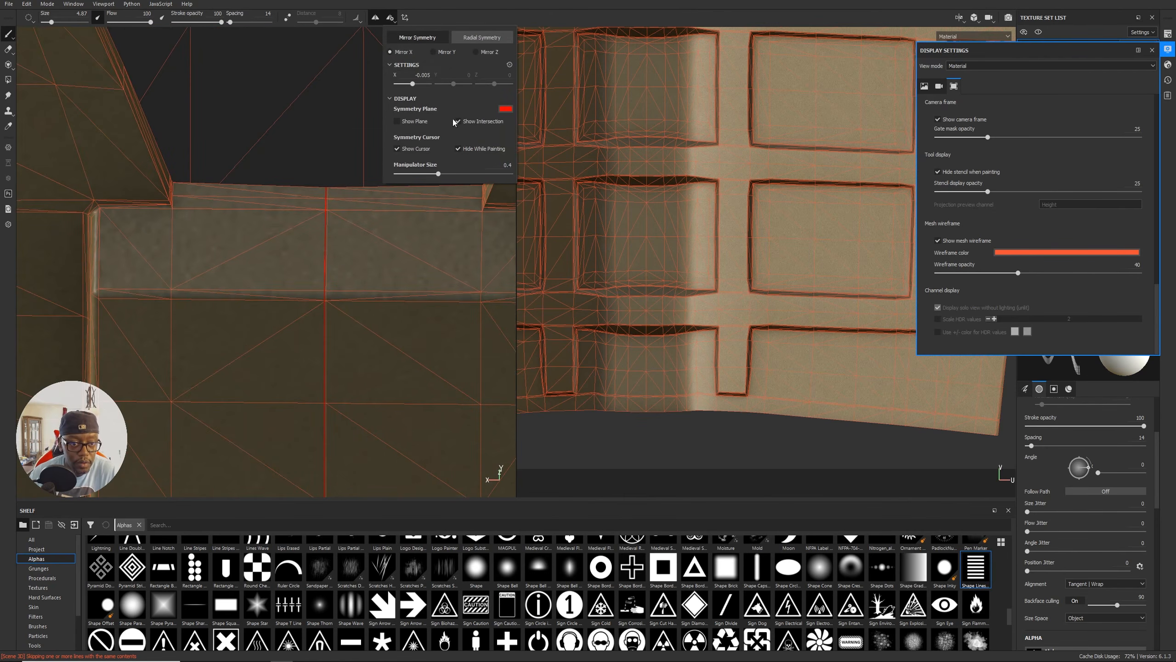
left_click(428, 75)
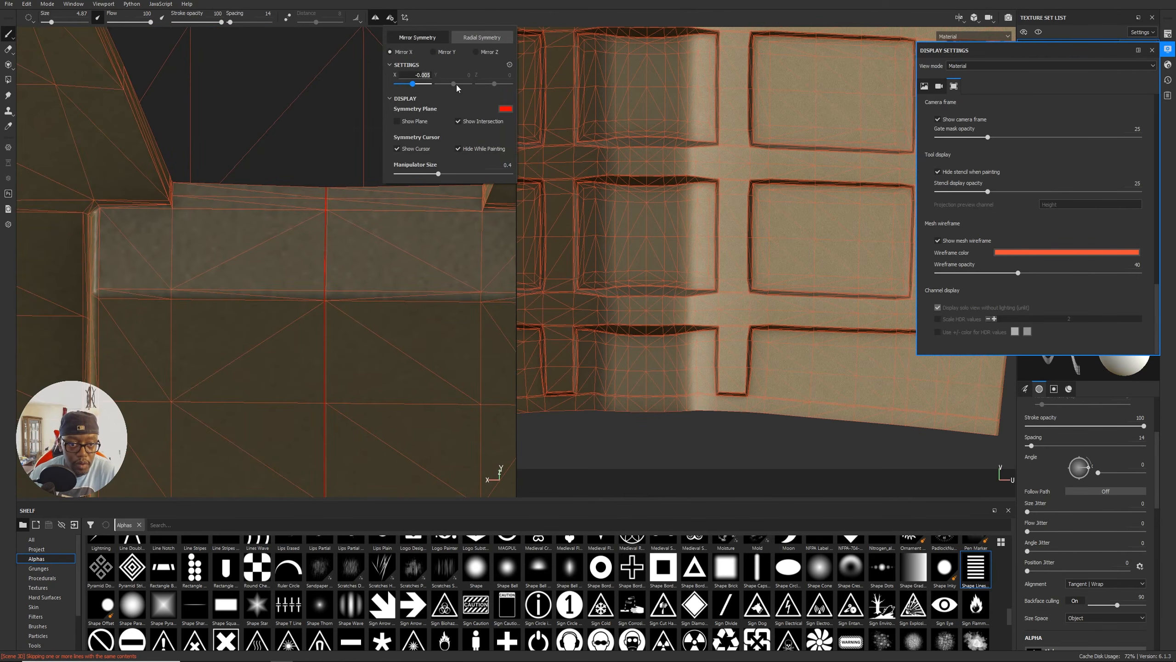
type("5")
key("Return")
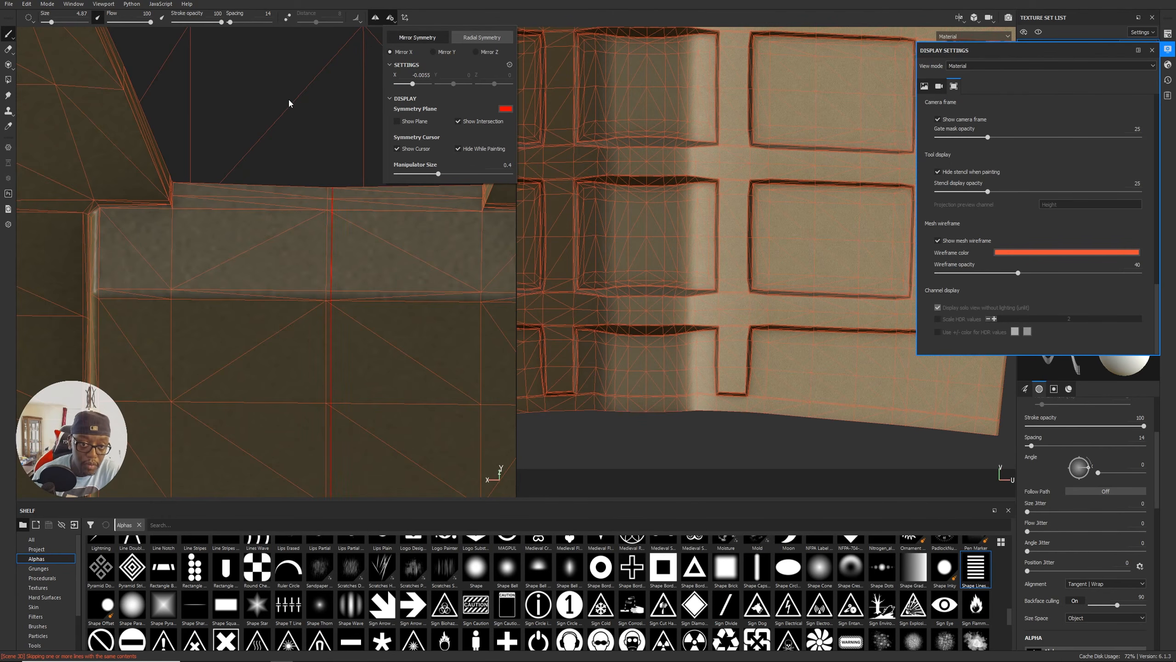
left_click(430, 75)
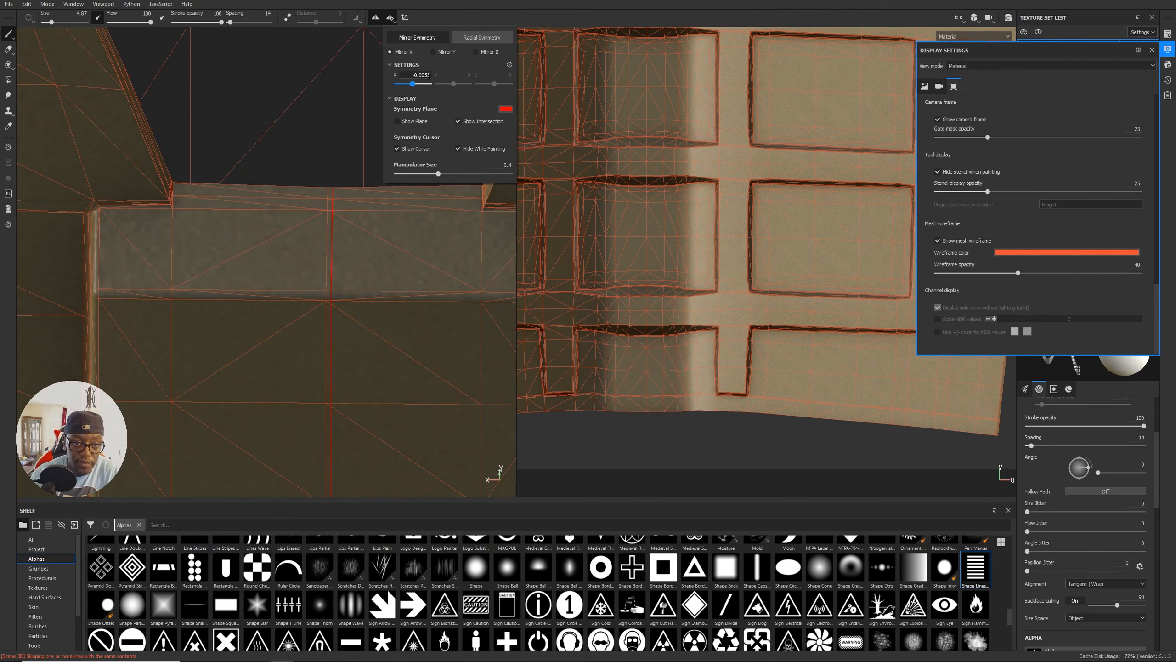
type("2")
key("Return")
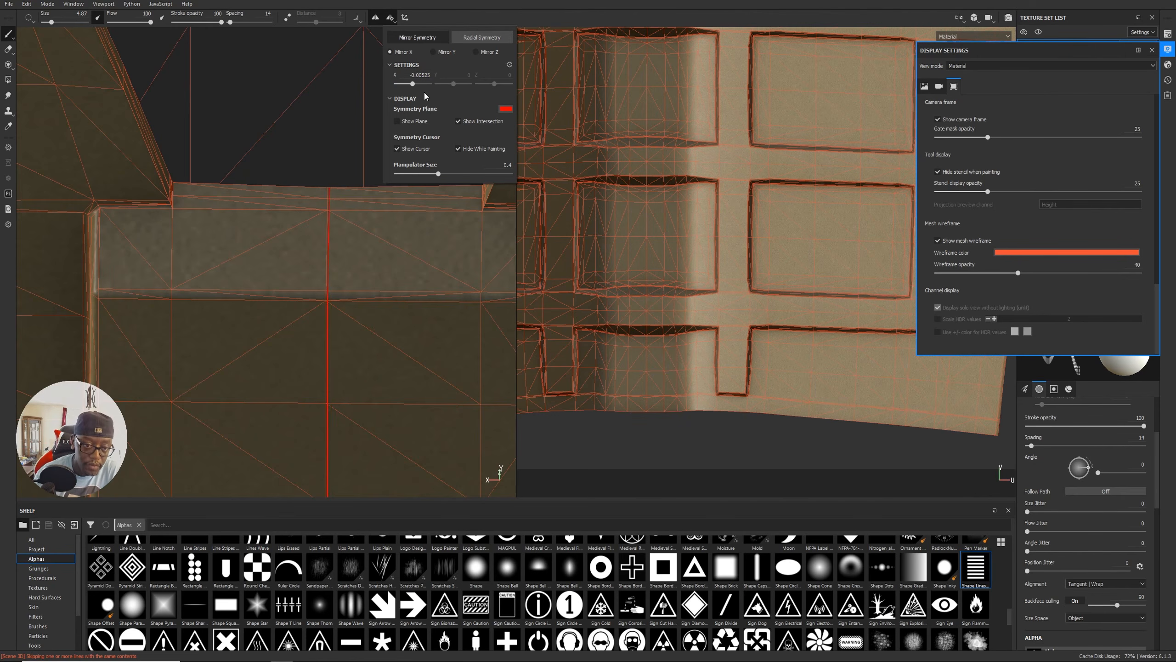
left_click(422, 75)
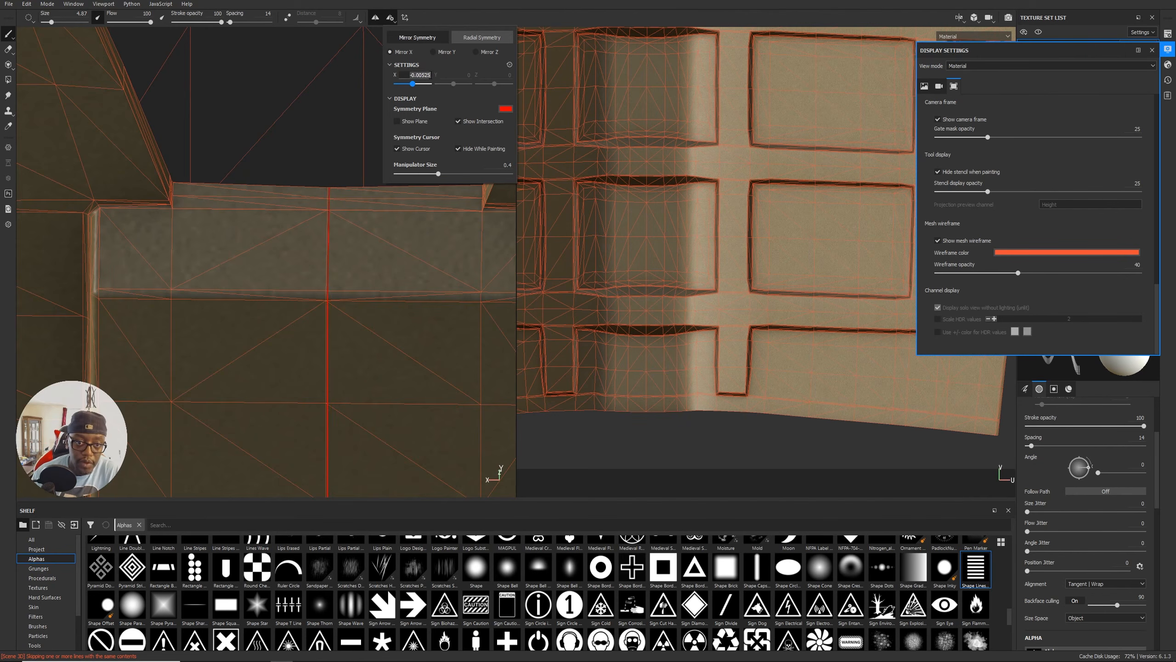
left_click(428, 74)
key("Delete")
key("Return")
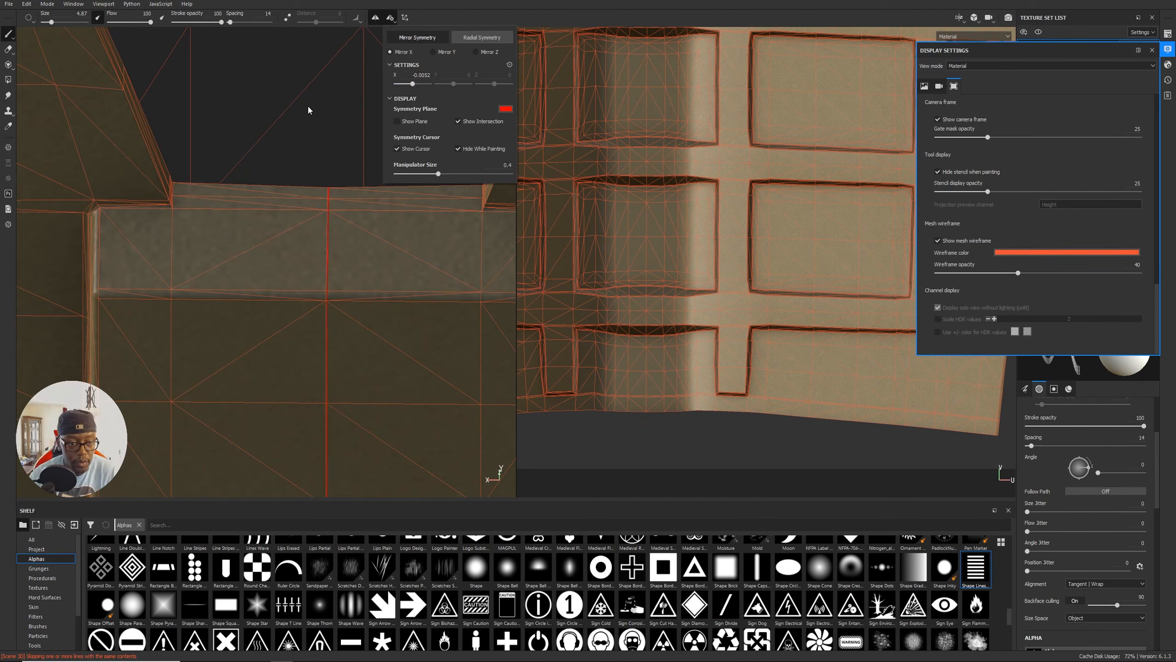
left_click(428, 75)
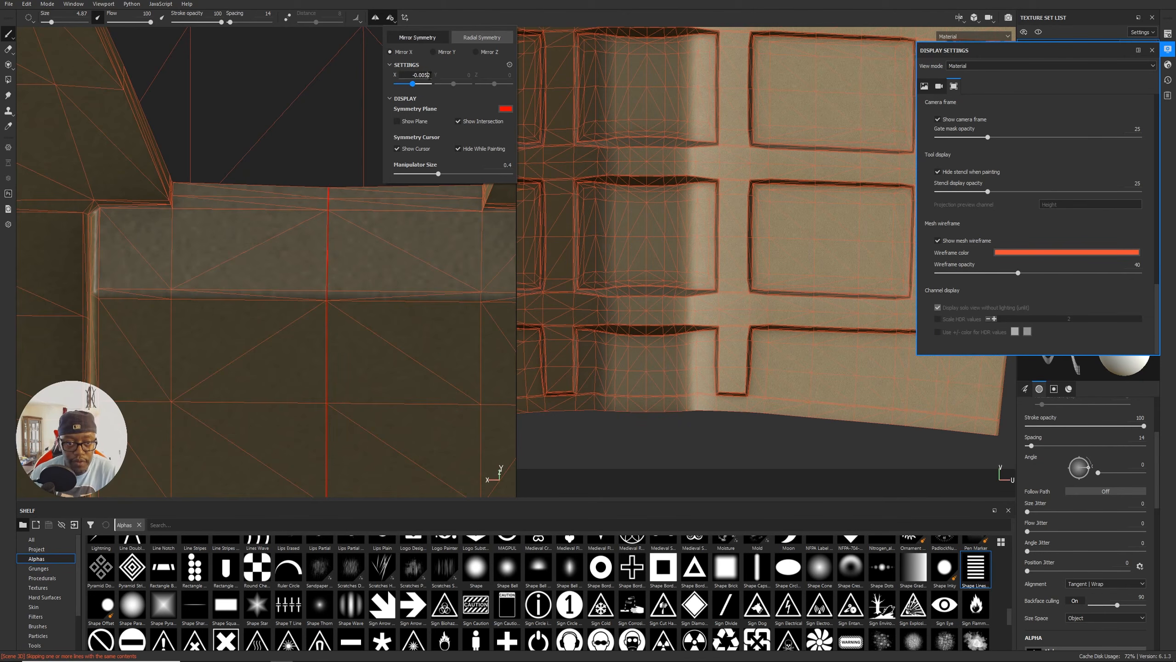
key("Return")
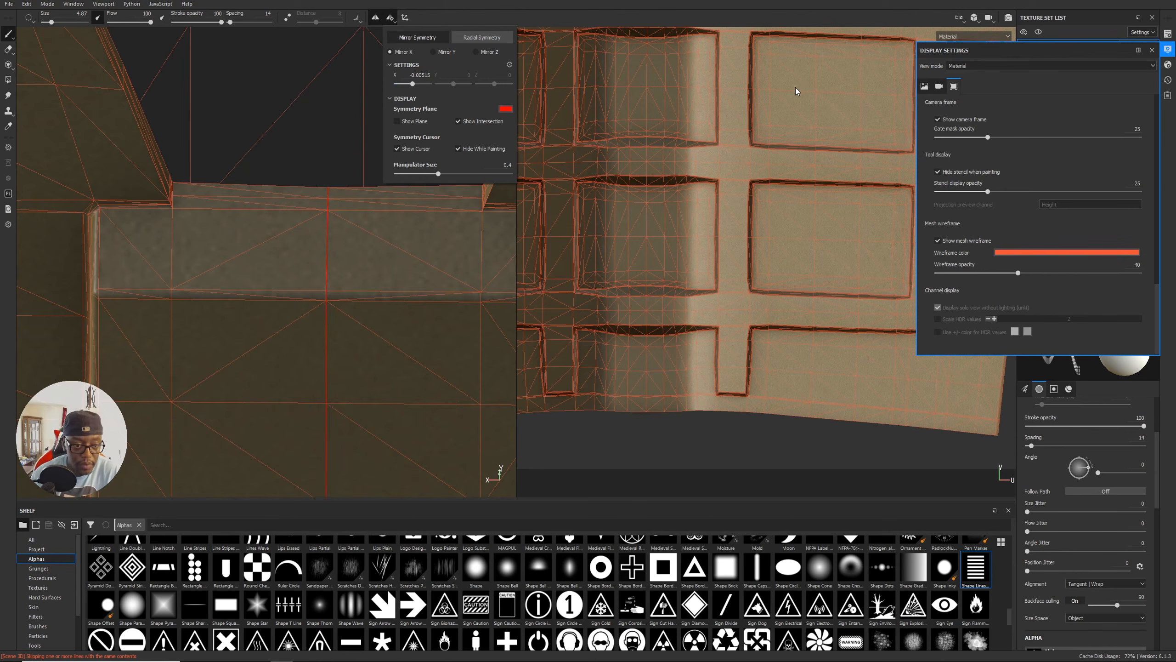
left_click(366, 283)
Paint a straight mirrored band of small square dots across the lowest side panel of the magazine on the Details layer.
right_click_drag(359, 288, 199, 230, "alt")
middle_click_drag(305, 238, 320, 225, "alt")
right_click_drag(321, 226, 307, 223, "alt")
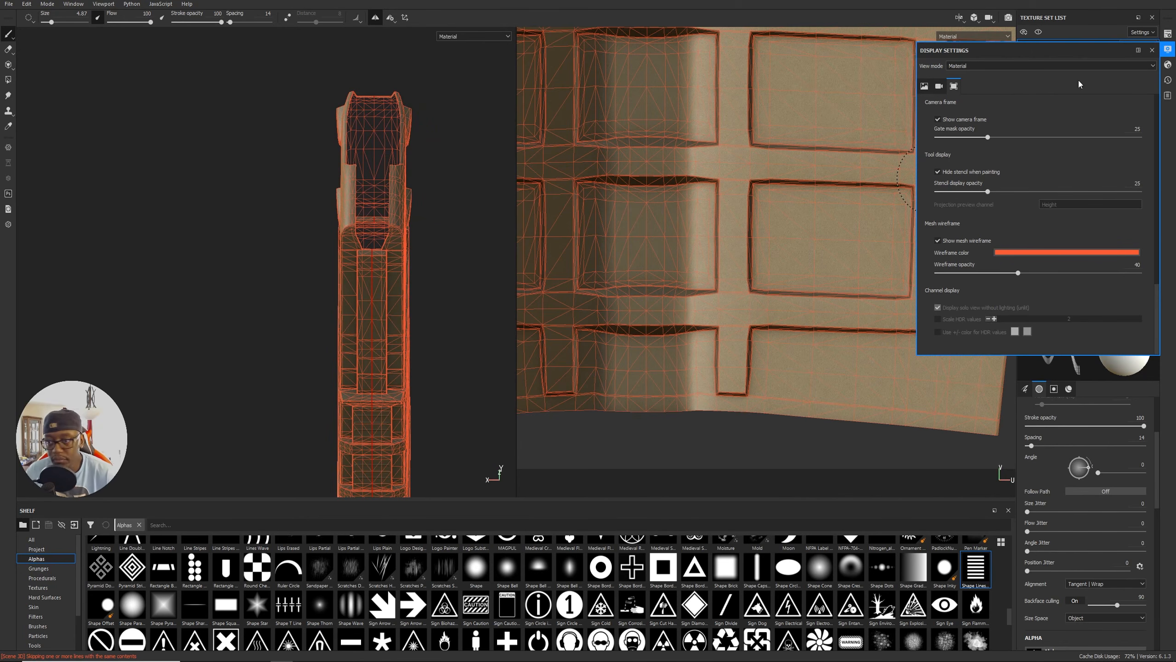
left_click(1169, 49)
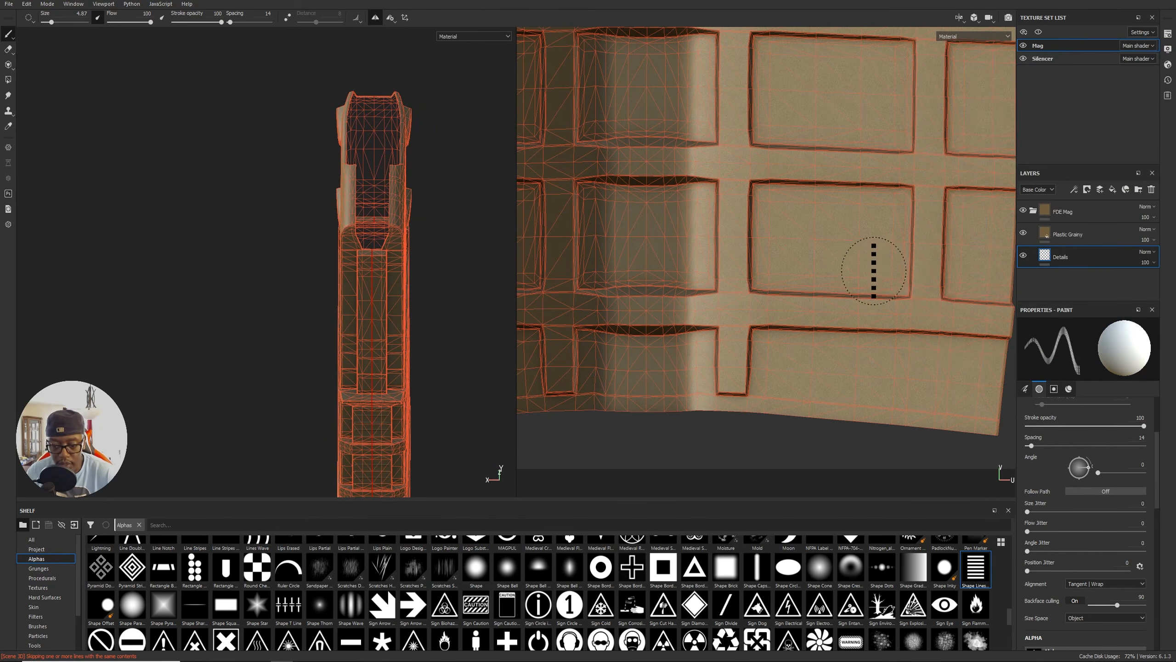
mouse_move(867, 302)
middle_mouse_down("alt")
mouse_move(847, 271)
mouse_move(804, 278)
middle_mouse_up("alt")
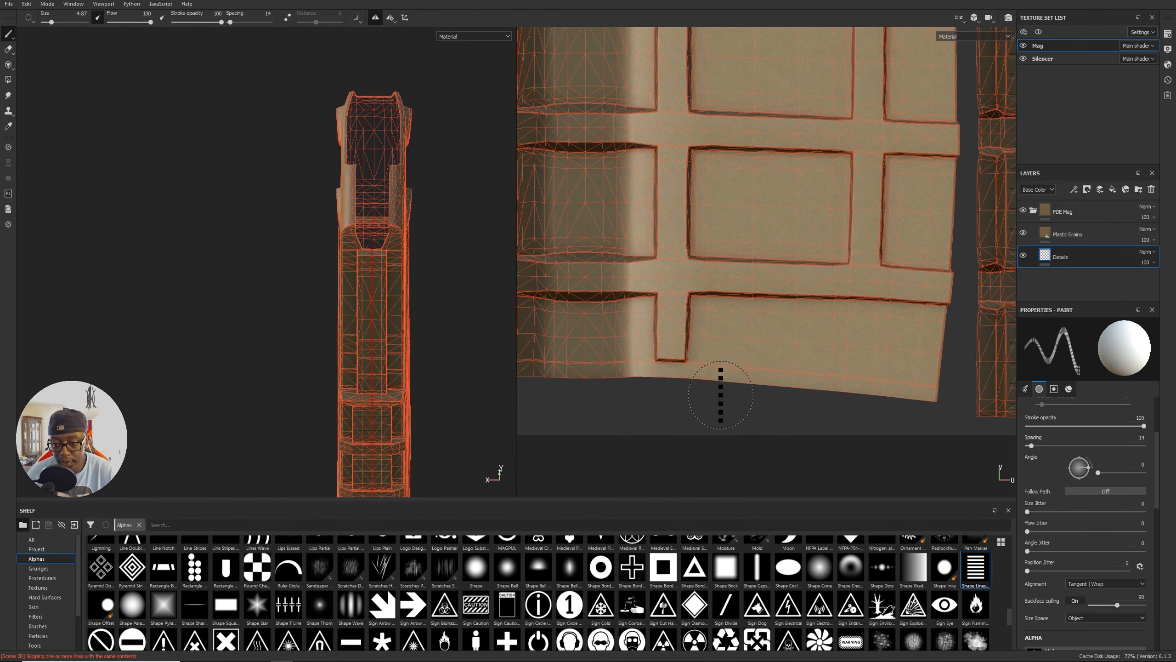
mouse_move(777, 389)
left_mouse_down("alt")
mouse_move(764, 363)
mouse_move(778, 357)
left_mouse_up("alt")
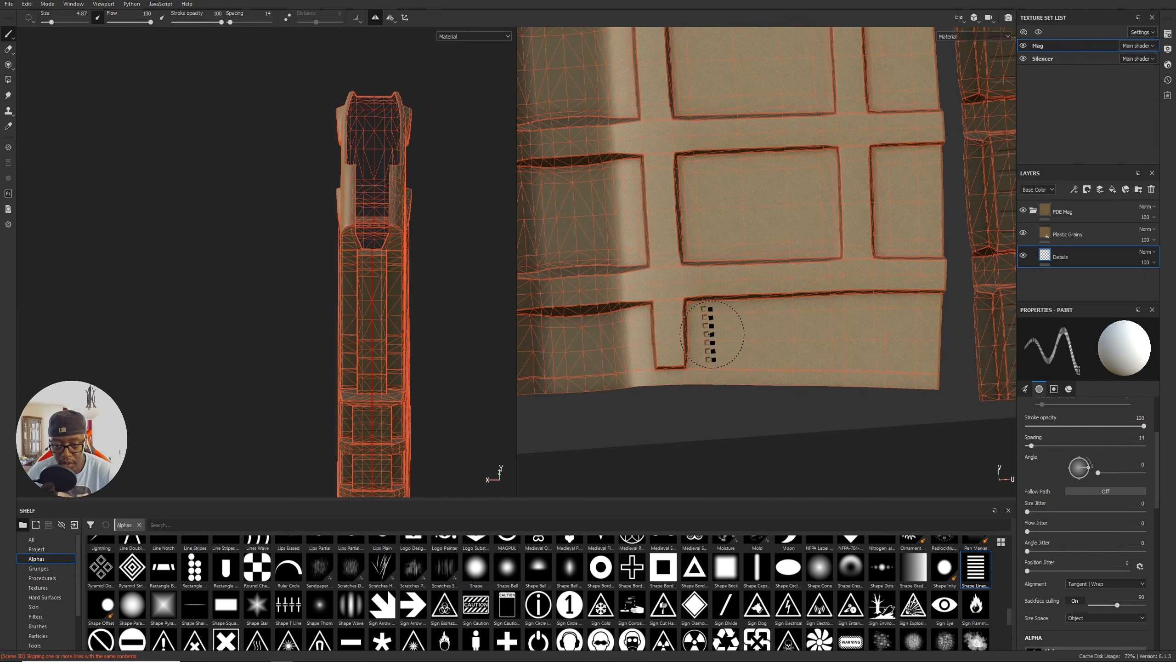
left_click(926, 333, "ctrl+shift")
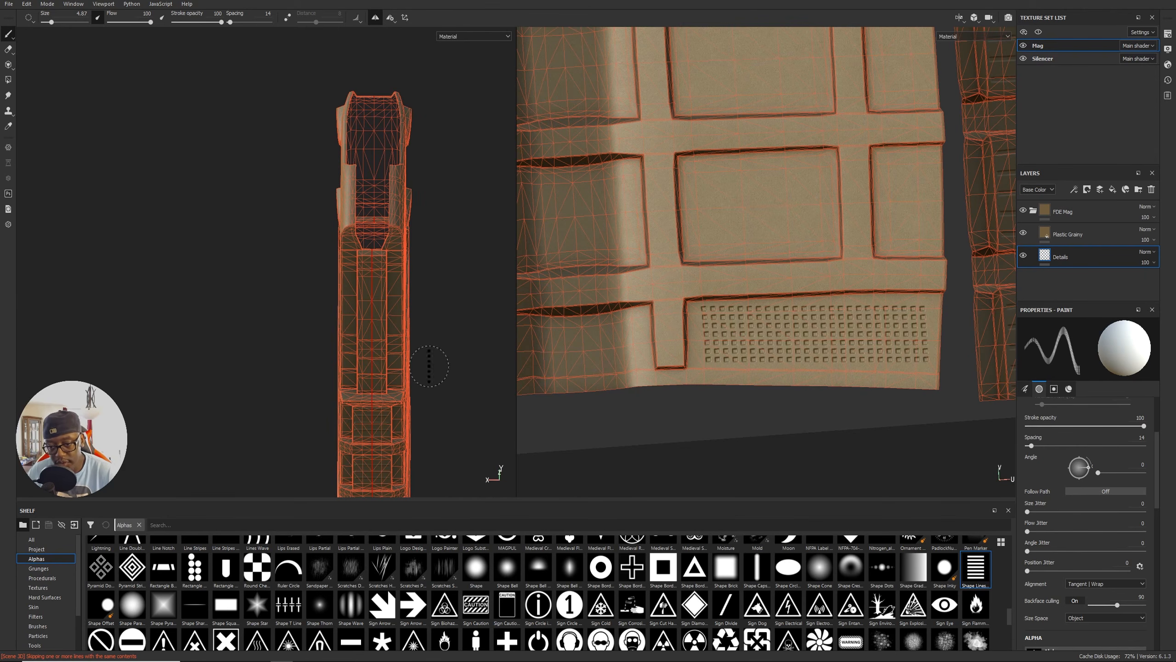
Turn the magazine to show its narrow edge and hide the mesh wireframe.
middle_click_drag(426, 343, 319, 233, "alt")
left_click_drag(319, 233, 278, 241, "alt")
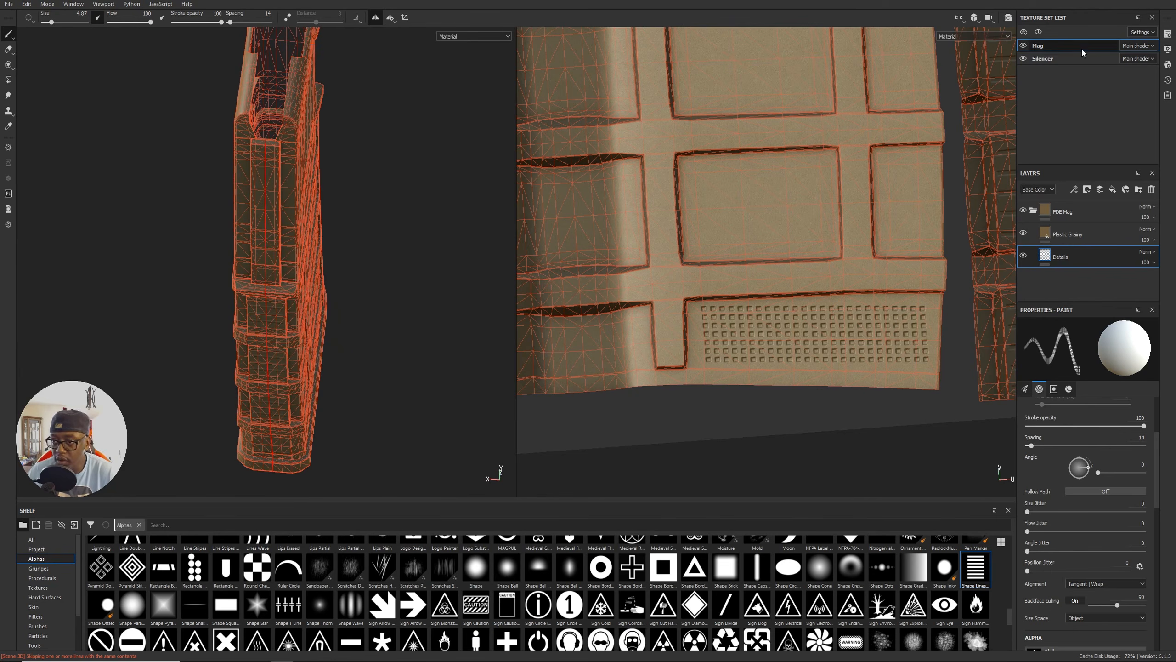
left_click(1166, 49)
left_click(945, 242)
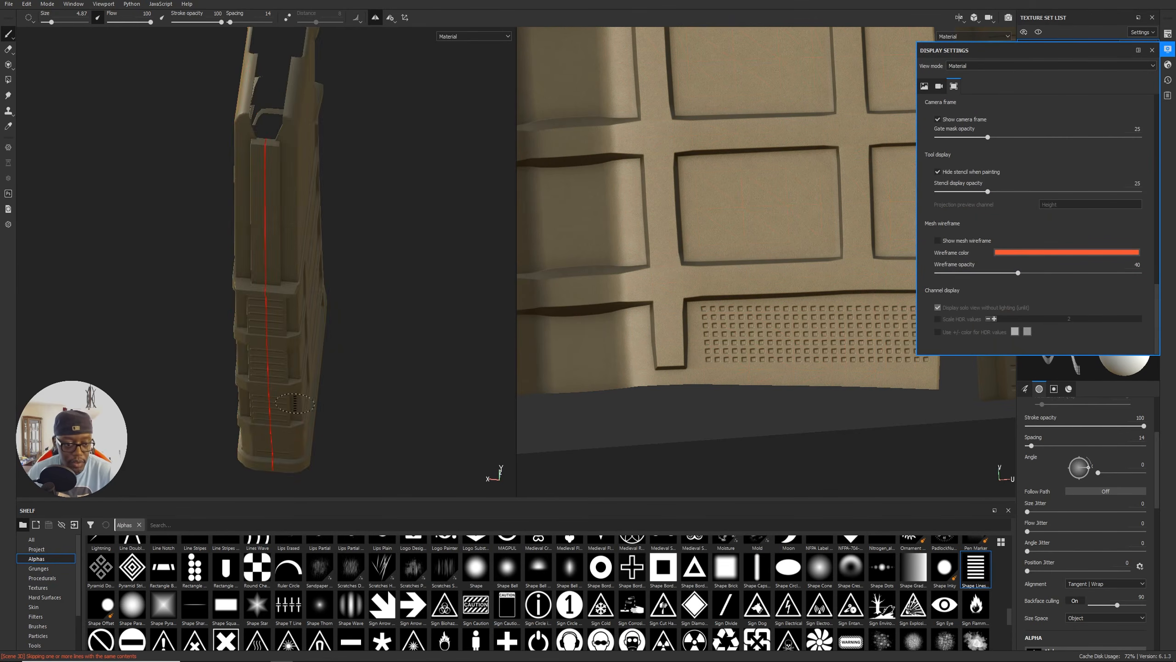
Inspect the painted square-dot band on the magazine's lowest side panel in the 3D and UV views.
left_click_drag(323, 398, 119, 373, "alt")
middle_click_drag(264, 241, 227, 63, "alt")
left_click_drag(379, 209, 307, 191, "alt")
middle_click_drag(303, 200, 307, 227, "alt")
right_click_drag(162, 286, 198, 308, "alt")
mouse_move(199, 308)
left_mouse_down("alt")
mouse_move(287, 325)
mouse_move(276, 320)
left_mouse_up("alt")
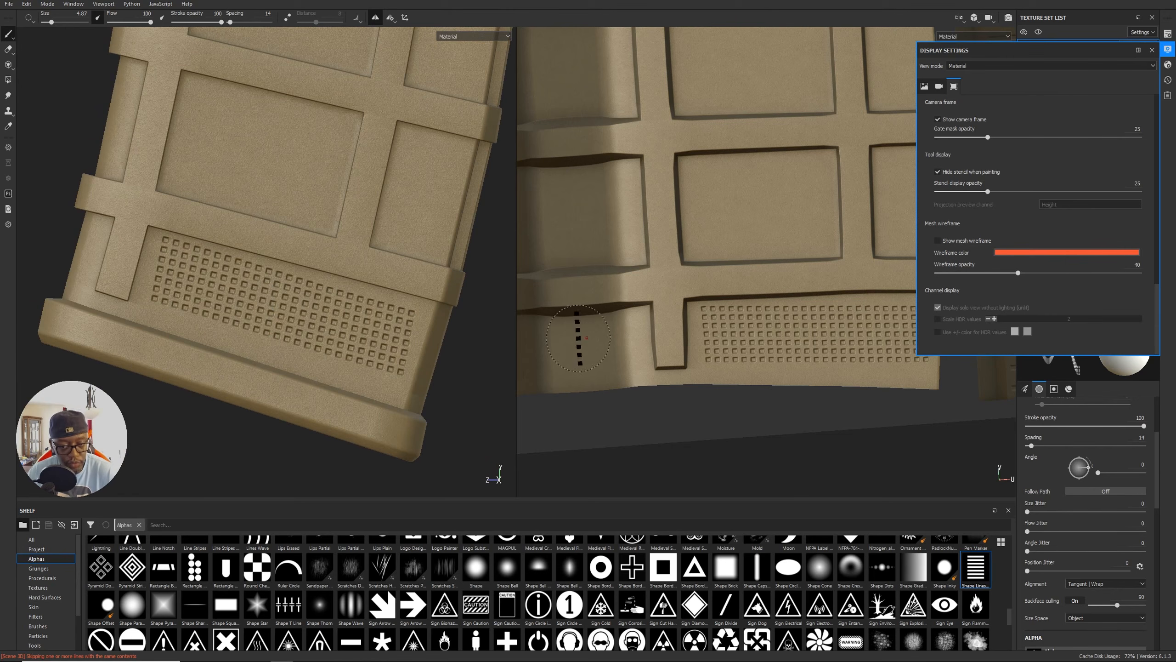
scroll(801, 343, "down", 5)
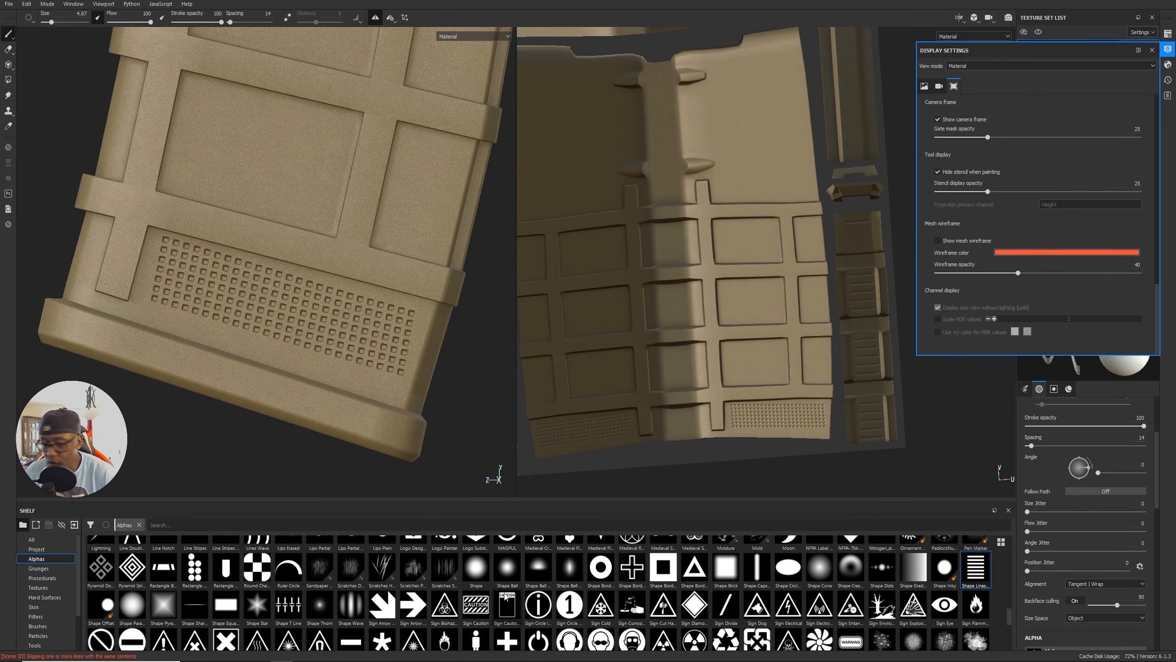
Check the PMAG Gen M3 reference photo in the browser and undo the dot band painted on the lowest side panel.
mouse_move(260, 661)
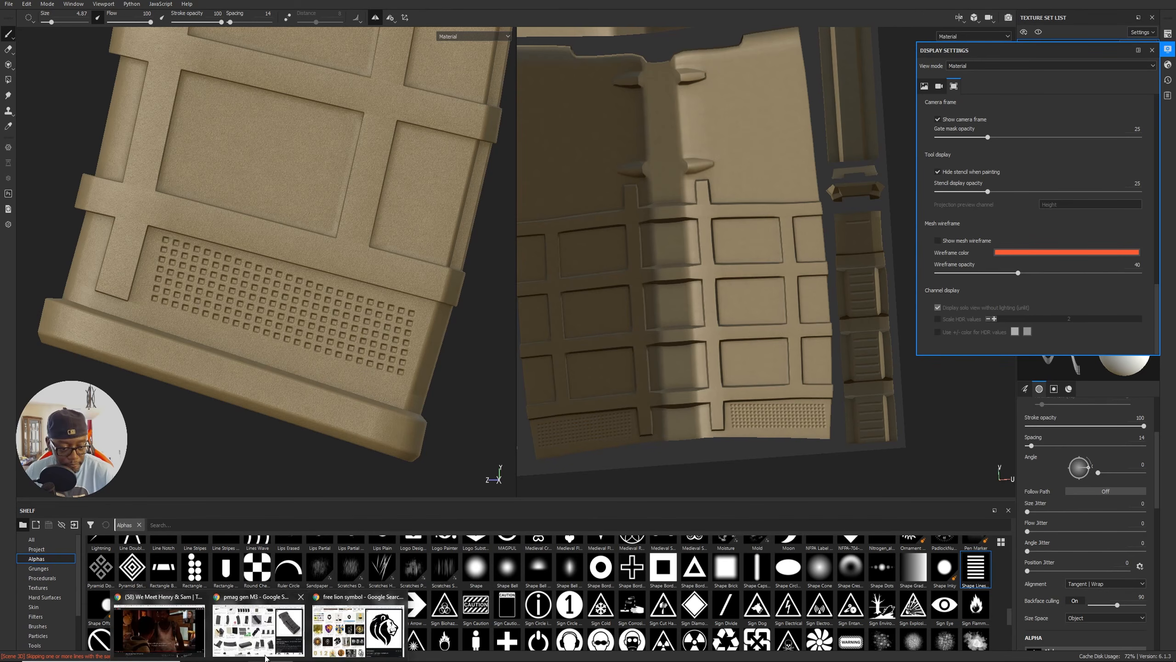
left_click(270, 639)
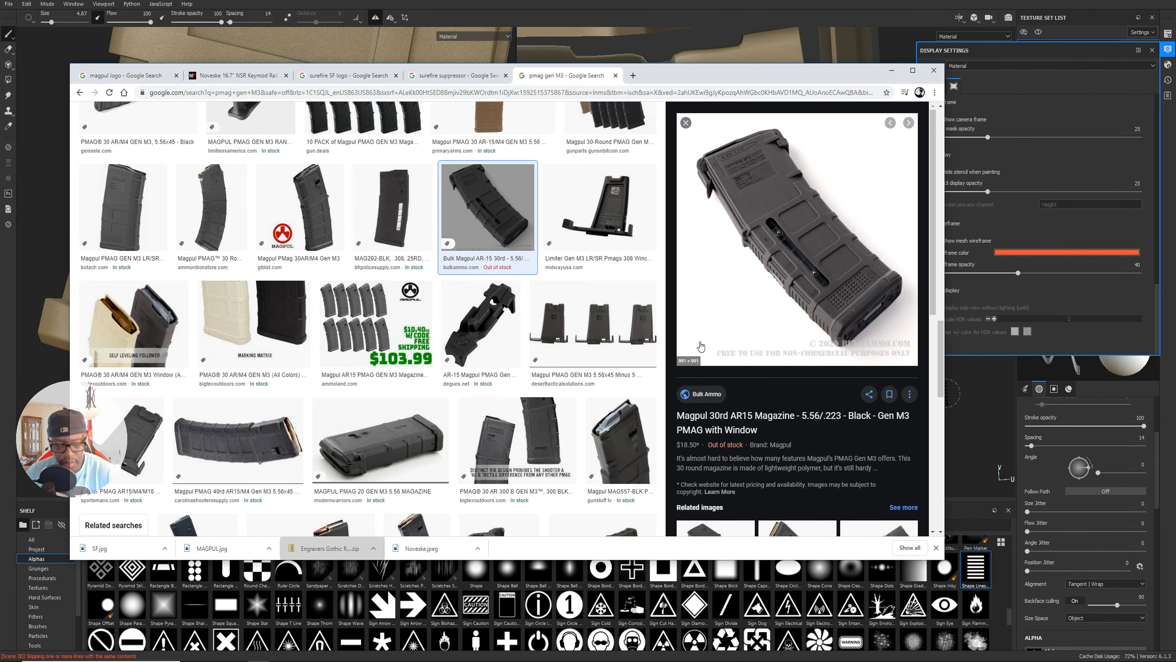
left_click(348, 446)
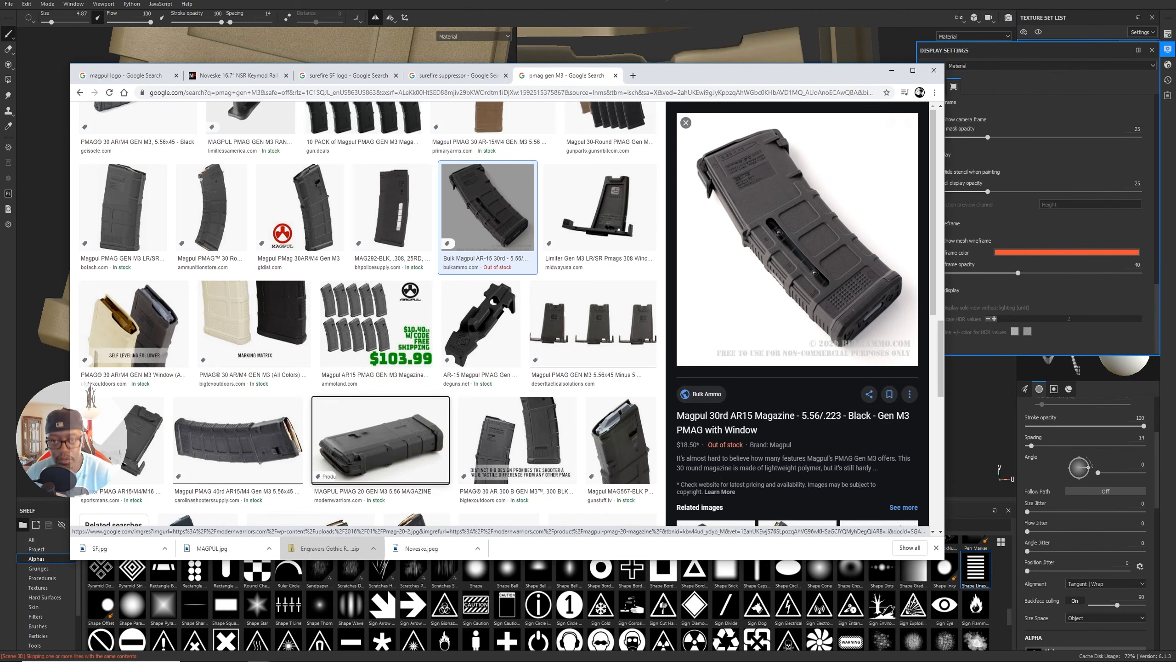
left_click(892, 70)
key("ctrl+z")
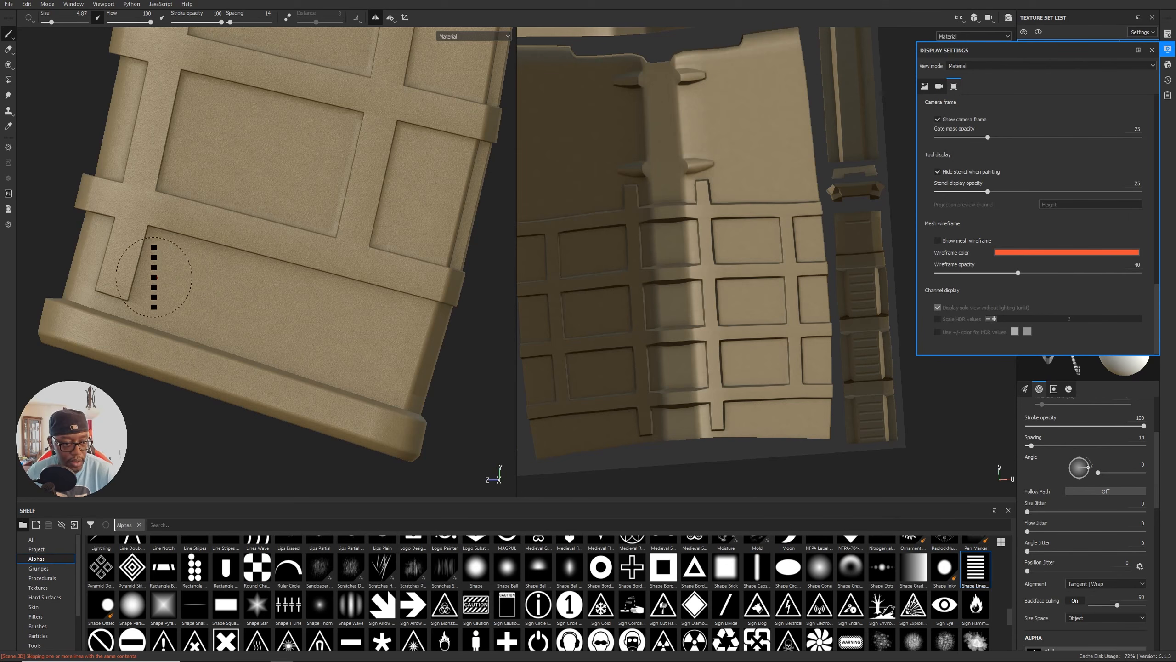
Try painting a narrower block of square dots on the lowest side panel, comparing it with the PMAG Gen M3 photo before removing it.
left_click(730, 418)
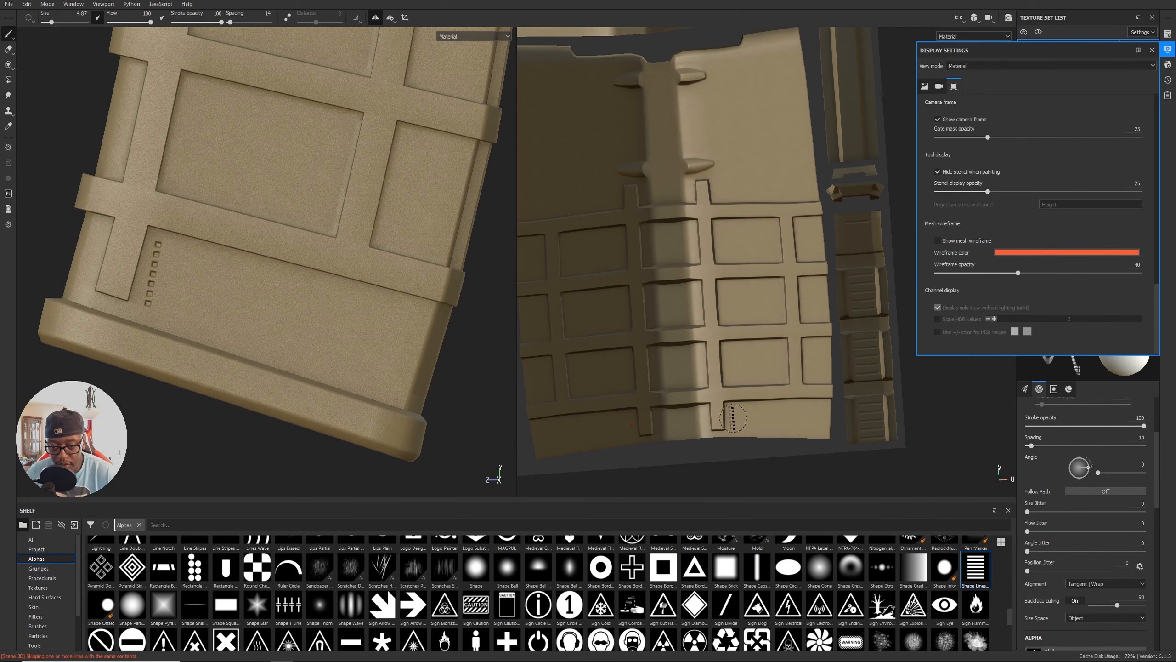
left_click(743, 418, "ctrl+shift")
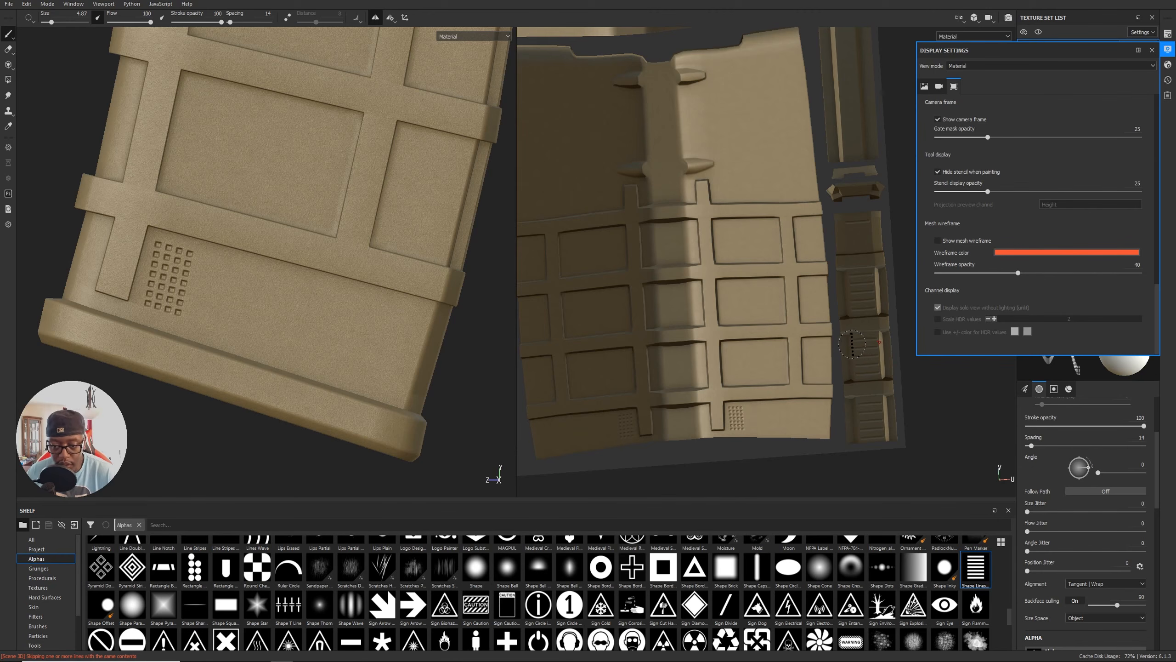
key("alt+Tab")
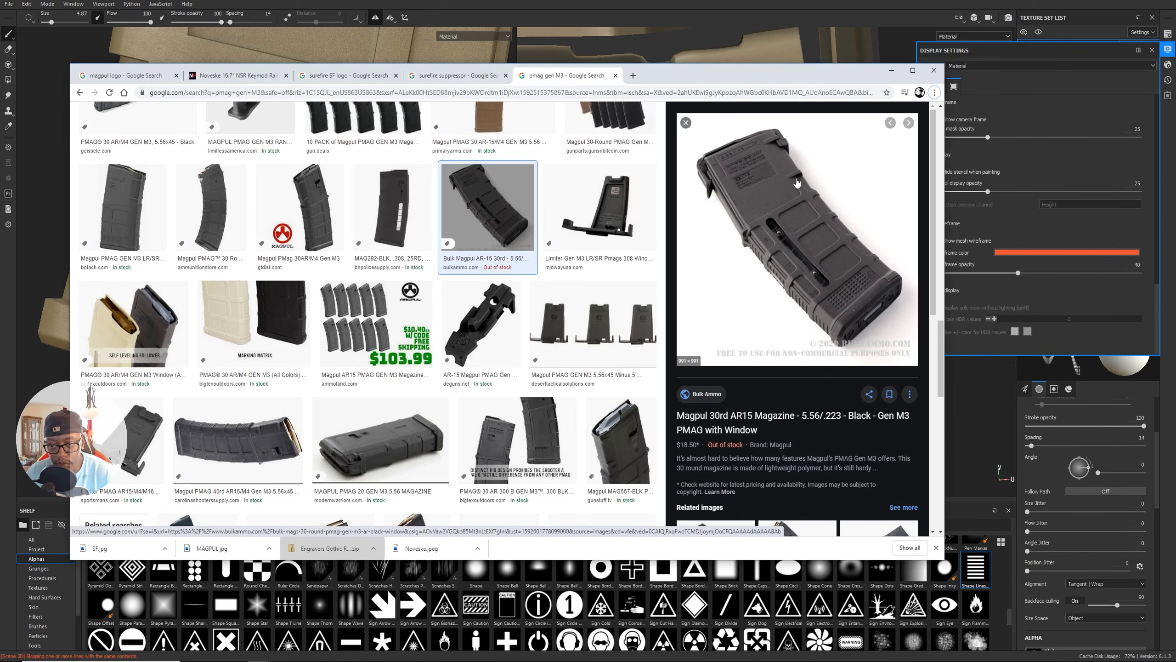
left_click(628, 2)
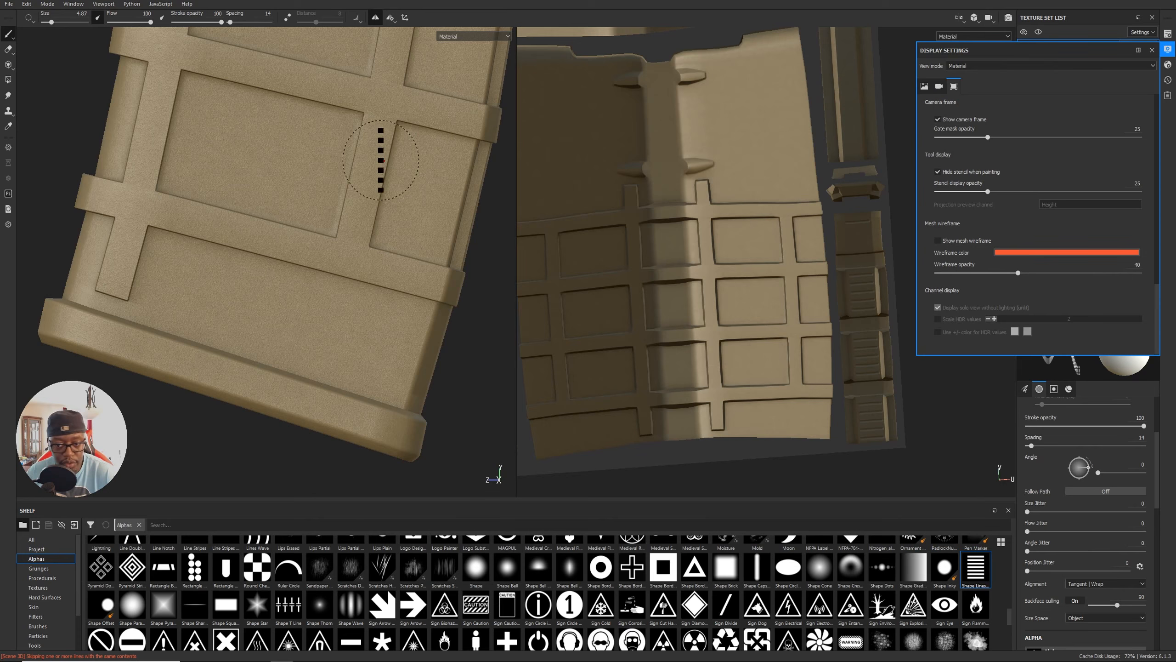
Close the display settings and frame the whole magazine in the 3D view and its full layout in the UV view.
scroll(770, 283, "down", 2)
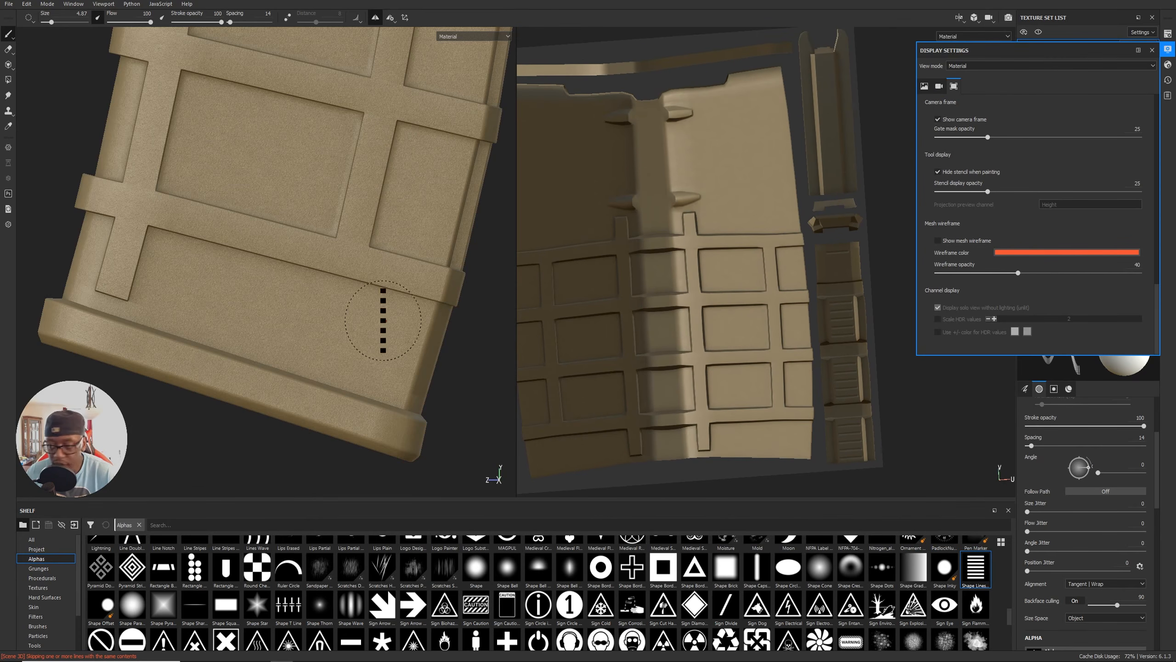
scroll(344, 316, "down", 3)
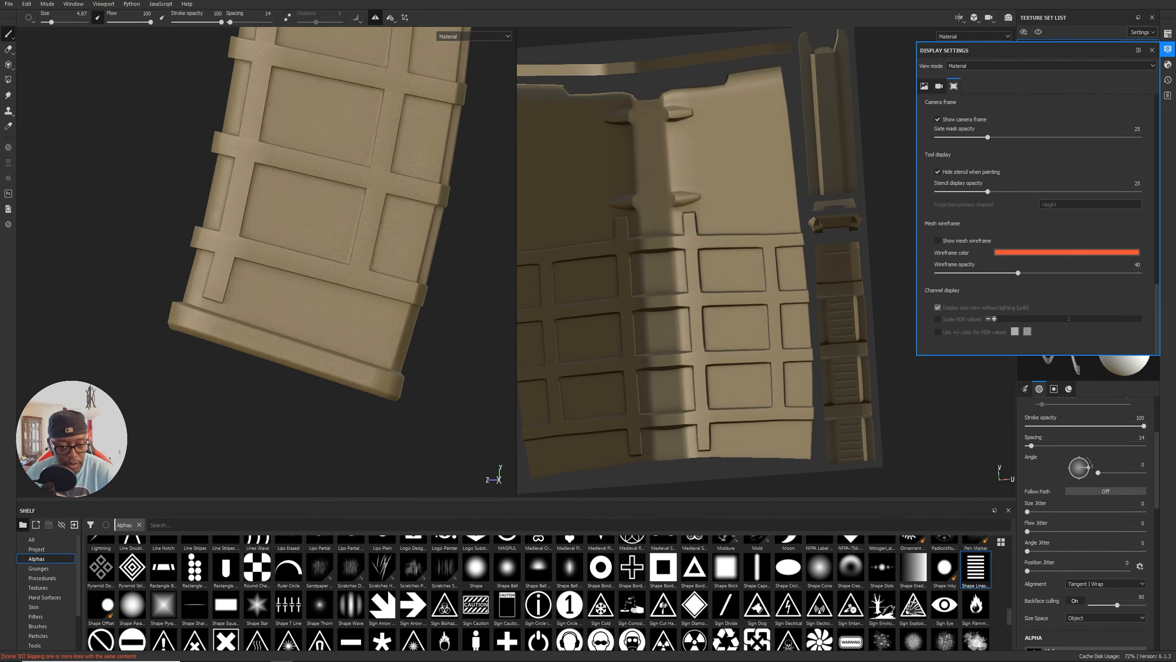
middle_click_drag(300, 240, 320, 331, "alt")
right_click_drag(320, 331, 334, 236, "alt")
middle_click_drag(334, 235, 330, 283, "alt")
right_click_drag(329, 283, 179, 244, "alt")
middle_click_drag(350, 237, 335, 253, "alt")
middle_click_drag(699, 253, 740, 254, "alt")
left_click(1167, 50)
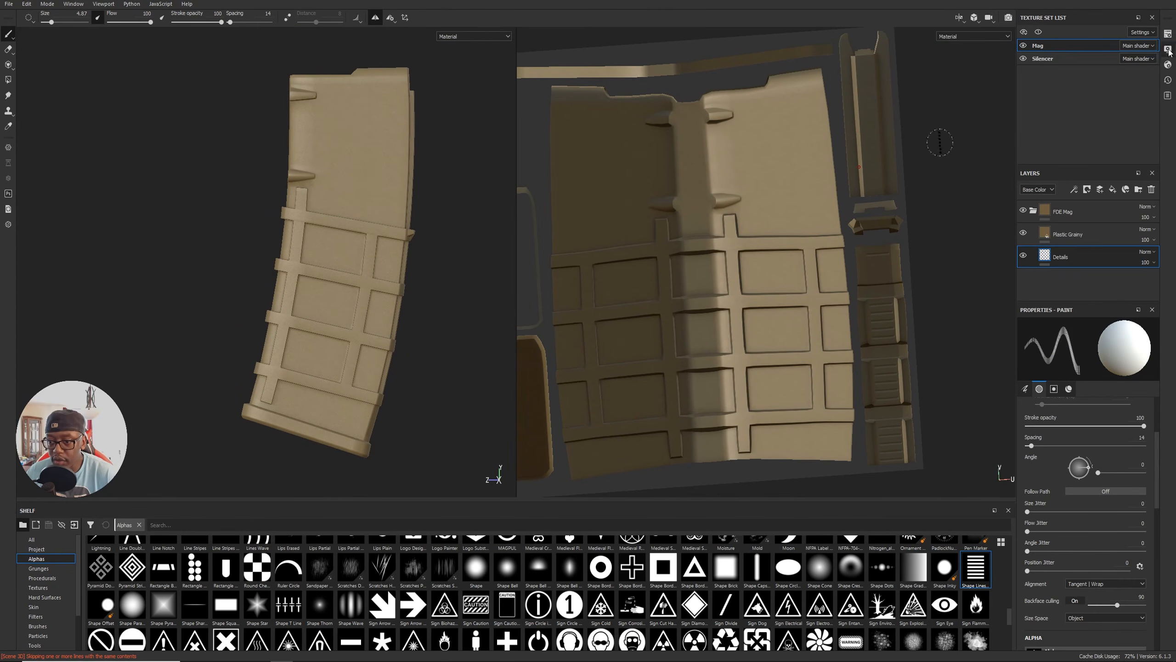
scroll(722, 360, "down", 4)
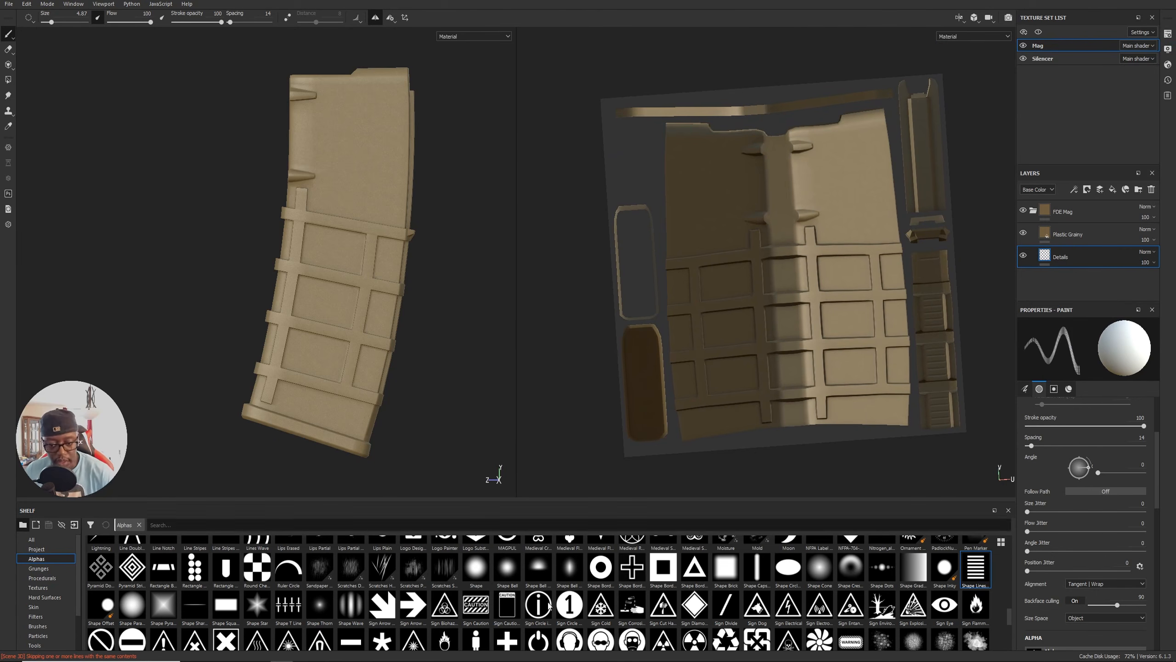
Switch to Chrome, view the Bulk Ammo magazine photo full size in its own tab to examine its markings, and close that tab.
mouse_move(260, 661)
left_click(272, 636)
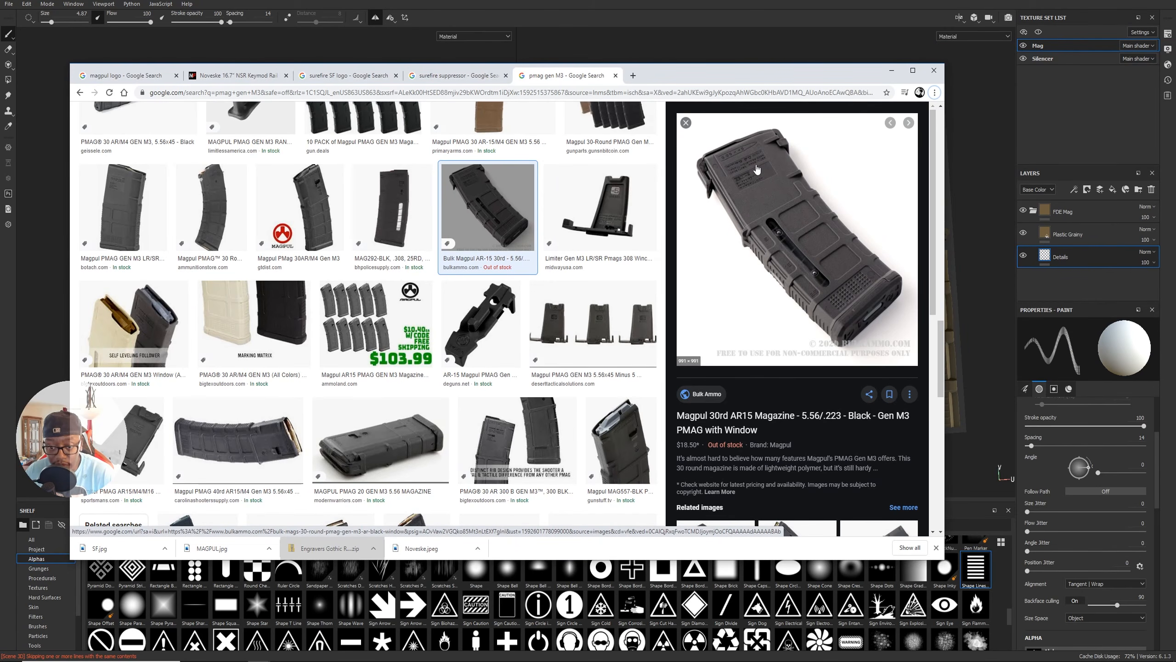
right_click(798, 207)
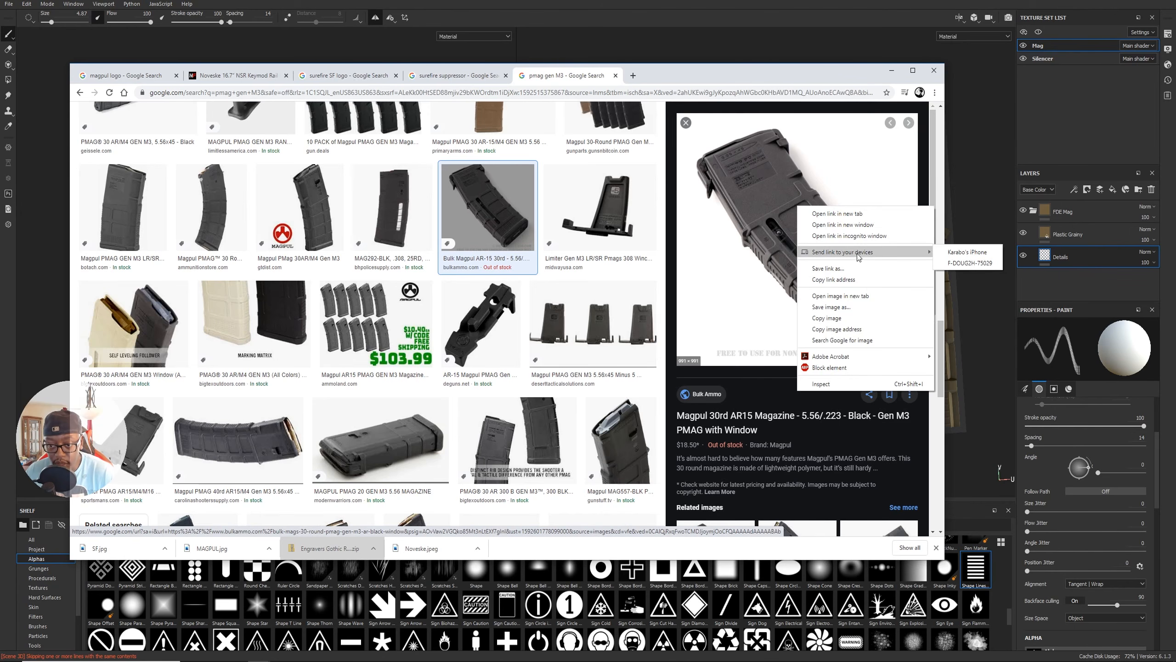
left_click(842, 213)
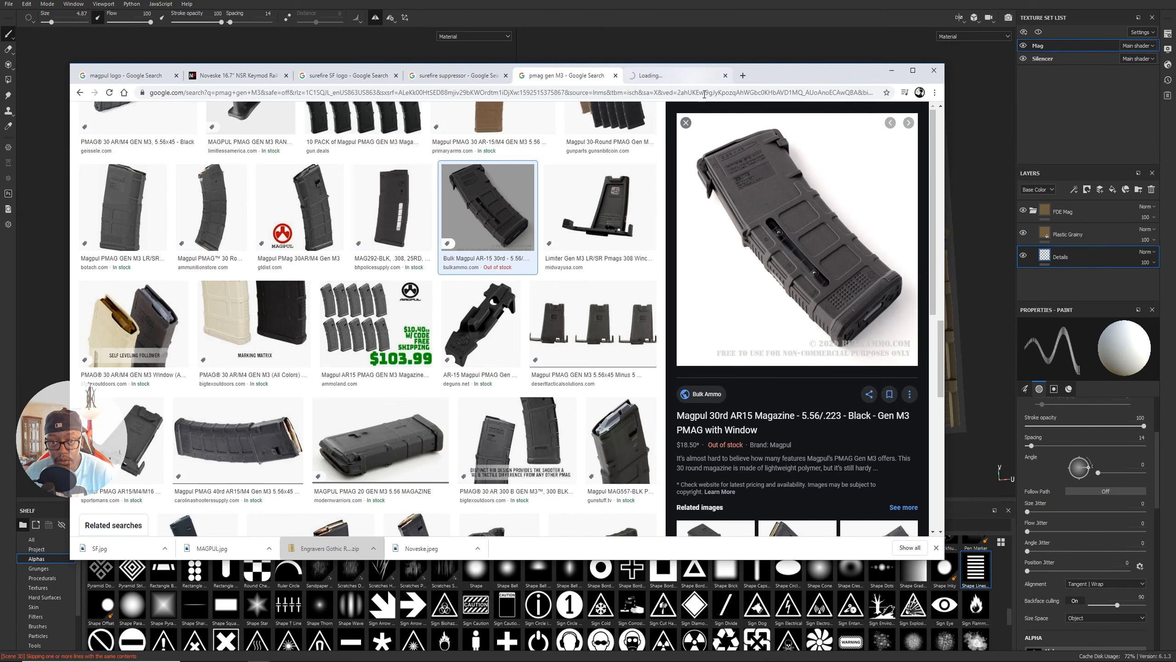
left_click(725, 74)
right_click(803, 180)
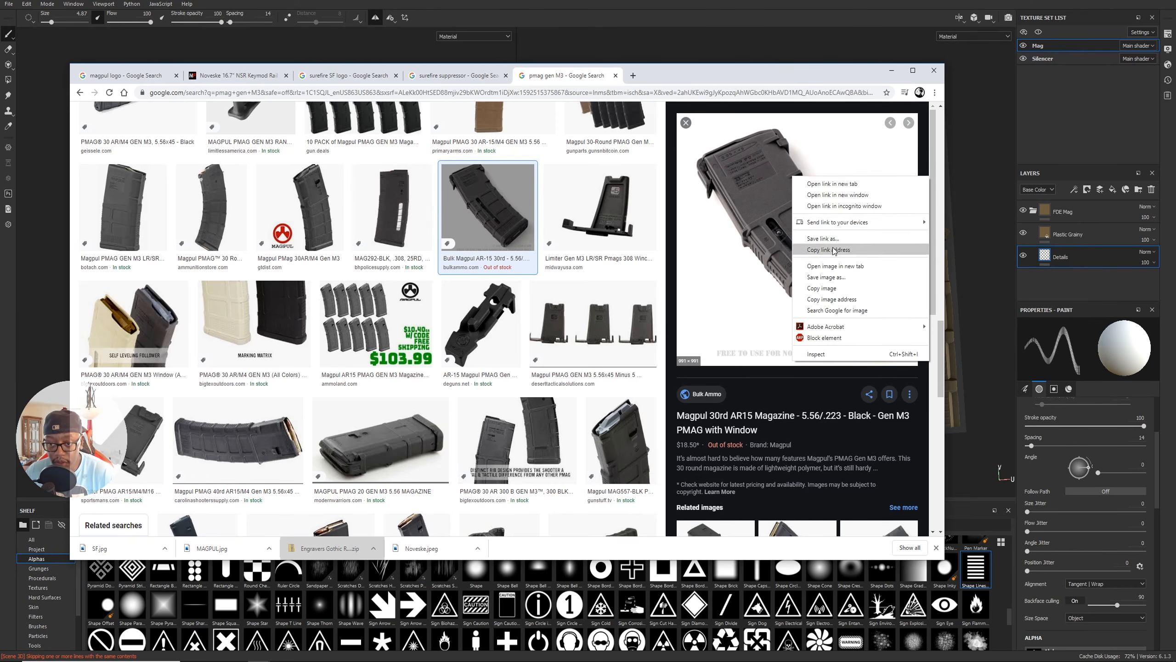
left_click(829, 266)
left_click(669, 77)
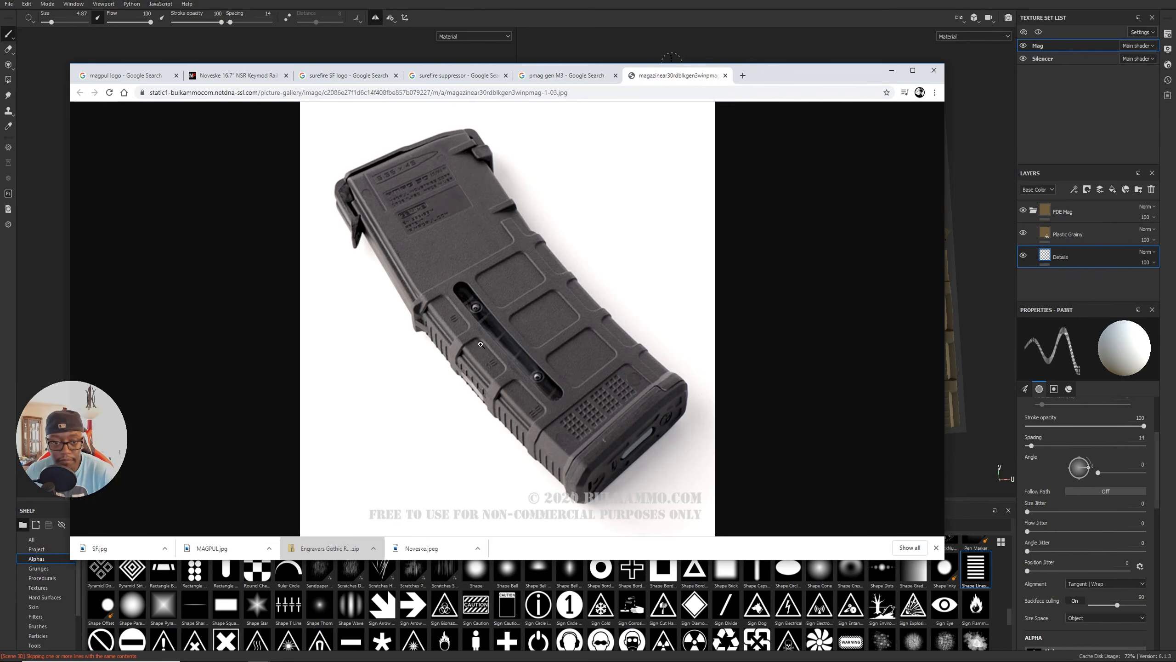
left_click(430, 216)
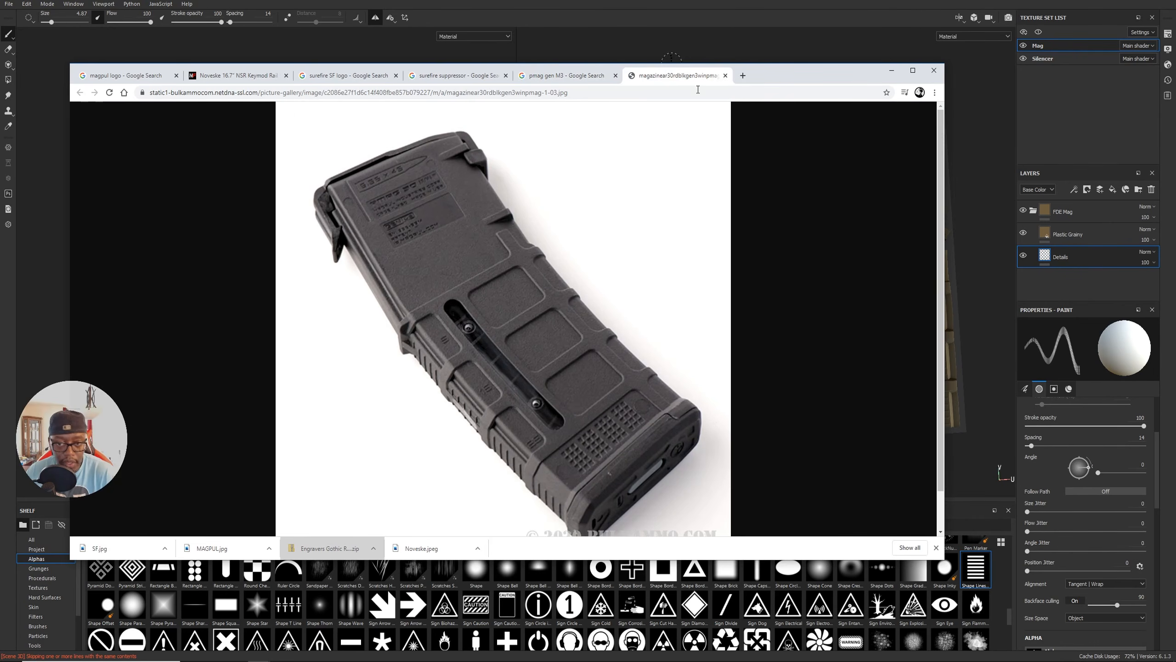
left_click(725, 76)
Browse the PMAG Gen M3 image results and filter them to Large size.
scroll(555, 107, "down", 10)
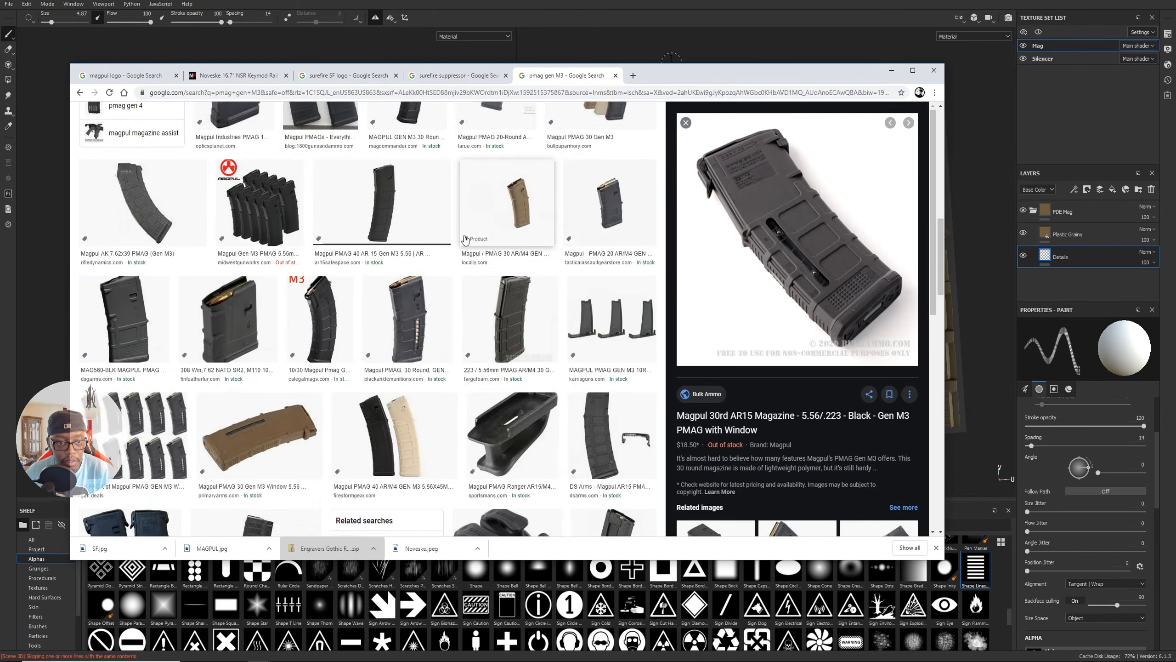
scroll(465, 239, "up", 10)
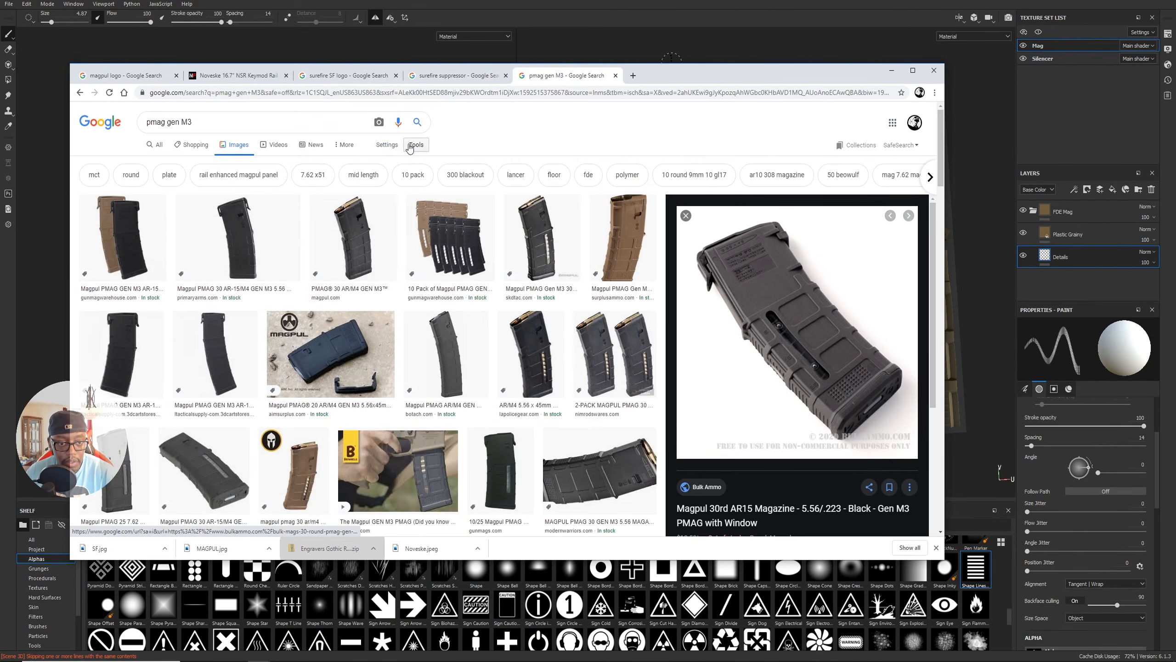
left_click(410, 148)
left_click(151, 162)
left_click(155, 190)
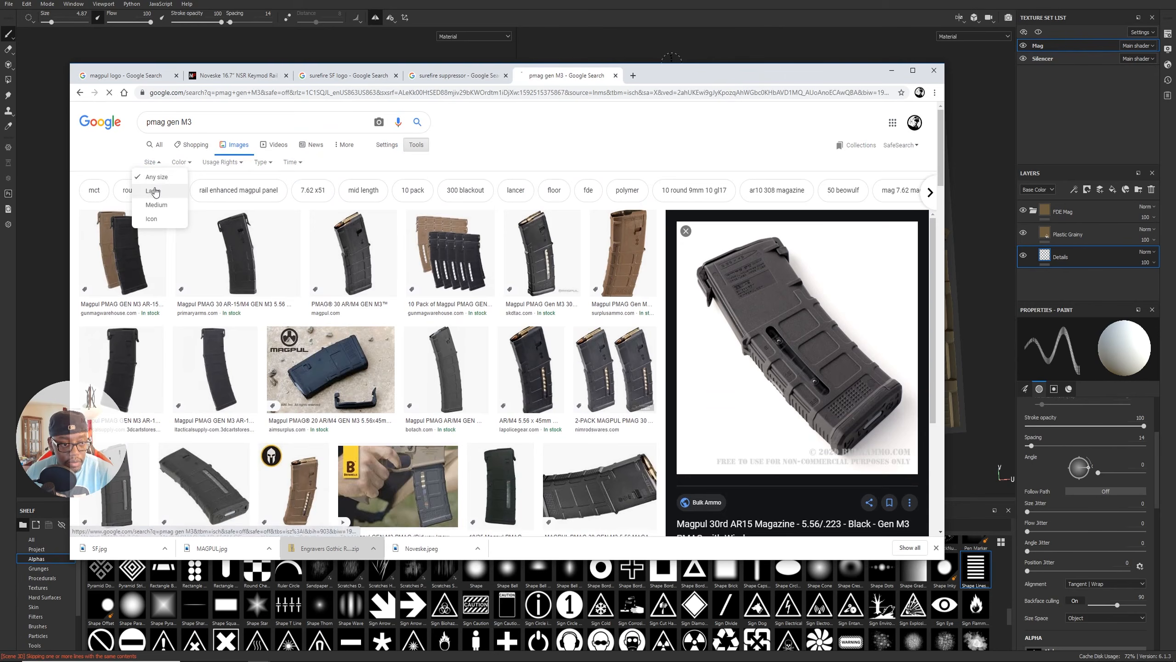
Open the Botach FDE PMAG photo in its own tab and examine its raised lettering, side panels, dot grid and base plate up close.
left_click(396, 290)
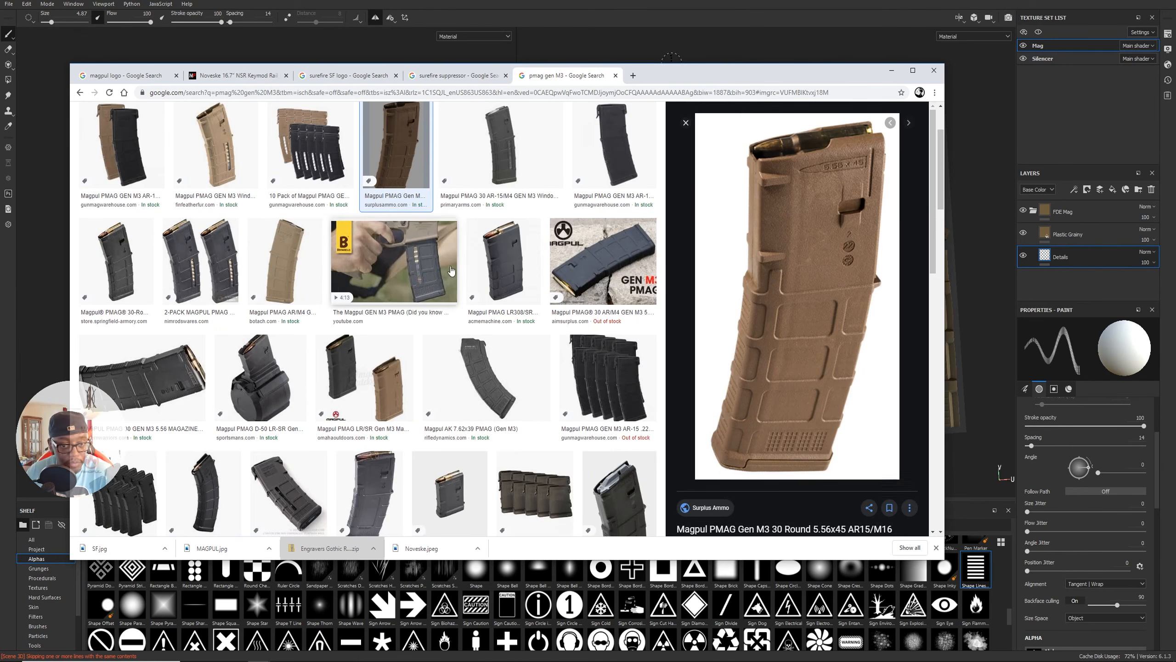
left_click(287, 246)
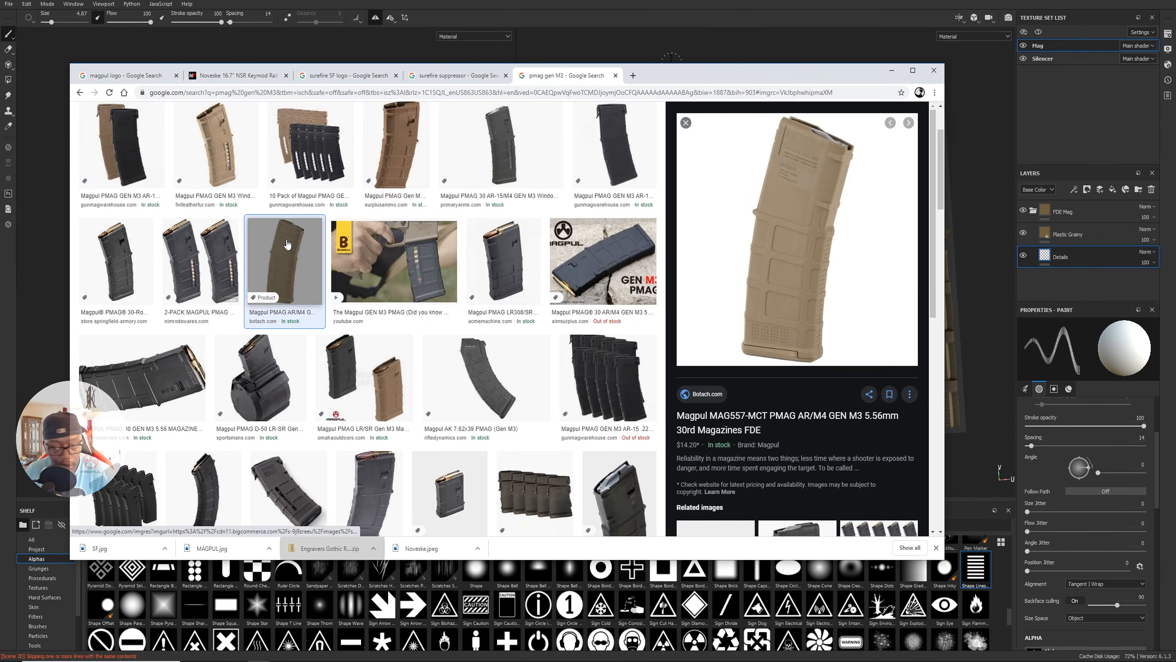
right_click(816, 223)
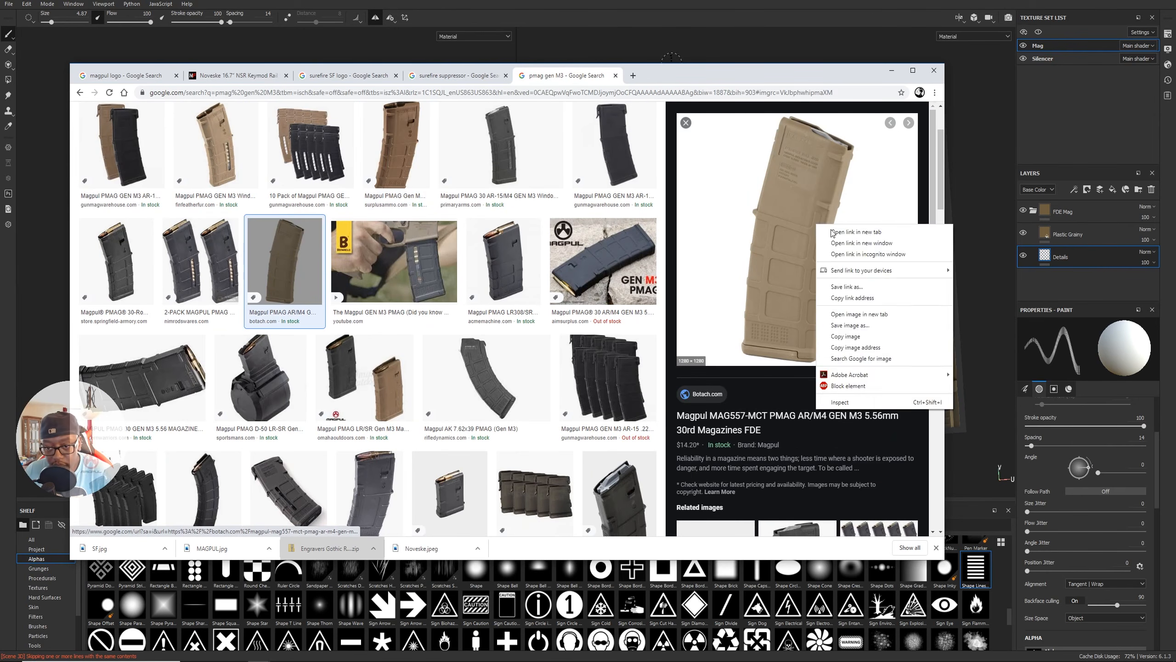
left_click(857, 313)
left_click(676, 74)
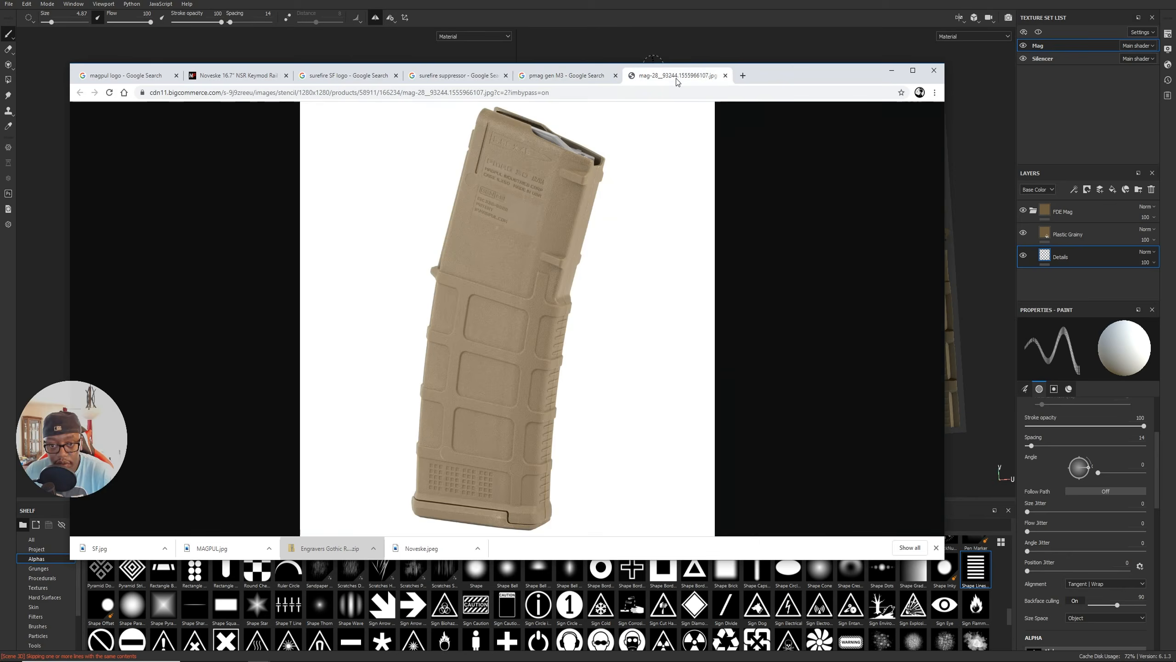
left_click(498, 192)
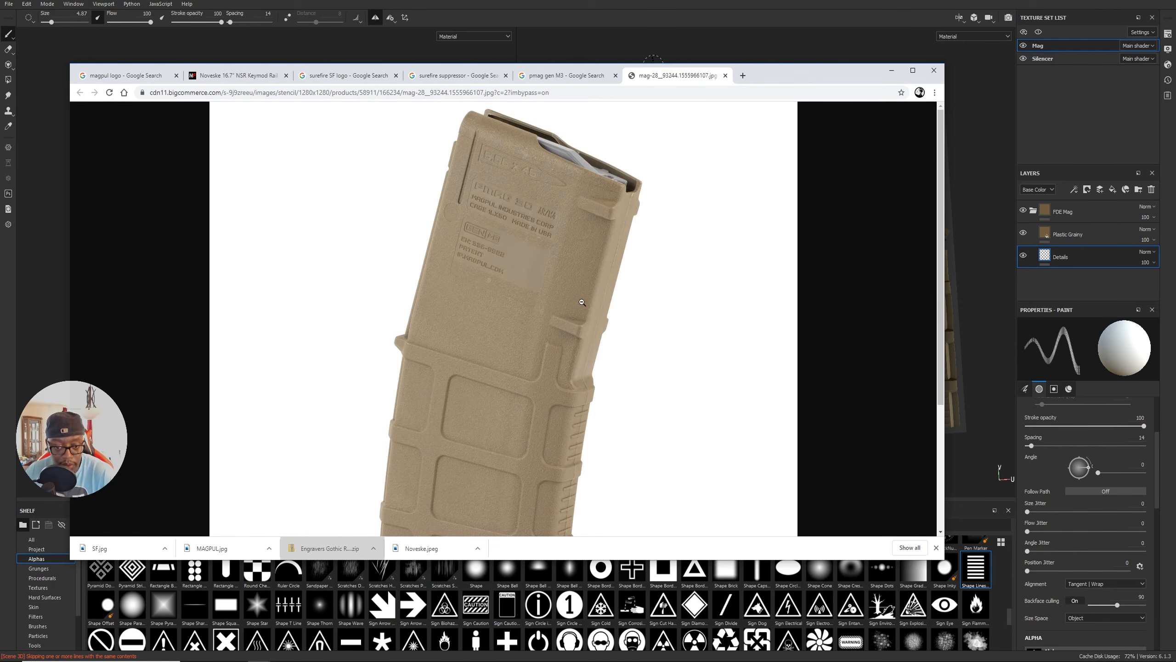
scroll(578, 302, "down", 5)
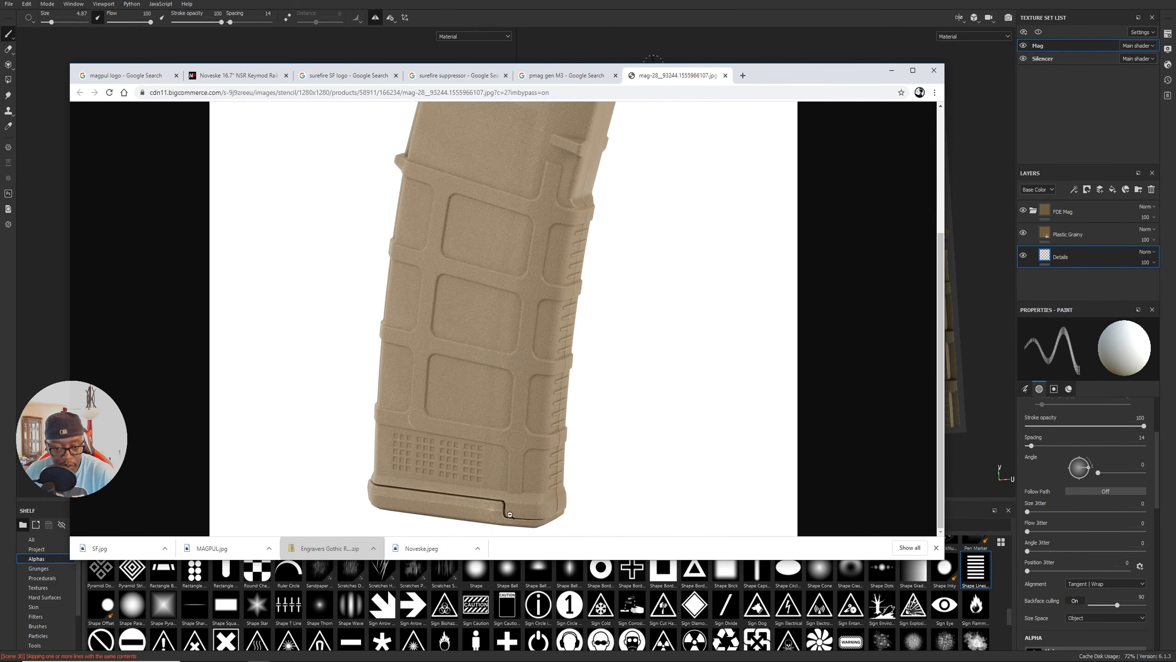
scroll(588, 436, "up", 5)
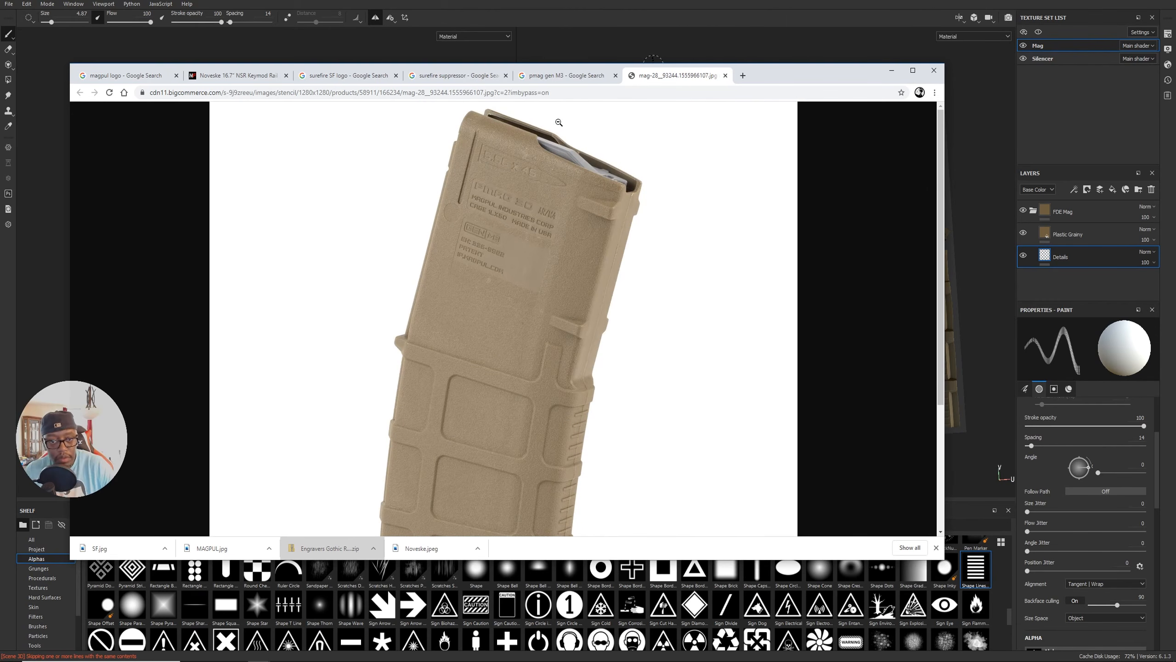
Return to the image results and preview the black PMAG 30 Gen M3 photo from modern warriors.
left_click(562, 77)
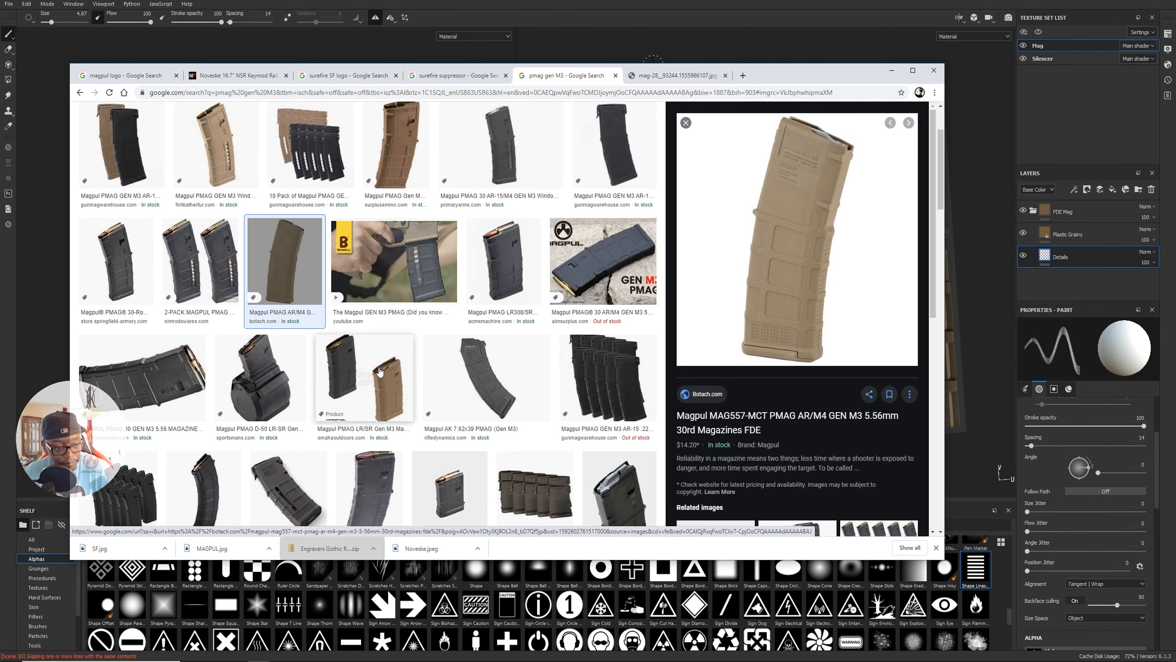
left_click(186, 380)
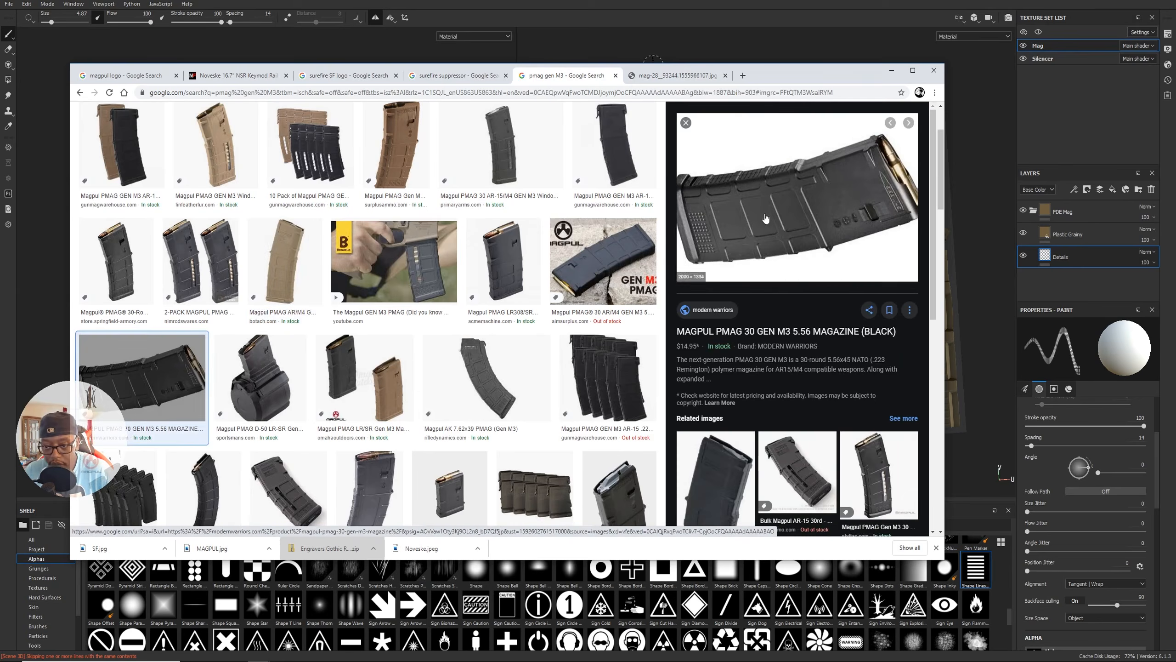